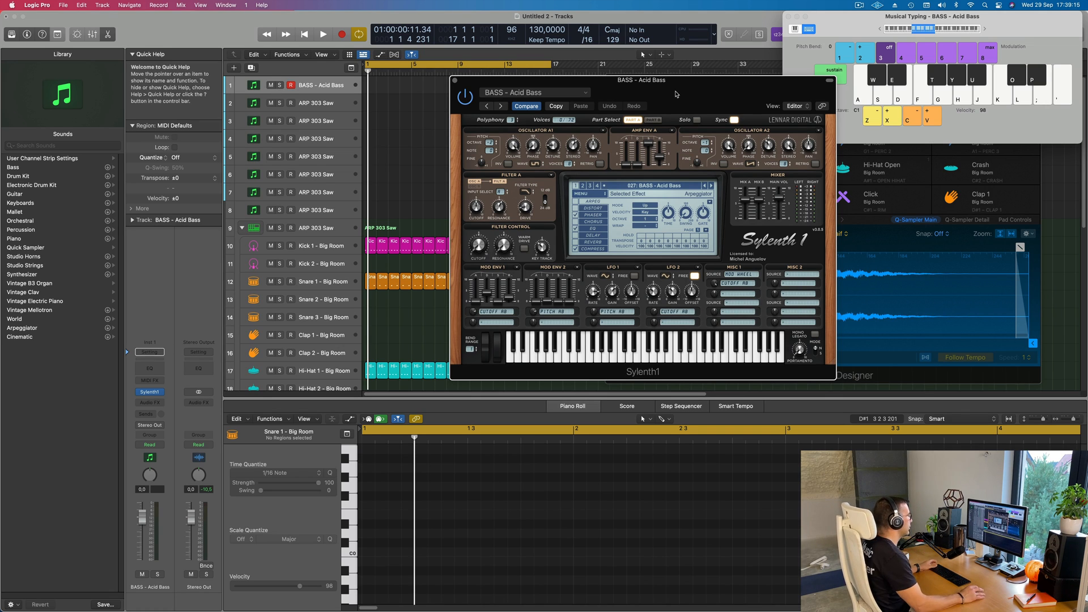
# - Start playback with the Acid Bass track selected and load the next Sylenth1 preset, BASS - Atlantis
pyautogui.moveTo(687, 92); pyautogui.dragTo(708, 89)
pyautogui.press('space')
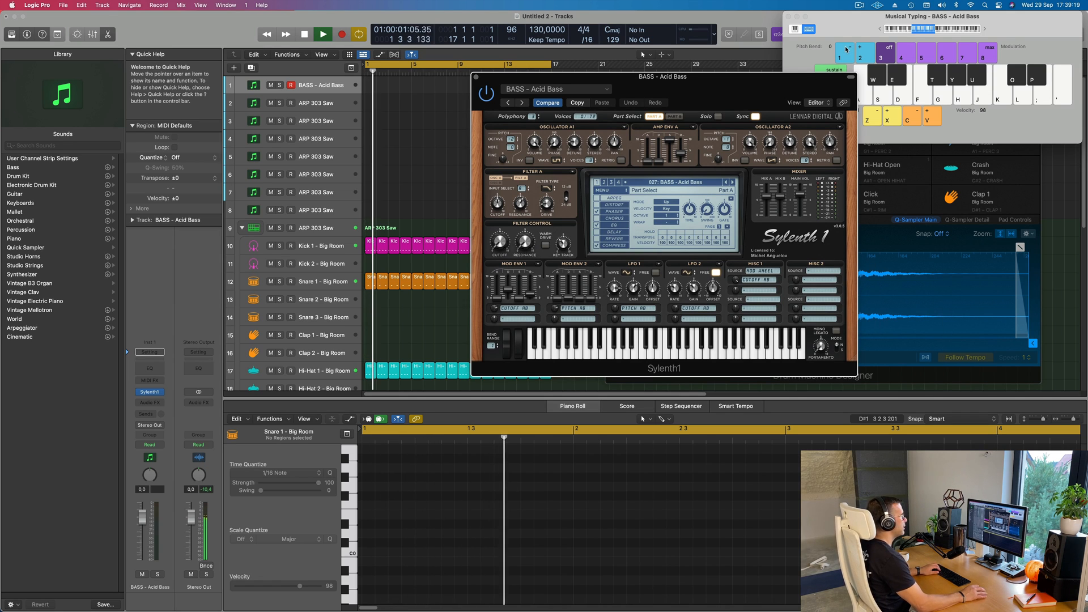
pyautogui.click(327, 88)
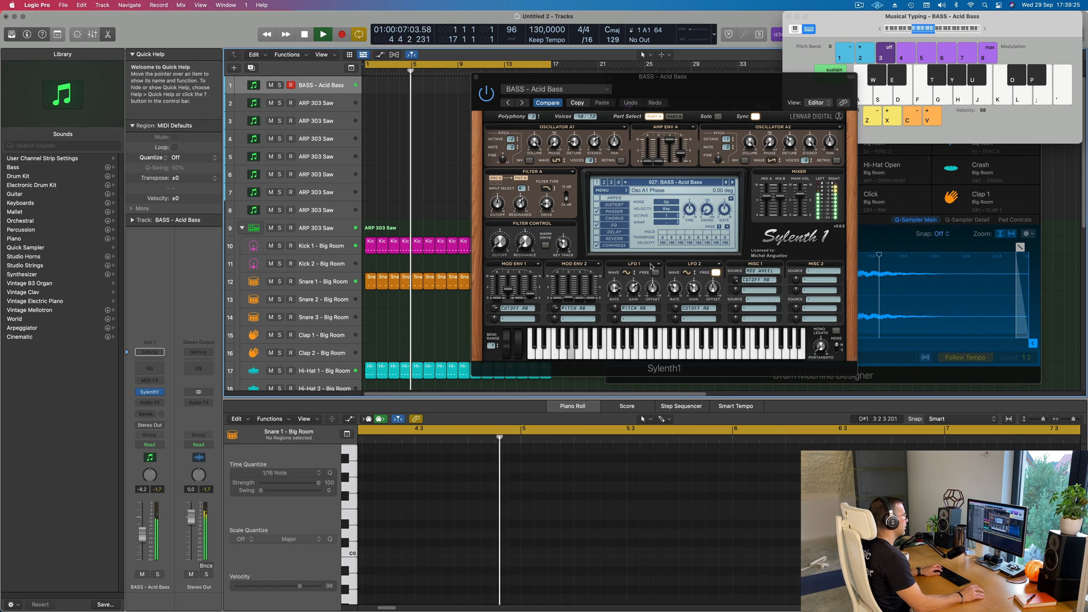
pyautogui.click(732, 183)
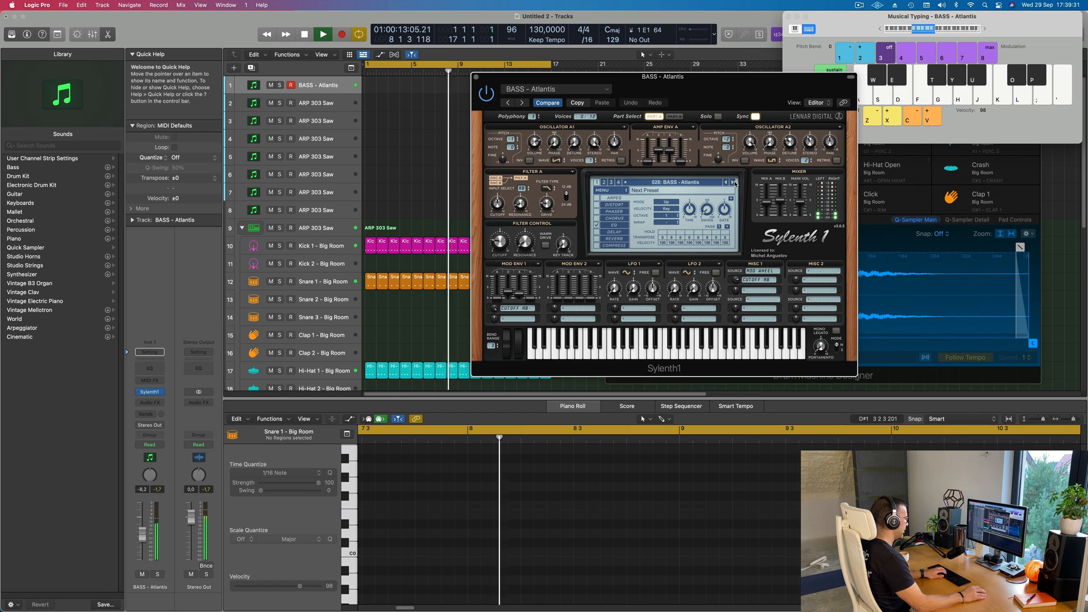
# - Raise the Musical Typing octave to C2 and try several low notes on the Atlantis preset over the beat
pyautogui.click(985, 32)
pyautogui.press('x')
pyautogui.press('s')
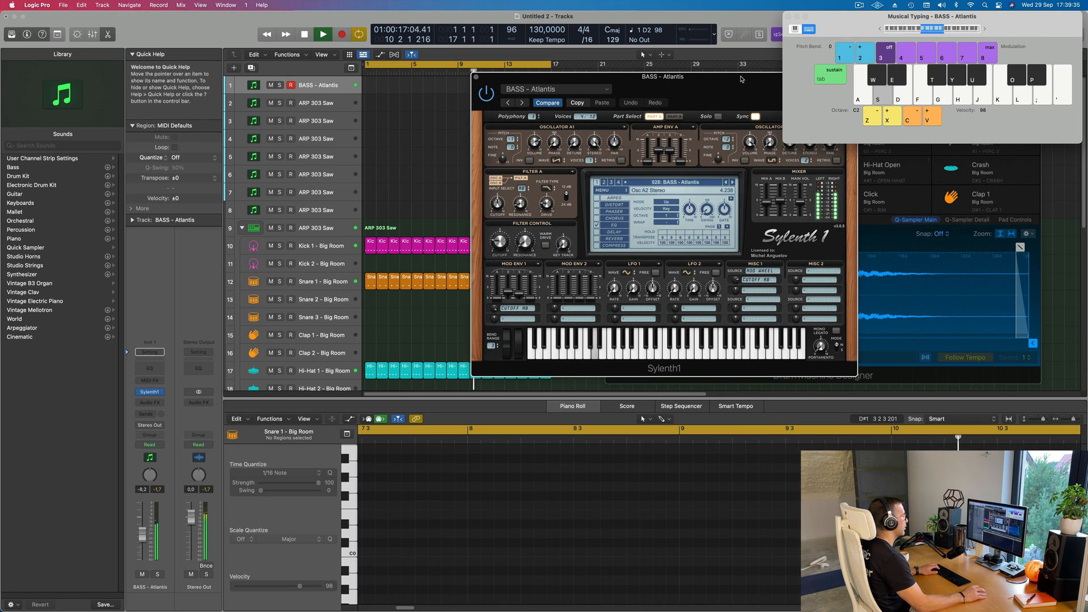
pyautogui.moveTo(743, 80); pyautogui.dragTo(644, 134)
pyautogui.press('f')
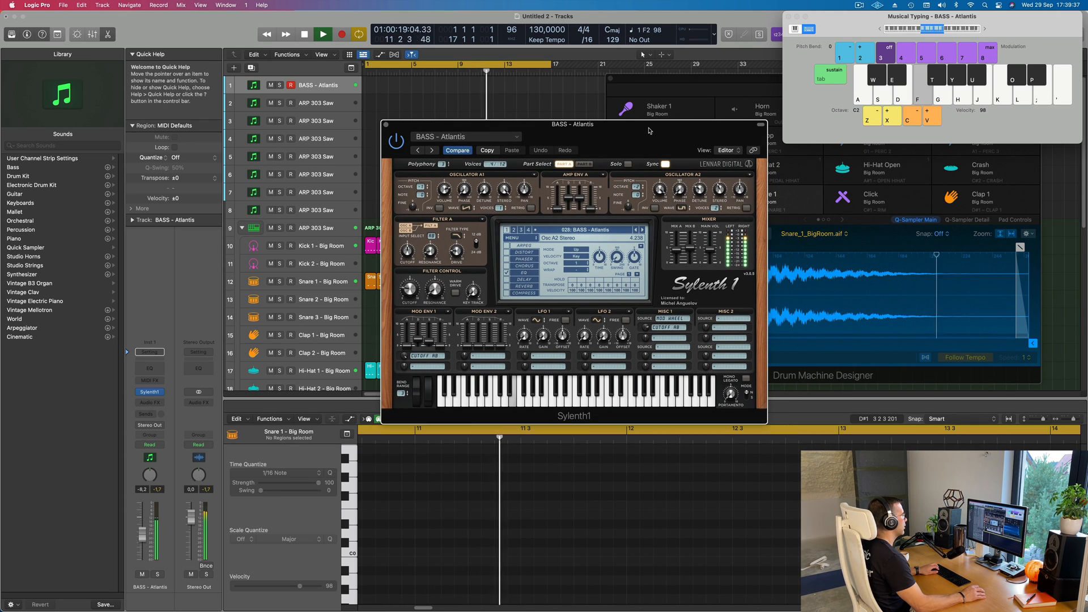
pyautogui.press('d')
# - Step forward through the Sylenth1 bass presets, playing a test note on them, until BASS - D-Bass is loaded
pyautogui.click(643, 230)
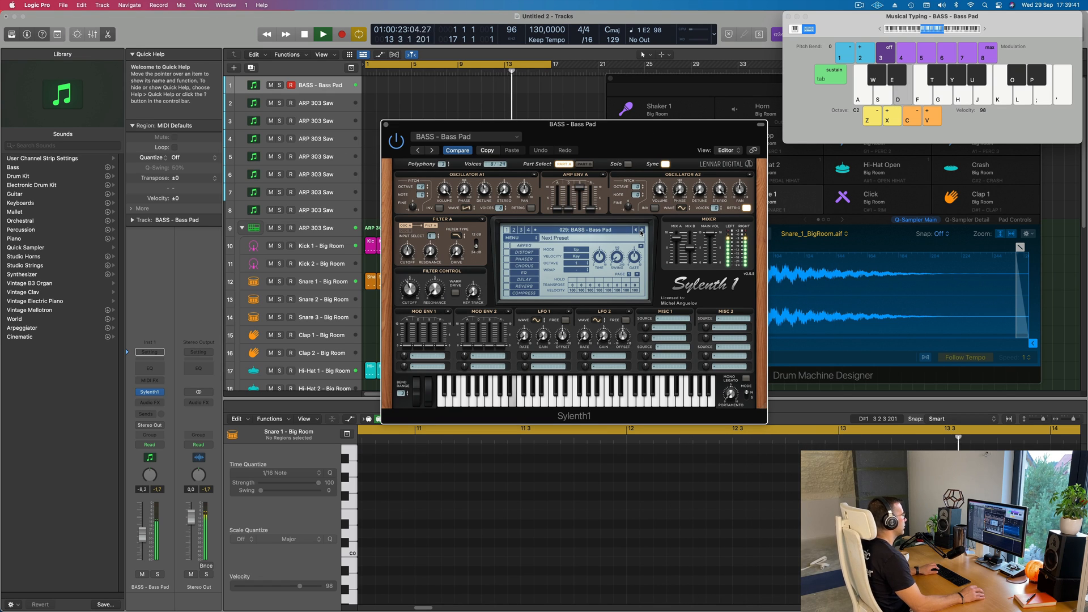
pyautogui.click(642, 230)
pyautogui.press('d')
pyautogui.click(642, 230)
pyautogui.click(642, 231)
pyautogui.press('d')
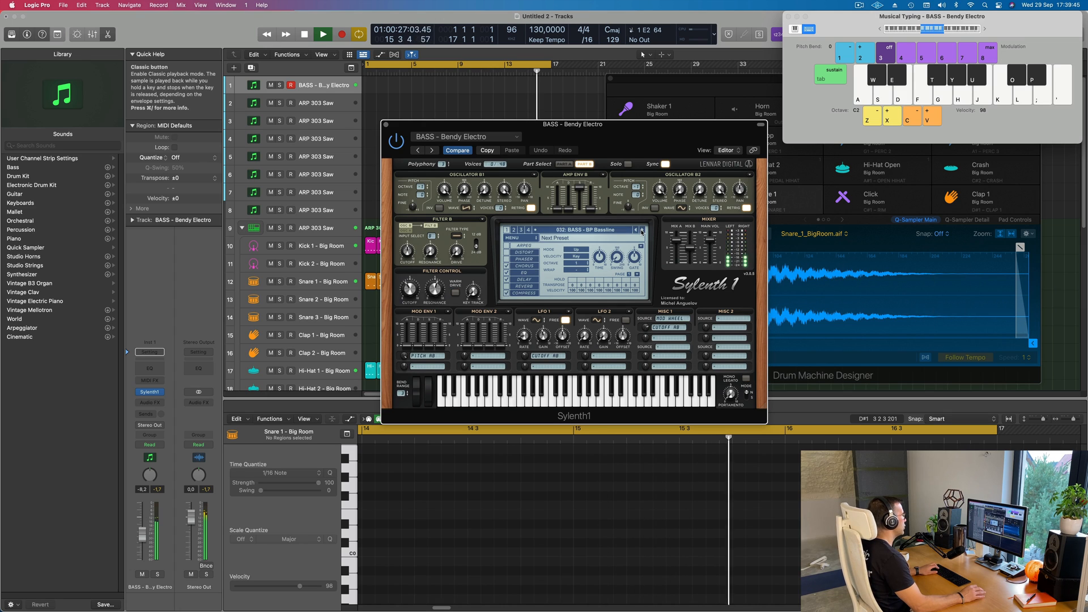
pyautogui.click(642, 231)
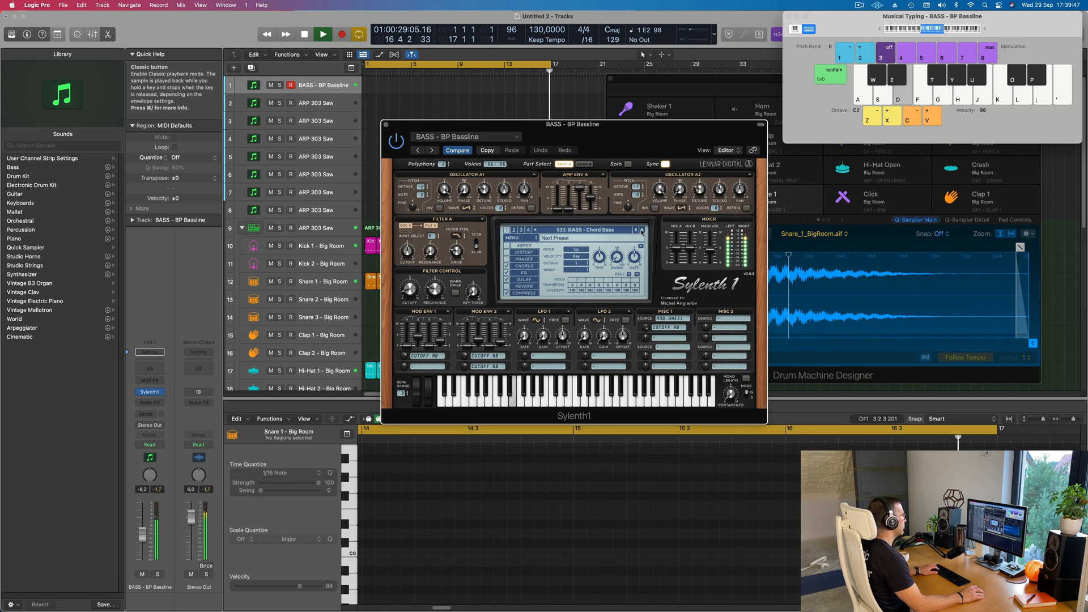
pyautogui.click(642, 231)
pyautogui.press('d')
pyautogui.click(642, 231)
pyautogui.click(642, 231)
pyautogui.press('d')
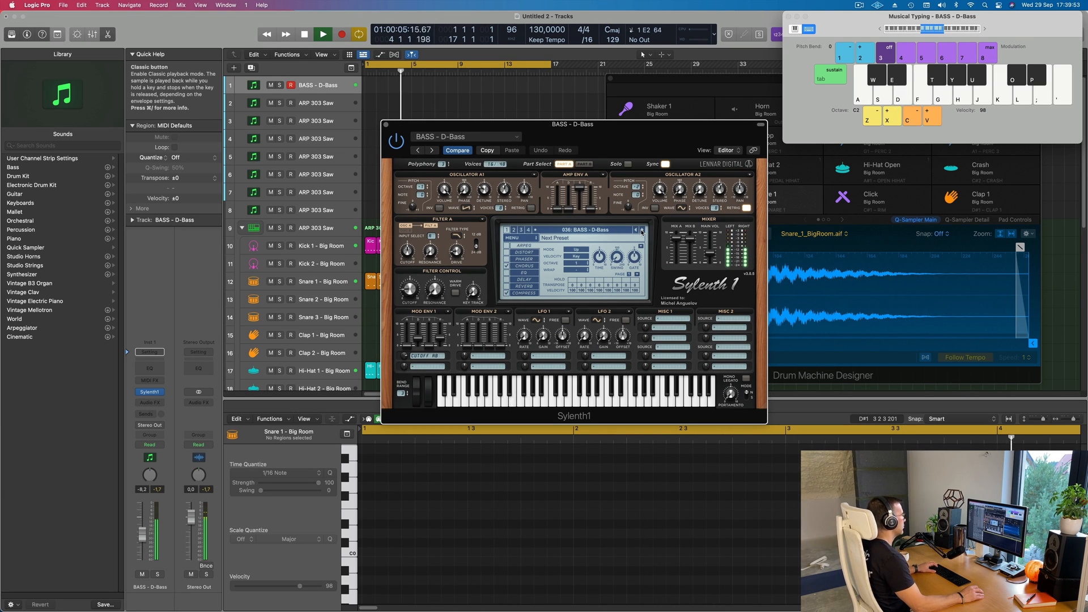
# - Record a rhythm of repeated E2 notes with D-Bass on track 1, from about bar 6 to bar 10
pyautogui.press('d')
pyautogui.press('d')
pyautogui.press('r')
pyautogui.press('d')
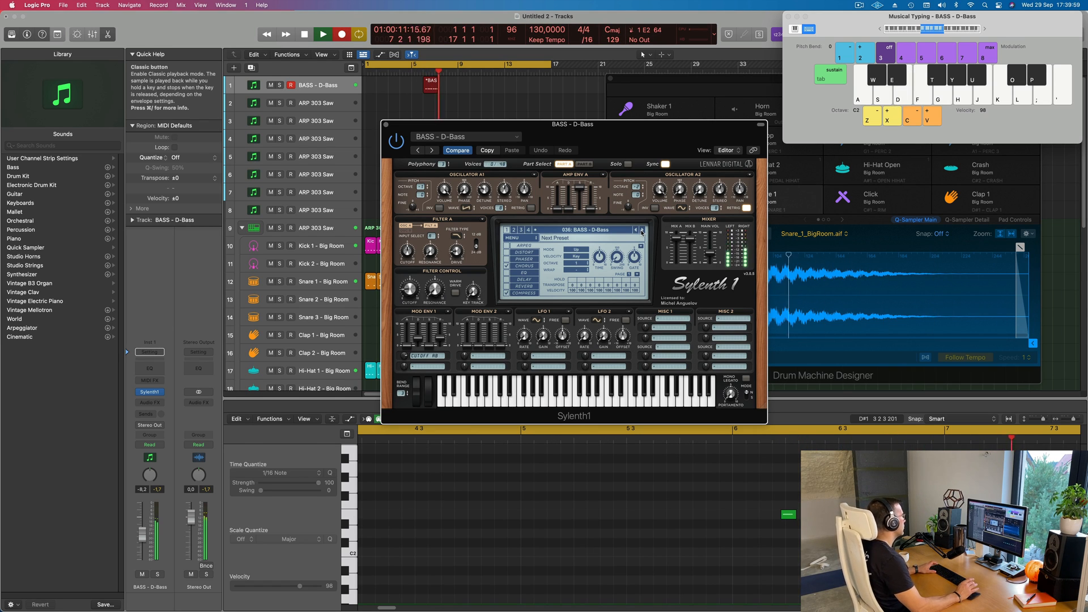
pyautogui.press('d')
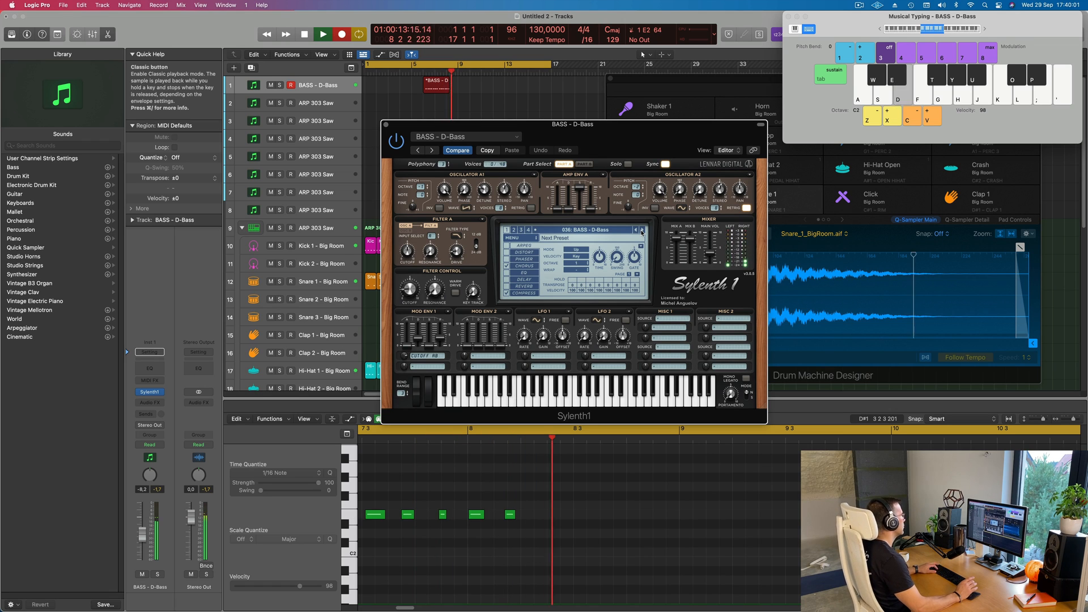
pyautogui.press('space')
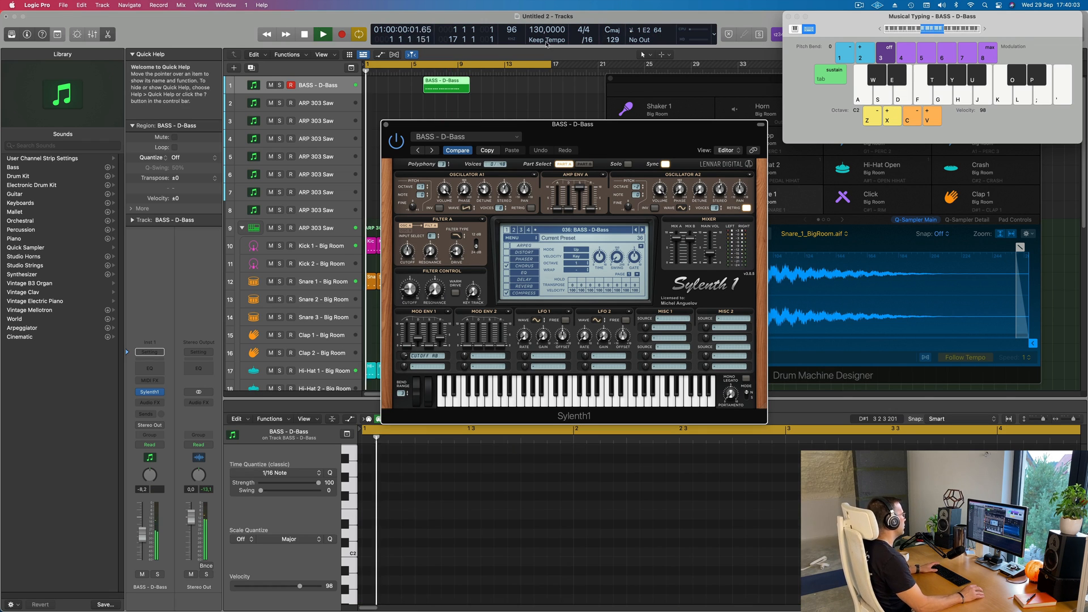
# - Move the recorded bass region to bar 1 and play it back from the start
pyautogui.moveTo(445, 78); pyautogui.dragTo(388, 79)
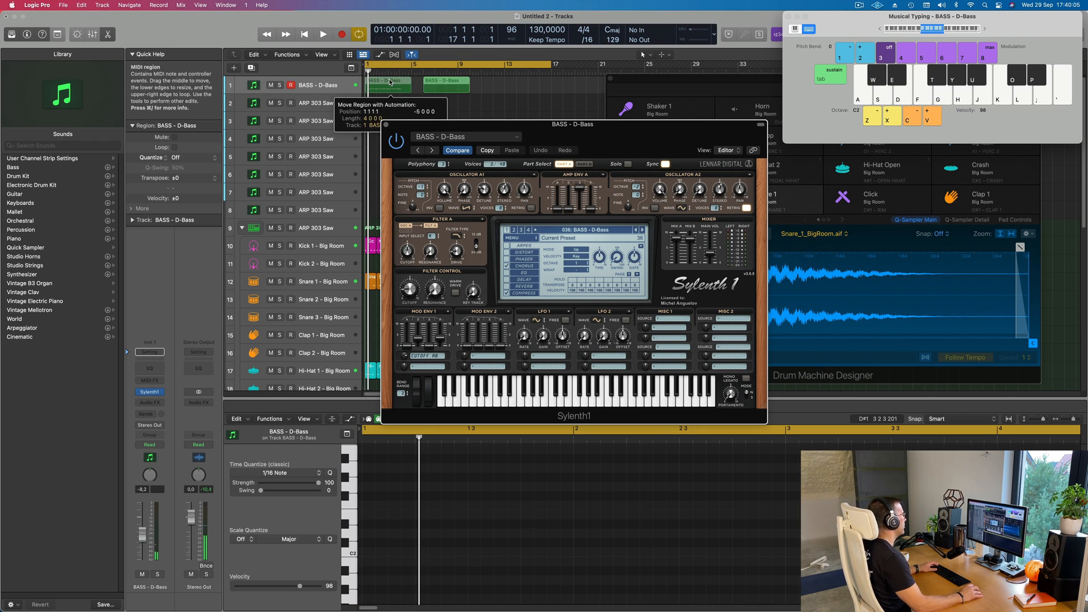
pyautogui.press('space')
pyautogui.scroll(-2, 489, 483)
pyautogui.press('space')
# - Quantize all notes in the bass region to 1/16 notes and listen to the result
pyautogui.click(553, 492)
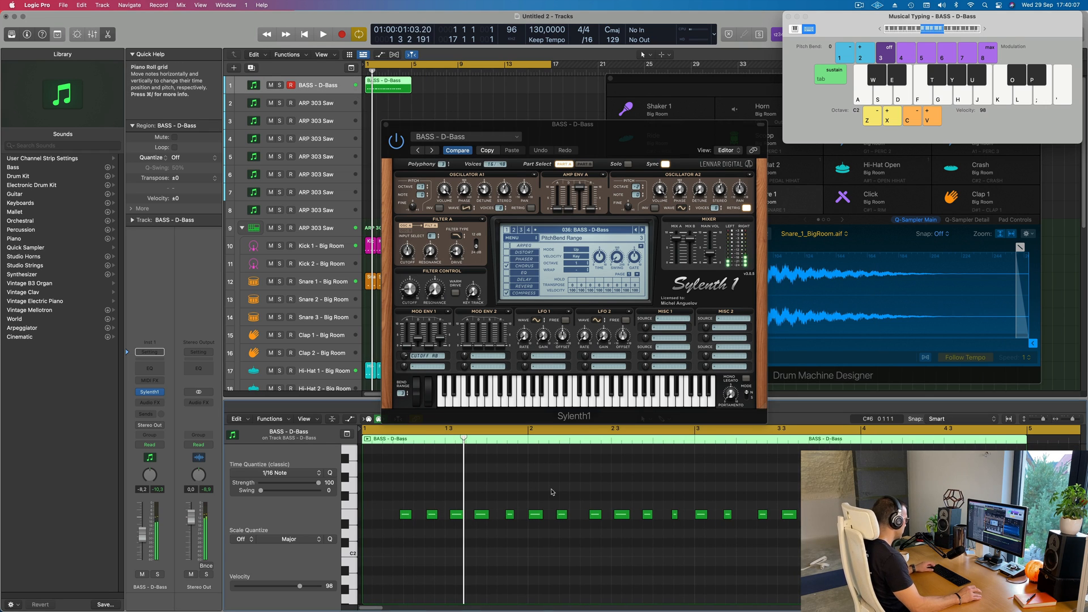
pyautogui.press('super+a')
pyautogui.press('space')
pyautogui.scroll(-2, 434, 488)
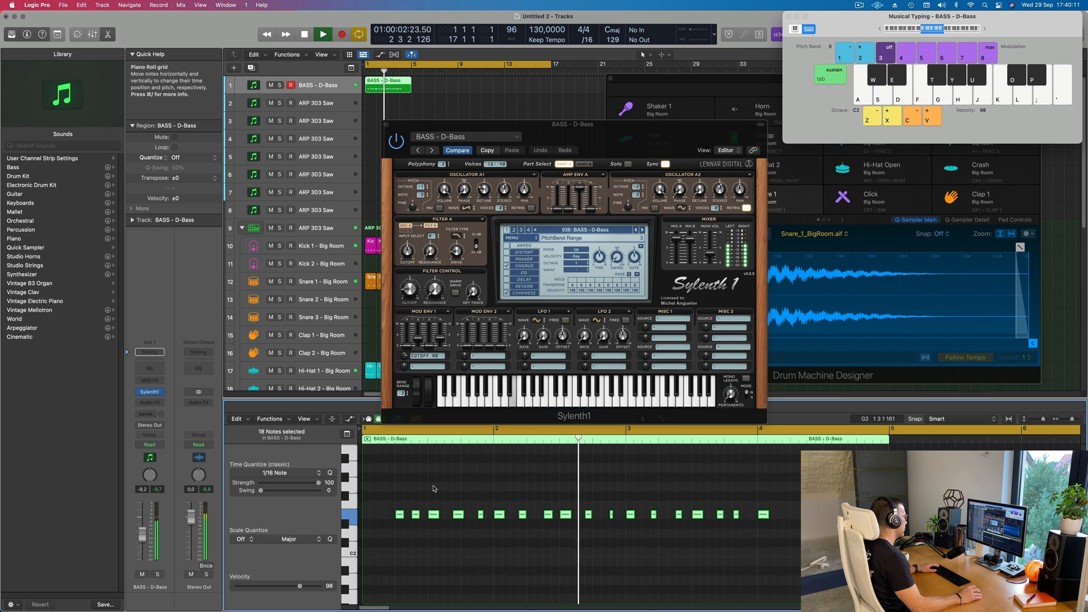
pyautogui.press('space')
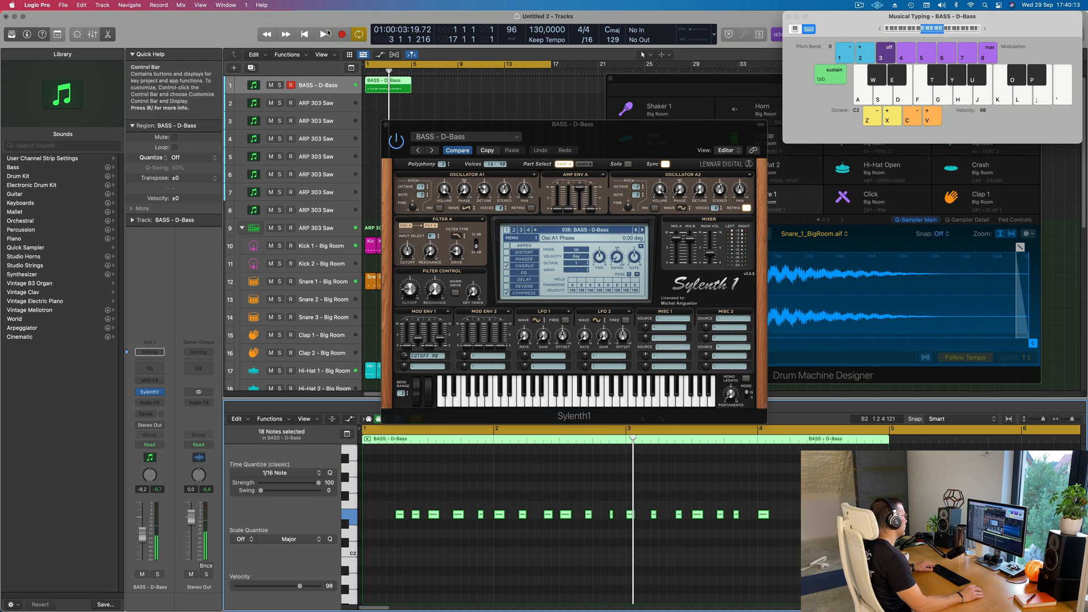
# - Cut the first bar off the bass region, move the remainder to bar 1 and play it back
pyautogui.scroll(3, 380, 88)
pyautogui.hscroll(-2, 405, 79)
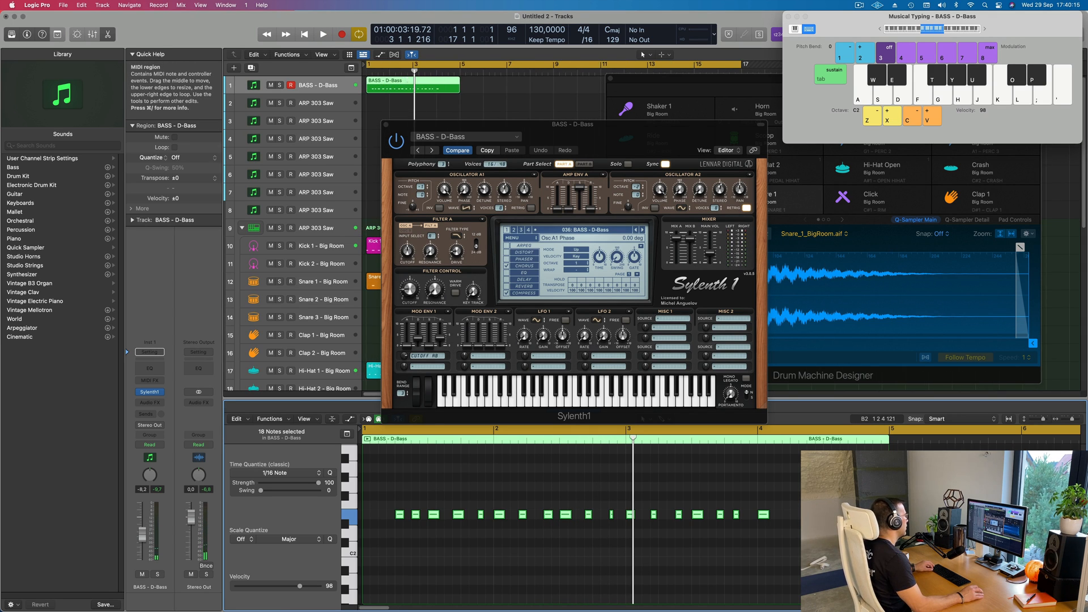
pyautogui.doubleClick(389, 80)
pyautogui.click(379, 85)
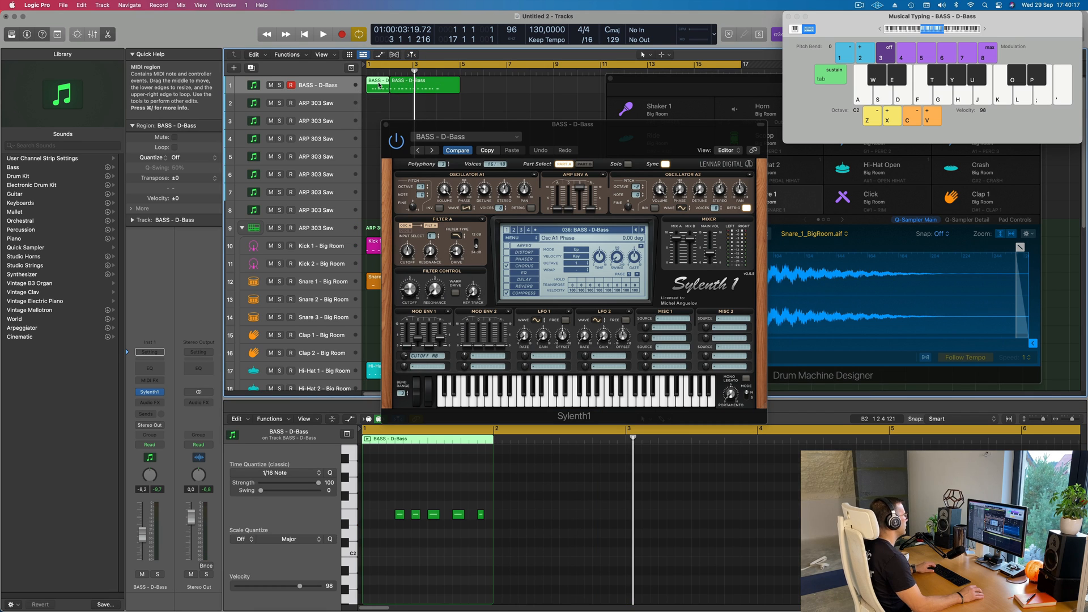
pyautogui.press('BackSpace')
pyautogui.moveTo(407, 86); pyautogui.dragTo(383, 86)
pyautogui.press('space')
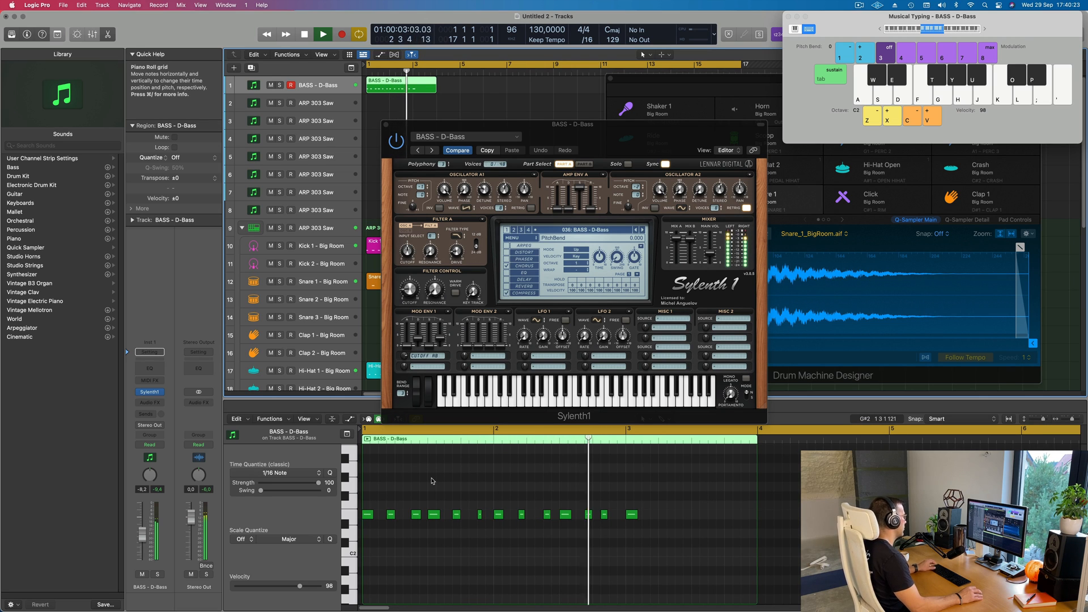
pyautogui.press('space')
pyautogui.press('space')
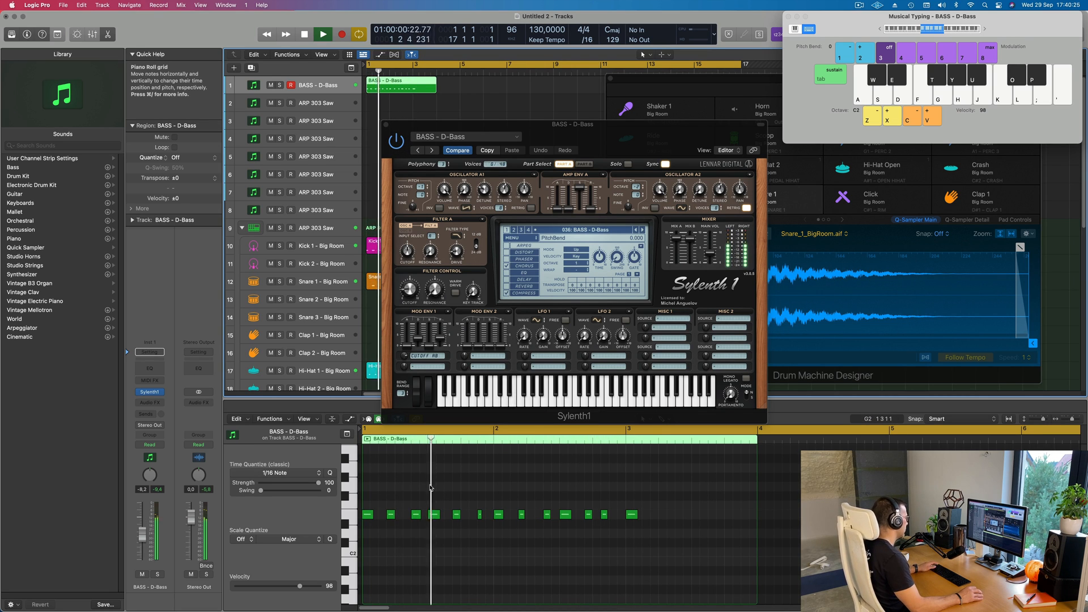
# - Delete the bass notes from bar 2 onward and trim the region to end at bar 3
pyautogui.moveTo(495, 503); pyautogui.dragTo(693, 530)
pyautogui.press('Delete')
pyautogui.click(413, 81)
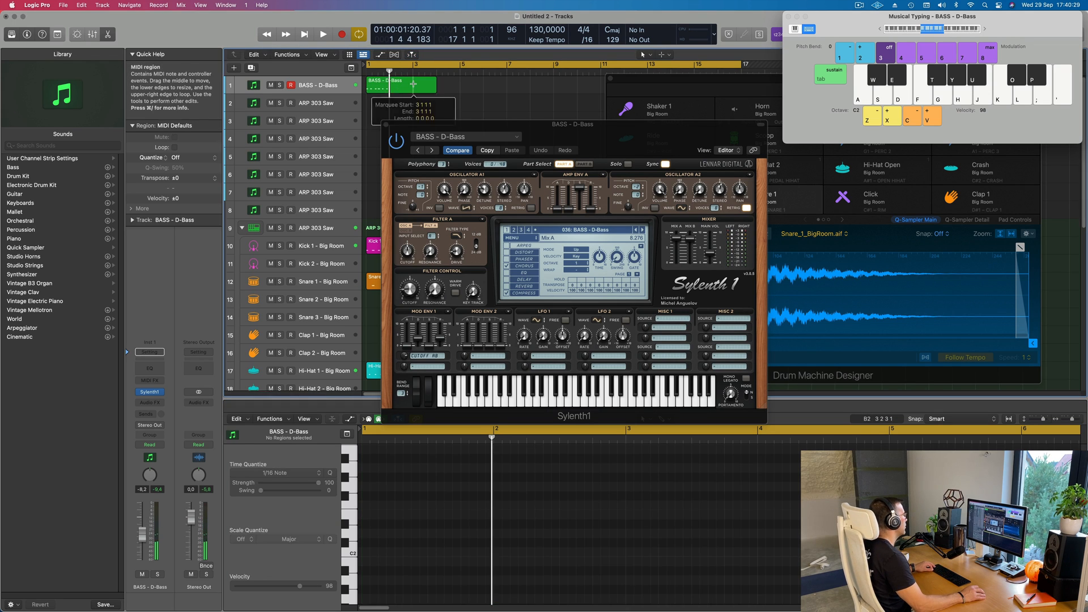
pyautogui.press('Delete')
pyautogui.click(397, 81)
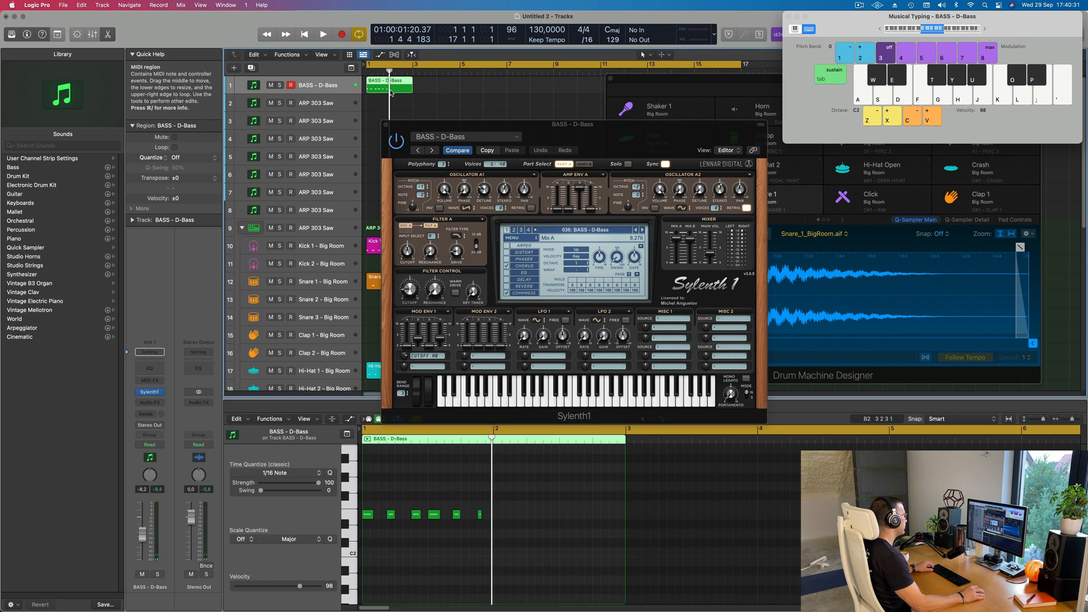
# - Duplicate the first bar's bass notes into bar 2 of the region
pyautogui.moveTo(502, 511)
pyautogui.mouseDown()
pyautogui.moveTo(368, 518)
pyautogui.moveTo(496, 517)
pyautogui.mouseUp()
pyautogui.press('super+a')
pyautogui.press('w')
pyautogui.scroll(1, 511, 518)
pyautogui.scroll(2, 510, 518)
# - Set the Sylenth1 Filter Control cutoff to about 1.5 while the two-bar bass pattern plays
pyautogui.press('space')
pyautogui.scroll(-4, 517, 498)
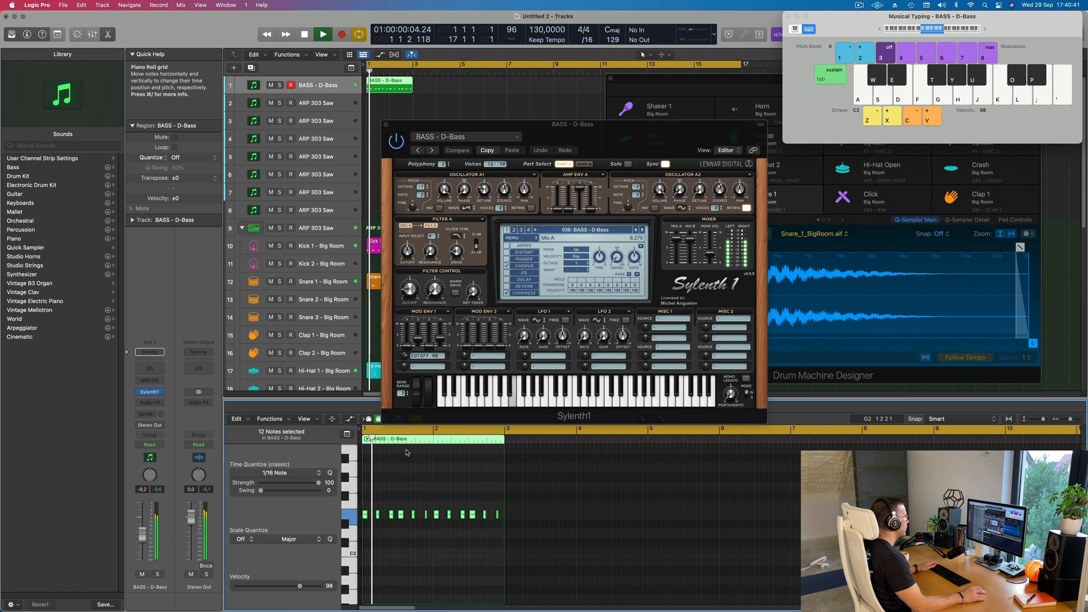
pyautogui.moveTo(598, 131); pyautogui.dragTo(664, 131)
pyautogui.moveTo(478, 290); pyautogui.dragTo(479, 289)
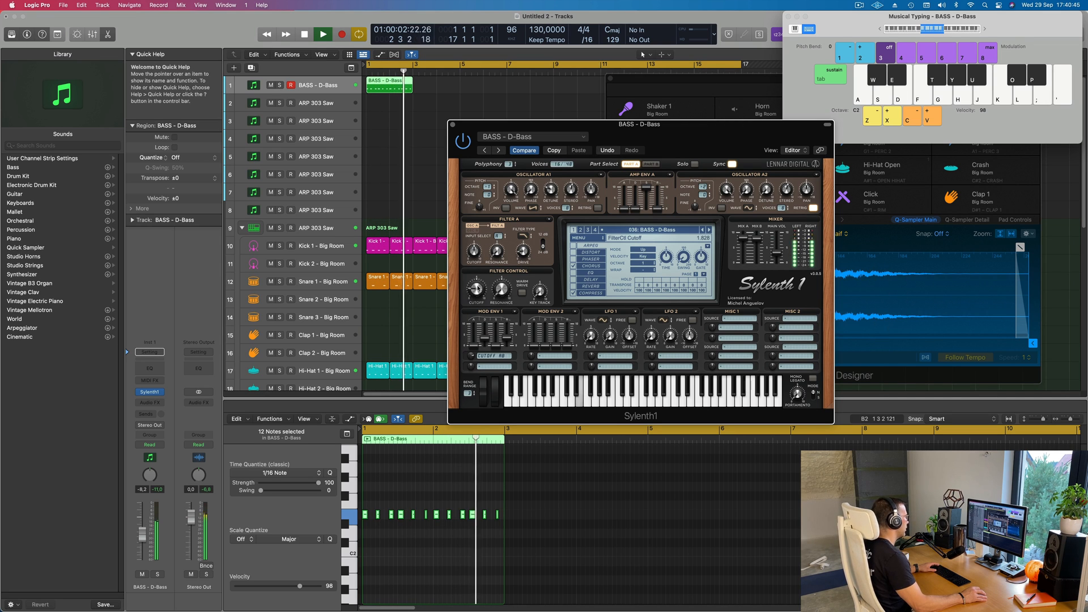
# - Repeat the two-bar bass region along track 1 until it fills the arrangement up to bar 17
pyautogui.press('super+r')
pyautogui.press('super+r')
pyautogui.press('super+r')
pyautogui.press('super+r')
pyautogui.press('super+r')
pyautogui.moveTo(625, 78); pyautogui.dragTo(943, 166)
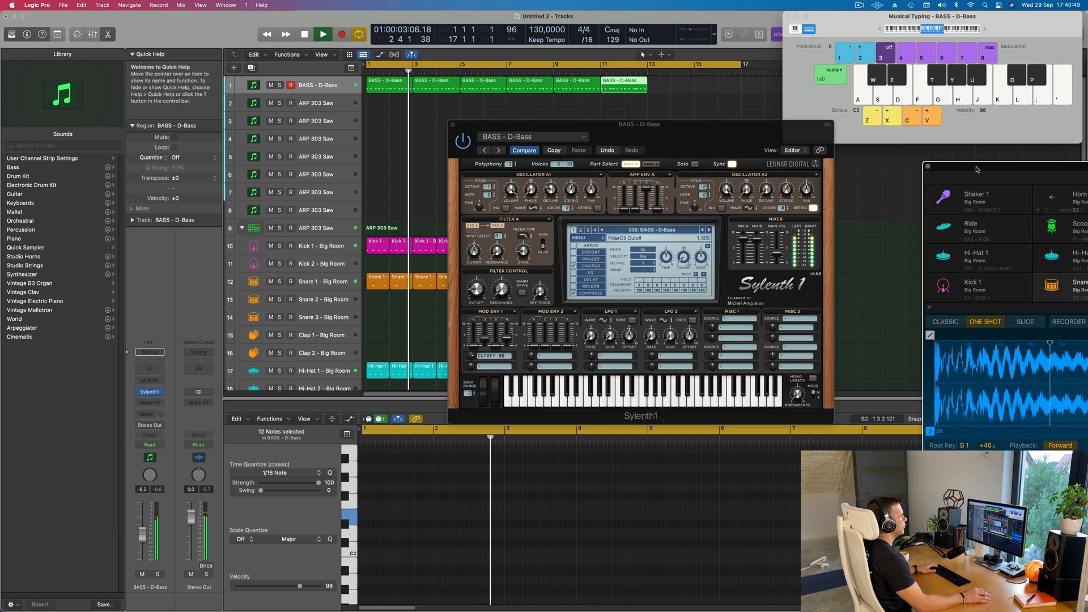
pyautogui.click(663, 85)
pyautogui.moveTo(668, 85); pyautogui.dragTo(585, 95)
pyautogui.press('super+r')
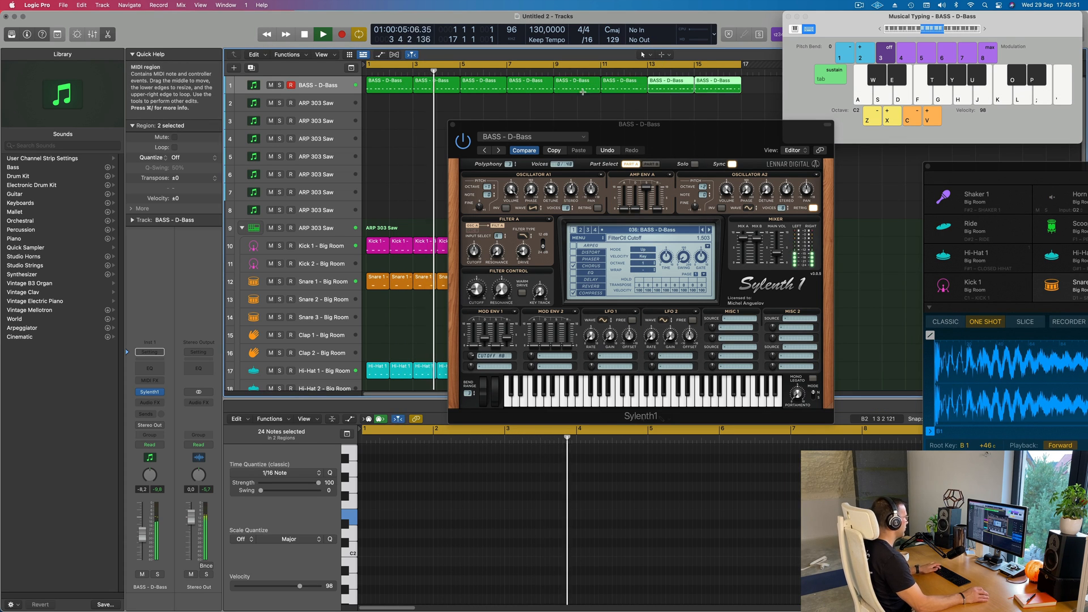
pyautogui.press('super+Left')
pyautogui.moveTo(642, 142); pyautogui.dragTo(628, 148)
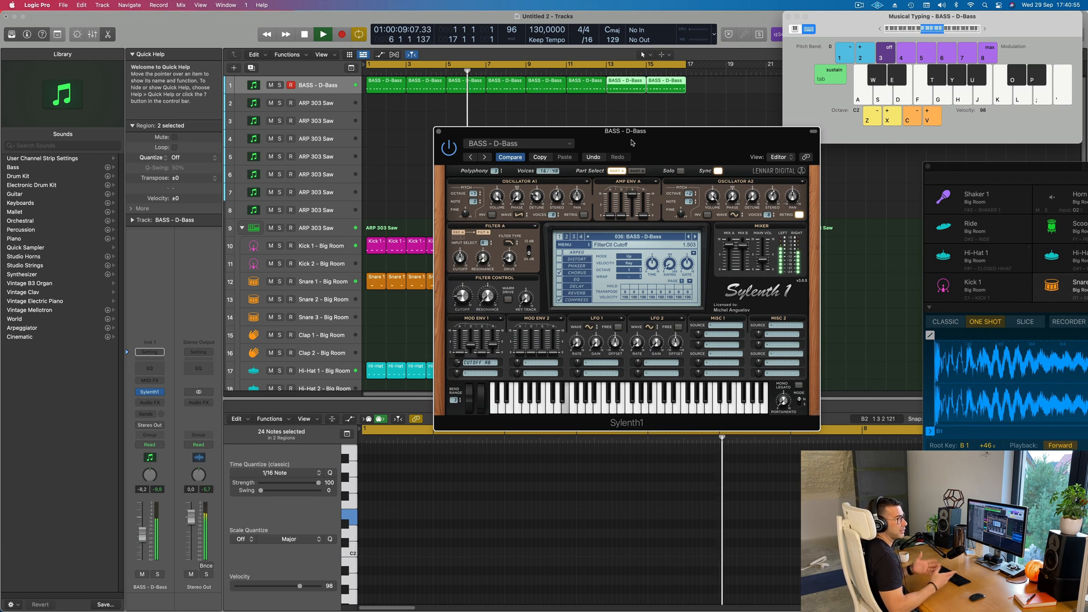
# - Restart playback and audition the following Sylenth1 bass presets on the looped pattern, up to BASS - Fat Bass
pyautogui.press('Return')
pyautogui.moveTo(636, 139); pyautogui.dragTo(561, 146)
pyautogui.click(620, 245)
pyautogui.click(620, 245)
pyautogui.click(620, 245)
pyautogui.click(619, 244)
pyautogui.click(620, 245)
pyautogui.click(619, 244)
pyautogui.click(620, 245)
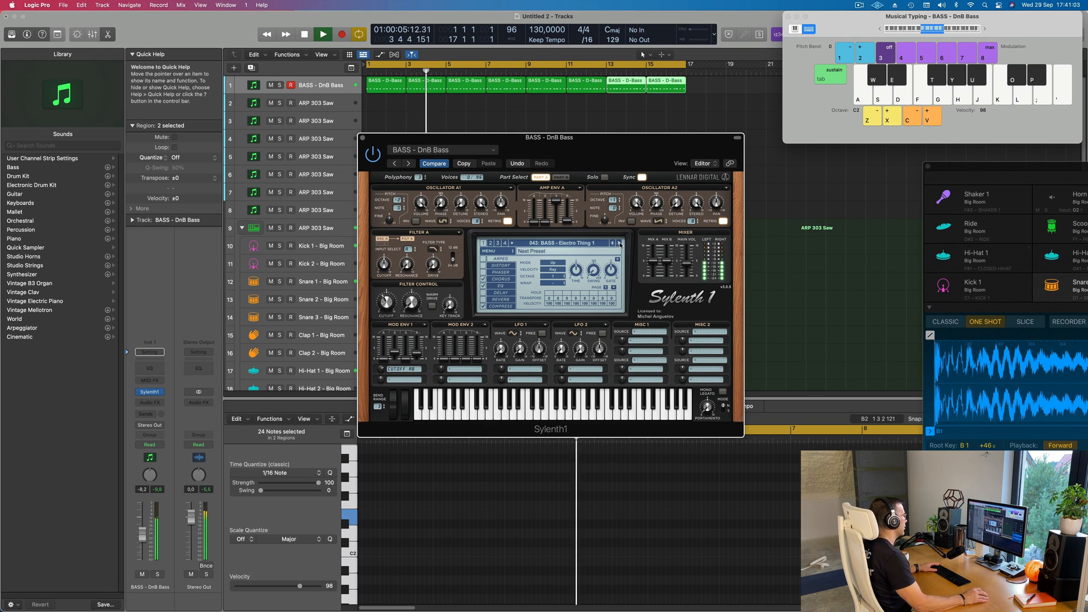
pyautogui.click(620, 245)
pyautogui.click(619, 244)
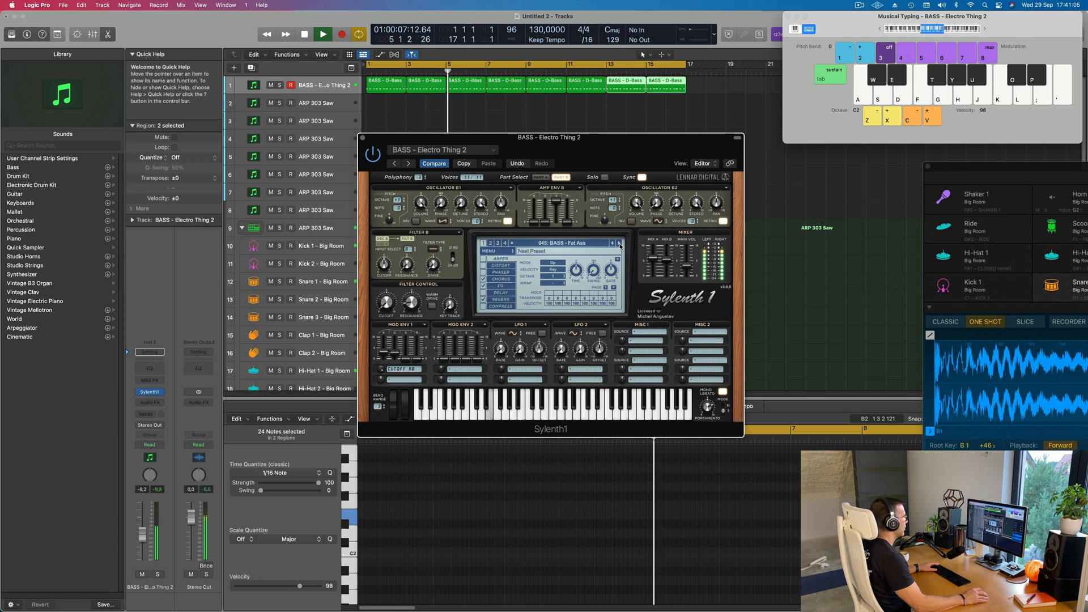
pyautogui.click(619, 245)
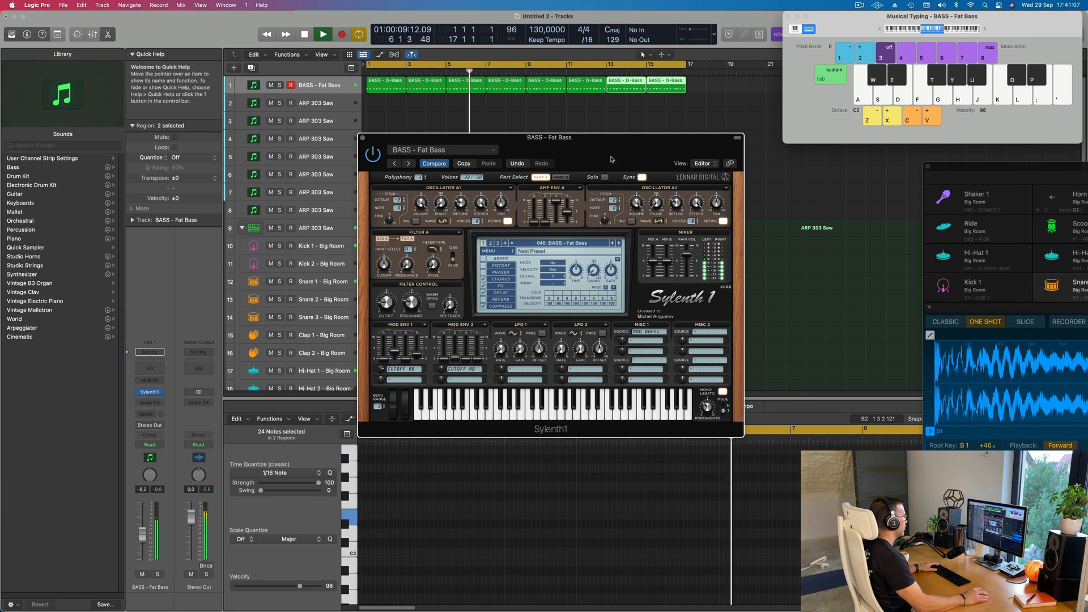
# - Advance from Fat Bass to the BASS - Feelin Good preset and copy its plug-in settings
pyautogui.moveTo(611, 161); pyautogui.dragTo(665, 207)
pyautogui.click(674, 290)
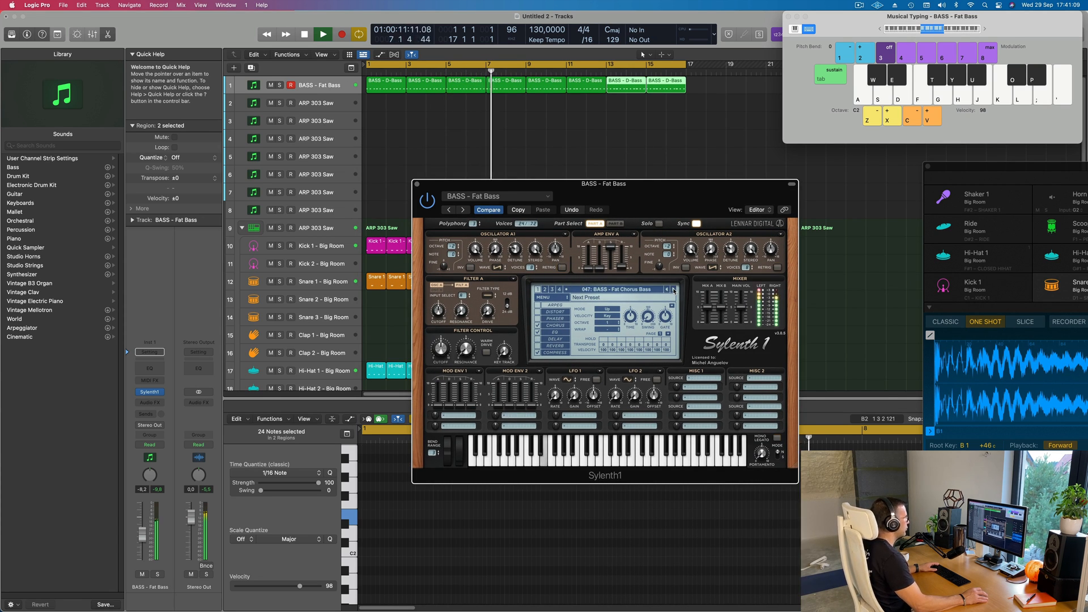
pyautogui.click(674, 290)
pyautogui.click(673, 290)
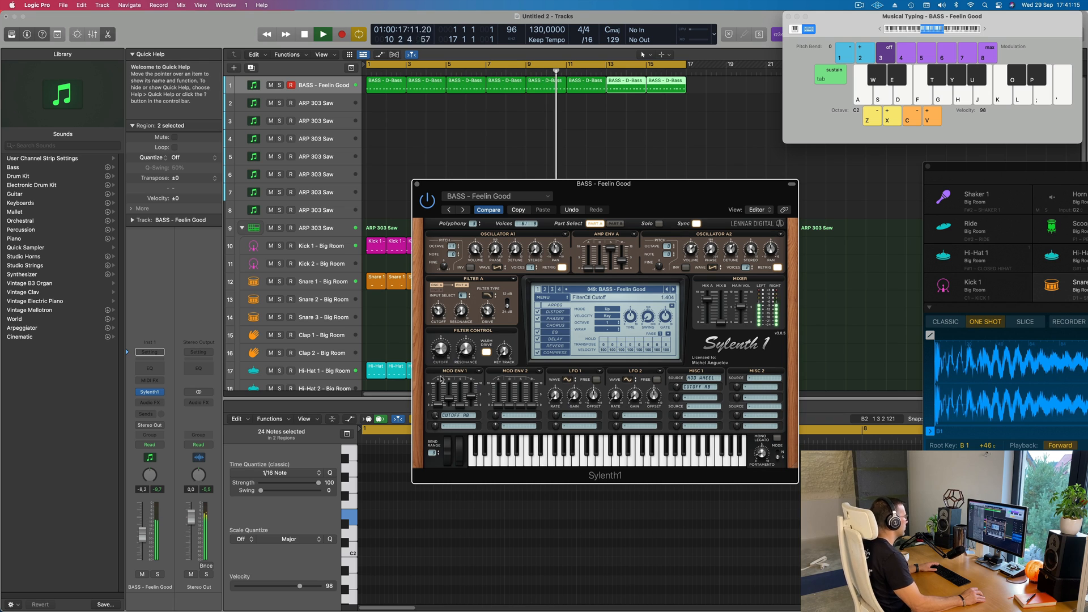
pyautogui.moveTo(625, 204)
pyautogui.mouseDown()
pyautogui.moveTo(592, 190)
pyautogui.moveTo(629, 190)
pyautogui.moveTo(603, 187)
pyautogui.moveTo(613, 180)
pyautogui.moveTo(619, 190)
pyautogui.mouseUp()
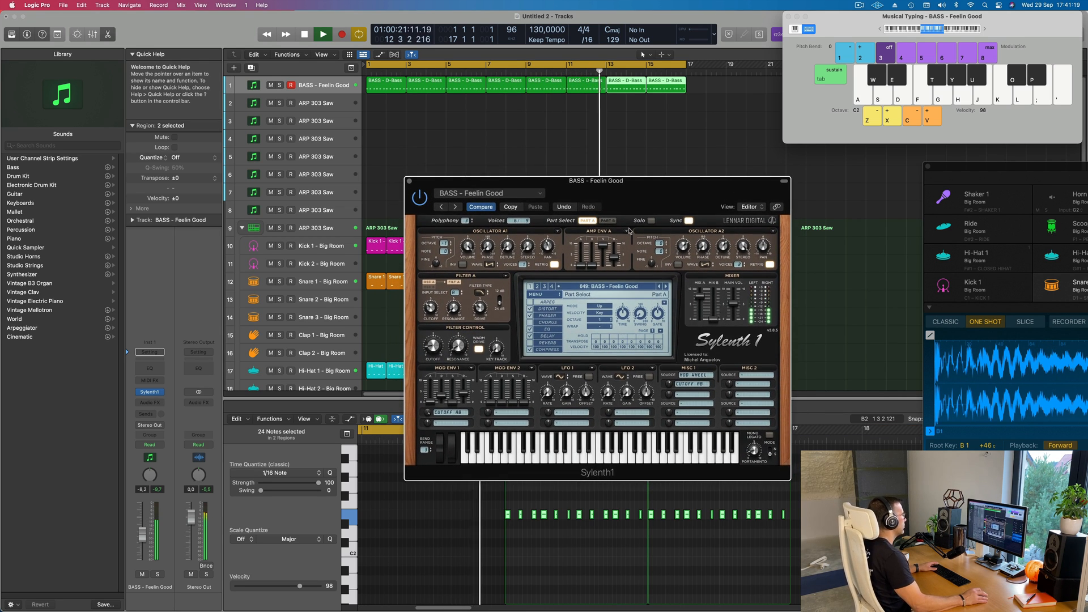
pyautogui.click(512, 208)
# - Audition the Sylenth1 bass presets that follow BASS - Feelin Good on the looped pattern, up to BASS - M-Bass
pyautogui.click(666, 287)
pyautogui.click(666, 287)
pyautogui.click(666, 288)
pyautogui.click(665, 287)
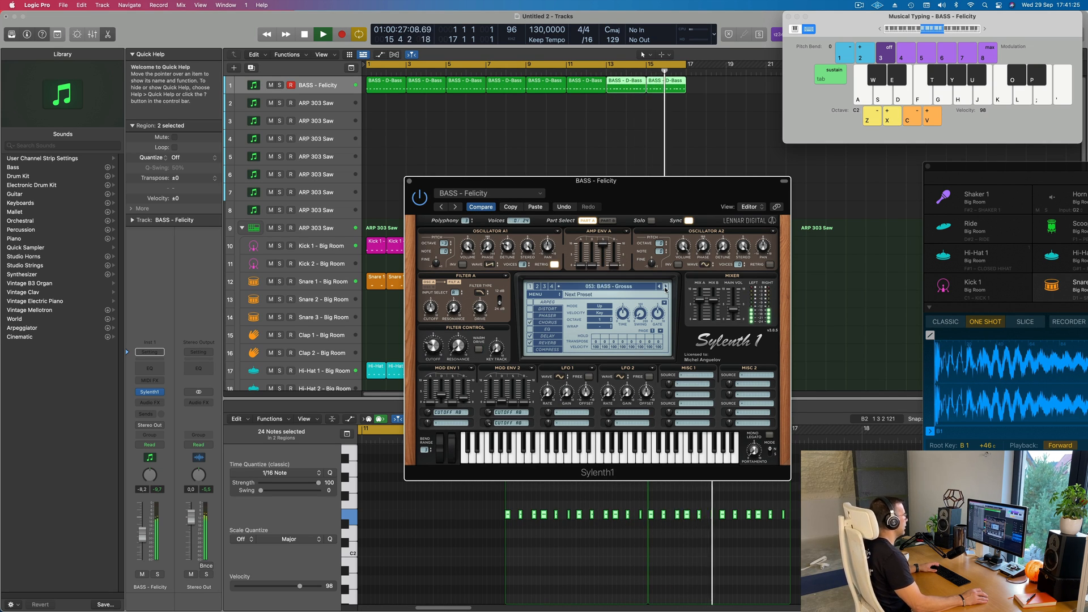
pyautogui.click(666, 287)
pyautogui.click(666, 287)
pyautogui.click(666, 287)
pyautogui.click(666, 287)
pyautogui.click(666, 287)
pyautogui.click(666, 287)
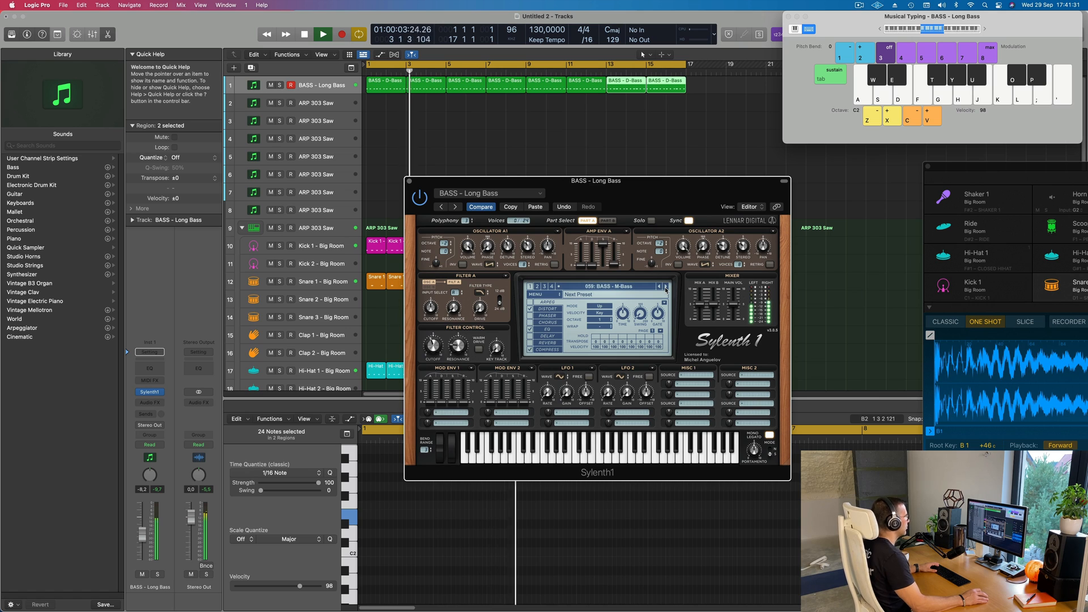
# - Audition the presets after M-Bass up to BASS - Plucky Bass 2 and go back one to BASS - Plucky Bass 1
pyautogui.click(666, 288)
pyautogui.click(666, 288)
pyautogui.click(666, 288)
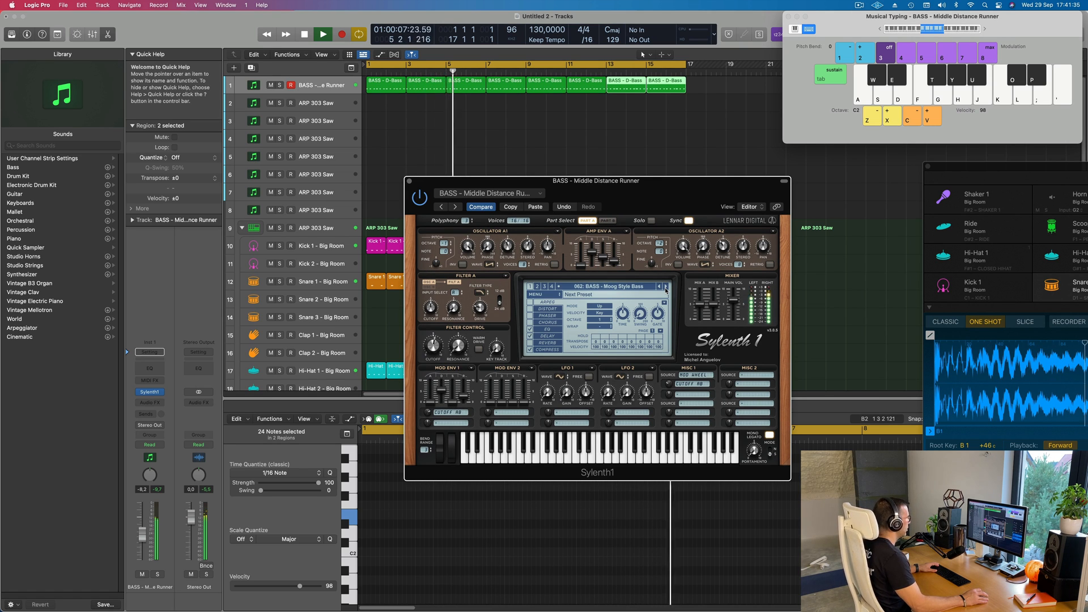
pyautogui.click(666, 287)
pyautogui.click(665, 287)
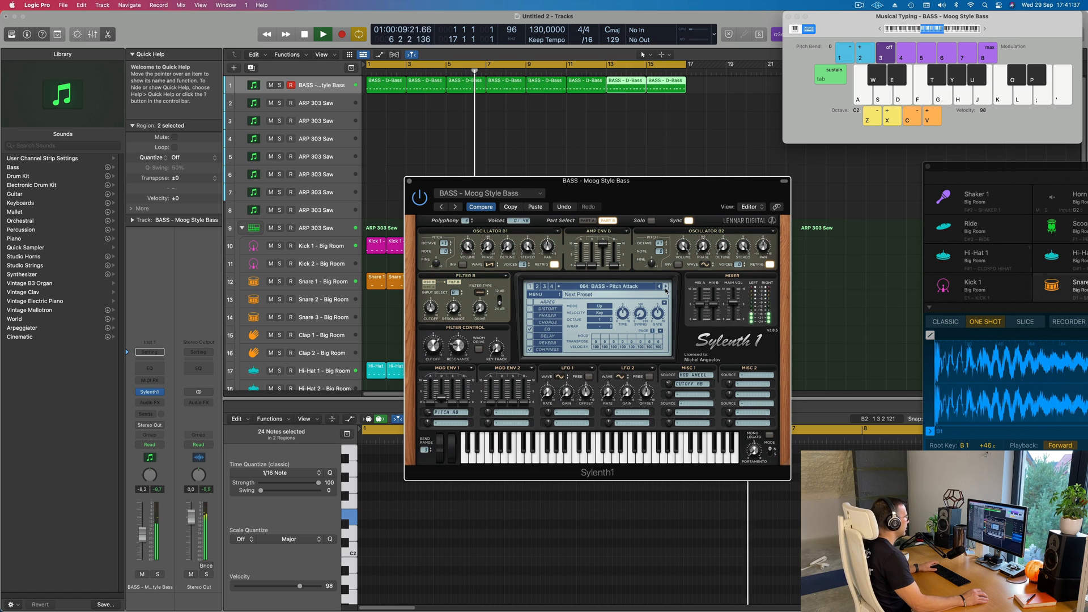
pyautogui.click(666, 287)
pyautogui.click(666, 288)
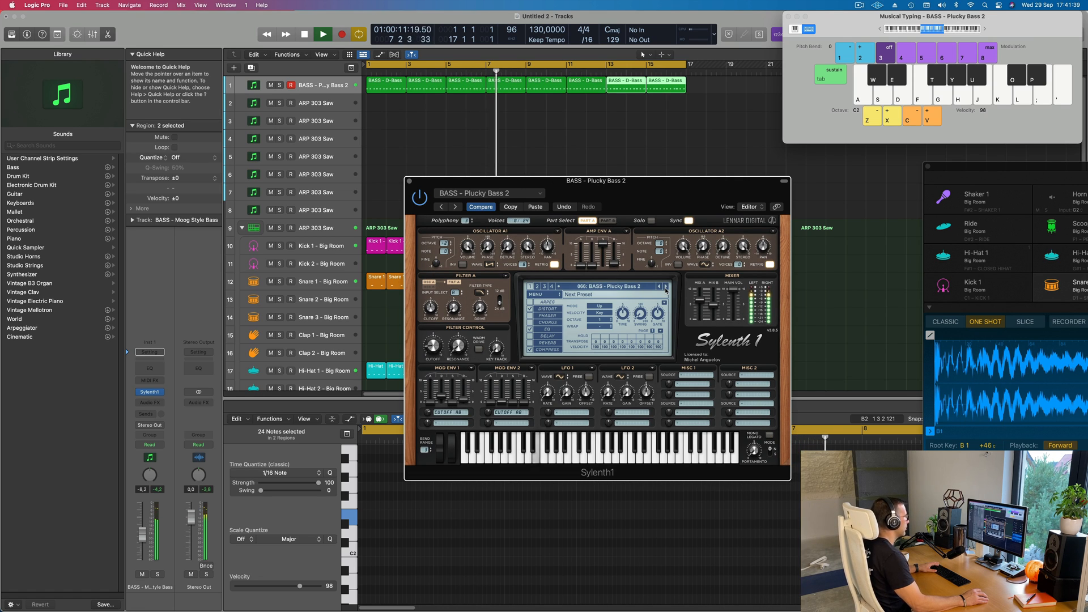
pyautogui.click(659, 287)
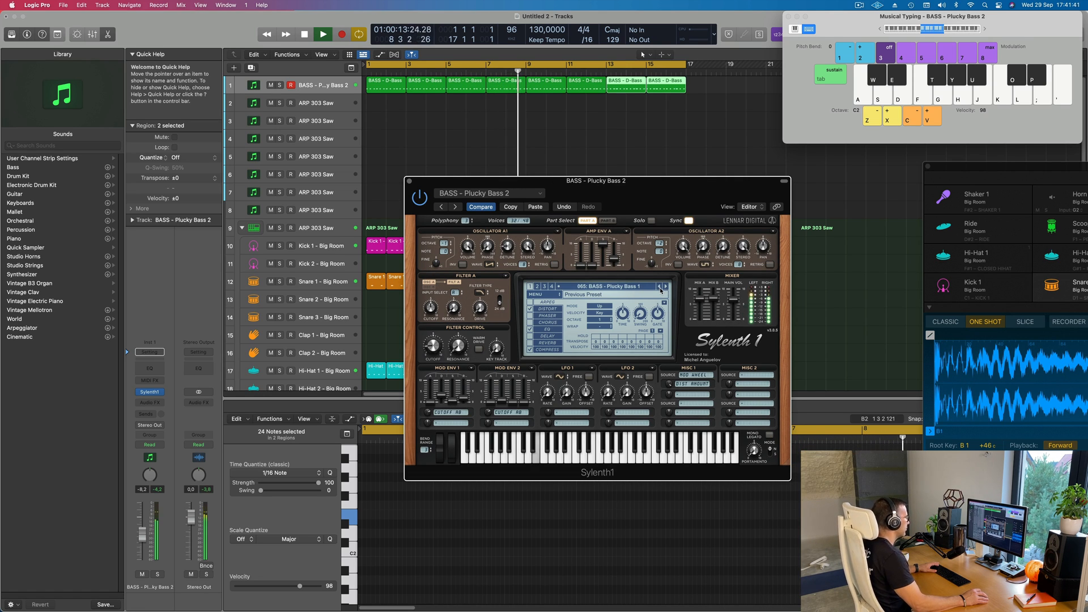
# - Advance through the presets from Plucky Bass 1 to BASS - Rush while the loop plays
pyautogui.click(666, 287)
pyautogui.click(666, 287)
pyautogui.click(666, 287)
pyautogui.click(666, 287)
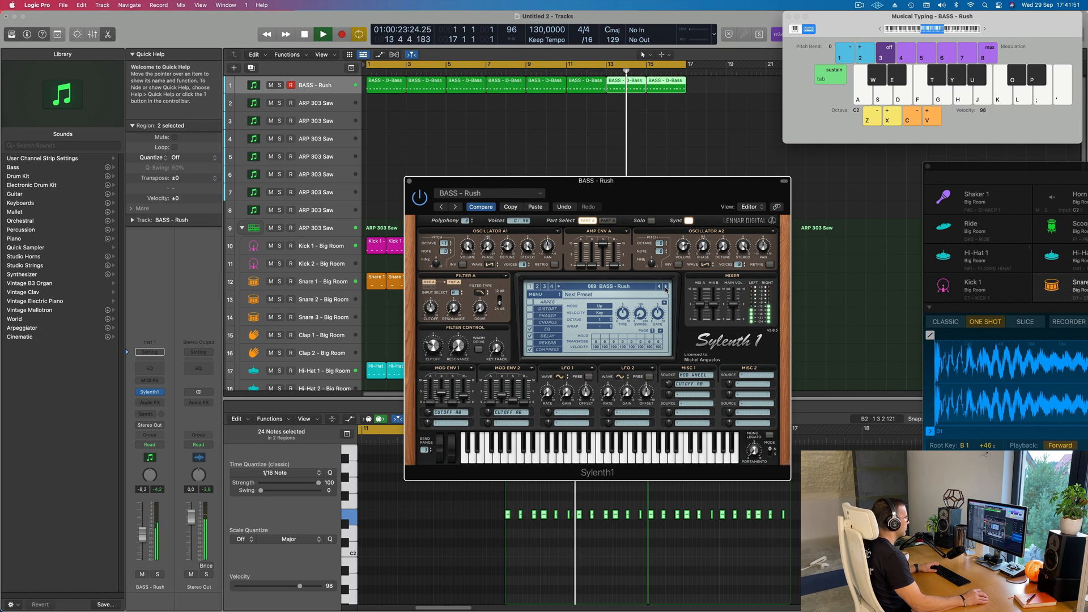
# - Audition the presets beyond BASS - Rush, up to BASS - Trance Bassline 1
pyautogui.click(666, 288)
pyautogui.click(666, 287)
pyautogui.click(666, 287)
pyautogui.click(666, 287)
pyautogui.click(666, 287)
pyautogui.click(666, 287)
pyautogui.click(665, 287)
pyautogui.click(666, 287)
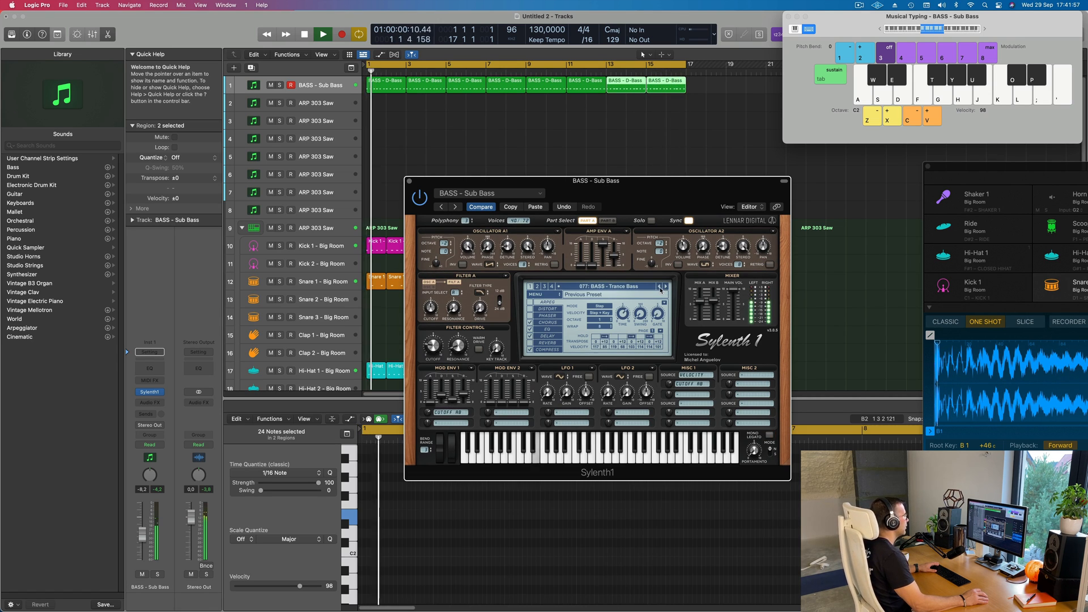
pyautogui.click(664, 287)
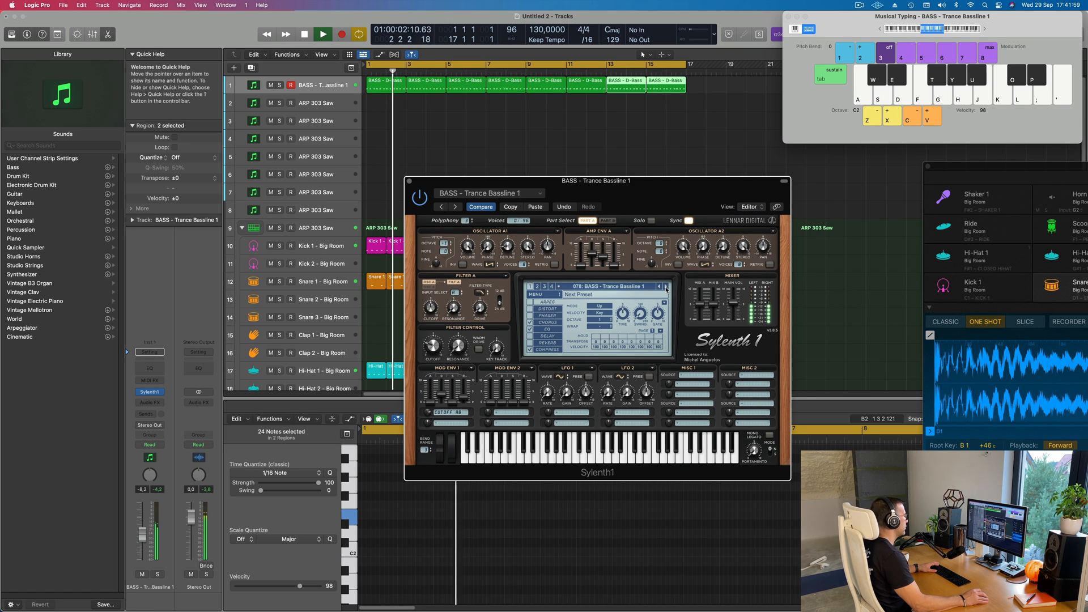
# - Return to the BASS - Rush preset and set the bass track's volume to -6.4 dB
pyautogui.click(659, 287)
pyautogui.click(659, 287)
pyautogui.click(659, 287)
pyautogui.click(659, 287)
pyautogui.click(659, 287)
pyautogui.click(659, 287)
pyautogui.click(659, 288)
pyautogui.click(659, 288)
pyautogui.click(659, 287)
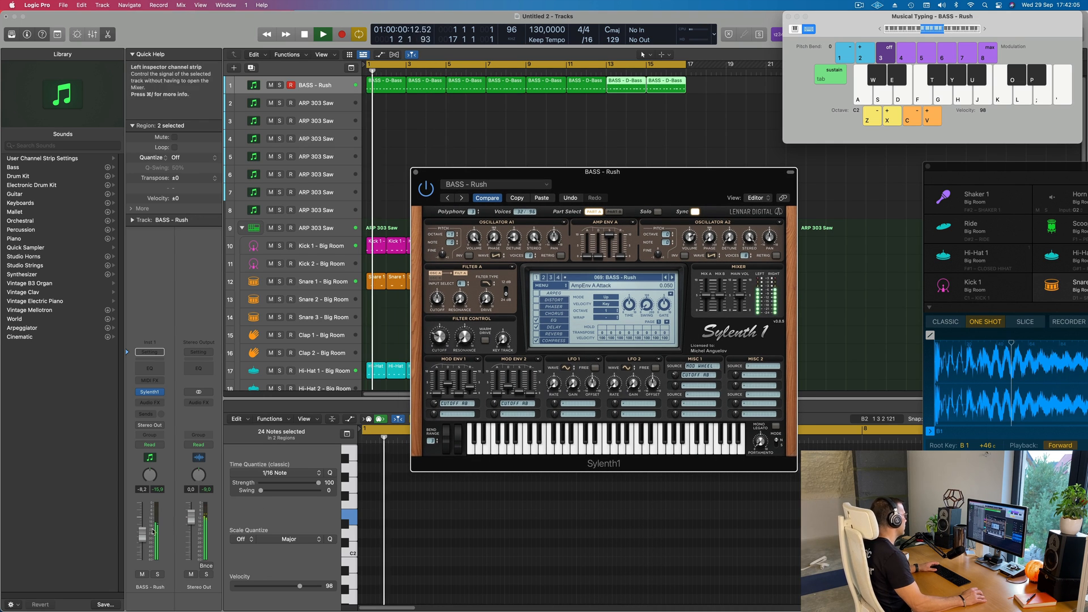
pyautogui.moveTo(142, 534); pyautogui.dragTo(143, 531)
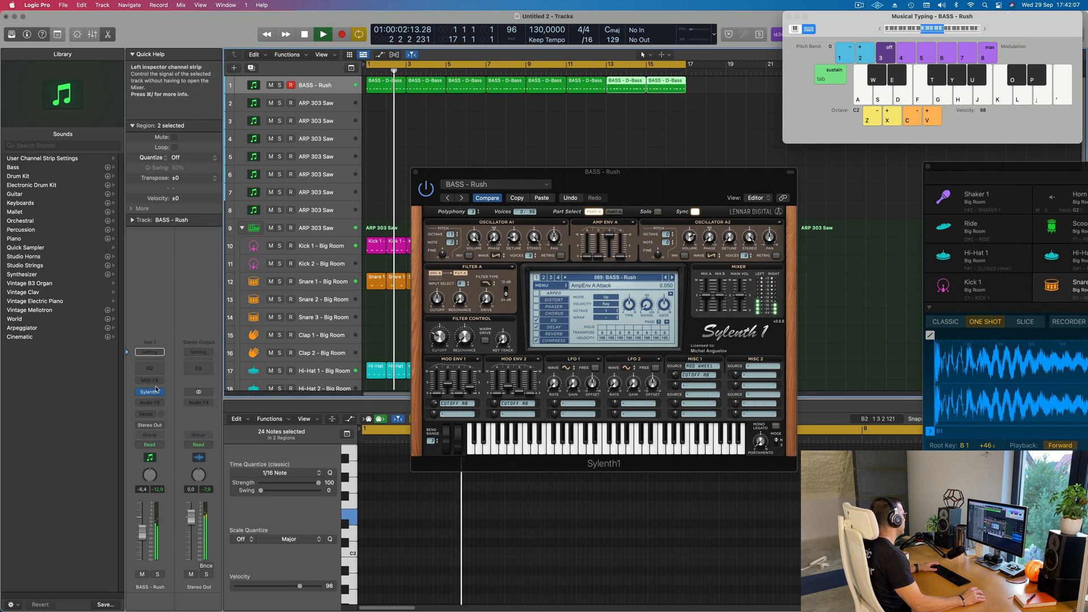
# - Insert a Compressor on the bass track, side-chained to Kick 1 (Inst 9), with a 4.1:1 ratio and automatic release off
pyautogui.click(150, 402)
pyautogui.moveTo(170, 445)
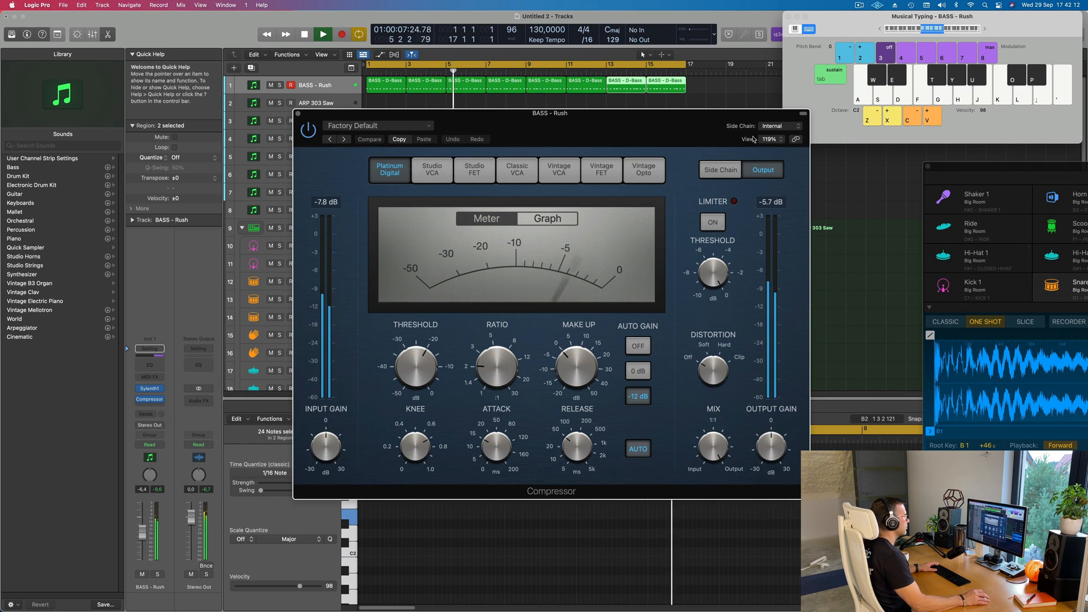
pyautogui.click(779, 127)
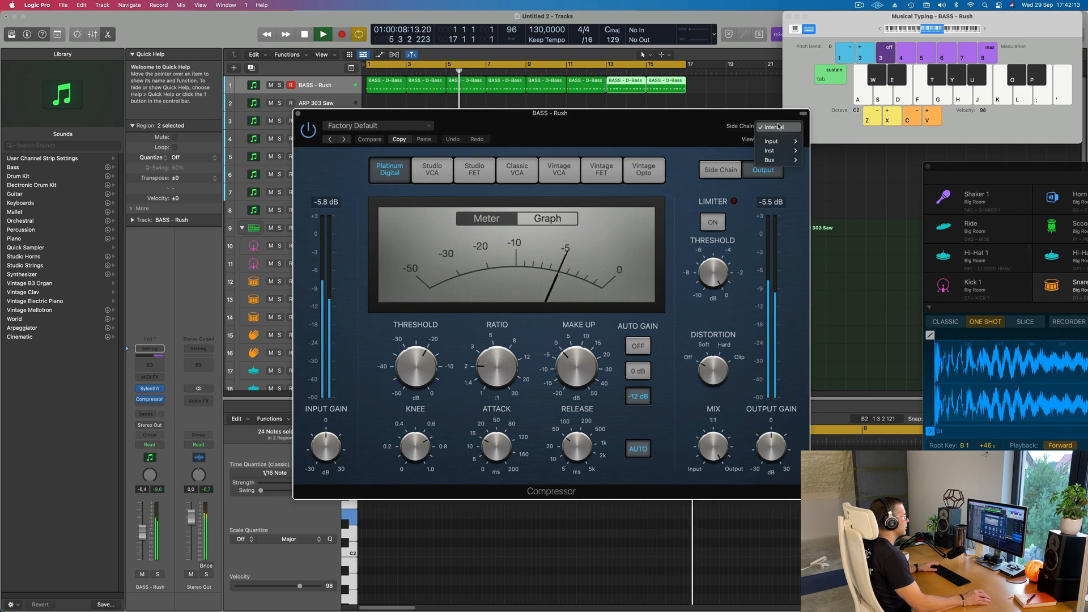
pyautogui.moveTo(771, 151)
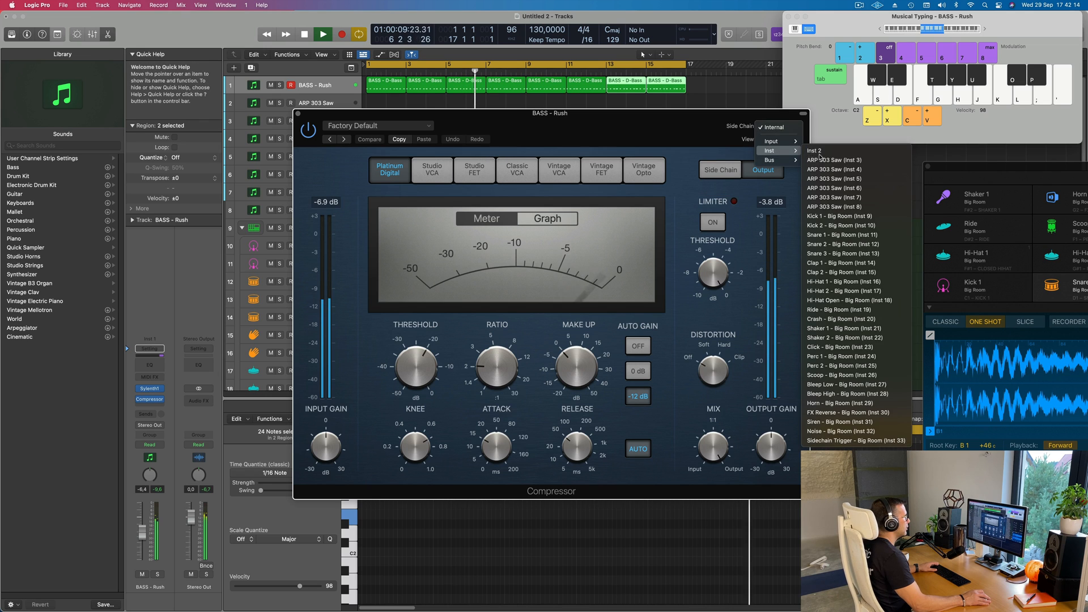
pyautogui.click(830, 217)
pyautogui.moveTo(501, 448); pyautogui.dragTo(505, 438)
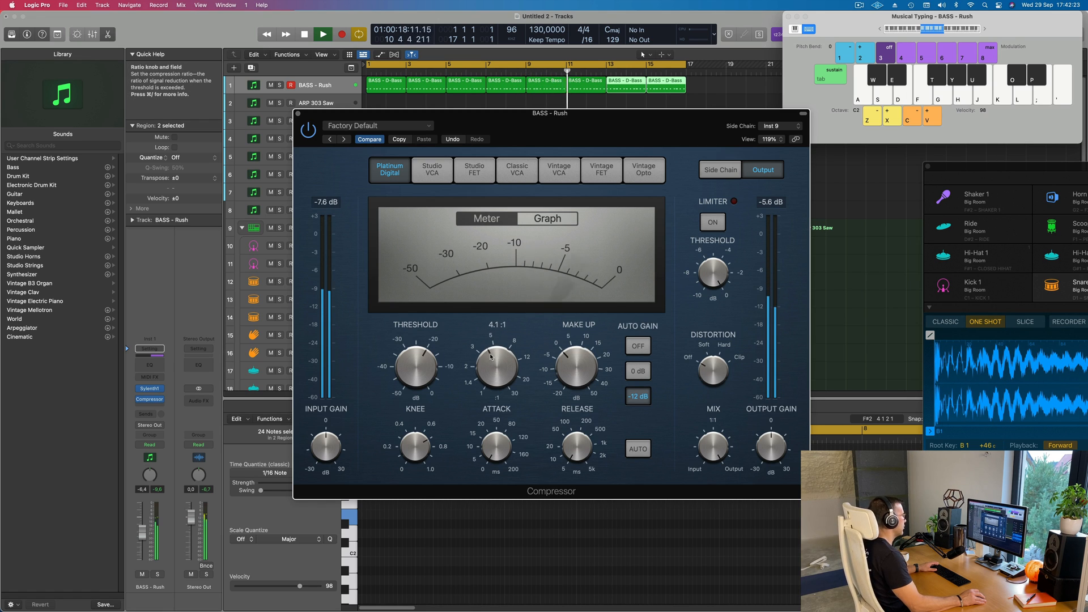
pyautogui.click(298, 114)
# - Duplicate the BASS - Rush track together with its Sylenth1 and Compressor settings
pyautogui.moveTo(663, 185); pyautogui.dragTo(724, 215)
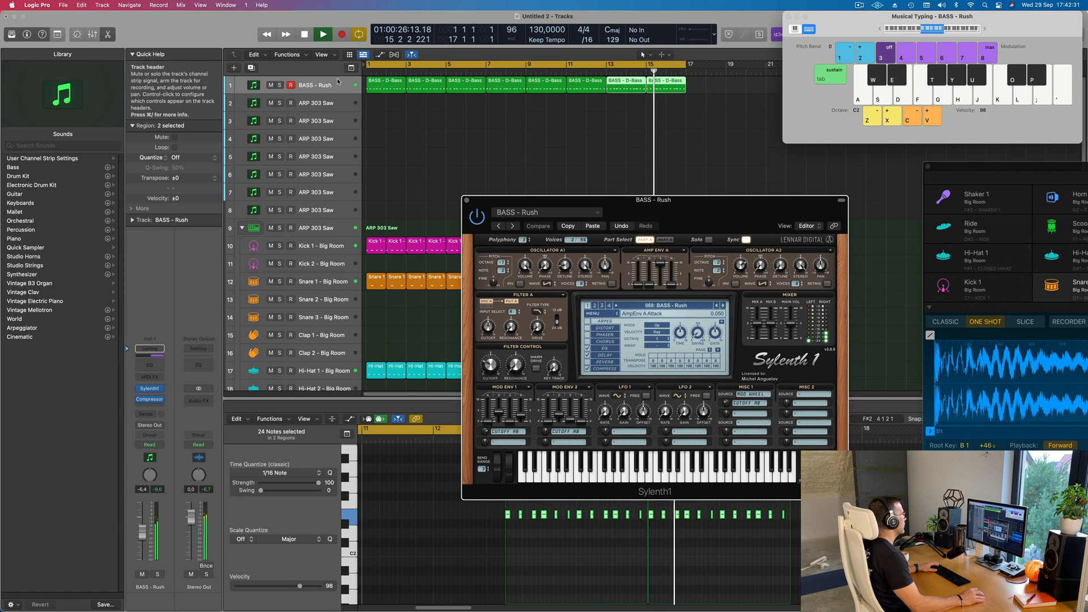
pyautogui.click(324, 86)
pyautogui.press('super+d')
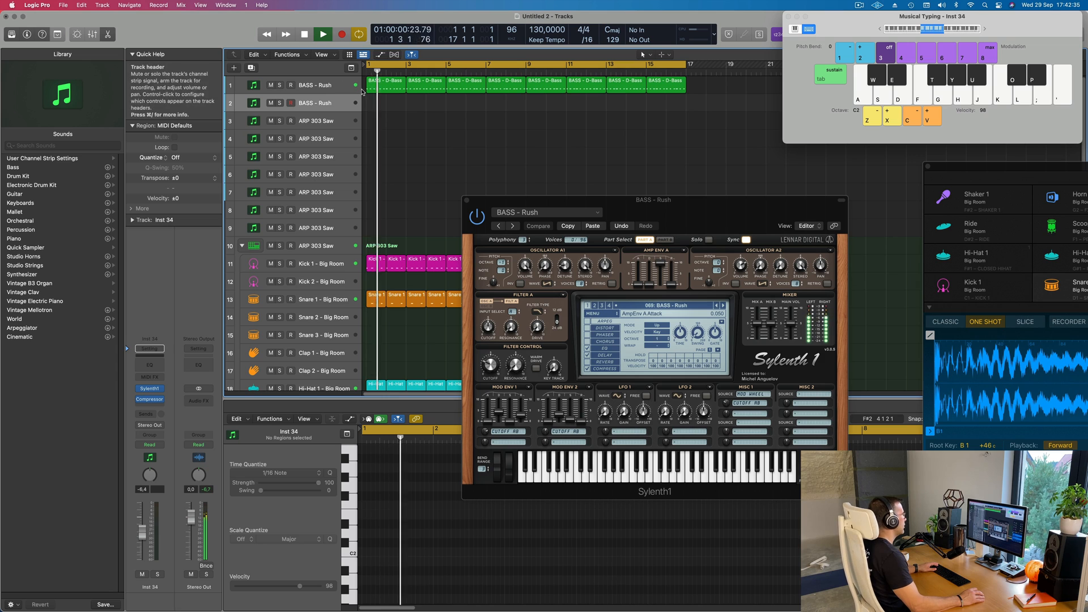
# - Place all eight bass regions on the duplicated track 2, keeping only one two-bar region at bar 1 on track 1
pyautogui.click(333, 86)
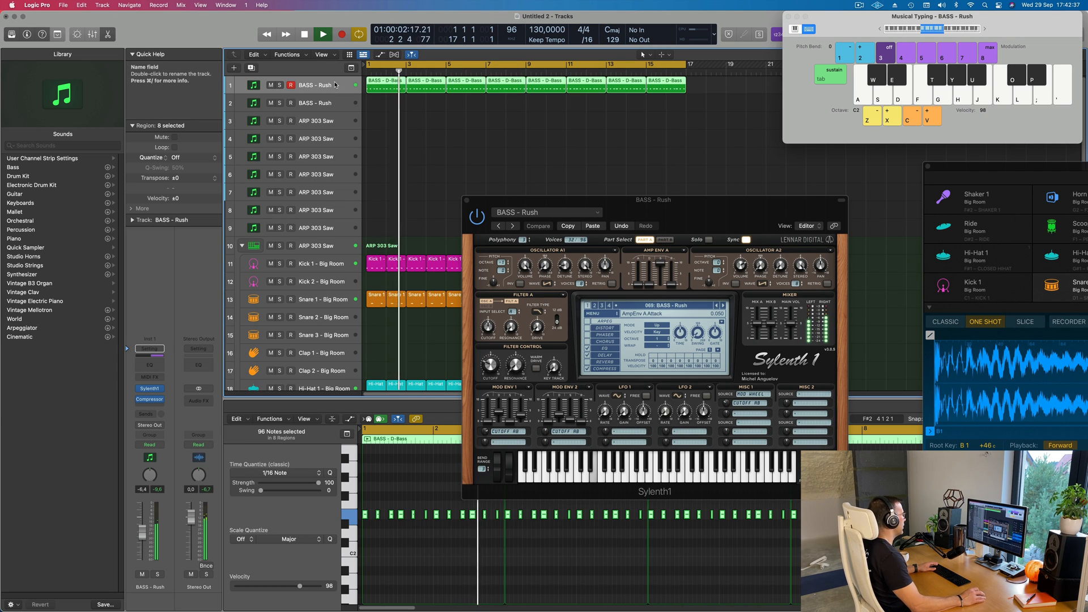
pyautogui.moveTo(384, 105); pyautogui.dragTo(699, 83)
pyautogui.moveTo(379, 88)
pyautogui.mouseDown()
pyautogui.moveTo(378, 108)
pyautogui.moveTo(387, 84)
pyautogui.mouseUp()
pyautogui.click(388, 92)
pyautogui.click(387, 102)
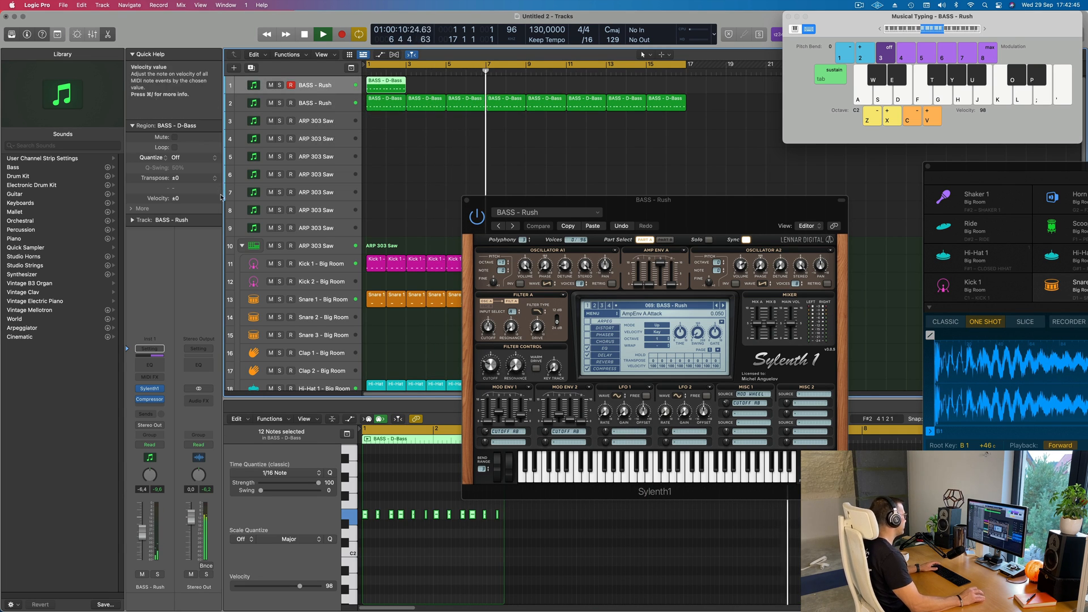
# - Paste the copied Feelin Good settings into track 1's Sylenth1 and listen to that track in solo
pyautogui.click(592, 226)
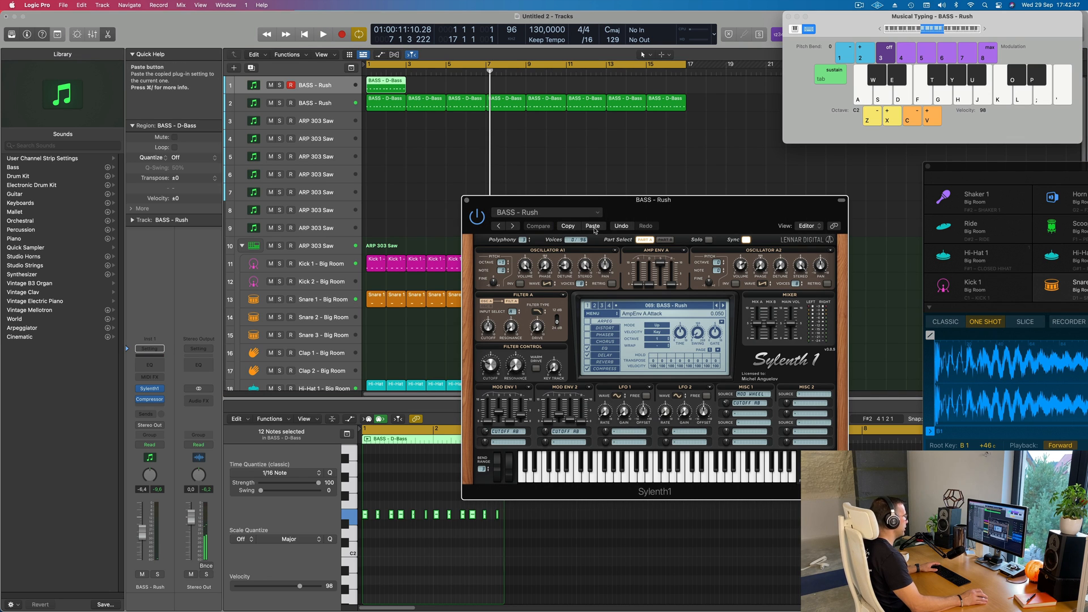
pyautogui.press('space')
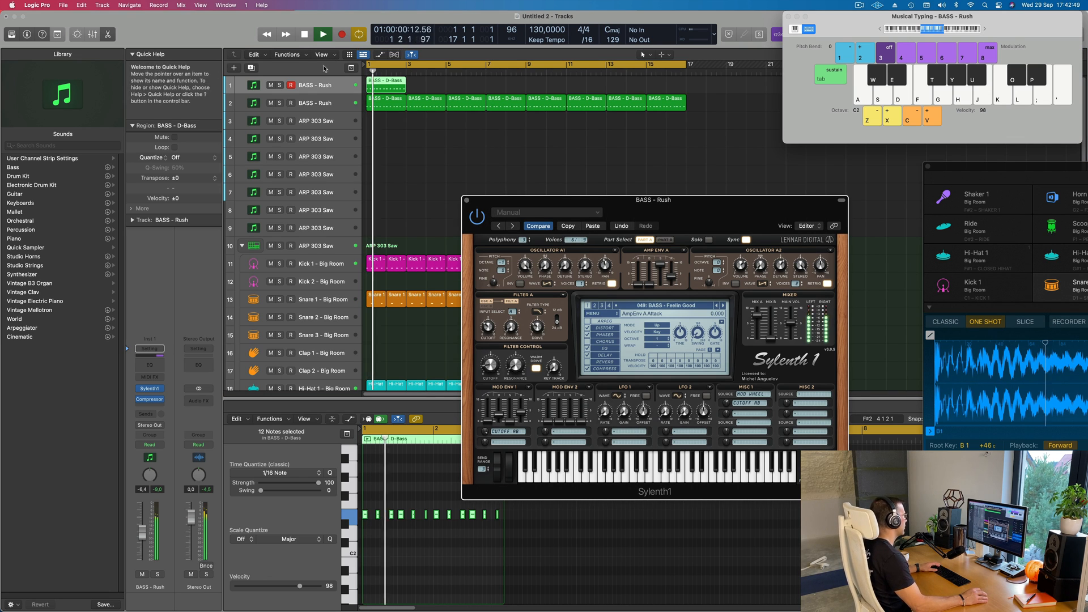
pyautogui.click(279, 86)
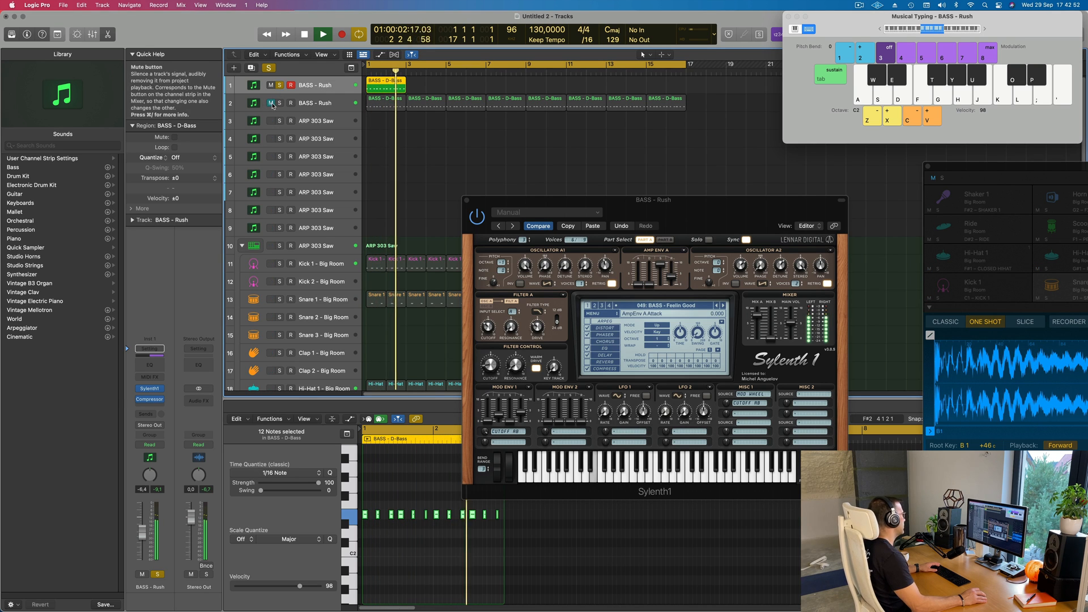
pyautogui.click(279, 86)
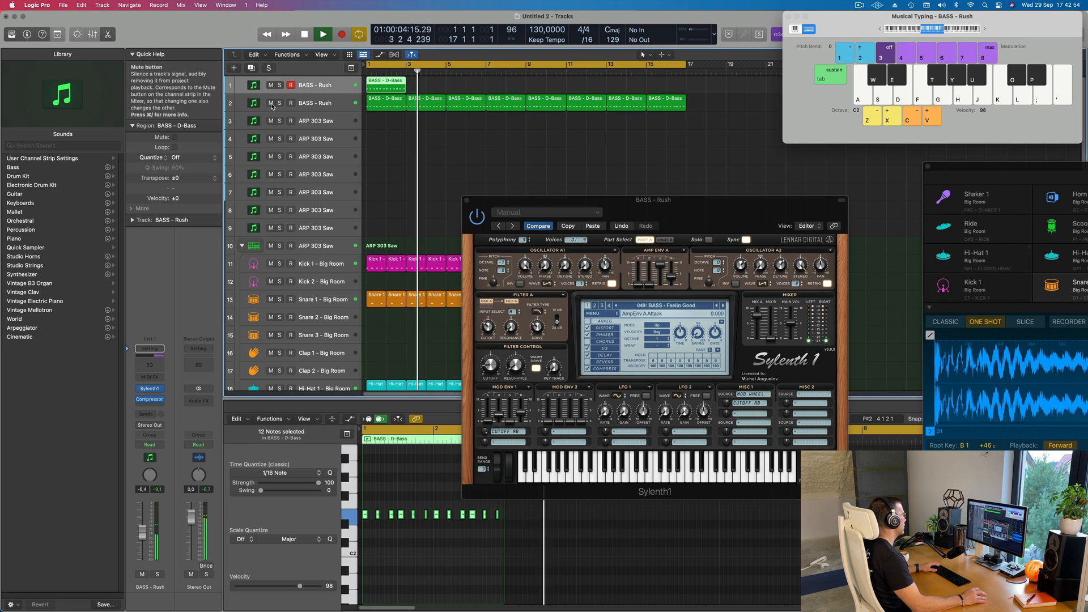
# - Mute track 2 and repeat the two-bar region along track 1 up to bar 17
pyautogui.press('Return')
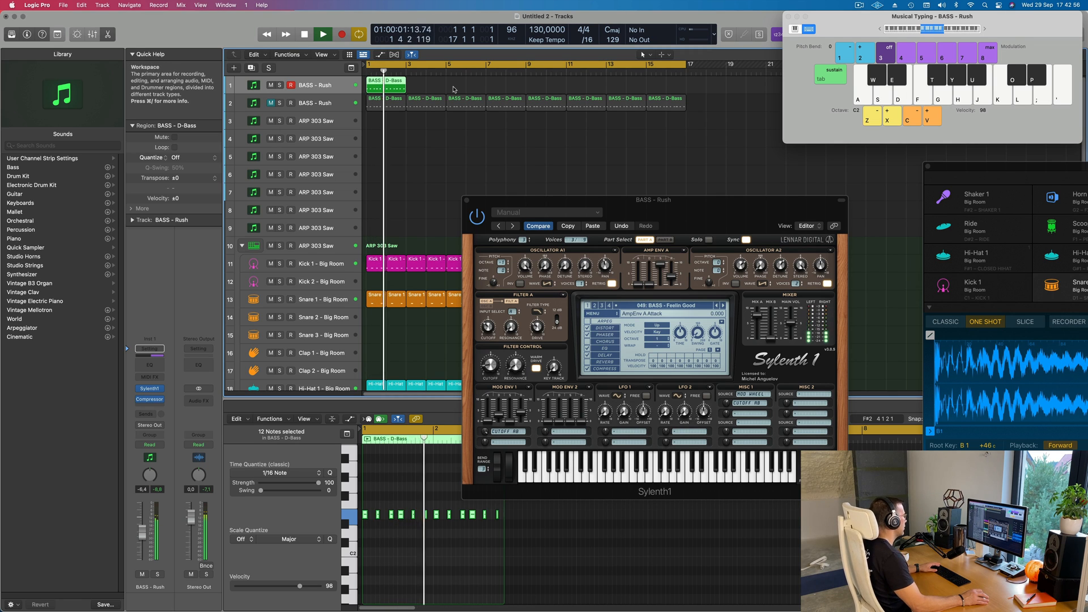
pyautogui.press('super+r')
pyautogui.press('super+r')
pyautogui.press('super+r')
pyautogui.press('super+r')
pyautogui.press('super+r')
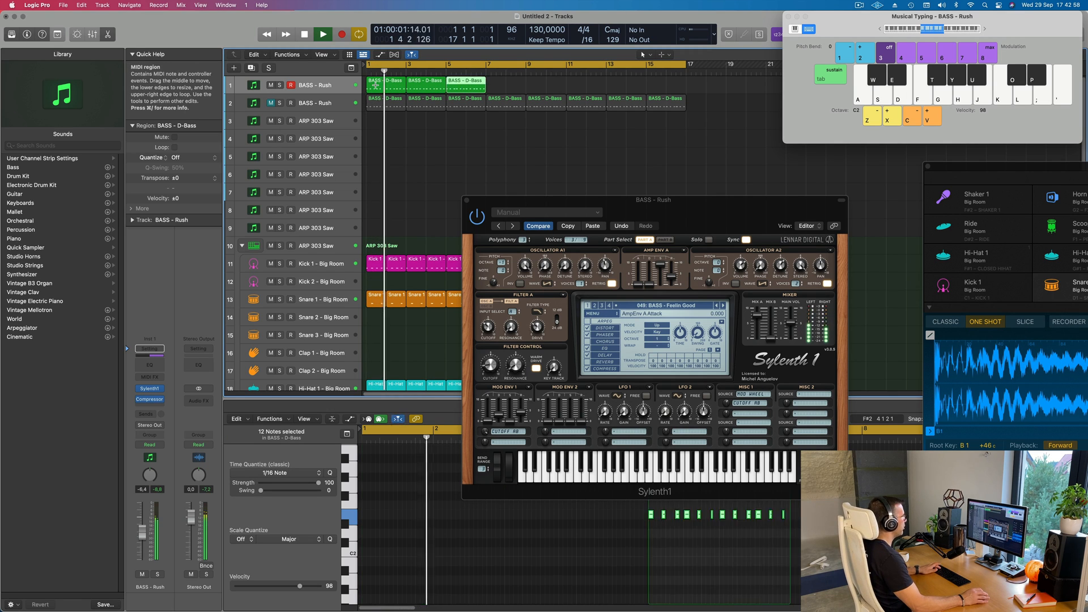
pyautogui.press('Return')
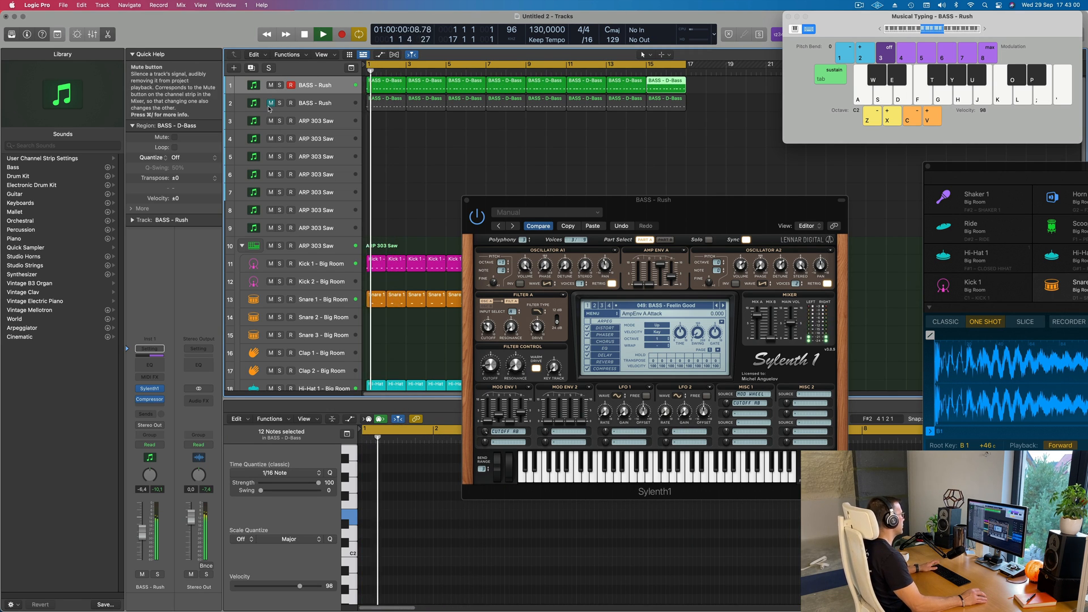
# - Unmute track 2 and play both bass layers together from the start
pyautogui.click(271, 103)
pyautogui.press('Return')
pyautogui.press('super+Left')
pyautogui.press('super+Left')
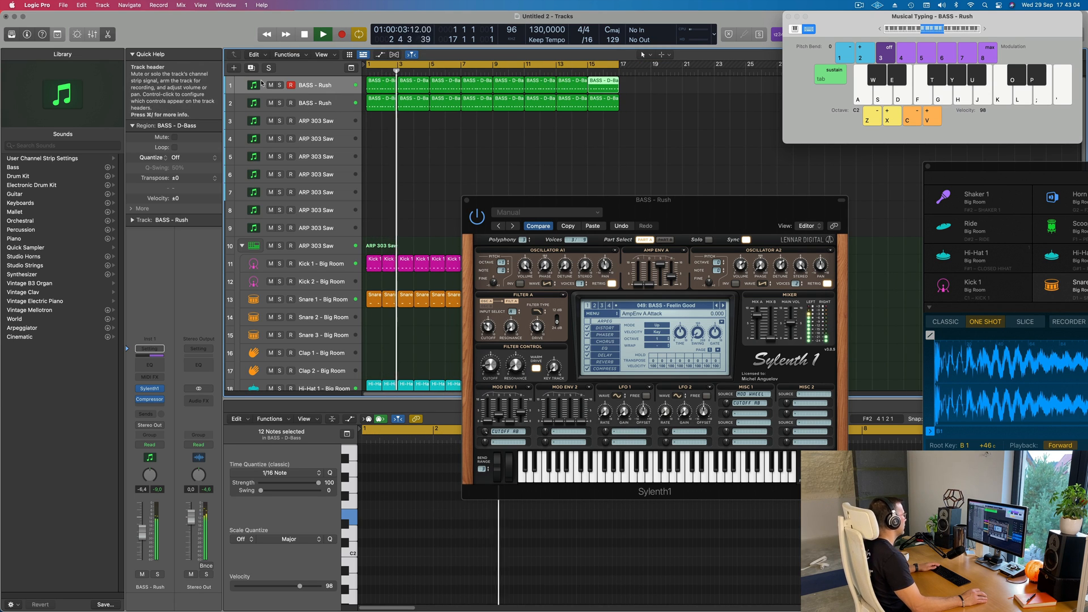
# - Mute track 1 and set the volume of bass track 2 to -5.3 dB
pyautogui.click(309, 103)
pyautogui.press('Return')
pyautogui.moveTo(563, 205); pyautogui.dragTo(580, 185)
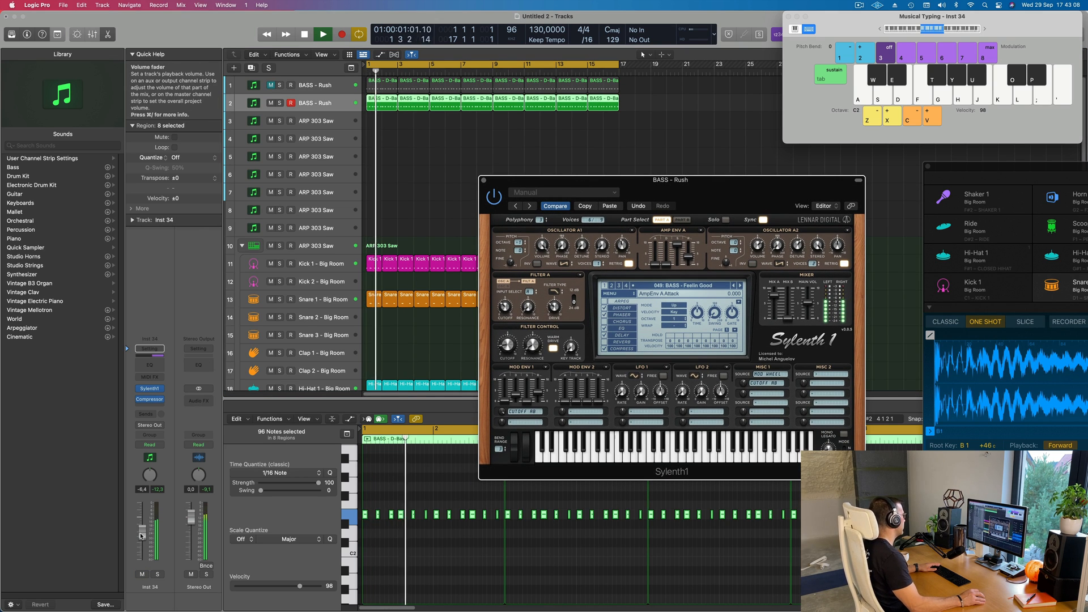
pyautogui.press('Return')
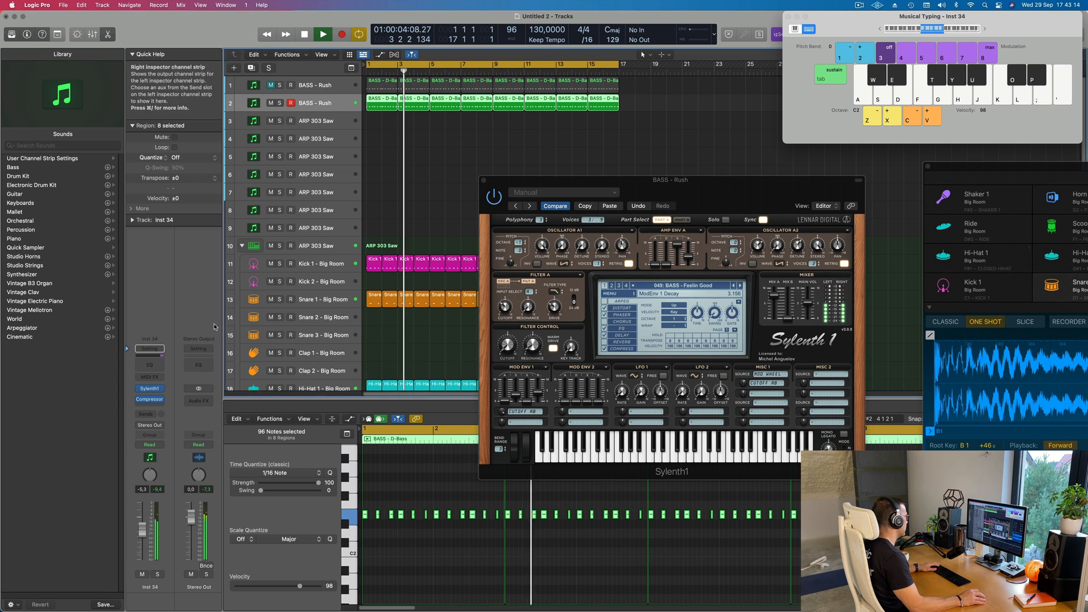
# - Set the Filter Control cutoff of track 2's Sylenth1 to about 1.19 and close both synth windows
pyautogui.click(151, 389)
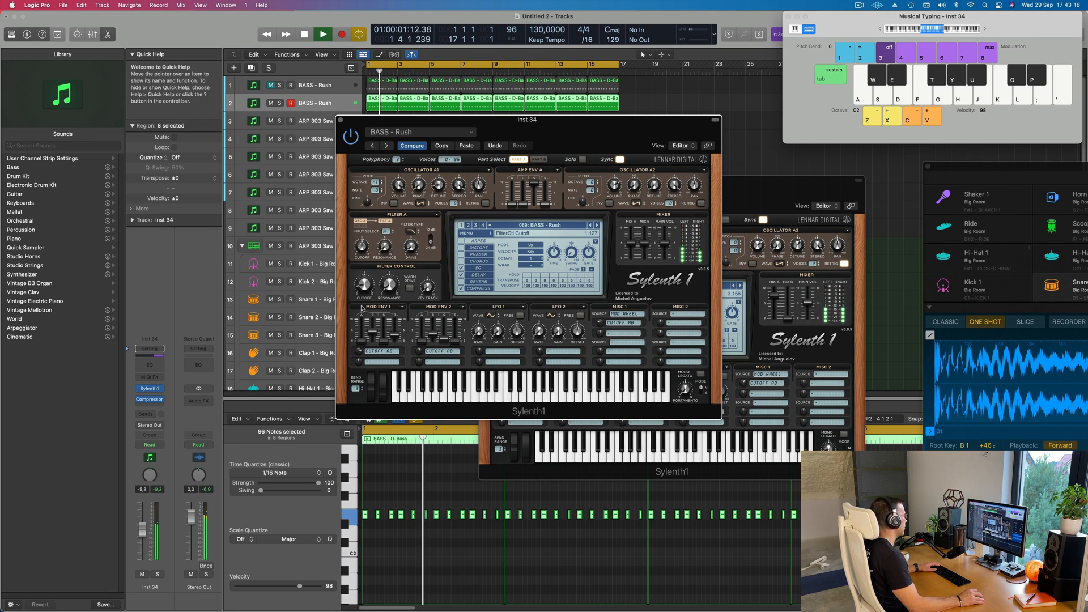
pyautogui.moveTo(524, 123); pyautogui.dragTo(680, 175)
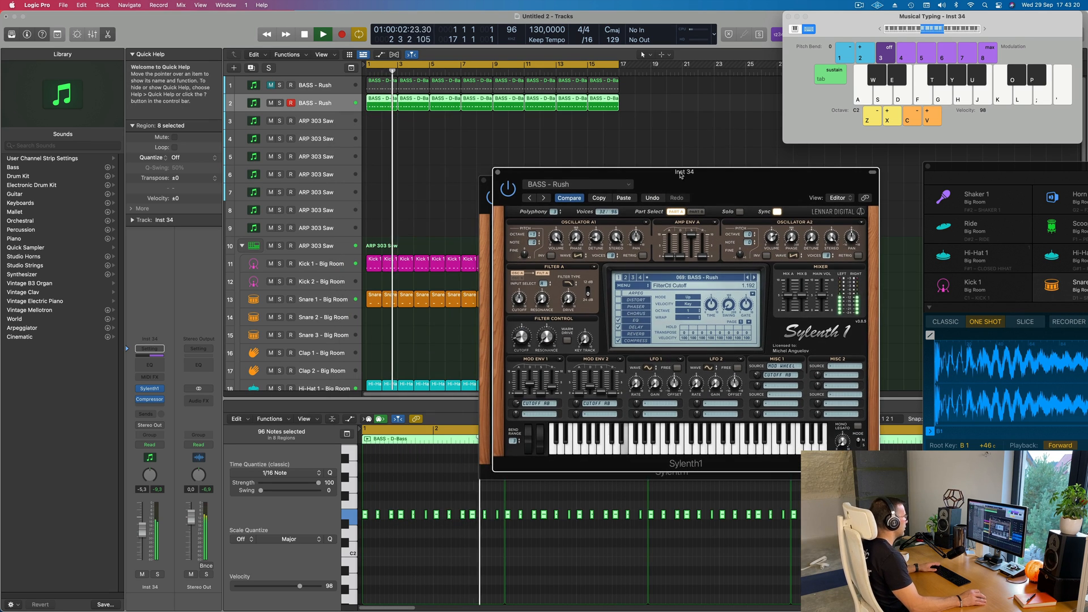
pyautogui.click(498, 172)
pyautogui.moveTo(493, 179); pyautogui.dragTo(470, 183)
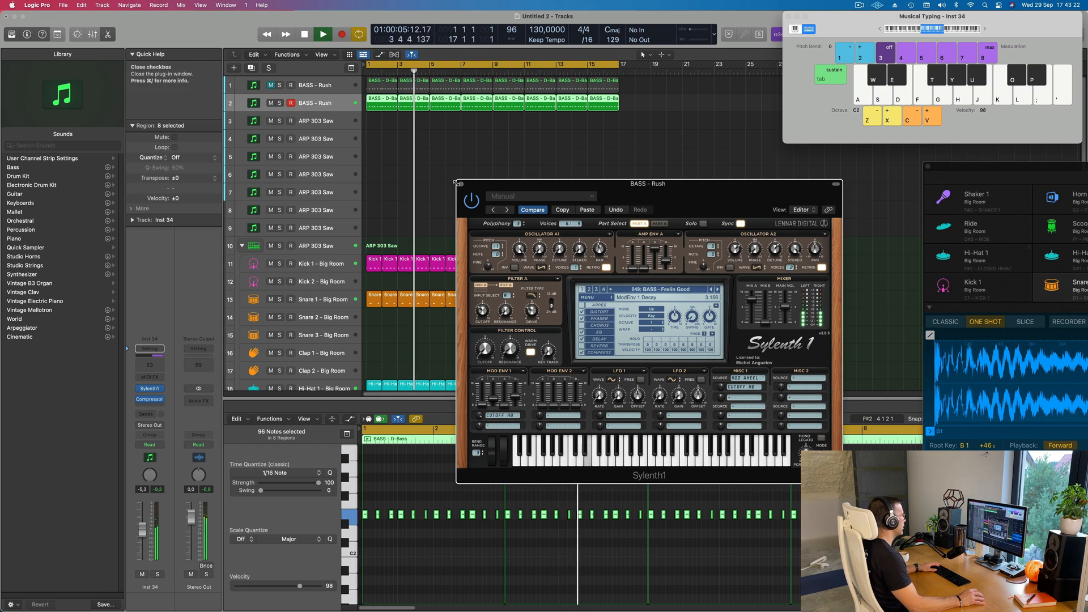
pyautogui.click(462, 184)
# - Raise track 2's volume to -4.7 dB and duplicate the track with its plug-in settings
pyautogui.press('Return')
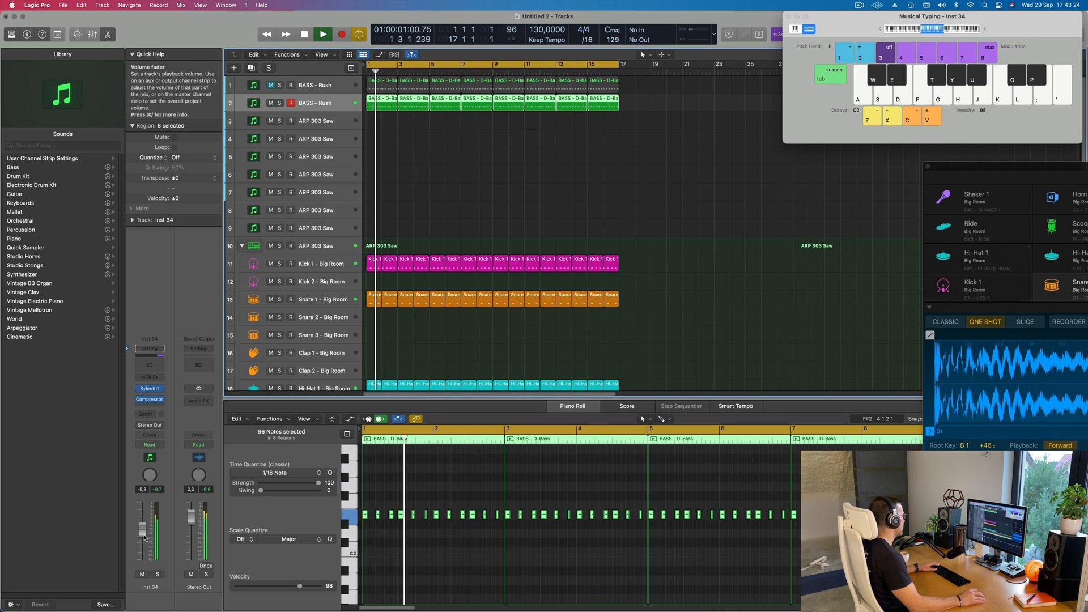
pyautogui.press('Return')
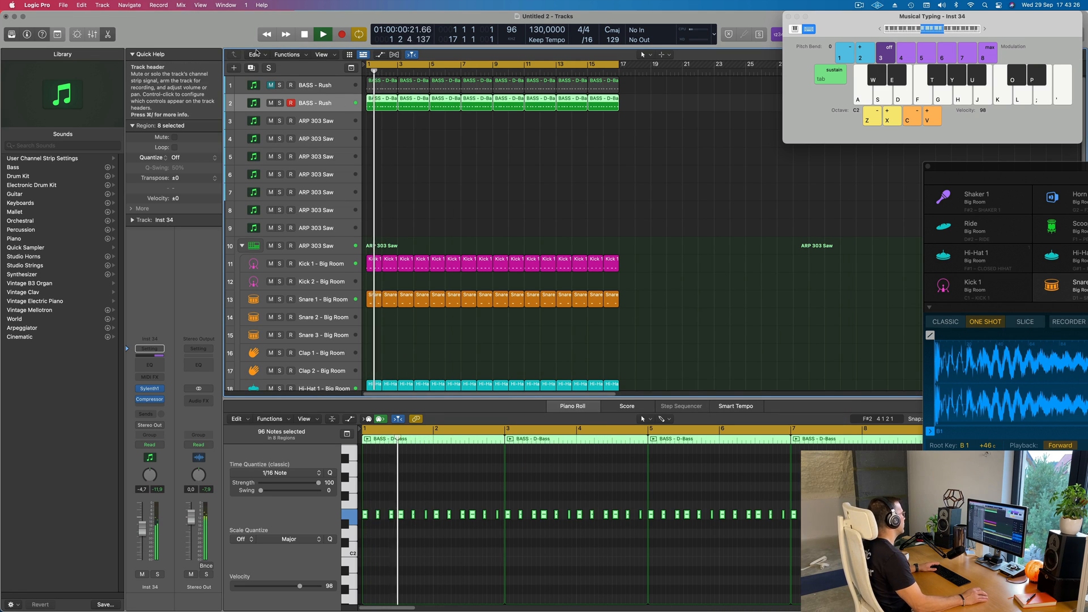
pyautogui.click(250, 69)
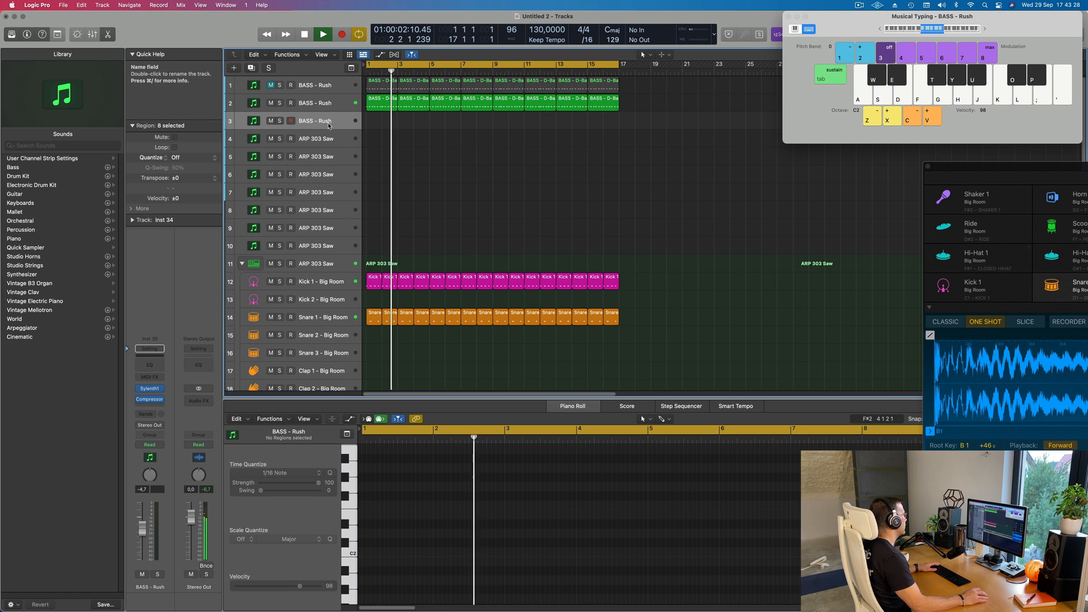
# - Restart playback from the beginning and add a Bus 5 send to the duplicated bass track 3
pyautogui.press('Return')
pyautogui.click(149, 414)
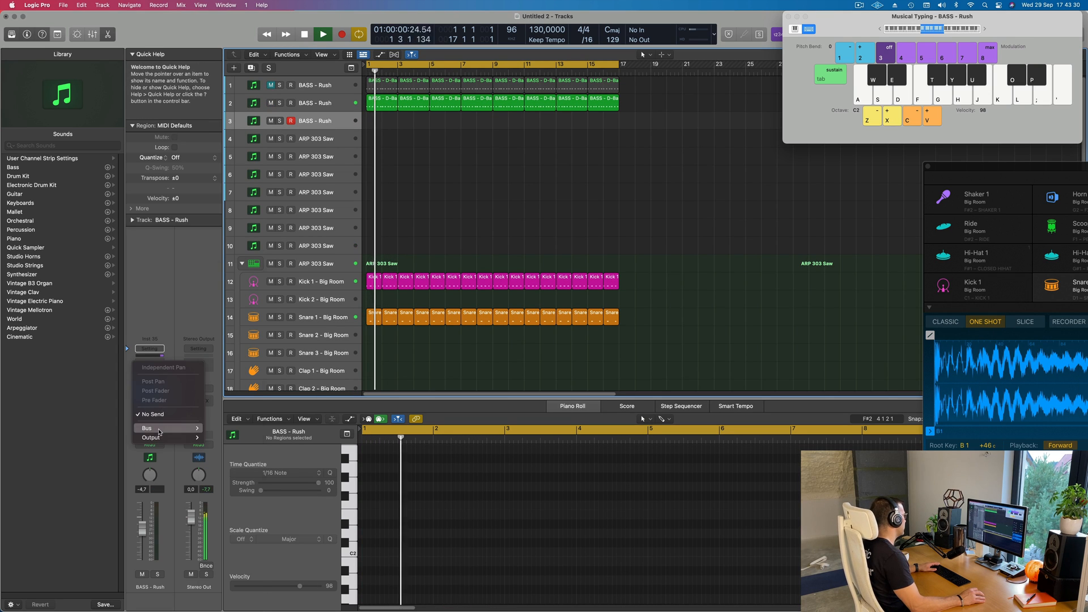
pyautogui.moveTo(170, 428)
pyautogui.click(216, 280)
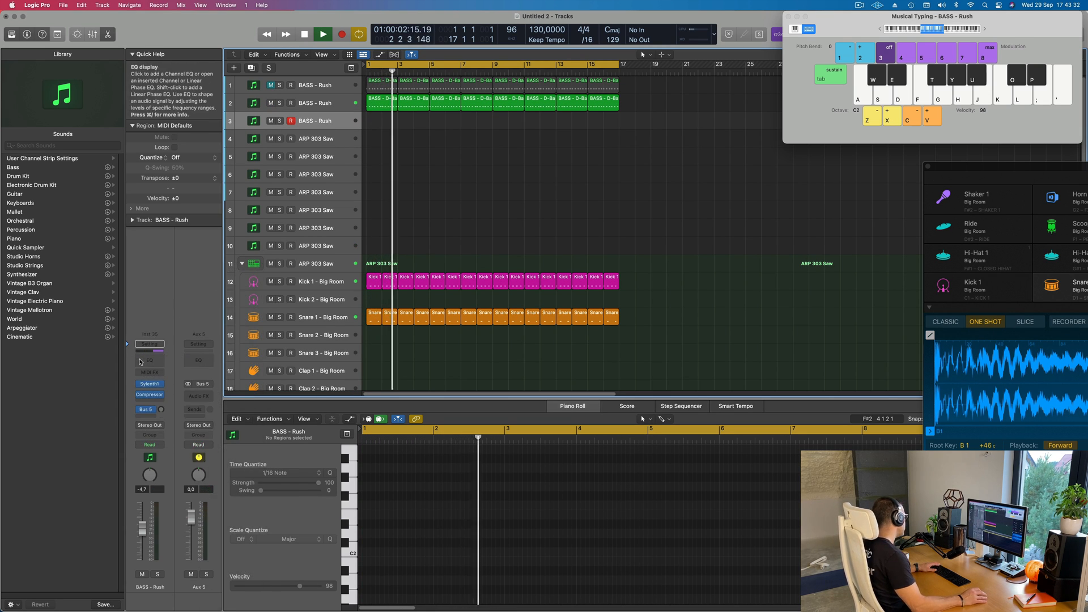
# - Insert SilverVerb on Aux 5, load its grandiose setting with Wet at about 94%, and close the reverb window
pyautogui.click(203, 397)
pyautogui.moveTo(222, 528)
pyautogui.moveTo(227, 577)
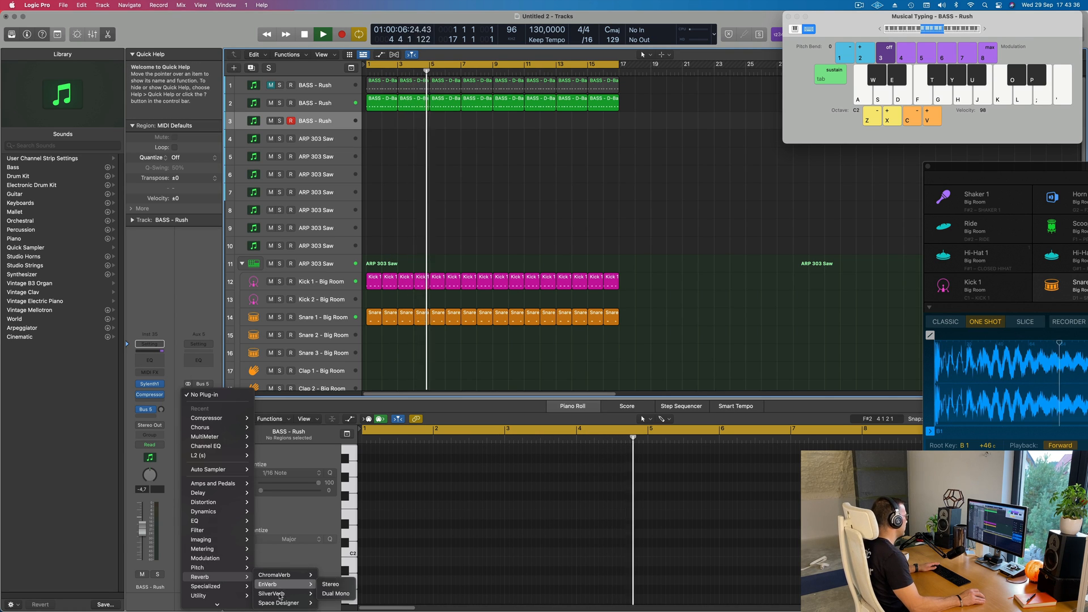
pyautogui.click(330, 594)
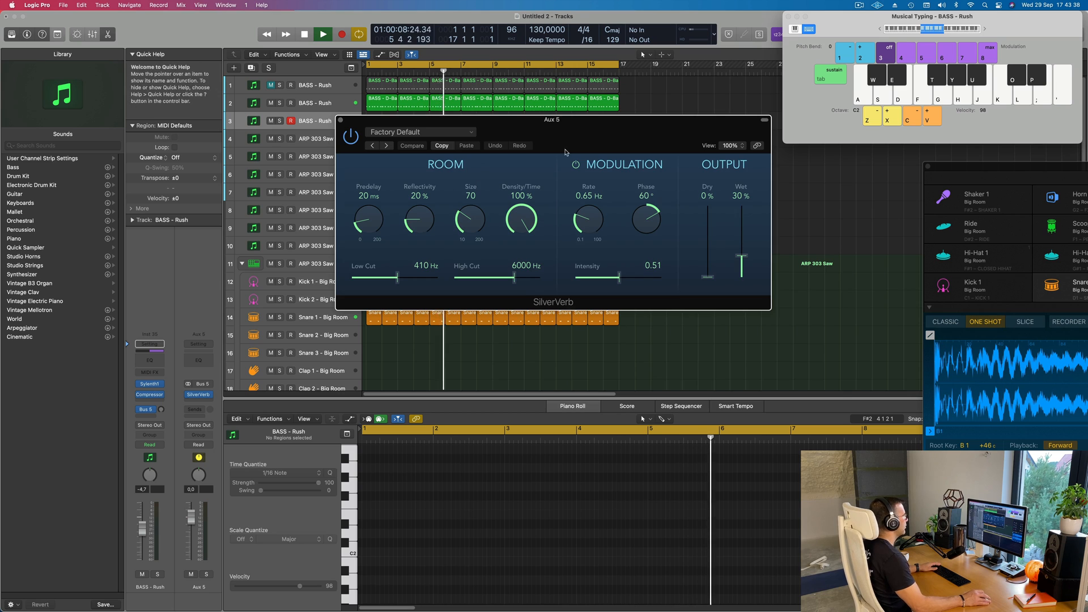
pyautogui.click(486, 143)
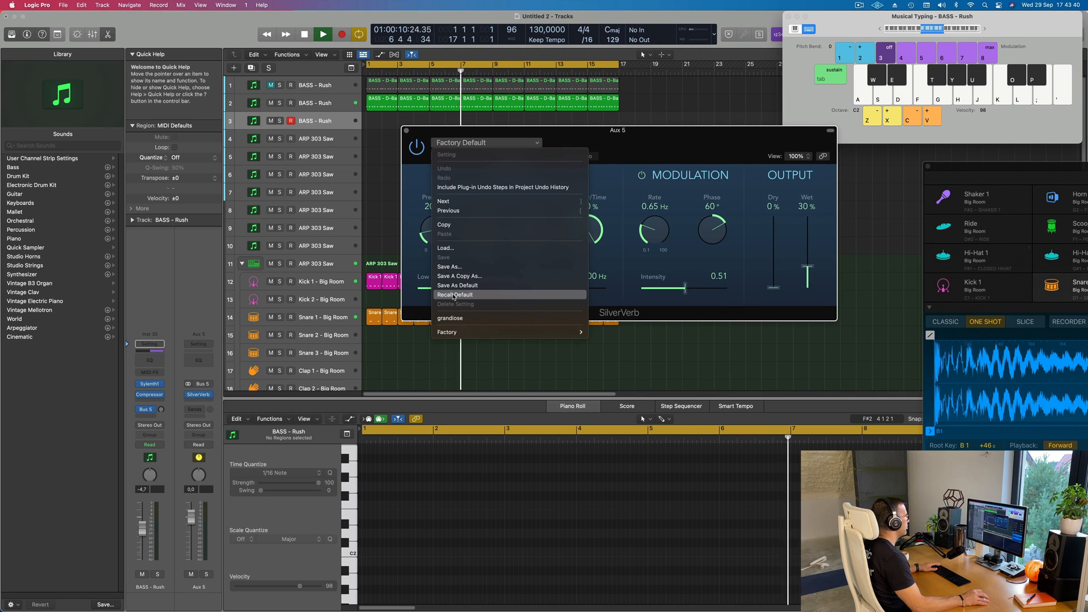
pyautogui.click(479, 319)
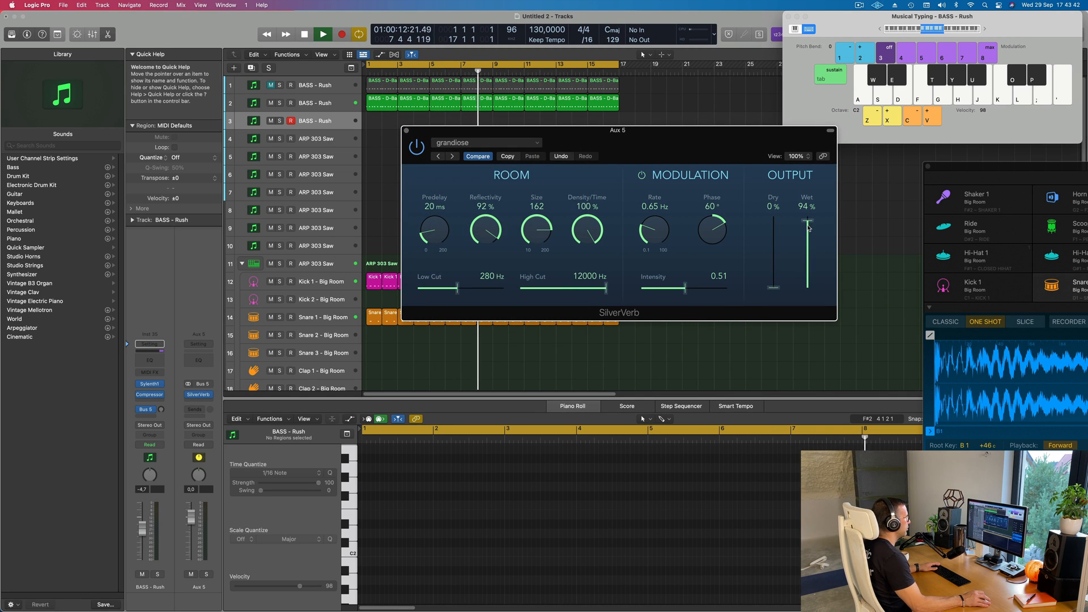
pyautogui.click(404, 131)
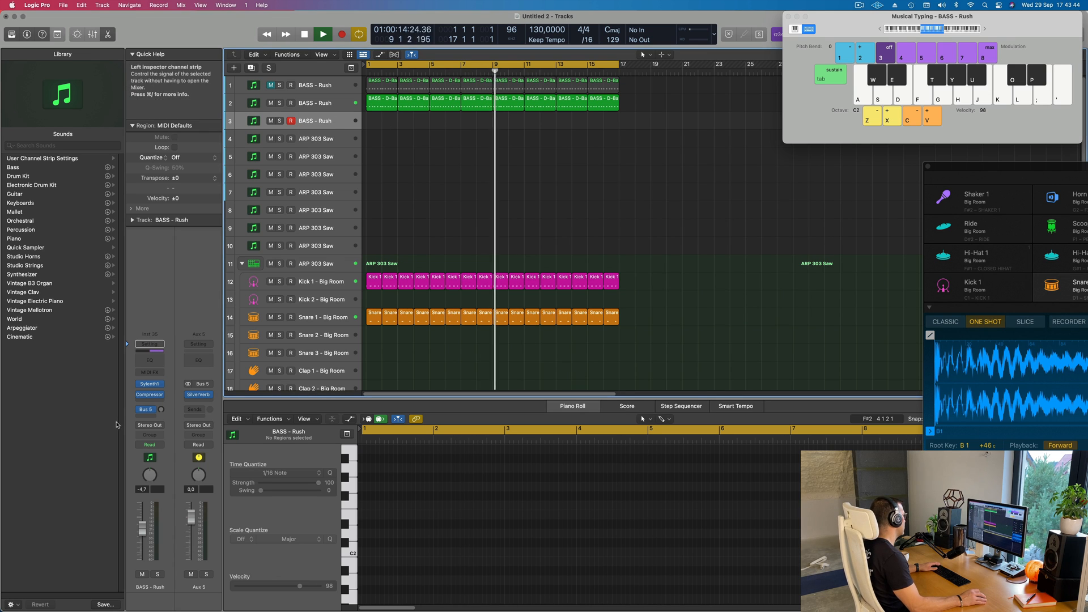
# - Load the PAD - Air Pad preset from the second bank into track 3's Sylenth1
pyautogui.click(151, 385)
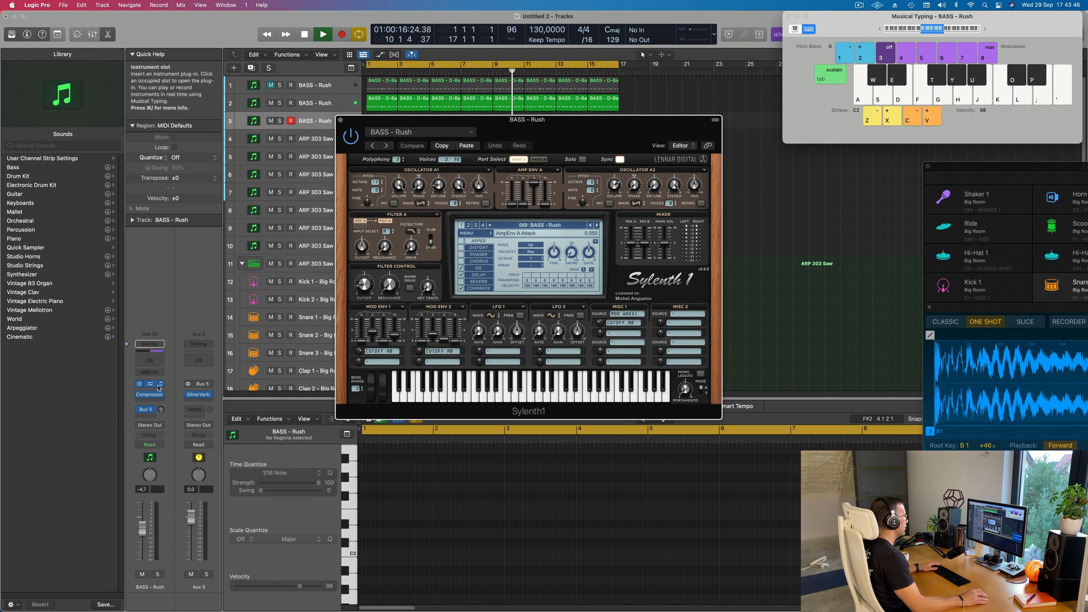
pyautogui.click(572, 228)
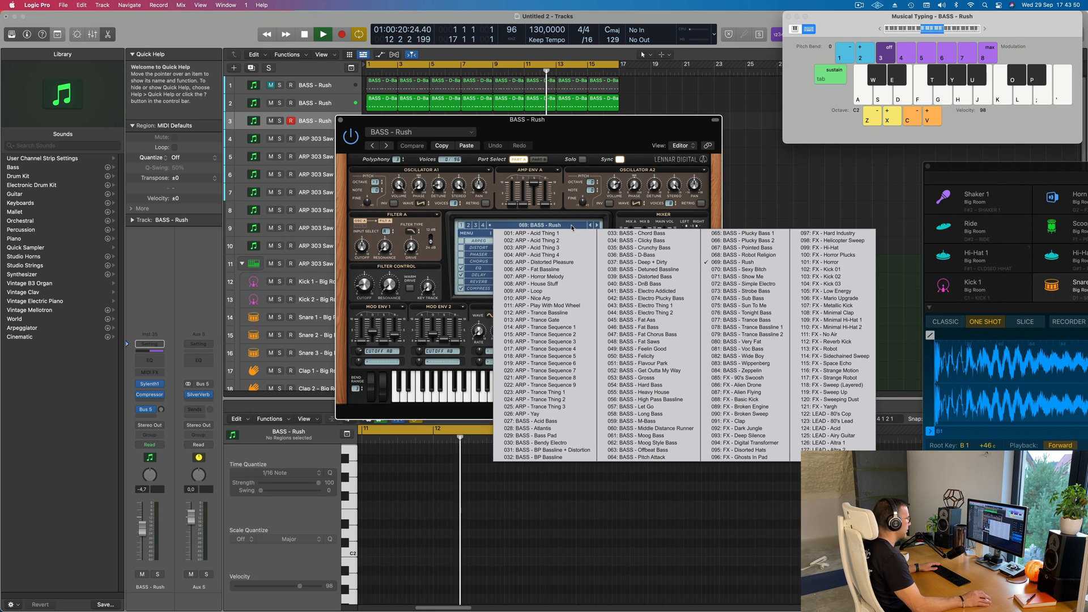
pyautogui.click(469, 226)
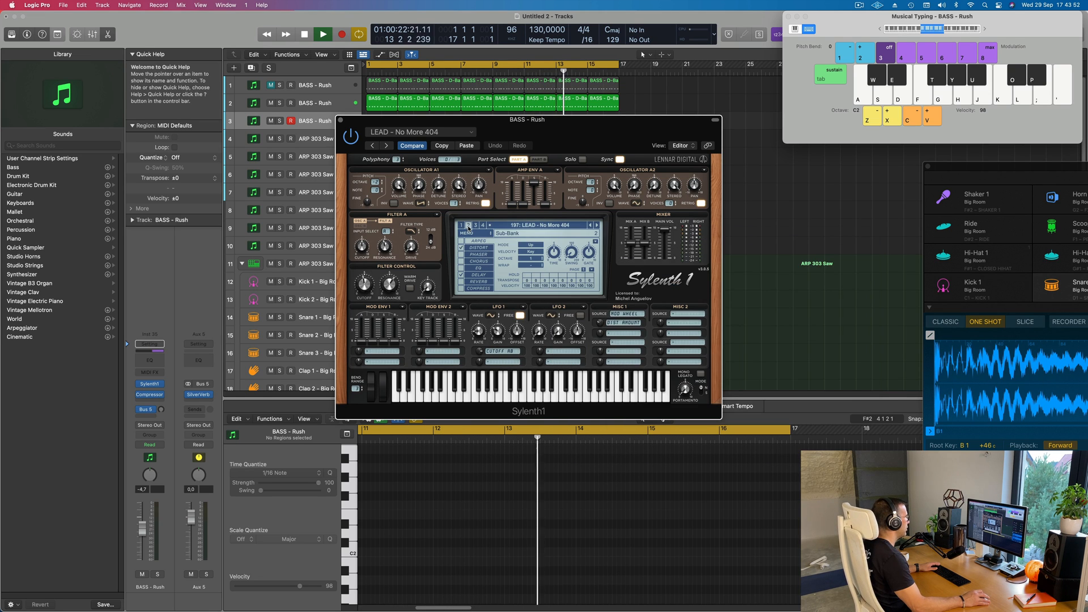
pyautogui.click(515, 225)
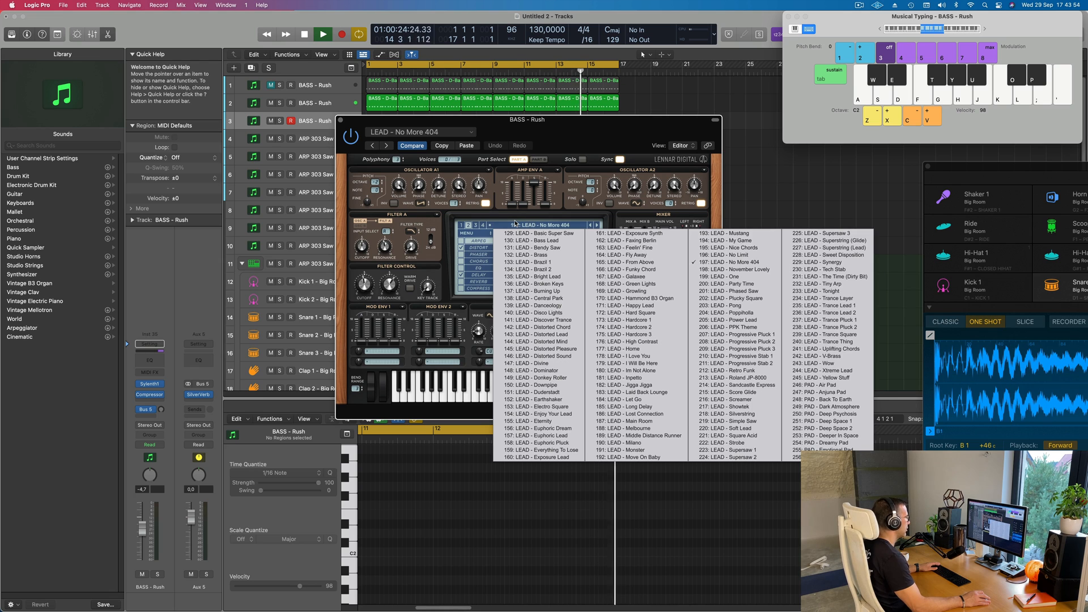
pyautogui.click(815, 386)
pyautogui.moveTo(600, 139); pyautogui.dragTo(768, 216)
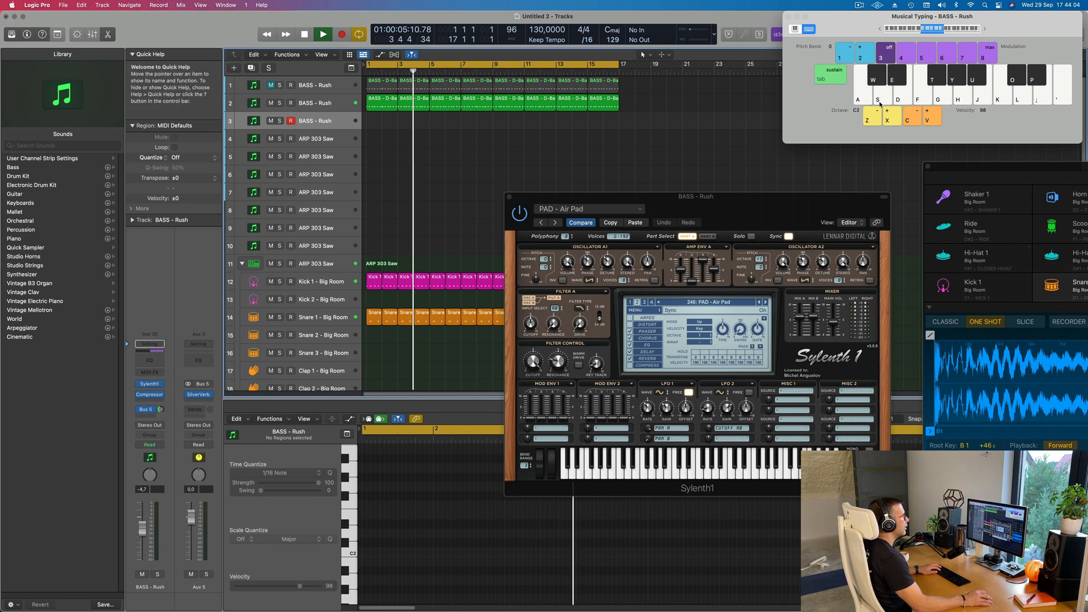
# - Raise the Musical Typing octave to C3 and audition notes with the Air Pad sound
pyautogui.moveTo(1002, 40); pyautogui.dragTo(953, 68)
pyautogui.press('x')
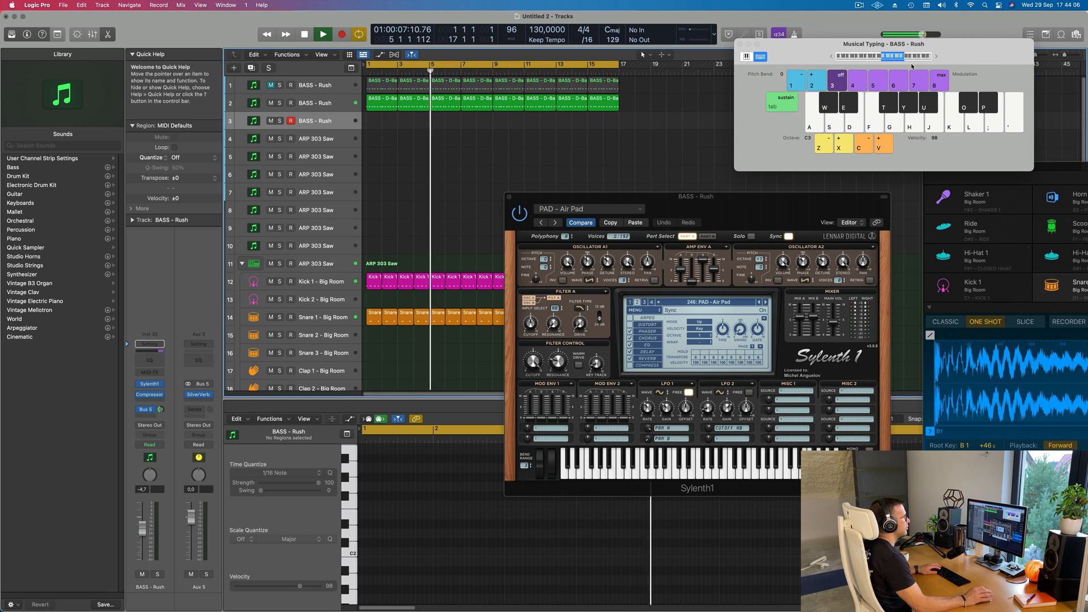
pyautogui.press('d')
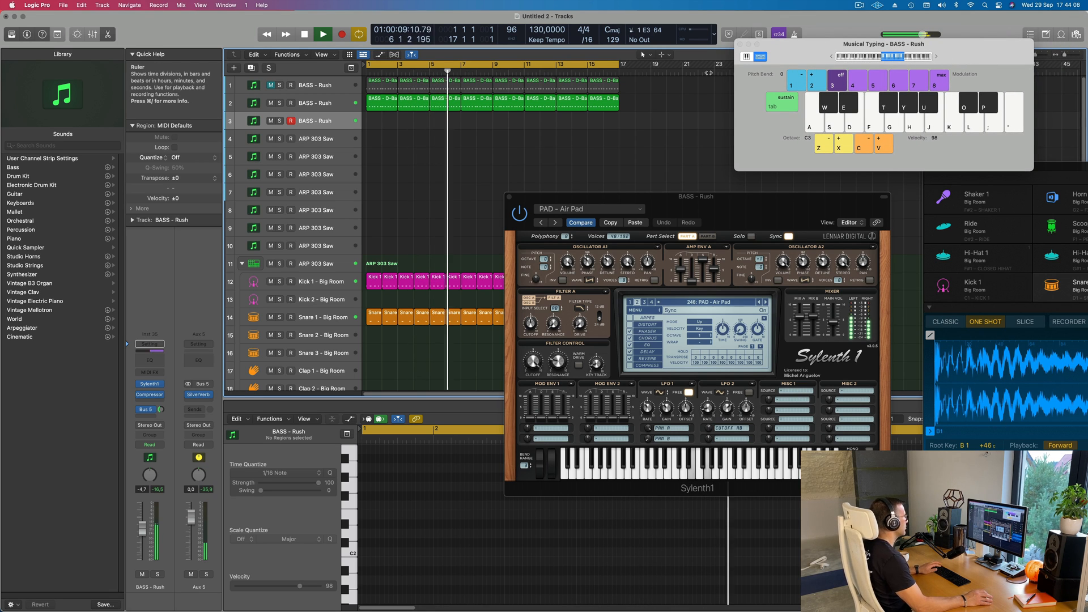
pyautogui.press('f')
pyautogui.press('h')
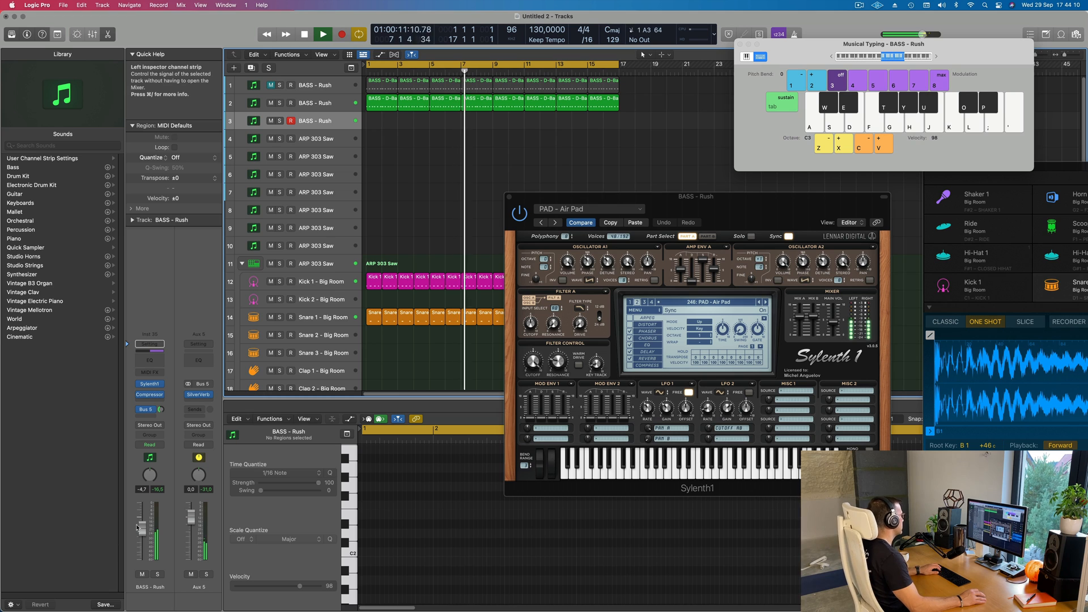
# - While playing notes, lower track 3's volume to -11.6 dB and raise its Bus 5 send to about -6.1 dB
pyautogui.moveTo(142, 529); pyautogui.dragTo(143, 537)
pyautogui.press('d')
pyautogui.press('g')
pyautogui.moveTo(161, 409); pyautogui.dragTo(161, 405)
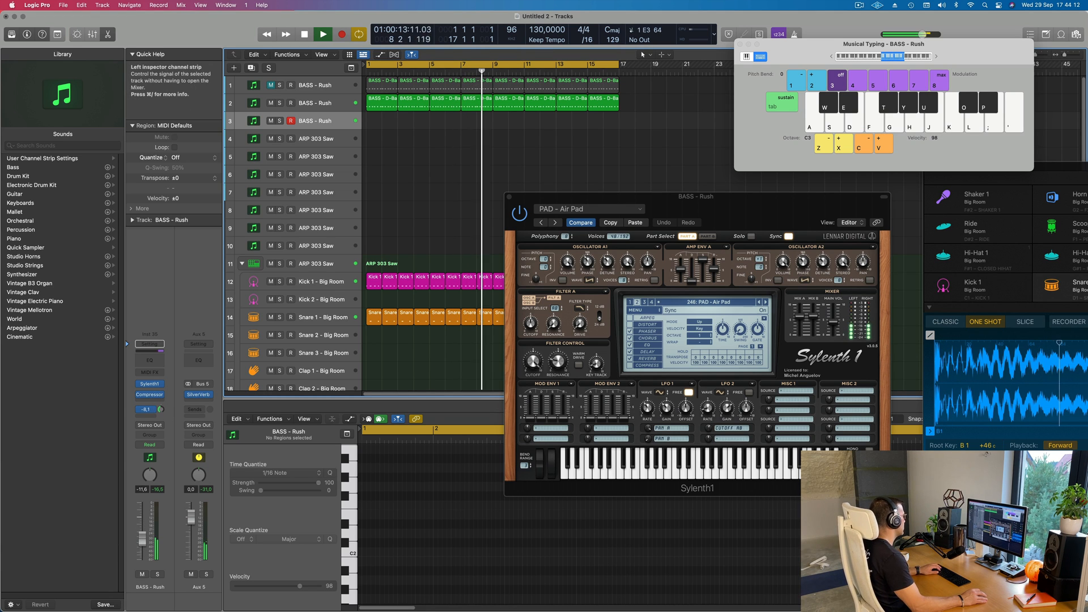
pyautogui.press('d')
pyautogui.press('g')
pyautogui.press('s')
pyautogui.press('f')
# - Set the Filter Control cutoff of the Air Pad sound to about 3.695 while playing notes
pyautogui.moveTo(763, 208); pyautogui.dragTo(701, 207)
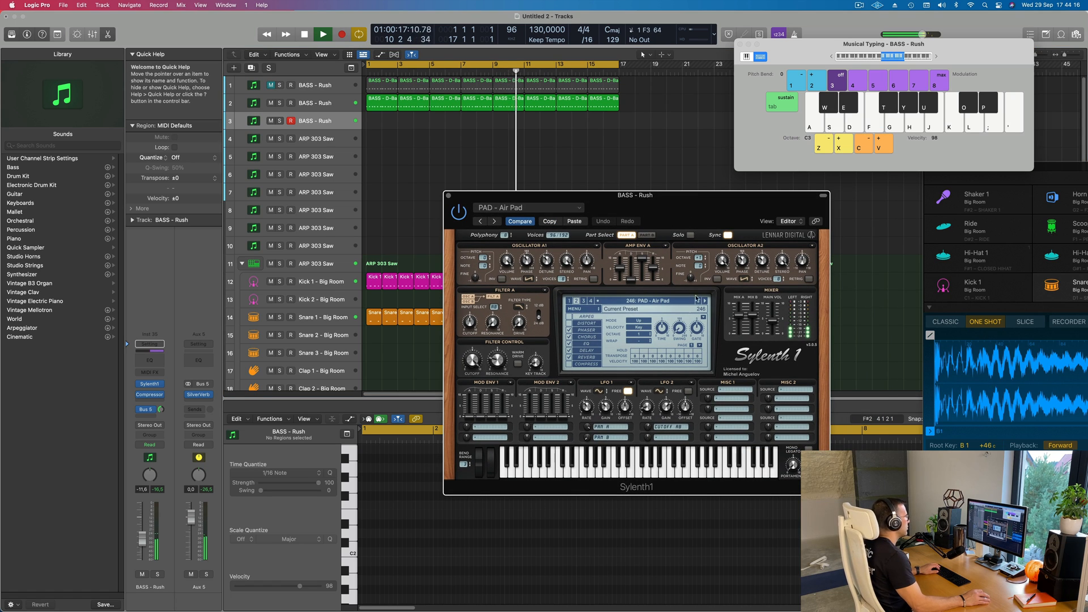
pyautogui.moveTo(472, 357); pyautogui.dragTo(473, 365)
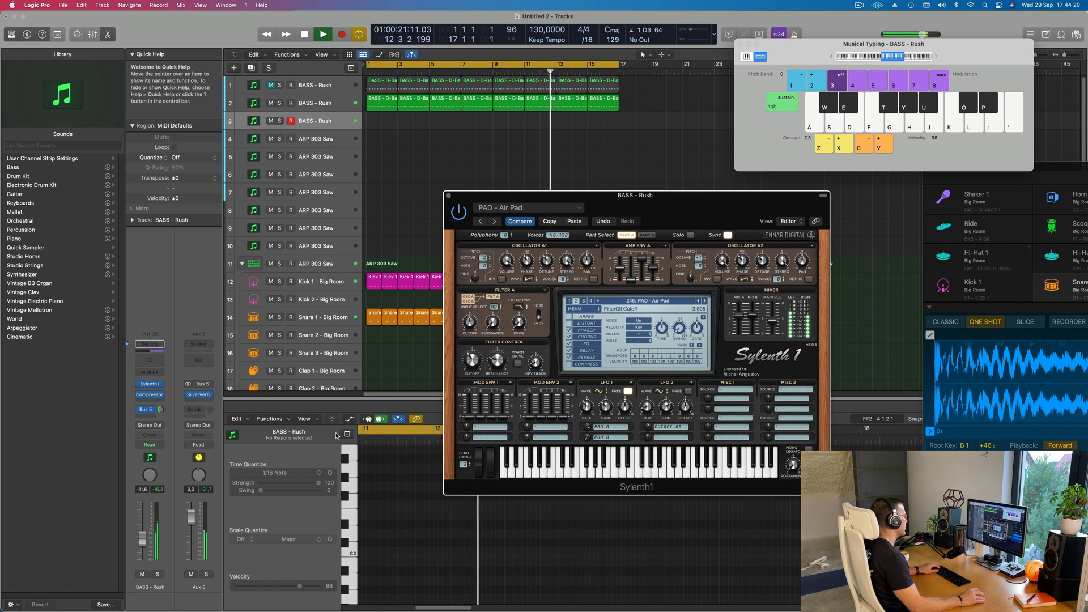
pyautogui.press('g')
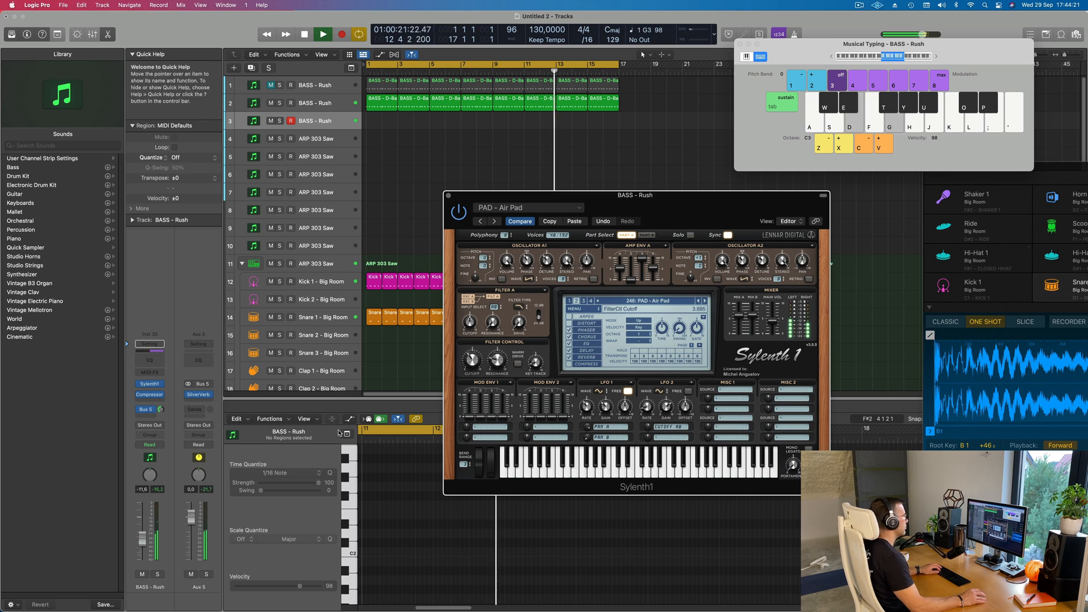
# - Lower the Musical Typing octave to C2 and try chords with the Air Pad sound
pyautogui.click(832, 56)
pyautogui.press('s')
pyautogui.press('f')
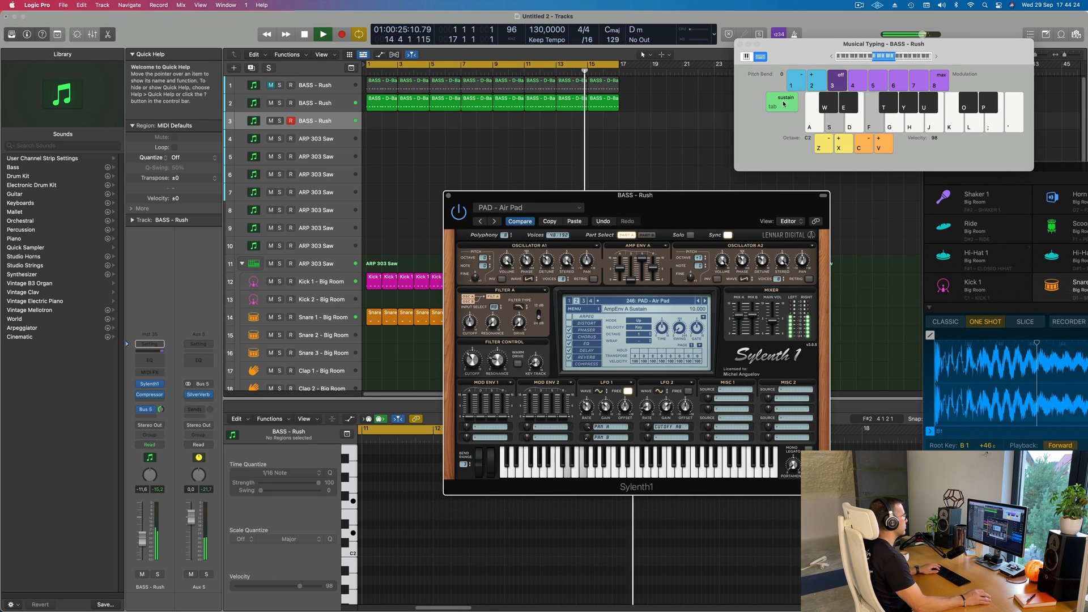
pyautogui.moveTo(634, 195); pyautogui.dragTo(623, 123)
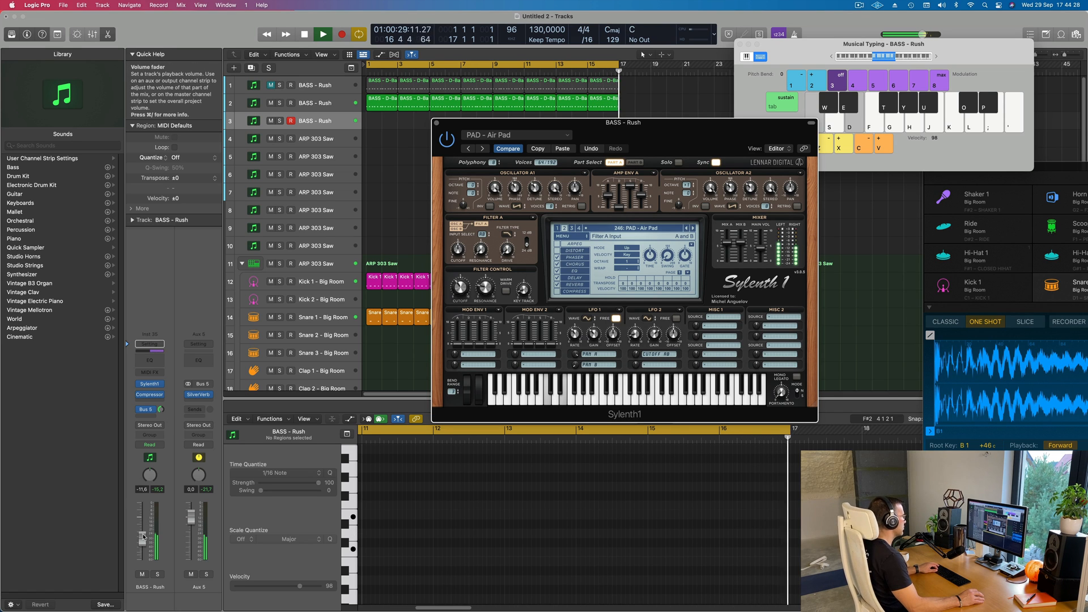
pyautogui.press('g')
pyautogui.press('f')
# - Audition the following pad presets up to PAD - Deeper In Space and lower track 3's volume to -22.5 dB
pyautogui.click(693, 229)
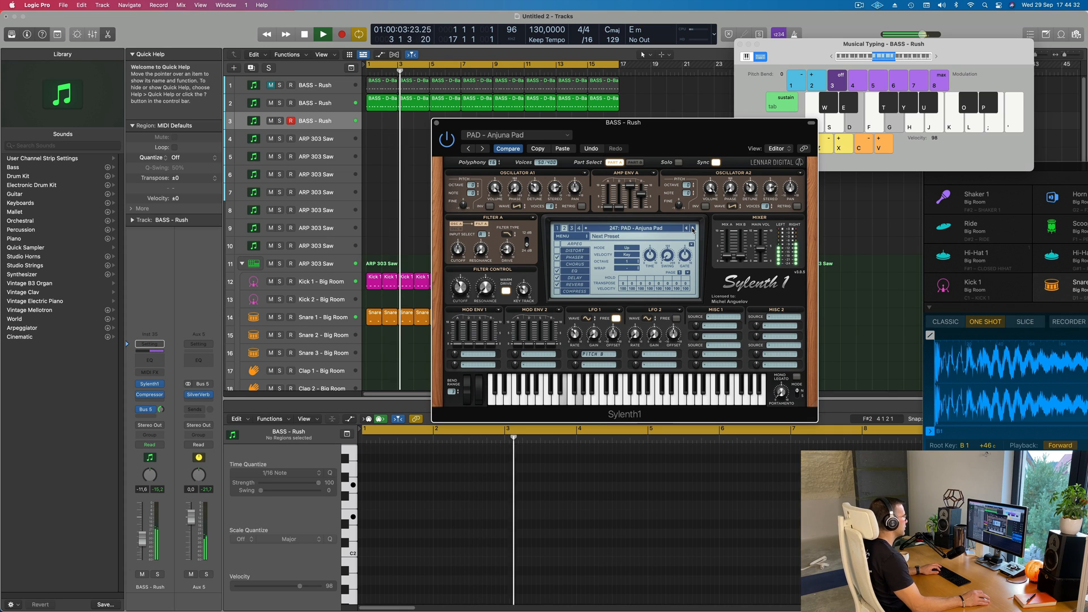
pyautogui.click(693, 228)
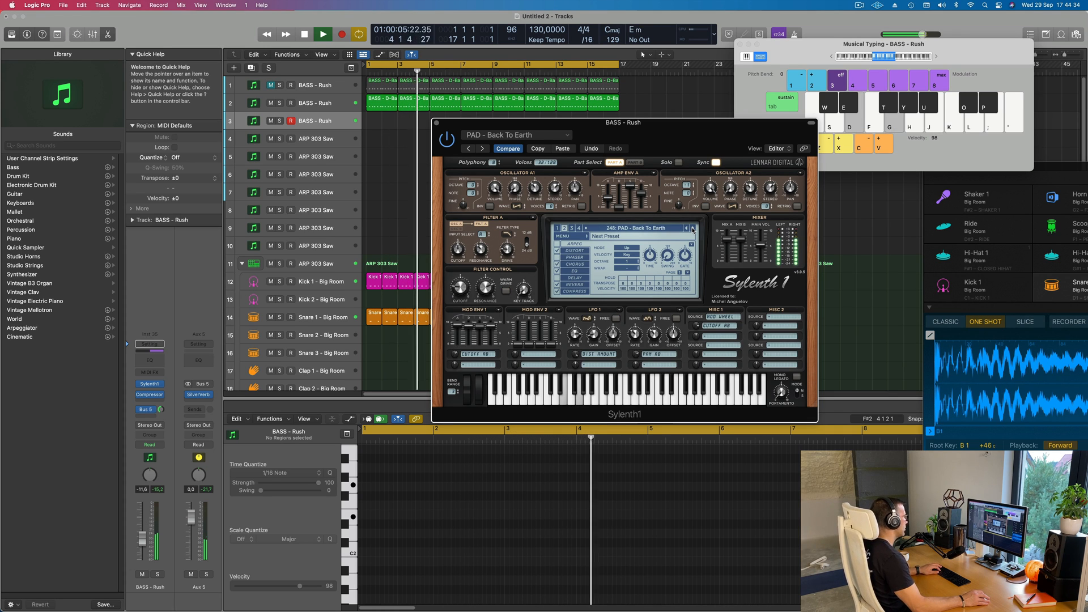
pyautogui.click(692, 228)
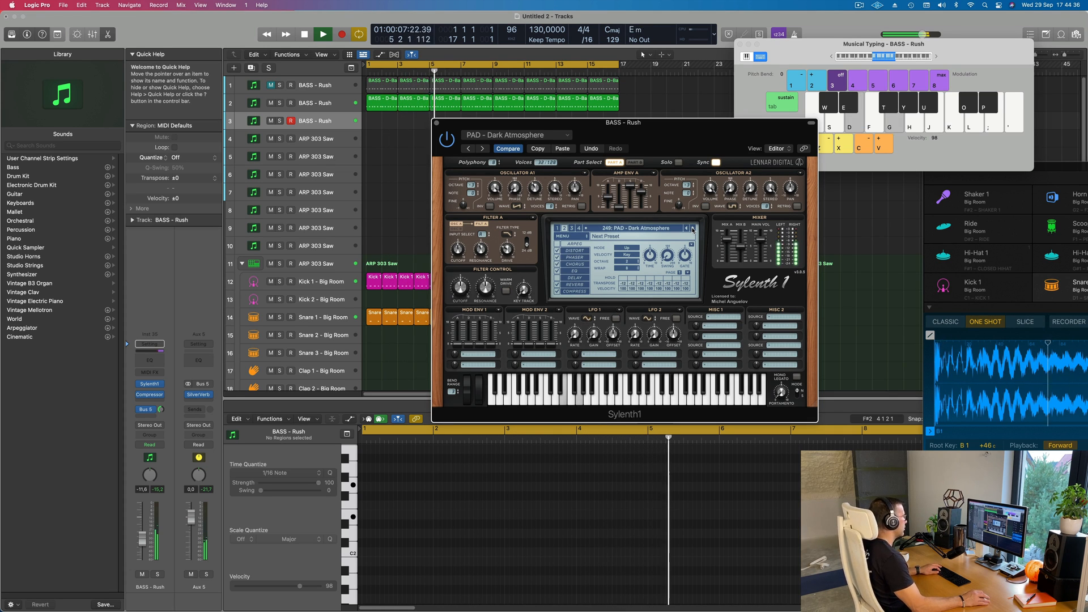
pyautogui.click(693, 228)
pyautogui.click(692, 229)
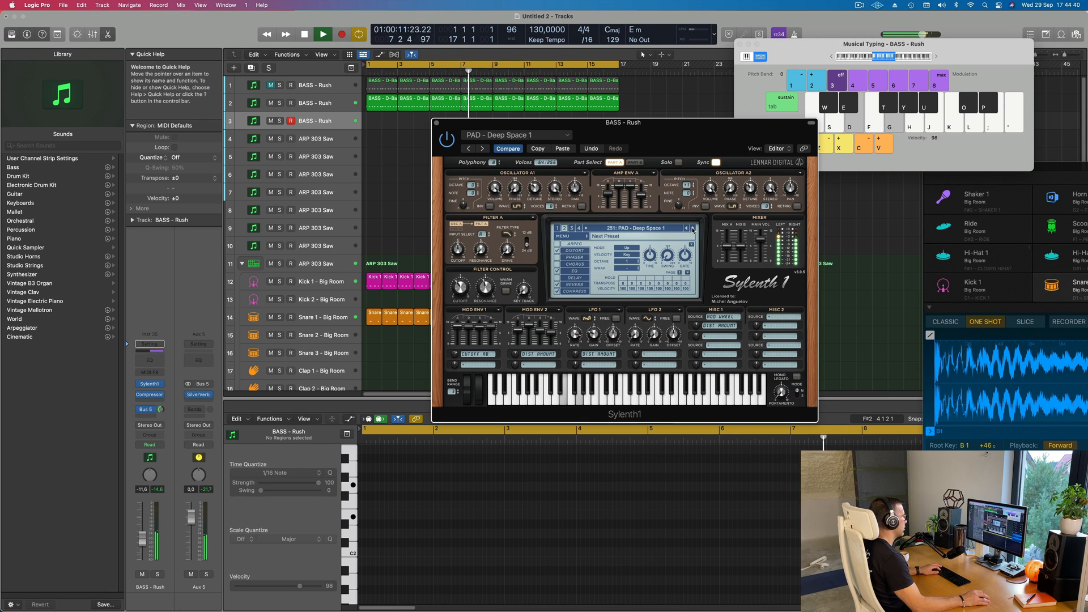
pyautogui.click(692, 229)
pyautogui.click(692, 228)
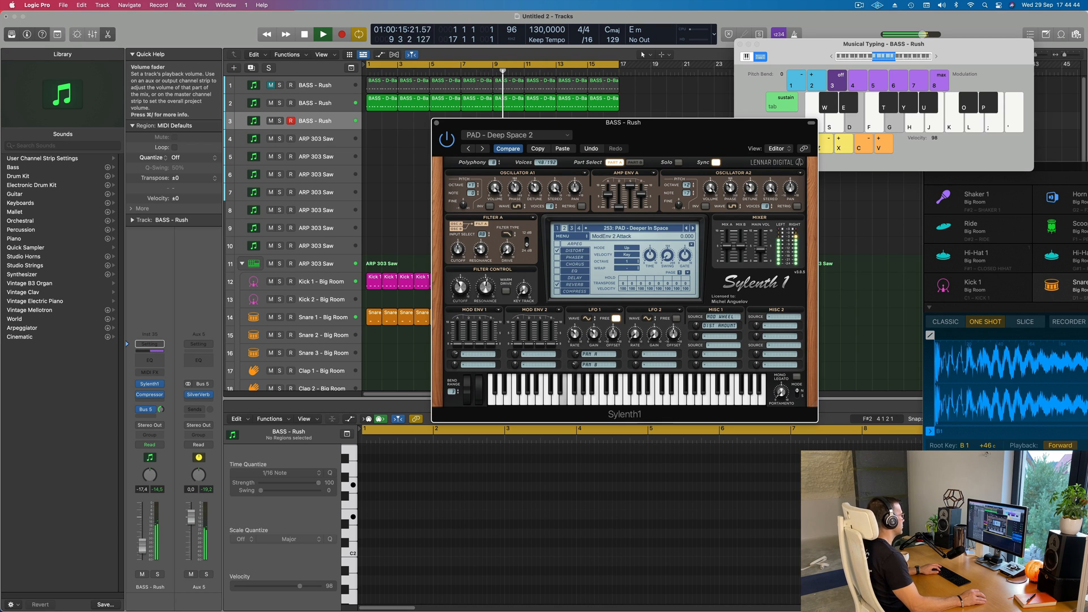
pyautogui.click(141, 557)
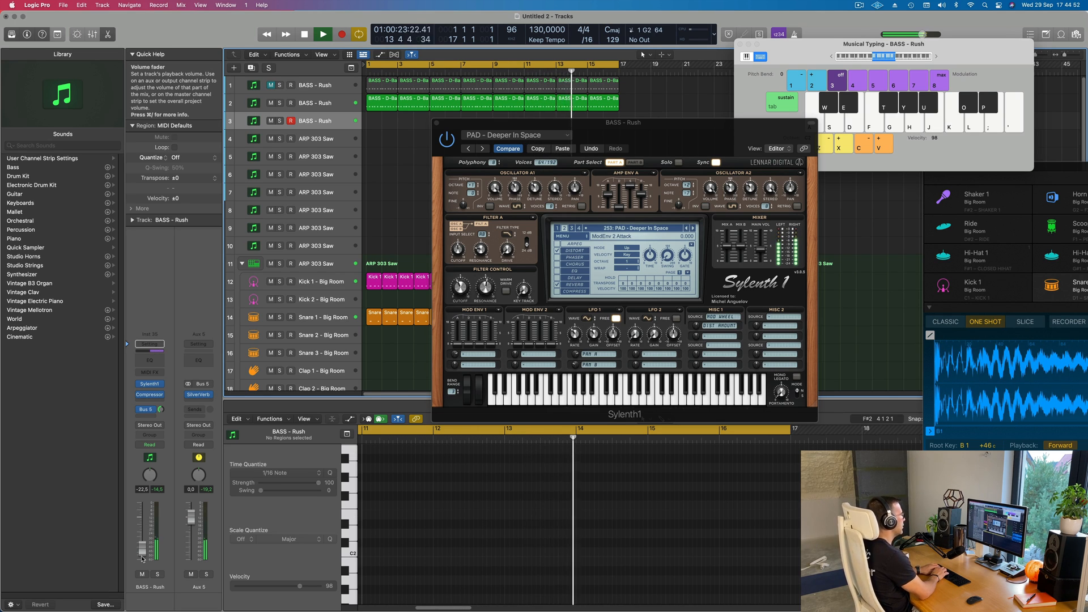
# - Record a two-chord pad part on track 3 from bar 1, playing E and G, followed by G and B from bar 3
pyautogui.press('r')
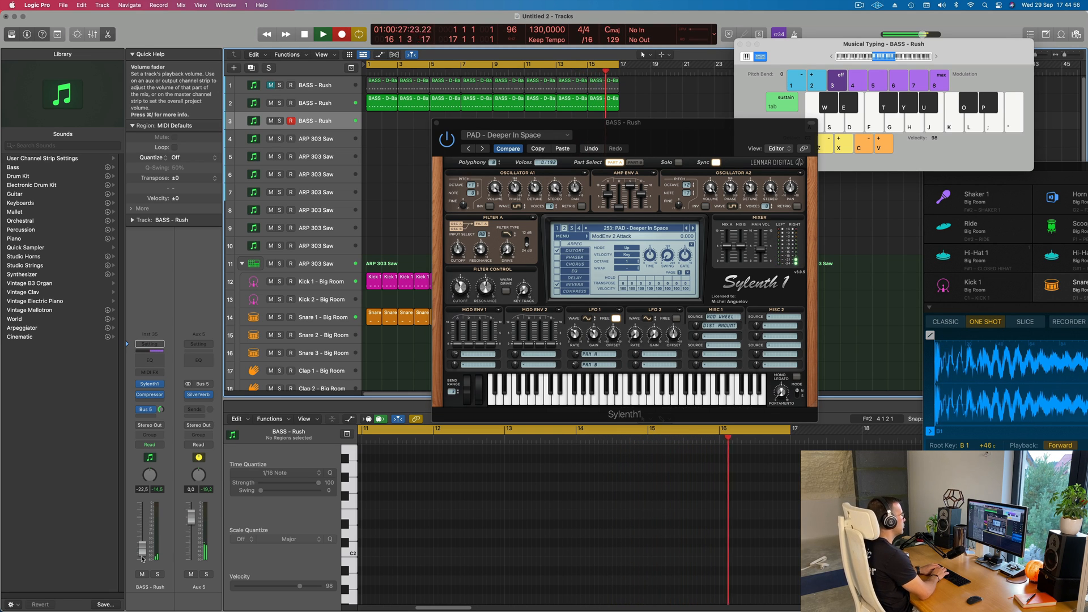
pyautogui.press('d')
pyautogui.press('g')
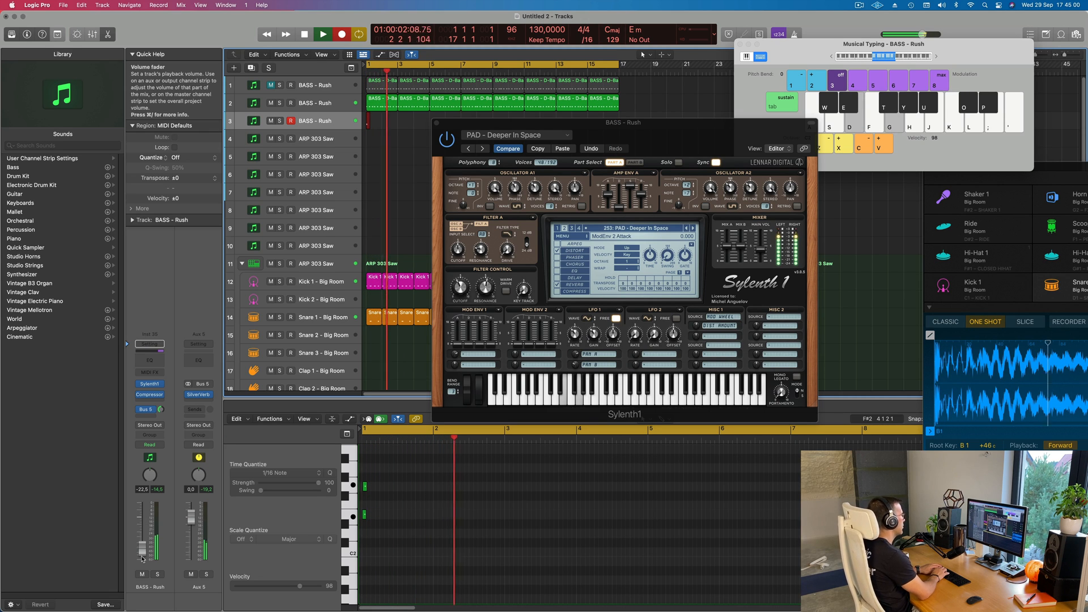
pyautogui.press('g')
pyautogui.press('j')
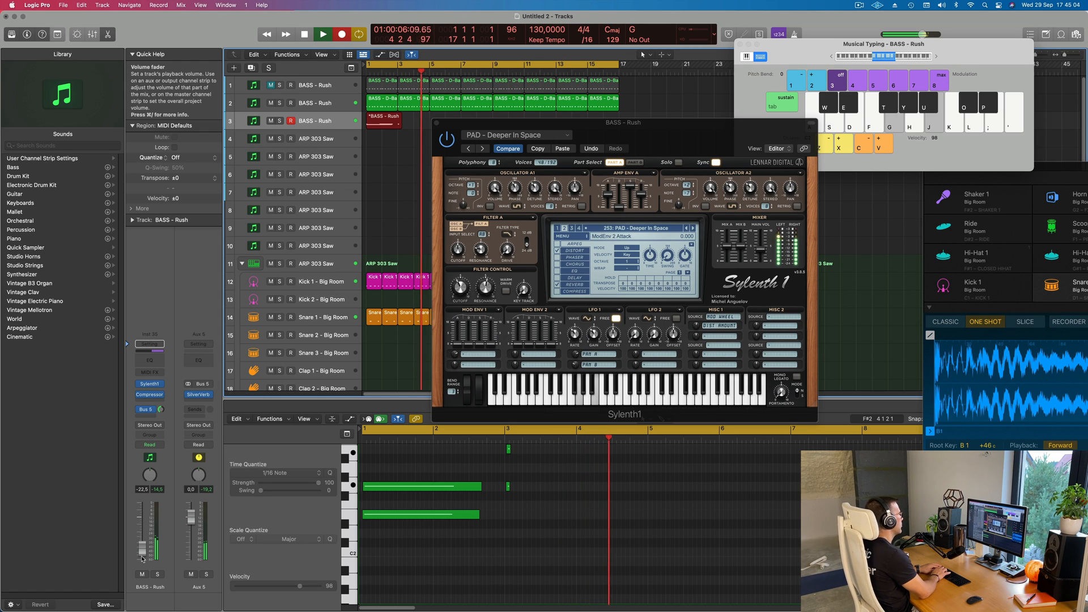
pyautogui.press('space')
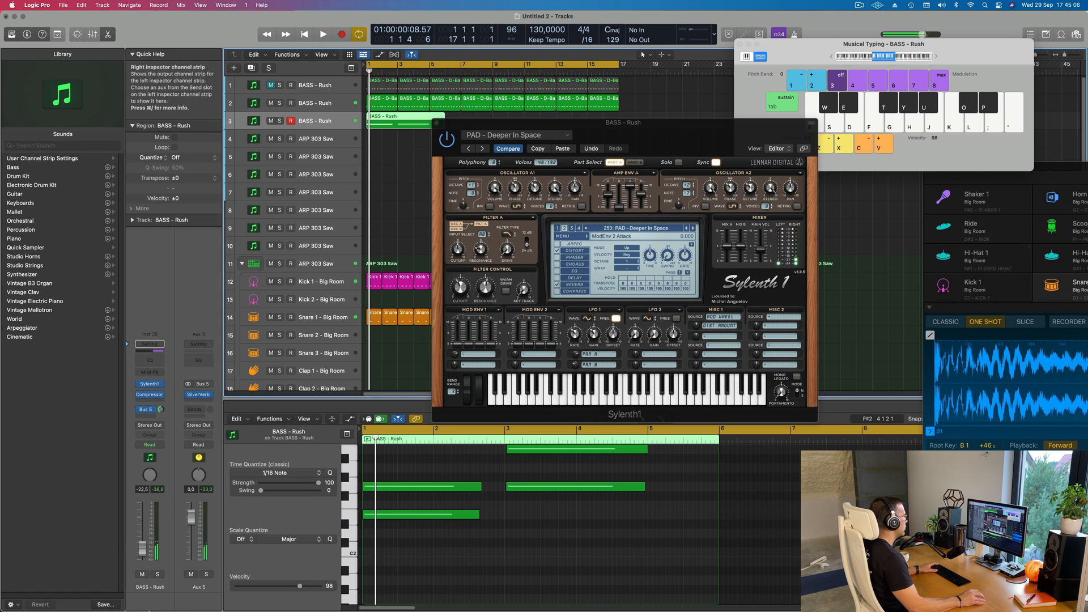
# - Extend the first chord's two notes to bar 3 in the Piano Roll and play the part from the start
pyautogui.click(627, 557)
pyautogui.scroll(3, 537, 583)
pyautogui.moveTo(471, 497); pyautogui.dragTo(502, 545)
pyautogui.press('super+a')
pyautogui.press('space')
pyautogui.press('super+Left')
pyautogui.click(491, 547)
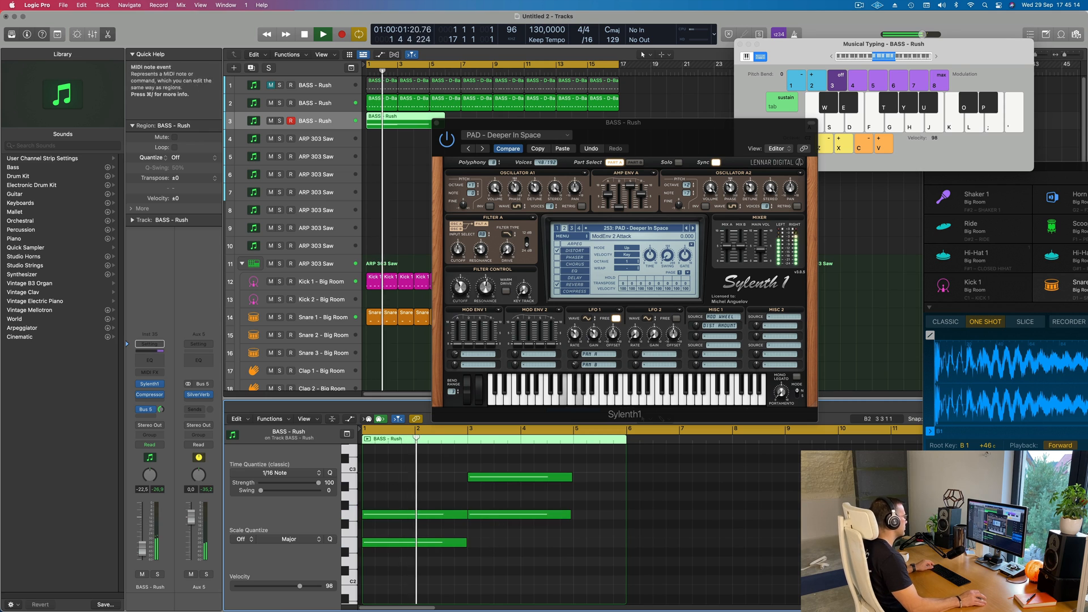
# - Split the recorded pad region on track 3 at bar 5 and delete the leftover piece
pyautogui.moveTo(674, 140); pyautogui.dragTo(649, 219)
pyautogui.press('space')
pyautogui.press('space')
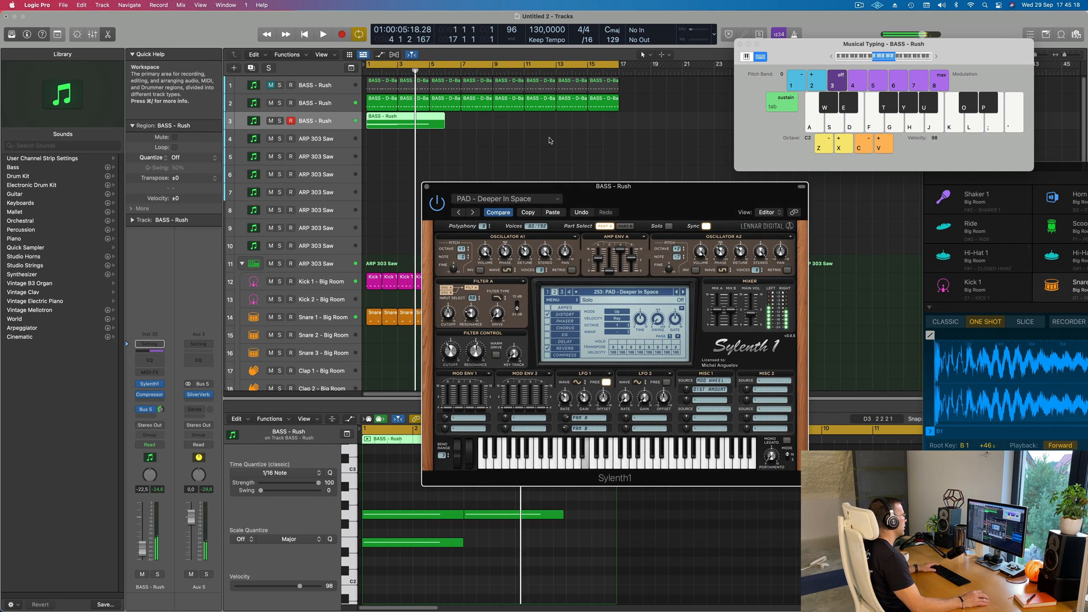
pyautogui.keyDown('super'); pyautogui.click(427, 121); pyautogui.keyUp('super')
pyautogui.keyDown('super'); pyautogui.click(427, 122); pyautogui.keyUp('super')
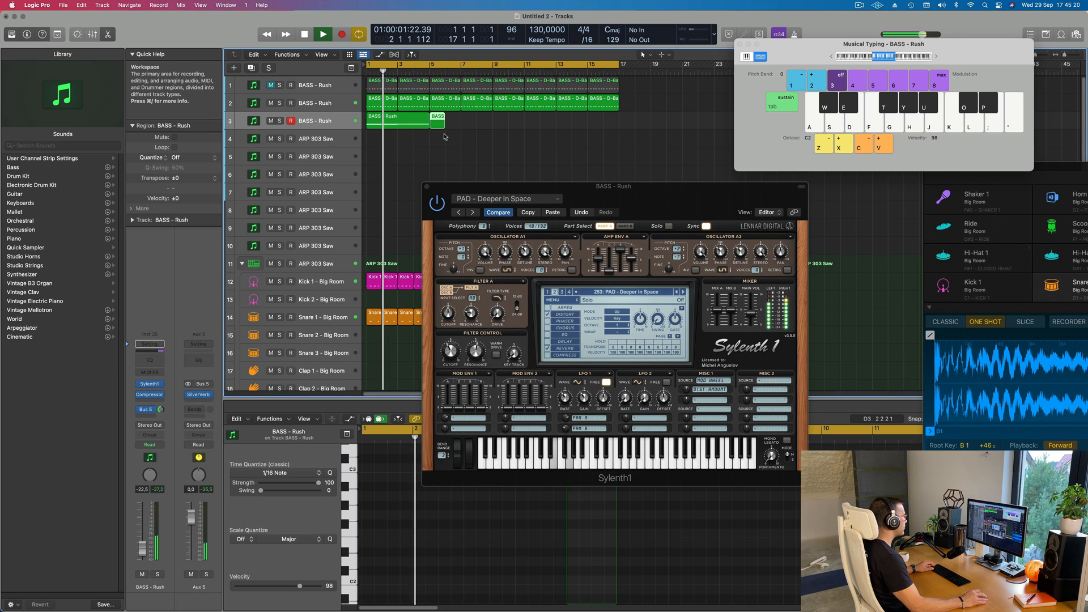
pyautogui.press('Delete')
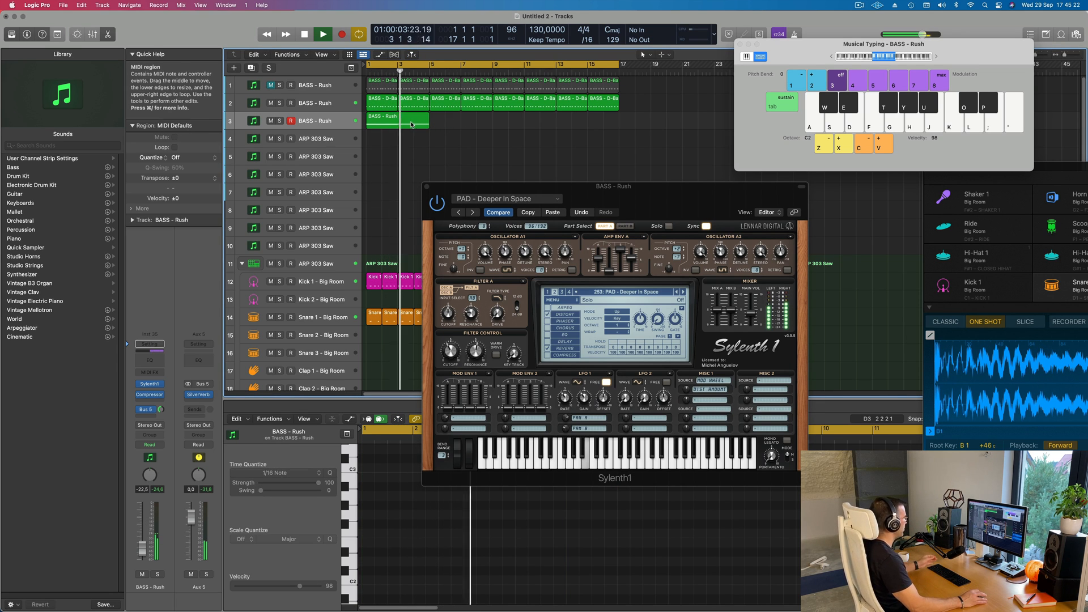
# - Repeat the pad region on track 3 three times so the part runs from bar 1 to bar 17
pyautogui.click(406, 122)
pyautogui.press('super+r')
pyautogui.press('super+r')
pyautogui.press('super+r')
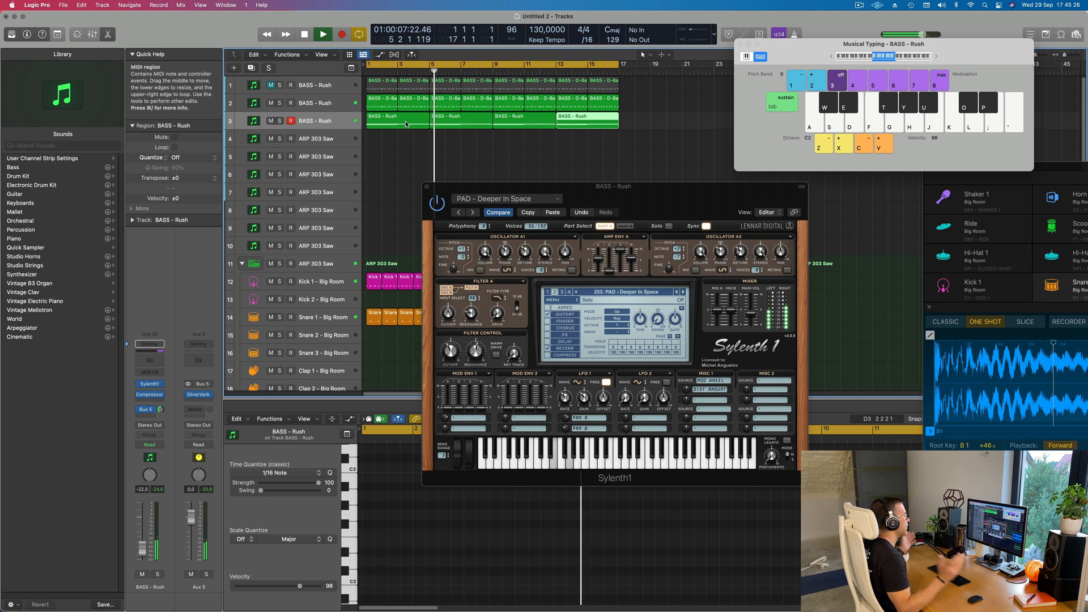
pyautogui.moveTo(634, 192); pyautogui.dragTo(640, 191)
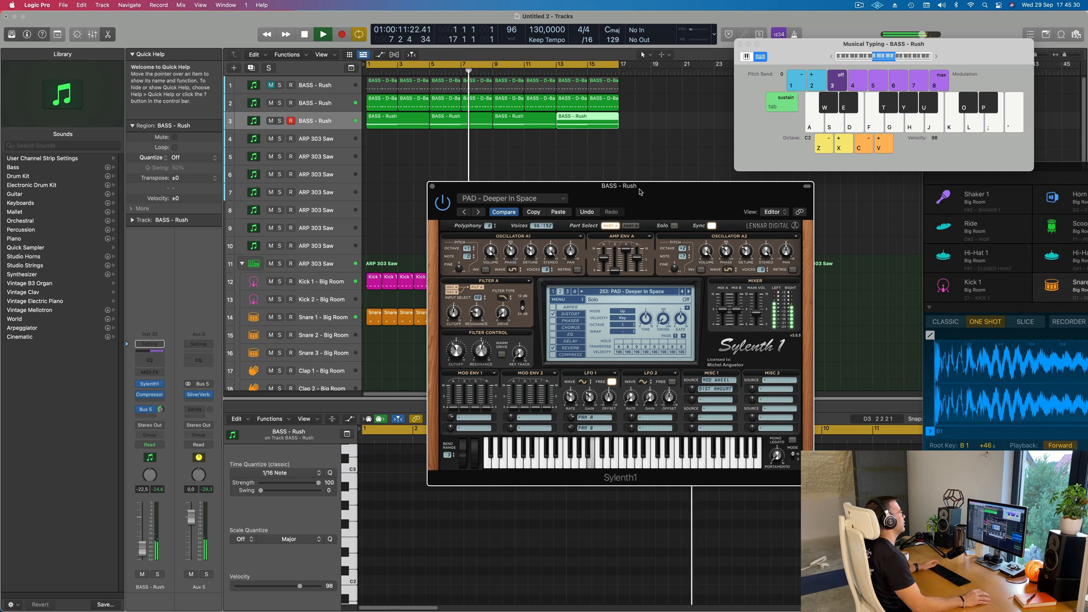
pyautogui.moveTo(640, 191); pyautogui.dragTo(635, 191)
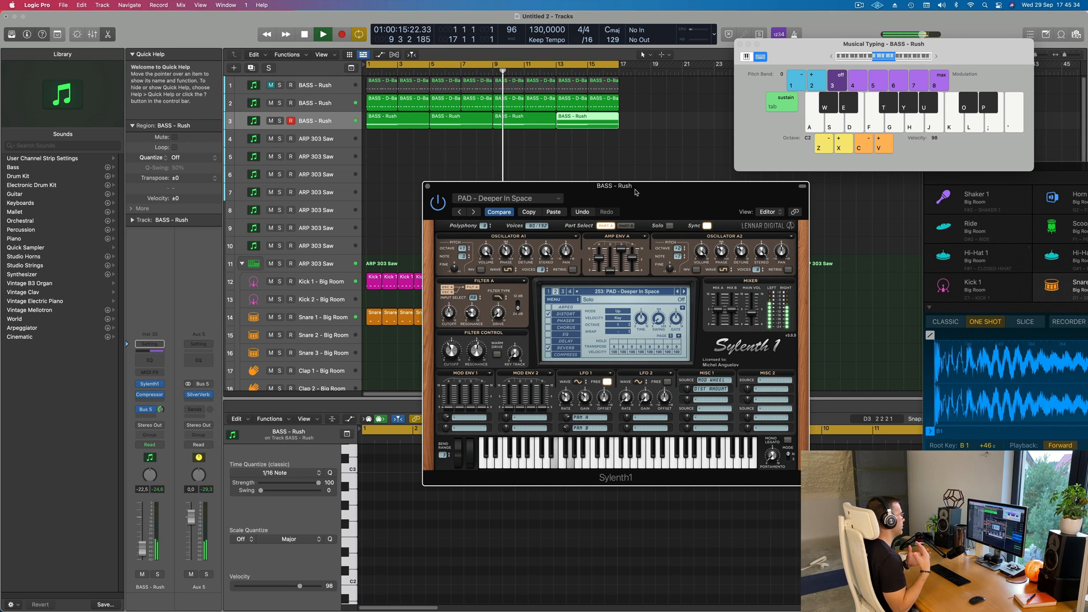
pyautogui.moveTo(636, 191); pyautogui.dragTo(708, 175)
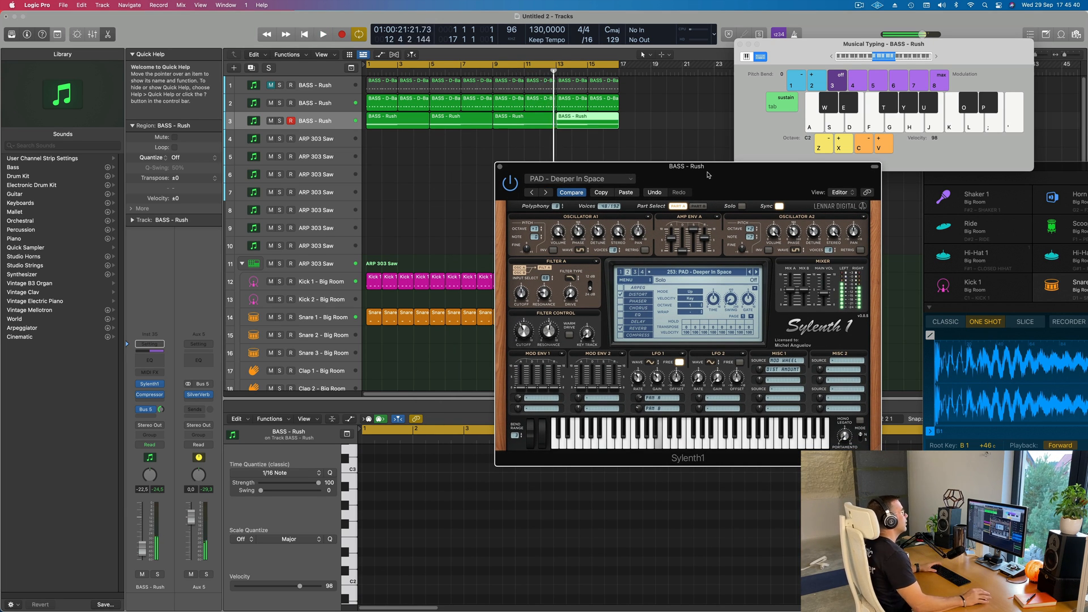
pyautogui.moveTo(708, 174); pyautogui.dragTo(600, 164)
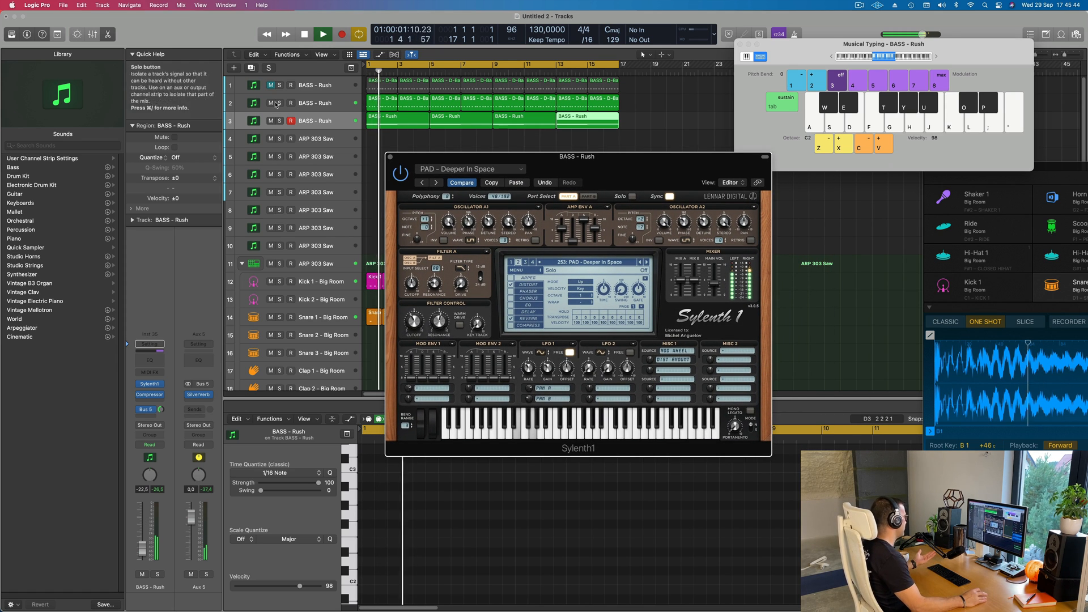
# - Audition pad presets from PAD - Euphoria Pad onward, keep PAD - Rain for track 3, and lower the track's volume slightly
pyautogui.click(646, 263)
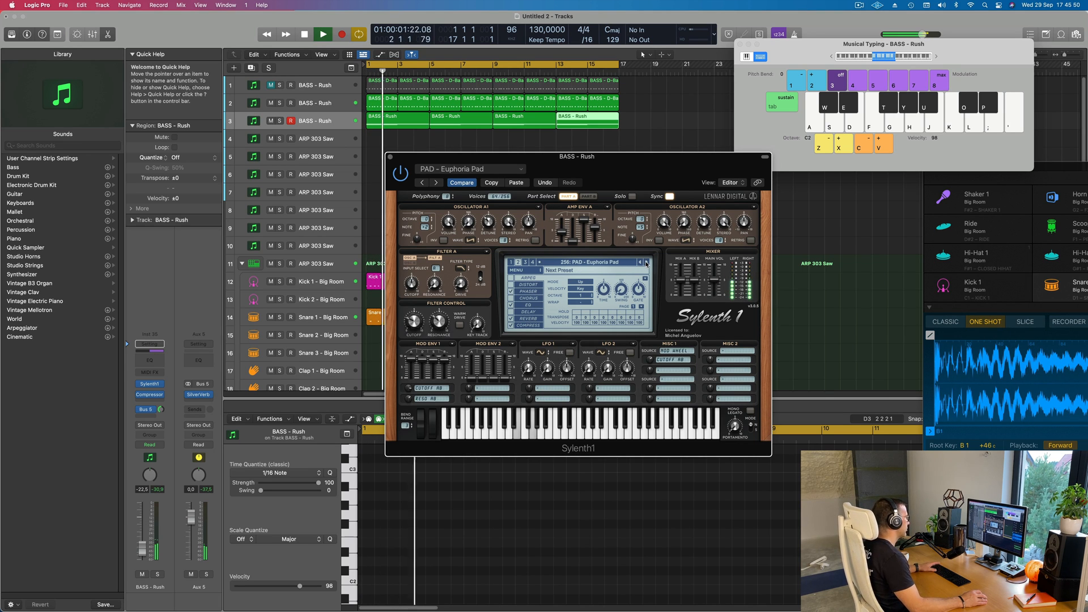
pyautogui.click(646, 263)
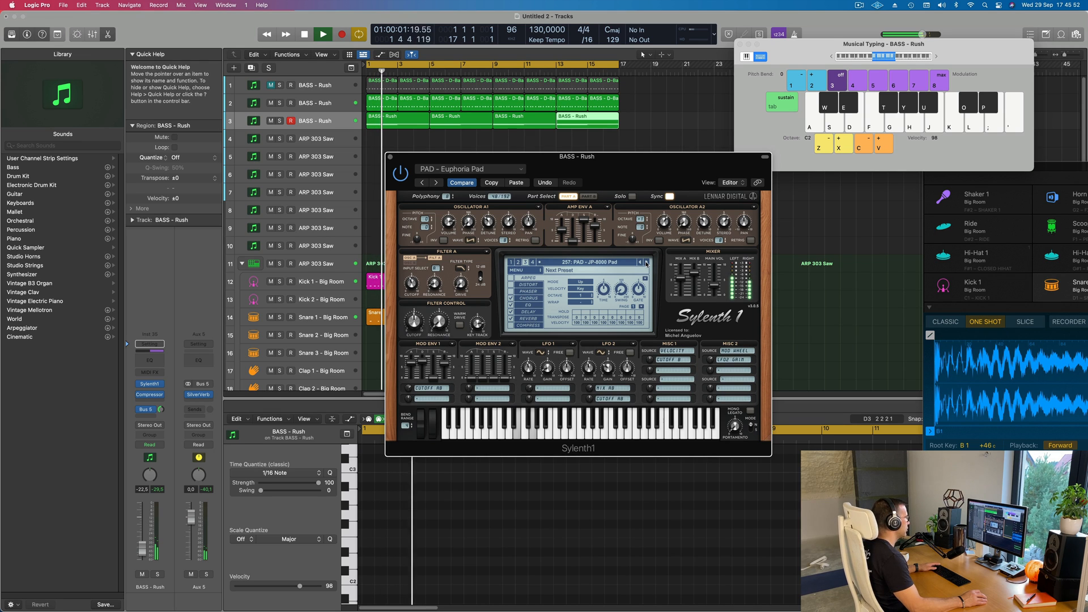
pyautogui.click(646, 263)
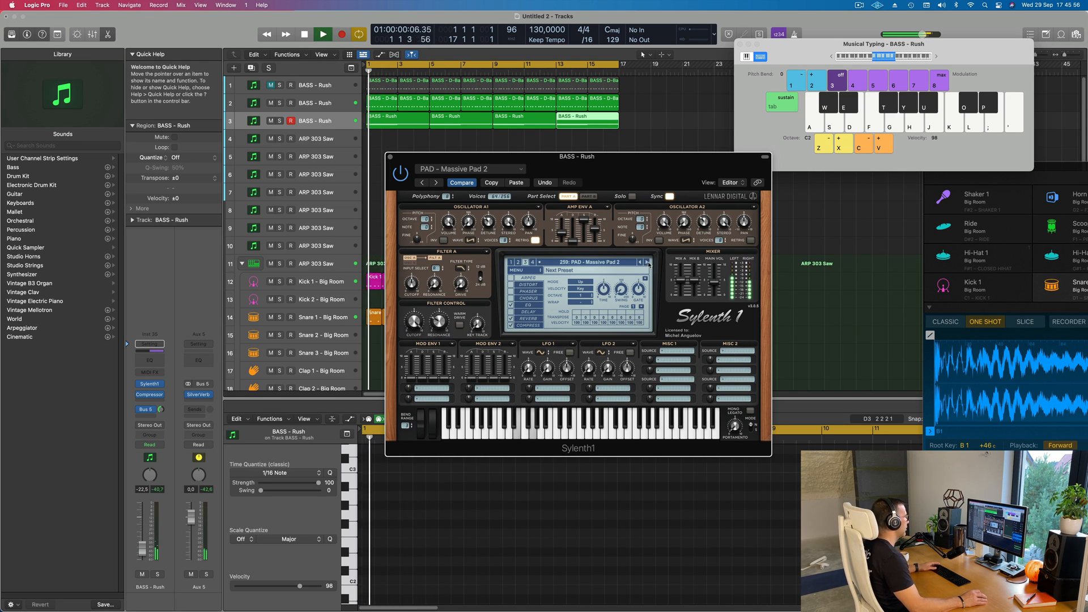
pyautogui.click(647, 263)
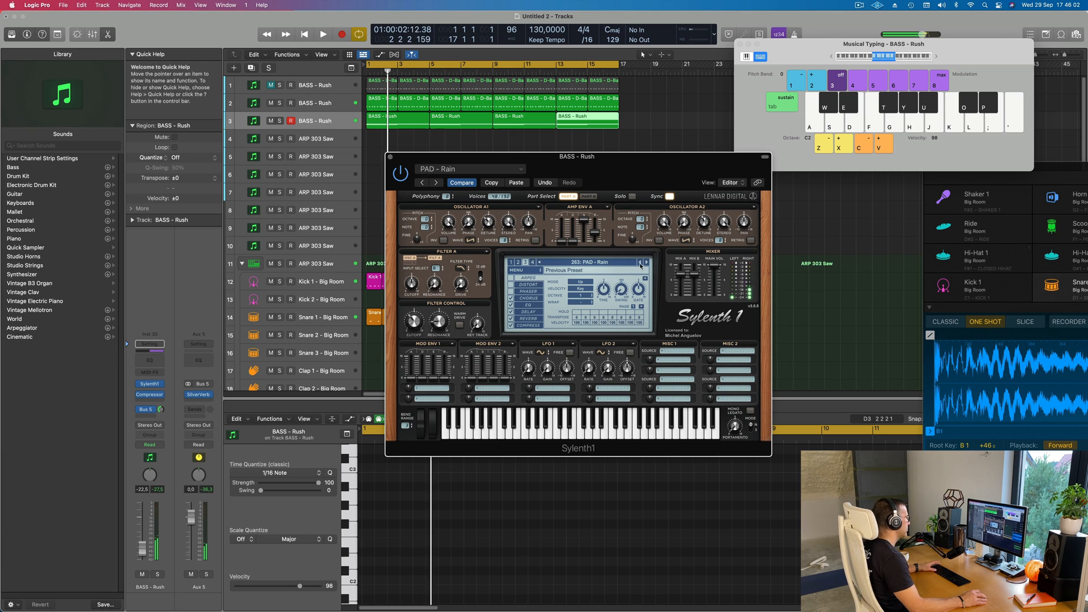
pyautogui.click(620, 264)
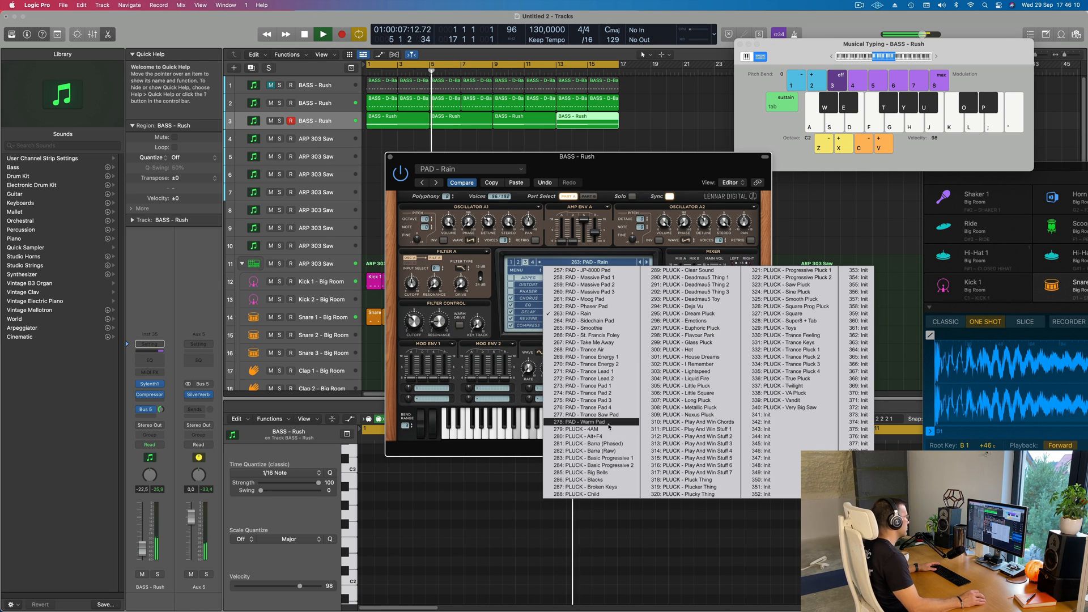
pyautogui.click(590, 161)
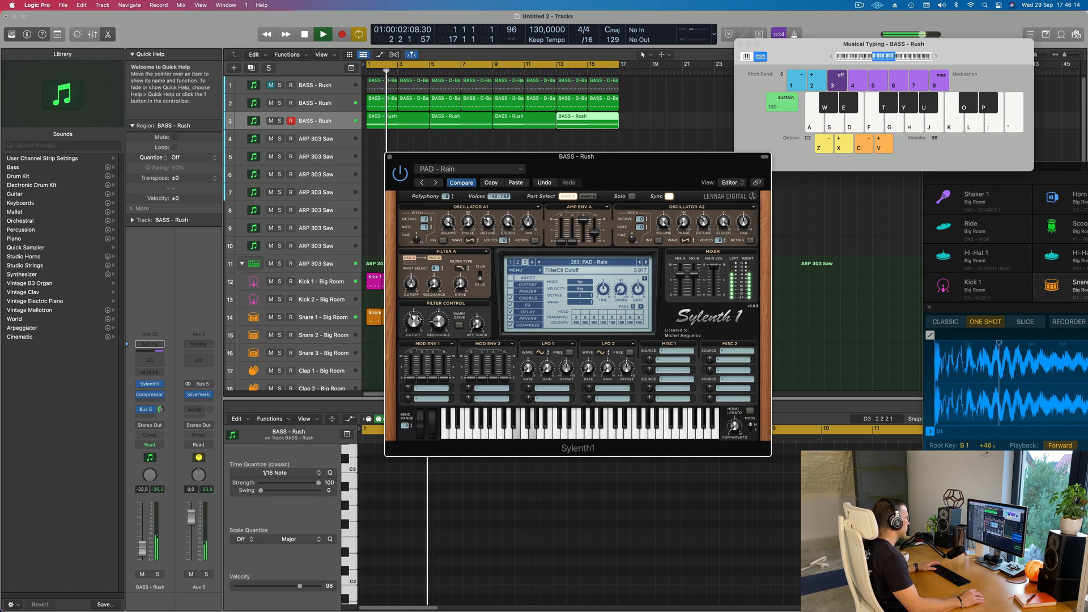
pyautogui.click(142, 549)
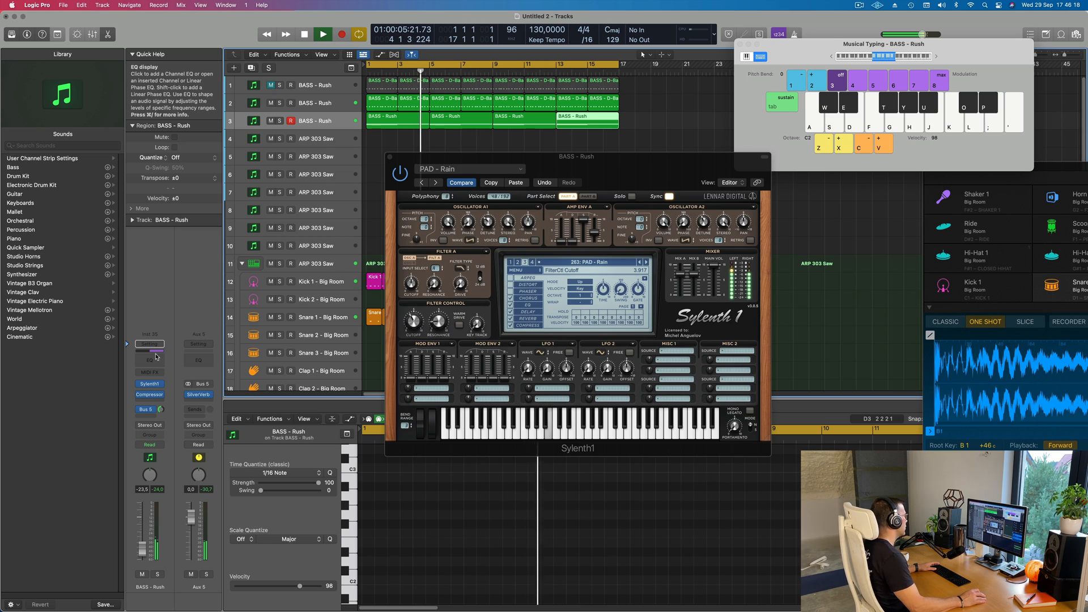
# - Add a Channel EQ to track 3 with a 12 dB/Oct low cut at 146 Hz and close it
pyautogui.click(157, 357)
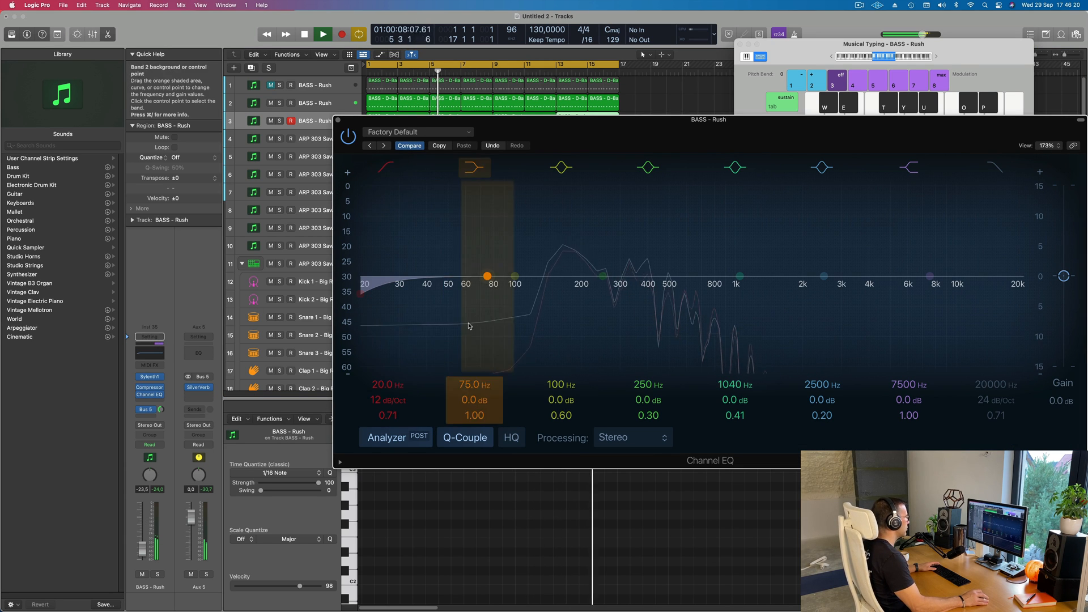
pyautogui.moveTo(371, 298); pyautogui.dragTo(551, 292)
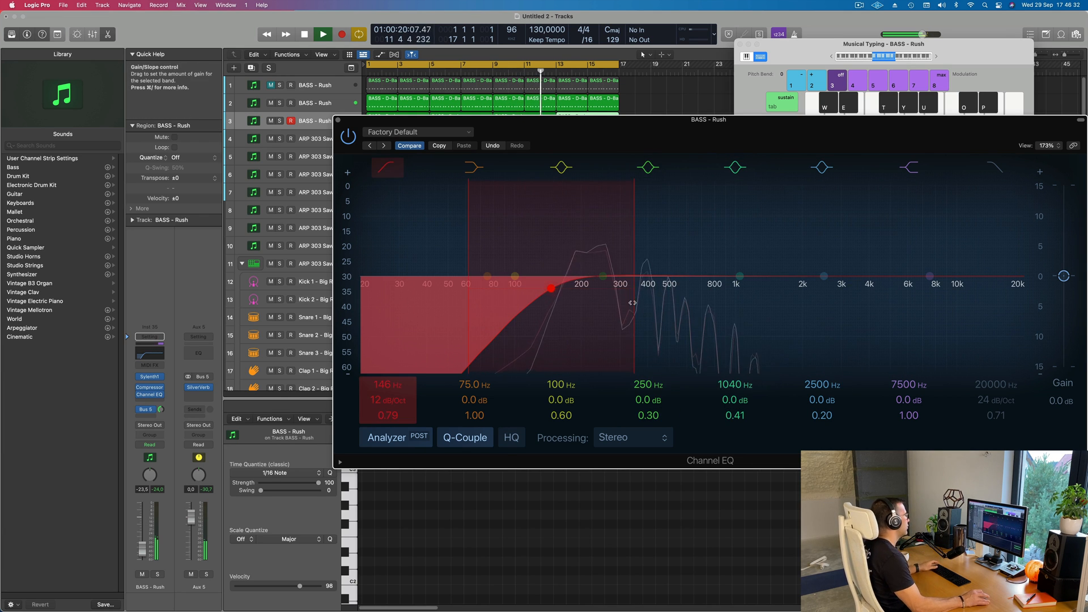
pyautogui.press('super+w')
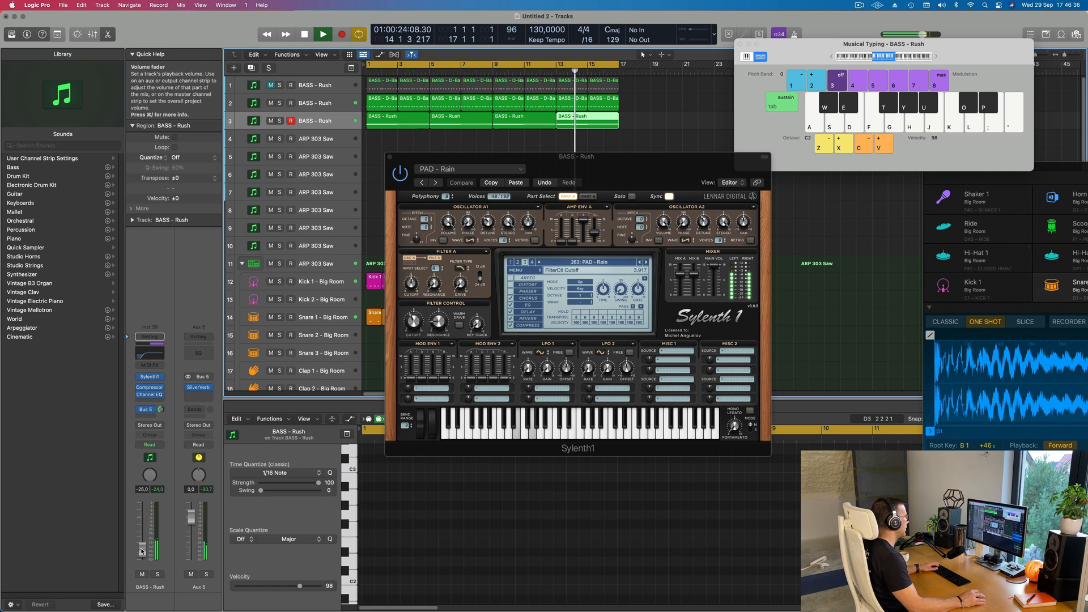
# - Set track 3's volume to -23.0 dB against the playing arrangement and close its Sylenth1 window
pyautogui.moveTo(633, 171); pyautogui.dragTo(676, 200)
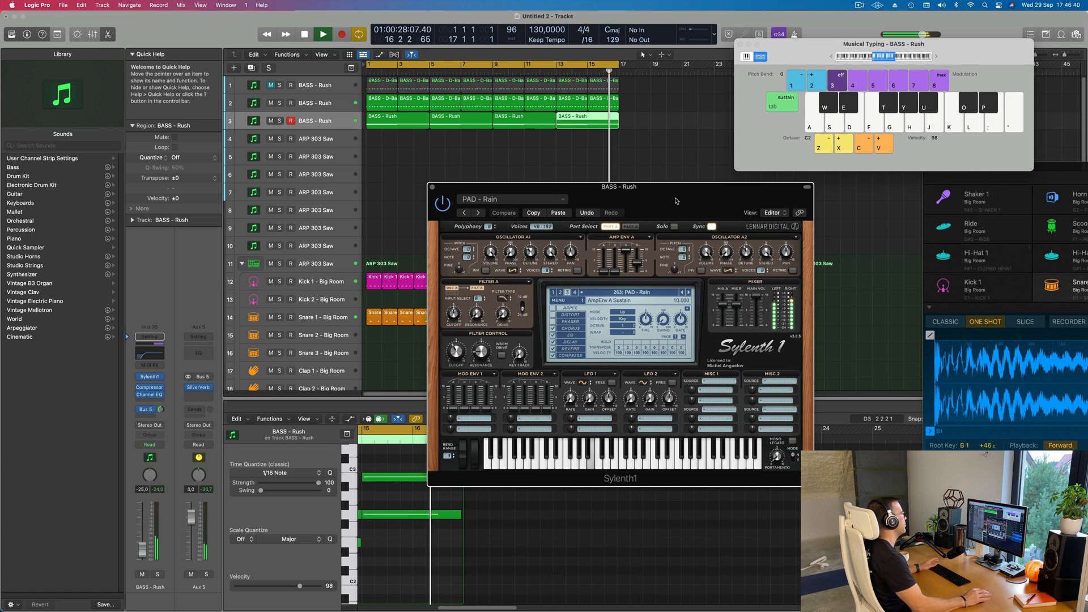
pyautogui.moveTo(674, 199); pyautogui.dragTo(737, 195)
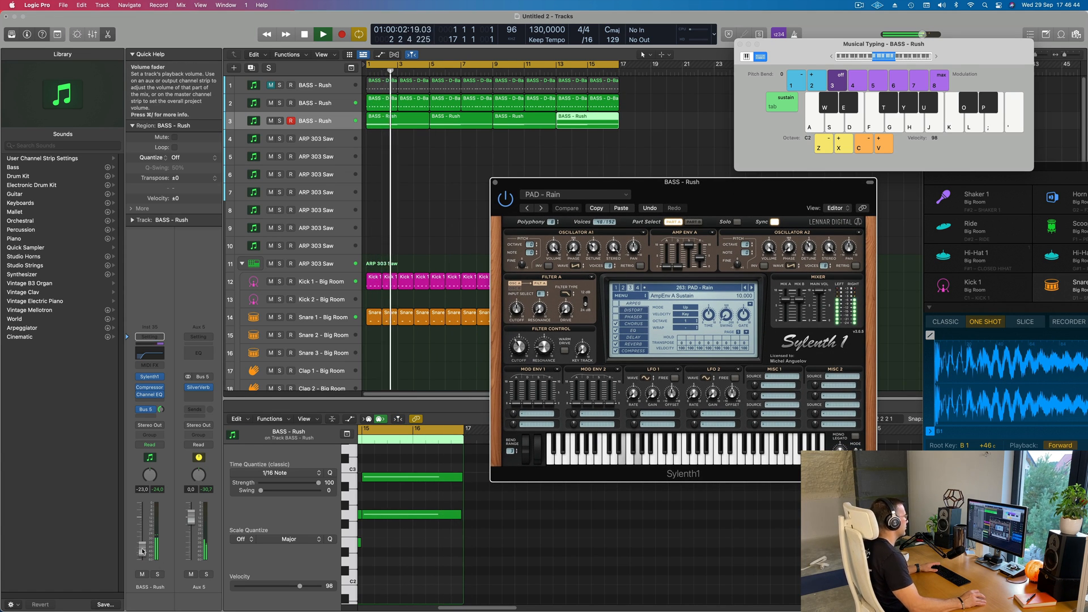
pyautogui.moveTo(490, 184); pyautogui.dragTo(413, 224)
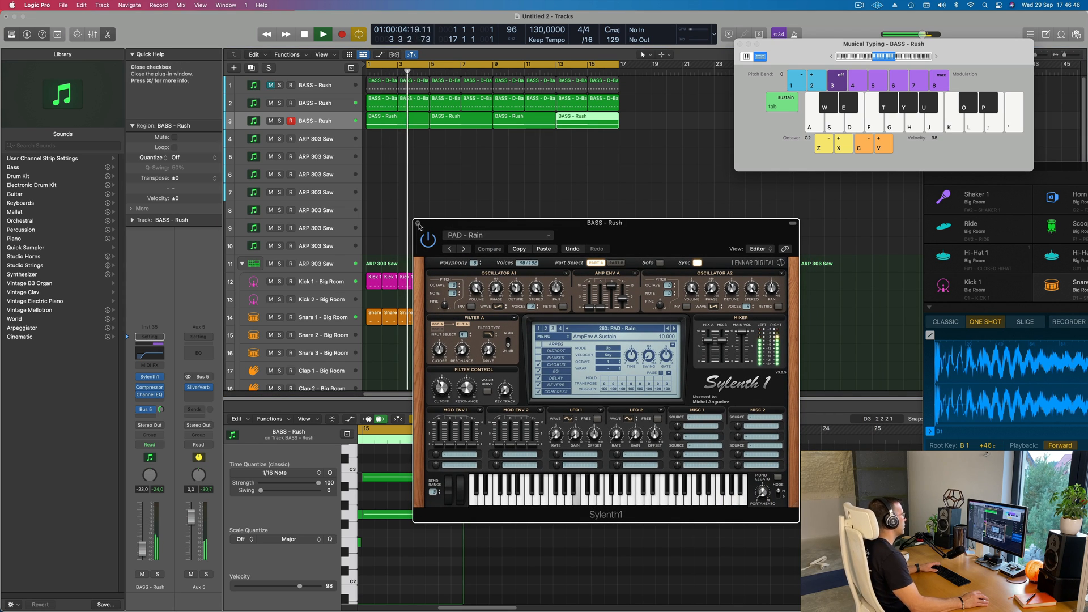
pyautogui.click(418, 224)
pyautogui.click(325, 140)
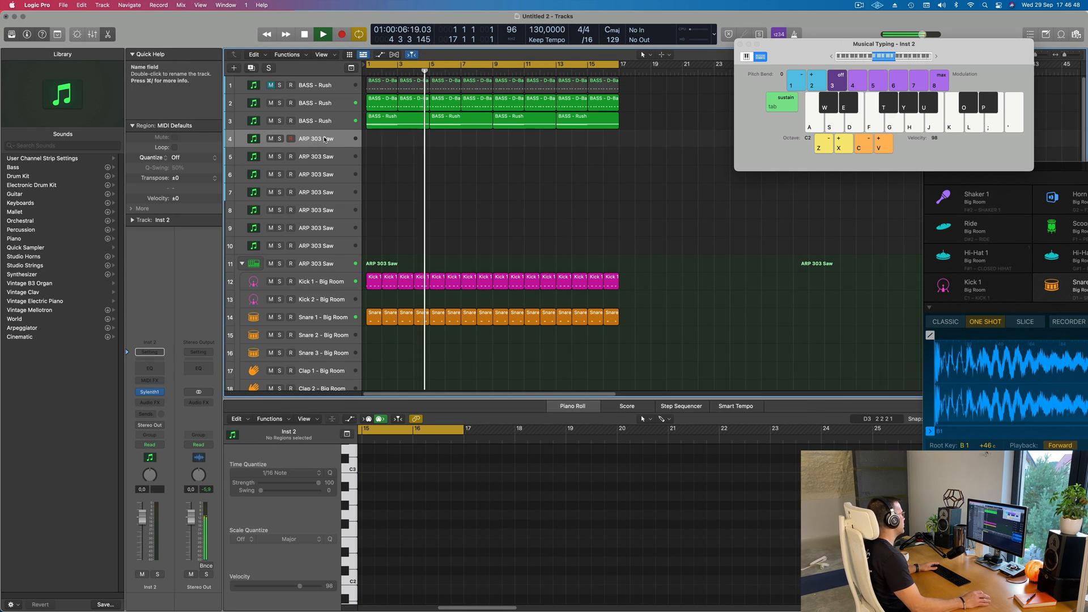
pyautogui.click(148, 392)
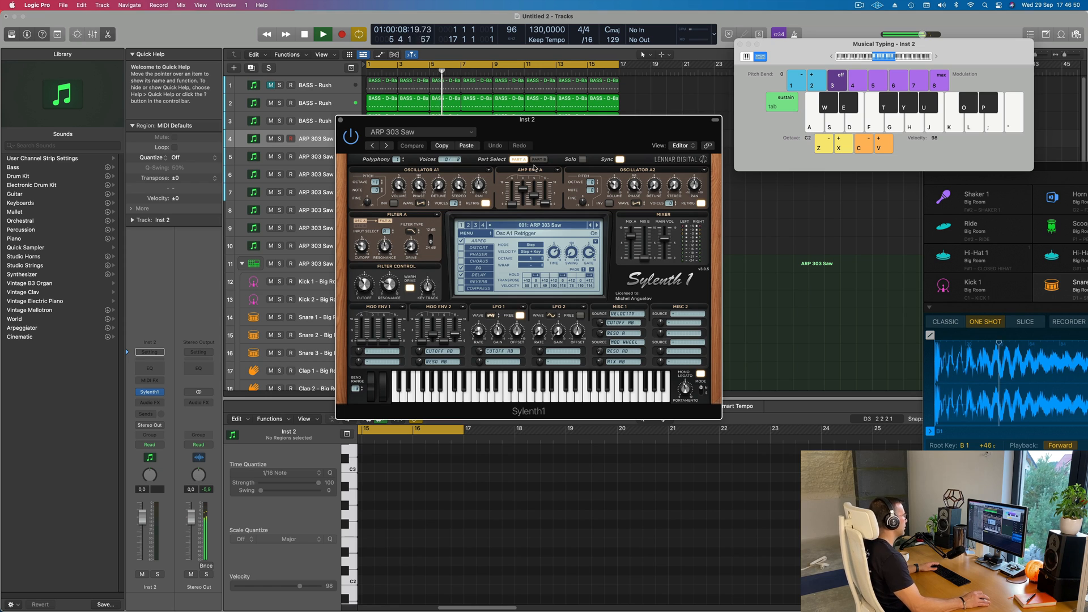
pyautogui.moveTo(582, 144); pyautogui.dragTo(732, 189)
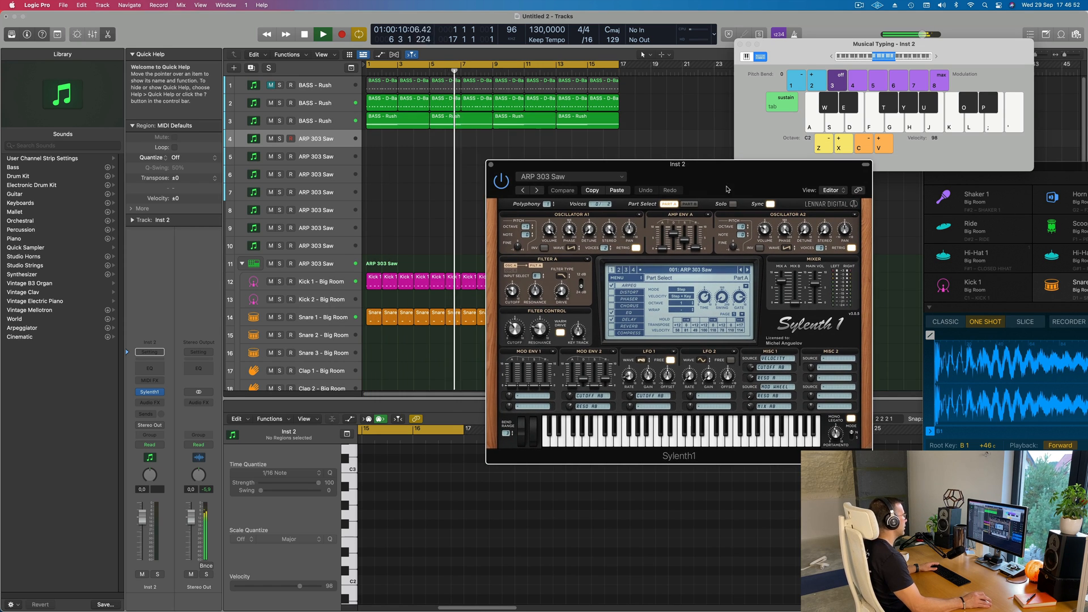
# - Duplicate pad track 3 with its channel settings and enlarge the new track 4's height
pyautogui.click(335, 122)
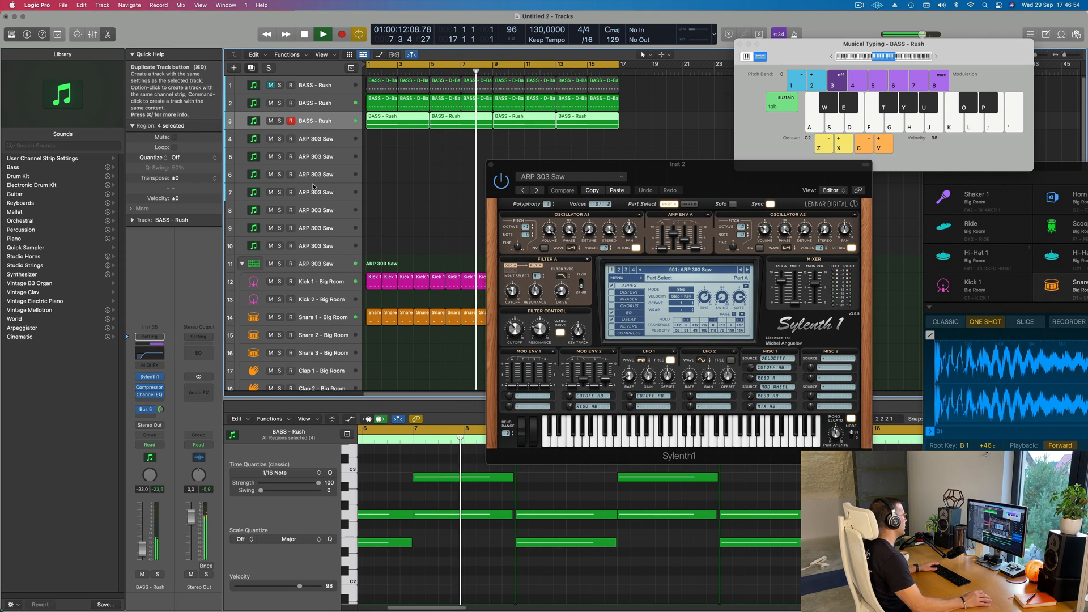
pyautogui.press('cmd+d')
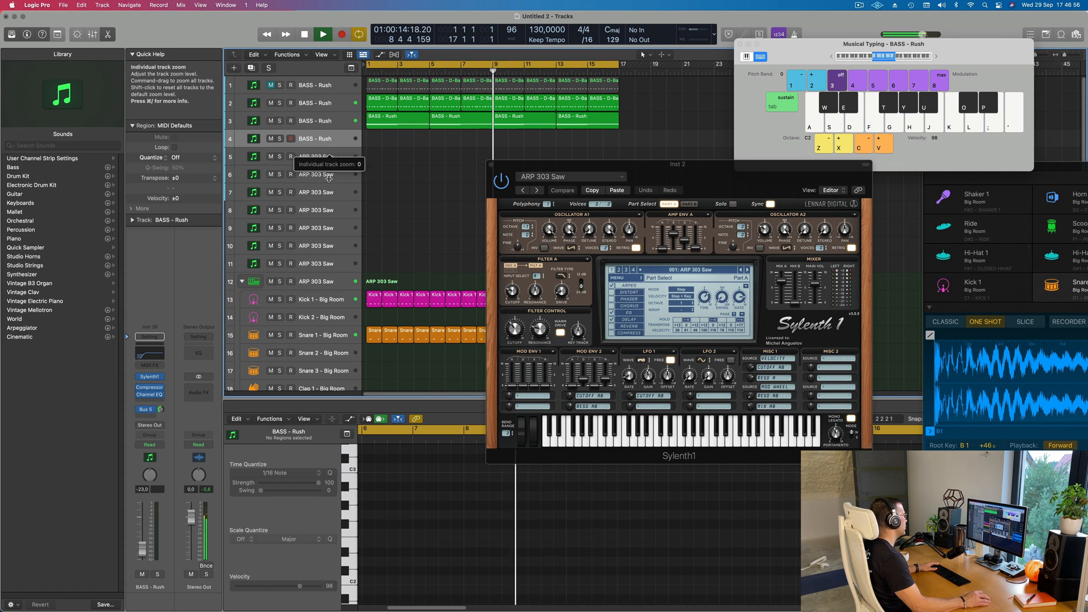
pyautogui.moveTo(328, 147); pyautogui.dragTo(328, 199)
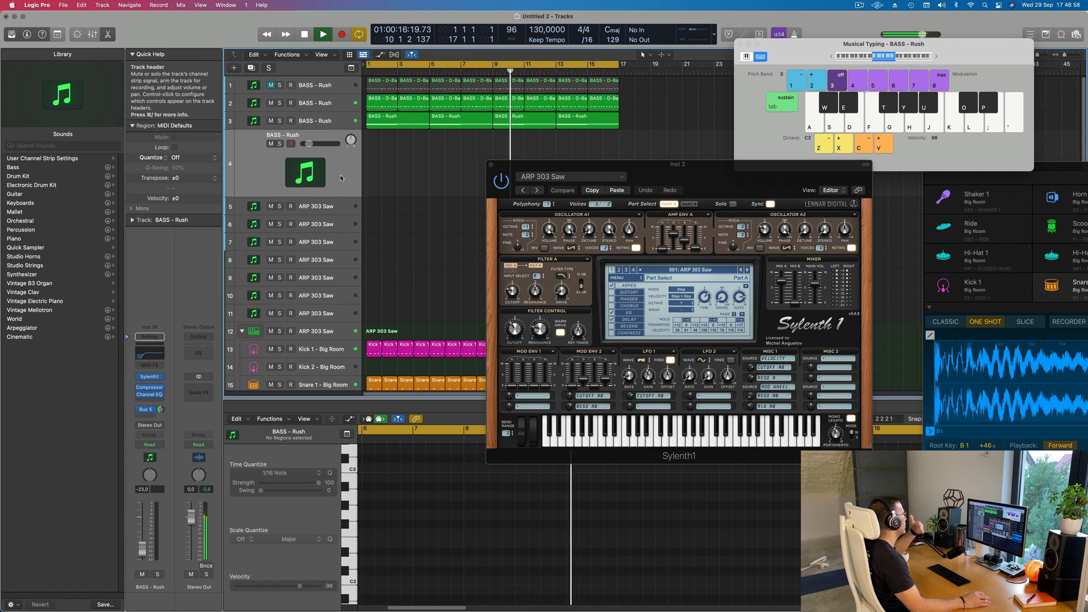
# - Test track 4's pad sound with a few notes and load the PLUCK - 4AM preset in its Sylenth1
pyautogui.click(150, 378)
pyautogui.moveTo(600, 187); pyautogui.dragTo(639, 211)
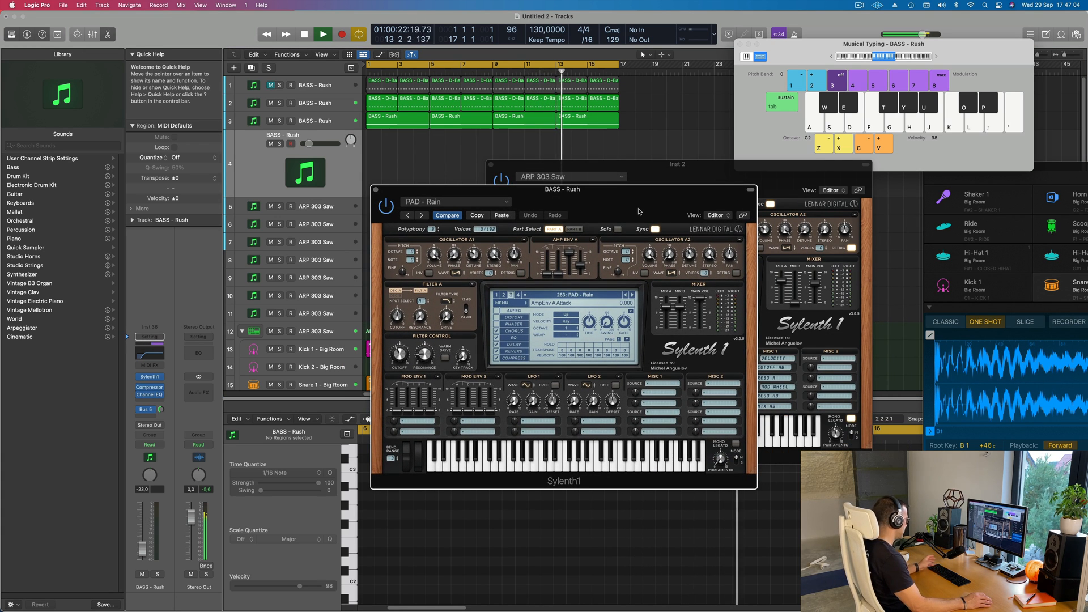
pyautogui.press('f')
pyautogui.moveTo(616, 200)
pyautogui.mouseDown()
pyautogui.moveTo(669, 193)
pyautogui.moveTo(598, 190)
pyautogui.mouseUp()
pyautogui.press('f')
pyautogui.press('h')
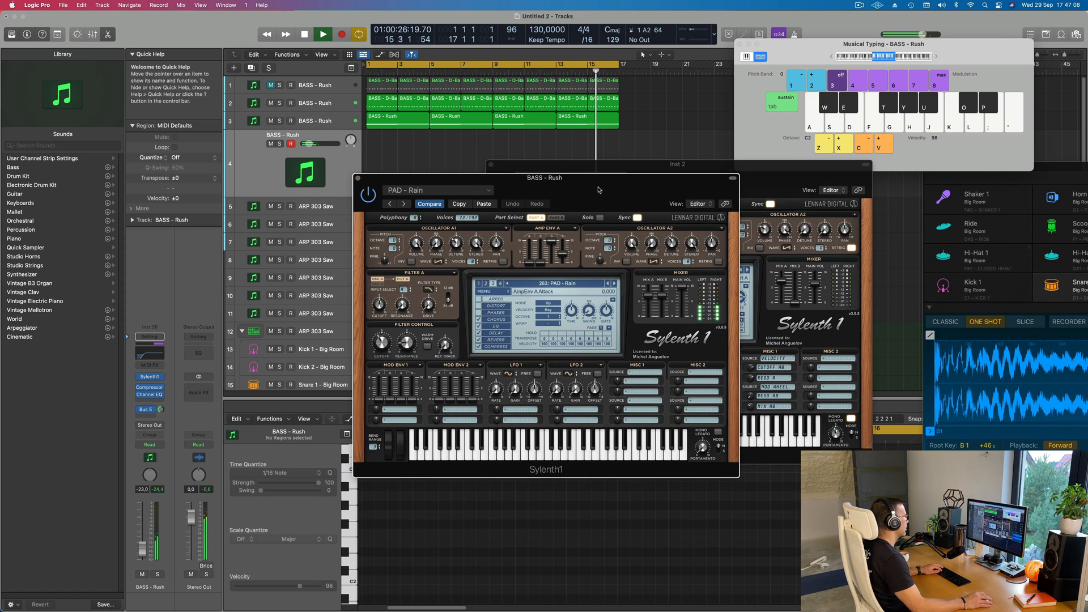
pyautogui.click(584, 285)
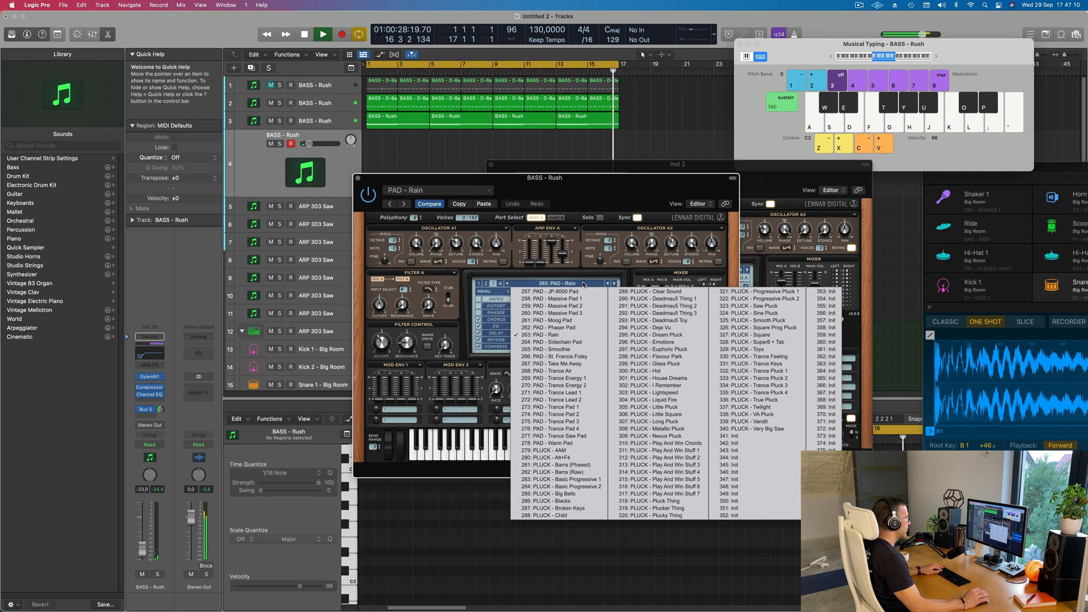
pyautogui.click(553, 451)
pyautogui.moveTo(593, 181); pyautogui.dragTo(619, 182)
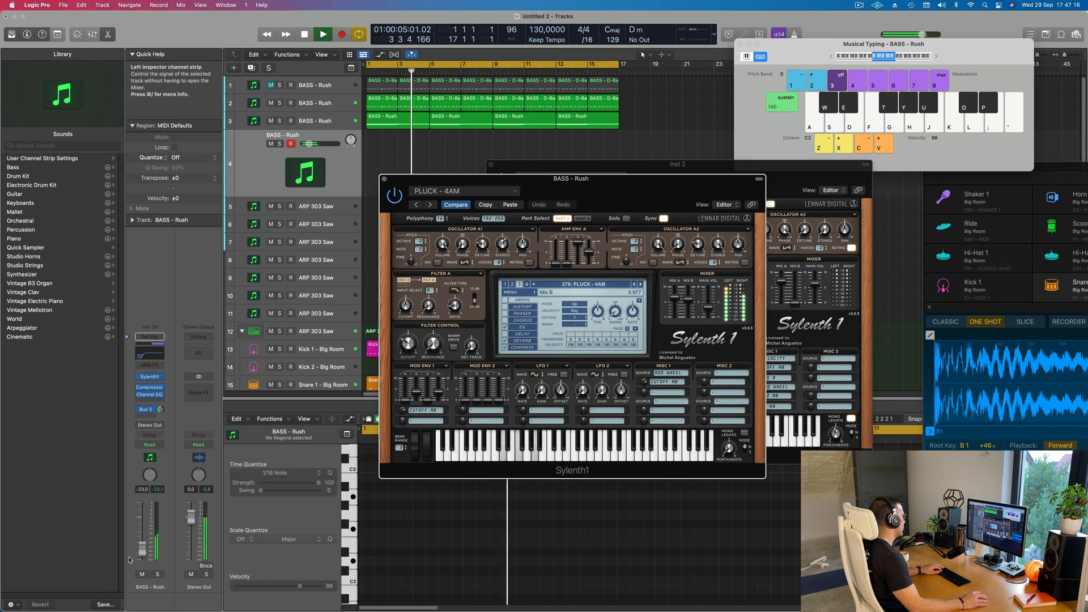
# - Raise track 4's volume to -12.2 dB while playing D minor and C major chords on the pluck
pyautogui.press('s')
pyautogui.press('f')
pyautogui.press('h')
pyautogui.moveTo(142, 538); pyautogui.dragTo(142, 536)
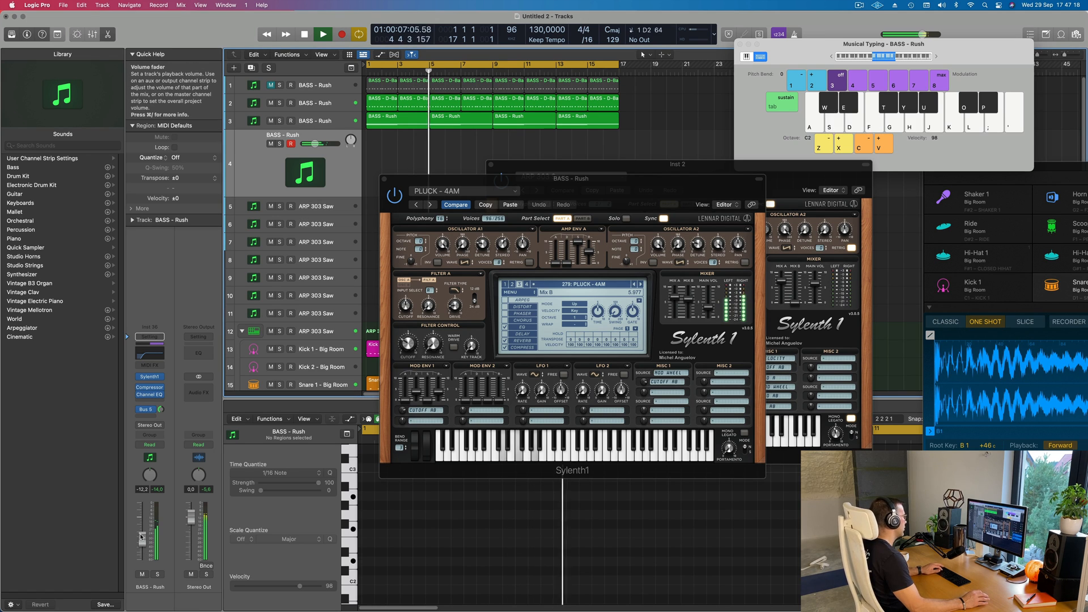
pyautogui.press('a')
pyautogui.press('d')
pyautogui.press('g')
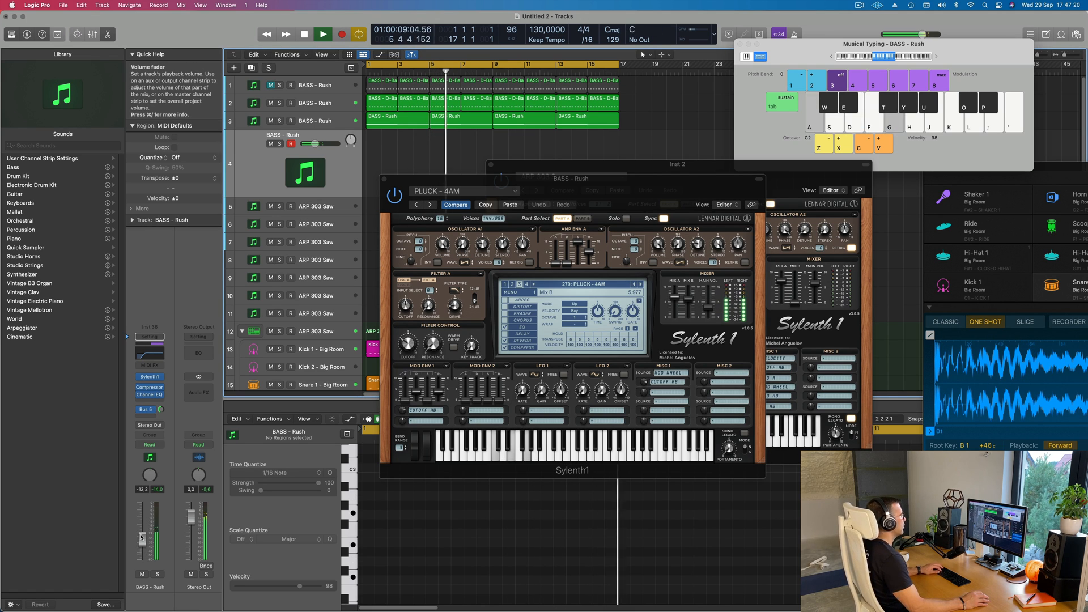
# - Audition the pluck preset over the playing arrangement with D minor and C major chords and higher chord variations
pyautogui.press('s')
pyautogui.press('f')
pyautogui.press('h')
pyautogui.press('f')
pyautogui.press('f')
pyautogui.press('f')
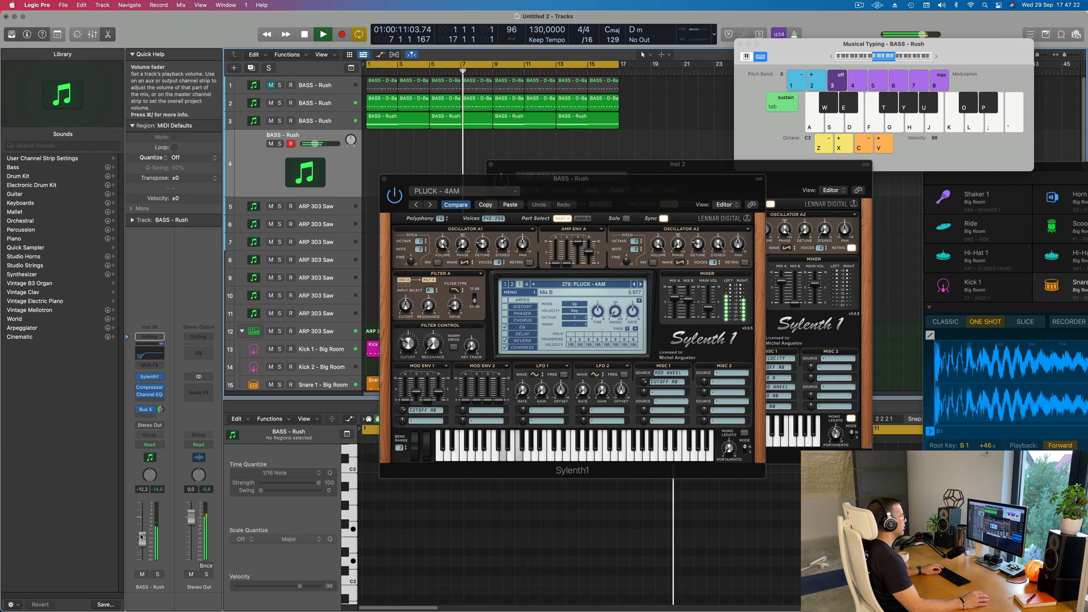
pyautogui.press('g')
pyautogui.press('j')
pyautogui.press('d')
pyautogui.press('j')
pyautogui.press('f')
pyautogui.press('h')
pyautogui.press('k')
pyautogui.press('f')
pyautogui.press('k')
pyautogui.press('f')
pyautogui.press('k')
pyautogui.press('f')
pyautogui.press('h')
pyautogui.press('k')
pyautogui.press('f')
pyautogui.press('h')
pyautogui.press('k')
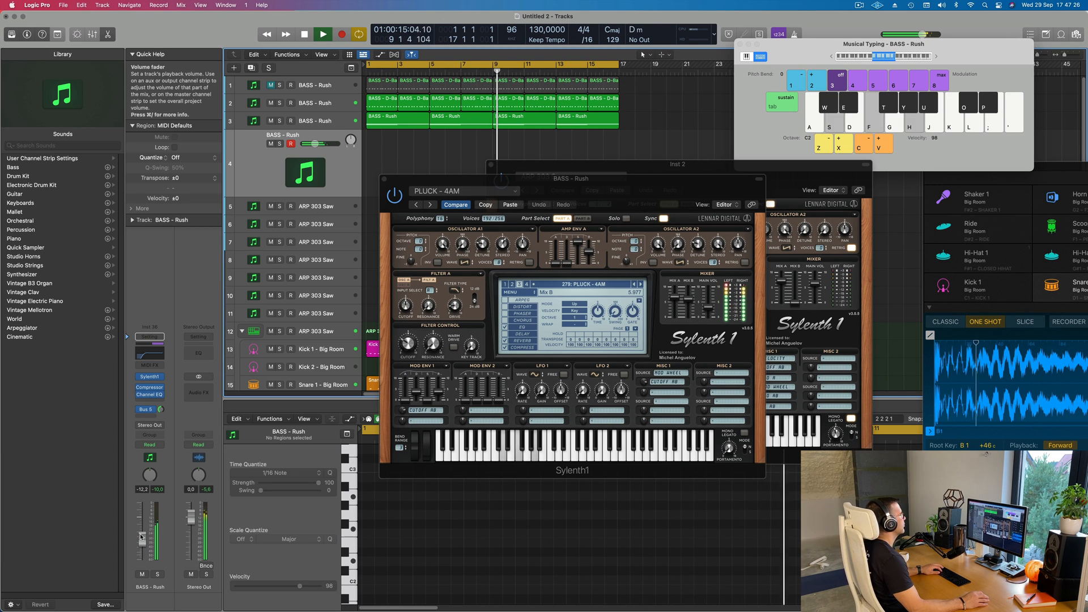
pyautogui.press('a')
pyautogui.press('d')
pyautogui.press('g')
pyautogui.press('a')
pyautogui.press('d')
pyautogui.press('g')
pyautogui.press('s')
pyautogui.press('f')
pyautogui.press('h')
pyautogui.press('s')
pyautogui.press('f')
pyautogui.press('h')
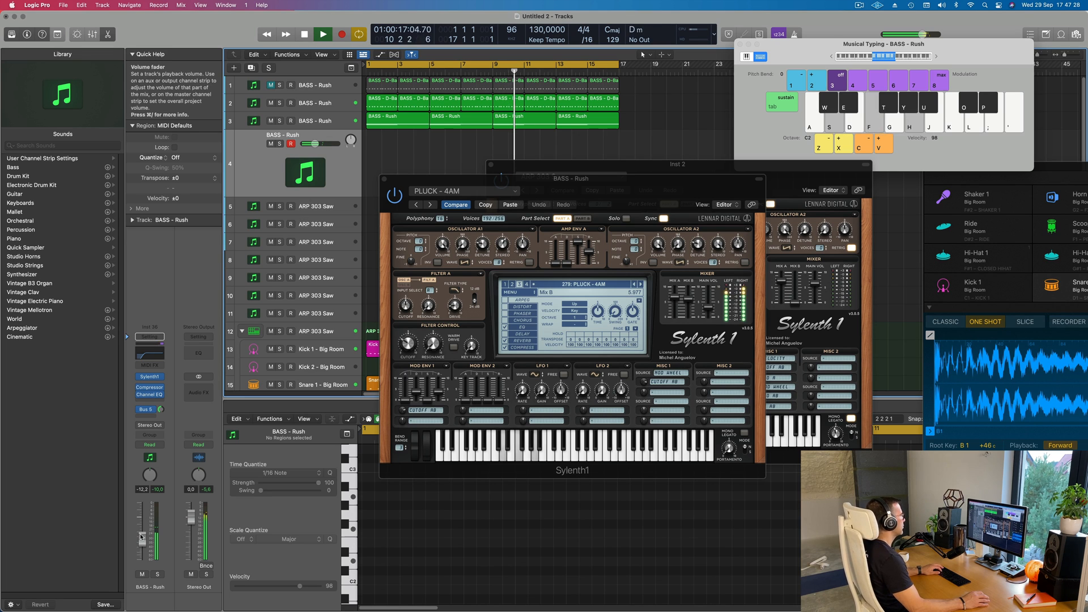
pyautogui.press('s')
pyautogui.press('f')
pyautogui.press('h')
# - Move the PLUCK - 4AM synth window aside and show its arpeggiator settings while playing D minor chords
pyautogui.moveTo(620, 193); pyautogui.dragTo(744, 240)
pyautogui.press('s')
pyautogui.press('f')
pyautogui.press('h')
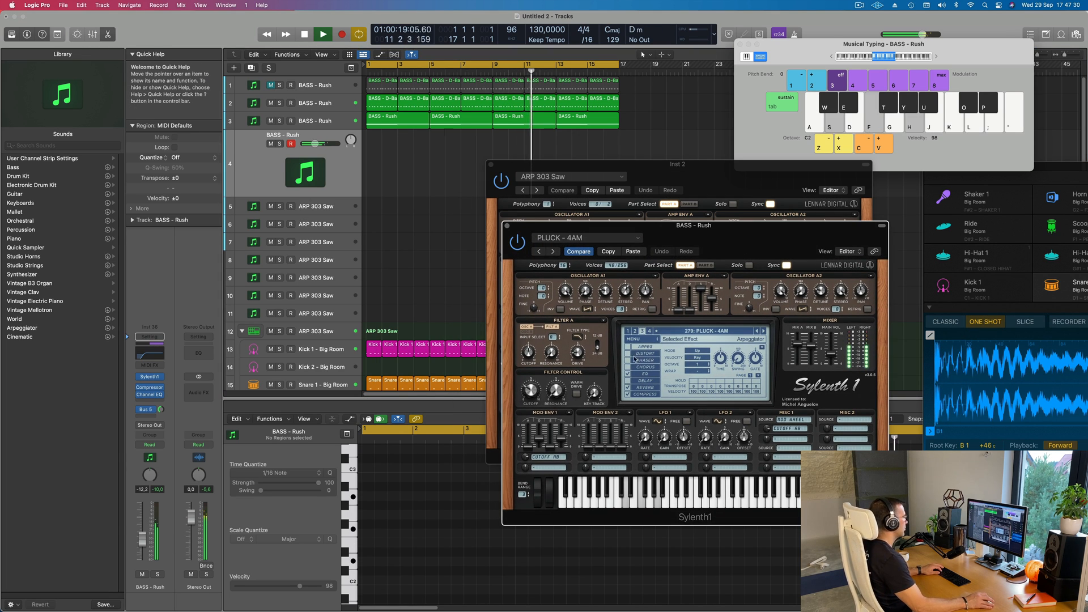
pyautogui.press('s')
pyautogui.press('f')
pyautogui.press('h')
# - Reduce track 4's Bus 5 reverb send and raise its volume to -5.8 dB while repeating D minor chords
pyautogui.moveTo(161, 410); pyautogui.dragTo(161, 422)
pyautogui.press('s')
pyautogui.press('f')
pyautogui.press('h')
pyautogui.moveTo(143, 539); pyautogui.dragTo(142, 534)
pyautogui.press('s')
pyautogui.press('f')
pyautogui.press('h')
pyautogui.press('s')
pyautogui.press('f')
pyautogui.press('h')
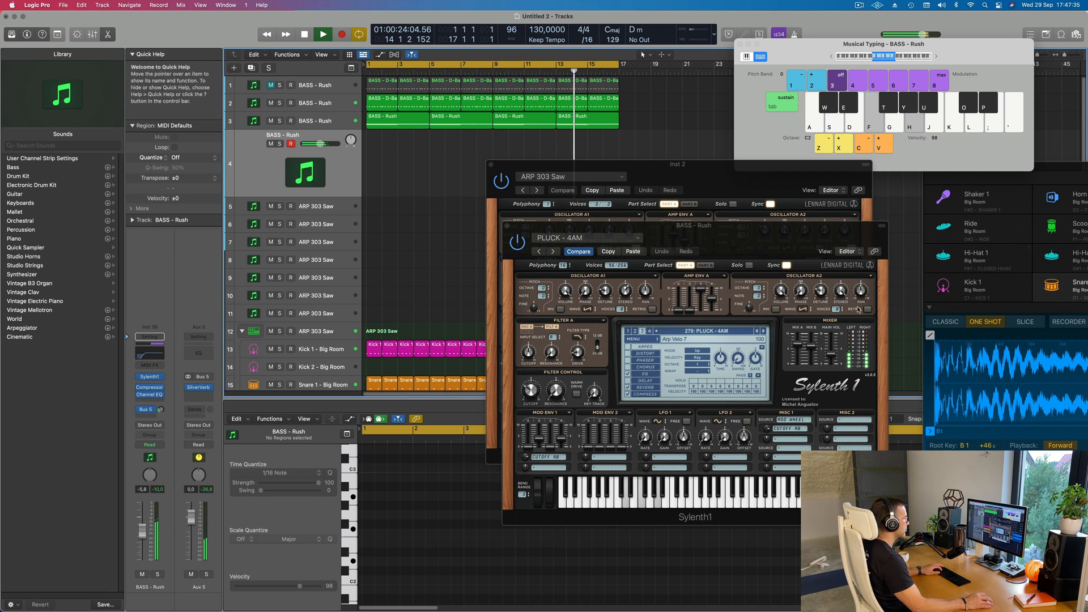
# - Advance from the PLUCK - 4AM preset to PLUCK - Barra (Raw) and audition it with a D minor chord
pyautogui.click(764, 331)
pyautogui.click(764, 331)
pyautogui.click(763, 332)
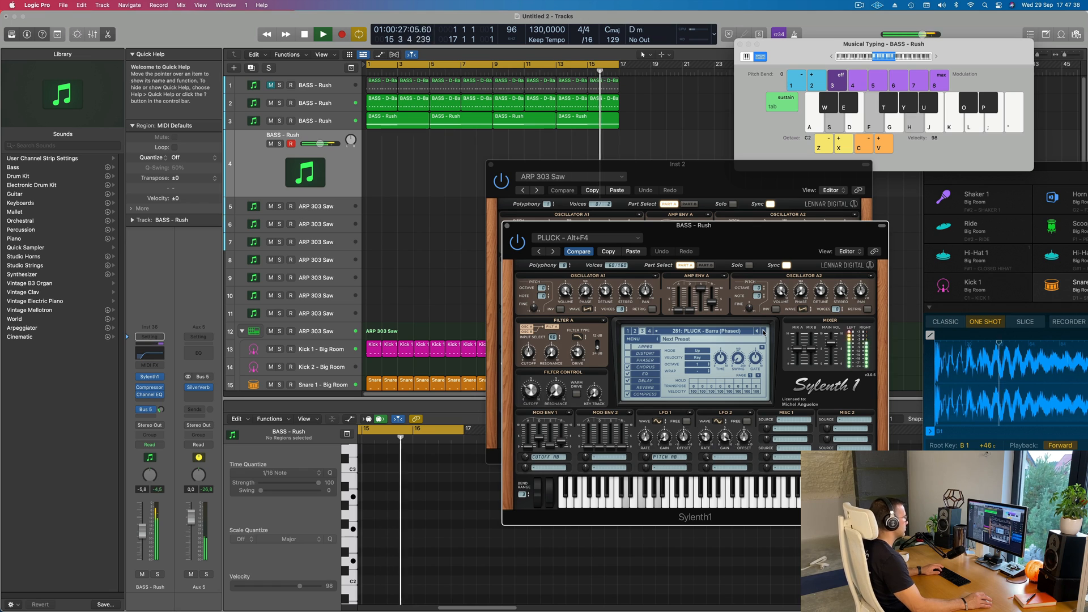
pyautogui.press('s')
pyautogui.press('f')
pyautogui.press('h')
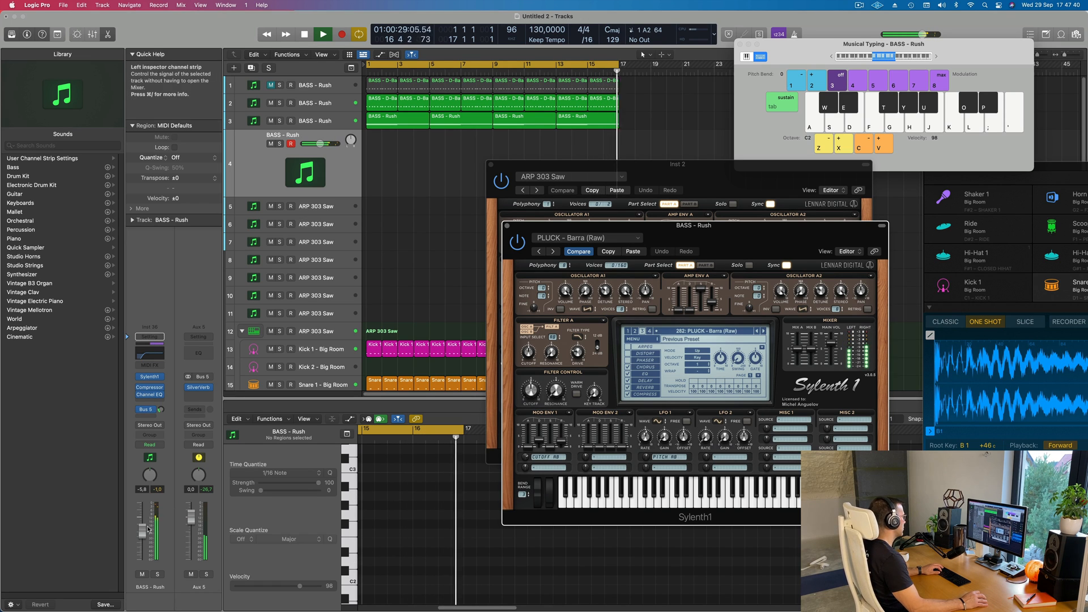
# - Lower track 4's volume to -14.0 dB and audition the presets from PLUCK - Basic Progressive 1 to PLUCK - Blacks with D minor chords
pyautogui.moveTo(142, 533); pyautogui.dragTo(145, 545)
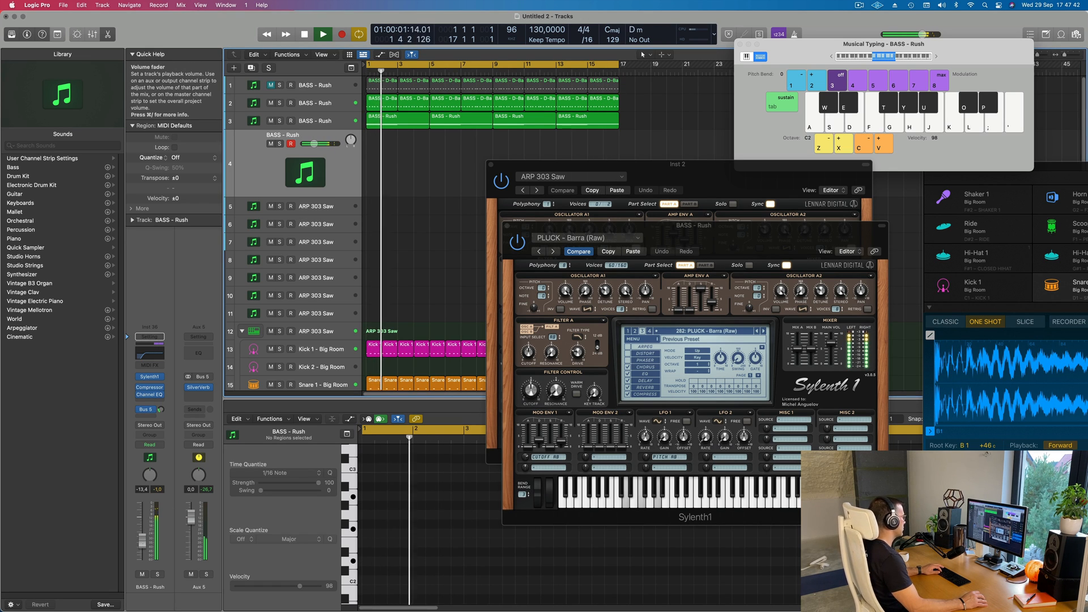
pyautogui.click(762, 335)
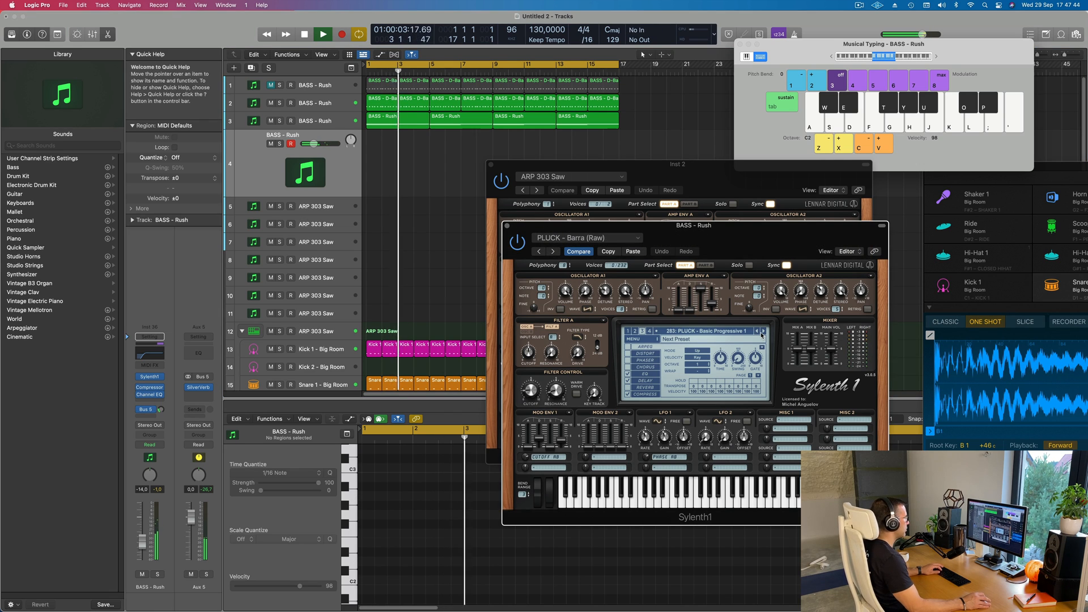
pyautogui.press('s')
pyautogui.press('f')
pyautogui.press('h')
pyautogui.click(762, 335)
pyautogui.press('s')
pyautogui.press('f')
pyautogui.press('h')
pyautogui.click(763, 334)
pyautogui.press('s')
pyautogui.press('f')
pyautogui.press('h')
pyautogui.click(762, 334)
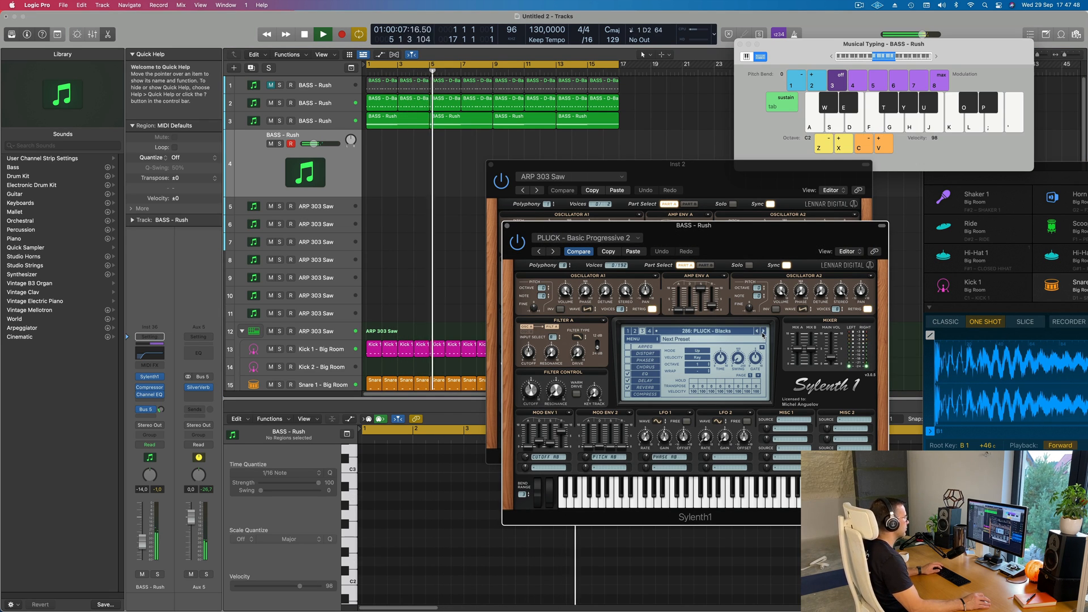
# - Continue from PLUCK - Broken Keys through Child and Clear Sound to PLUCK - Deadmau5 Thing 3, testing notes over the playing arrangement
pyautogui.click(763, 335)
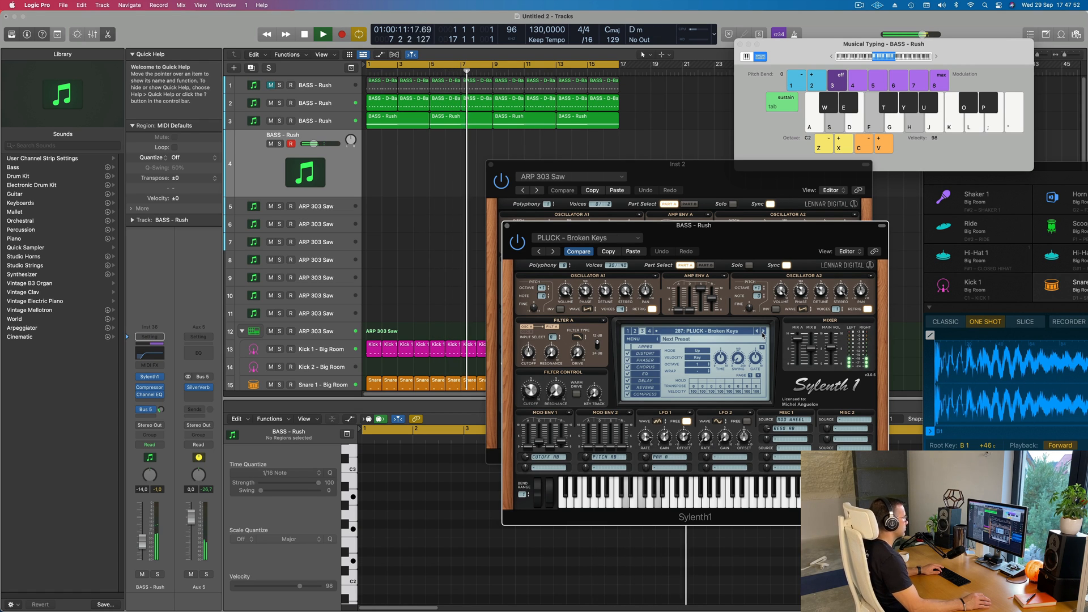
pyautogui.click(762, 335)
pyautogui.click(762, 334)
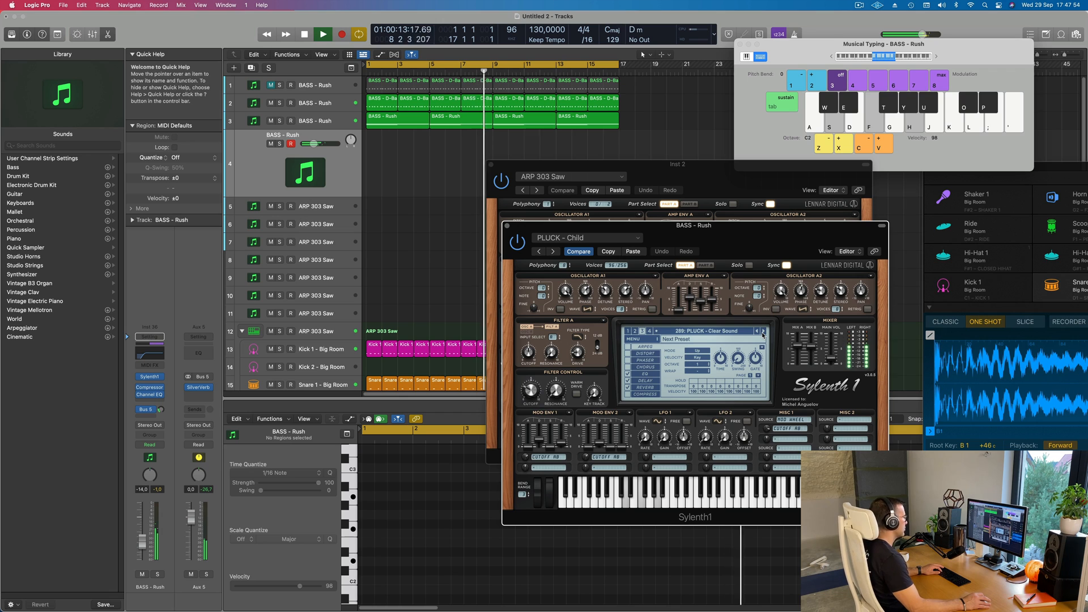
pyautogui.press('f')
pyautogui.press('f')
pyautogui.press('f')
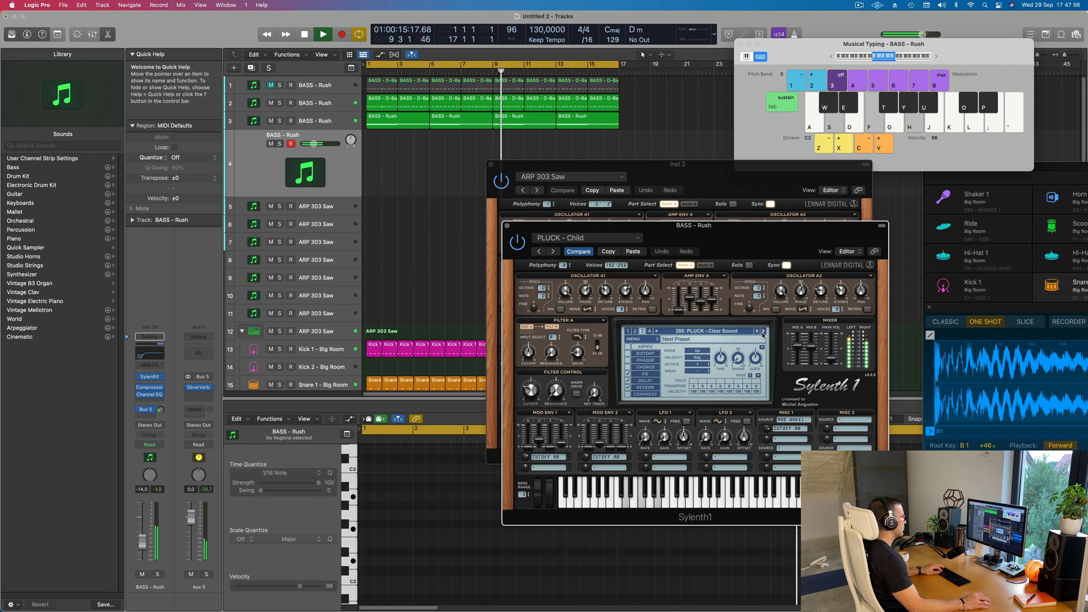
pyautogui.press('f')
pyautogui.click(763, 335)
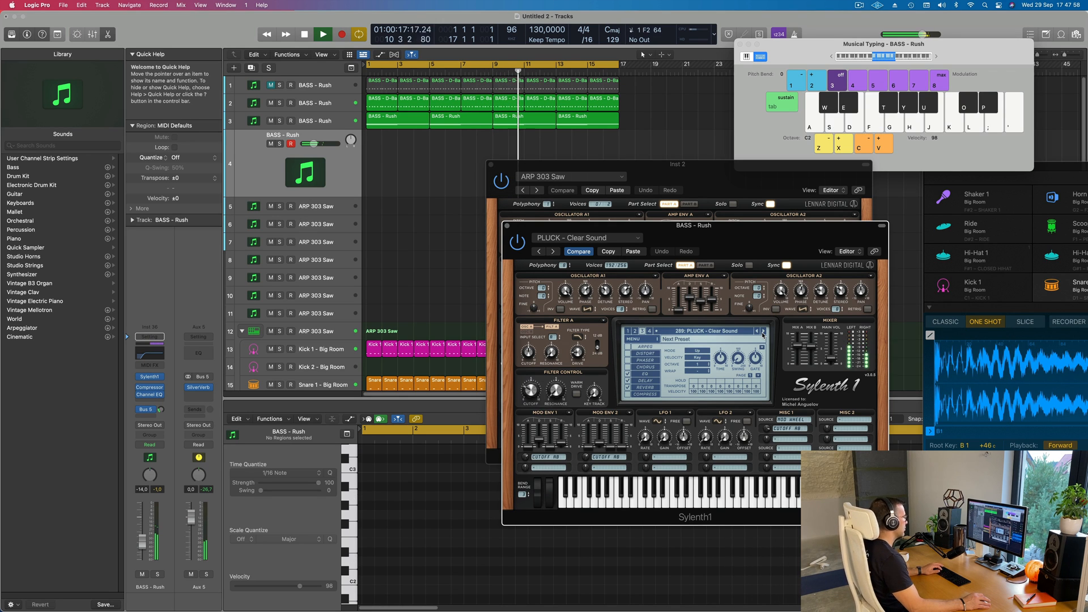
pyautogui.click(763, 334)
pyautogui.click(762, 334)
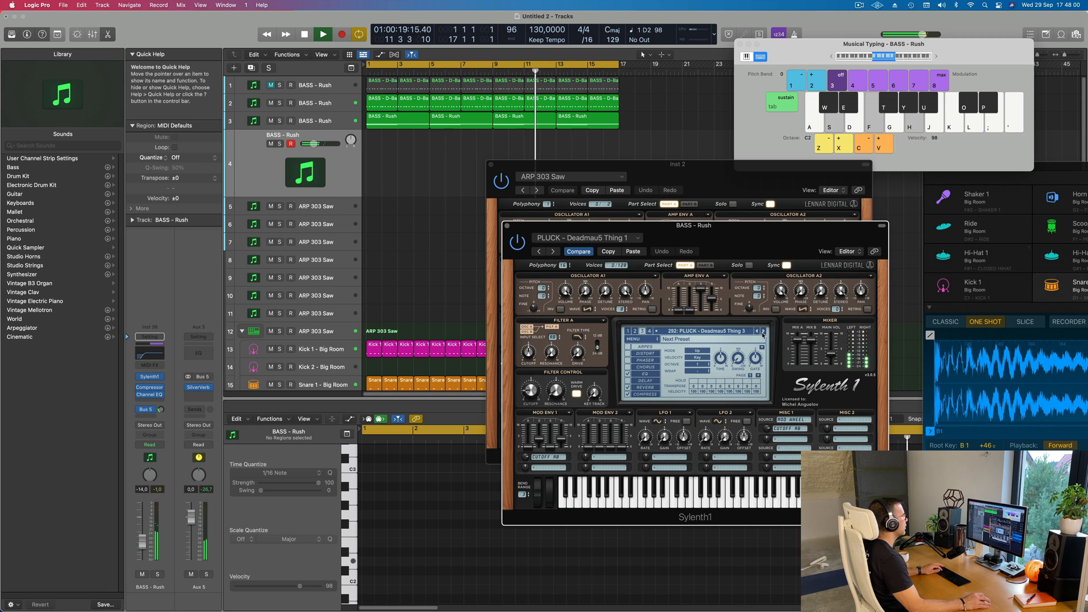
# - Audition the presets after Deadmau5 Thing 3 up to PLUCK - Euphoric Pluck with D minor chords
pyautogui.click(762, 335)
pyautogui.press('f')
pyautogui.click(762, 334)
pyautogui.press('f')
pyautogui.press('s')
pyautogui.press('f')
pyautogui.press('h')
pyautogui.press('h')
pyautogui.click(762, 334)
pyautogui.click(763, 334)
pyautogui.press('h')
pyautogui.press('s')
pyautogui.press('f')
pyautogui.click(762, 334)
pyautogui.press('f')
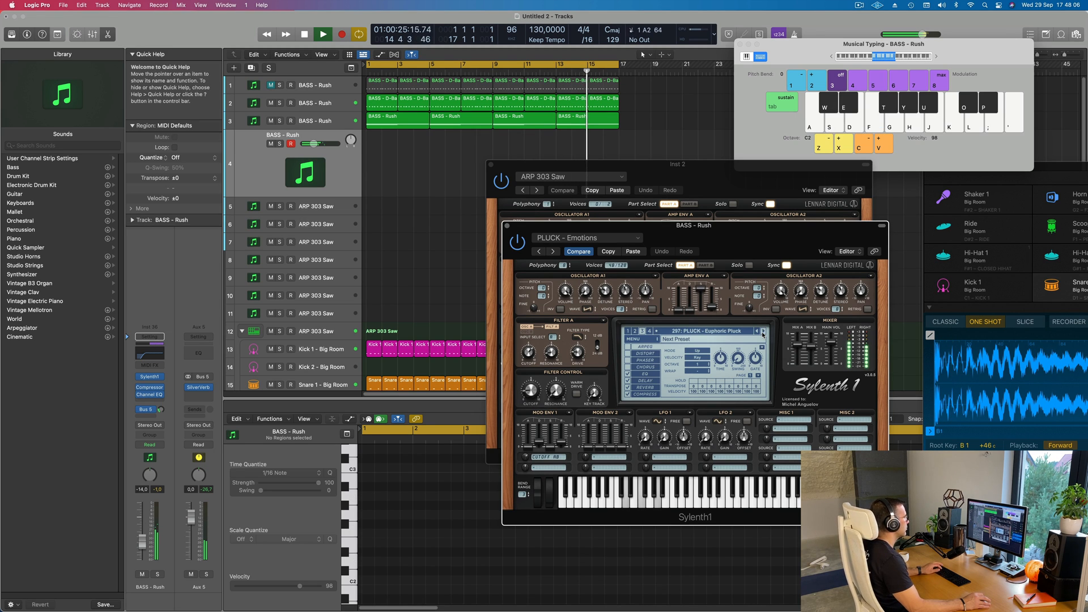
# - Audition PLUCK - Flavour Park and PLUCK - Glass Pluck, continuing to the PLUCK - Hot preset
pyautogui.click(762, 335)
pyautogui.press('f')
pyautogui.press('s')
pyautogui.press('f')
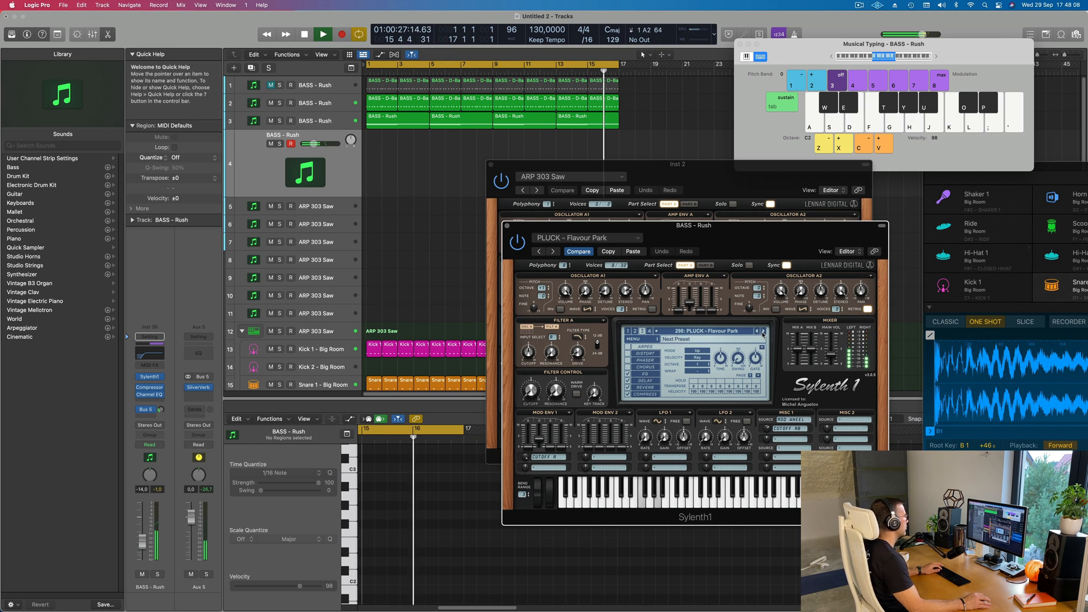
pyautogui.press('f')
pyautogui.click(763, 335)
pyautogui.press('f')
pyautogui.press('f')
pyautogui.click(763, 334)
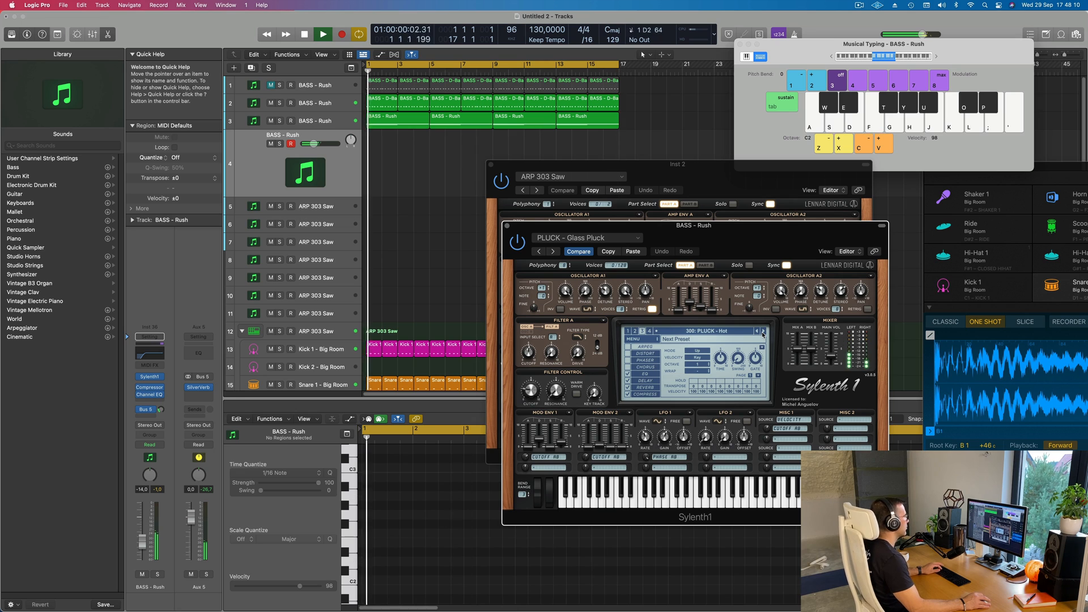
# - Advance from PLUCK - House Dreams and I Remember to PLUCK - Little Pluck, repeating D minor chords
pyautogui.click(763, 335)
pyautogui.press('f')
pyautogui.click(763, 335)
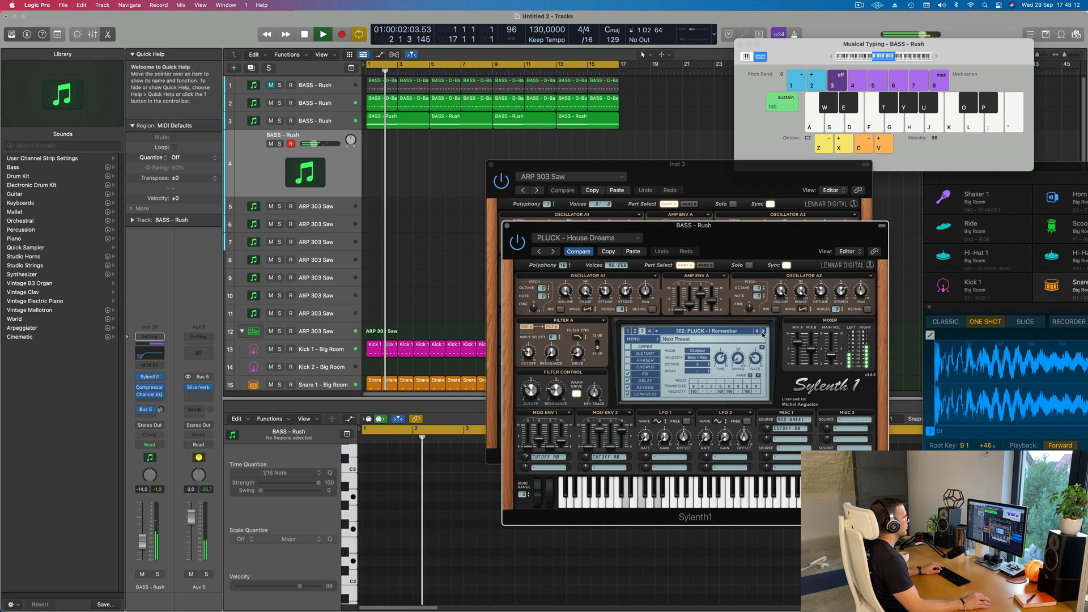
pyautogui.click(763, 334)
pyautogui.click(763, 335)
pyautogui.click(763, 335)
pyautogui.press('s')
pyautogui.press('f')
pyautogui.press('h')
pyautogui.press('s')
pyautogui.press('f')
pyautogui.press('h')
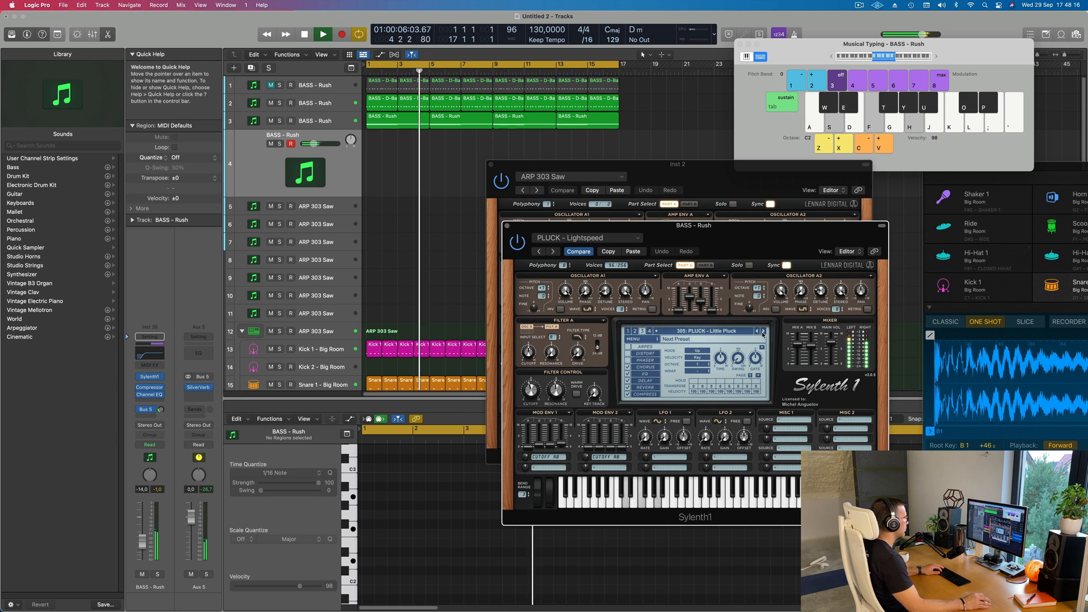
# - Switch Sylenth1 to sub-bank 2 with the LEAD - Home preset and look through its preset list
pyautogui.click(710, 332)
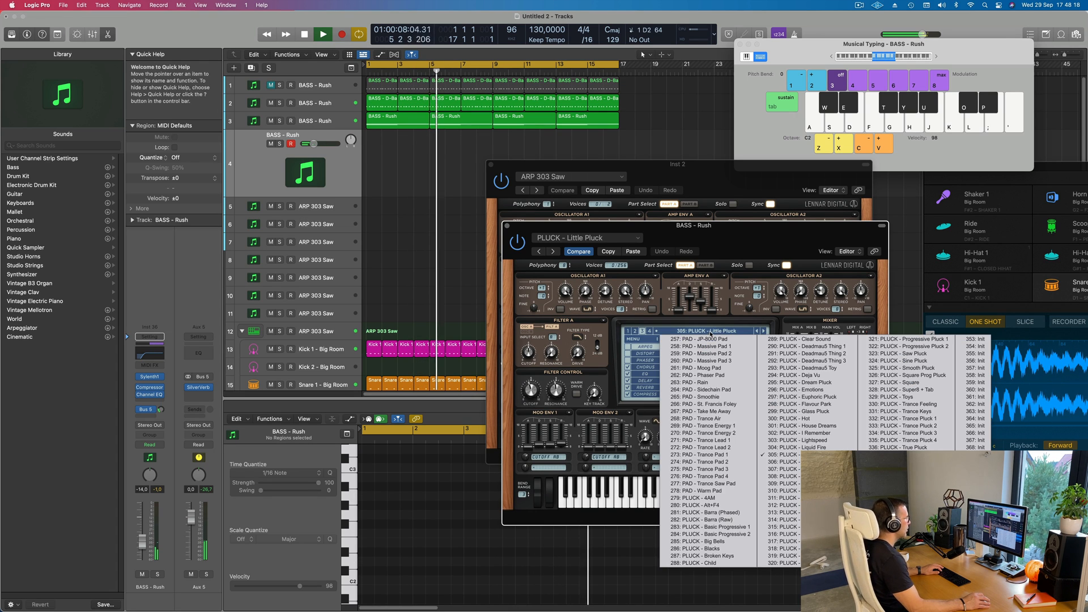
pyautogui.click(635, 334)
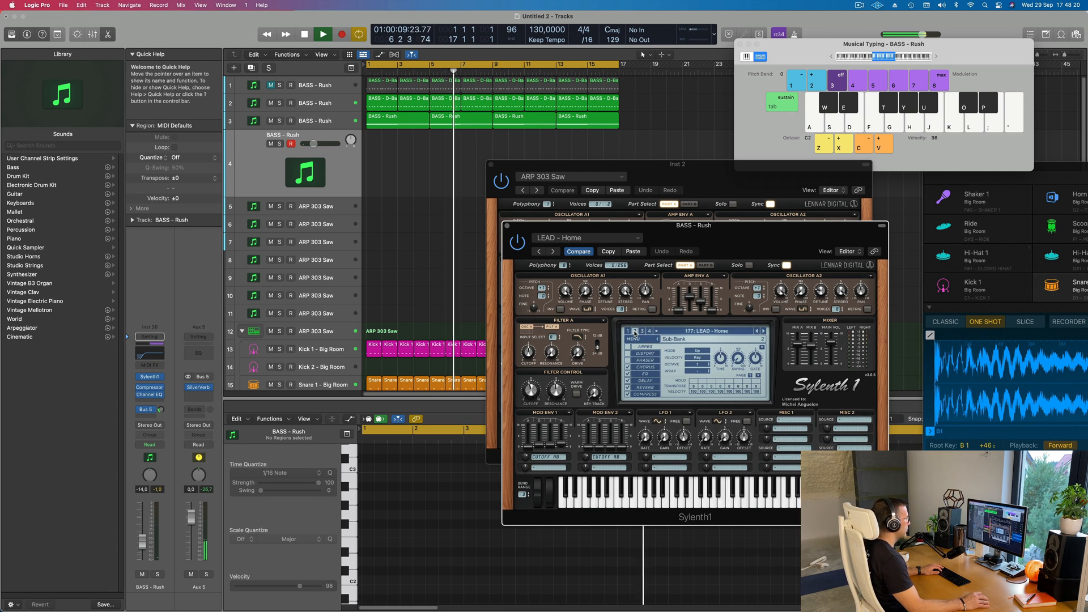
pyautogui.click(635, 332)
pyautogui.click(688, 333)
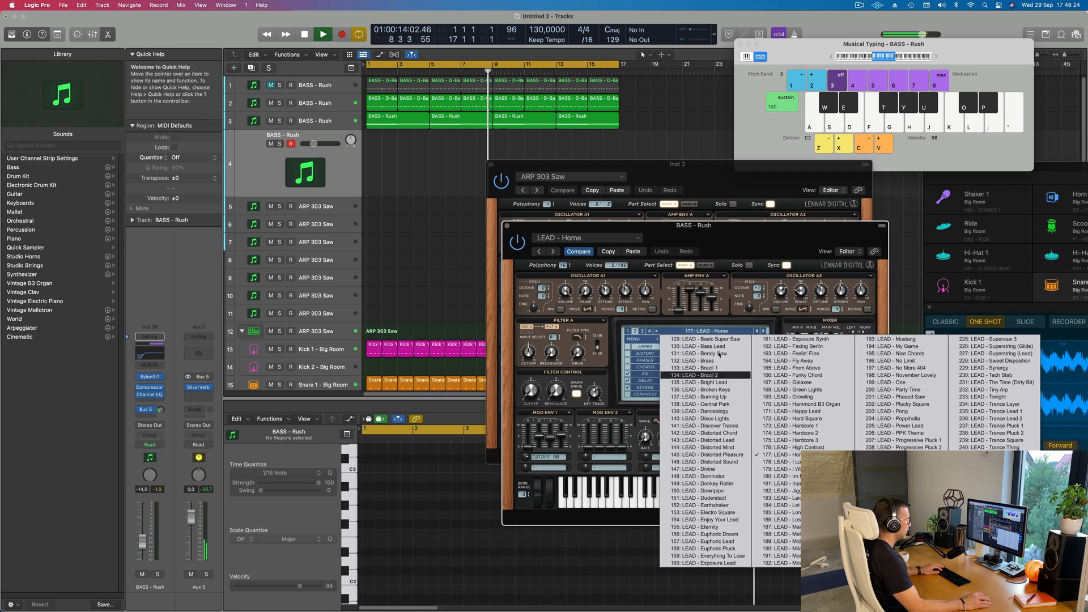
pyautogui.click(618, 323)
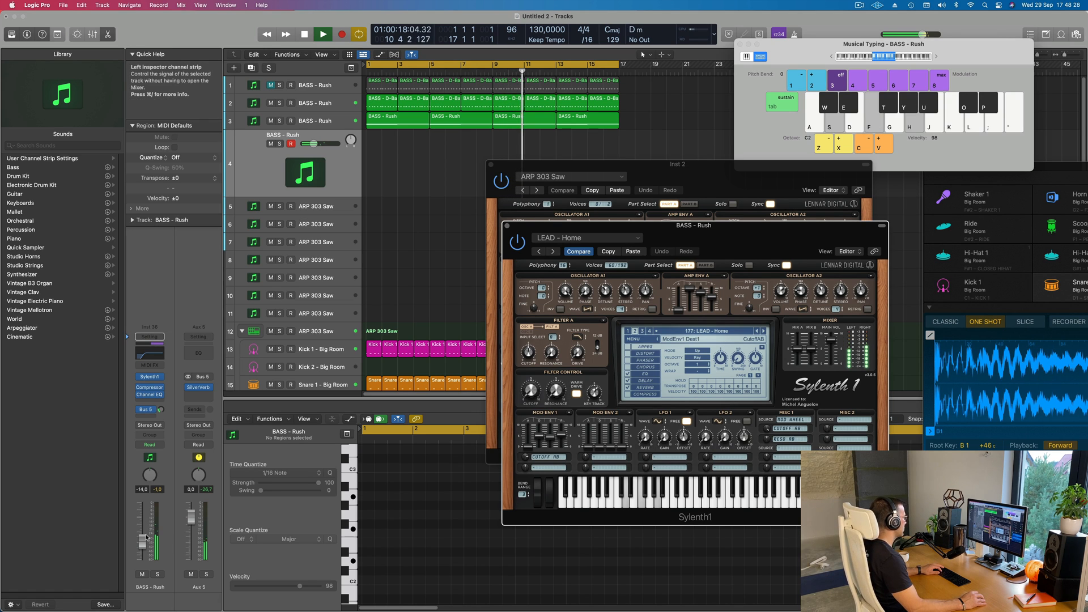
# - Set LEAD - Home's filter control cutoff to 0.927 and track 4's volume to -11.0 dB, testing with D minor chords
pyautogui.moveTo(146, 538); pyautogui.dragTo(146, 529)
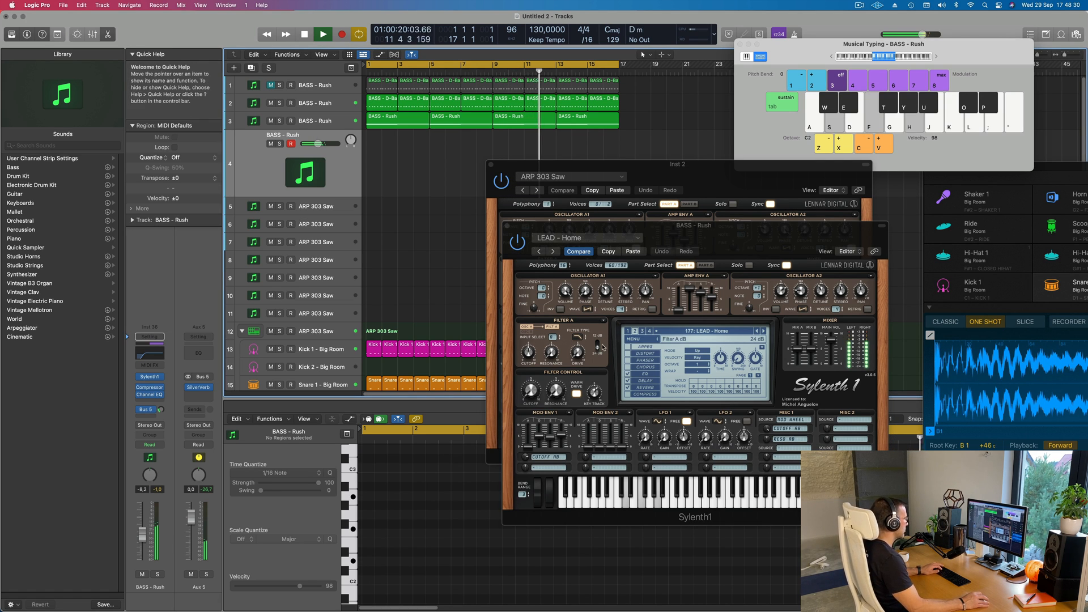
pyautogui.moveTo(529, 392); pyautogui.dragTo(530, 394)
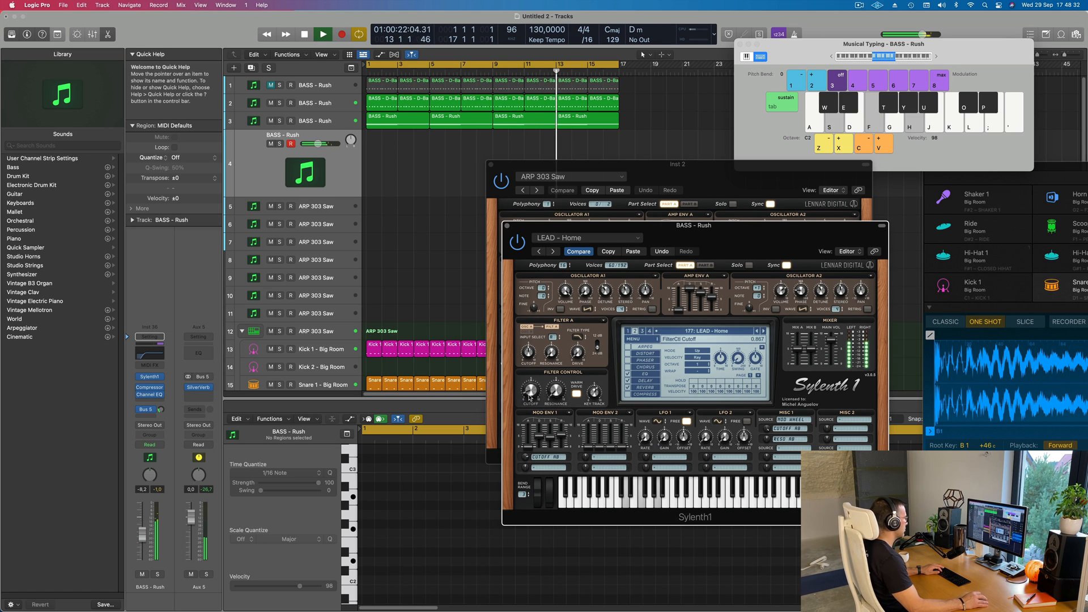
pyautogui.moveTo(140, 543); pyautogui.dragTo(141, 542)
pyautogui.press('s')
pyautogui.press('f')
pyautogui.press('h')
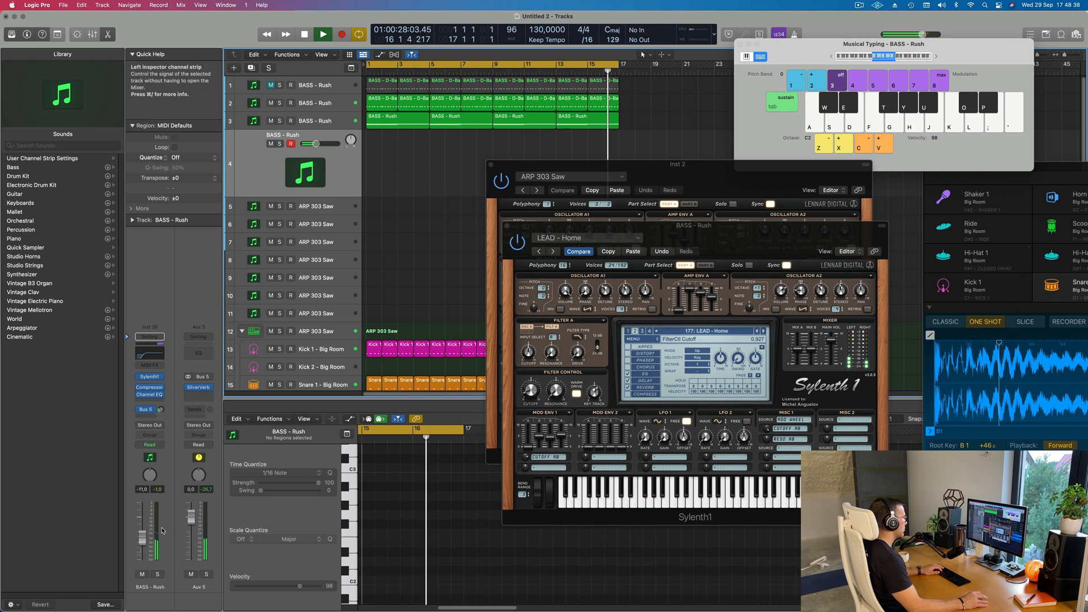
pyautogui.press('s')
pyautogui.press('f')
pyautogui.press('h')
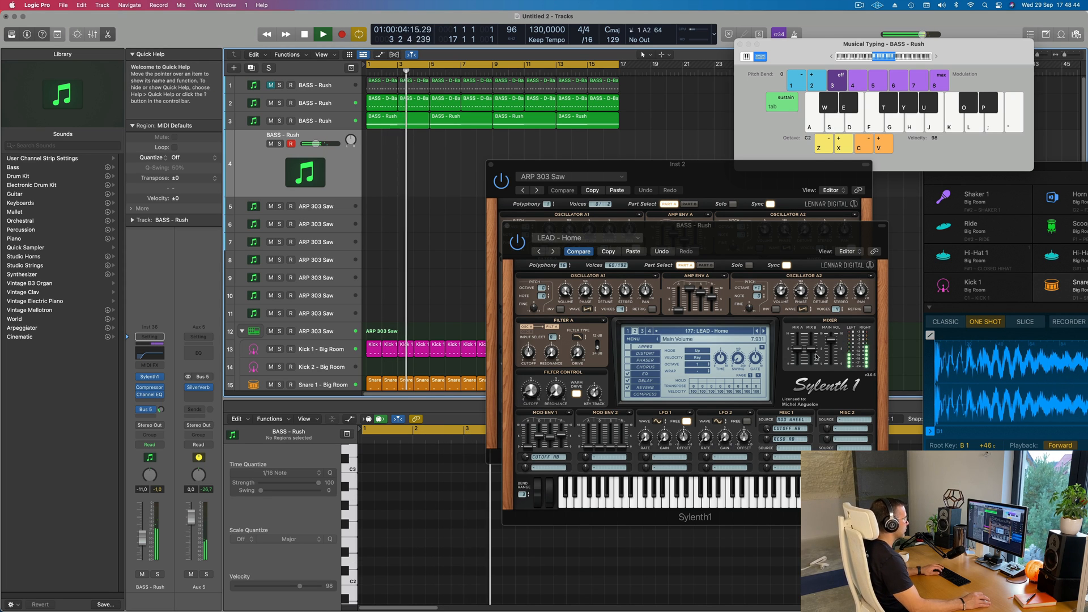
# - Load the LEAD - Basic Super Saw preset and advance past Bass Lead and Bendy Saw to LEAD - Brass
pyautogui.click(756, 331)
pyautogui.click(721, 332)
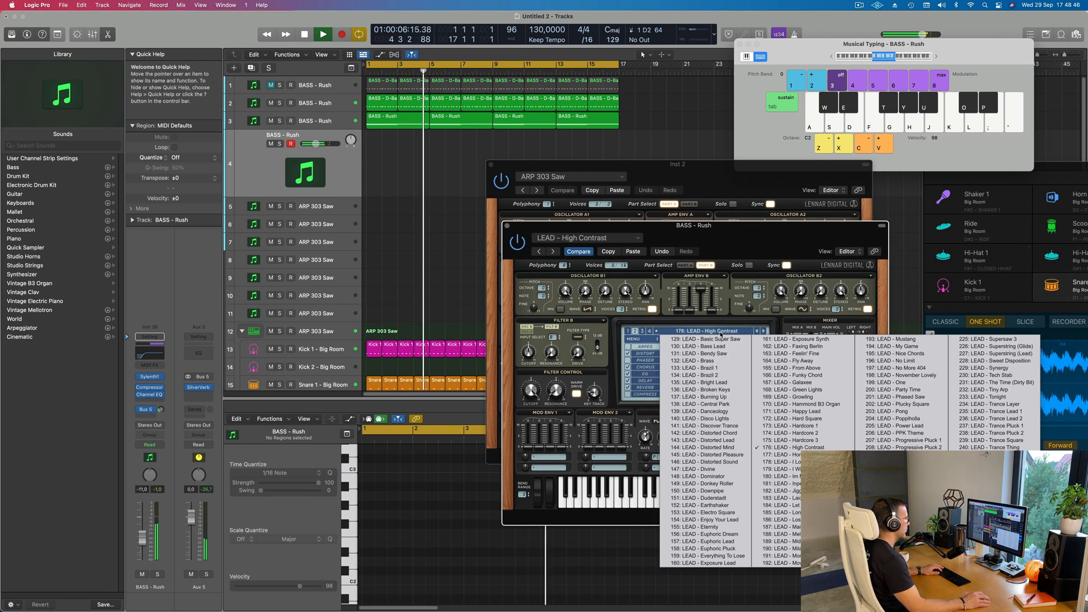
pyautogui.click(715, 339)
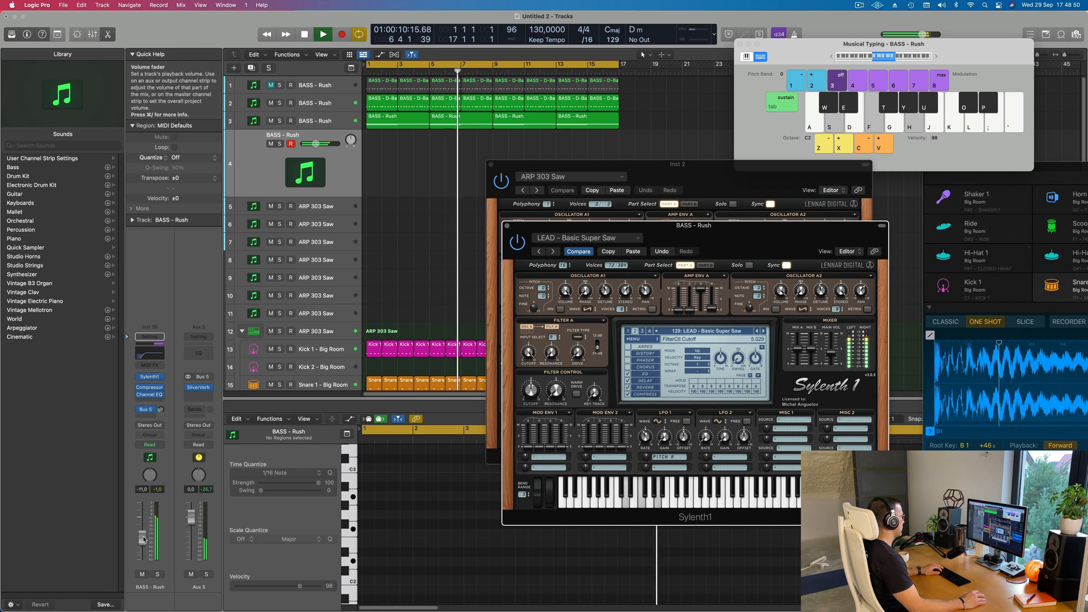
pyautogui.doubleClick(763, 333)
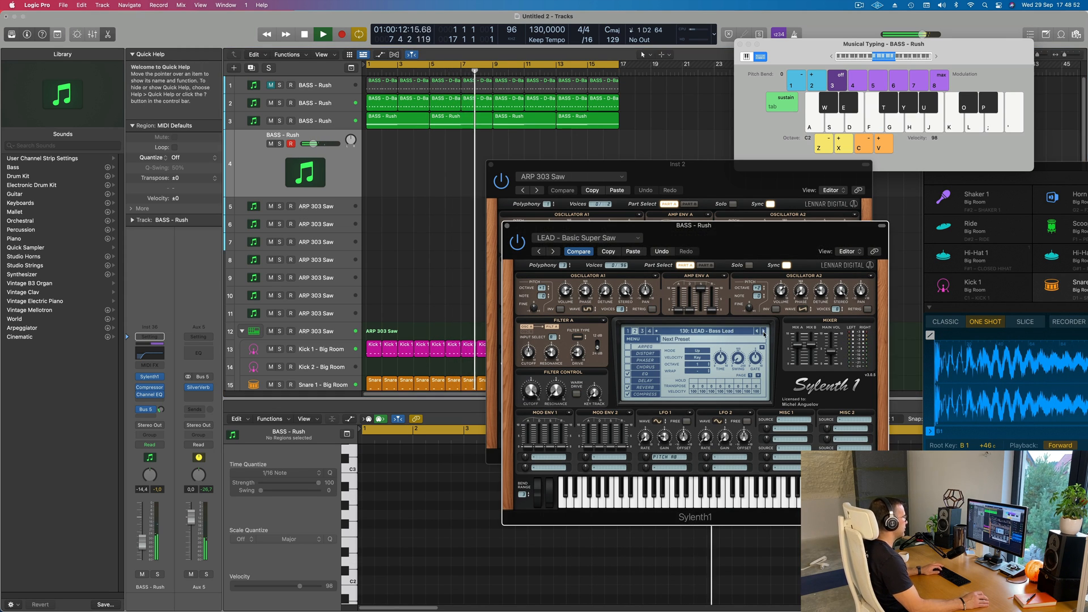
pyautogui.click(763, 333)
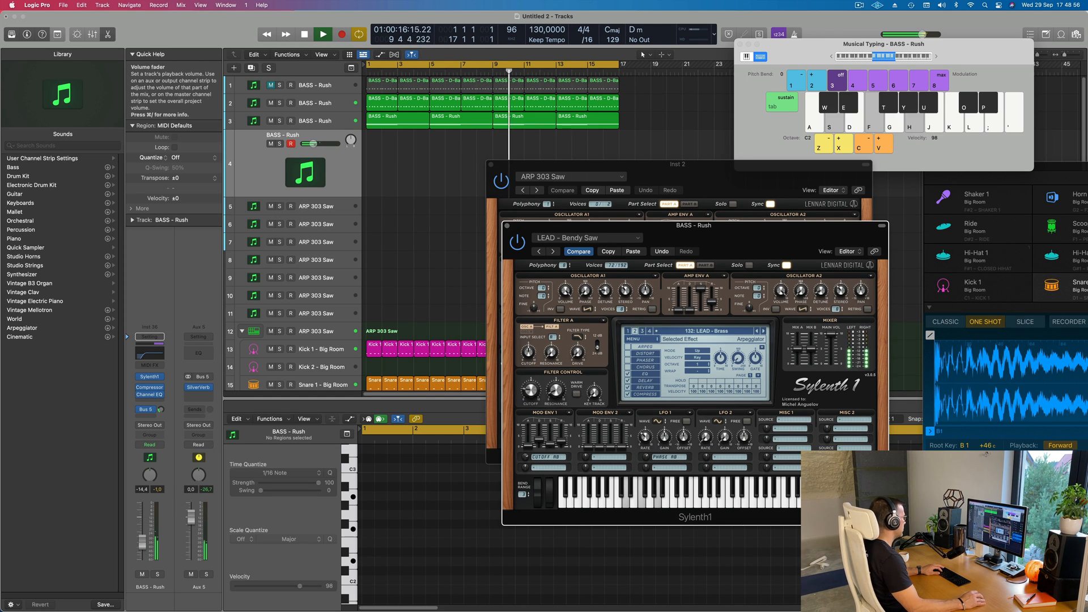
# - Set track 4's volume to -5.6 dB and LEAD - Brass's filter control cutoff to 2.312, testing with a D minor chord
pyautogui.moveTo(141, 548); pyautogui.dragTo(141, 540)
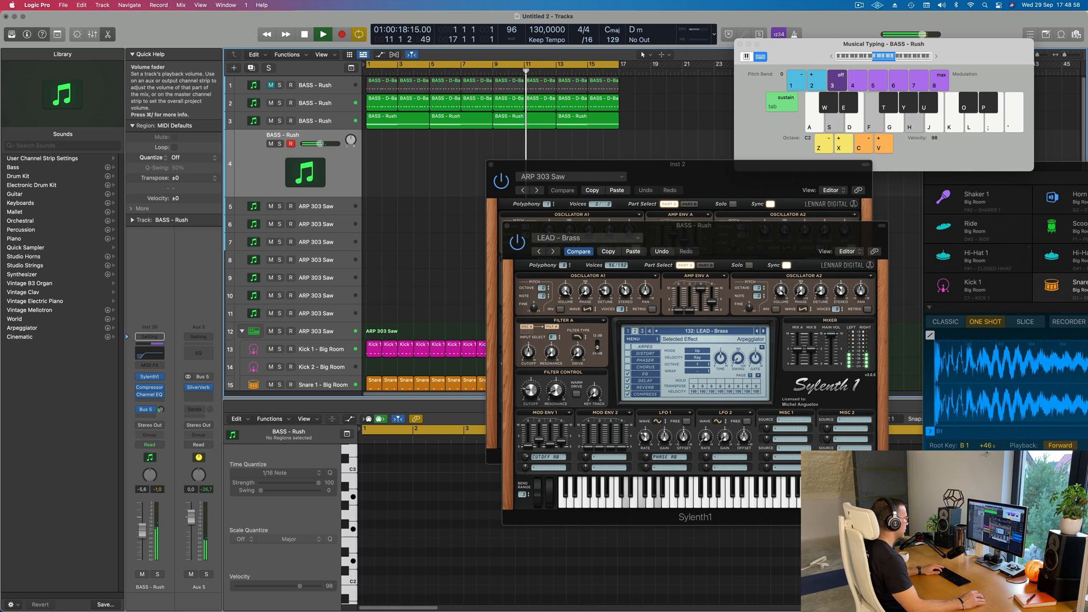
pyautogui.click(531, 390)
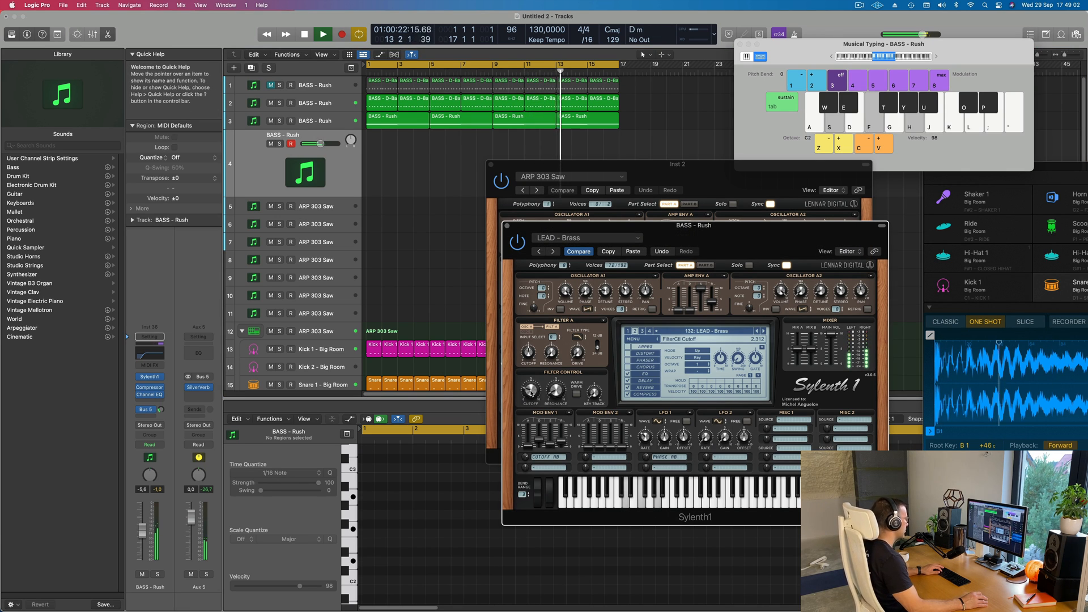
pyautogui.press('s')
pyautogui.press('f')
pyautogui.press('h')
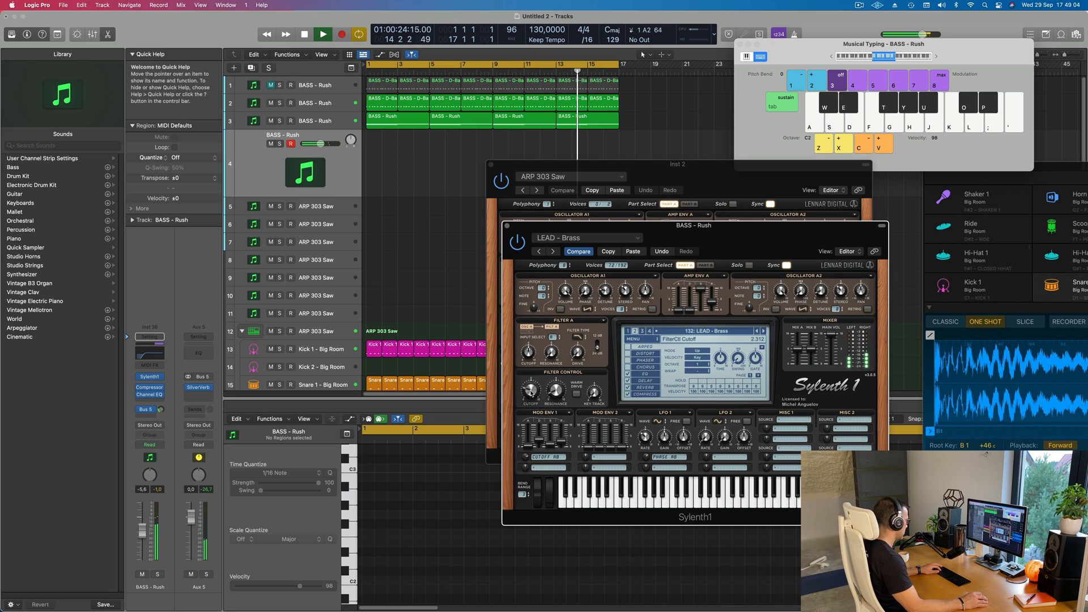
# - Improvise chord and melody variations across one octave on LEAD - Brass over the playing arrangement
pyautogui.press('a')
pyautogui.press('f')
pyautogui.press('g')
pyautogui.press('h')
pyautogui.press('s')
pyautogui.press('d')
pyautogui.press('f')
pyautogui.press('g')
pyautogui.press('j')
pyautogui.press('f')
pyautogui.press('g')
pyautogui.press('h')
pyautogui.press('k')
pyautogui.press('f')
pyautogui.press('h')
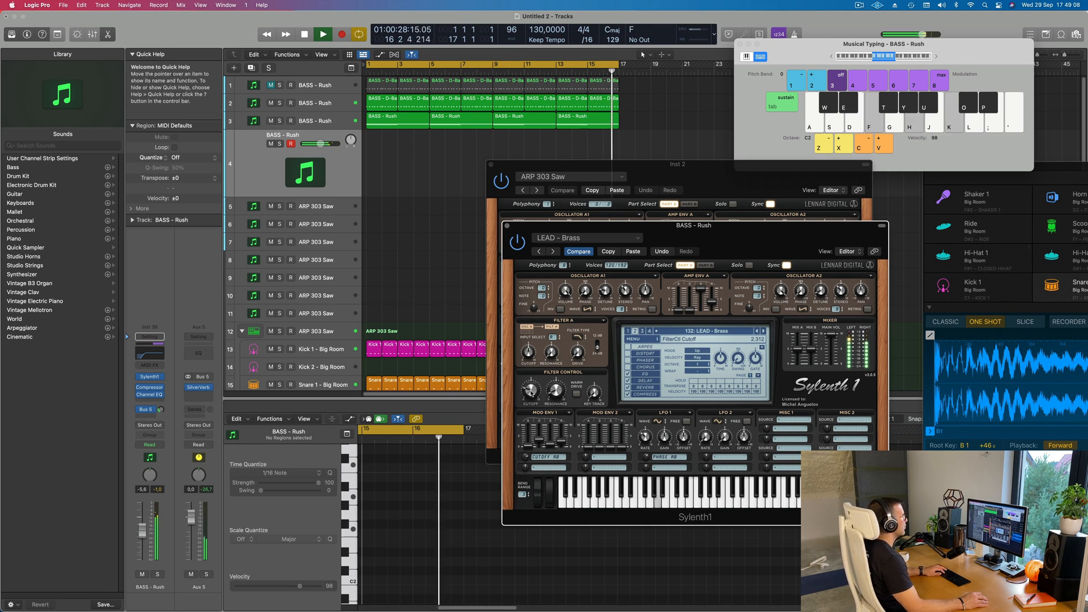
# - Rehearse D minor and C major chords on LEAD - Brass over the playing arrangement
pyautogui.press('s')
pyautogui.press('f')
pyautogui.press('h')
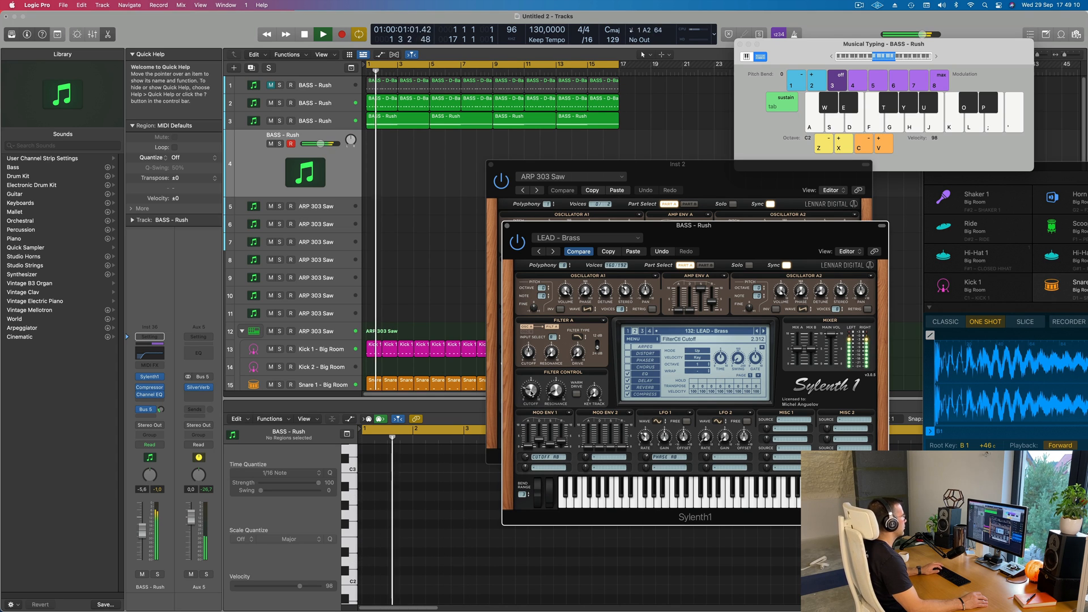
pyautogui.press('a')
pyautogui.press('d')
pyautogui.press('g')
pyautogui.press('s')
pyautogui.press('h')
pyautogui.press('f')
pyautogui.press('s')
pyautogui.press('f')
pyautogui.press('h')
# - Record a LEAD - Brass chord take on track 4 from bar 9 over the playing arrangement
pyautogui.press('r')
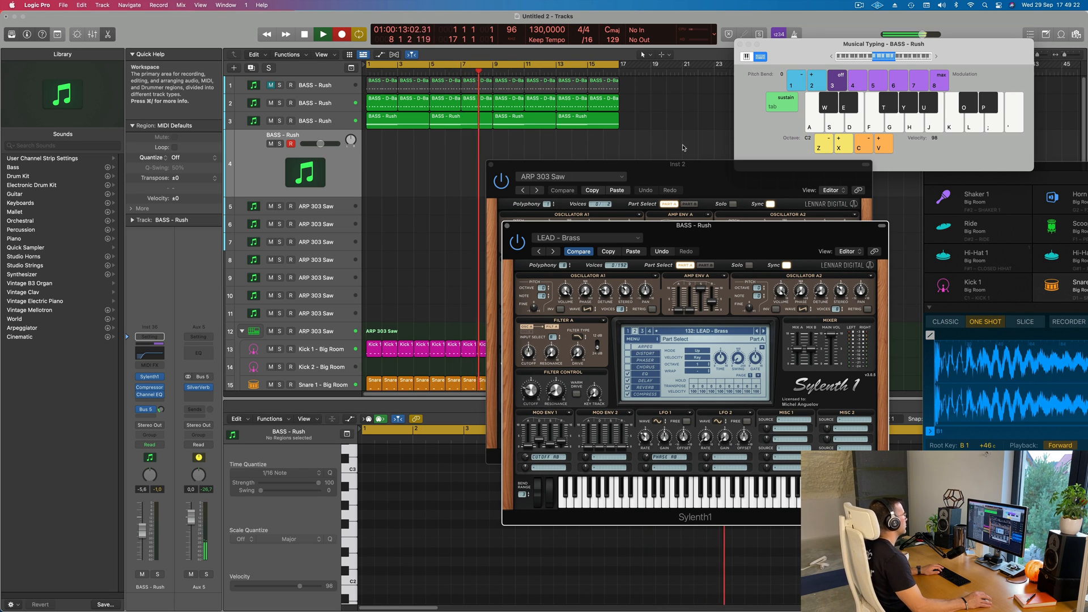
pyautogui.press('h')
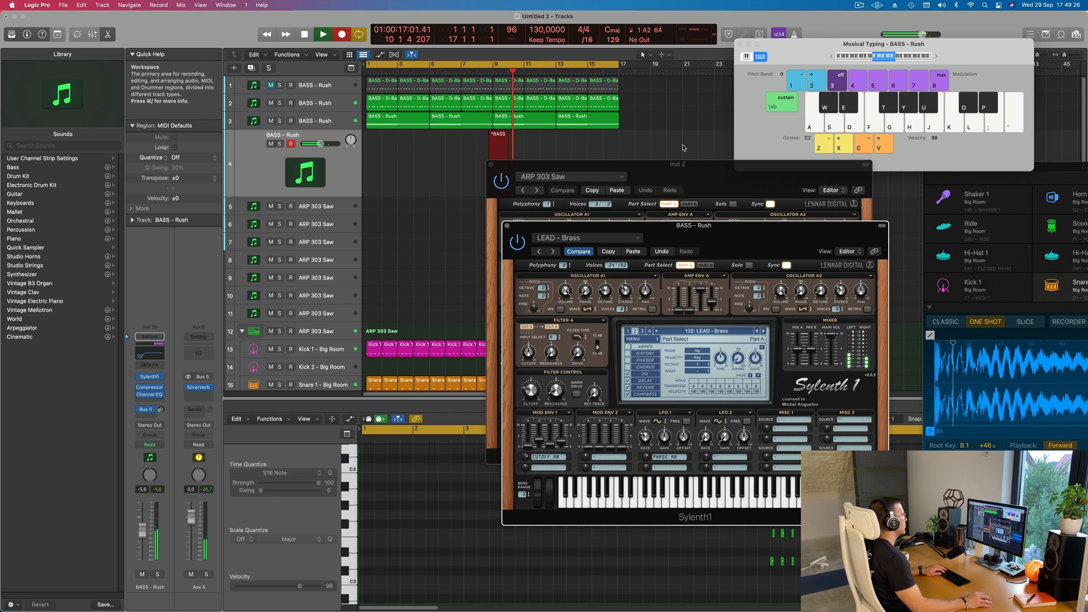
pyautogui.press('f')
pyautogui.press('h')
pyautogui.press('f')
pyautogui.press('k')
pyautogui.press('g')
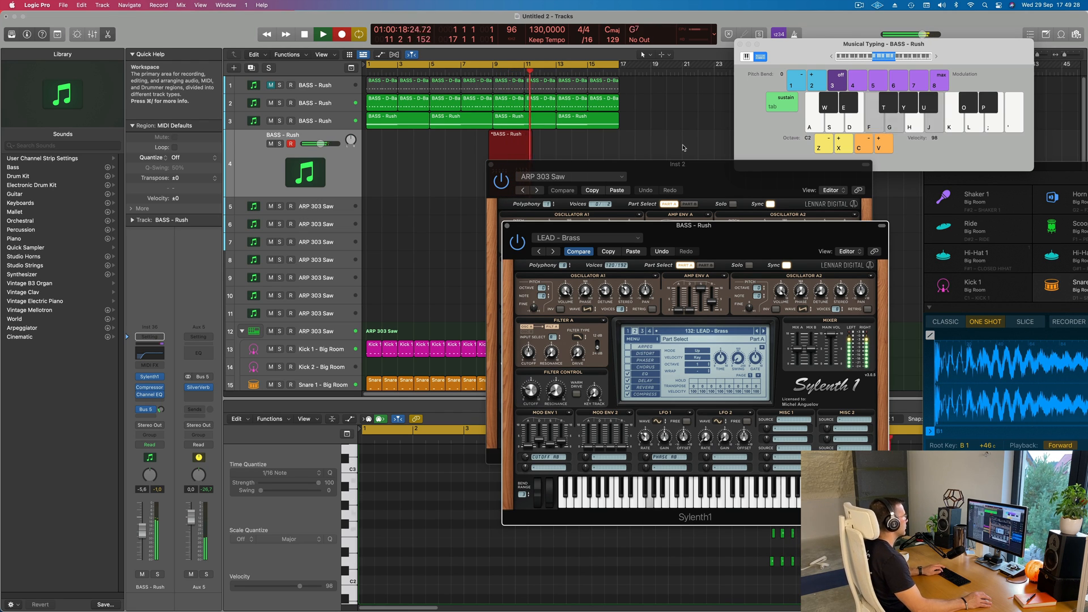
pyautogui.press('space')
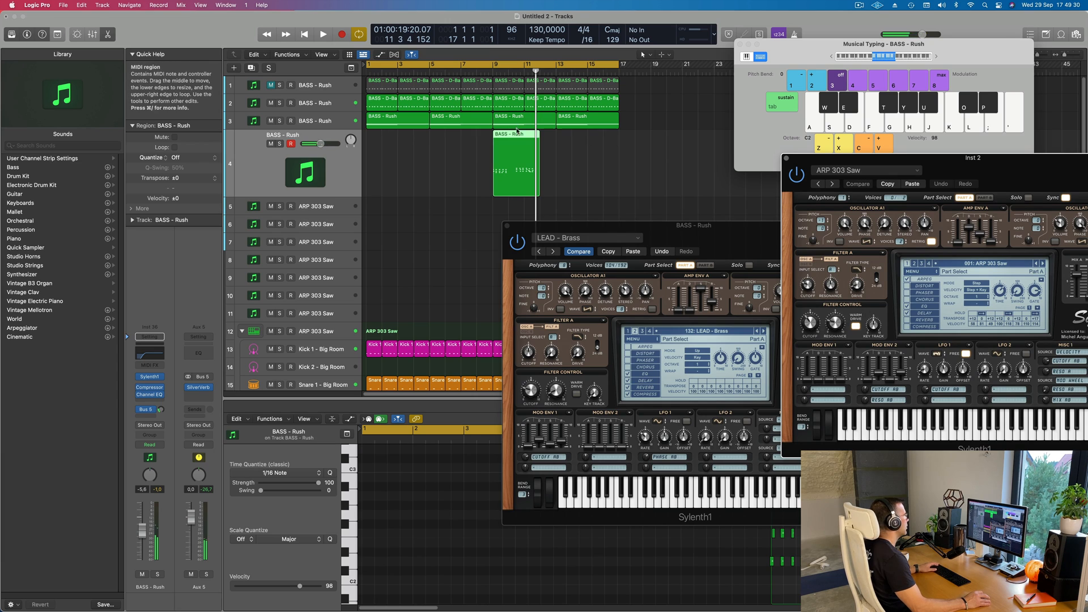
# - Move the recorded lead region to bar 1 and audition its notes in the Piano Roll
pyautogui.moveTo(506, 145); pyautogui.dragTo(379, 144)
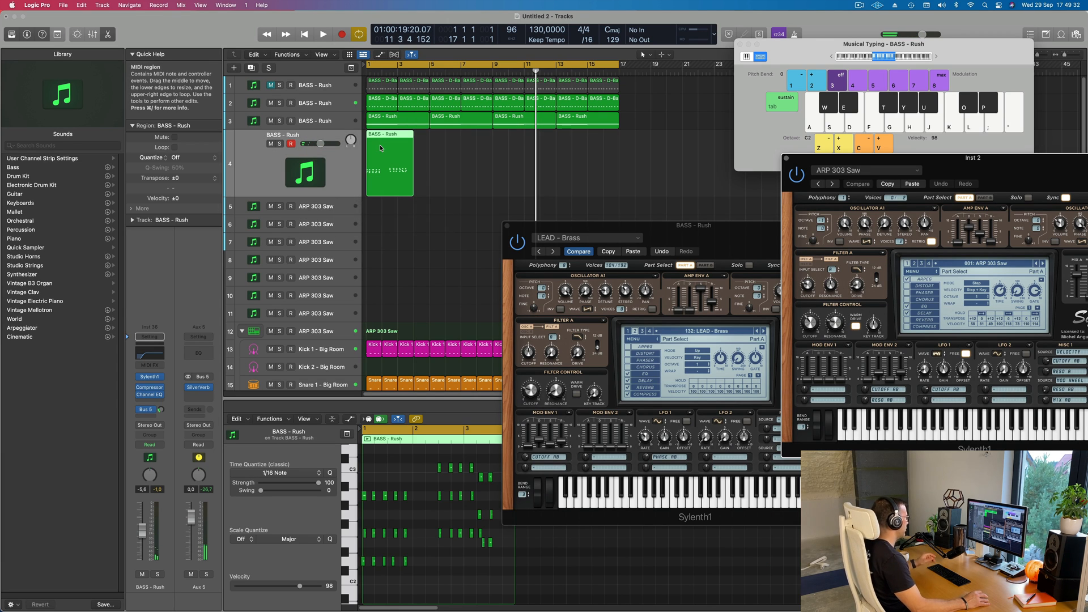
pyautogui.click(421, 493)
pyautogui.press('space')
pyautogui.scroll(2, 418, 472)
pyautogui.scroll(4, 419, 510)
pyautogui.hscroll(-3, 422, 512)
pyautogui.press('space')
pyautogui.click(373, 535)
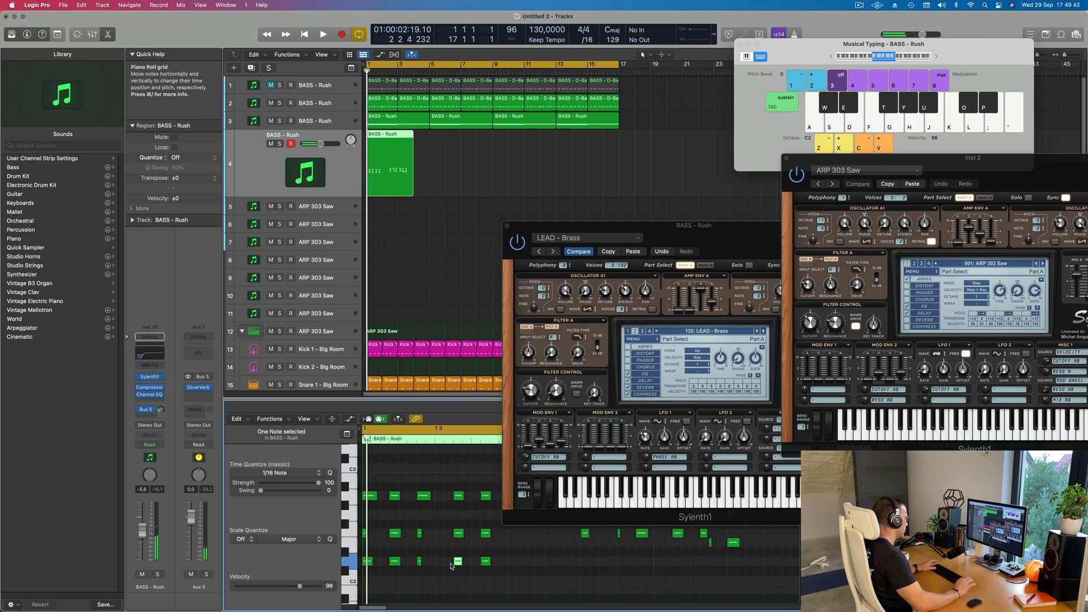
pyautogui.press('space')
pyautogui.press('space')
# - Move the LEAD - Brass synth window off the note grid and replay the recorded chords from bar 1
pyautogui.moveTo(697, 226); pyautogui.dragTo(967, 202)
pyautogui.scroll(-3, 501, 512)
pyautogui.scroll(2, 493, 510)
pyautogui.scroll(-3, 517, 505)
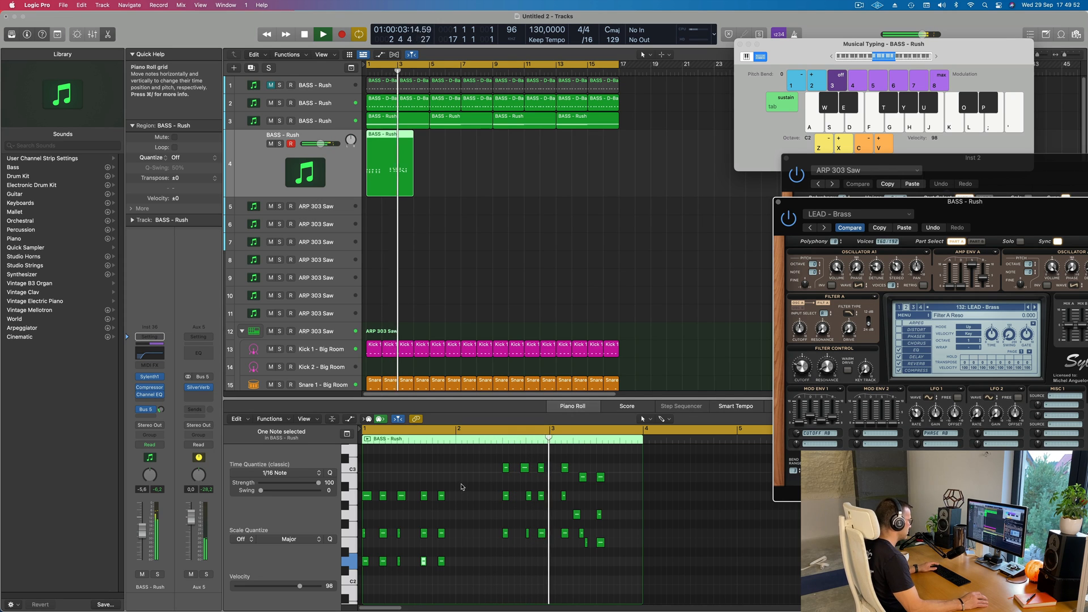
pyautogui.press('space')
pyautogui.press('space')
pyautogui.press('space')
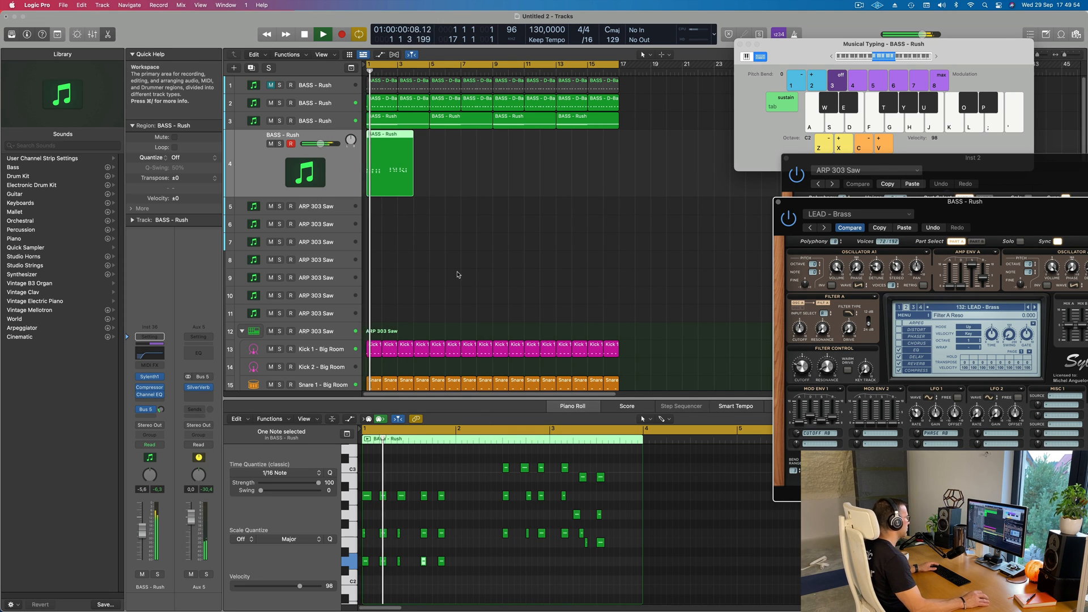
# - Delete the nine F chord notes at bar 2 of the lead region
pyautogui.moveTo(494, 461); pyautogui.dragTo(559, 549)
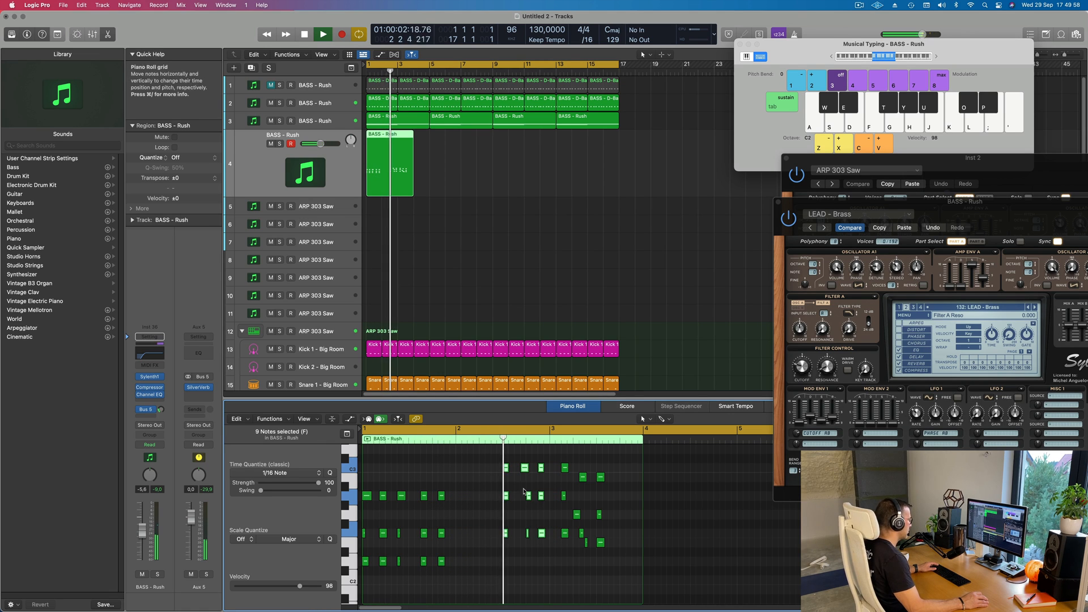
pyautogui.moveTo(506, 467); pyautogui.dragTo(459, 468)
pyautogui.scroll(4, 482, 549)
pyautogui.hscroll(1, 491, 542)
pyautogui.moveTo(559, 463); pyautogui.dragTo(464, 560)
pyautogui.press('Delete')
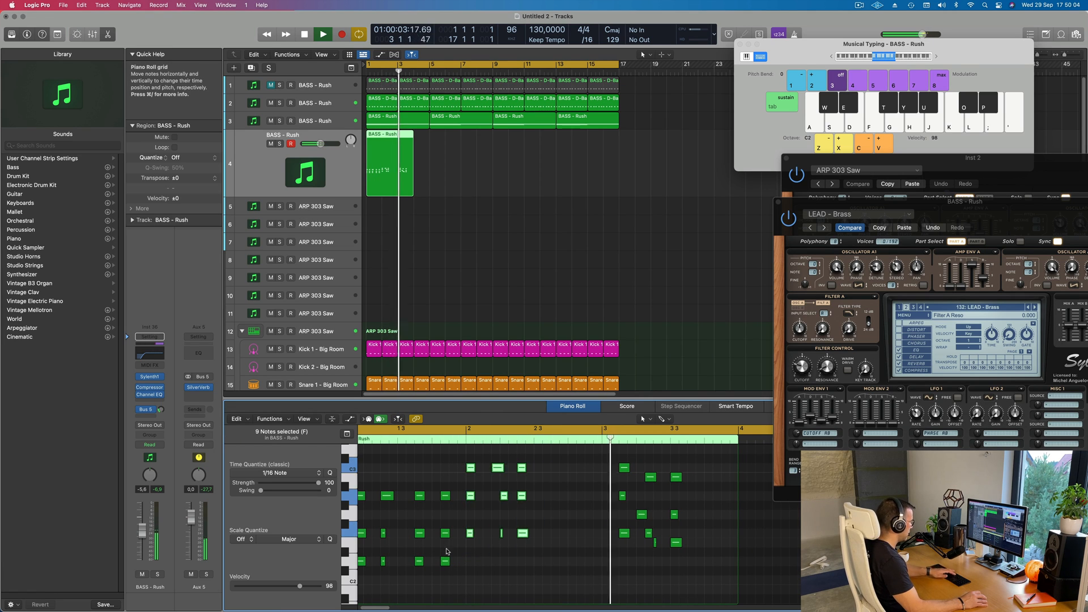
# - Copy the 15 D minor notes from bar 1 to bar 2, transposed up three semitones to start on F2
pyautogui.hscroll(-2, 464, 544)
pyautogui.moveTo(507, 473); pyautogui.dragTo(364, 594)
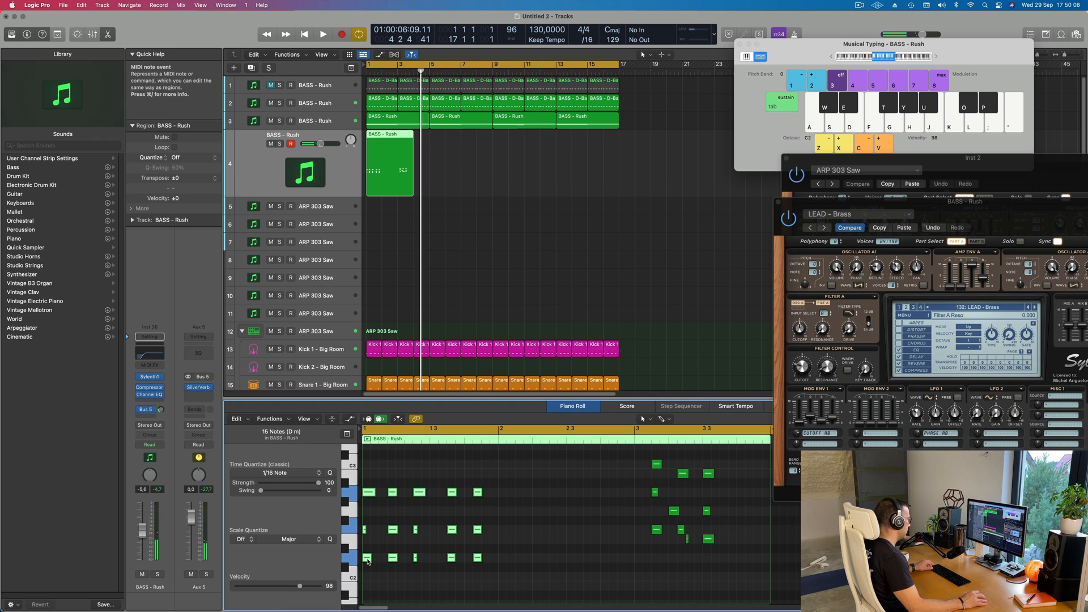
pyautogui.moveTo(367, 561); pyautogui.dragTo(508, 536)
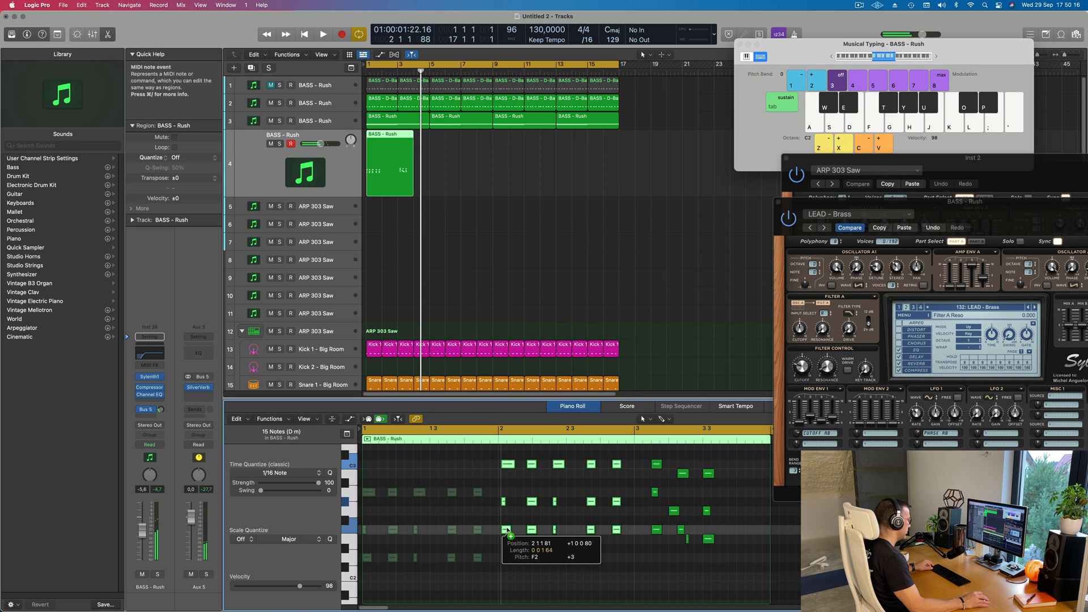
pyautogui.moveTo(509, 526); pyautogui.dragTo(509, 526)
# - Raise the middle row of the copied chords by one semitone and nudge all 15 copied notes earlier onto bar 2
pyautogui.moveTo(495, 486); pyautogui.dragTo(624, 513)
pyautogui.moveTo(504, 504); pyautogui.dragTo(608, 543)
pyautogui.moveTo(634, 458); pyautogui.dragTo(506, 535)
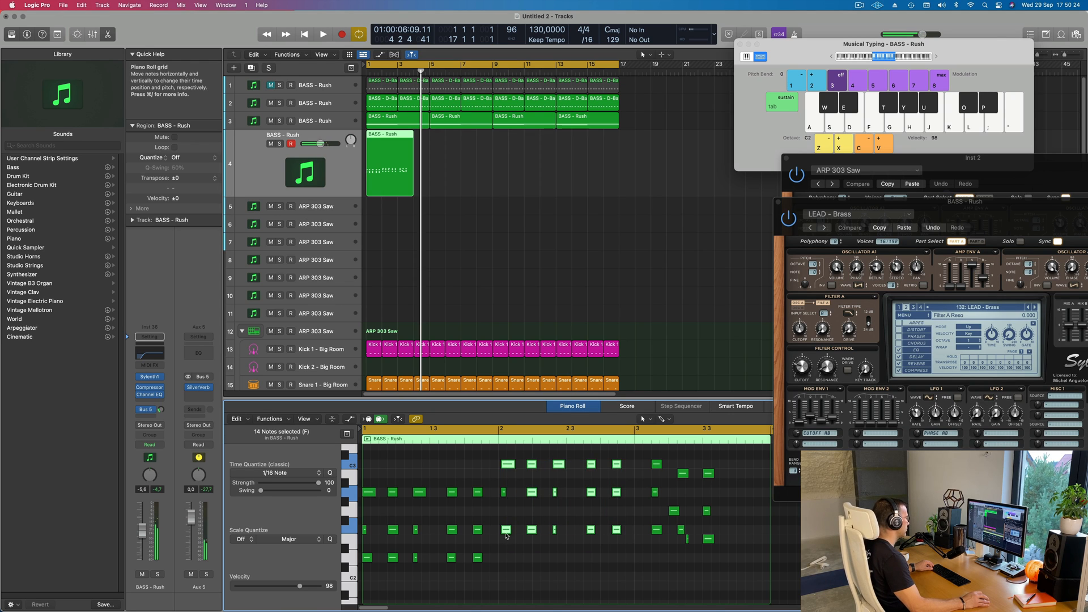
pyautogui.moveTo(503, 458); pyautogui.dragTo(637, 551)
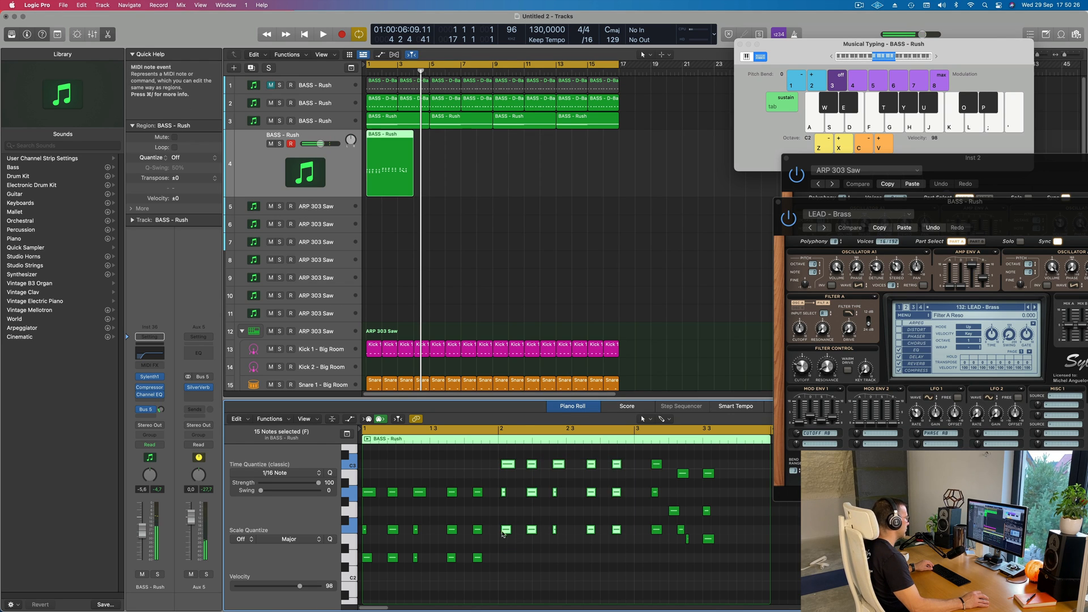
pyautogui.moveTo(506, 531); pyautogui.dragTo(501, 533)
# - Quantize all 40 notes of the lead region to 1/16 notes and play the chord pattern from bar 1
pyautogui.press('super+a')
pyautogui.press('space')
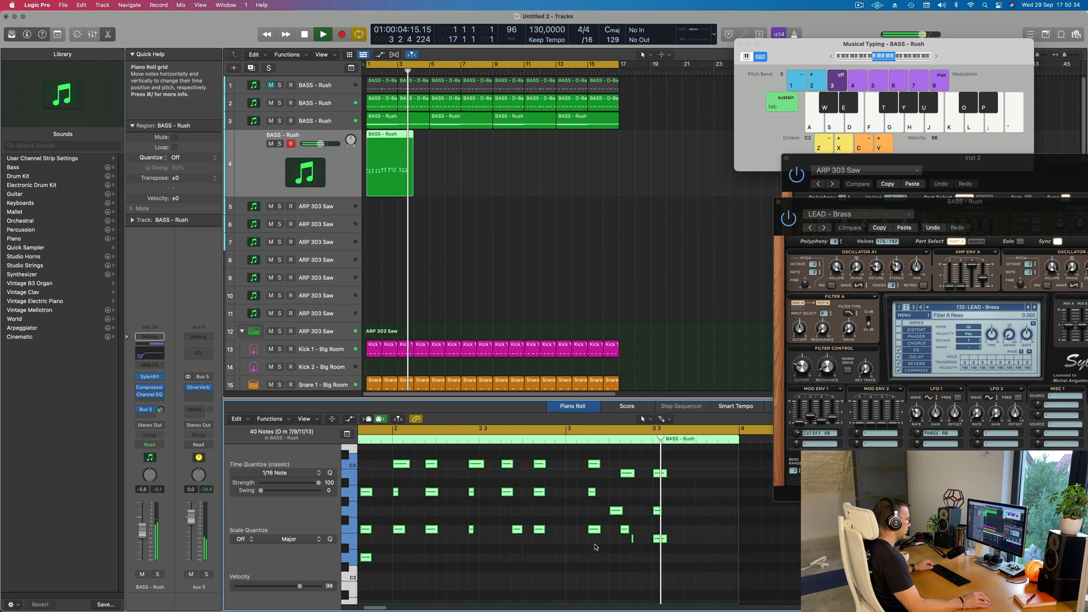
pyautogui.press('space')
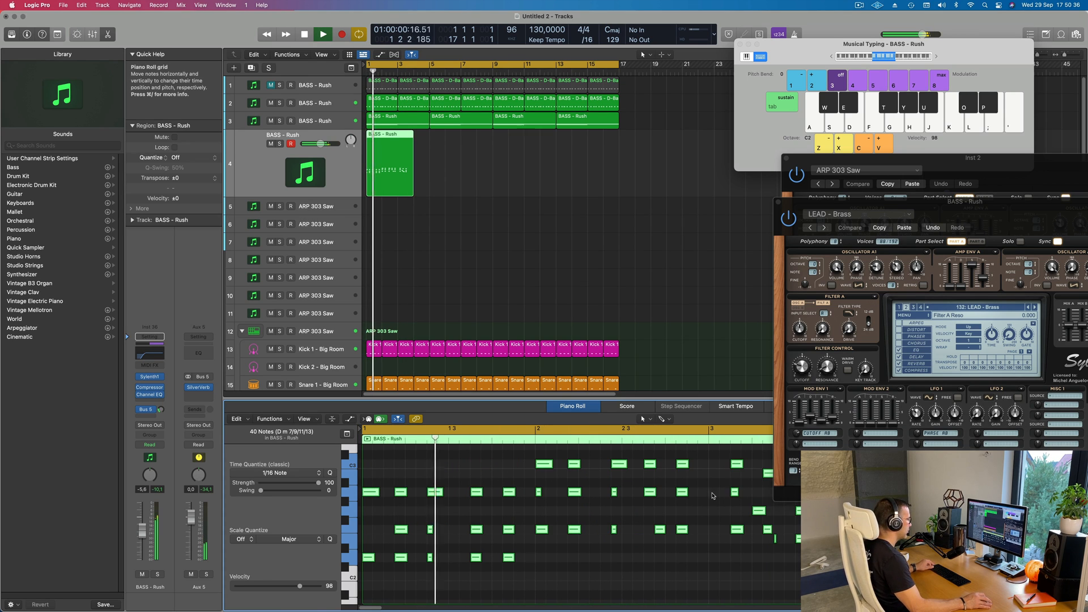
pyautogui.hscroll(-2, 680, 489)
pyautogui.press('space')
# - Remove the first chord in bar 3, align the notes of the following chord, and shift the six E minor notes to bar 3's start
pyautogui.moveTo(660, 460); pyautogui.dragTo(687, 550)
pyautogui.moveTo(705, 477); pyautogui.dragTo(697, 477)
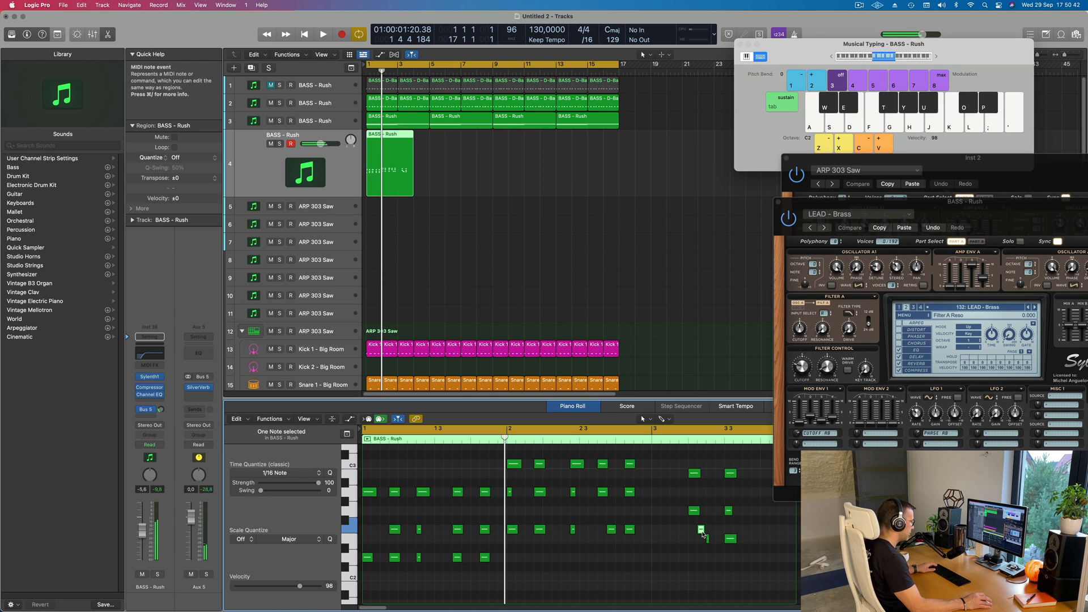
pyautogui.moveTo(708, 542); pyautogui.dragTo(693, 540)
pyautogui.moveTo(682, 469); pyautogui.dragTo(735, 546)
pyautogui.moveTo(695, 475); pyautogui.dragTo(658, 476)
# - Play the edited chord pattern repeatedly and check the timing of the E minor chords in bar 3
pyautogui.press('space')
pyautogui.scroll(-4, 509, 498)
pyautogui.hscroll(2, 513, 499)
pyautogui.scroll(3, 497, 503)
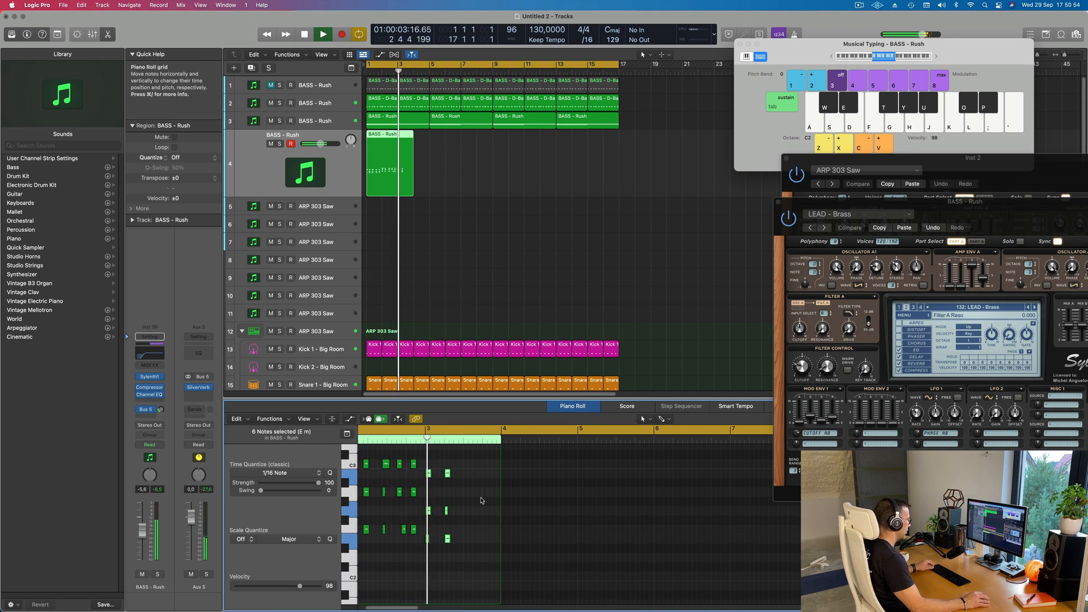
pyautogui.hscroll(-2, 482, 500)
pyautogui.press('Return')
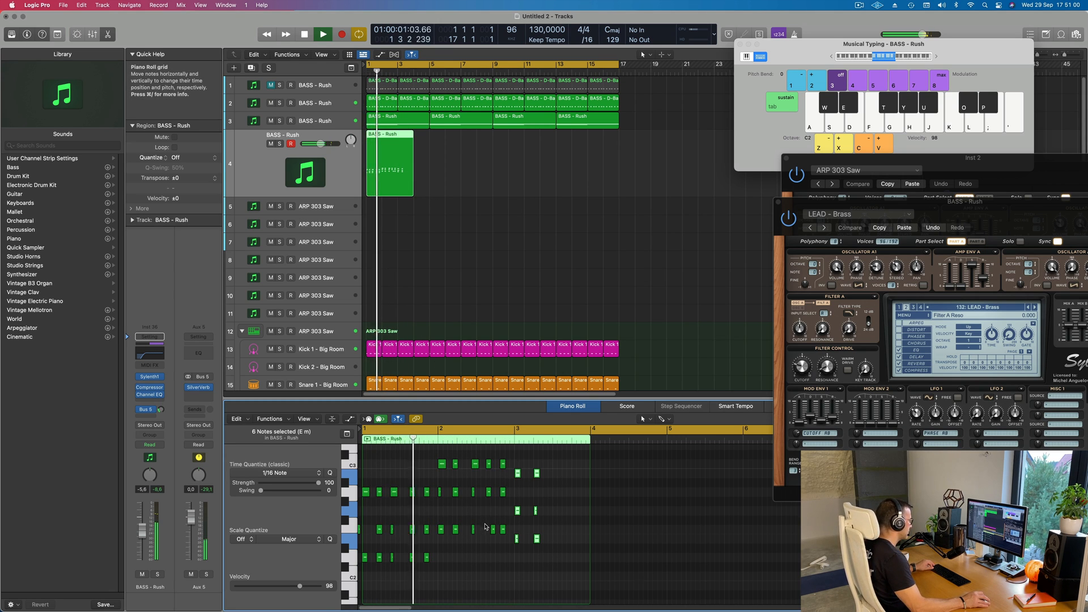
pyautogui.click(503, 549)
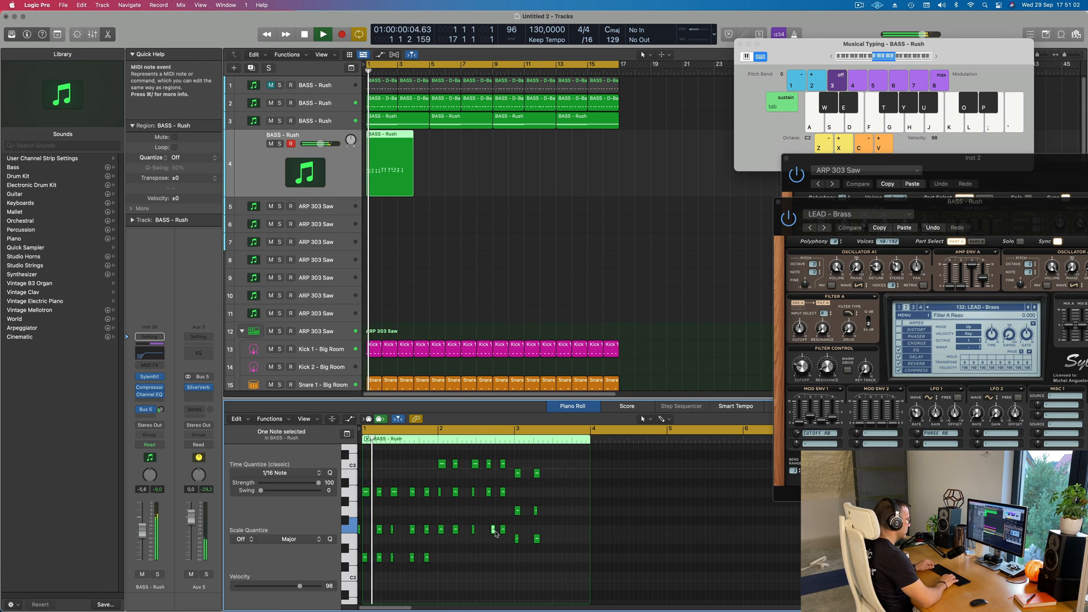
pyautogui.hscroll(1, 497, 535)
pyautogui.hscroll(-1, 494, 537)
pyautogui.scroll(-1, 495, 545)
pyautogui.scroll(1, 499, 548)
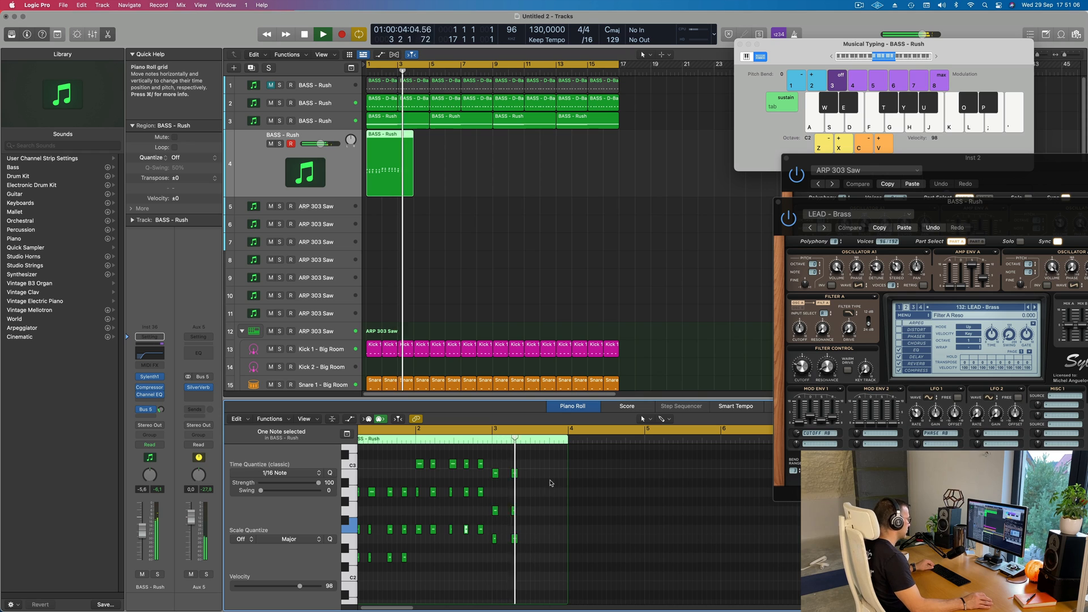
pyautogui.press('space')
# - Move the second E minor chord in bar 3 slightly earlier and restore the F2 note of bar 1's first chord
pyautogui.moveTo(553, 466); pyautogui.dragTo(535, 560)
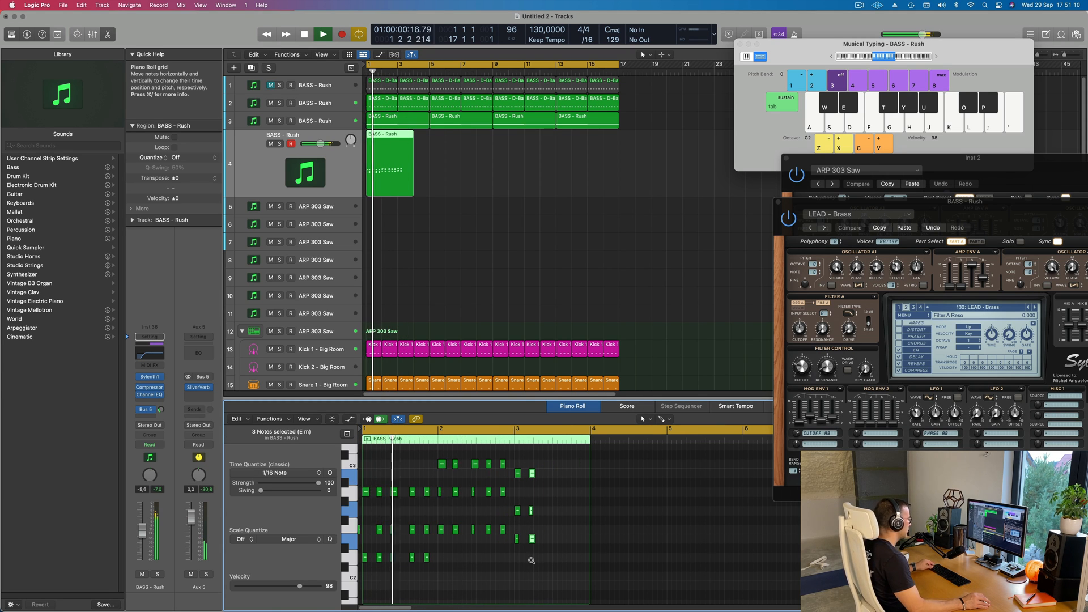
pyautogui.scroll(5, 532, 560)
pyautogui.hscroll(-3, 543, 564)
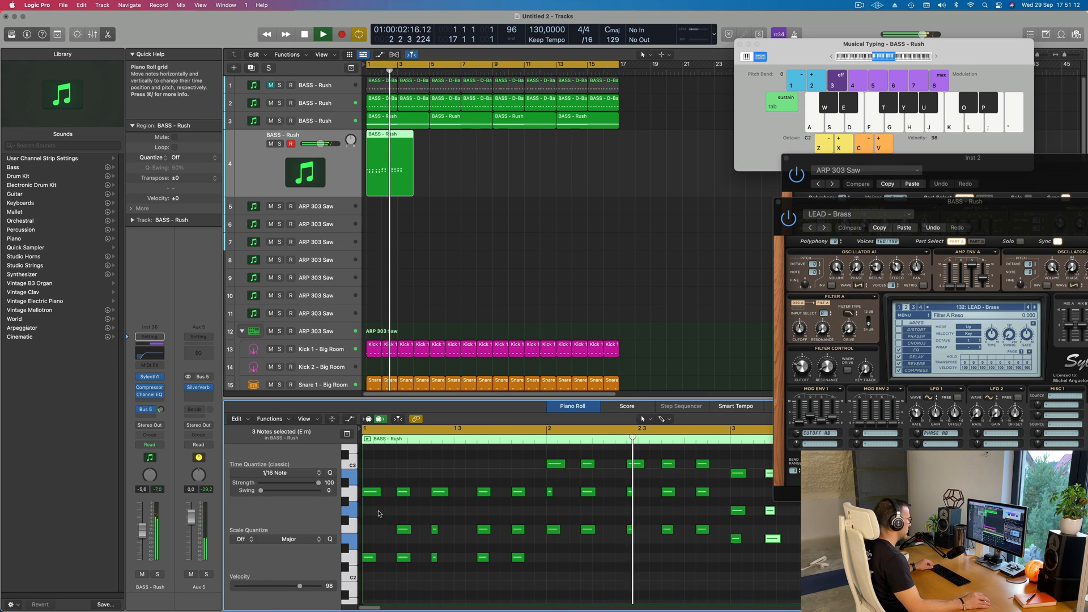
pyautogui.moveTo(370, 493); pyautogui.dragTo(369, 534)
pyautogui.press('super+z')
# - Replay the corrected chord pattern and delete the lead region from track 4
pyautogui.press('space')
pyautogui.scroll(-5, 370, 535)
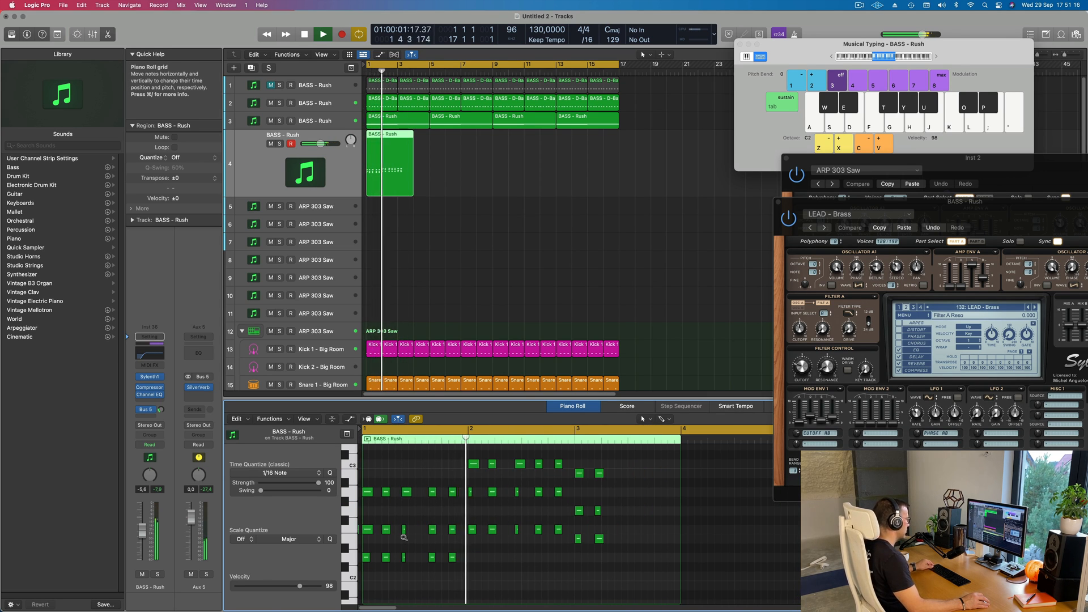
pyautogui.scroll(-4, 404, 538)
pyautogui.press('space')
pyautogui.press('space')
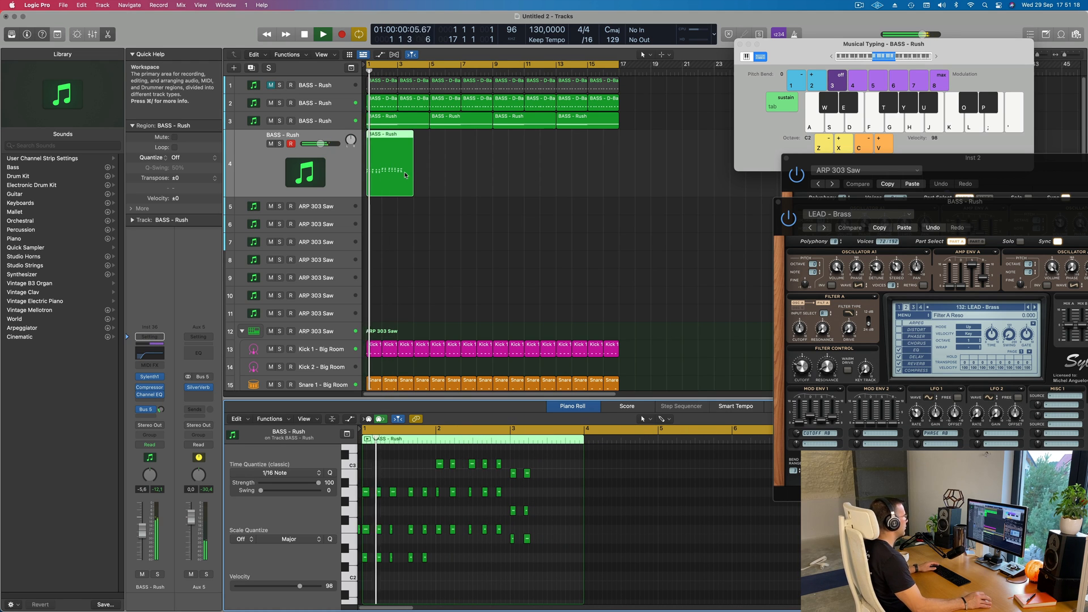
pyautogui.press('Delete')
# - Raise track 4's Bus 5 send and set its volume to -3.8 dB while testing a repeated note on LEAD - Brass
pyautogui.moveTo(976, 211); pyautogui.dragTo(732, 101)
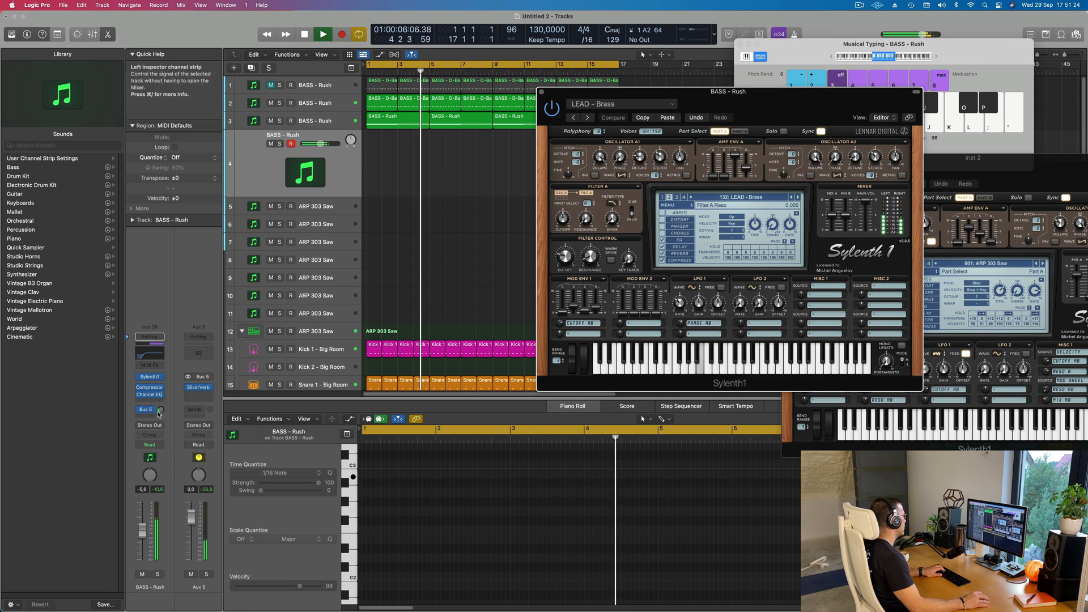
pyautogui.moveTo(161, 411); pyautogui.dragTo(162, 409)
pyautogui.press('k')
pyautogui.press('k')
pyautogui.press('k')
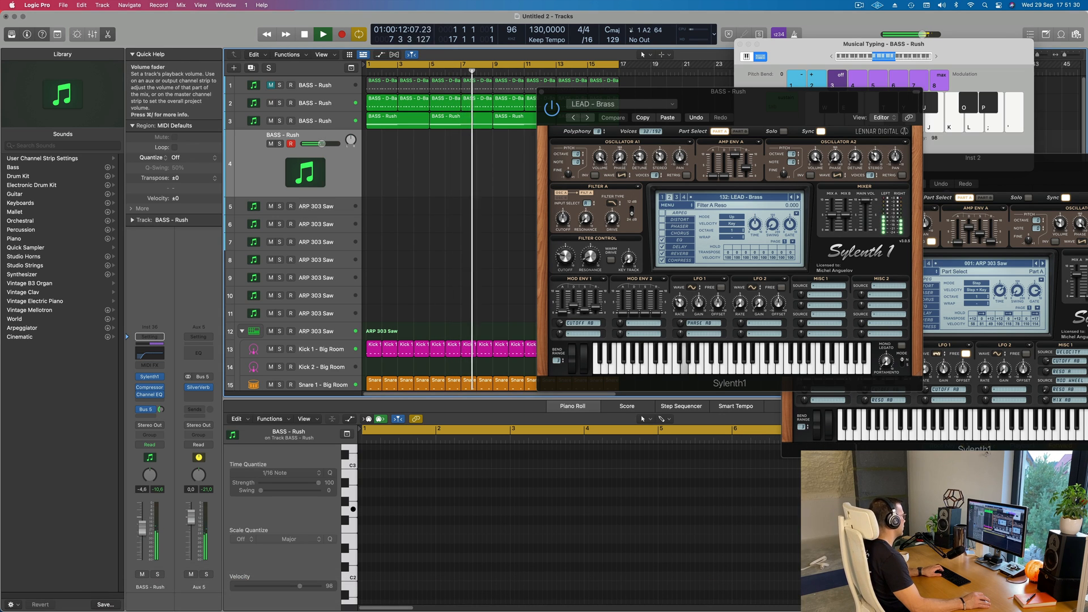
# - Load the LEAD - Brazil 1 preset on track 4 and move the synth window to uncover the arrangement
pyautogui.click(800, 198)
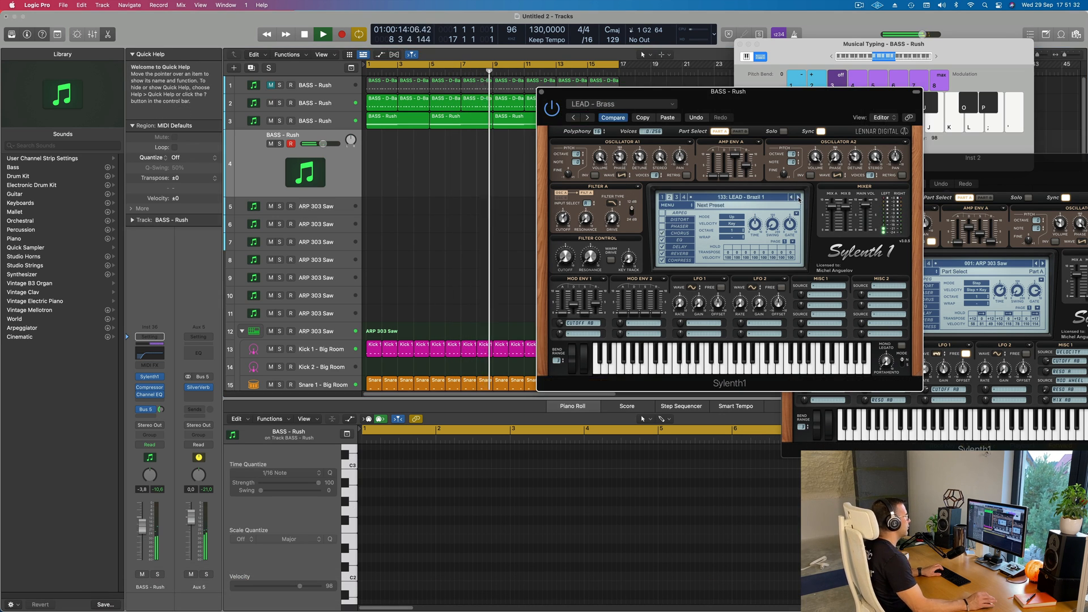
pyautogui.click(757, 199)
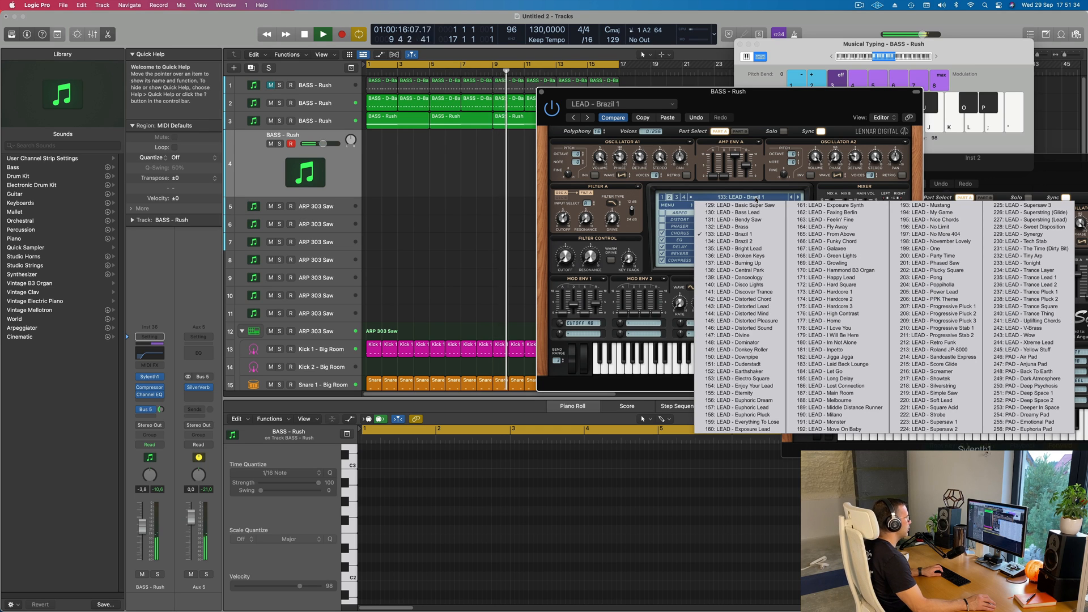
pyautogui.click(749, 233)
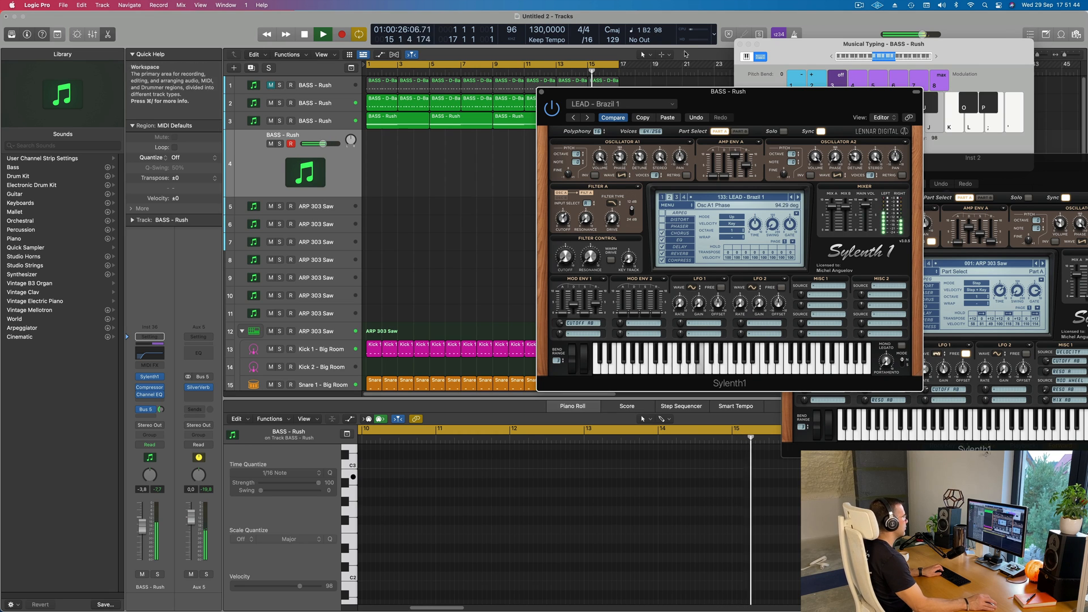
pyautogui.moveTo(567, 91); pyautogui.dragTo(605, 122)
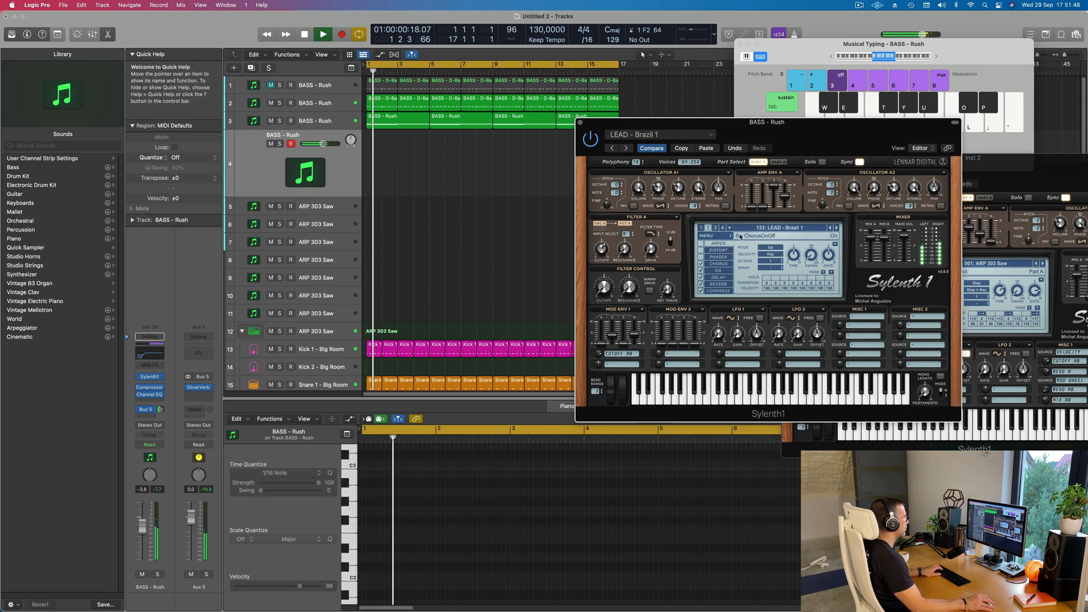
# - Advance through the lead presets from LEAD - Brazil 2 past Broken Keys and Central Park to LEAD - Danceology
pyautogui.click(837, 228)
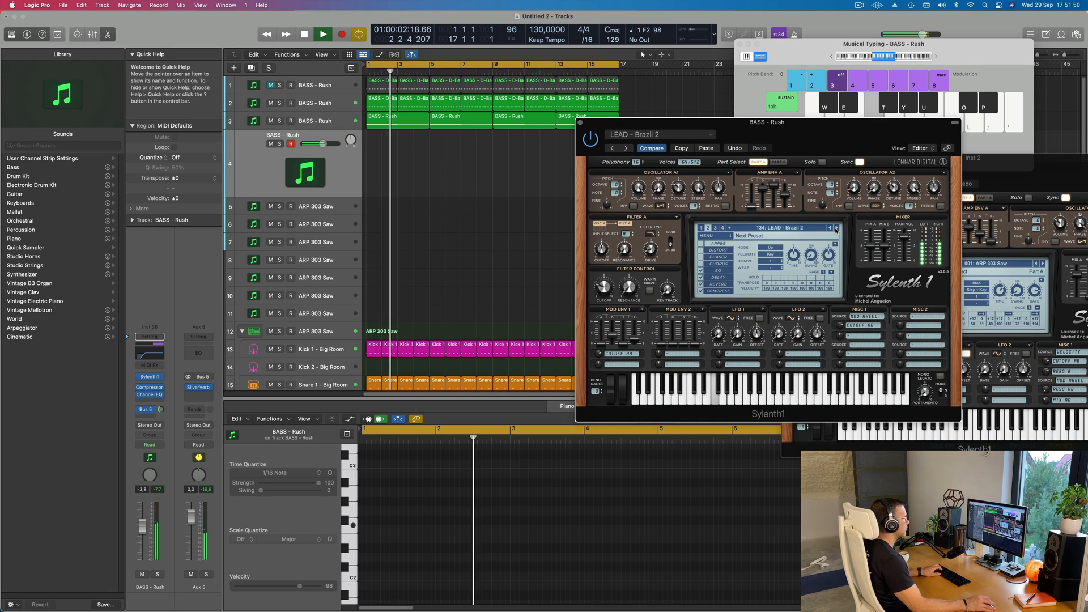
pyautogui.click(837, 228)
pyautogui.click(837, 228)
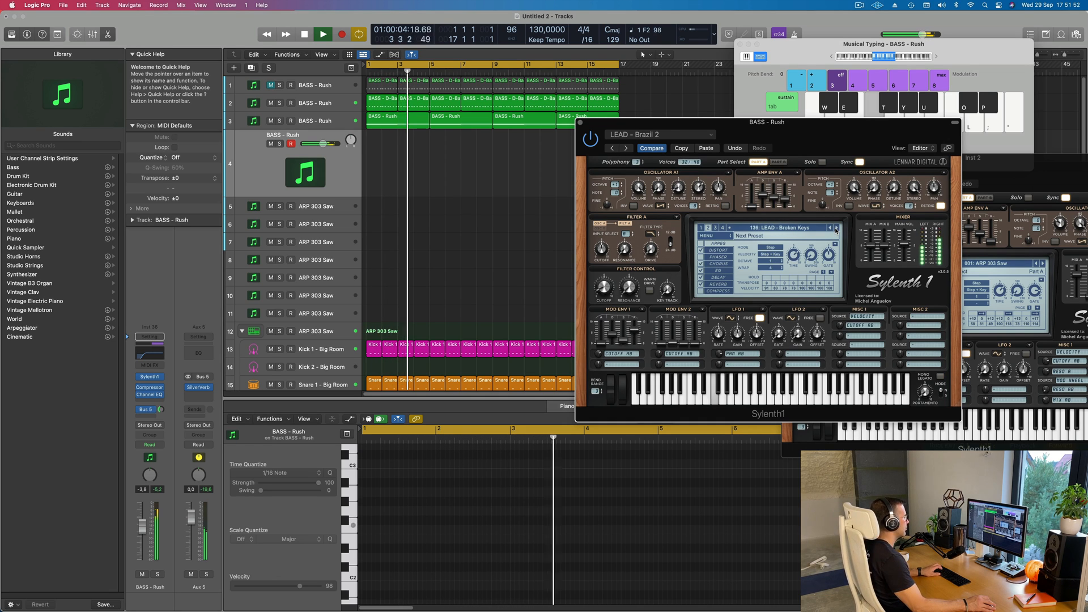
pyautogui.click(837, 228)
pyautogui.click(836, 228)
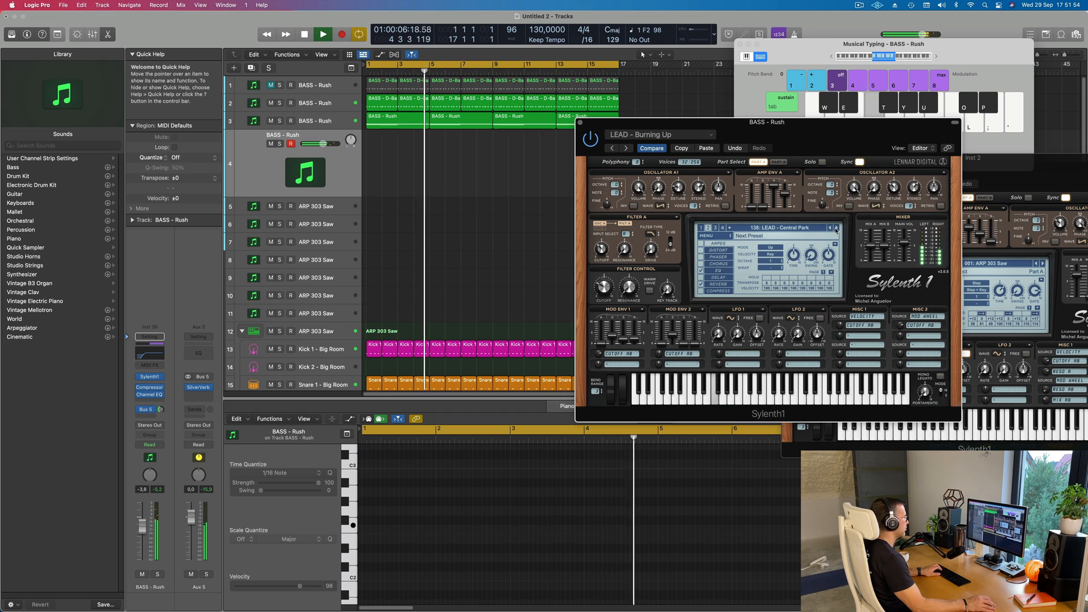
pyautogui.click(837, 228)
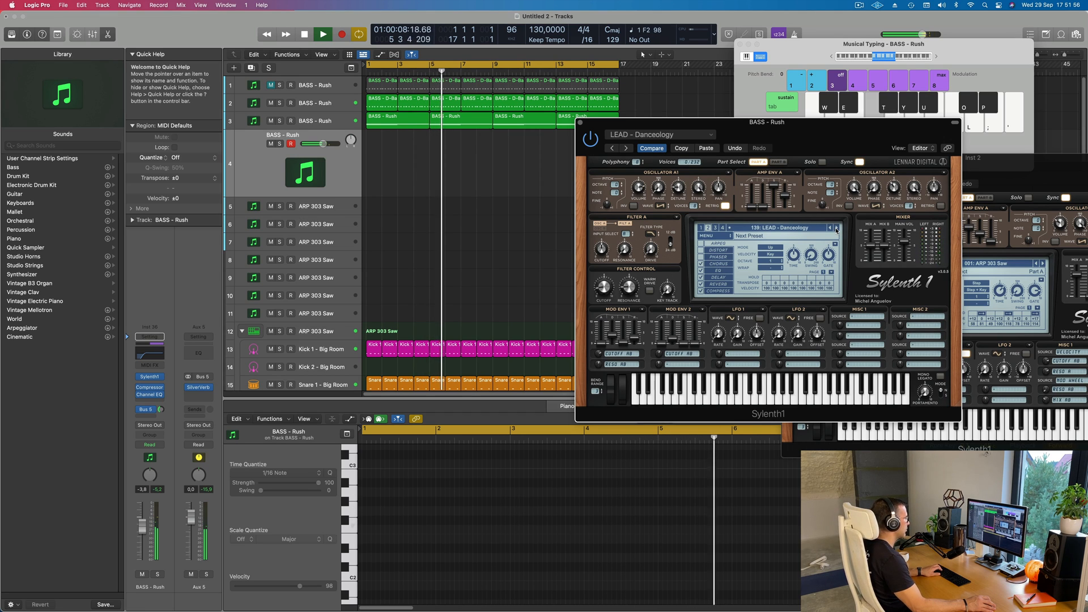
# - Advance through the lead presets on track 4 past LEAD - Discover Trance and Distorted Chord to LEAD - Divine
pyautogui.click(836, 228)
pyautogui.click(836, 227)
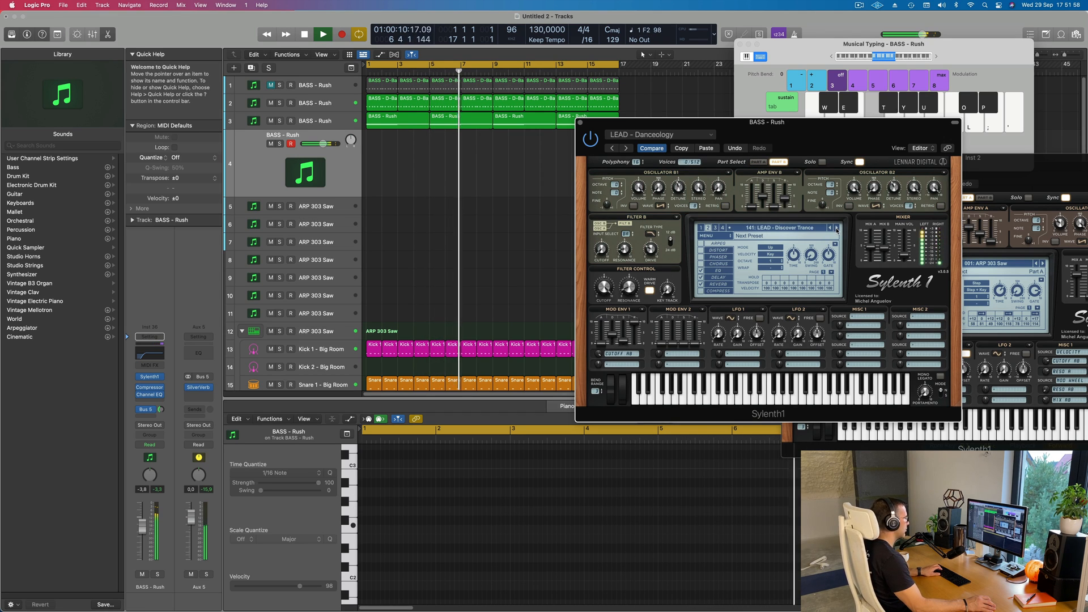
pyautogui.click(837, 228)
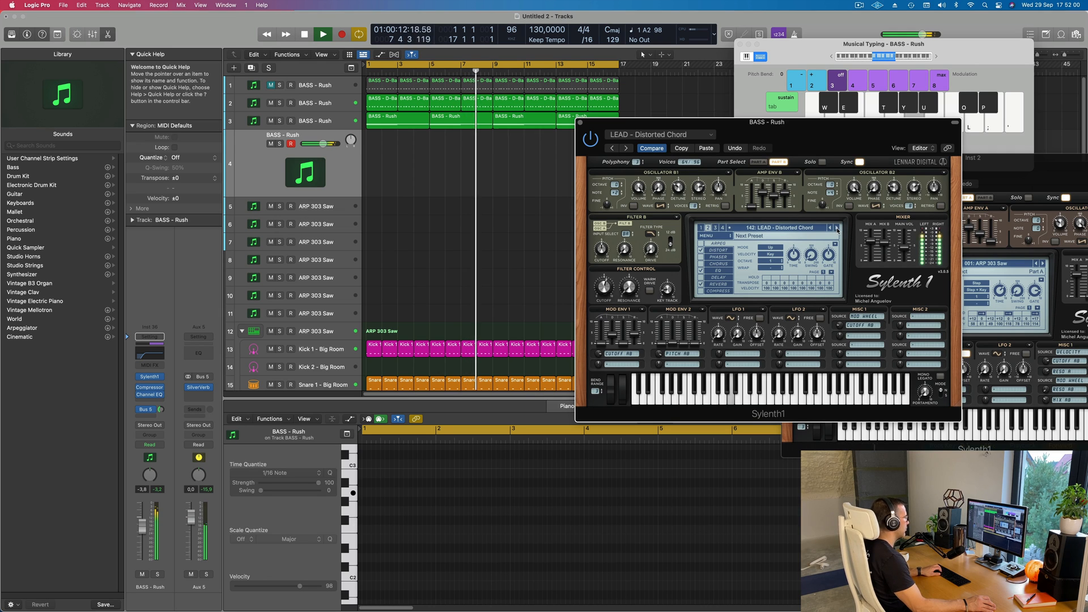
pyautogui.click(837, 228)
pyautogui.click(837, 228)
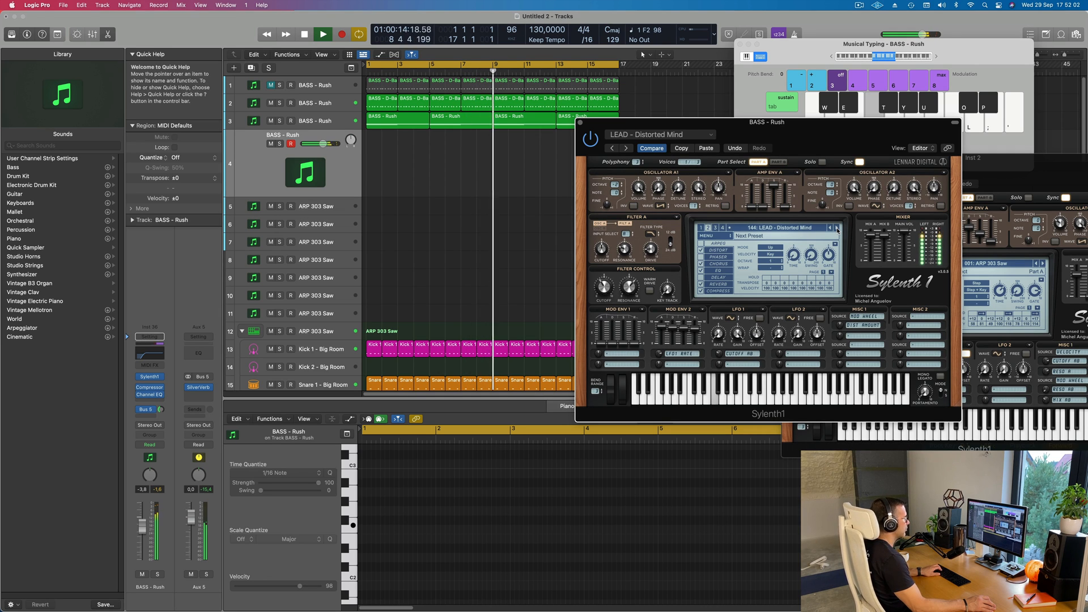
pyautogui.click(836, 228)
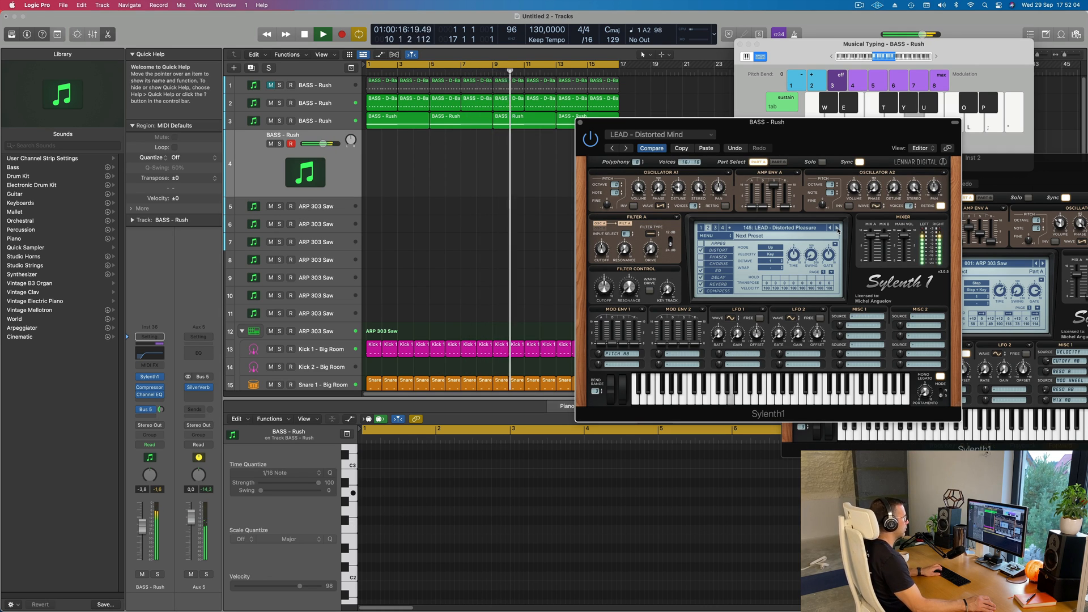
pyautogui.click(836, 228)
pyautogui.click(836, 228)
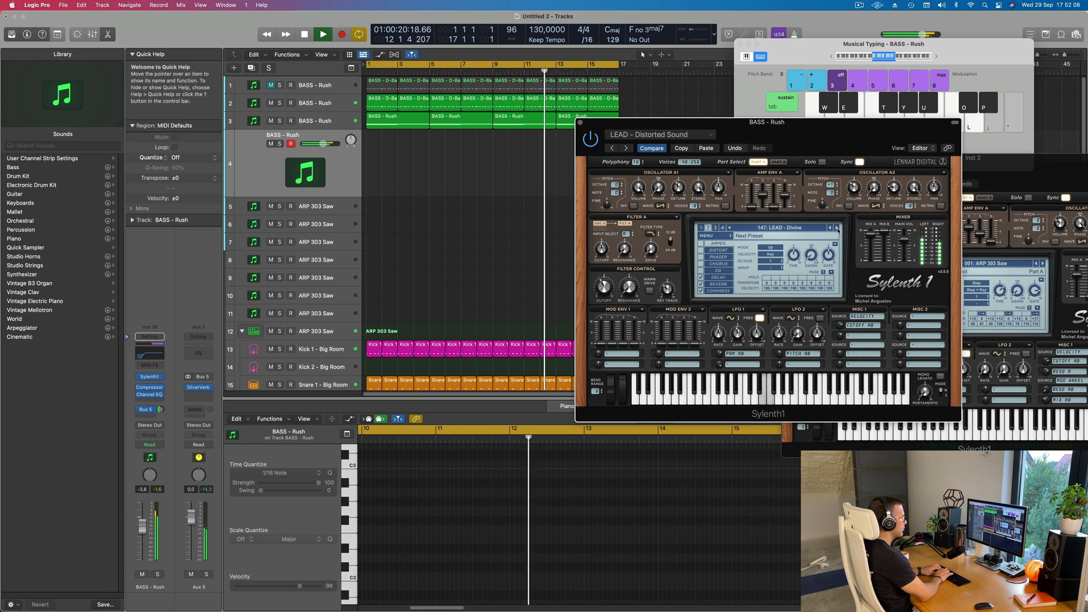
# - Step back to LEAD - Distorted Mind, lower track 4's volume to -10.0 dB and test a few notes
pyautogui.click(829, 228)
pyautogui.click(830, 228)
pyautogui.click(828, 229)
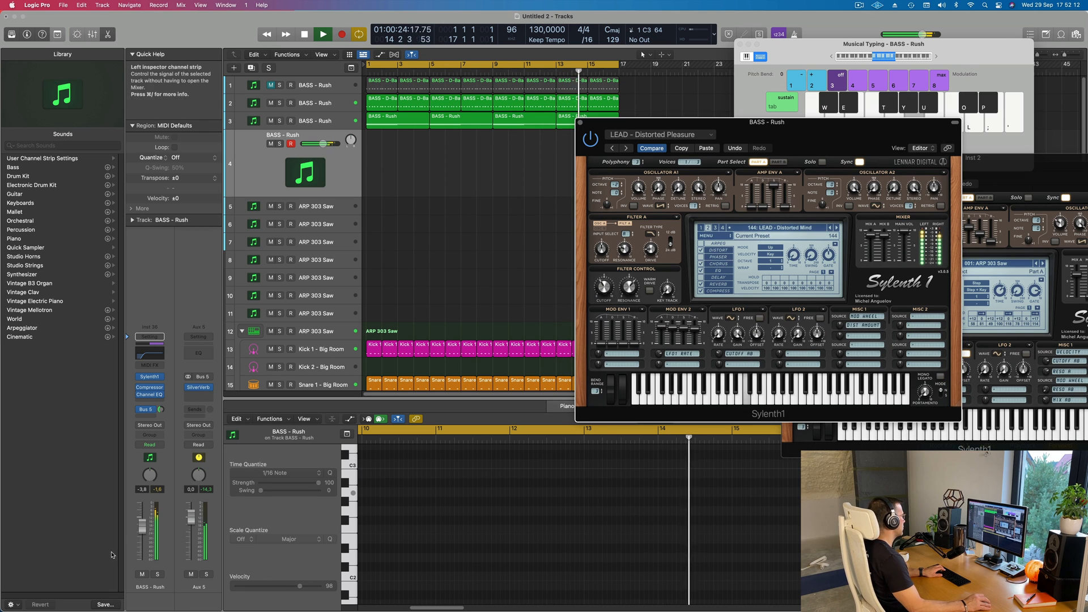
pyautogui.moveTo(142, 526); pyautogui.dragTo(142, 536)
pyautogui.press('j')
pyautogui.press('k')
# - Advance through the lead presets from LEAD - Distorted Pleasure to LEAD - Downpipe
pyautogui.click(836, 228)
pyautogui.click(836, 228)
pyautogui.click(836, 228)
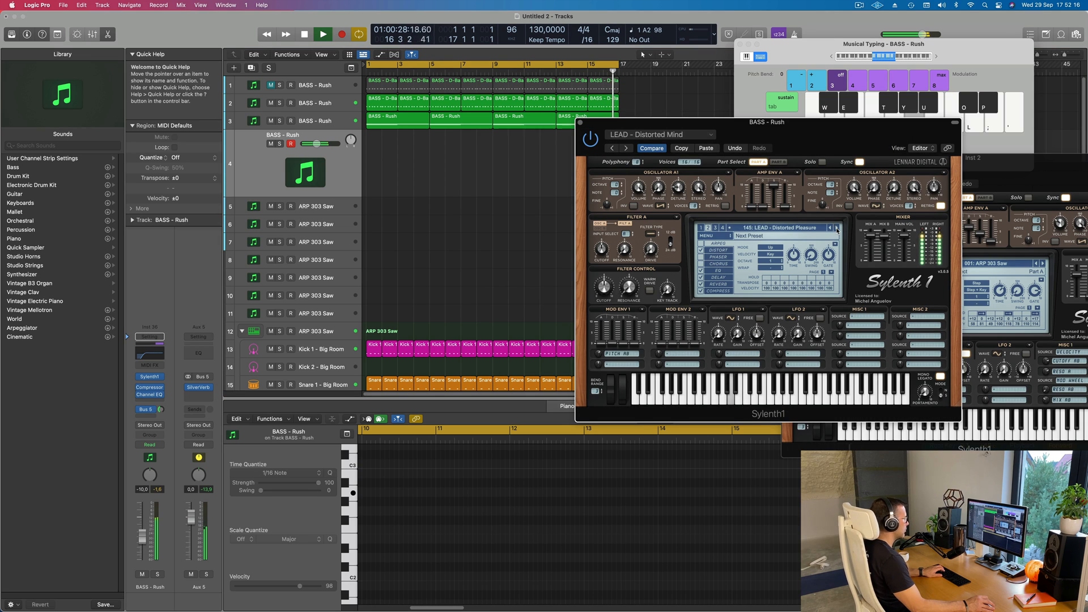
pyautogui.click(836, 228)
pyautogui.click(836, 229)
pyautogui.click(836, 229)
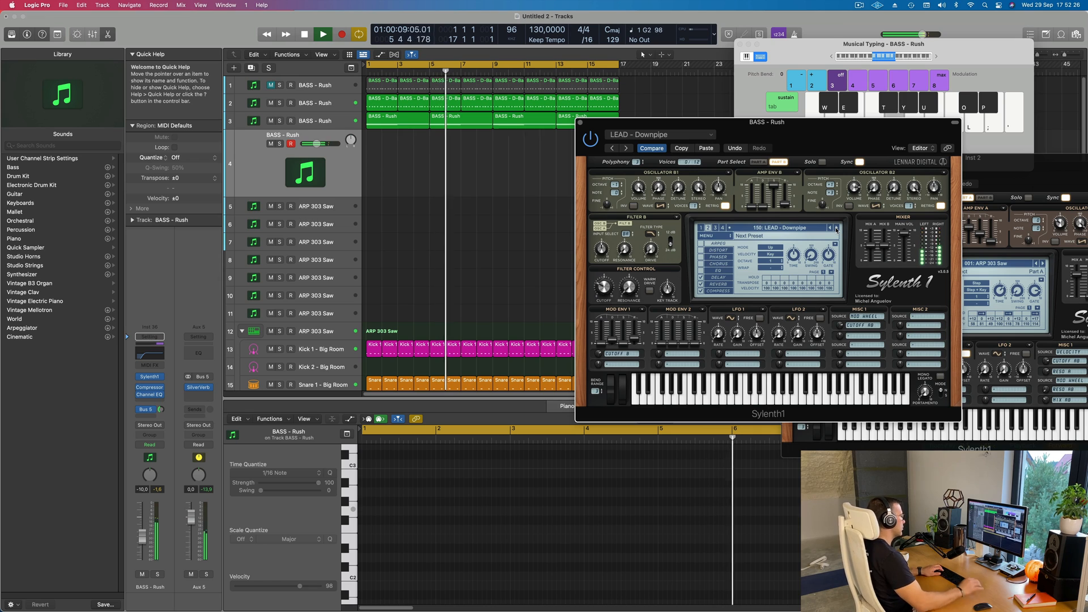
# - Continue through LEAD - Duderstadt and LEAD - Eternity to load the LEAD - Euphoric Dream preset
pyautogui.click(836, 229)
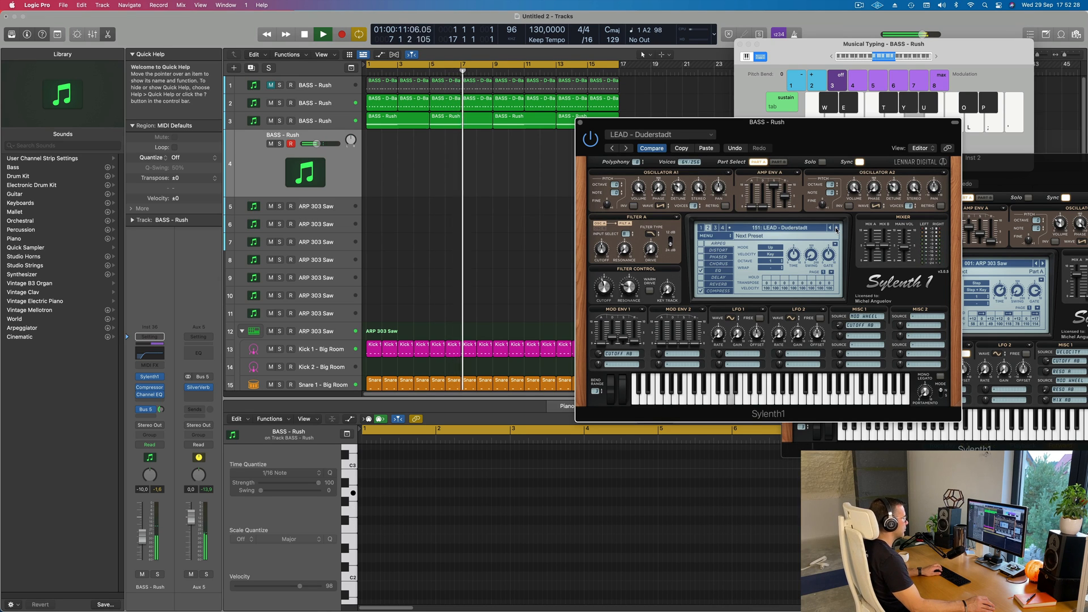
pyautogui.click(837, 229)
pyautogui.click(836, 228)
pyautogui.click(837, 229)
pyautogui.click(837, 228)
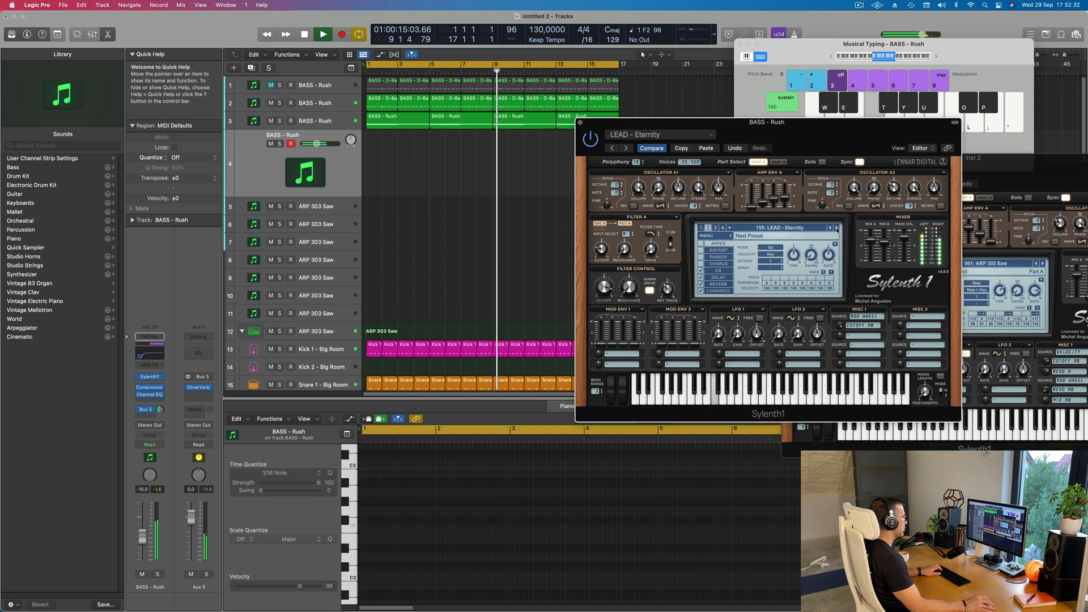
pyautogui.click(836, 229)
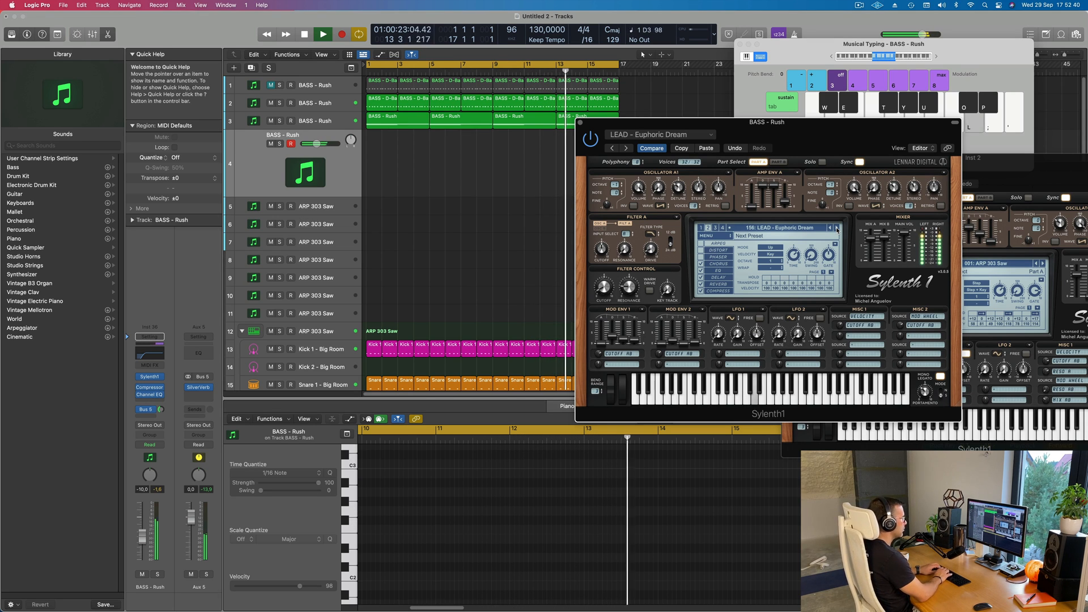
# - Copy the first BASS - D-Bass region from track 2 to bar 1 of track 4 and try its notes in different octaves
pyautogui.moveTo(372, 104); pyautogui.dragTo(371, 164)
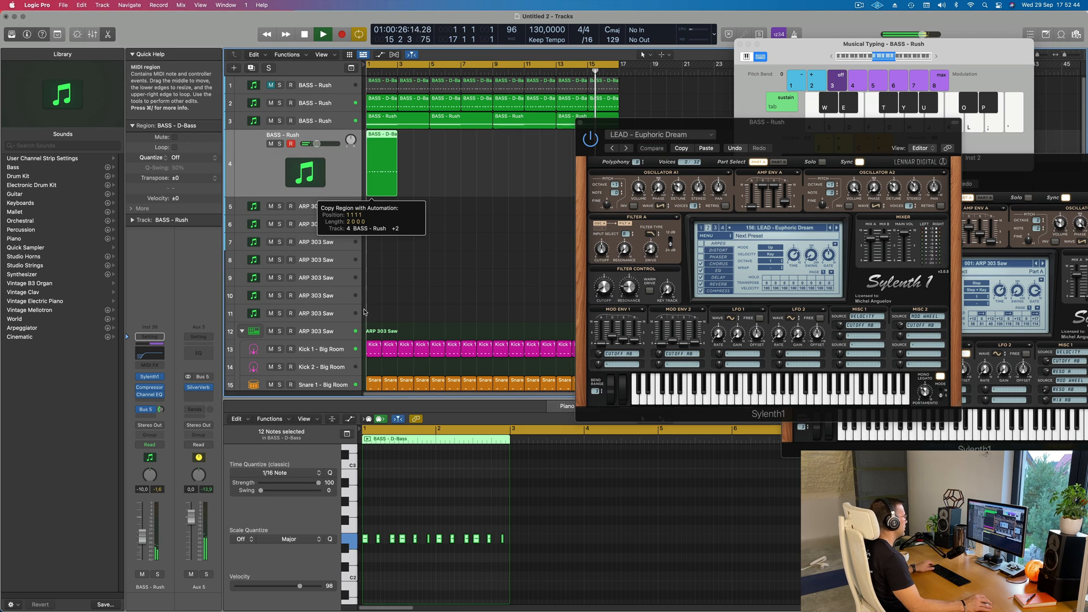
pyautogui.click(370, 557)
pyautogui.press('super+a')
pyautogui.hotkey('alt', 'shift', 'Up')
pyautogui.scroll(5, 419, 548)
pyautogui.scroll(-2, 420, 548)
pyautogui.hotkey('alt', 'shift', 'Down')
pyautogui.scroll(2, 420, 517)
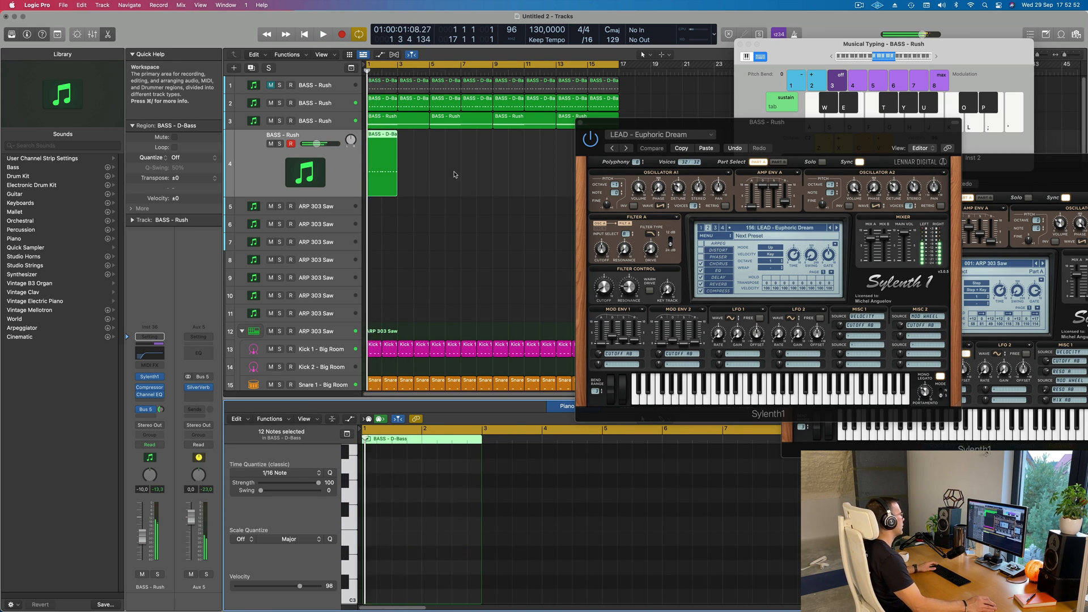
# - Repeat the copied BASS - D-Bass region seven times along track 4 to fill the 16-bar loop
pyautogui.press('super+r')
pyautogui.press('super+r')
pyautogui.press('super+r')
pyautogui.press('super+r')
pyautogui.press('super+r')
pyautogui.press('super+r')
pyautogui.press('super+r')
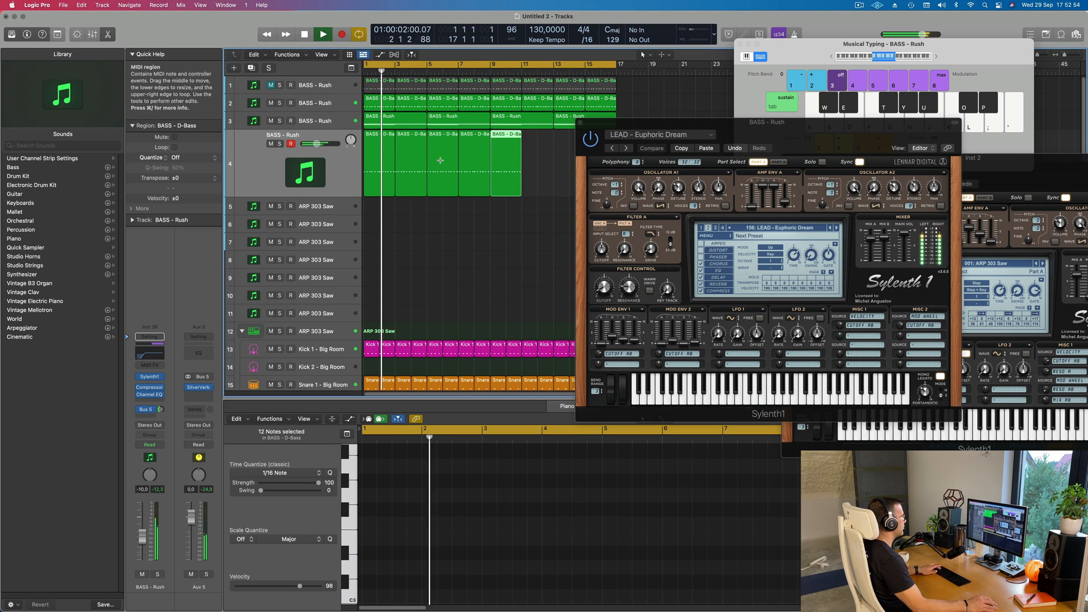
# - Move the synth window aside, replay the loop and switch track 4 to the LEAD - Euphoric Lead preset
pyautogui.moveTo(740, 136); pyautogui.dragTo(639, 145)
pyautogui.press('space')
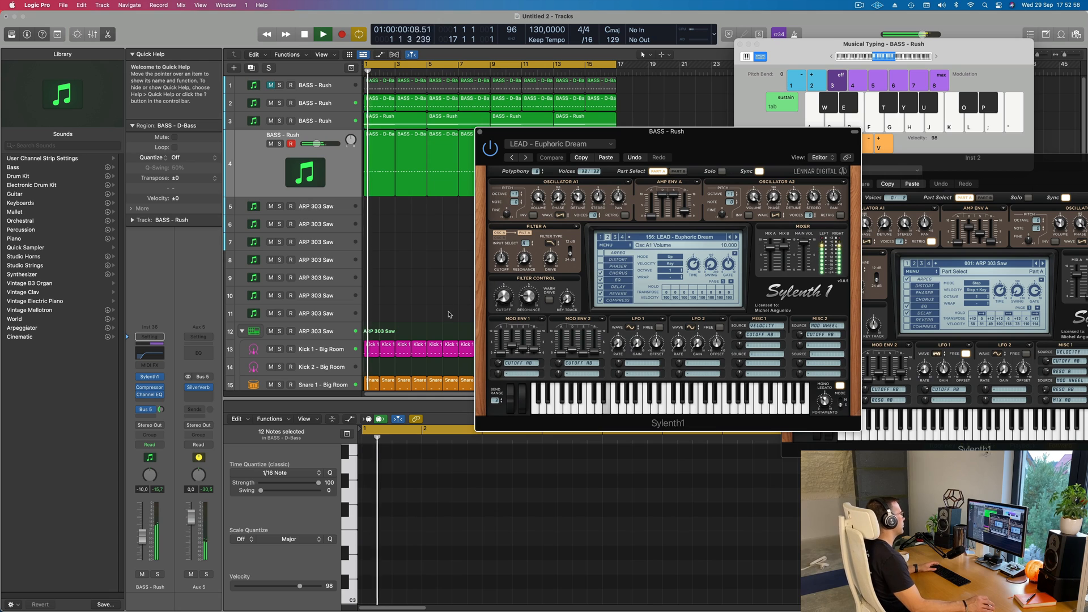
pyautogui.moveTo(502, 299)
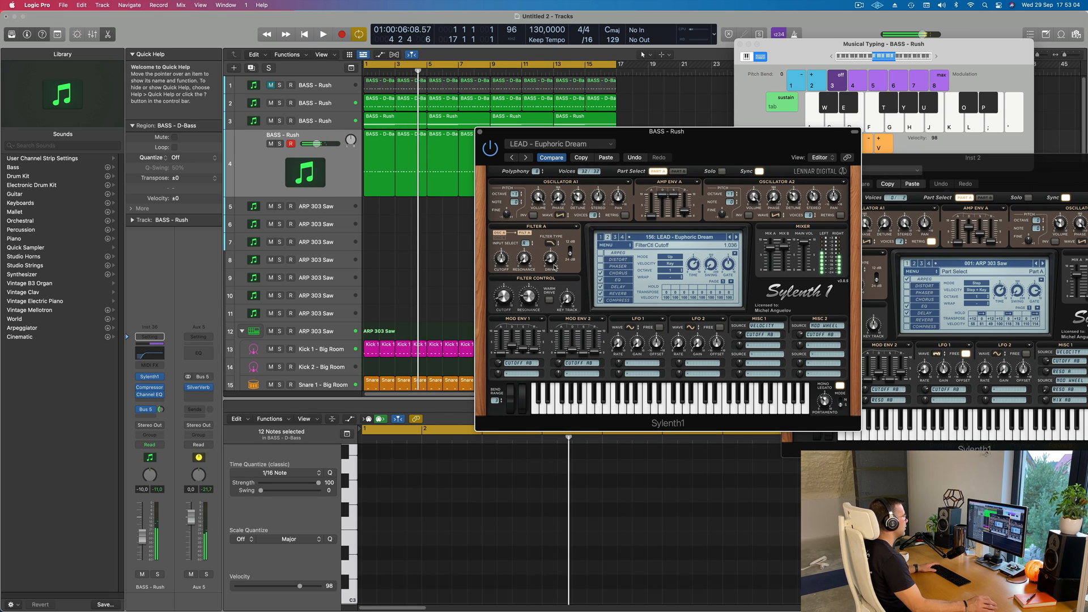
pyautogui.click(736, 238)
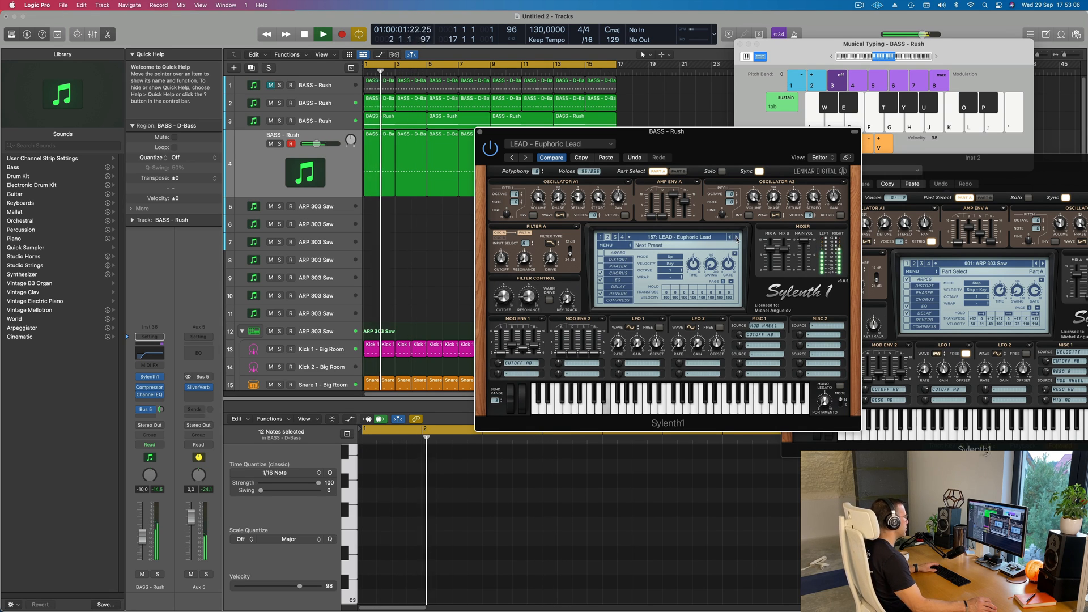
pyautogui.press('Return')
# - Set track 4's volume to -7.2 dB, comparing the mix with the track briefly muted and soloed
pyautogui.moveTo(142, 537); pyautogui.dragTo(142, 533)
pyautogui.click(143, 574)
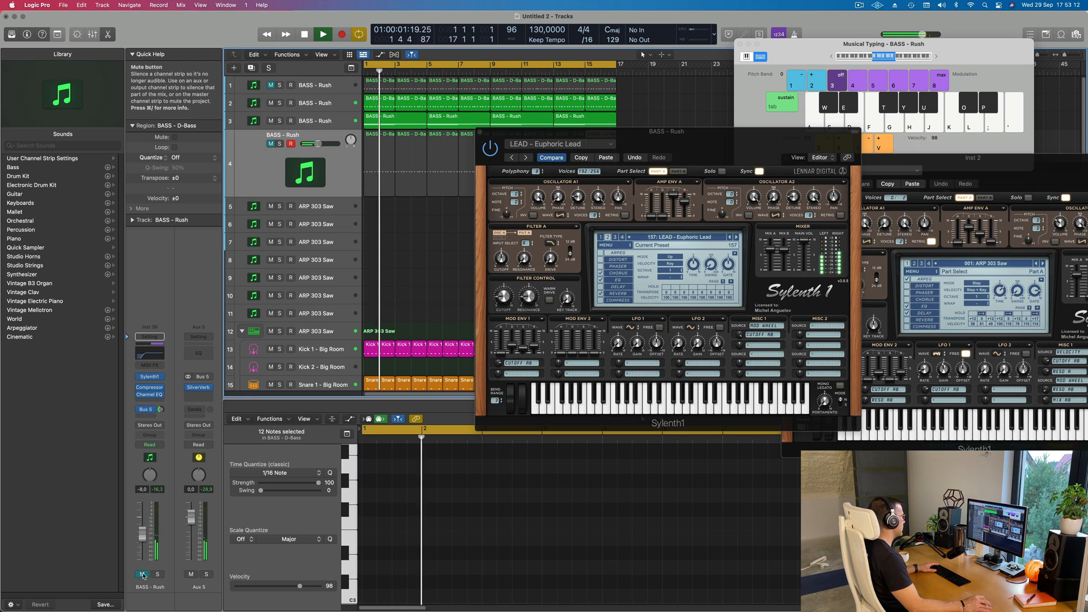
pyautogui.click(143, 574)
pyautogui.click(157, 574)
pyautogui.click(157, 575)
pyautogui.press('Return')
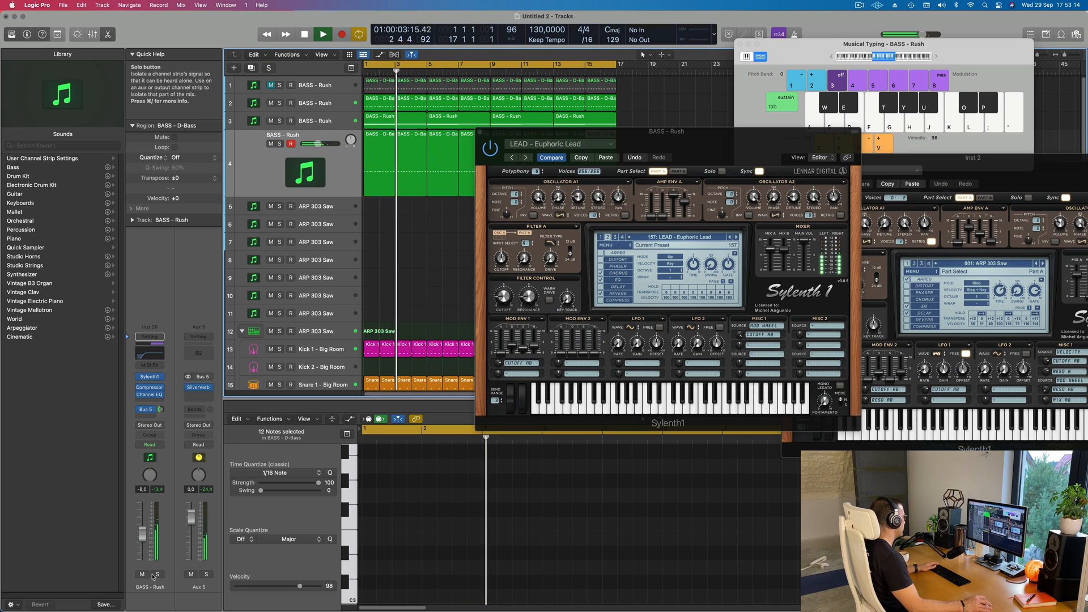
pyautogui.moveTo(142, 541); pyautogui.dragTo(142, 539)
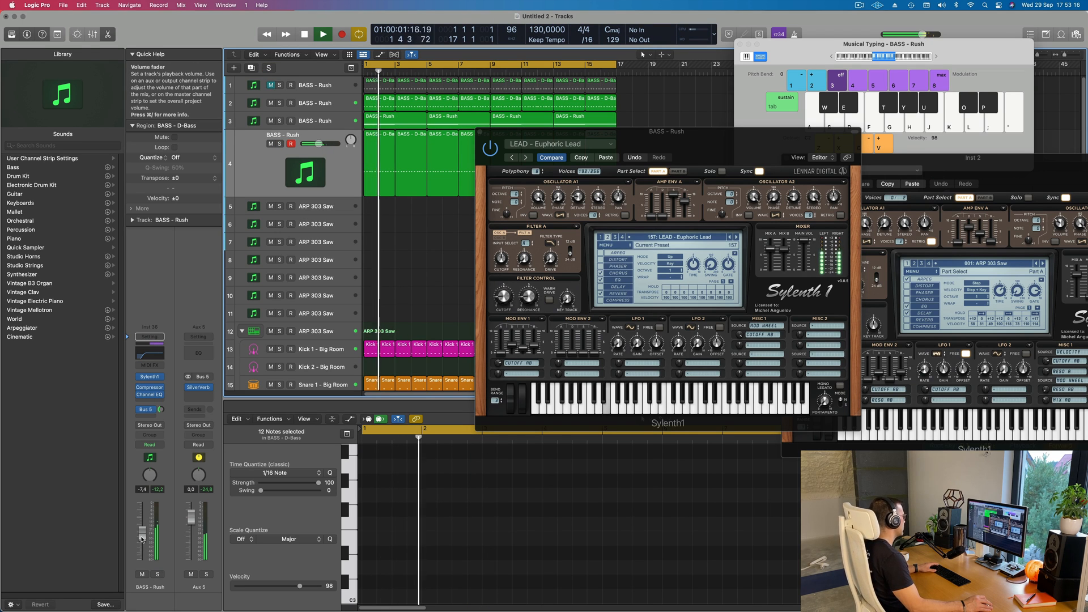
# - Close track 4's synth window and duplicate the track with the same settings
pyautogui.moveTo(692, 132)
pyautogui.mouseDown()
pyautogui.moveTo(775, 126)
pyautogui.moveTo(698, 125)
pyautogui.mouseUp()
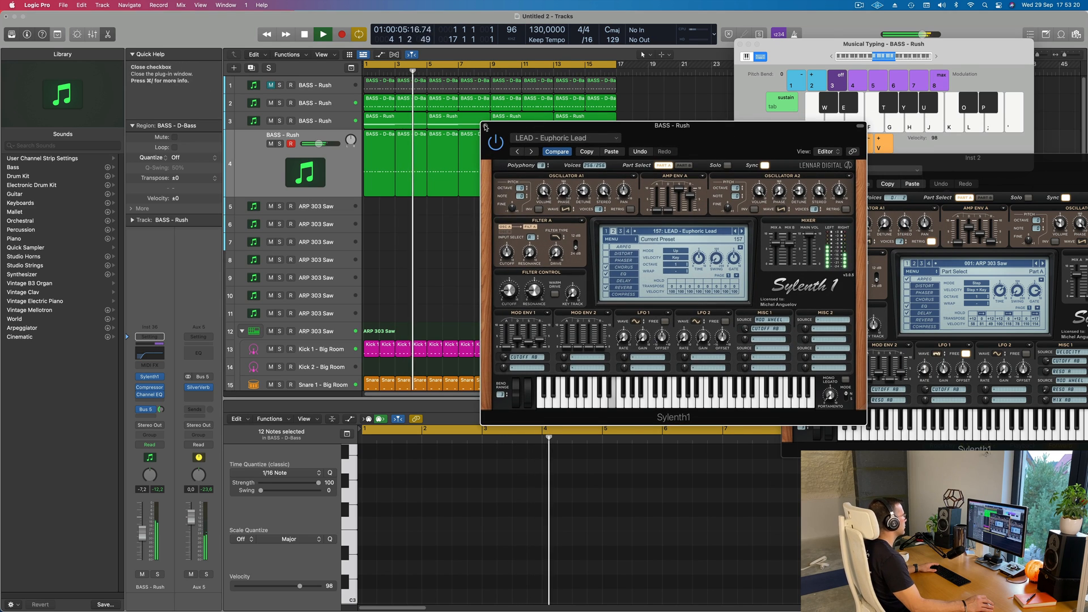
pyautogui.click(485, 127)
pyautogui.click(327, 180)
pyautogui.press('Return')
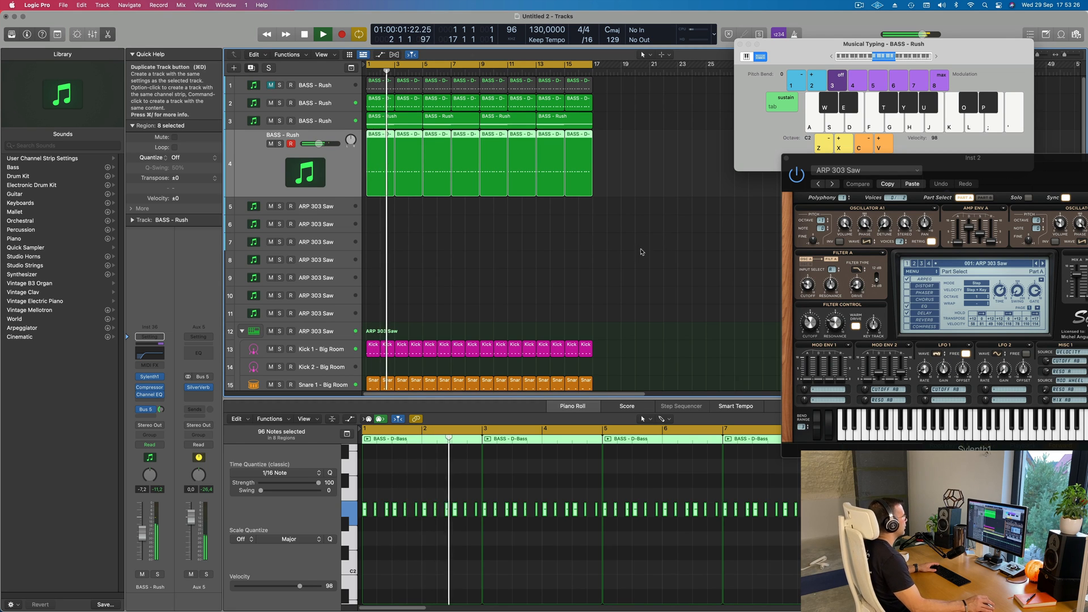
pyautogui.press('super+d')
pyautogui.press('Return')
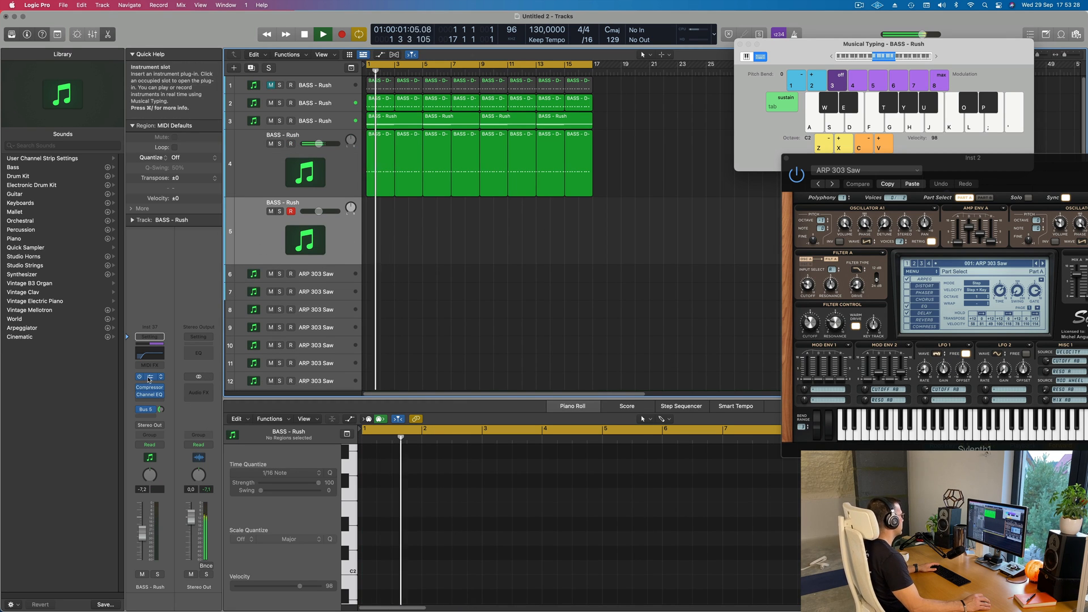
# - Open Sylenth1 on the duplicated track 5 and load the LEAD - Yellow Stuff preset
pyautogui.click(149, 377)
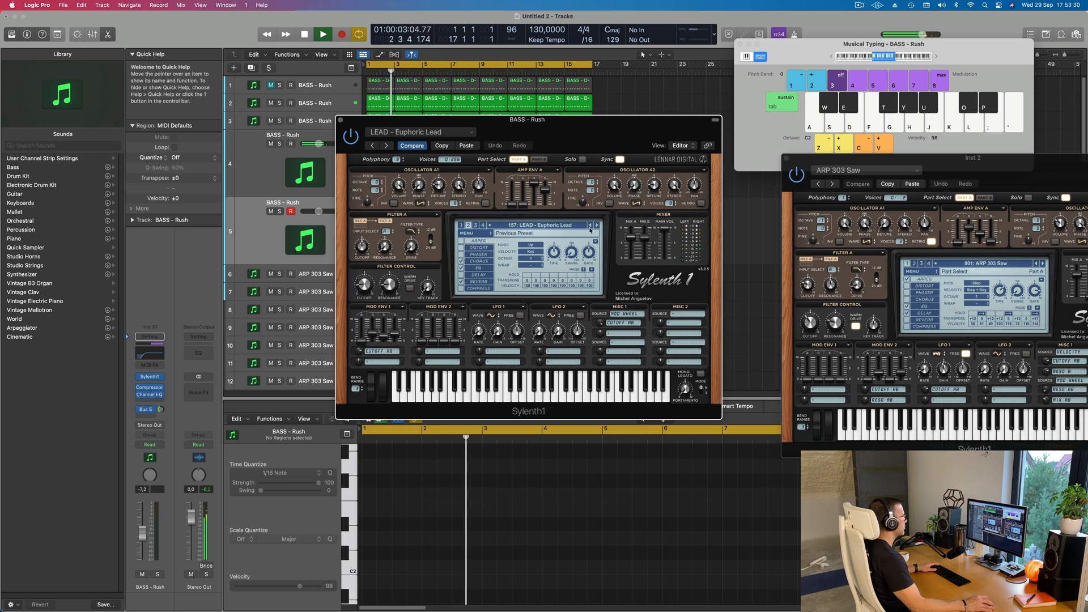
pyautogui.click(566, 227)
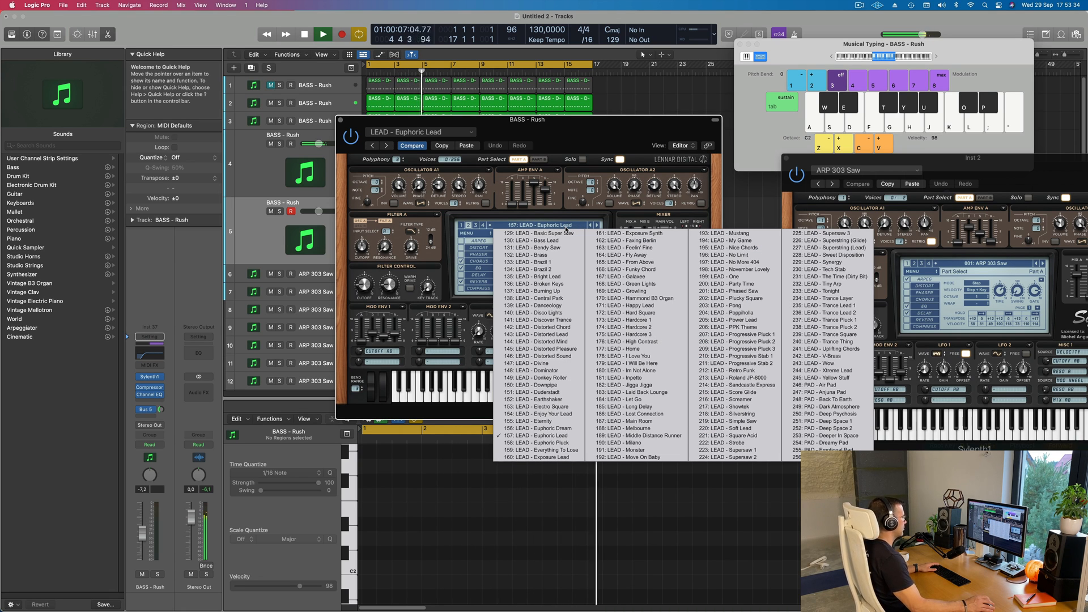
pyautogui.click(525, 155)
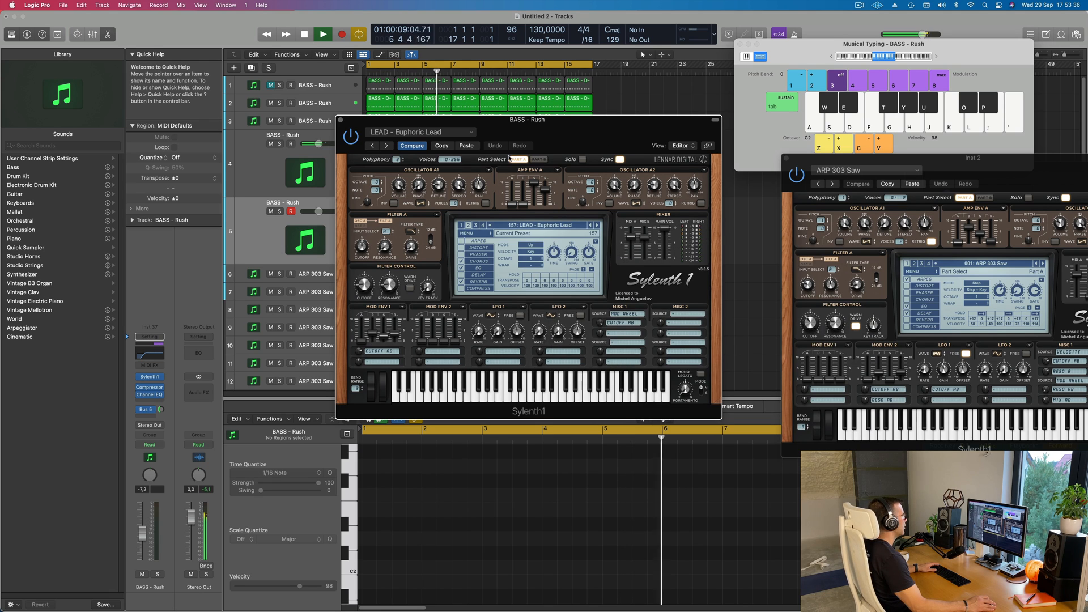
pyautogui.click(552, 227)
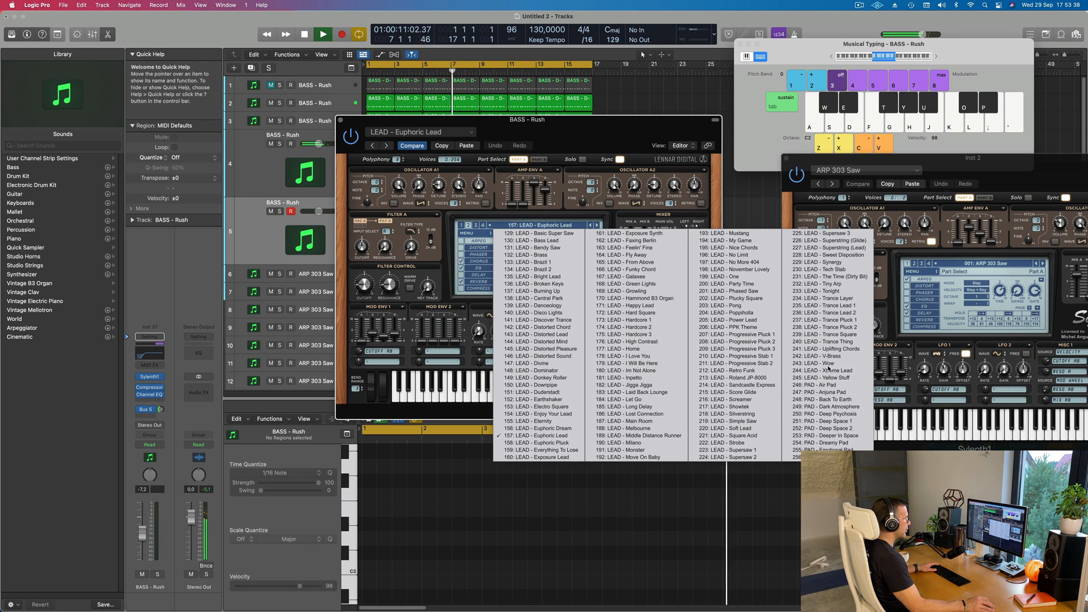
pyautogui.click(828, 379)
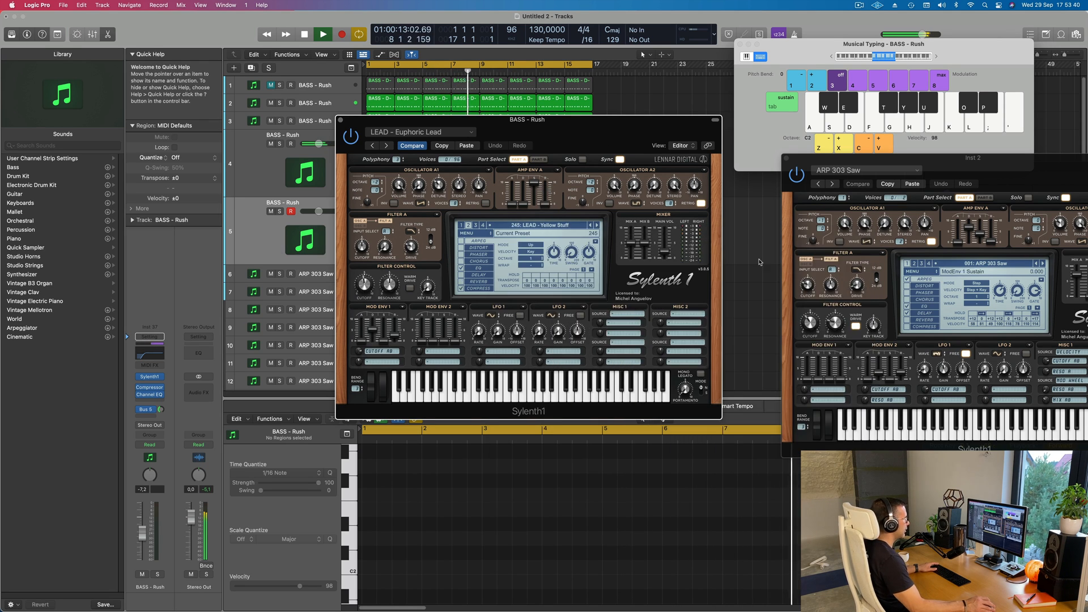
# - Test several notes with LEAD - Yellow Stuff and adjust track 5's Bus 5 send
pyautogui.press('k')
pyautogui.moveTo(597, 134); pyautogui.dragTo(647, 138)
pyautogui.press('l')
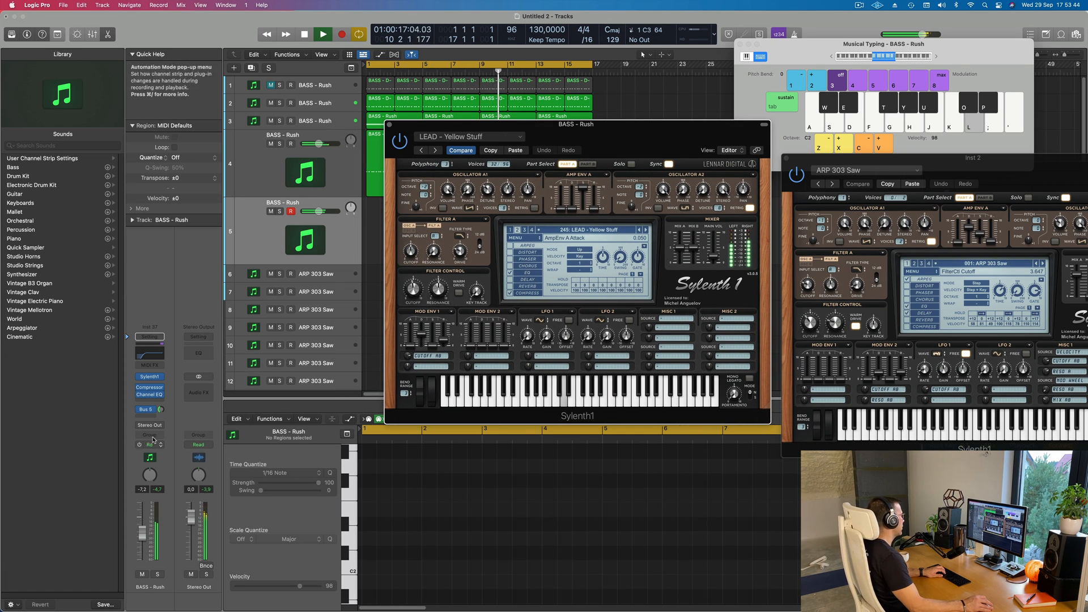
pyautogui.click(161, 410)
pyautogui.press('j')
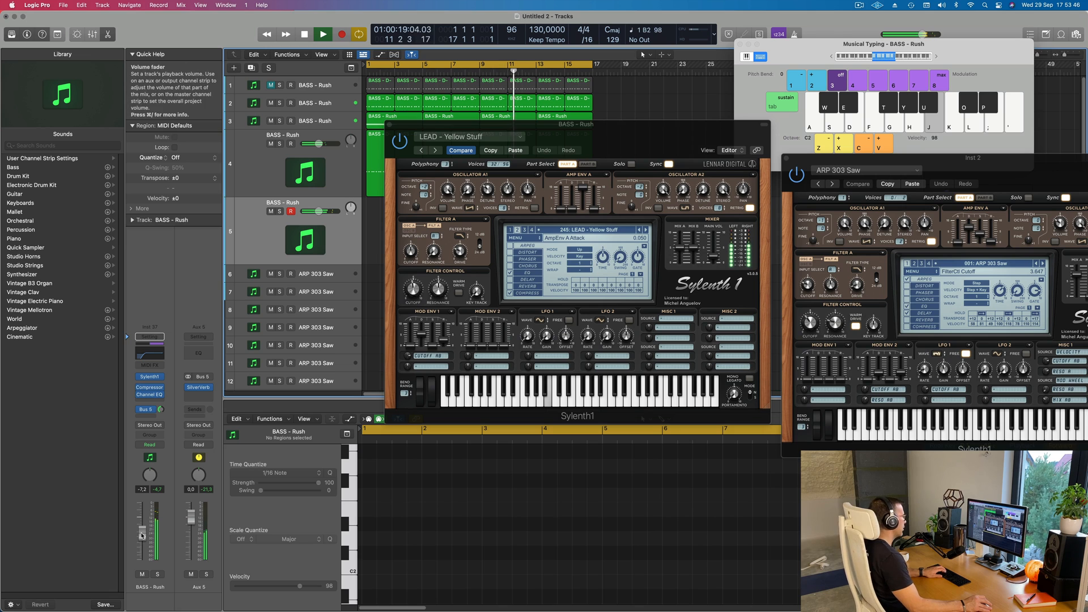
pyautogui.press('g')
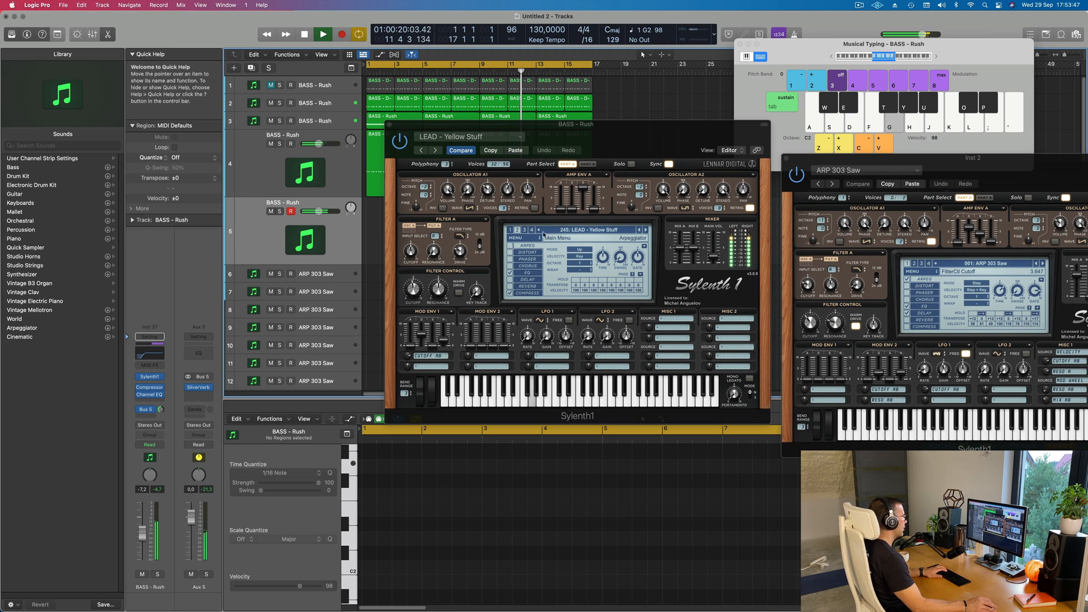
# - Step back to LEAD - Wow and set track 5's volume to -14.4 dB and its Bus 5 send to -10.1 dB
pyautogui.doubleClick(640, 231)
pyautogui.press('j')
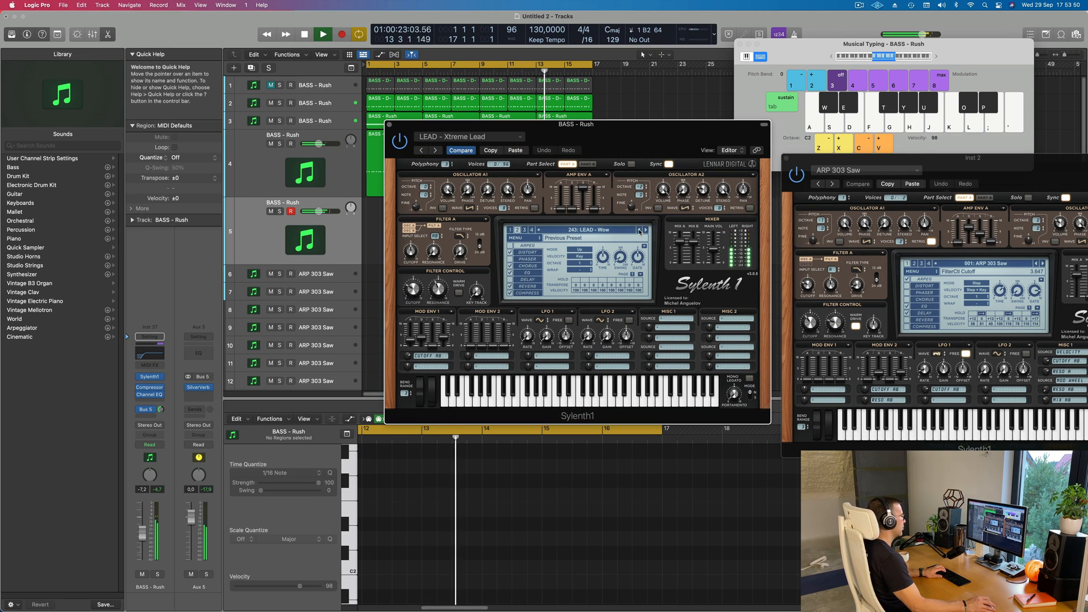
pyautogui.moveTo(143, 534); pyautogui.dragTo(144, 553)
pyautogui.press('k')
pyautogui.moveTo(161, 409); pyautogui.dragTo(161, 408)
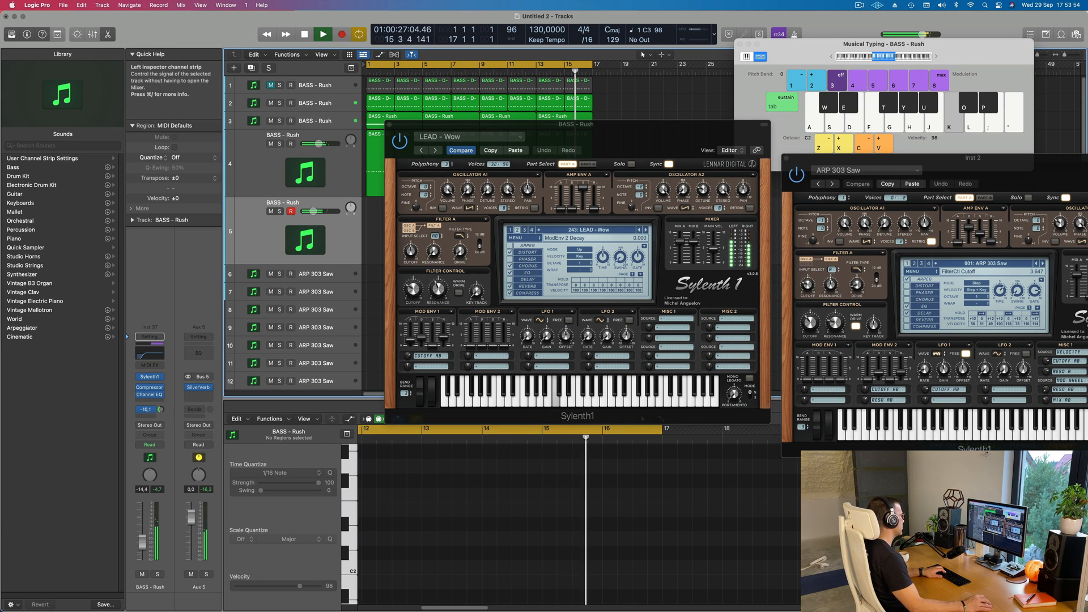
# - Step back through the lead presets to LEAD - Trance Thing and set track 5's volume to -5.7 dB
pyautogui.click(641, 230)
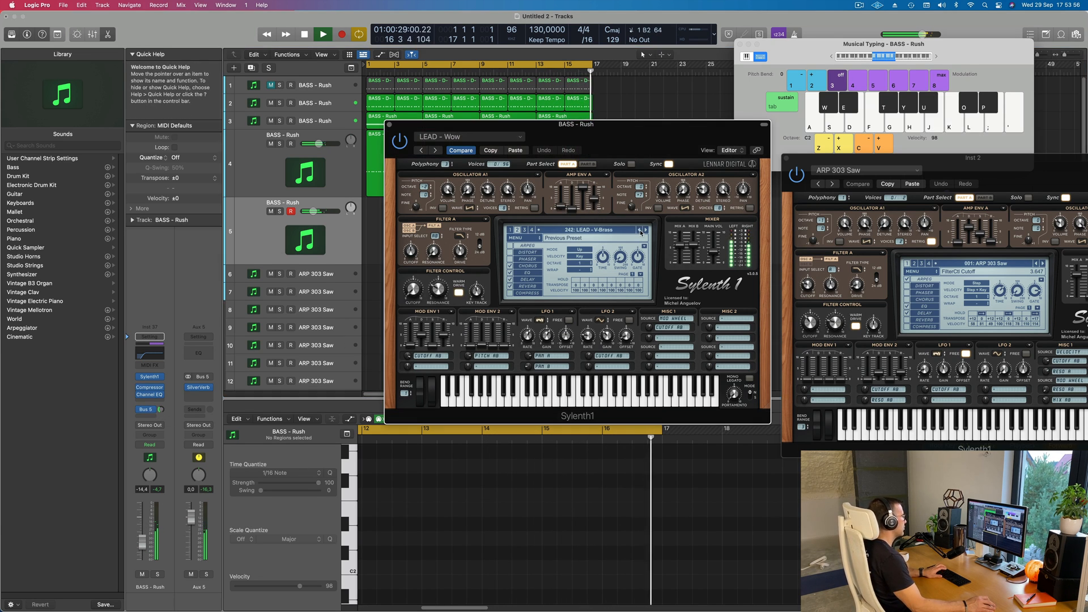
pyautogui.click(641, 230)
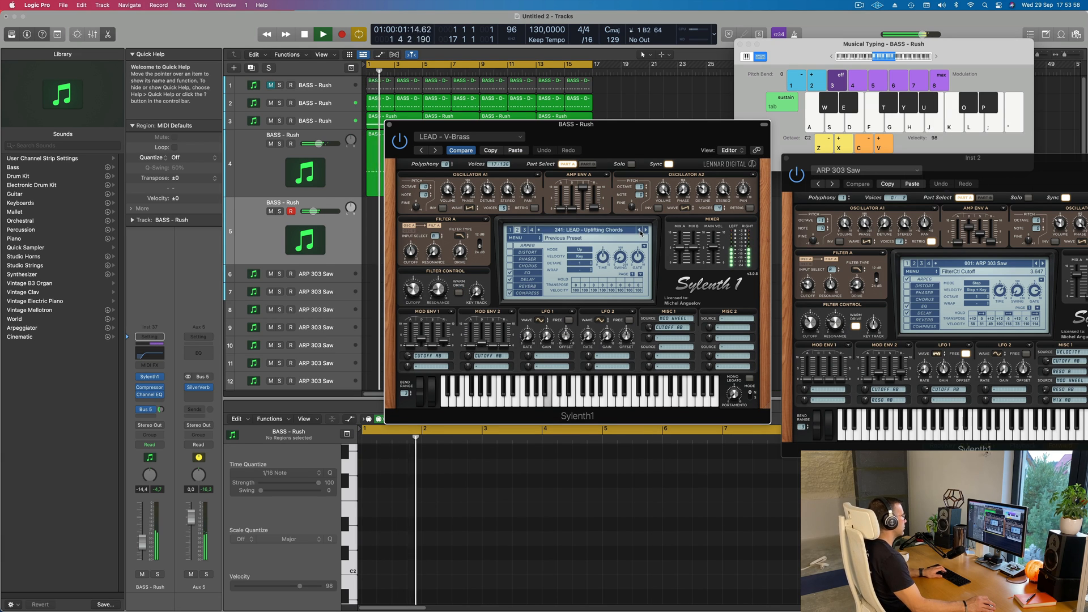
pyautogui.click(641, 230)
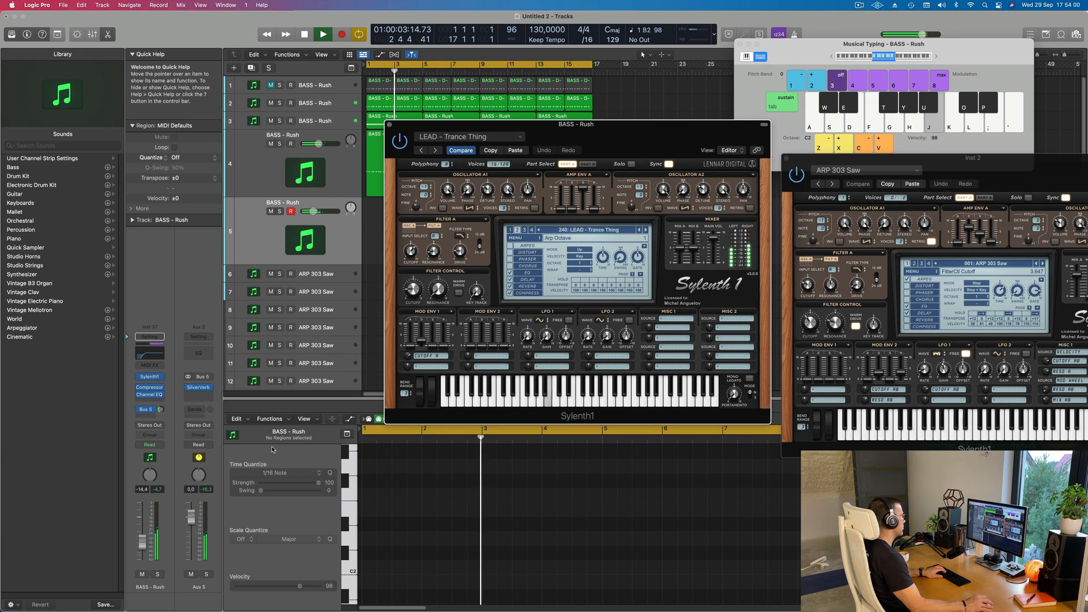
pyautogui.moveTo(142, 541); pyautogui.dragTo(145, 524)
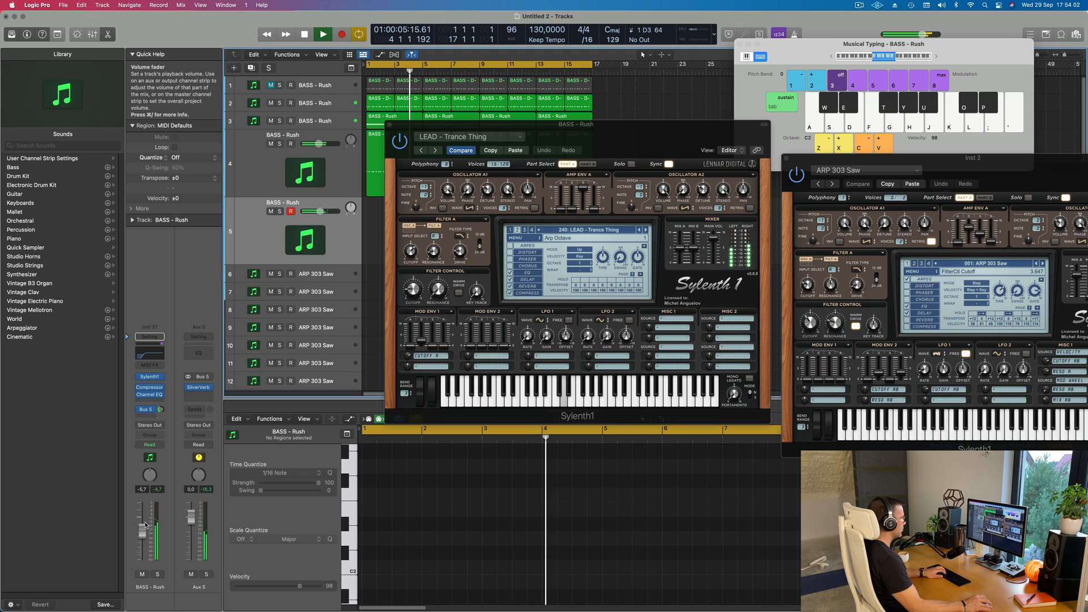
# - Raise the Musical Typing octave to C3 and audition LEAD - Trance Square with track 5's volume at -15.4 dB
pyautogui.click(937, 57)
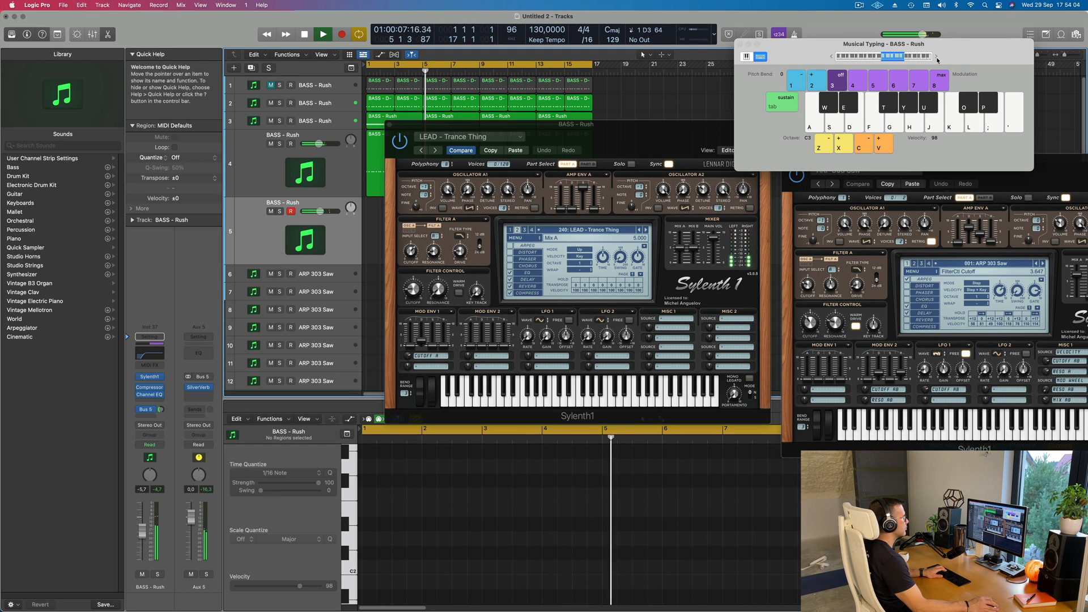
pyautogui.click(639, 231)
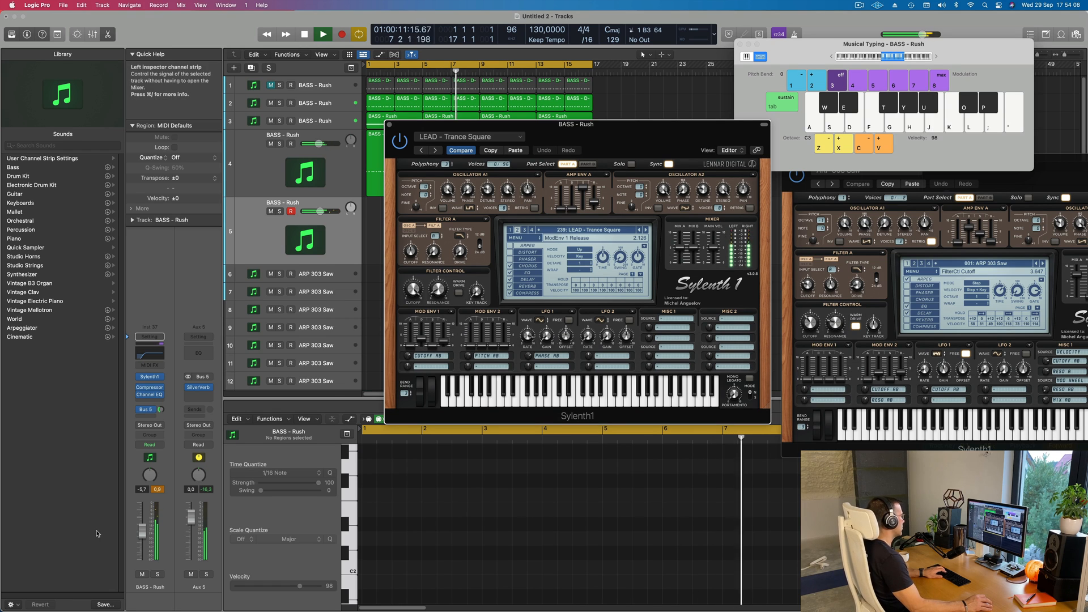
pyautogui.press('j')
pyautogui.moveTo(142, 539); pyautogui.dragTo(143, 543)
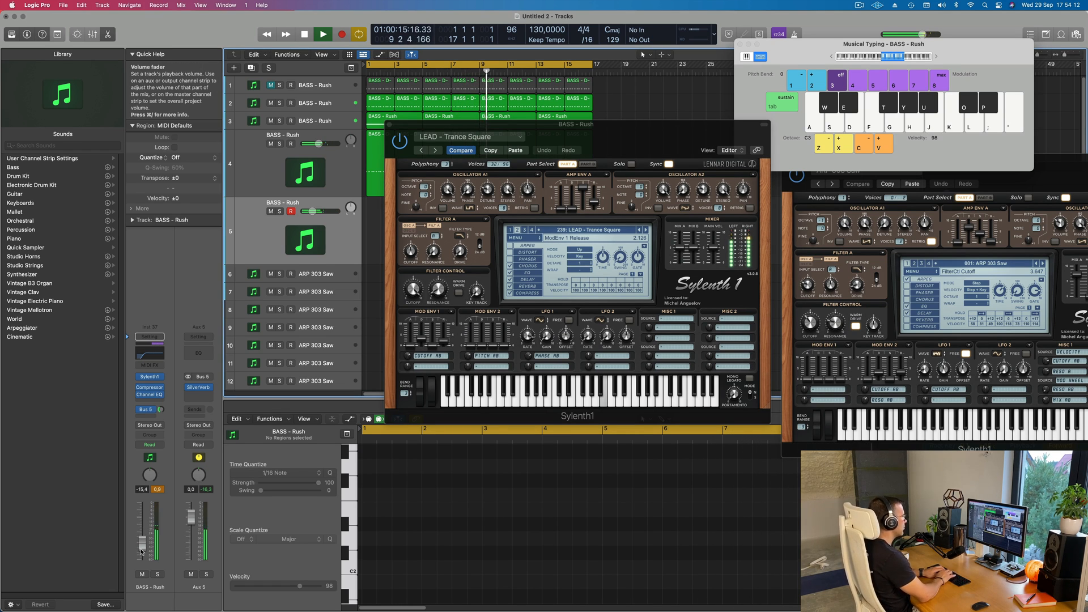
pyautogui.press("'")
pyautogui.press('k')
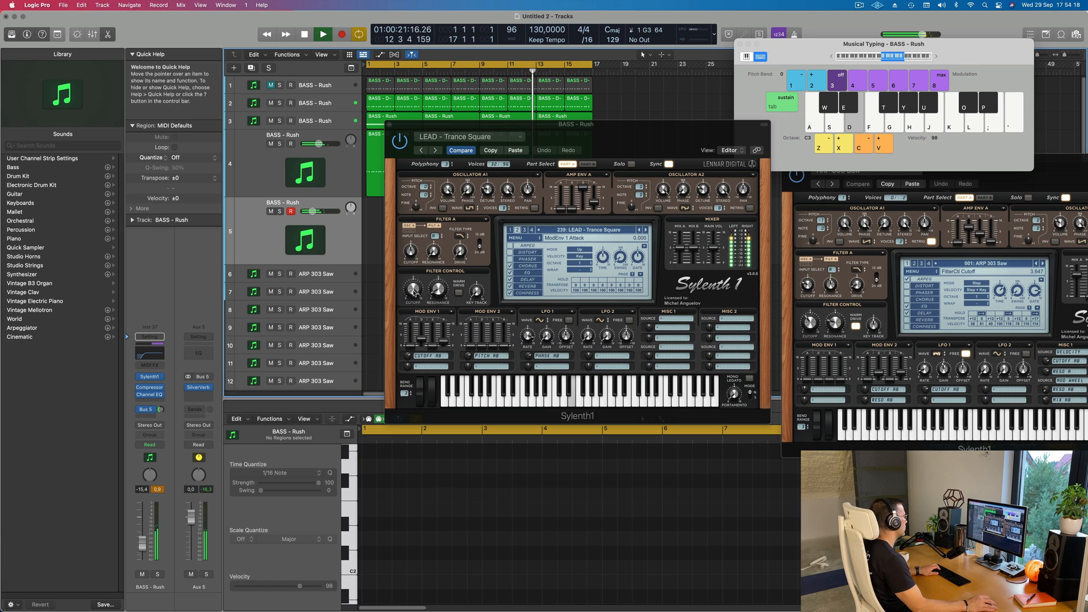
# - Set the Filter Control cutoff to 5.398 and track 5's volume to -8.4 dB while testing notes with LEAD - Trance Square
pyautogui.click(412, 335)
pyautogui.press('d')
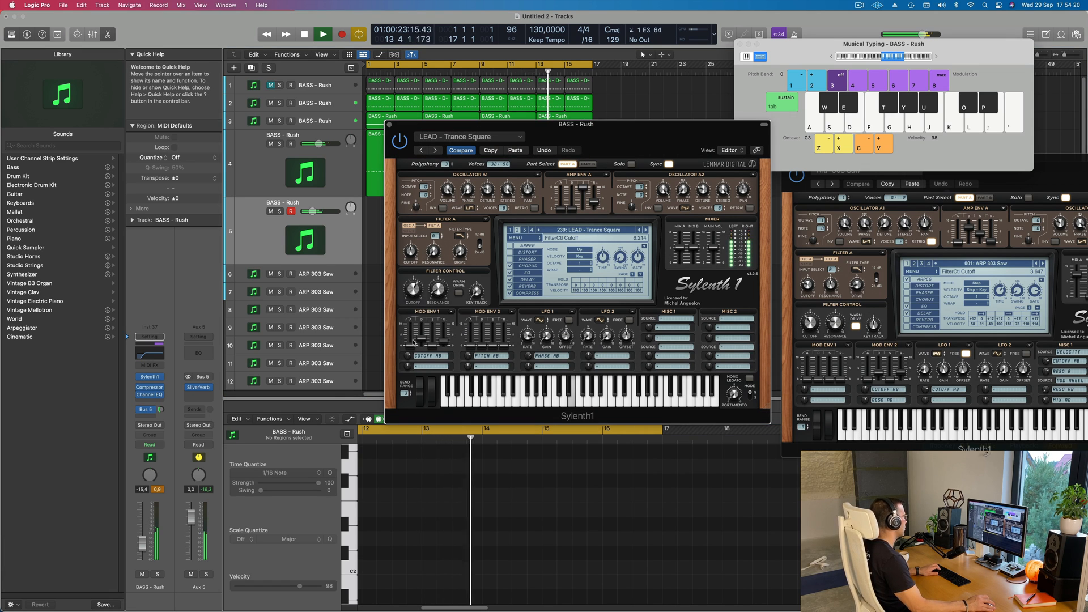
pyautogui.click(142, 541)
pyautogui.press('f')
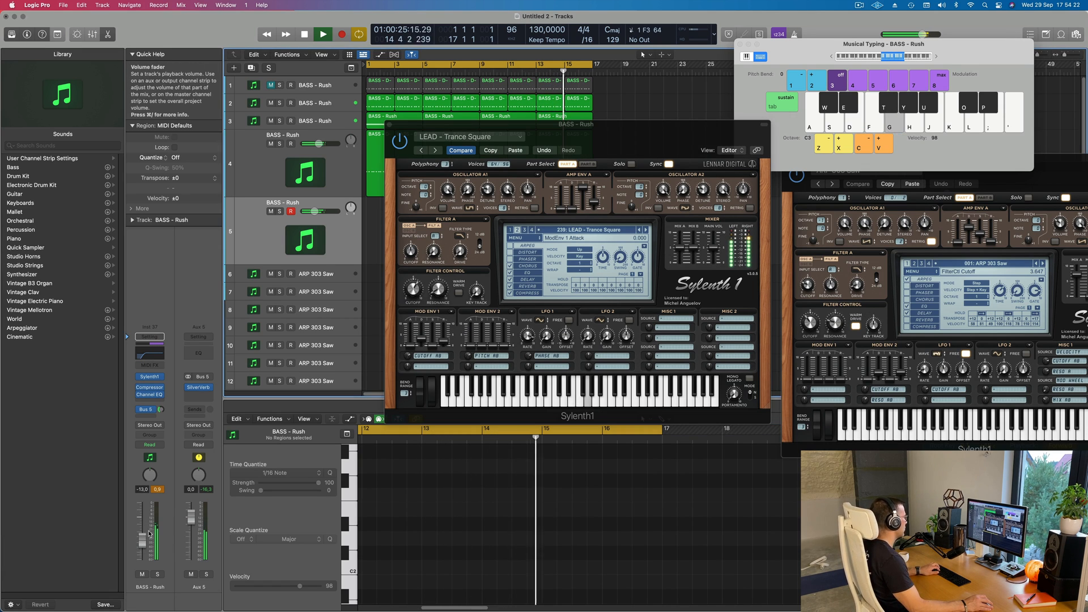
pyautogui.press('d')
pyautogui.click(412, 299)
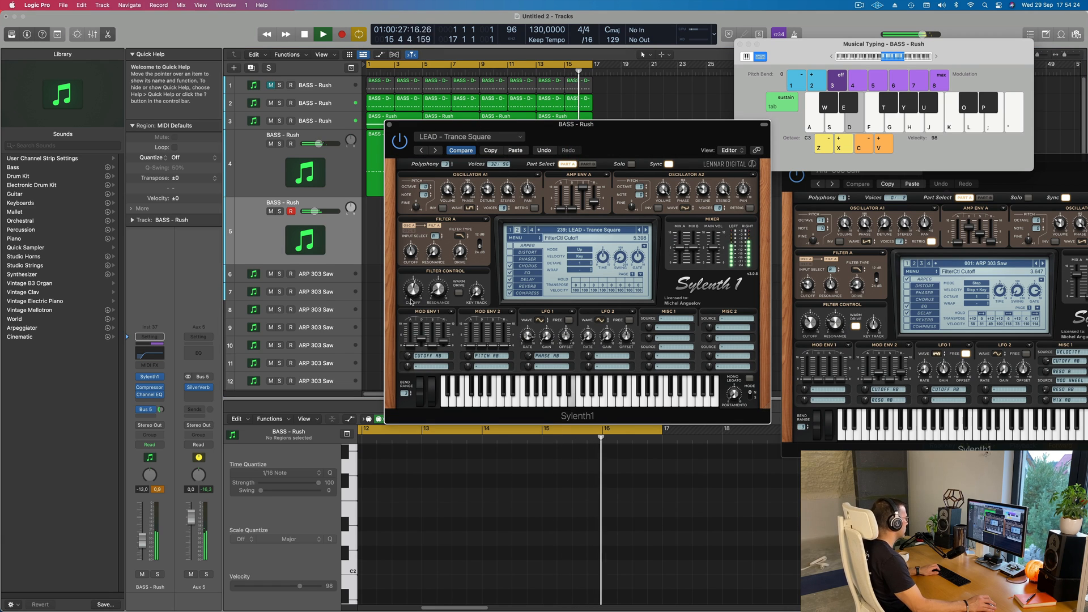
pyautogui.press('f')
pyautogui.press('g')
pyautogui.moveTo(142, 540); pyautogui.dragTo(142, 534)
pyautogui.press('d')
pyautogui.press('f')
# - Step back through the trance presets to LEAD - Trance Layer, trying notes along the way
pyautogui.click(639, 230)
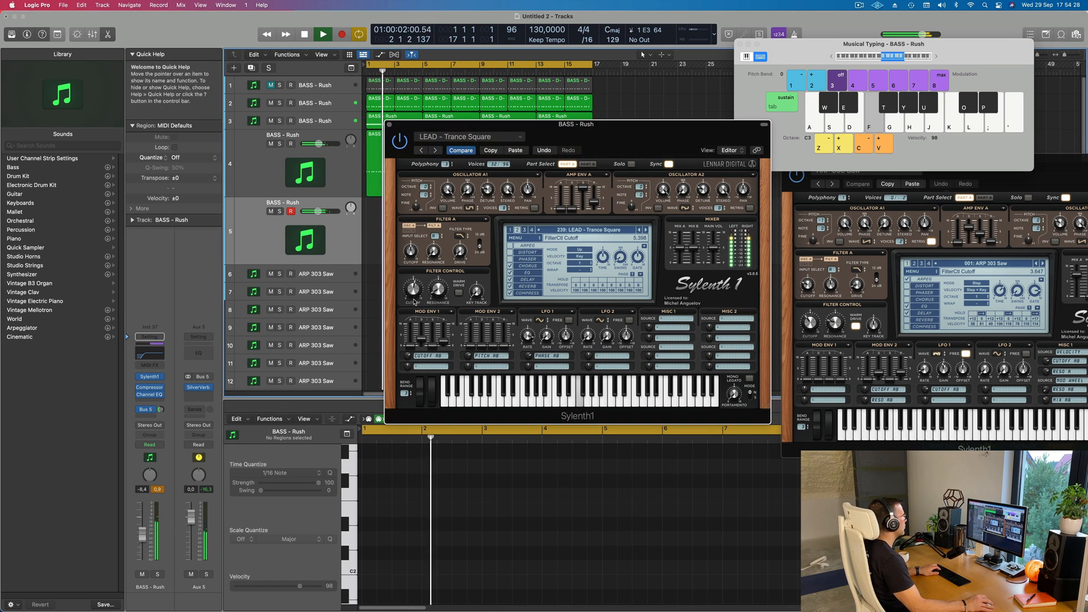
pyautogui.click(640, 231)
pyautogui.press('f')
pyautogui.press('g')
pyautogui.click(641, 231)
pyautogui.click(641, 231)
pyautogui.press('g')
pyautogui.click(641, 231)
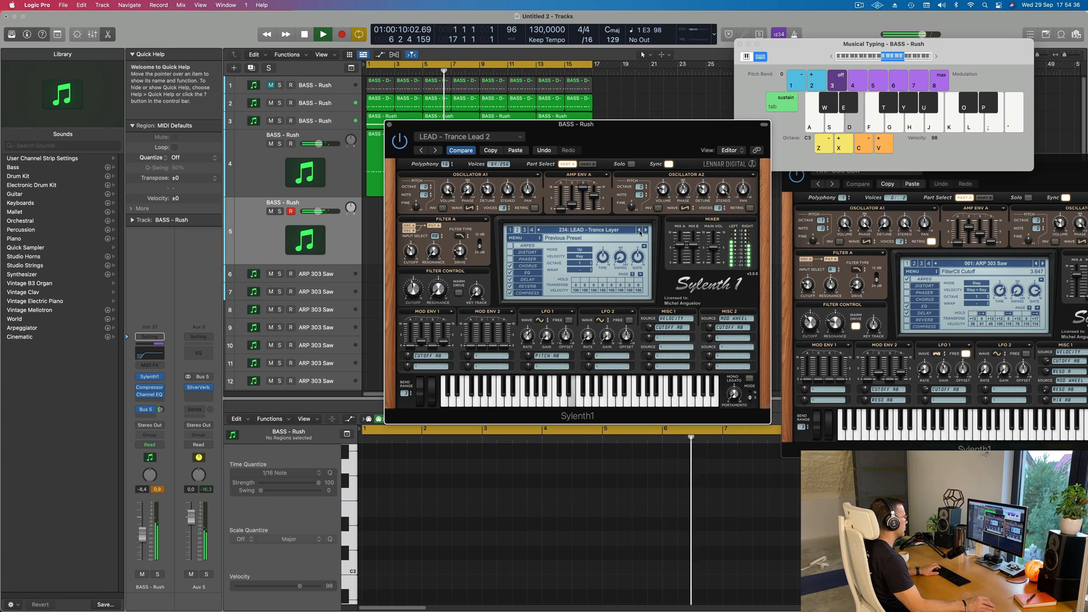
# - Test low and high notes with LEAD - Trance Layer over the playing arrangement
pyautogui.press('k')
pyautogui.press('g')
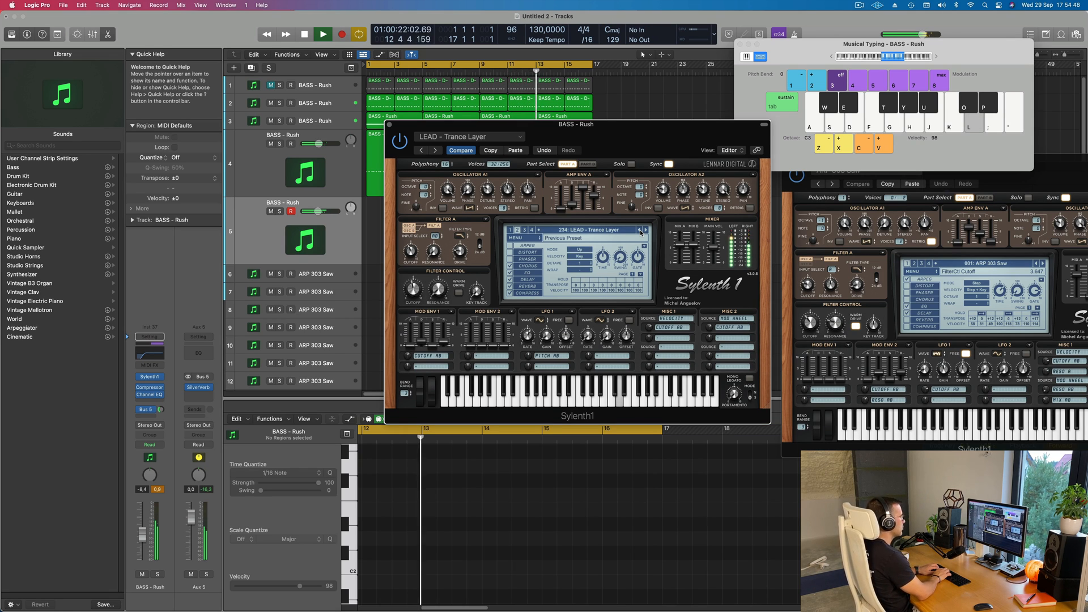
pyautogui.press('g')
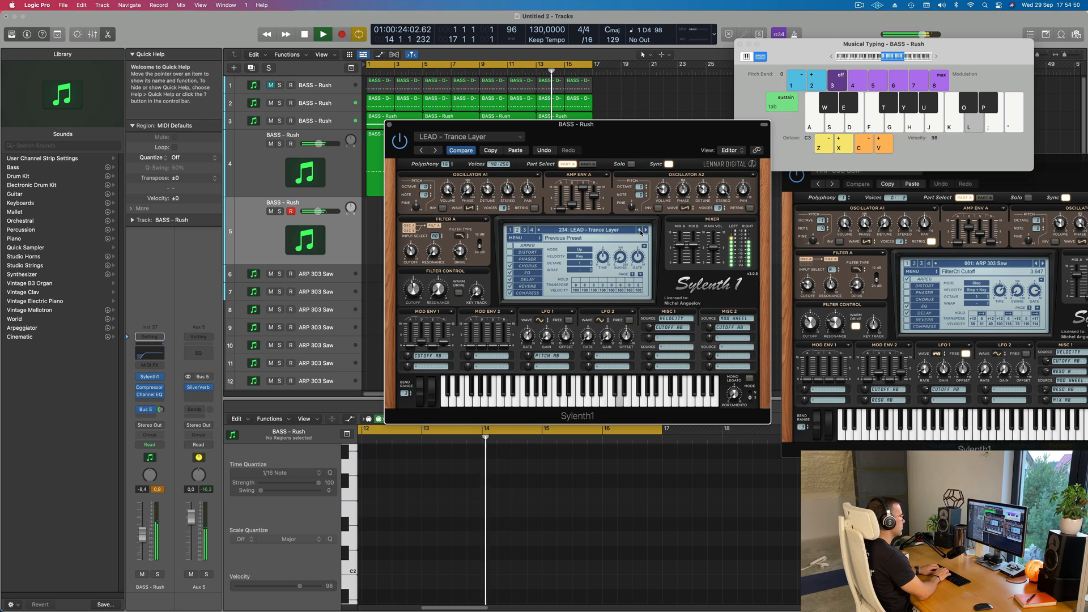
pyautogui.press('k')
pyautogui.press('l')
pyautogui.press(';')
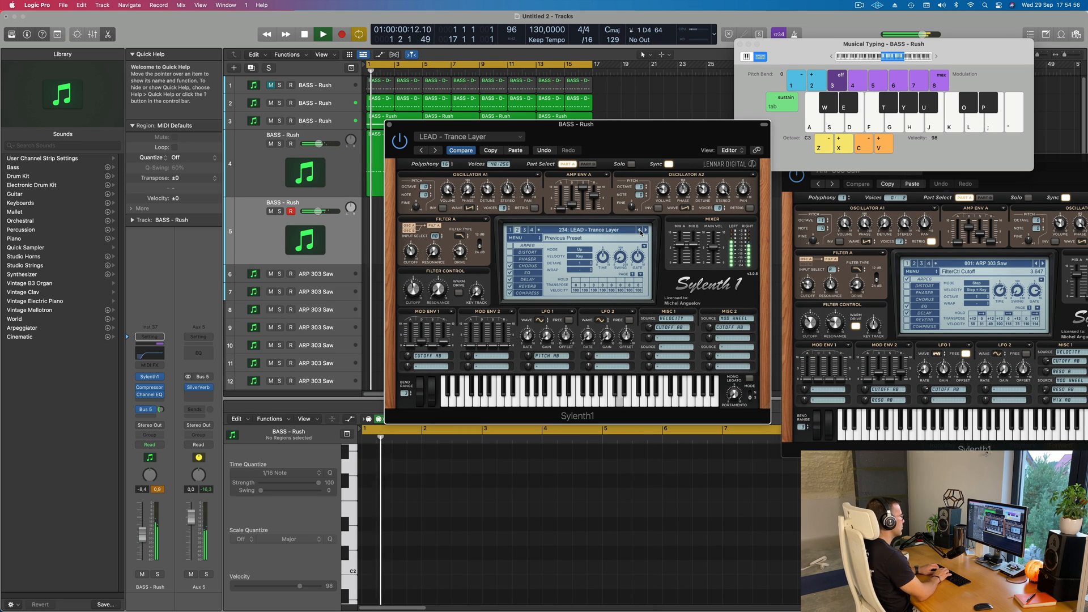
pyautogui.press('l')
pyautogui.press('d')
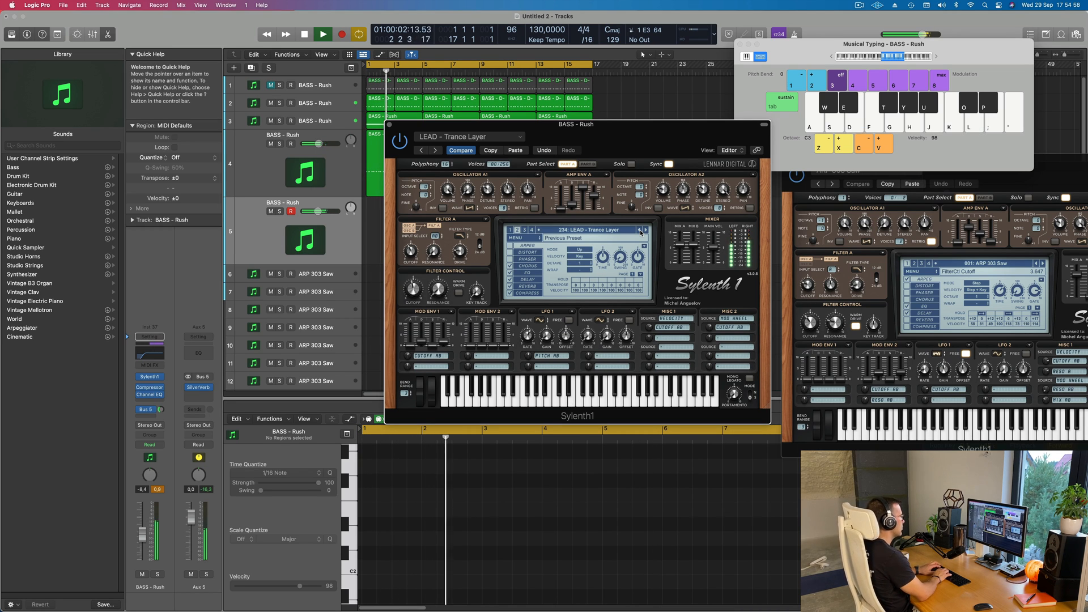
pyautogui.press('d')
pyautogui.press('d')
pyautogui.press('d')
# - Record a repeated E3 pattern with occasional higher notes on track 5 from bar 5 and stop the recording
pyautogui.press('l')
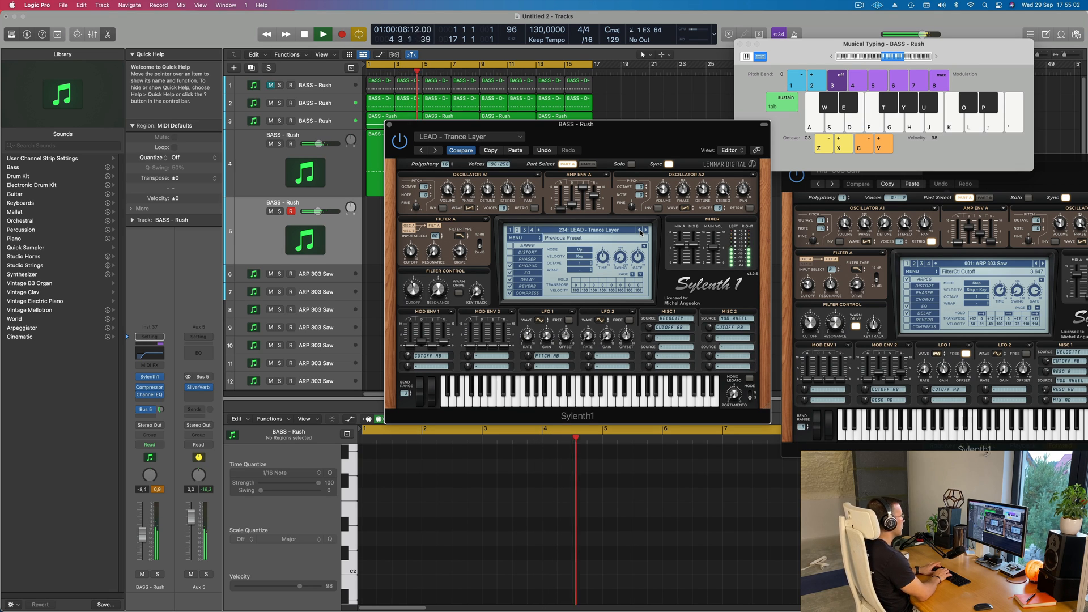
pyautogui.press('d')
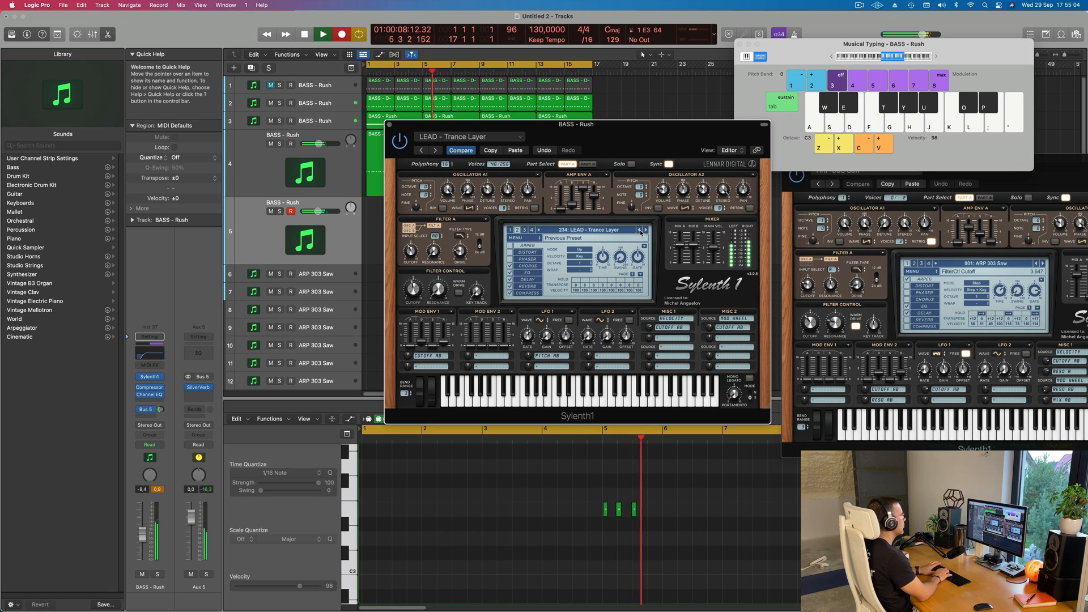
pyautogui.press('d')
pyautogui.press('d')
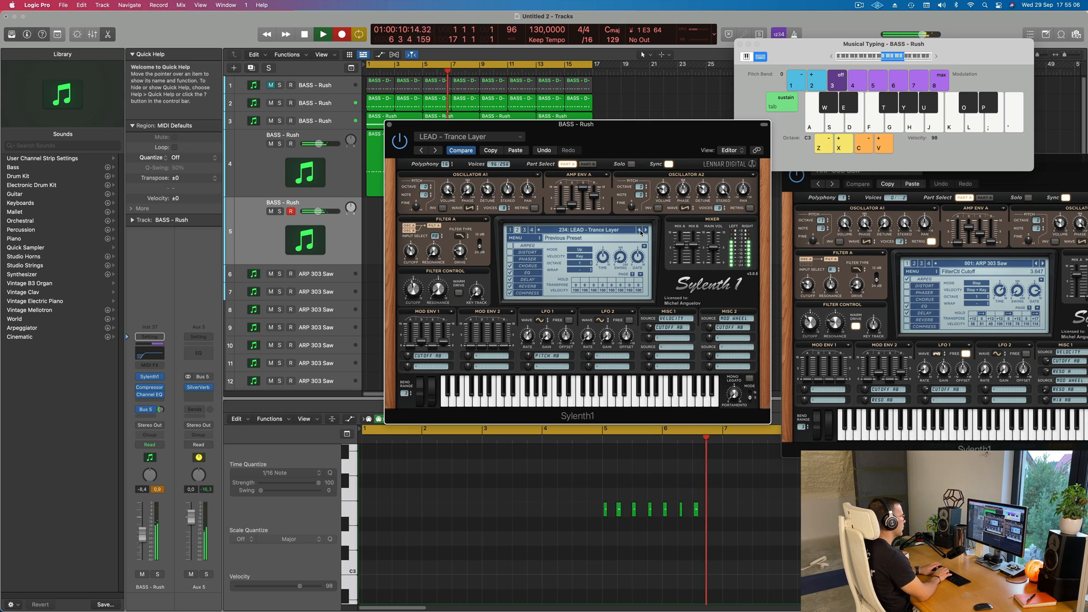
pyautogui.press('d')
pyautogui.press('d')
pyautogui.press('d')
pyautogui.press('space')
# - Move the recorded track 5 region to bar 1 and trim it to four bars, deleting the leftover part
pyautogui.moveTo(629, 124); pyautogui.dragTo(951, 124)
pyautogui.moveTo(466, 205); pyautogui.dragTo(410, 205)
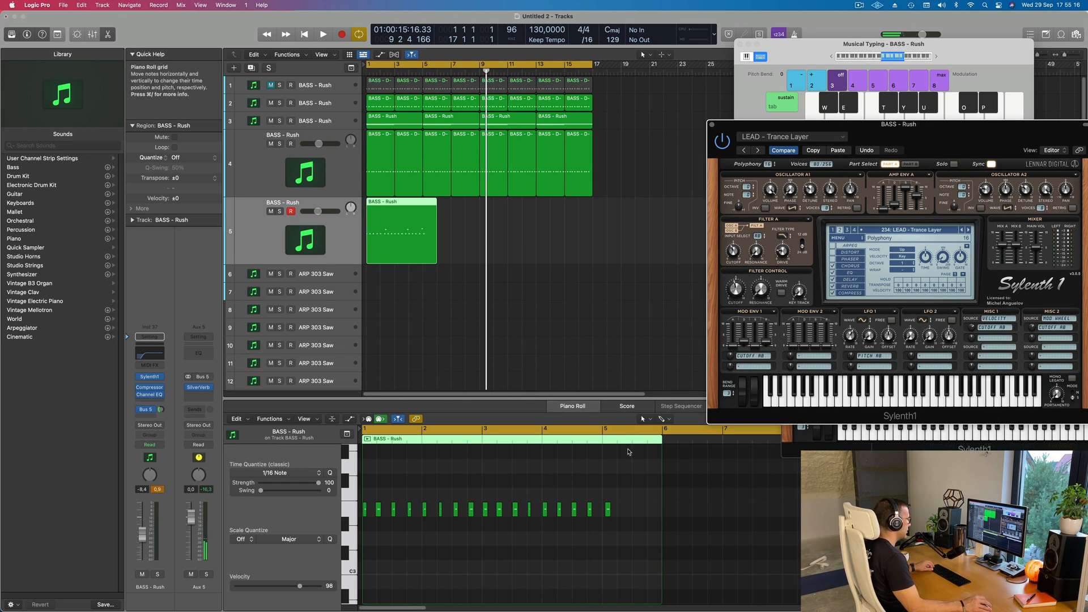
pyautogui.scroll(2, 673, 464)
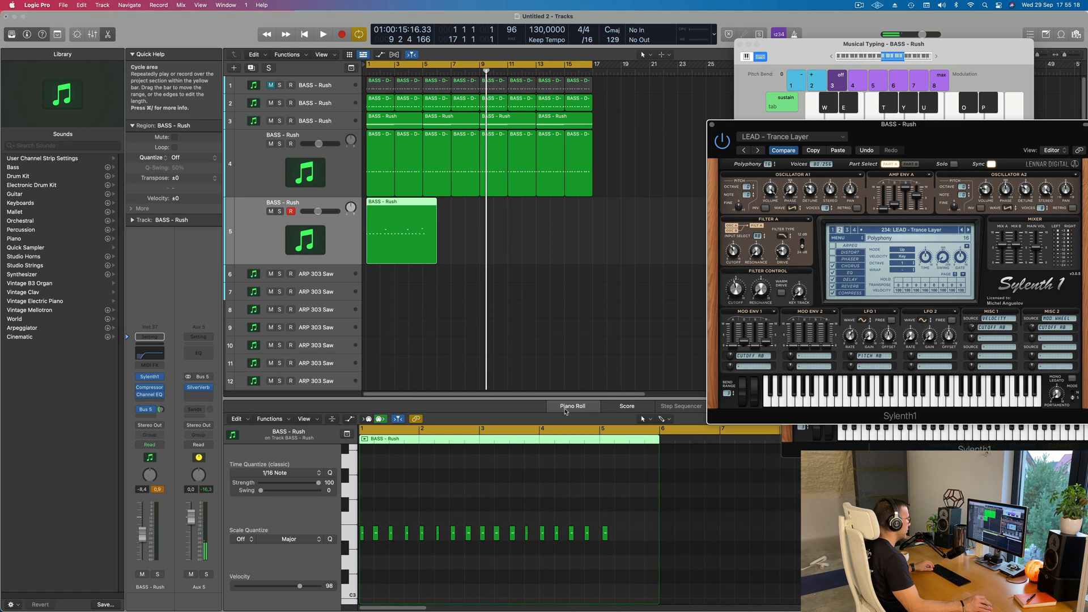
pyautogui.keyDown('super'); pyautogui.click(429, 207); pyautogui.keyUp('super')
pyautogui.keyDown('super'); pyautogui.doubleClick(422, 205); pyautogui.keyUp('super')
pyautogui.click(463, 226)
pyautogui.click(430, 232)
pyautogui.press('Delete')
pyautogui.click(395, 244)
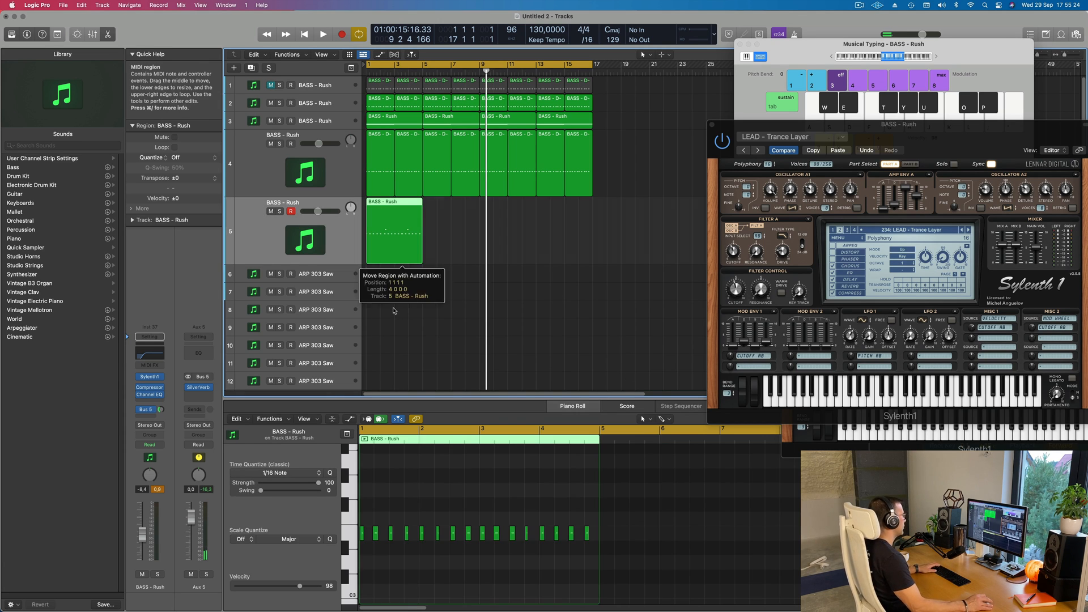
# - Select all notes of the track 5 region and examine the low pattern and high notes in the piano roll during playback
pyautogui.hscroll(10, 459, 570)
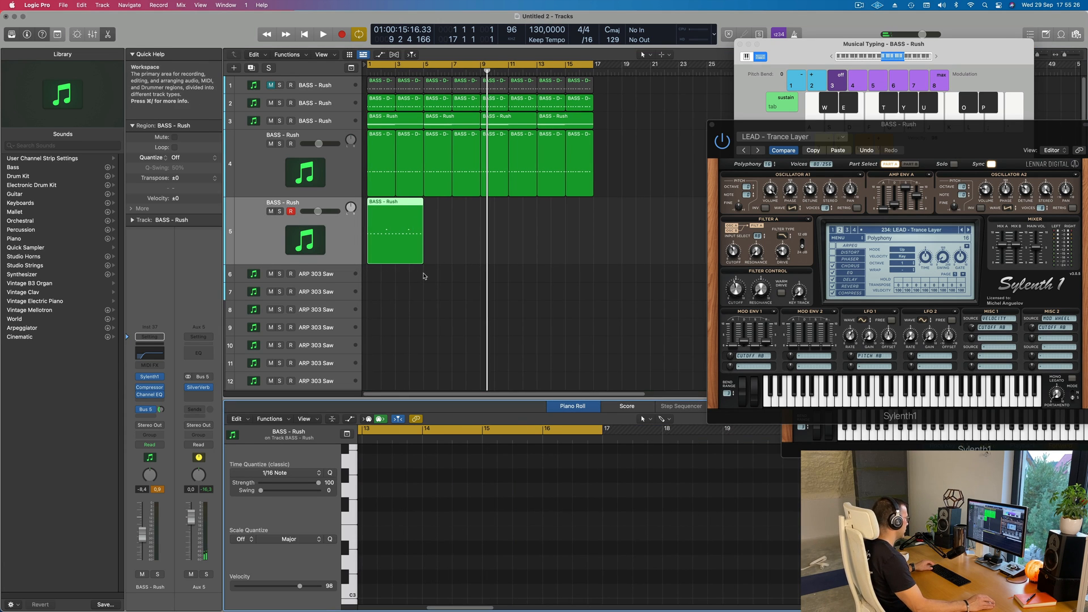
pyautogui.hscroll(-8, 438, 554)
pyautogui.hscroll(-3, 440, 558)
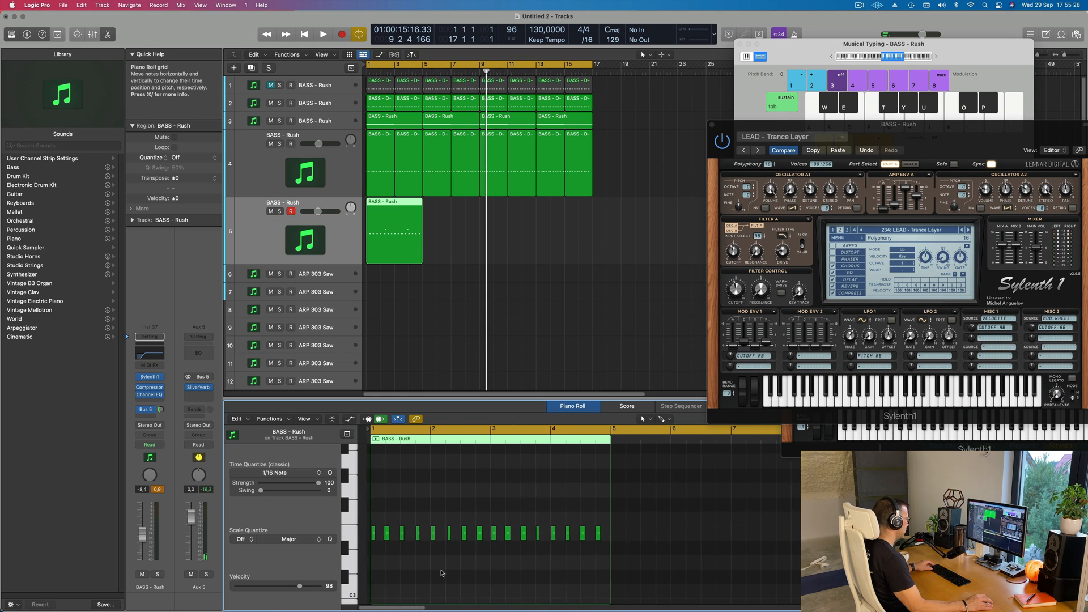
pyautogui.scroll(5, 454, 572)
pyautogui.scroll(-3, 502, 576)
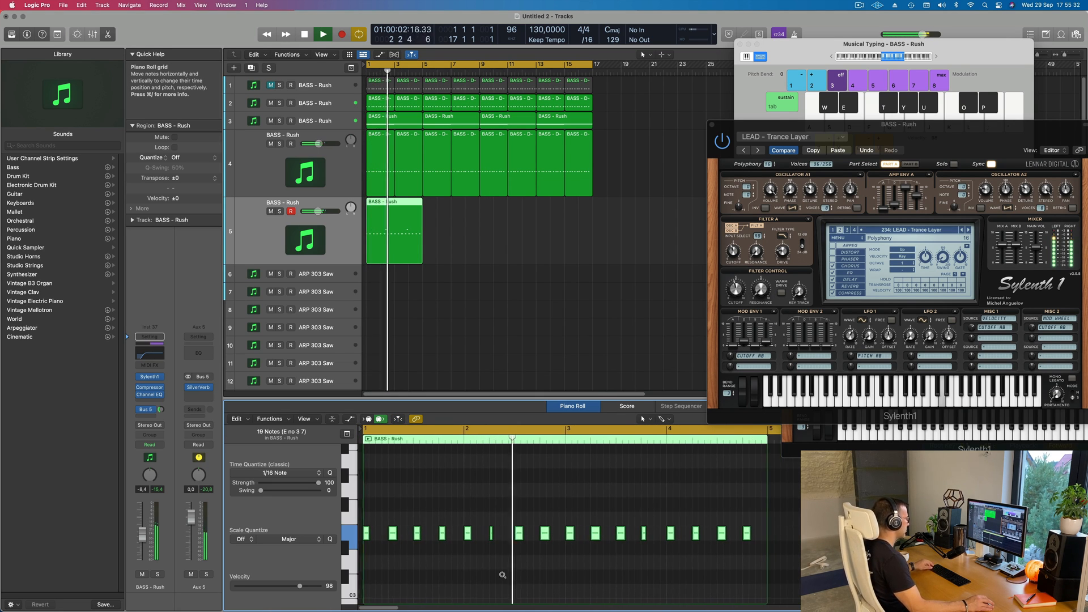
pyautogui.scroll(5, 536, 574)
pyautogui.scroll(-2, 534, 574)
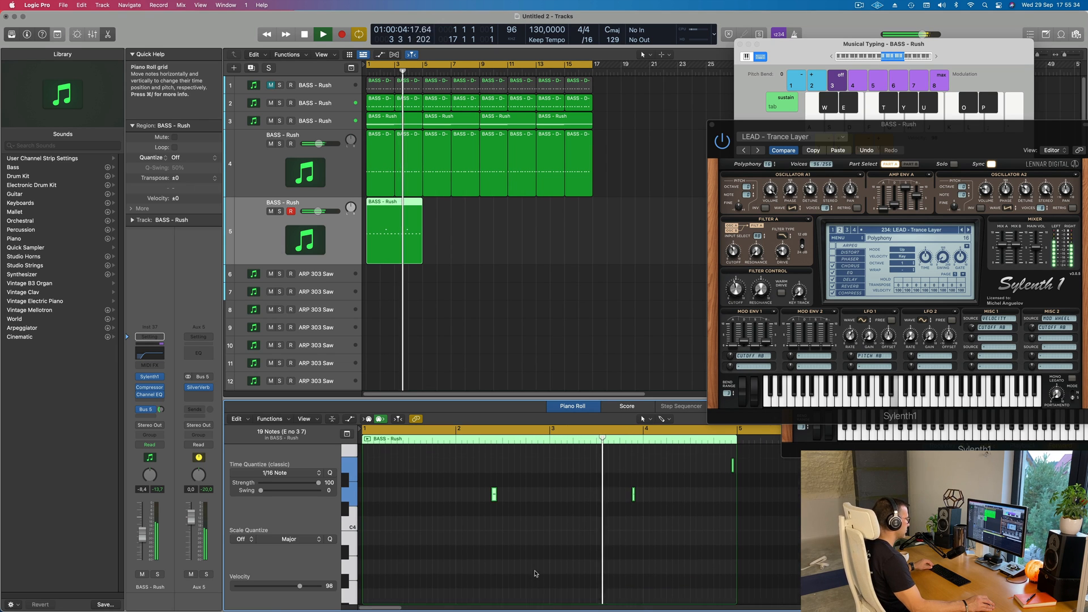
pyautogui.scroll(2, 592, 565)
pyautogui.scroll(4, 629, 567)
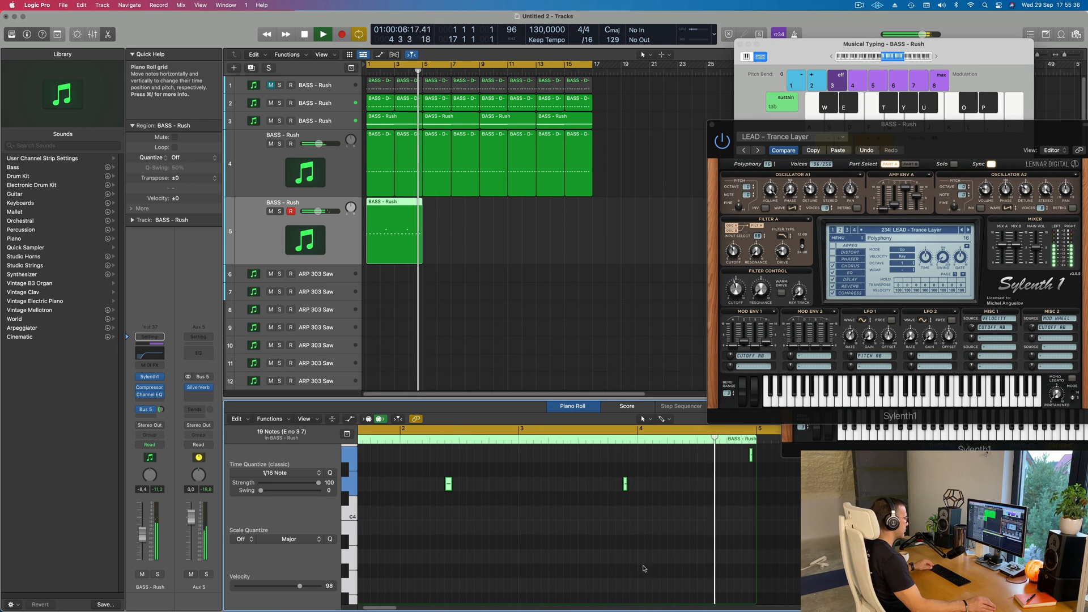
pyautogui.scroll(-2, 650, 566)
pyautogui.hscroll(-2, 660, 552)
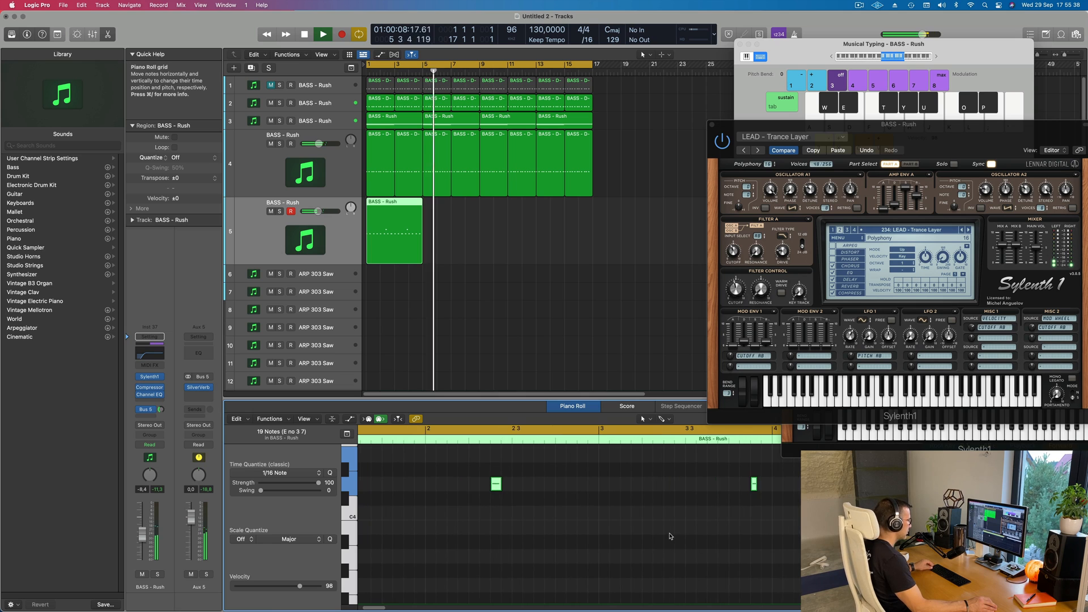
# - Move the last high note before bar 5 slightly earlier and restart playback from the beginning
pyautogui.hscroll(2, 770, 510)
pyautogui.moveTo(765, 457); pyautogui.dragTo(755, 460)
pyautogui.click(765, 456)
pyautogui.press('Return')
pyautogui.press('super+Left')
pyautogui.press('super+Left')
pyautogui.press('super+Left')
pyautogui.press('super+Left')
pyautogui.press('super+Left')
pyautogui.press('super+Left')
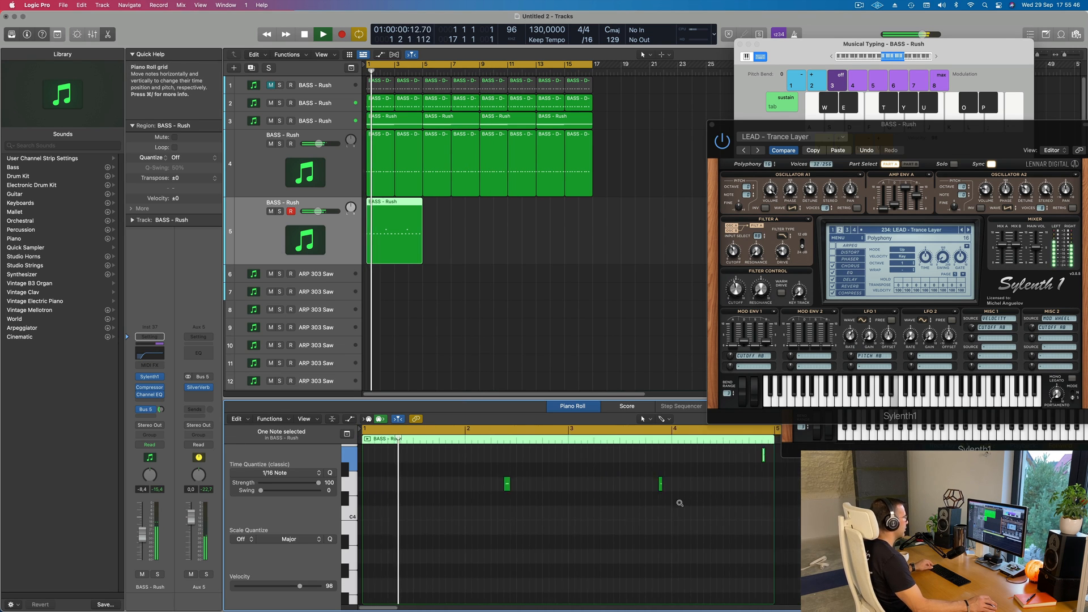
# - Repeat the four-bar track 5 region up to bar 17 and move the synth window back over the arrangement
pyautogui.scroll(-3, 504, 523)
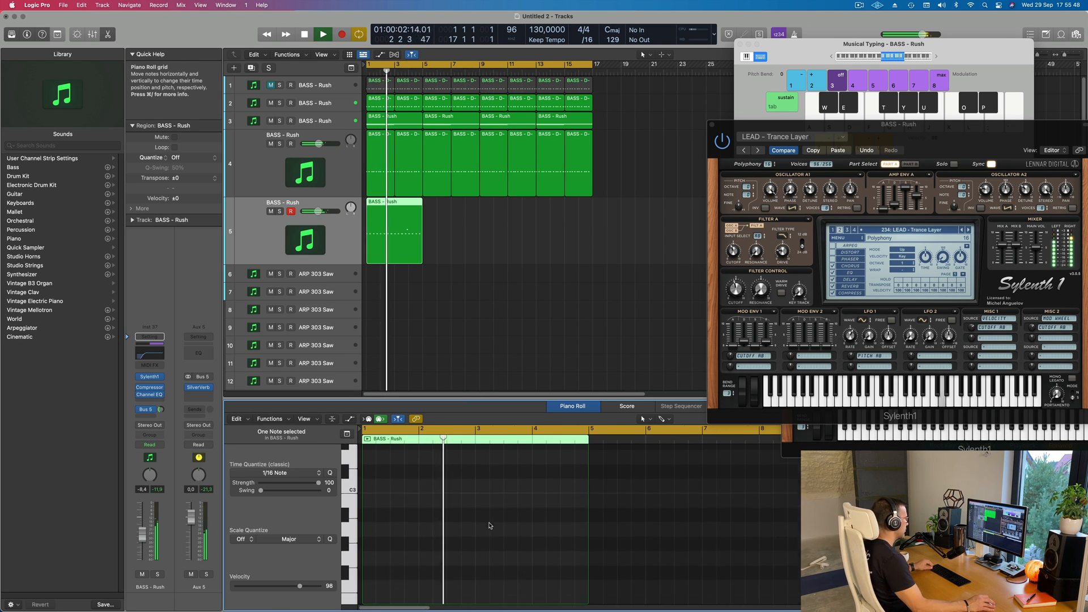
pyautogui.scroll(2, 494, 525)
pyautogui.press('super+Right')
pyautogui.hscroll(2, 489, 520)
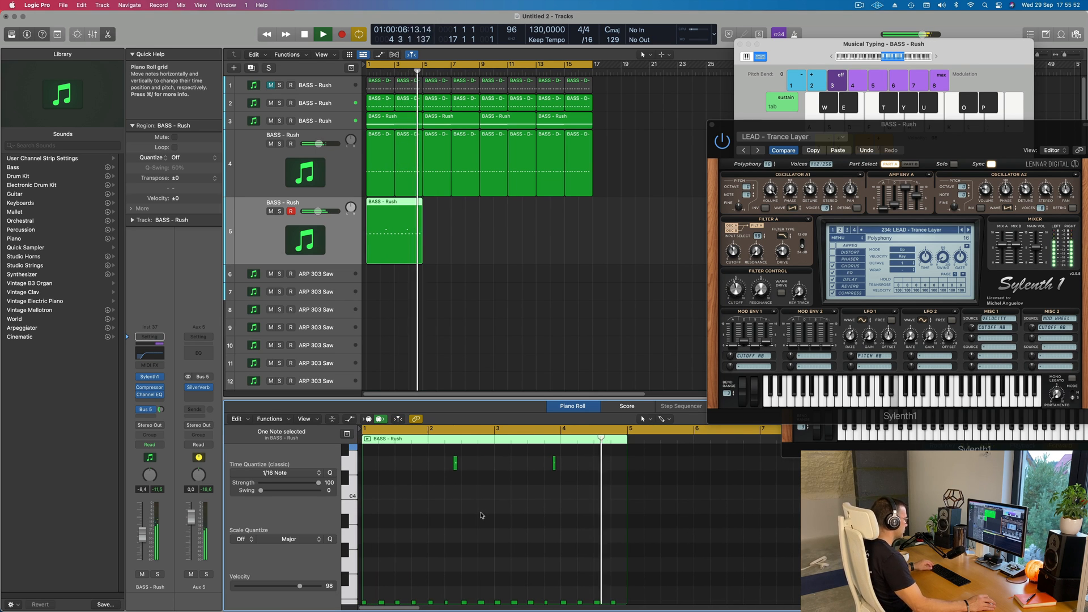
pyautogui.press('super+Left')
pyautogui.moveTo(442, 230); pyautogui.dragTo(561, 243)
pyautogui.moveTo(896, 130); pyautogui.dragTo(634, 138)
# - Set track 5's volume to -9.6 dB during playback and load the LEAD - Trance Lead 1 preset
pyautogui.press('space')
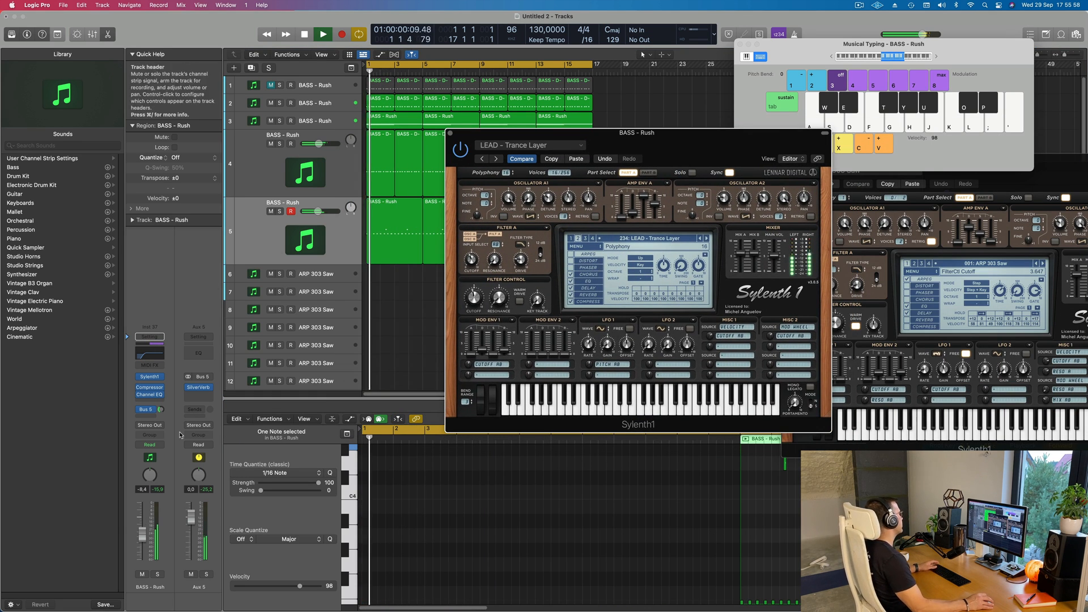
pyautogui.moveTo(139, 541); pyautogui.dragTo(136, 544)
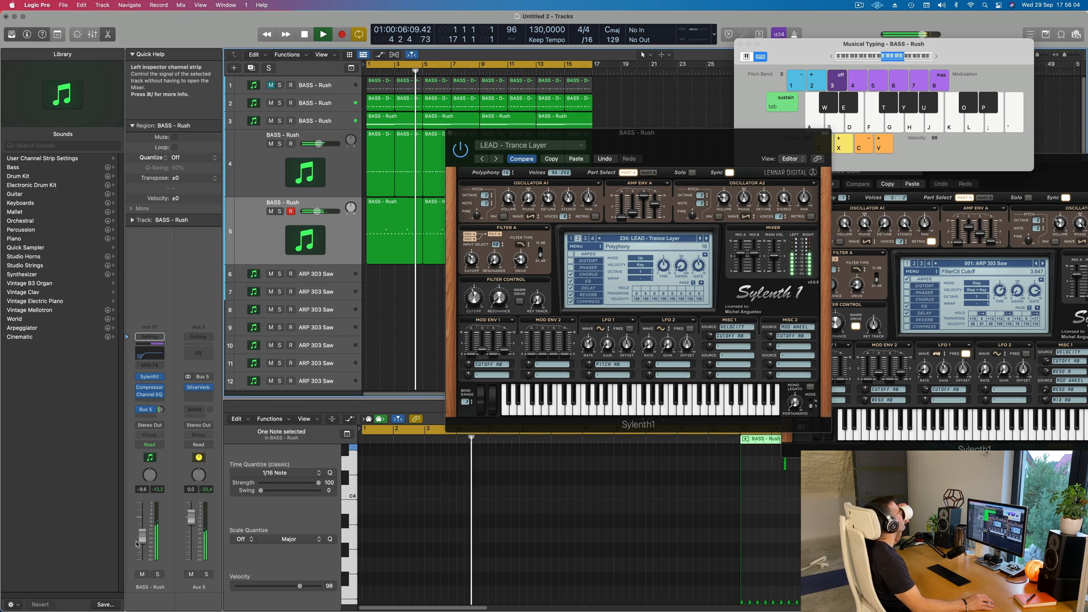
pyautogui.moveTo(697, 146); pyautogui.dragTo(717, 161)
pyautogui.click(726, 253)
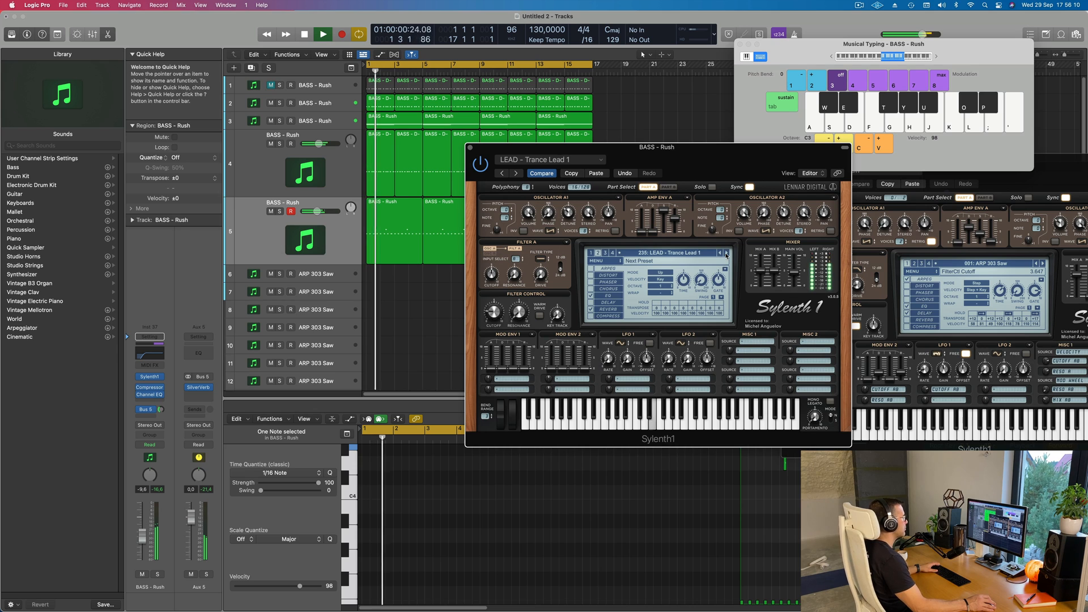
# - Step back through the lead presets on track 5 during playback, load LEAD - Poppiholla, and move the synth window slightly
pyautogui.click(721, 253)
pyautogui.click(720, 253)
pyautogui.click(720, 253)
pyautogui.click(720, 254)
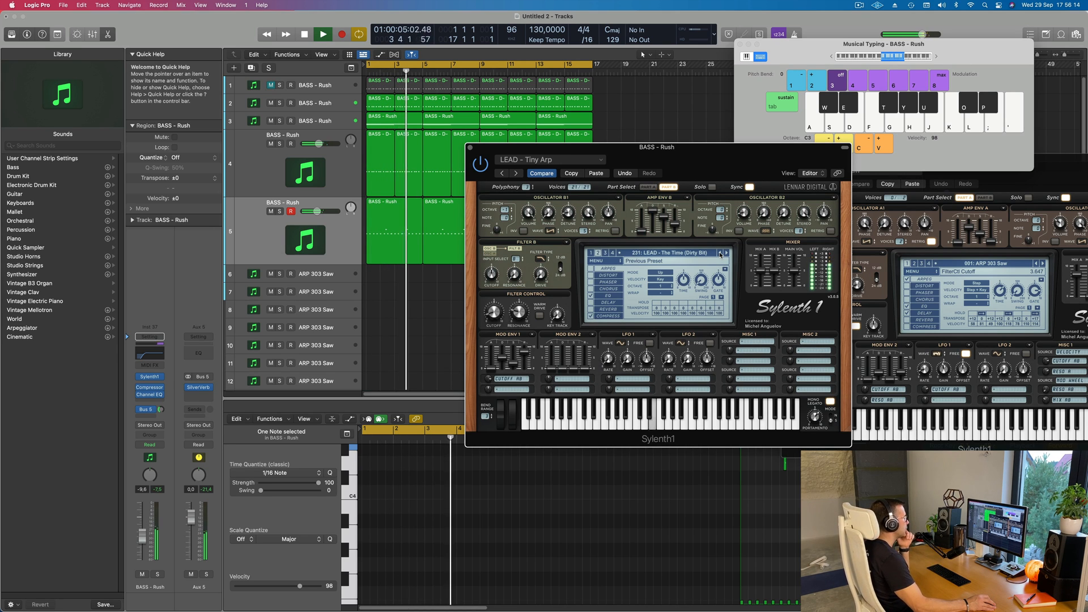
pyautogui.click(721, 253)
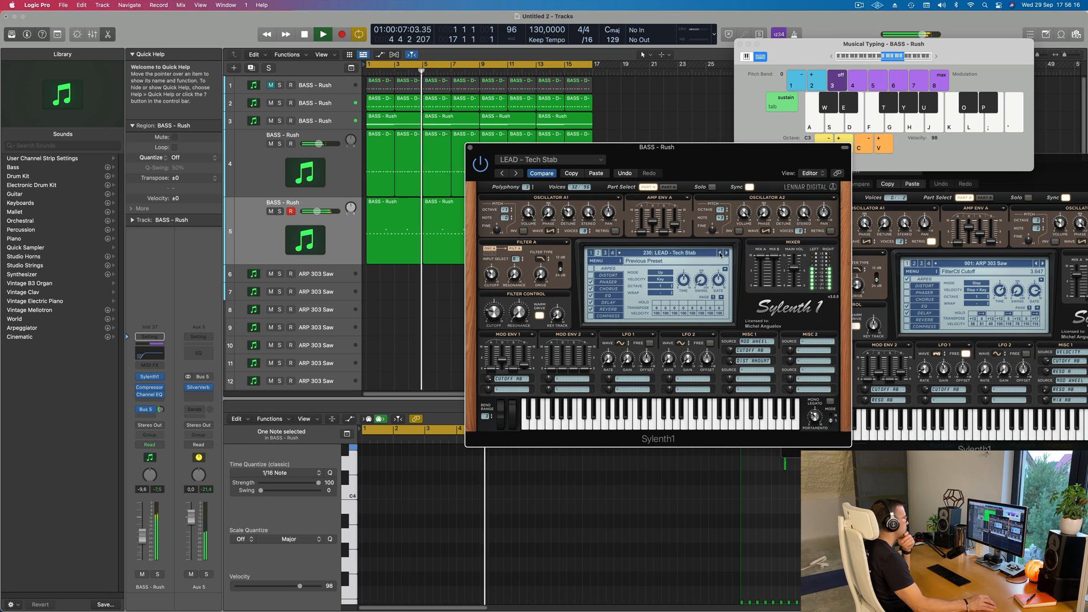
pyautogui.click(720, 253)
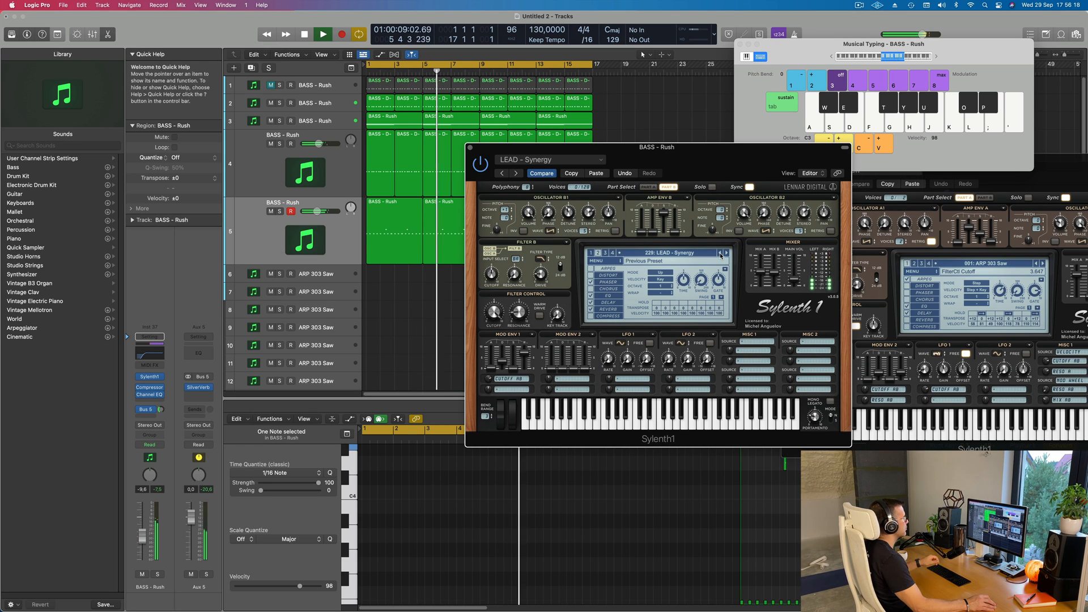
pyautogui.click(721, 253)
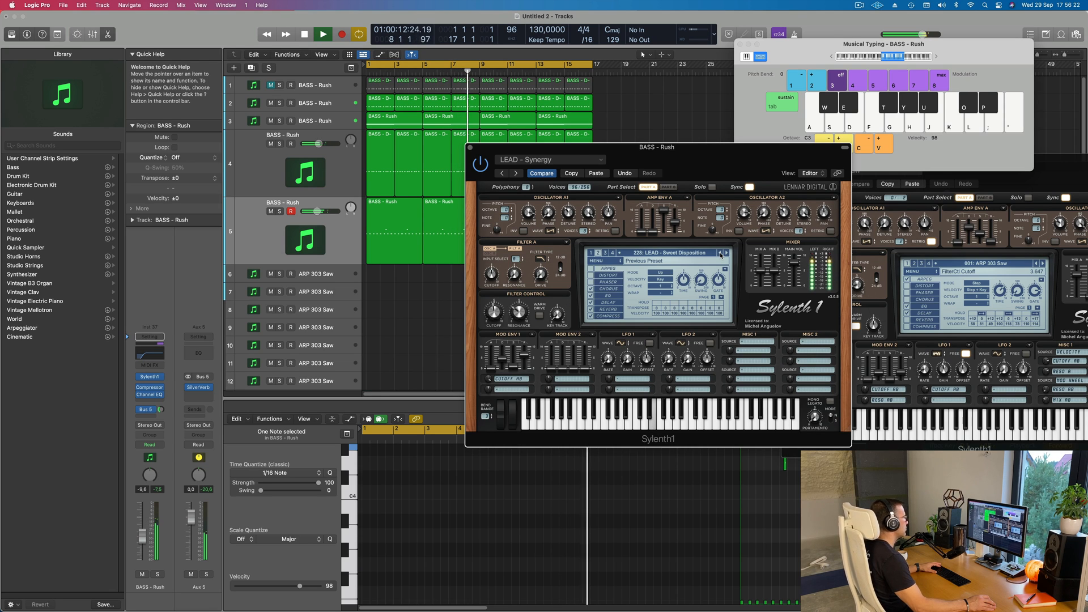
pyautogui.click(721, 254)
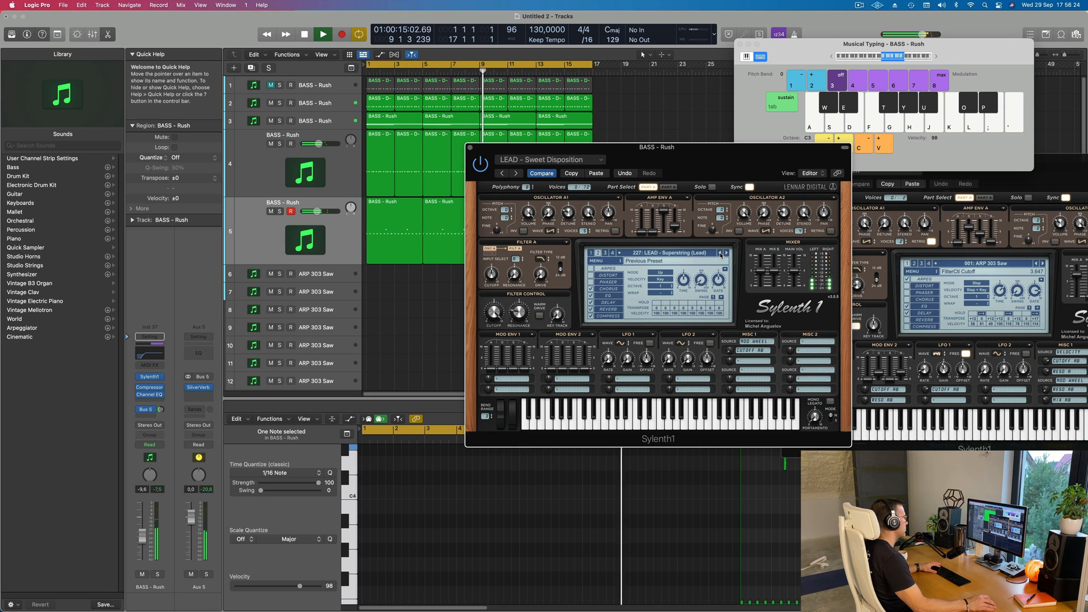
pyautogui.click(720, 253)
pyautogui.click(720, 253)
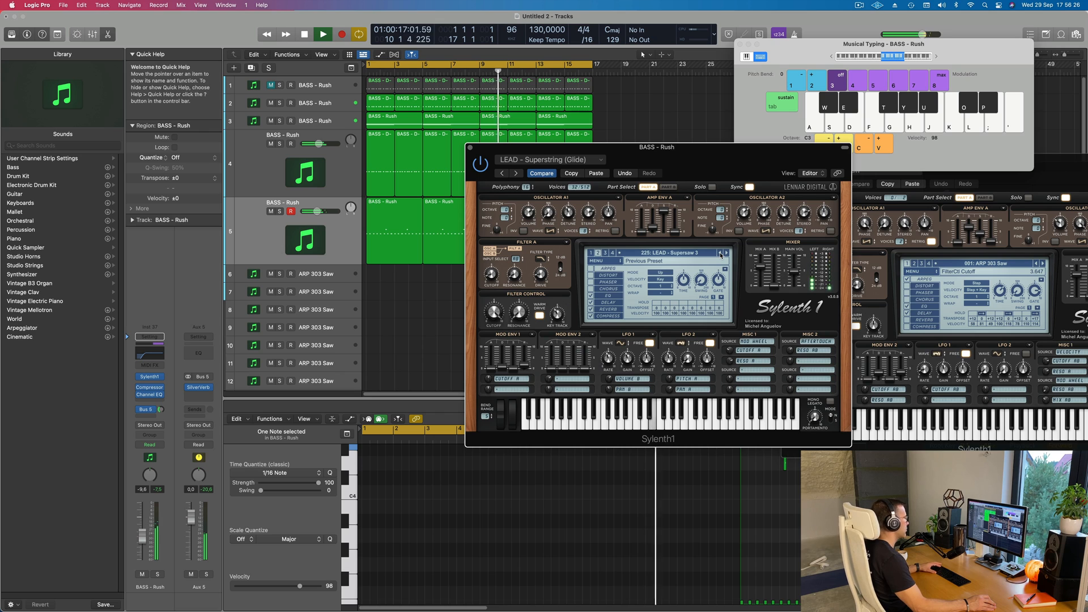
pyautogui.click(720, 254)
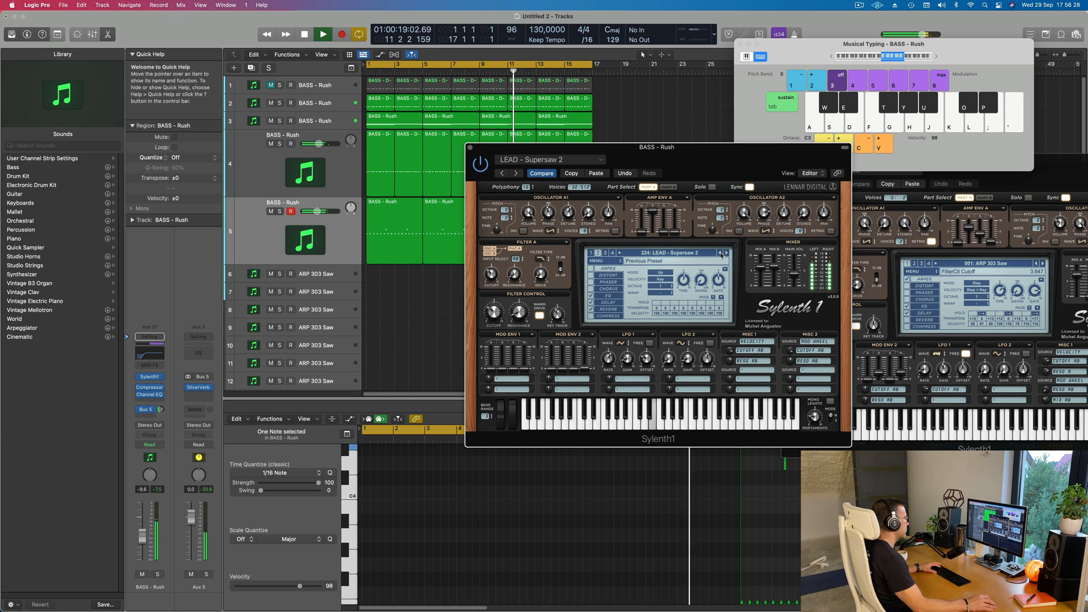
pyautogui.click(721, 253)
pyautogui.click(720, 253)
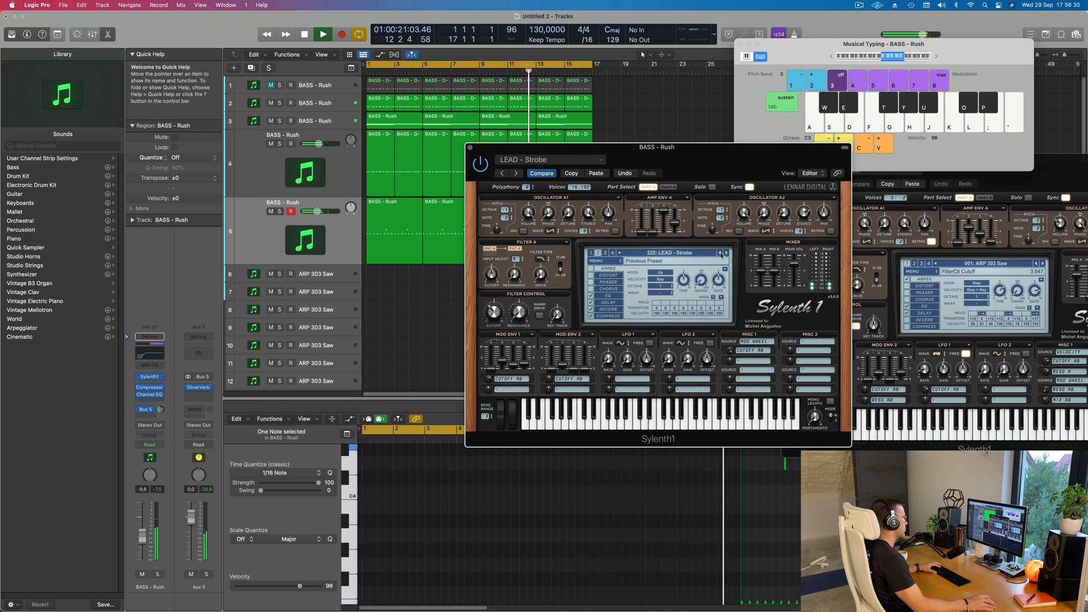
pyautogui.click(720, 253)
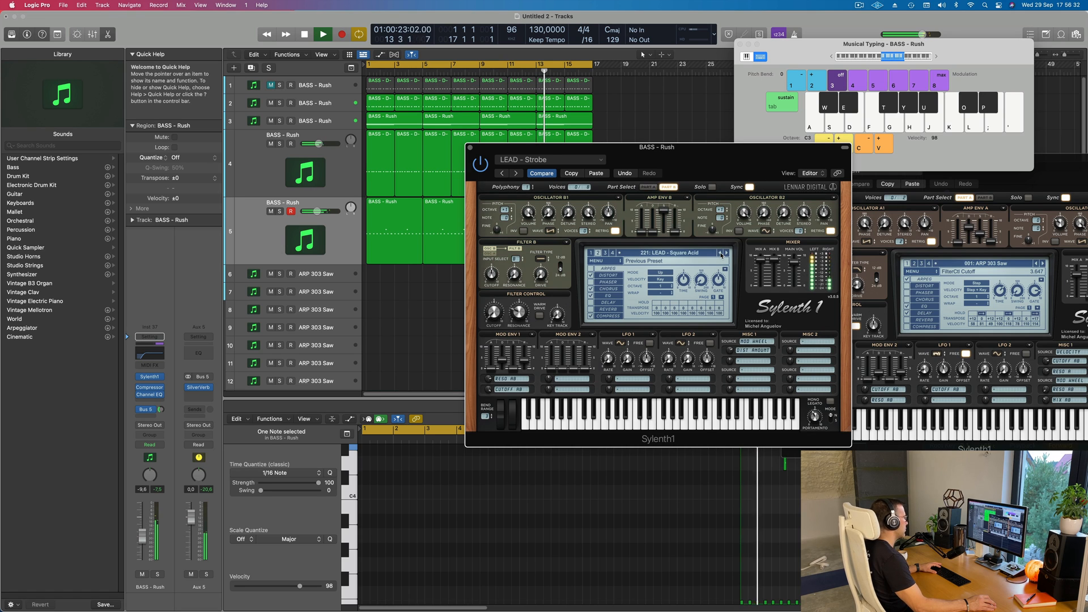
pyautogui.click(720, 253)
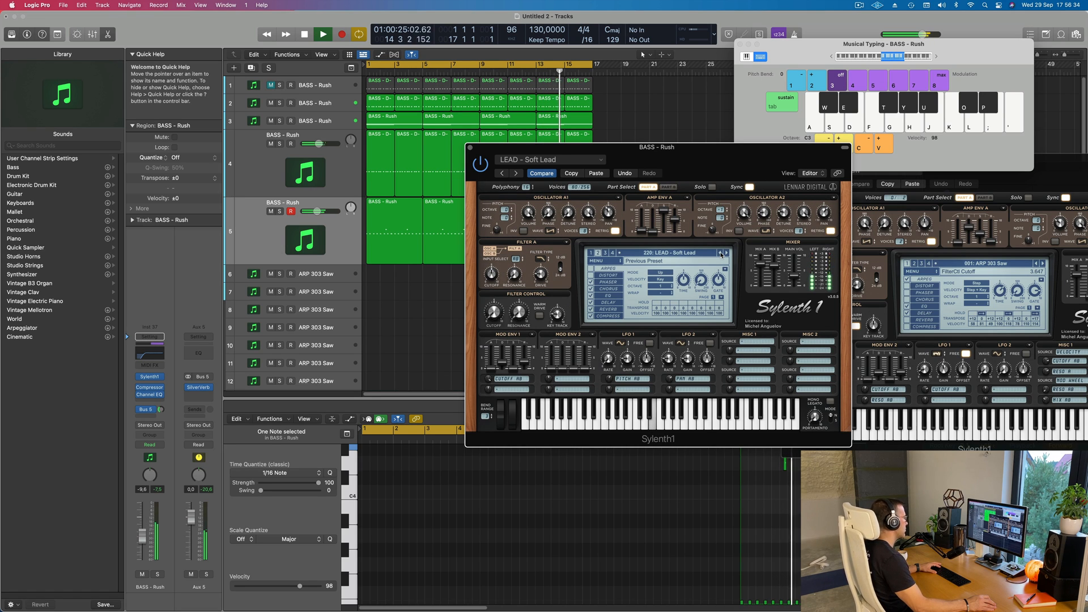
pyautogui.click(720, 253)
pyautogui.click(721, 254)
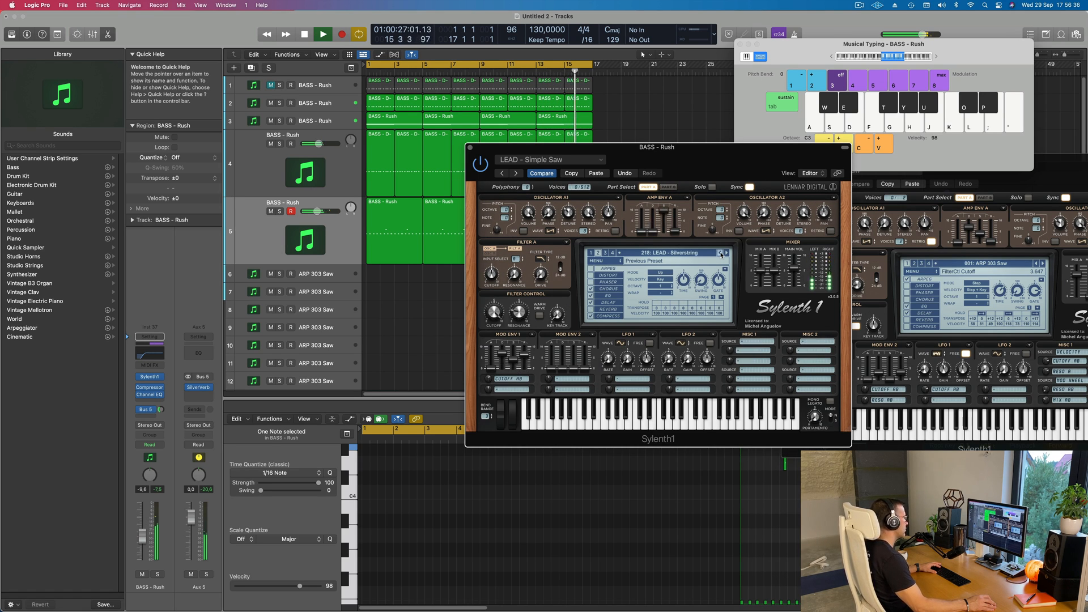
pyautogui.click(720, 253)
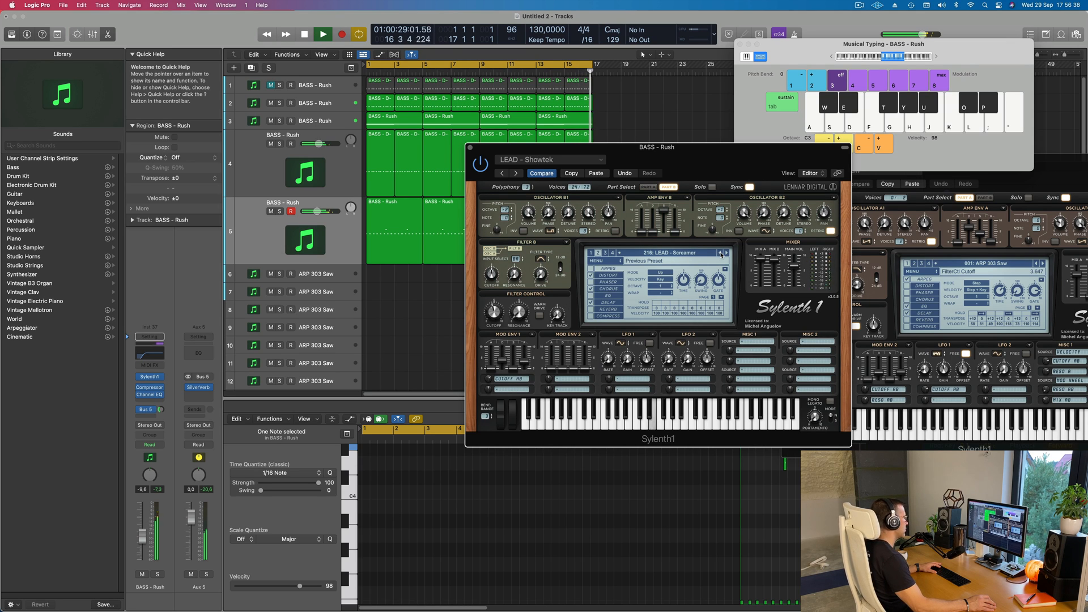
pyautogui.click(720, 253)
pyautogui.click(720, 254)
pyautogui.click(720, 254)
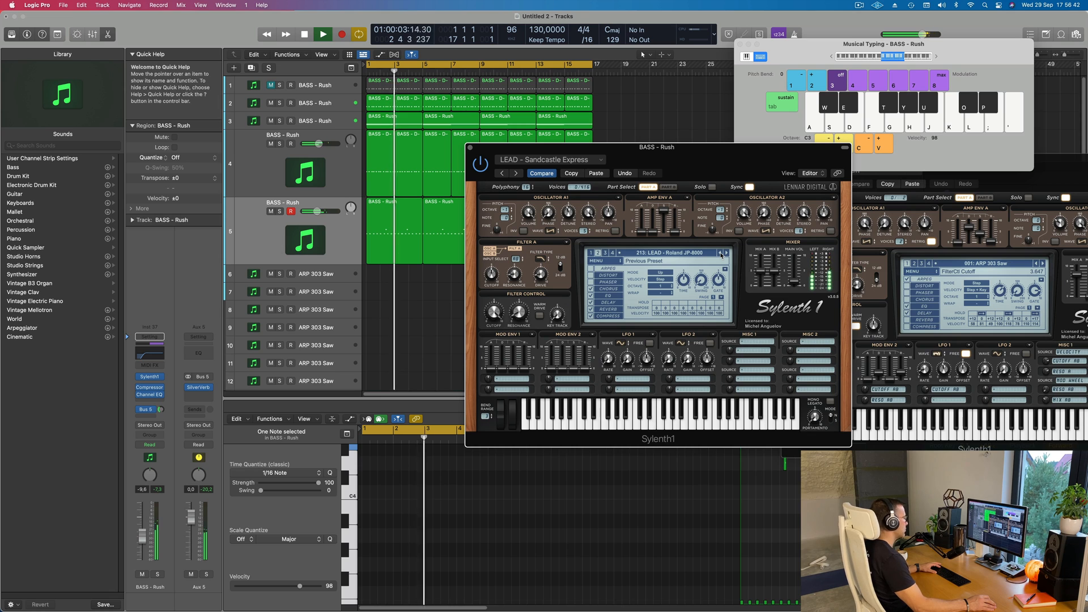
pyautogui.click(721, 253)
pyautogui.click(721, 254)
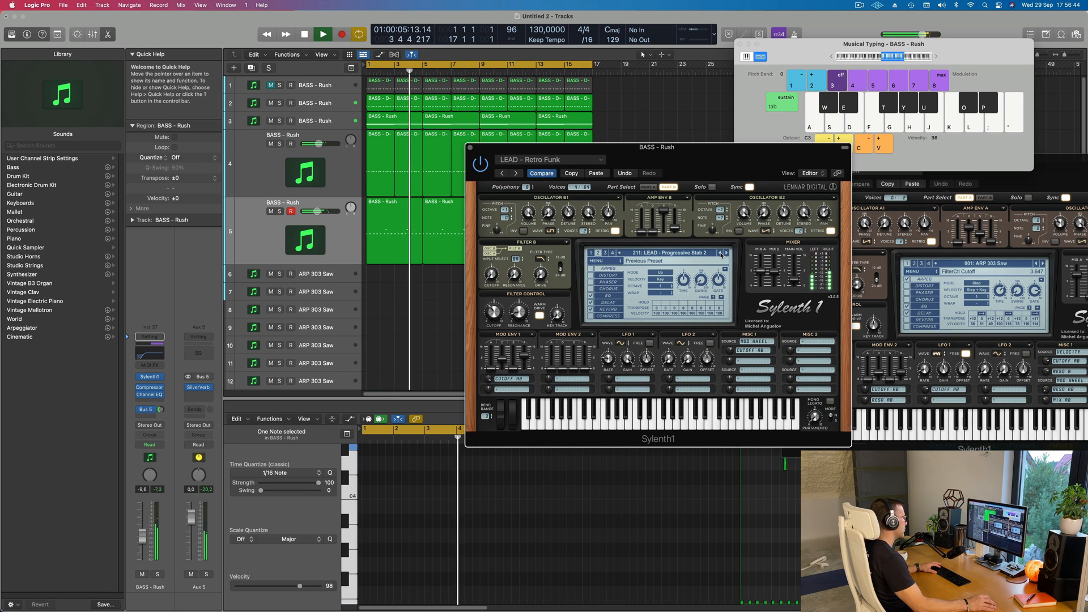
pyautogui.click(721, 254)
pyautogui.click(720, 254)
pyautogui.click(721, 254)
pyautogui.click(721, 254)
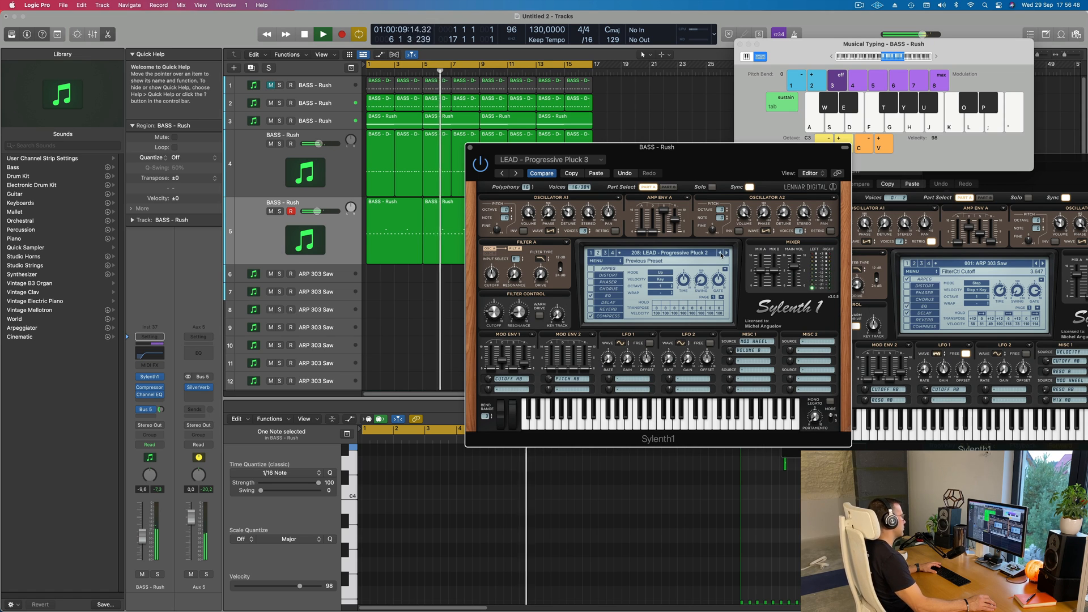
pyautogui.click(721, 254)
pyautogui.click(721, 254)
pyautogui.click(721, 254)
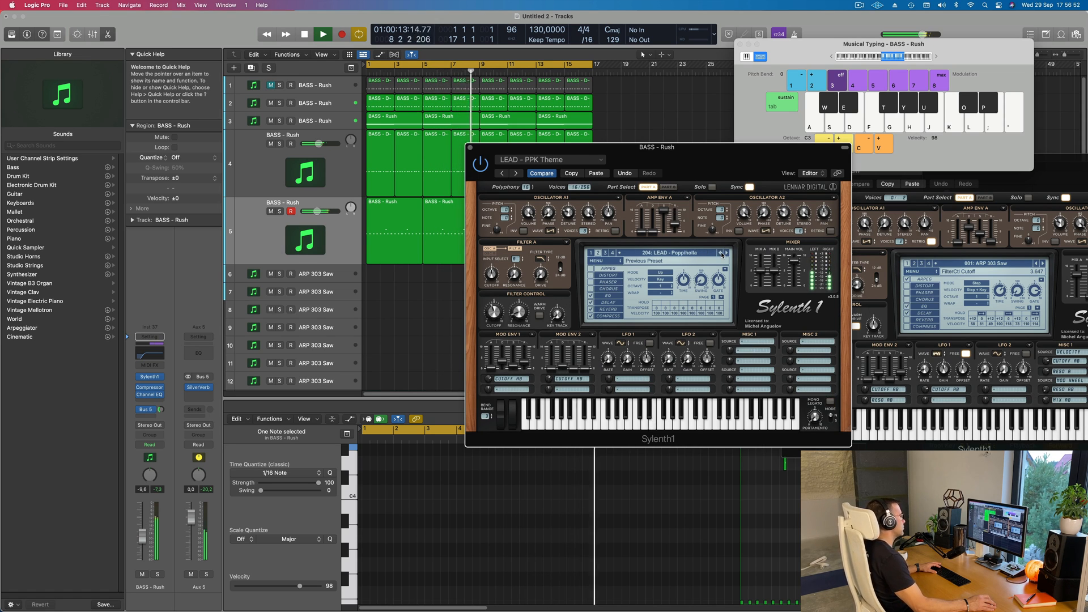
pyautogui.moveTo(736, 185); pyautogui.dragTo(706, 197)
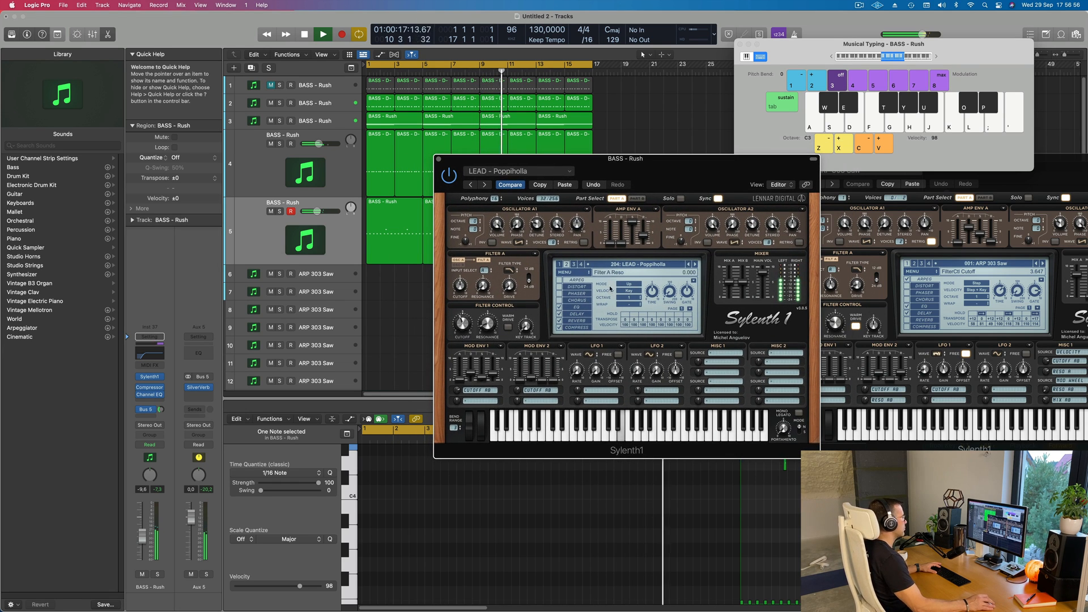
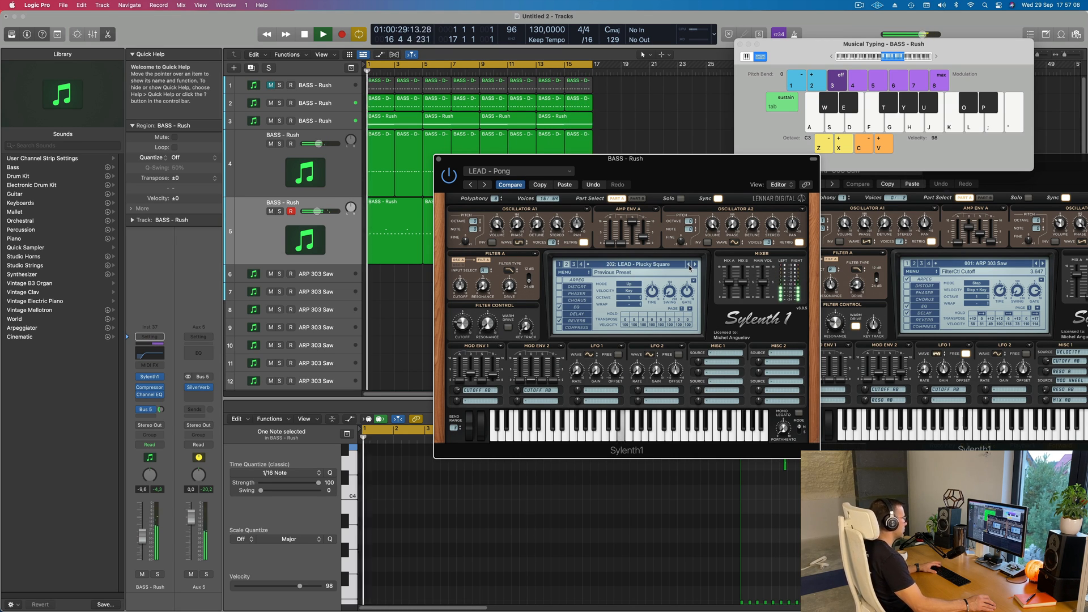
# - Audition the lead presets preceding LEAD - Poppiholla during playback, down to LEAD - Long Delay
pyautogui.click(690, 265)
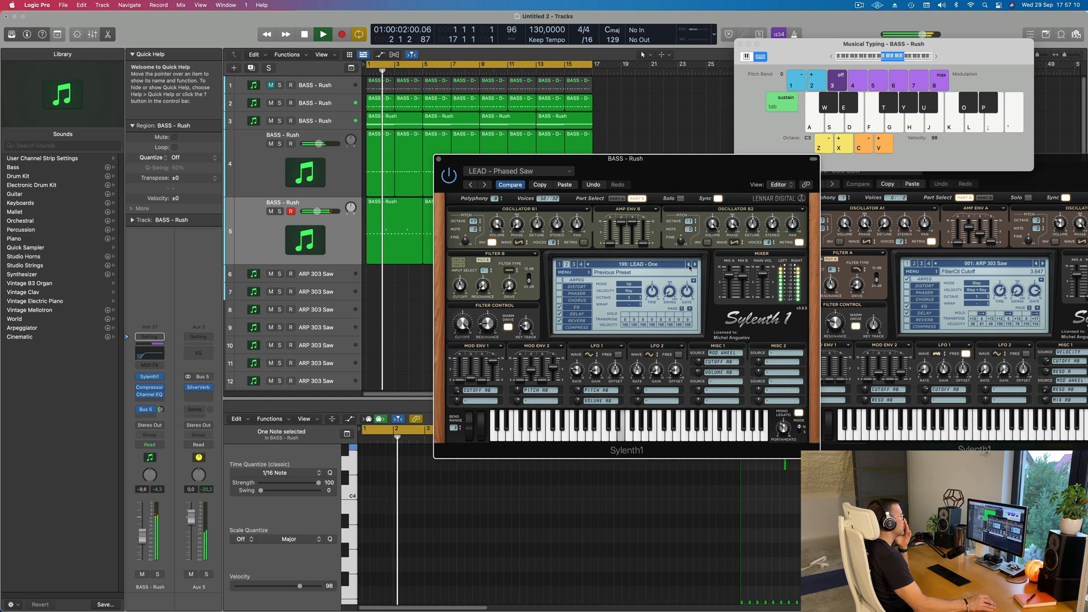
pyautogui.click(689, 266)
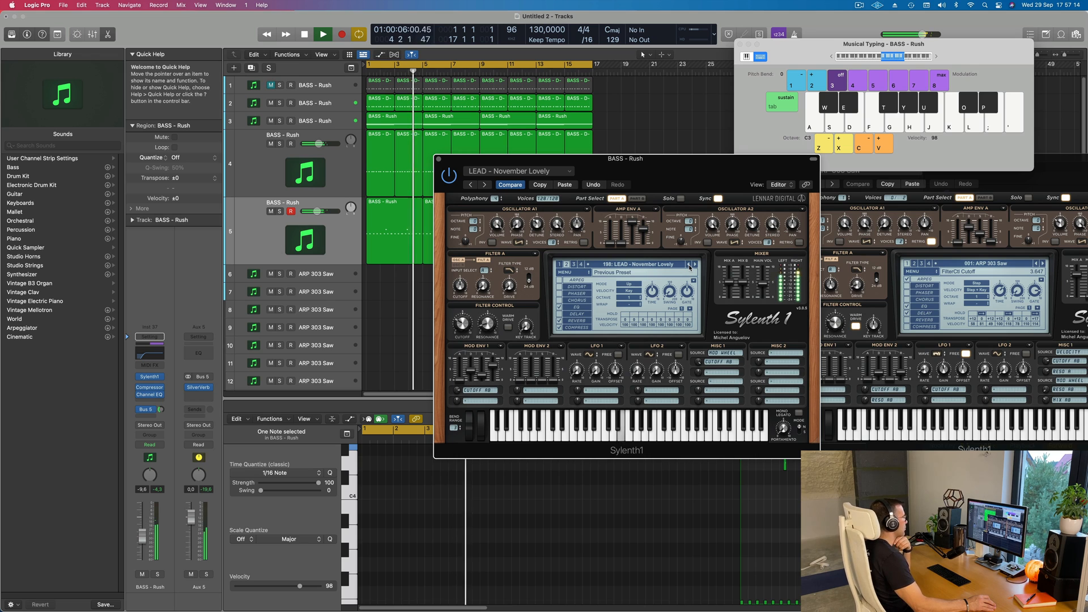
pyautogui.click(689, 266)
pyautogui.click(689, 266)
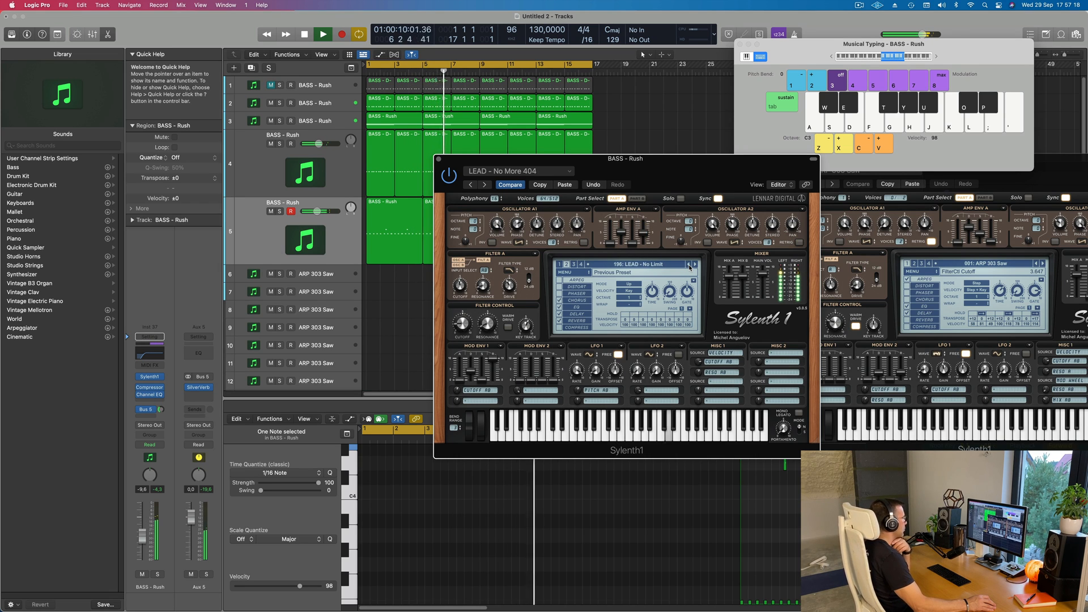
pyautogui.click(689, 266)
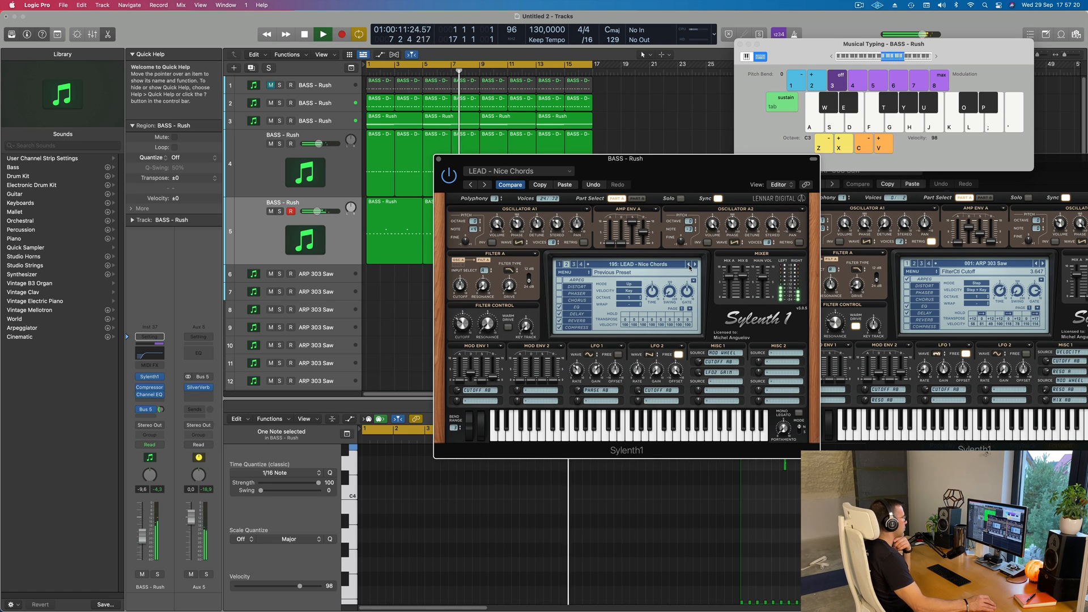
pyautogui.click(689, 265)
pyautogui.click(689, 265)
pyautogui.click(689, 266)
pyautogui.click(690, 265)
pyautogui.click(689, 266)
pyautogui.click(689, 266)
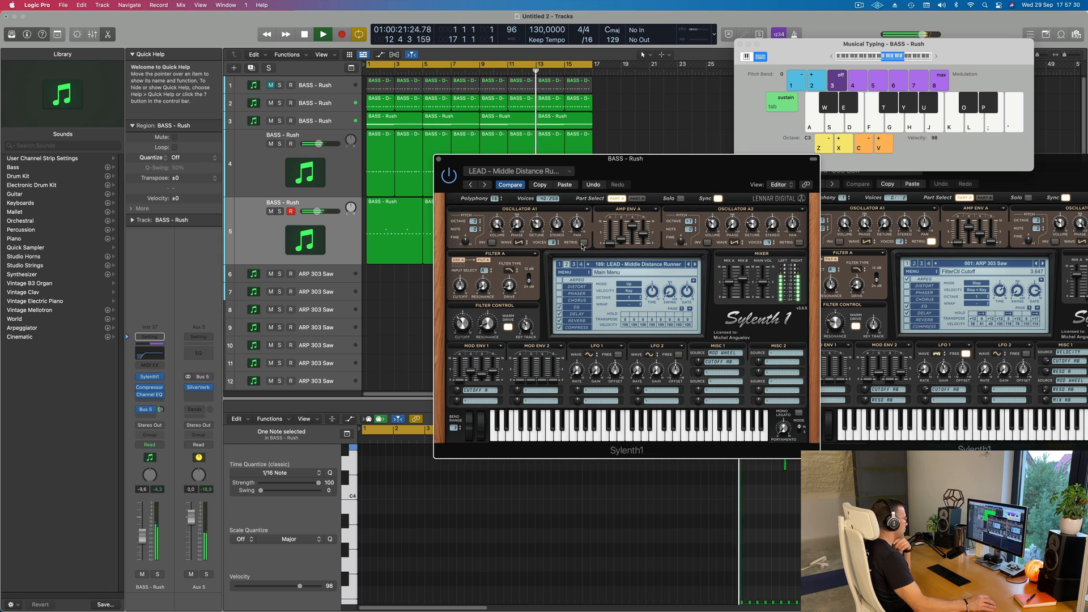
pyautogui.click(689, 265)
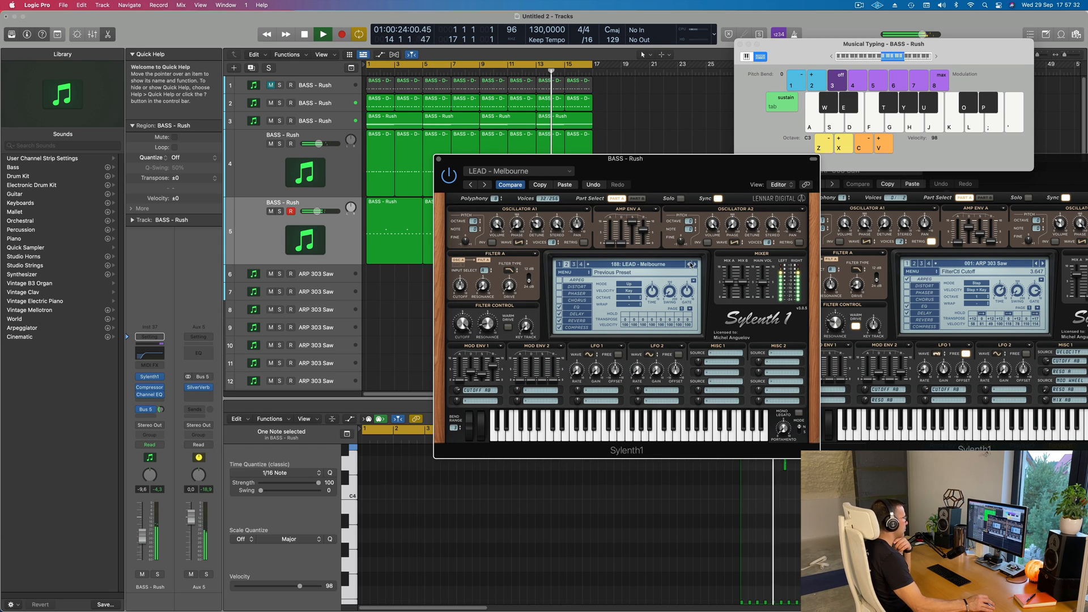
pyautogui.click(690, 266)
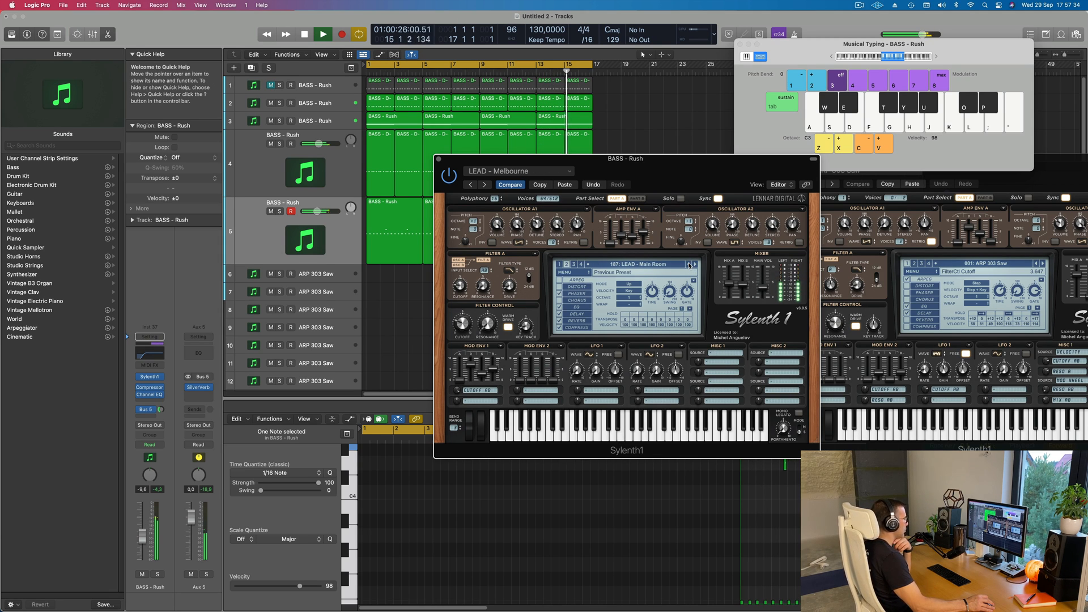
pyautogui.click(689, 265)
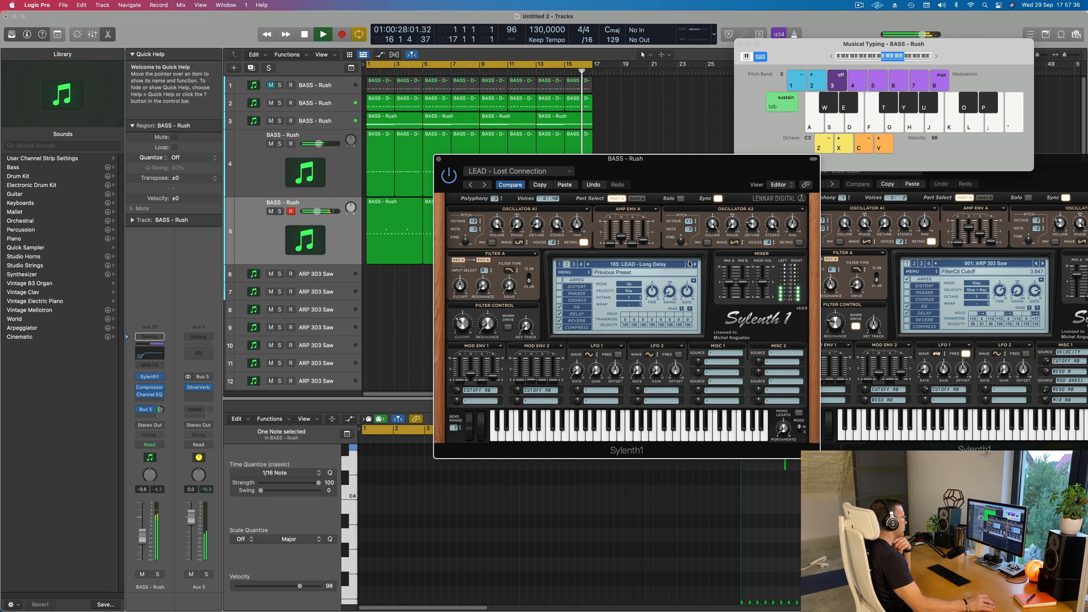
# - Paste the LEAD - Poppiholla sound back into track 5's synth, close its window and restart playback from the beginning
pyautogui.click(561, 185)
pyautogui.moveTo(458, 163)
pyautogui.mouseDown()
pyautogui.moveTo(267, 160)
pyautogui.moveTo(454, 158)
pyautogui.mouseUp()
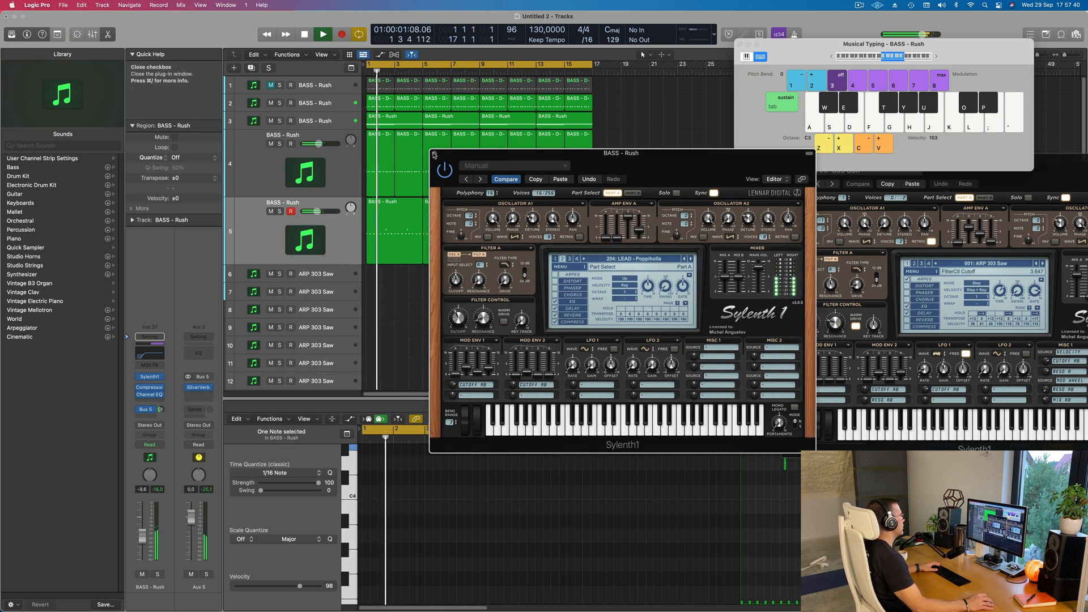
pyautogui.click(434, 154)
pyautogui.press('Return')
# - Set track 5's volume to -7.8 dB and adjust its Bus 5 send level
pyautogui.click(132, 526)
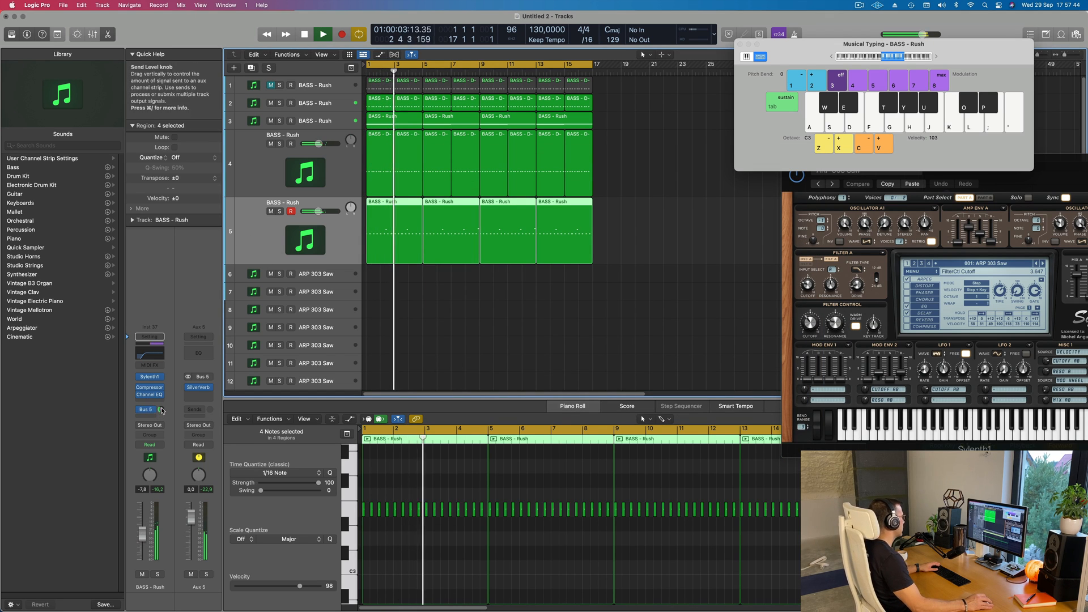
pyautogui.moveTo(161, 410); pyautogui.dragTo(203, 400)
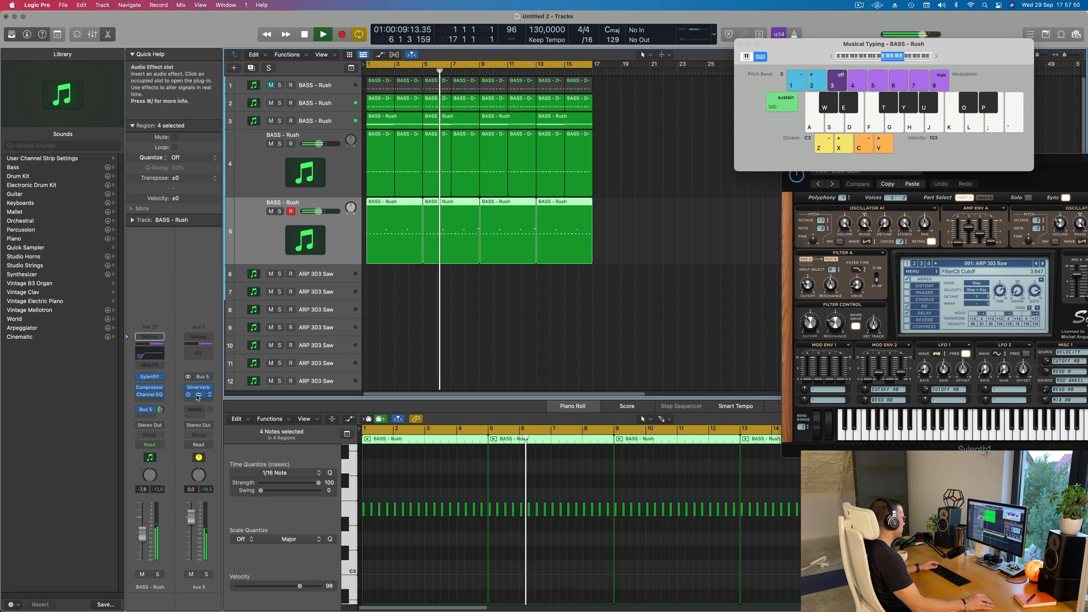
# - Insert a Compressor with side chain Inst 9 after SilverVerb on Aux 5, and solo Aux 5 briefly to listen
pyautogui.click(202, 396)
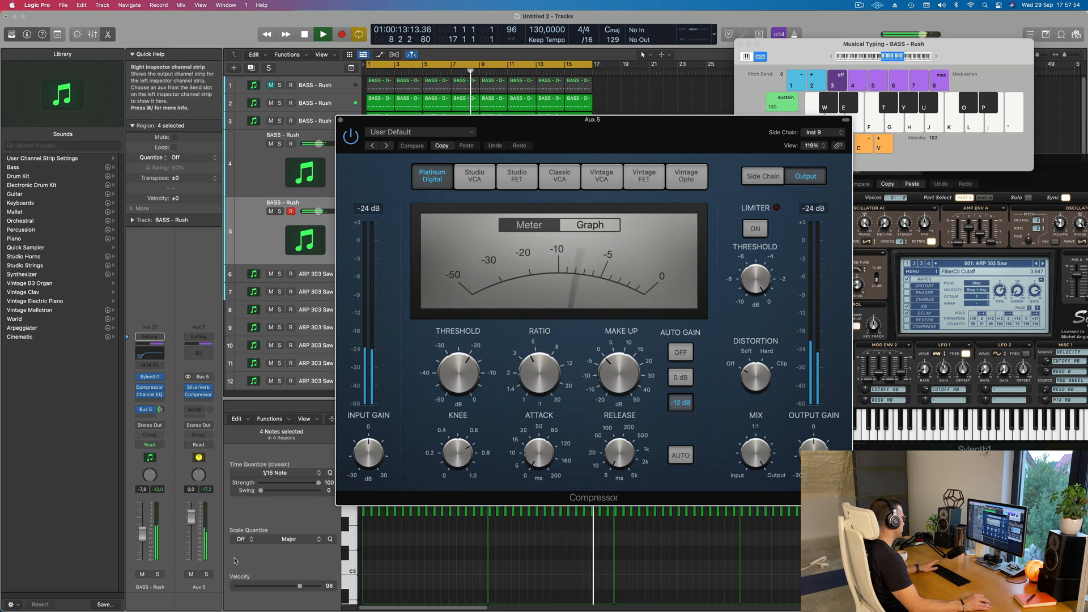
pyautogui.click(207, 575)
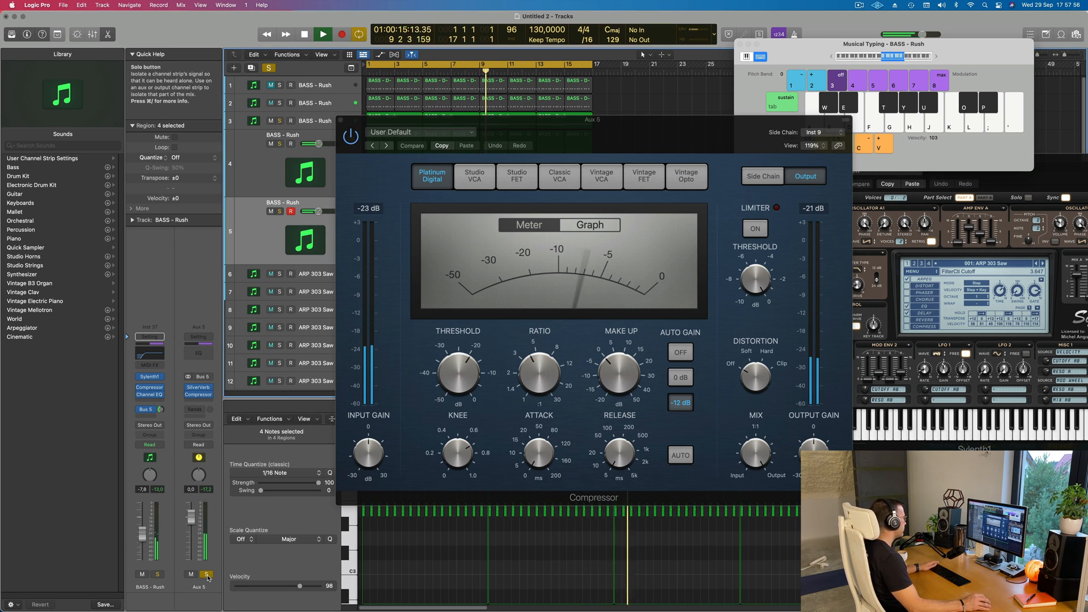
pyautogui.click(208, 575)
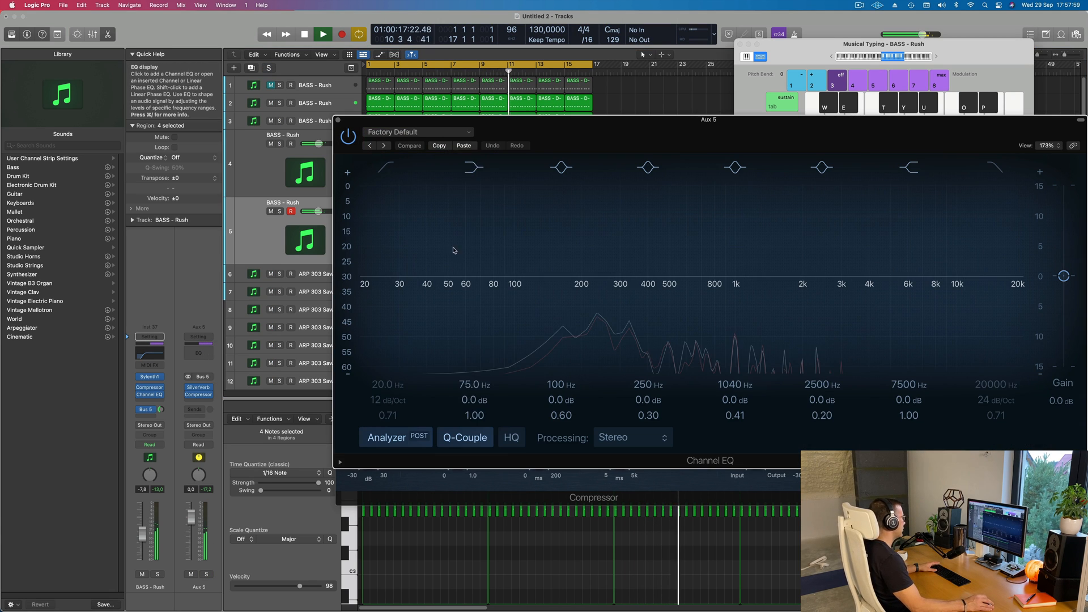
# - Add a Channel EQ to Aux 5 with a low cut at 328 Hz and a slope of 18 dB/Oct
pyautogui.doubleClick(199, 352)
pyautogui.click(387, 170)
pyautogui.moveTo(552, 239); pyautogui.dragTo(571, 239)
pyautogui.moveTo(405, 281); pyautogui.dragTo(646, 281)
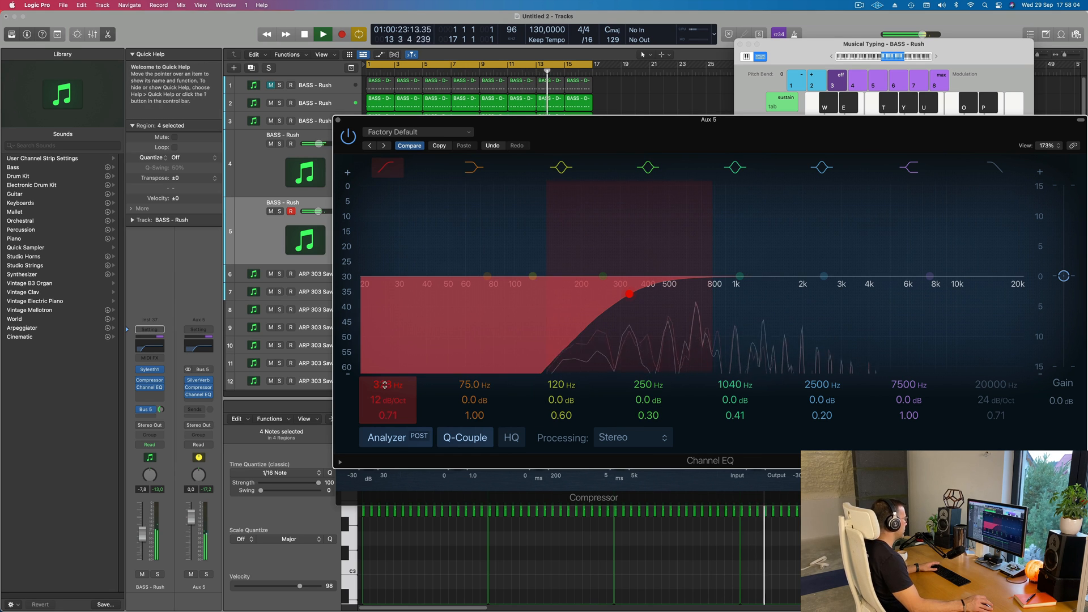
pyautogui.moveTo(388, 401); pyautogui.dragTo(389, 395)
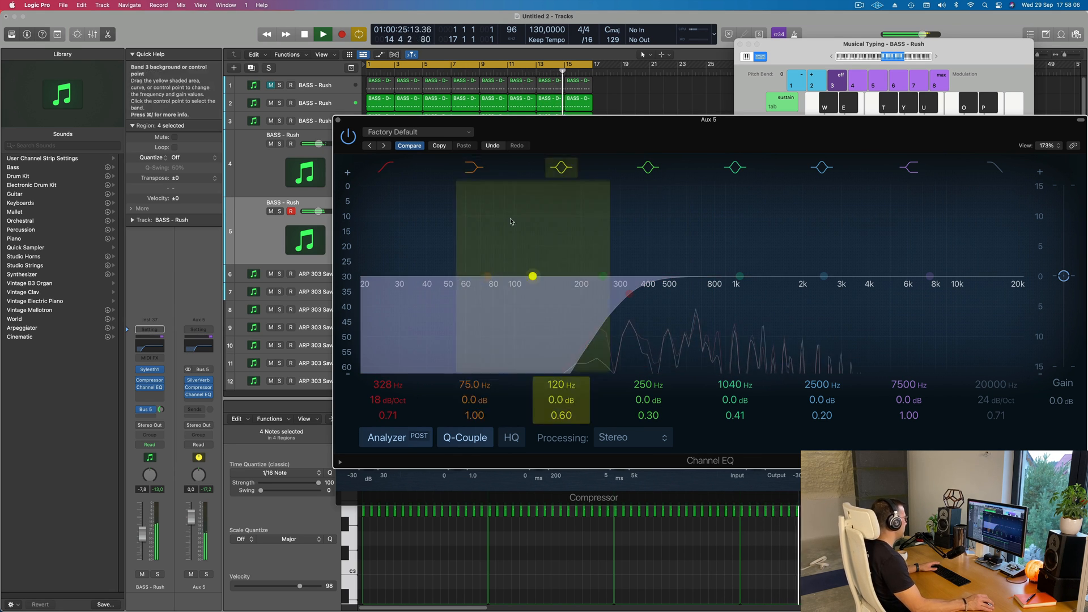
pyautogui.click(200, 389)
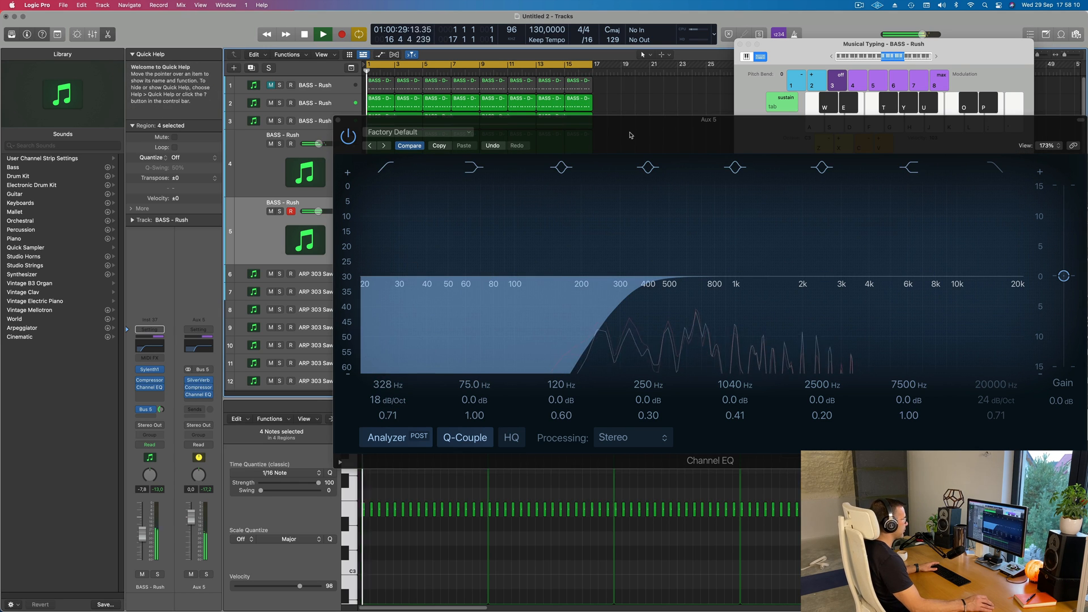
# - Set the output gain of Aux 5's Compressor to +0.5 dB and close the Compressor and Channel EQ windows
pyautogui.click(199, 388)
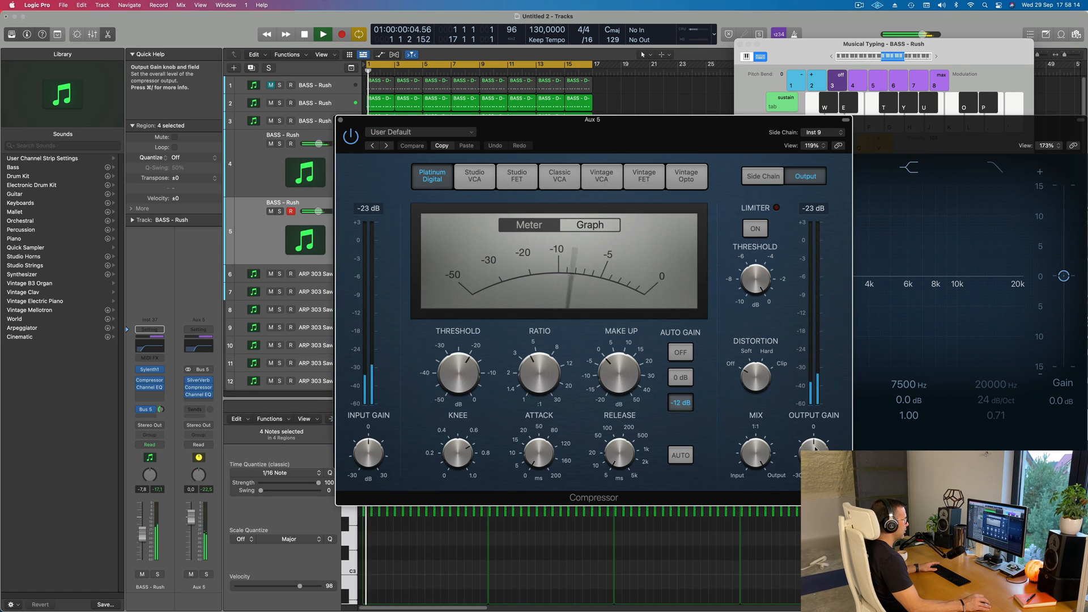
pyautogui.moveTo(818, 435); pyautogui.dragTo(818, 428)
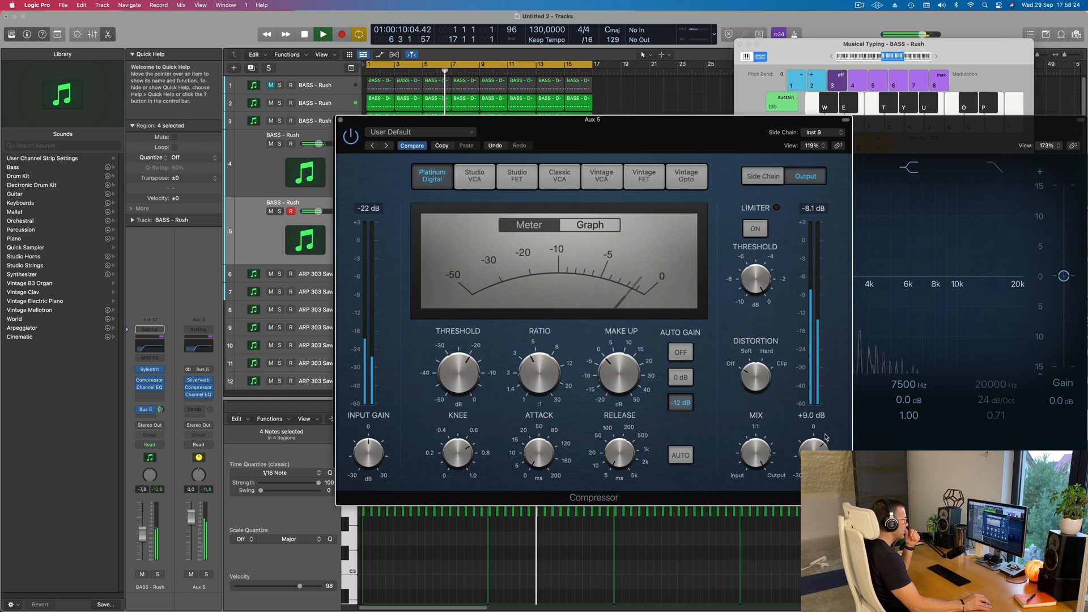
pyautogui.scroll(1, 823, 448)
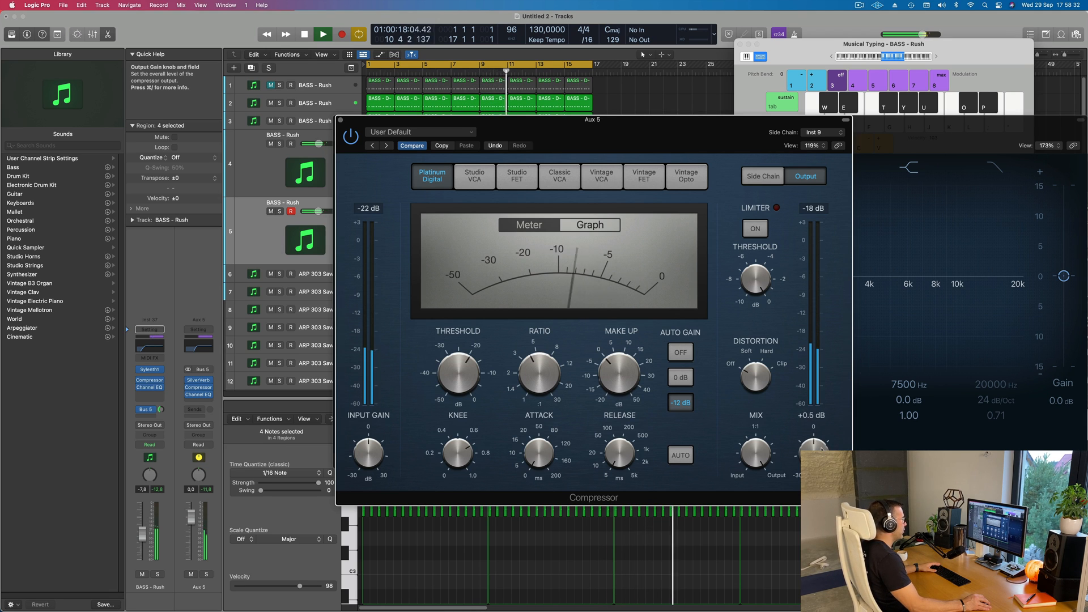
pyautogui.moveTo(343, 121); pyautogui.dragTo(366, 121)
pyautogui.click(360, 121)
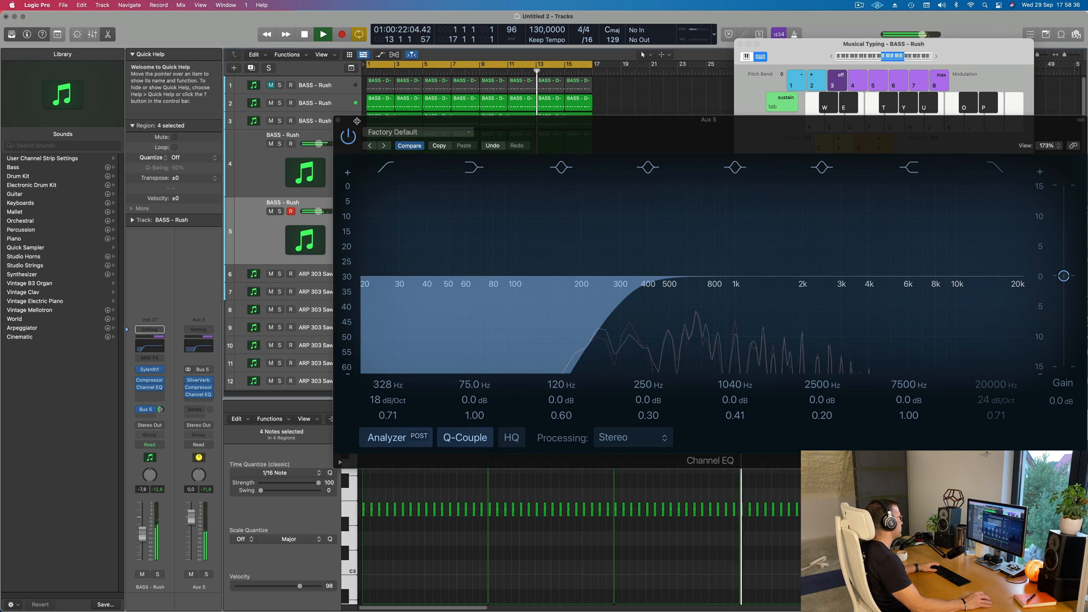
pyautogui.click(338, 120)
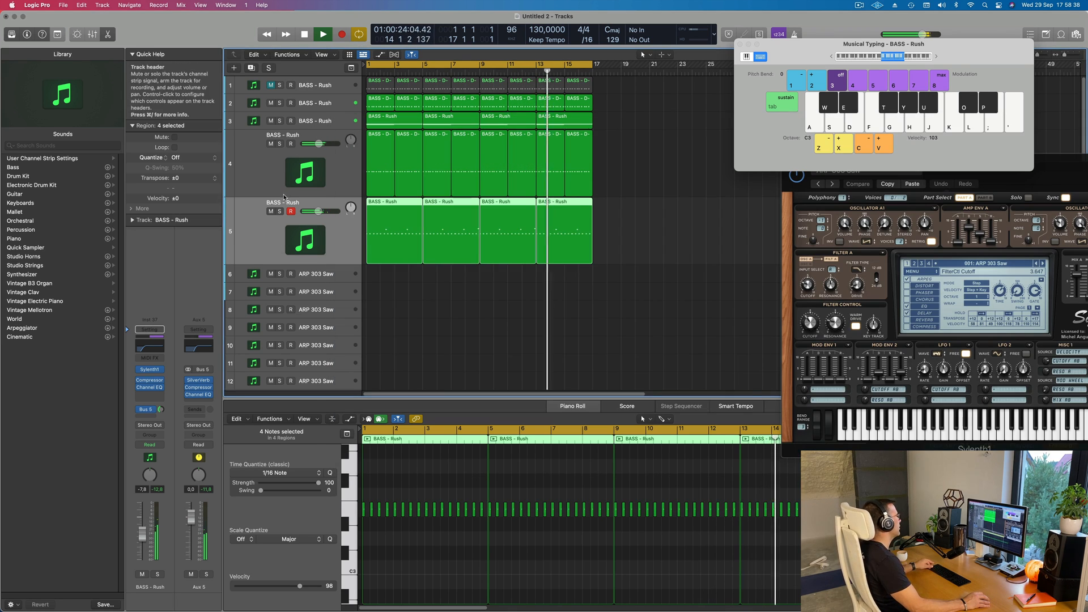
# - Duplicate track 5 with its settings as a new empty track 6
pyautogui.scroll(-5, 430, 288)
pyautogui.scroll(5, 433, 288)
pyautogui.scroll(-1, 441, 289)
pyautogui.hscroll(-2, 454, 289)
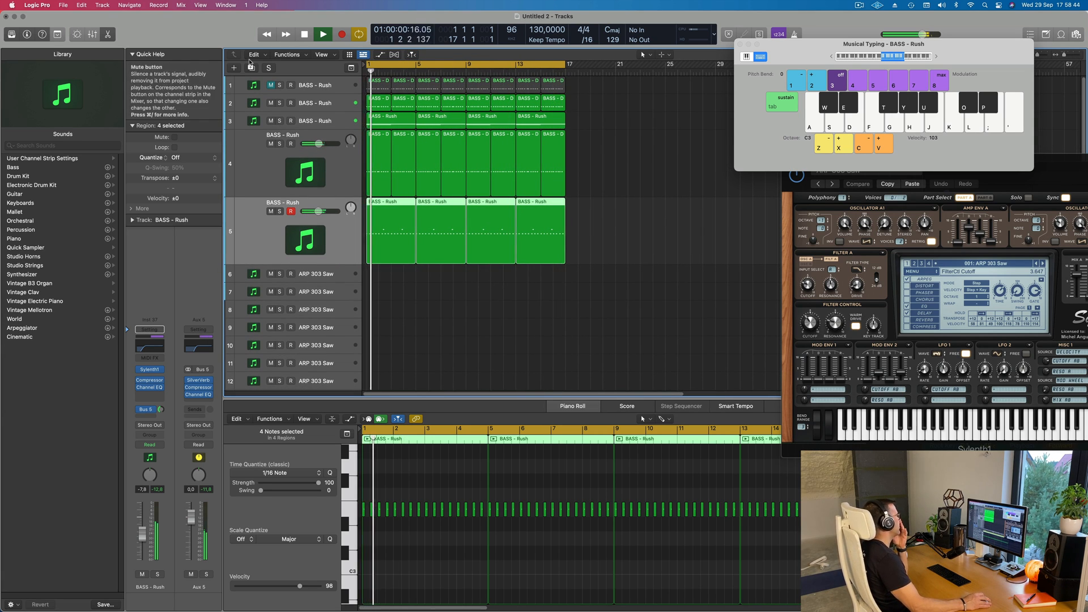
pyautogui.press('super+d')
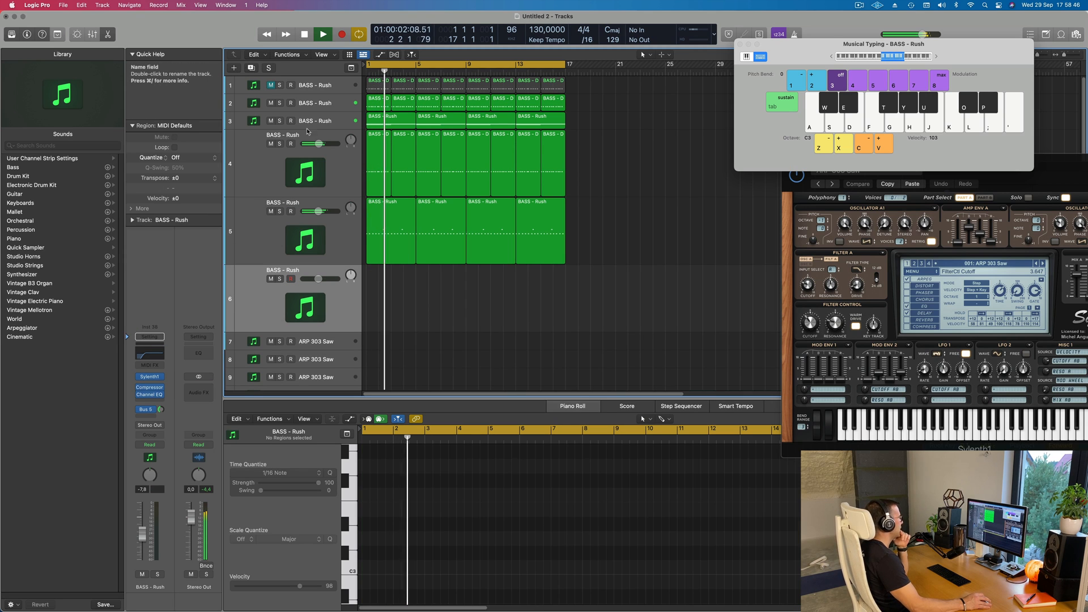
# - Copy track 3's first four-bar region to the start of track 6 and stop playback
pyautogui.click(318, 122)
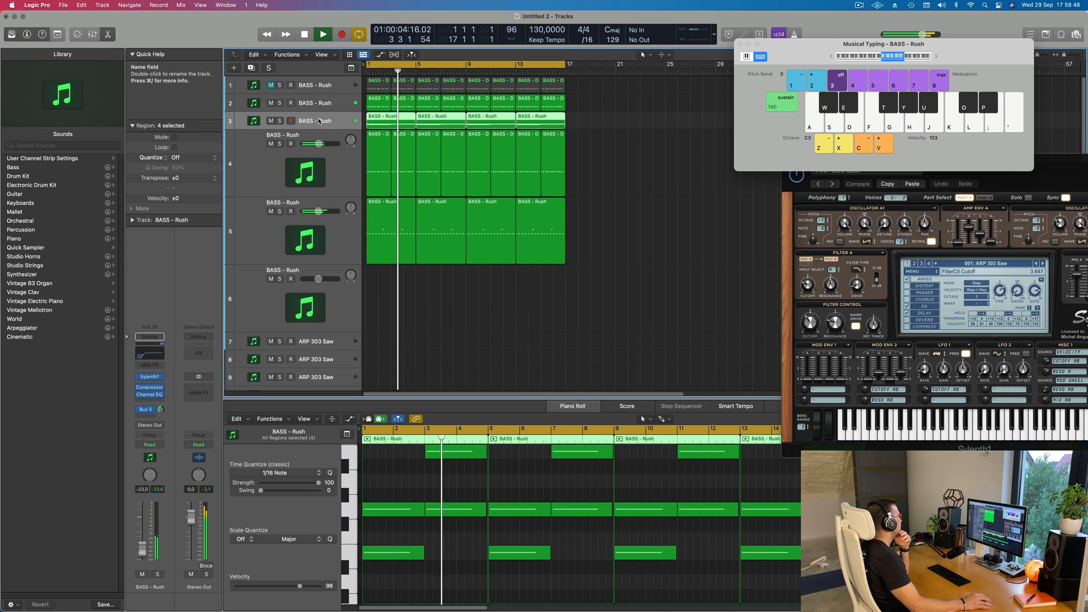
pyautogui.click(381, 119)
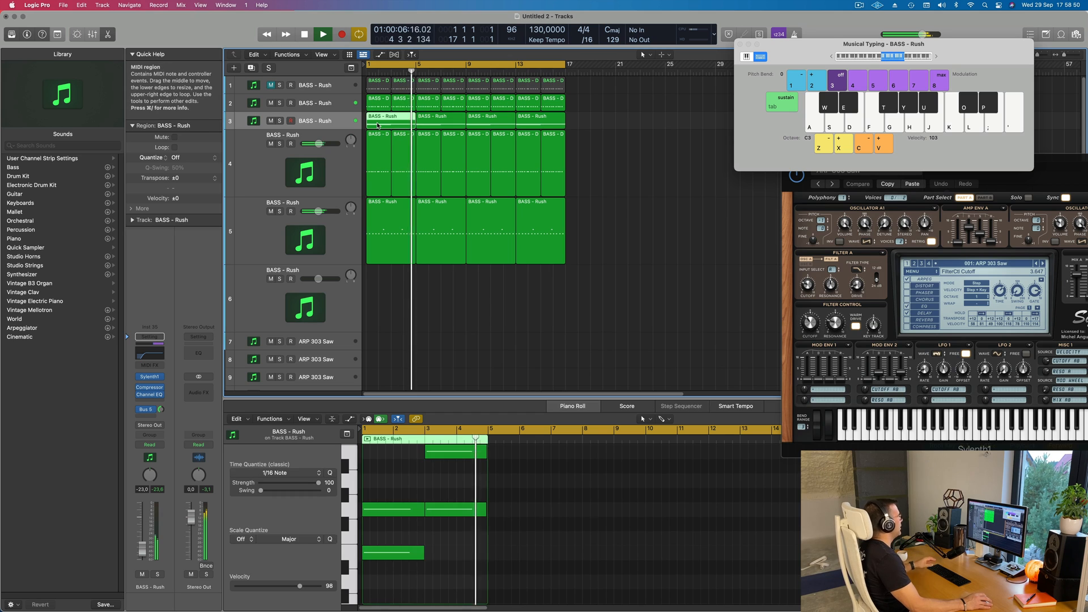
pyautogui.moveTo(381, 119); pyautogui.dragTo(378, 326)
pyautogui.press('space')
pyautogui.scroll(-1, 422, 509)
pyautogui.scroll(2, 422, 509)
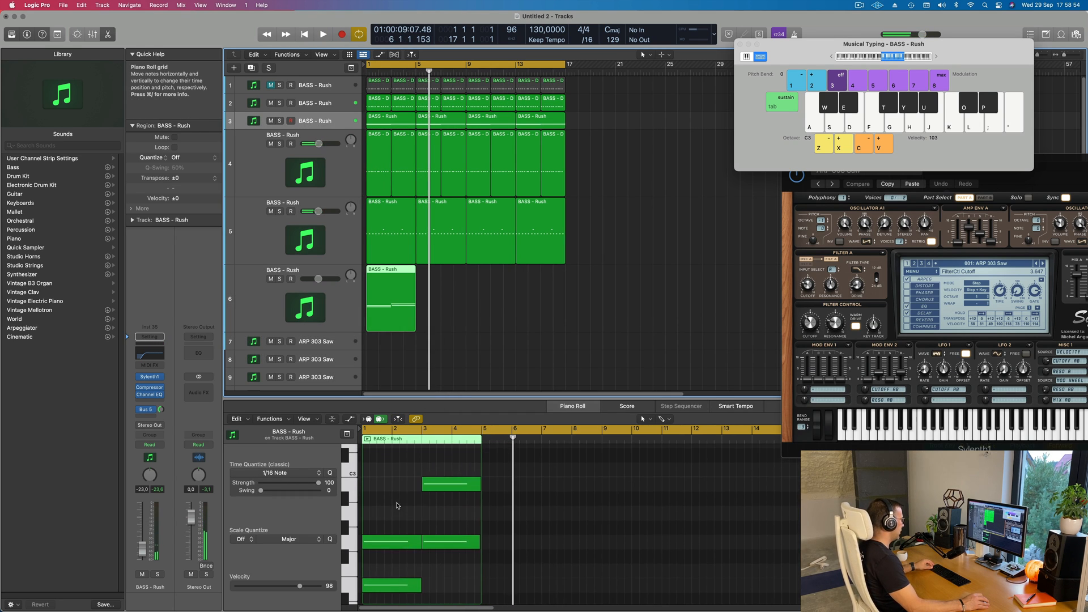
# - Delete the lower note of each two-bar chord in track 6's region, leaving only the upper notes
pyautogui.click(386, 563)
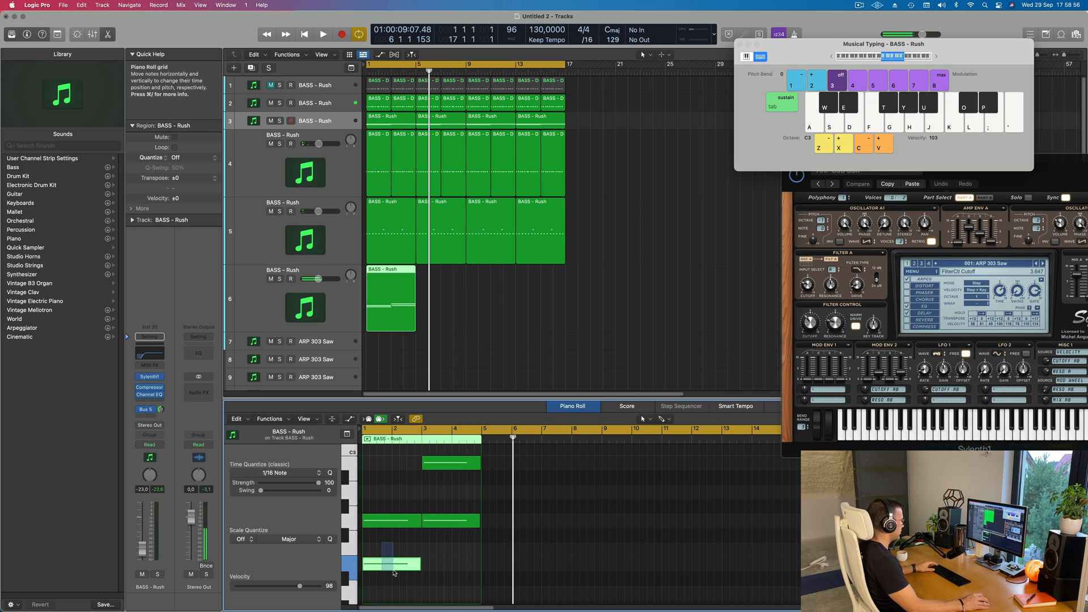
pyautogui.press('Delete')
pyautogui.click(456, 520)
pyautogui.press('Delete')
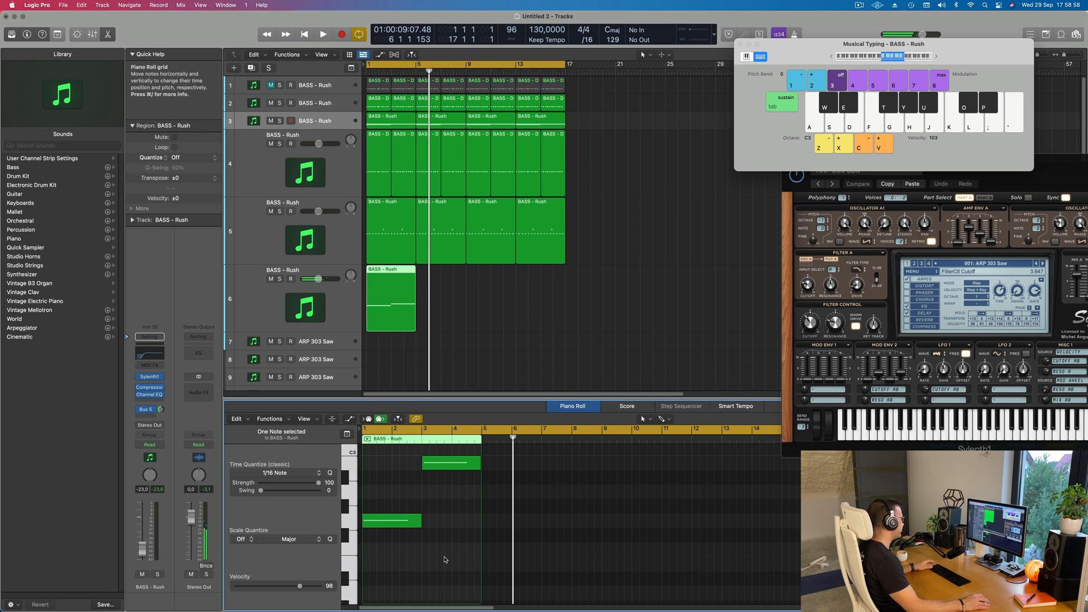
# - Open the Sylenth1 instrument of track 6 (BASS - Rush) and restart playback to audition its sound
pyautogui.press('space')
pyautogui.click(339, 306)
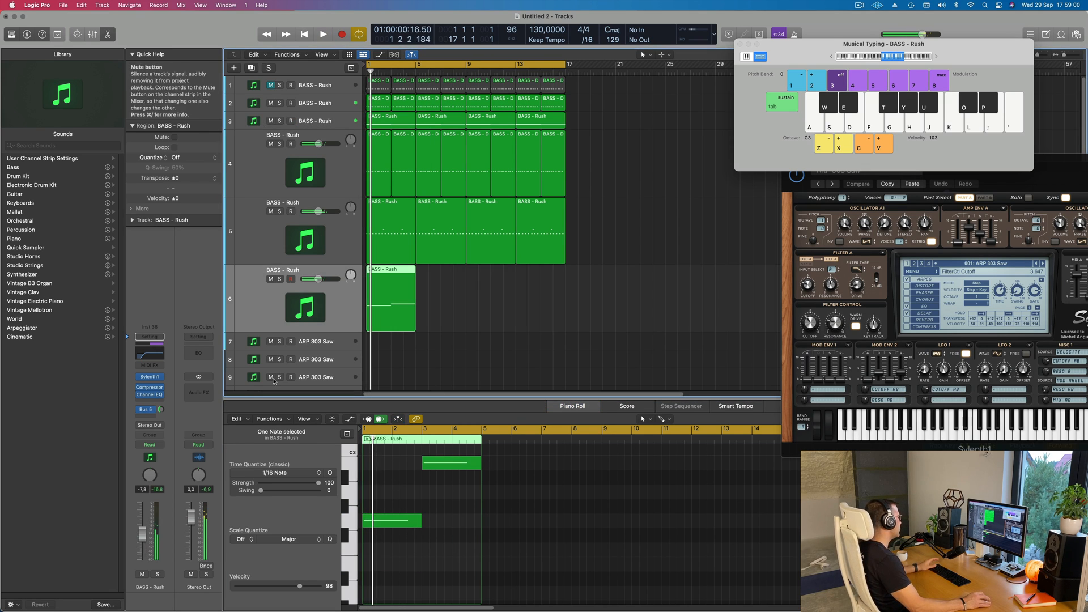
pyautogui.click(149, 377)
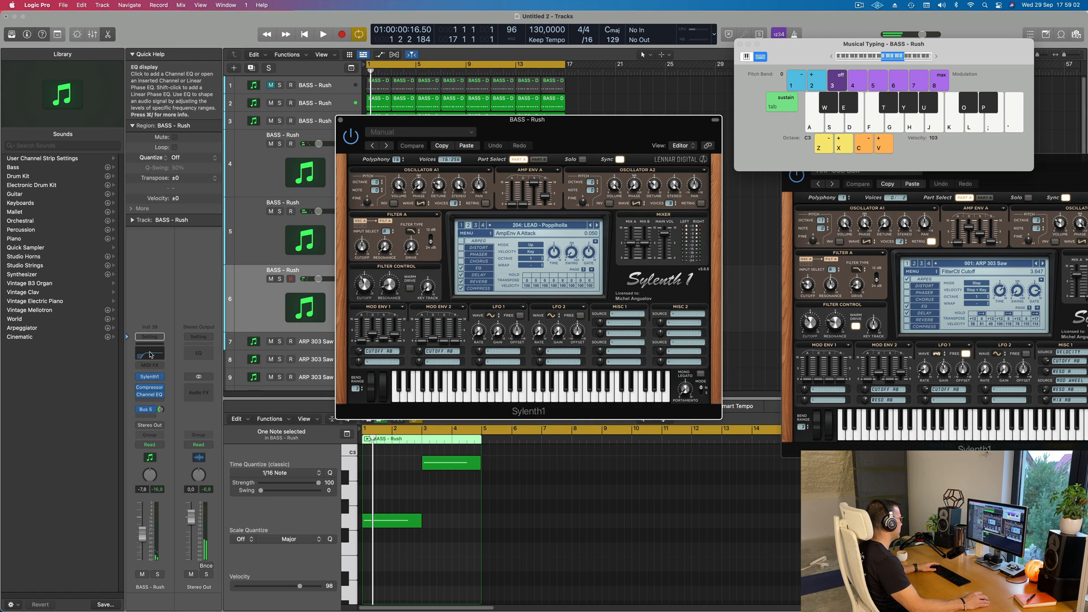
pyautogui.click(150, 354)
pyautogui.moveTo(490, 285); pyautogui.dragTo(363, 287)
pyautogui.click(279, 266)
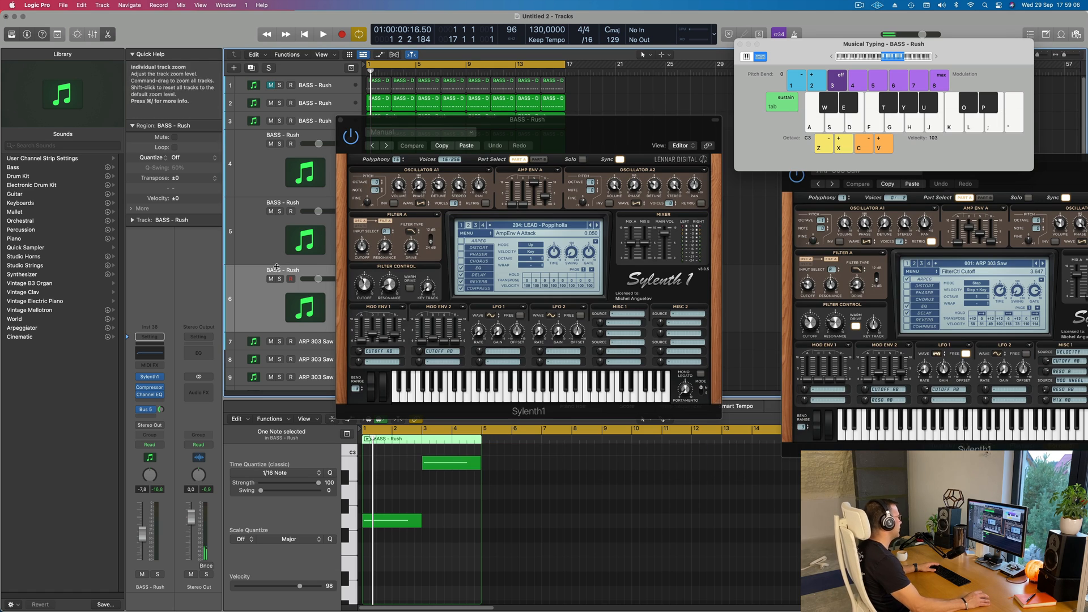
pyautogui.press('space')
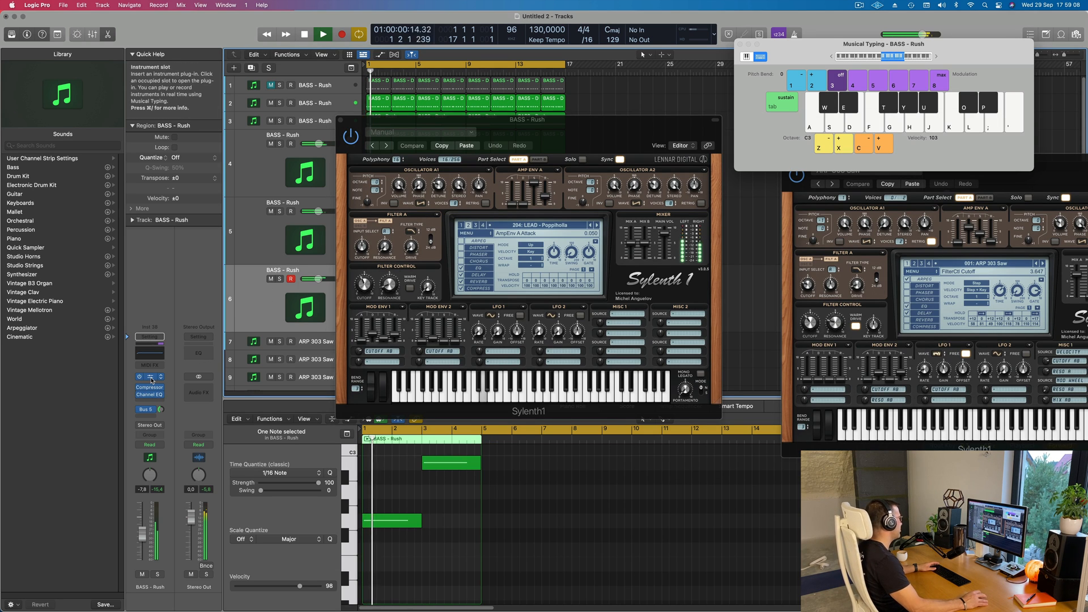
pyautogui.click(151, 377)
pyautogui.click(150, 377)
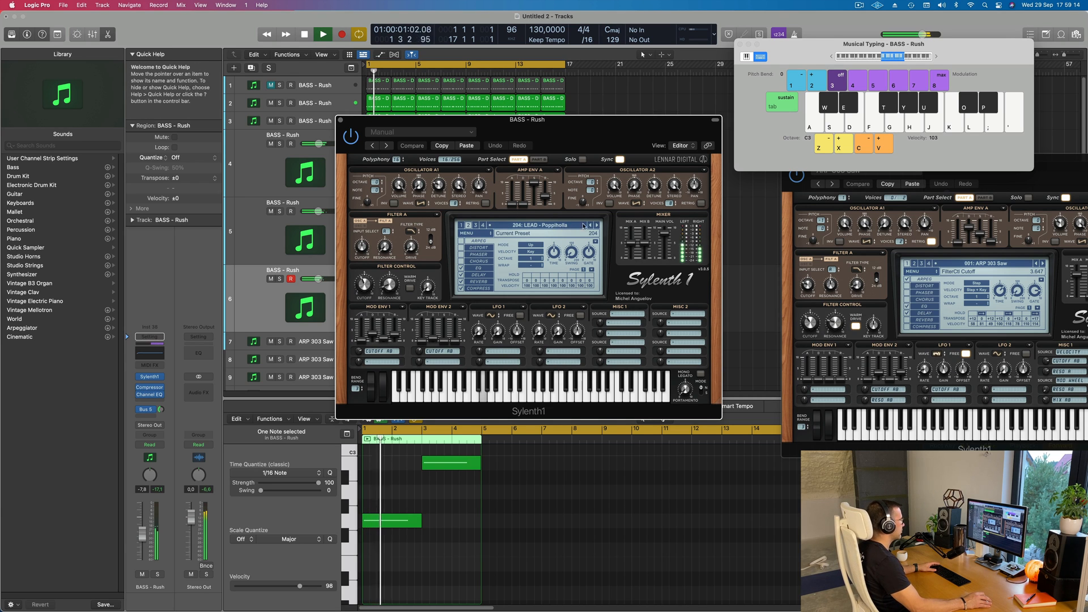
# - Load the FX - 90's Swoosh preset in track 6's Sylenth1 and restart playback with it
pyautogui.click(558, 226)
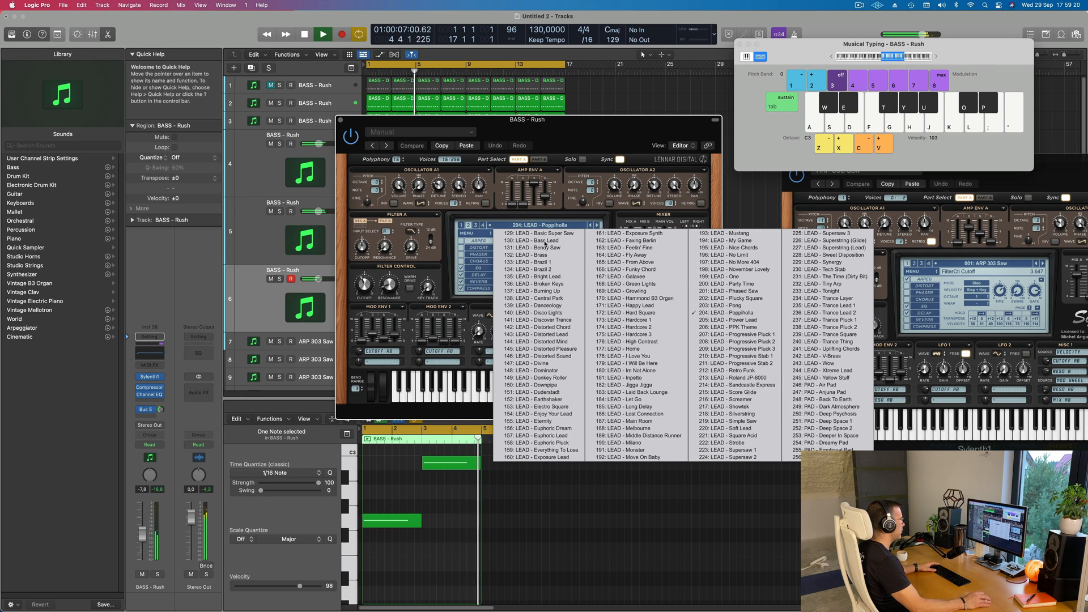
pyautogui.click(463, 226)
pyautogui.click(463, 225)
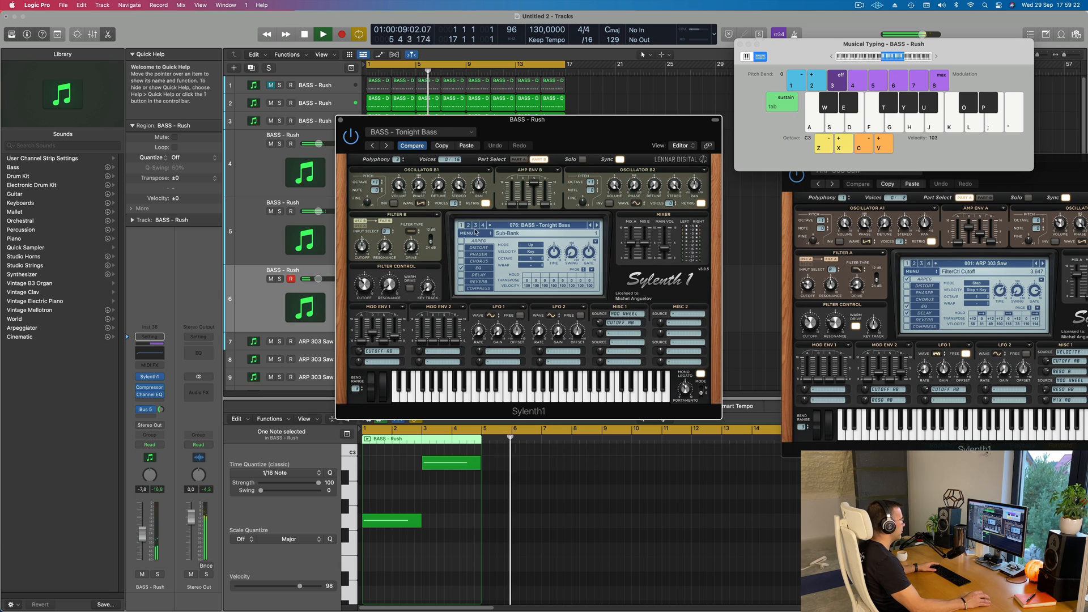
pyautogui.click(523, 226)
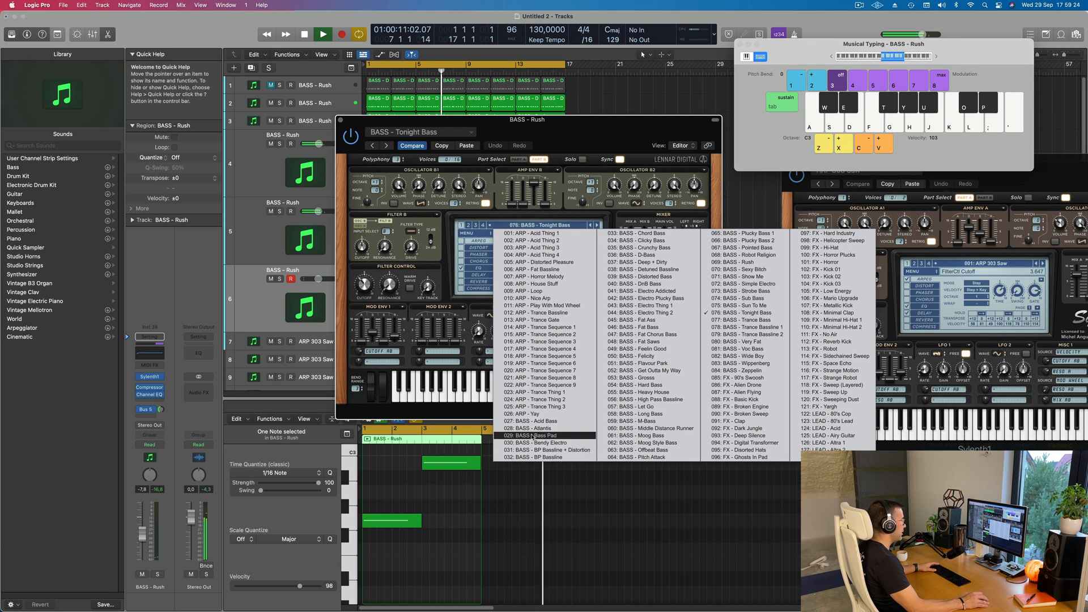
pyautogui.click(742, 378)
pyautogui.moveTo(600, 125); pyautogui.dragTo(581, 154)
pyautogui.press('space')
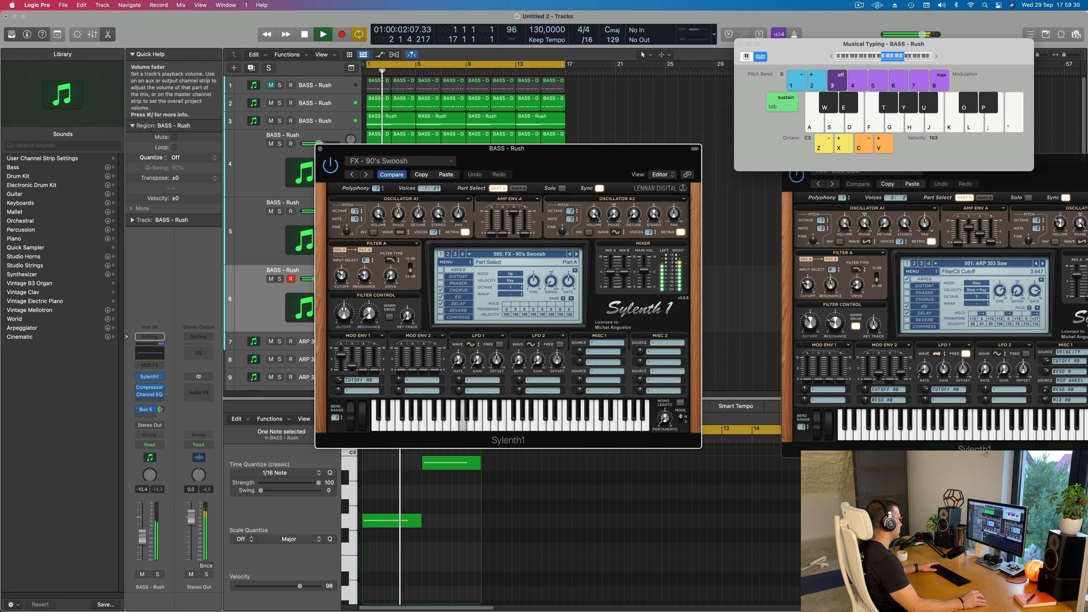
# - Advance to the FX - Alien Drone preset and set track 6's volume to about -11 dB
pyautogui.moveTo(142, 542); pyautogui.dragTo(142, 543)
pyautogui.press('Return')
pyautogui.click(576, 255)
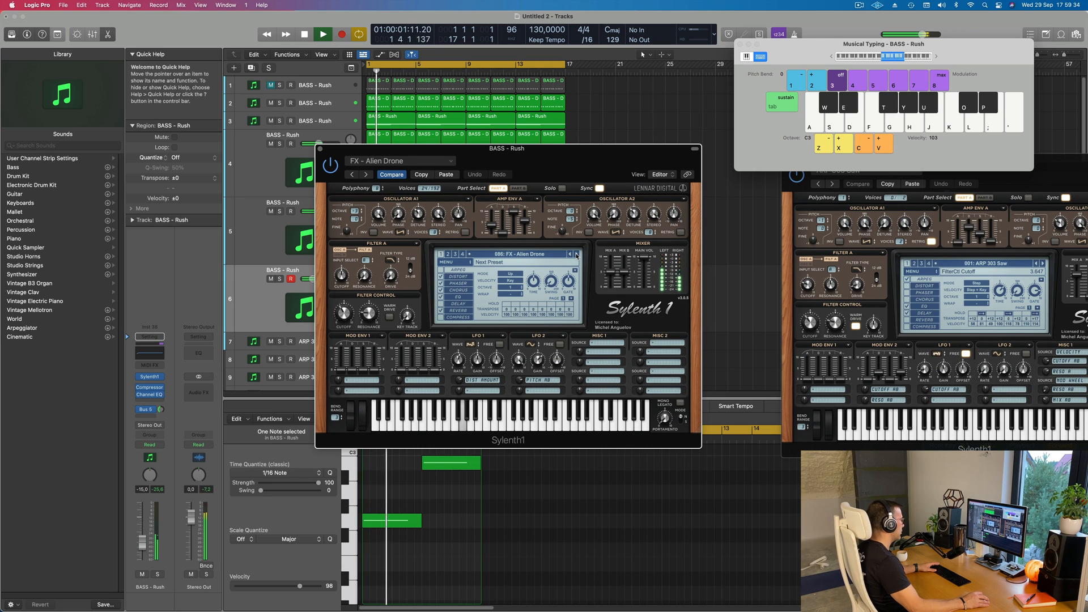
pyautogui.moveTo(143, 544); pyautogui.dragTo(142, 541)
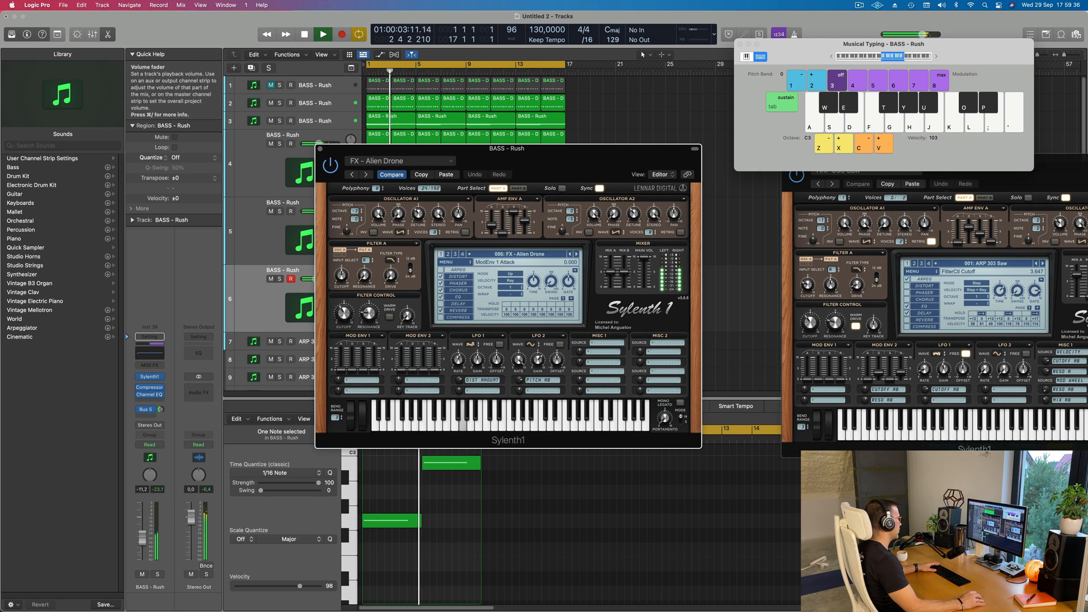
# - Audition the FX presets one after another from Alien Flying through Low Energy during playback
pyautogui.click(577, 255)
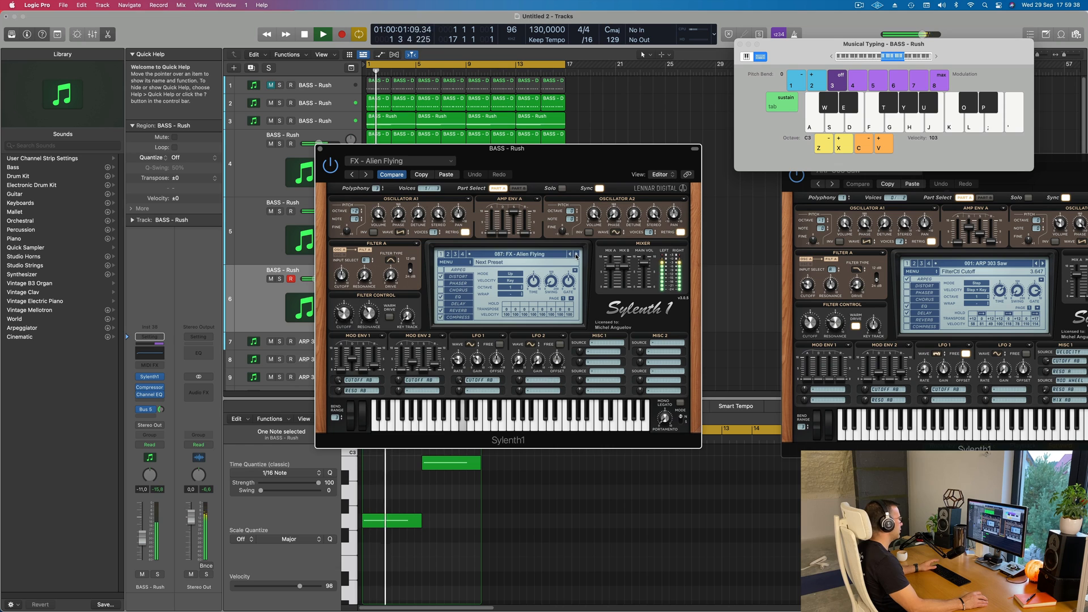
pyautogui.click(576, 255)
pyautogui.click(577, 255)
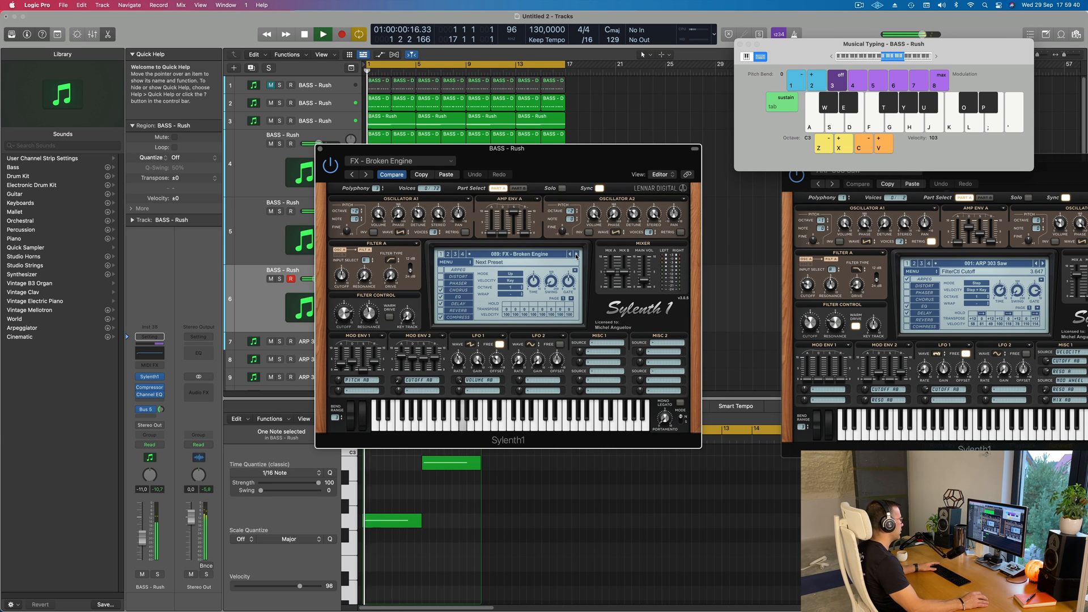
pyautogui.click(576, 255)
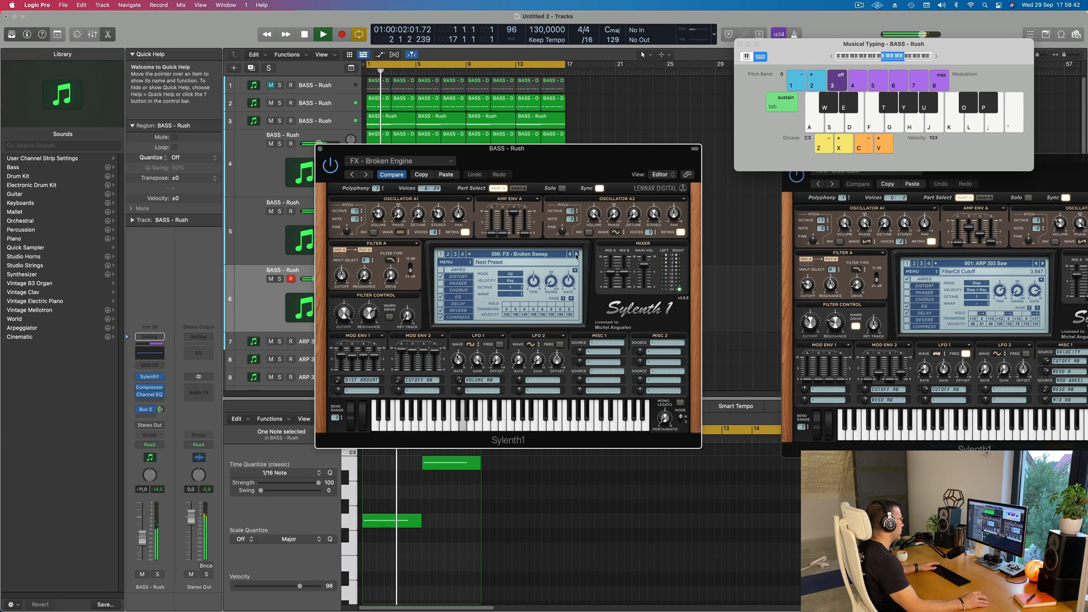
pyautogui.click(577, 255)
pyautogui.click(576, 255)
pyautogui.click(576, 255)
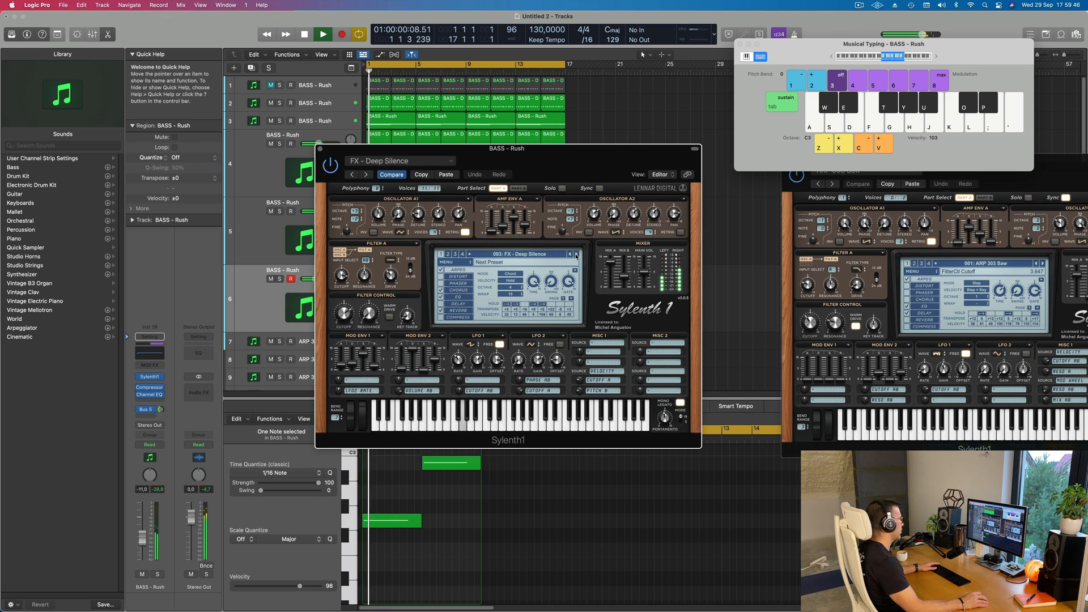
pyautogui.click(577, 255)
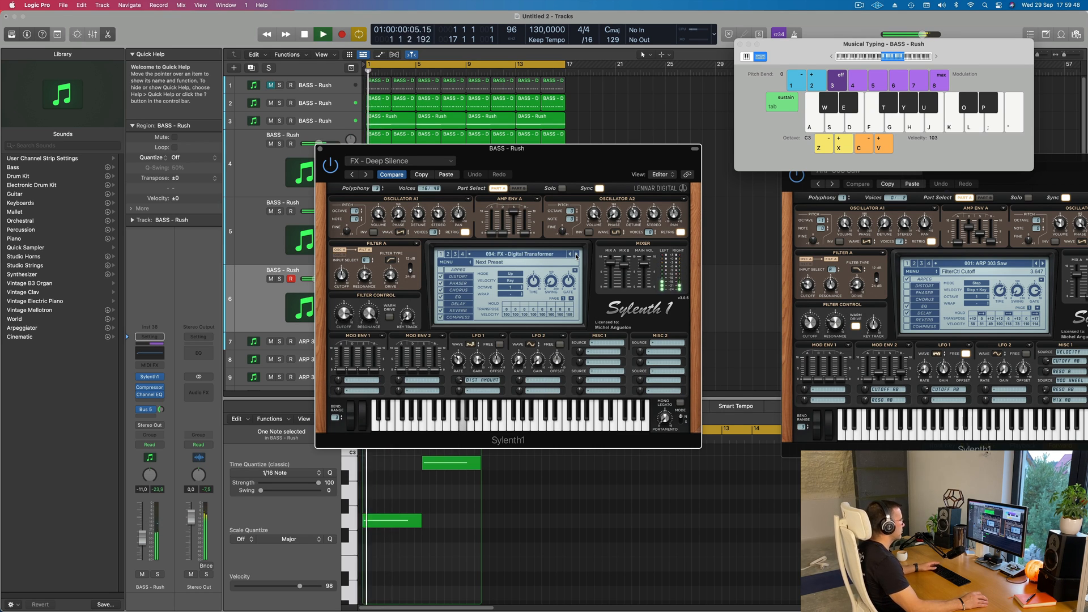
pyautogui.click(576, 255)
pyautogui.click(576, 255)
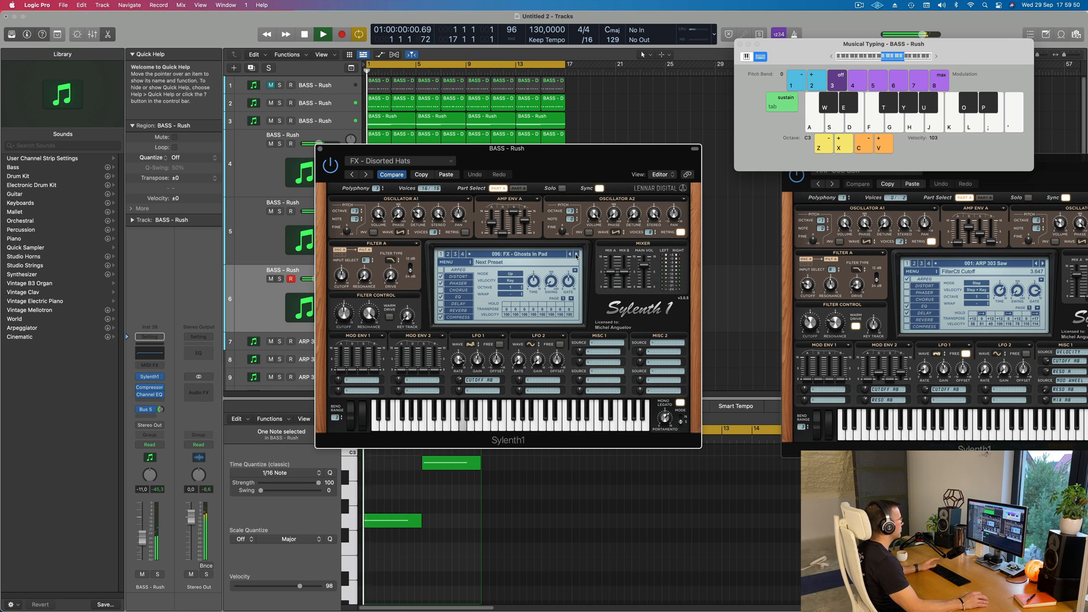
pyautogui.click(576, 255)
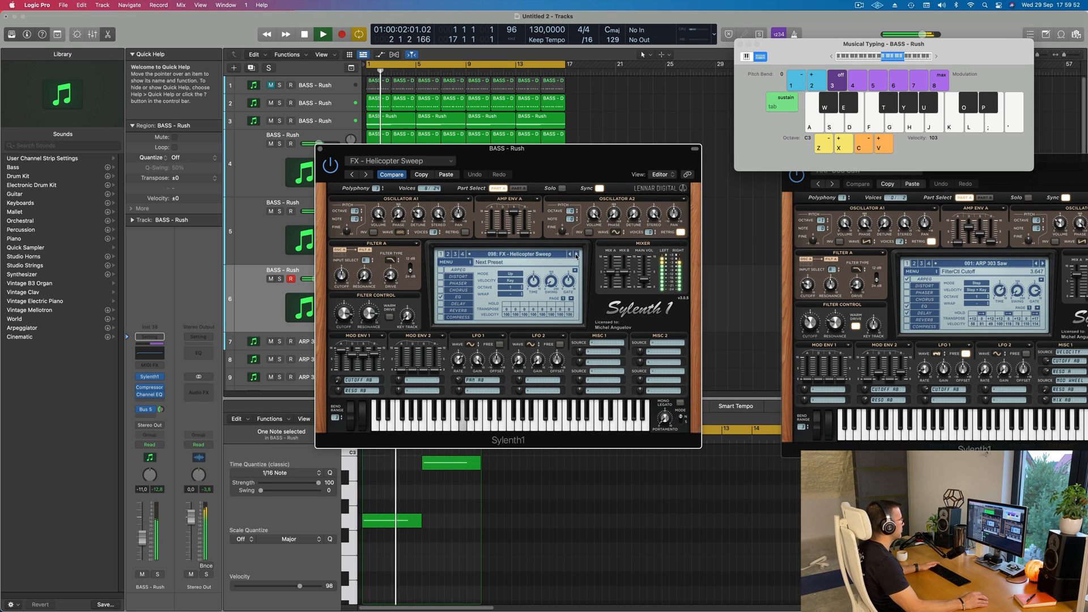
pyautogui.click(576, 255)
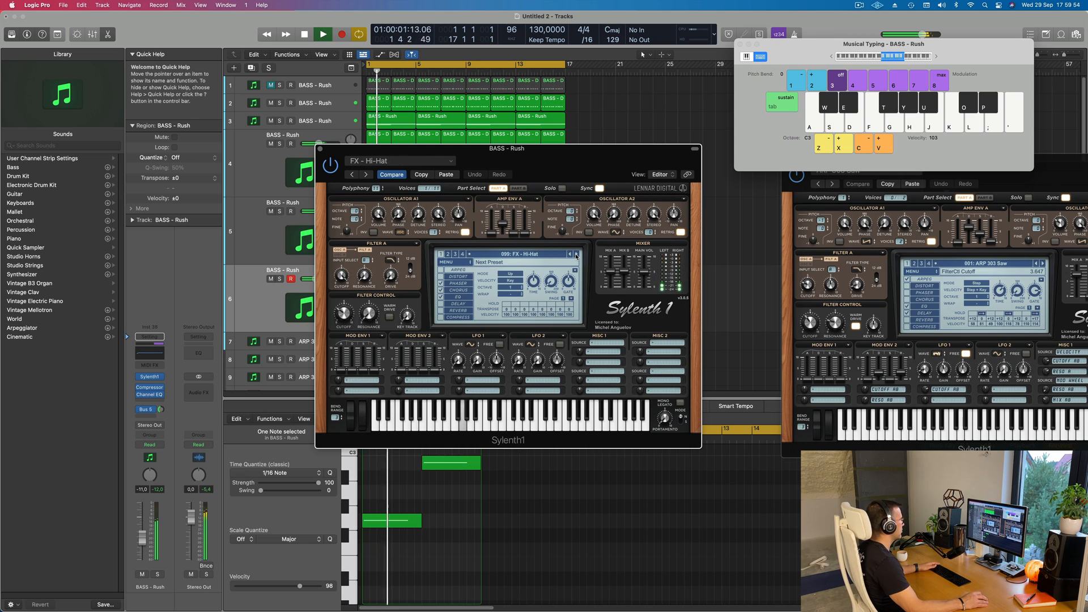
pyautogui.click(576, 255)
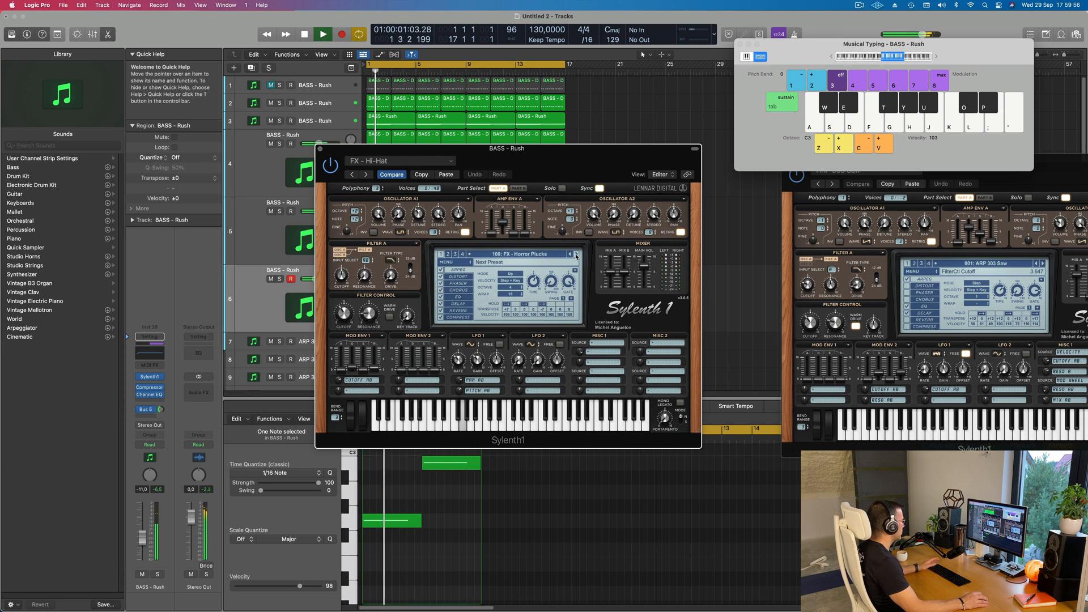
pyautogui.click(576, 255)
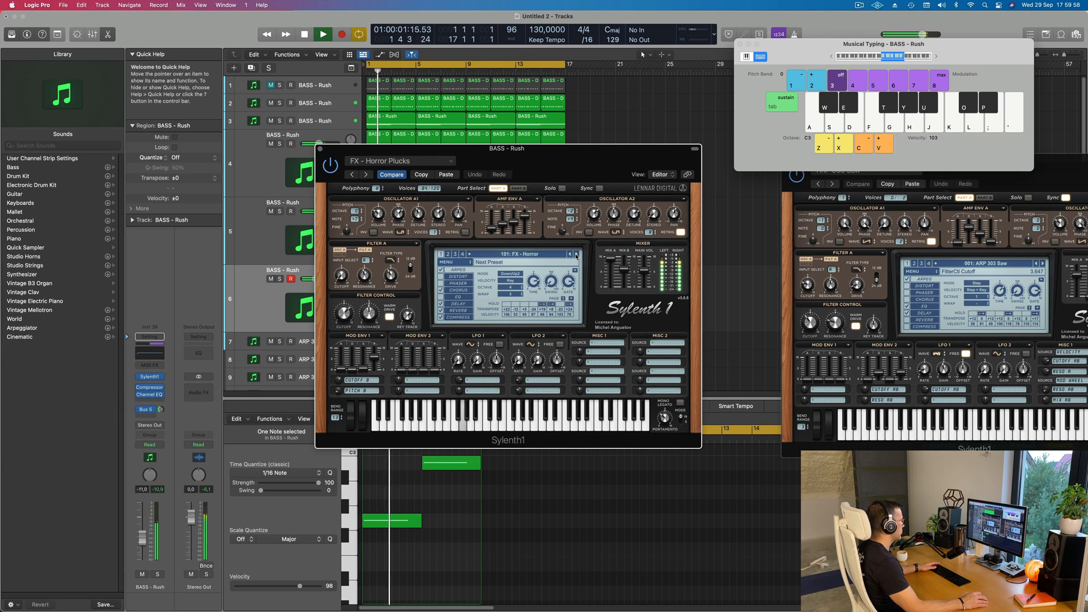
pyautogui.click(576, 255)
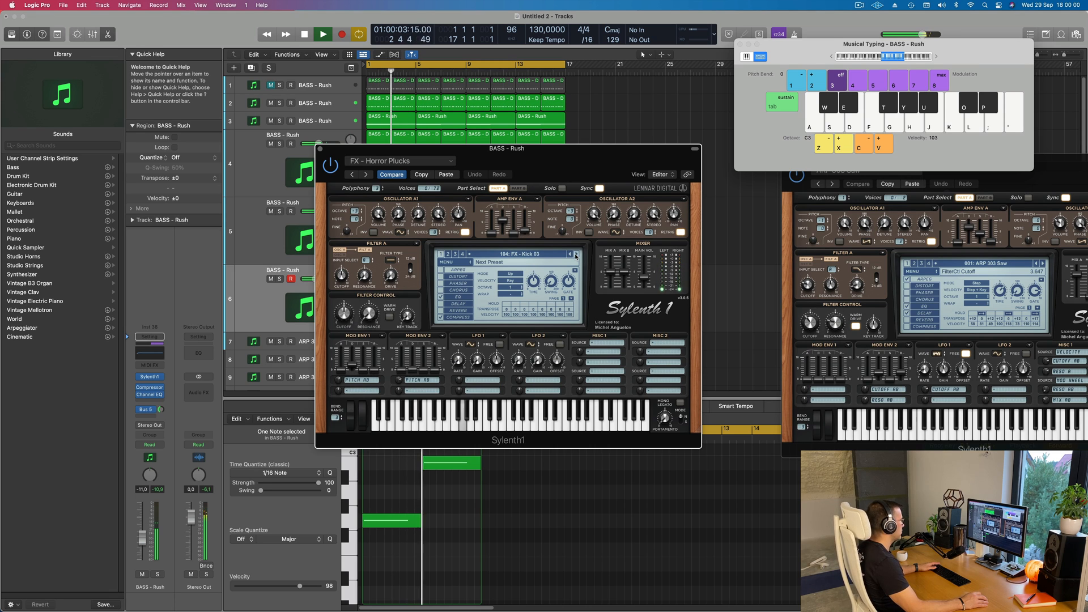
pyautogui.doubleClick(576, 255)
pyautogui.press('Return')
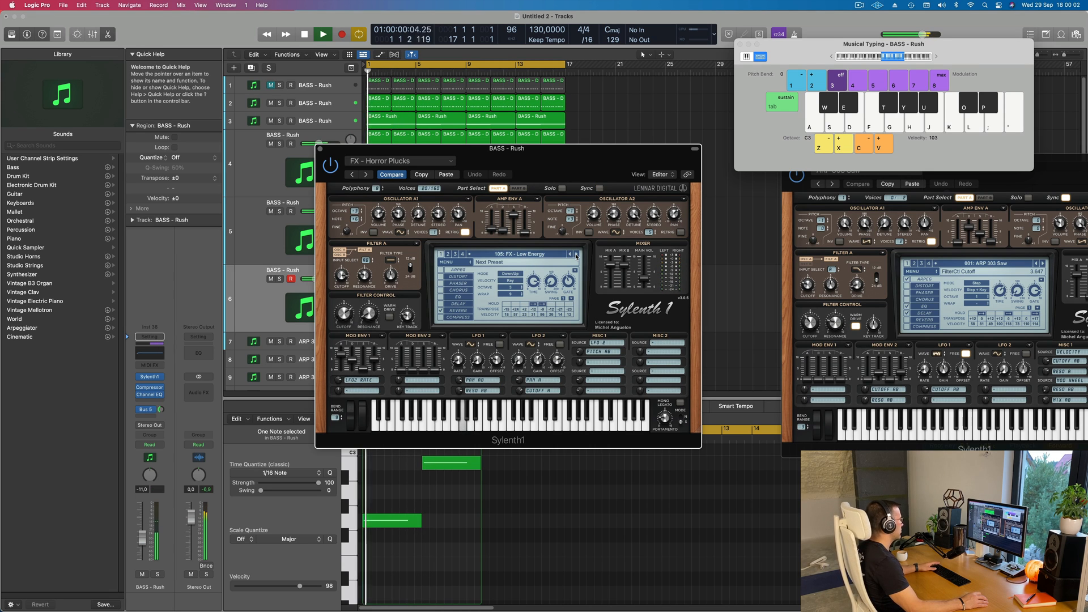
# - Load the FX - Yargh preset and raise track 6's volume to -7.6 dB
pyautogui.click(534, 256)
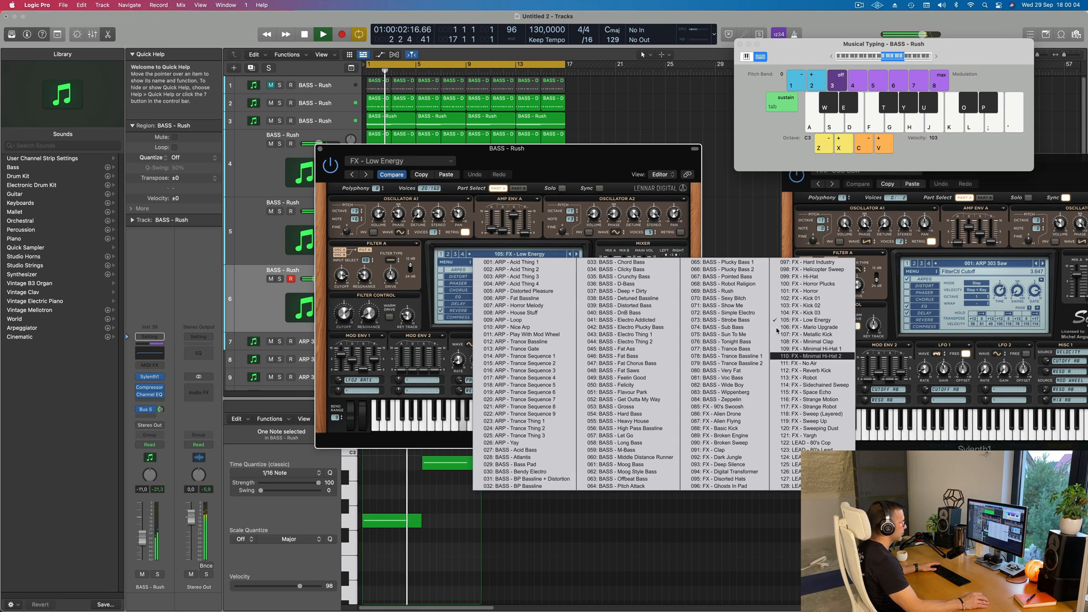
pyautogui.click(832, 439)
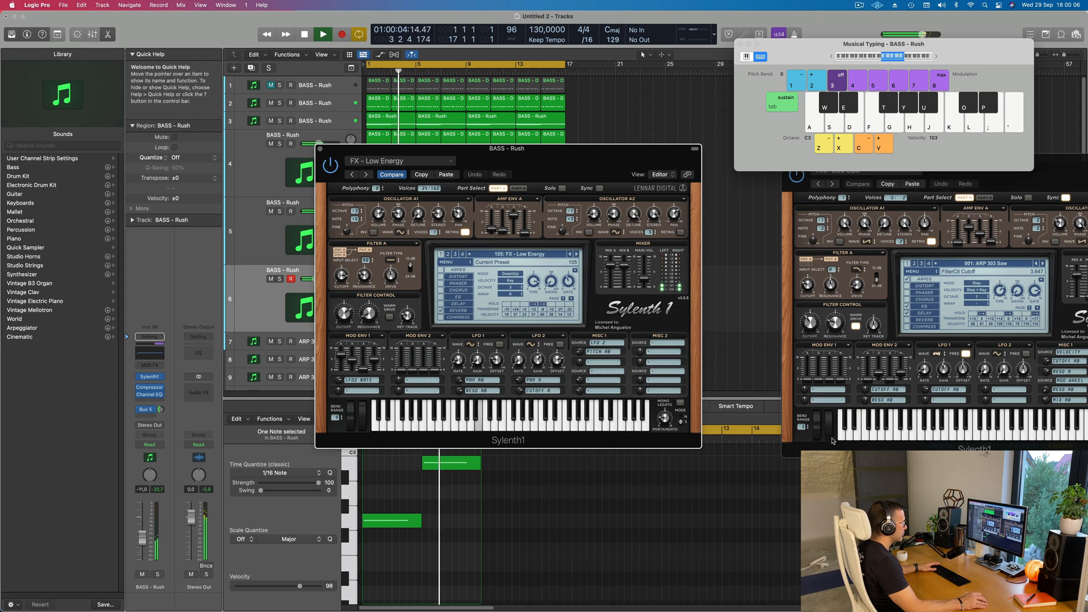
pyautogui.moveTo(601, 162); pyautogui.dragTo(659, 165)
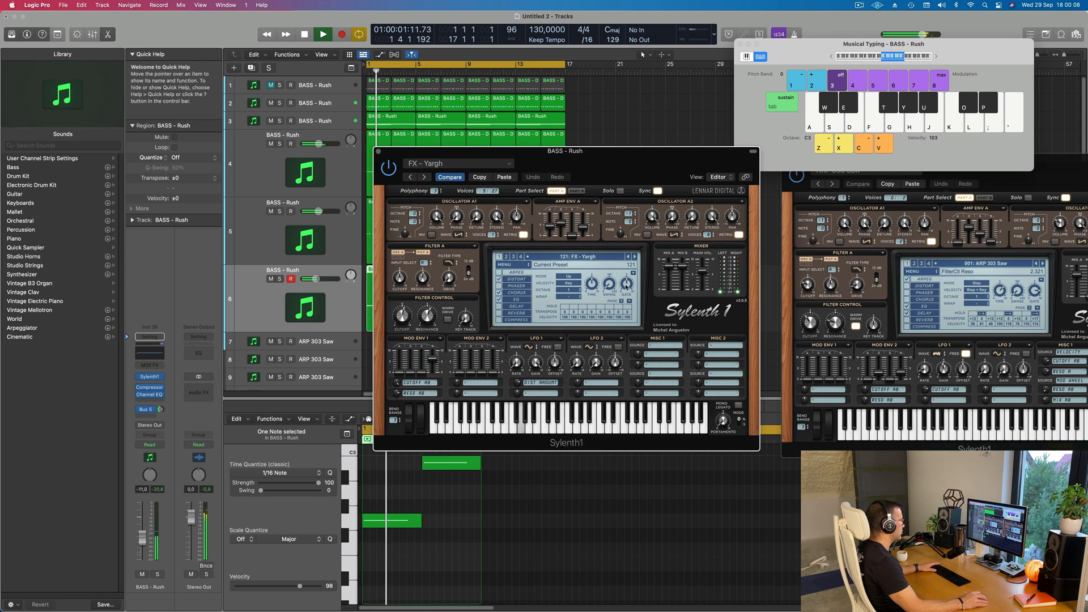
pyautogui.moveTo(141, 536); pyautogui.dragTo(142, 532)
pyautogui.press('space')
pyautogui.press('space')
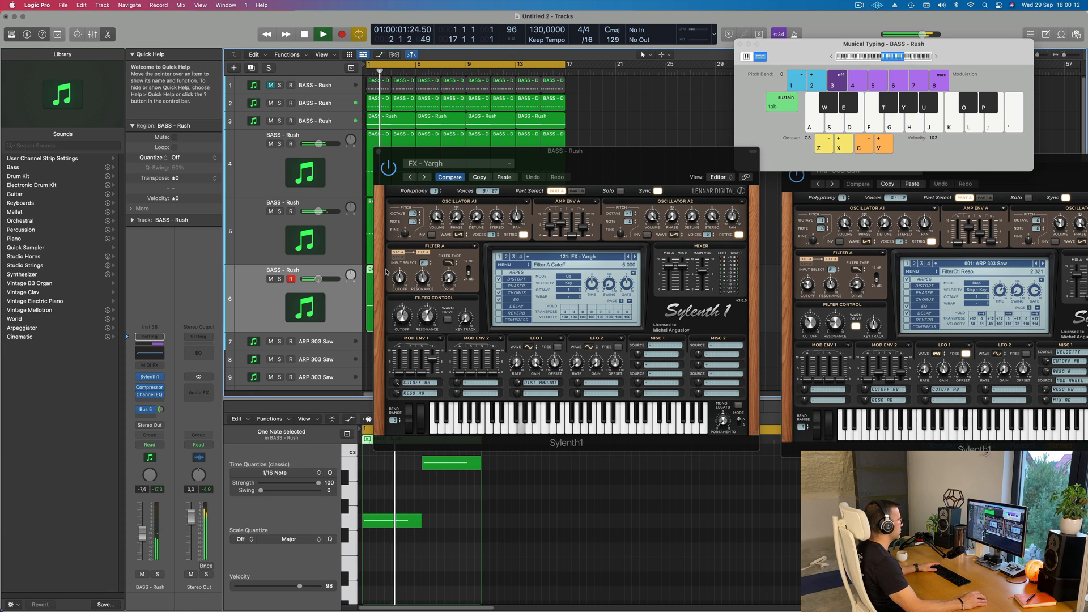
# - Settle on the FX - Sweeping Dust preset and lower track 6's volume to -13.8 dB
pyautogui.moveTo(628, 169); pyautogui.dragTo(702, 211)
pyautogui.click(704, 299)
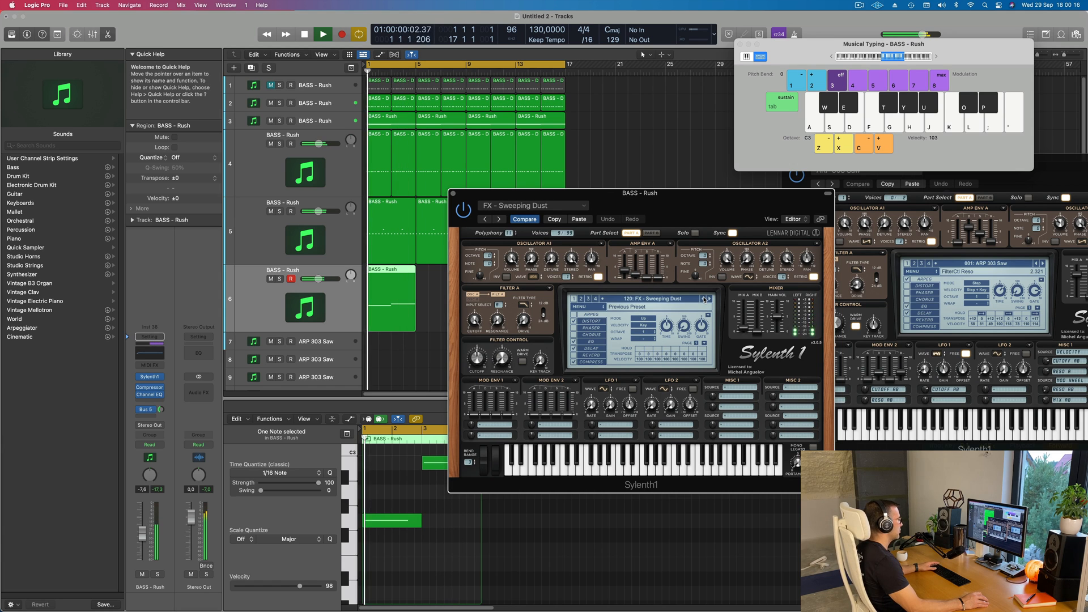
pyautogui.click(704, 298)
pyautogui.click(709, 299)
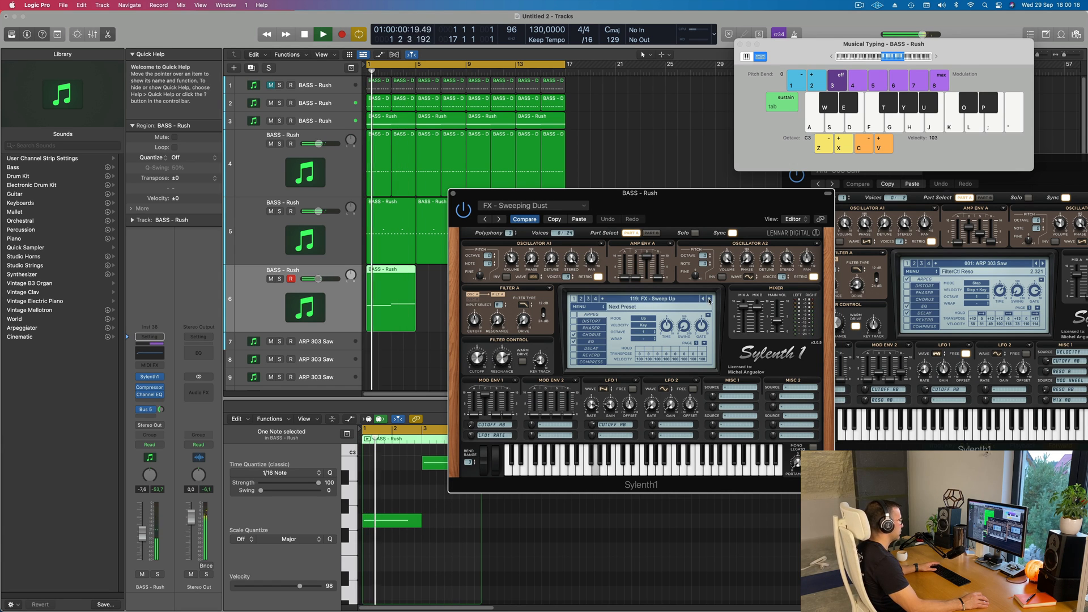
pyautogui.moveTo(699, 208); pyautogui.dragTo(725, 197)
pyautogui.moveTo(148, 533); pyautogui.dragTo(143, 545)
pyautogui.press('space')
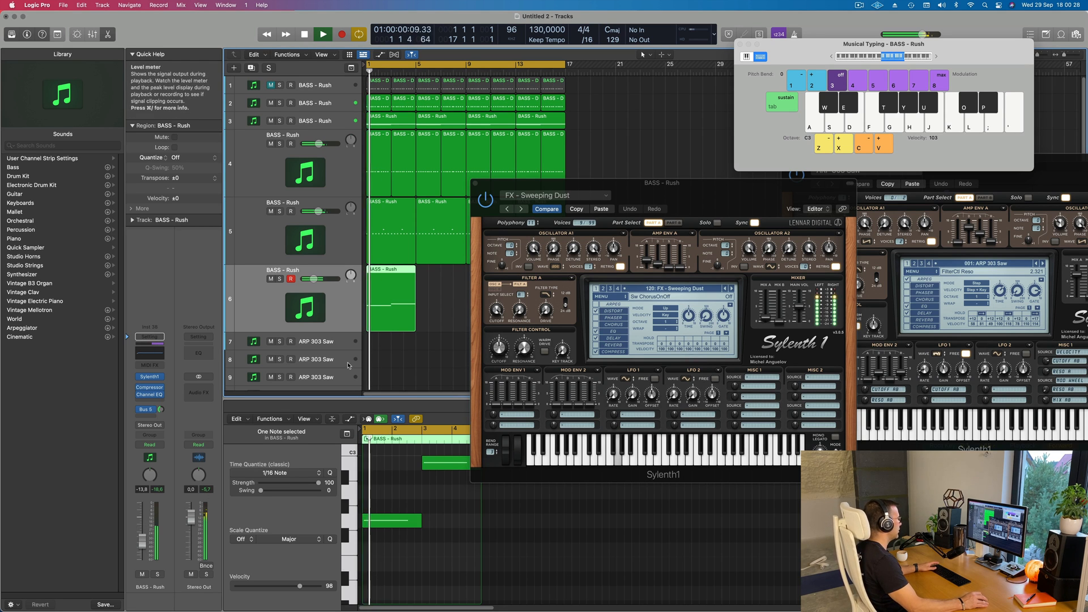
# - Move the synth window off the tracks and repeat track 6's four-bar region three times so the copies end at bar 17
pyautogui.moveTo(629, 185); pyautogui.dragTo(867, 196)
pyautogui.press('space')
pyautogui.press('space')
pyautogui.click(389, 308)
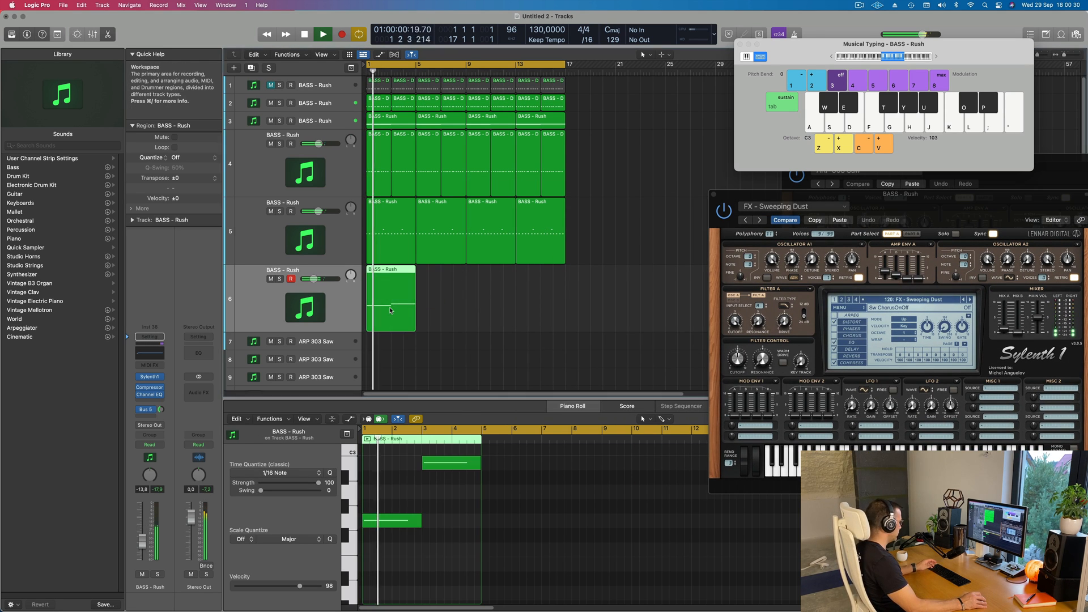
pyautogui.press('super+r')
pyautogui.press('super+r')
pyautogui.press('super+r')
pyautogui.press('super+r')
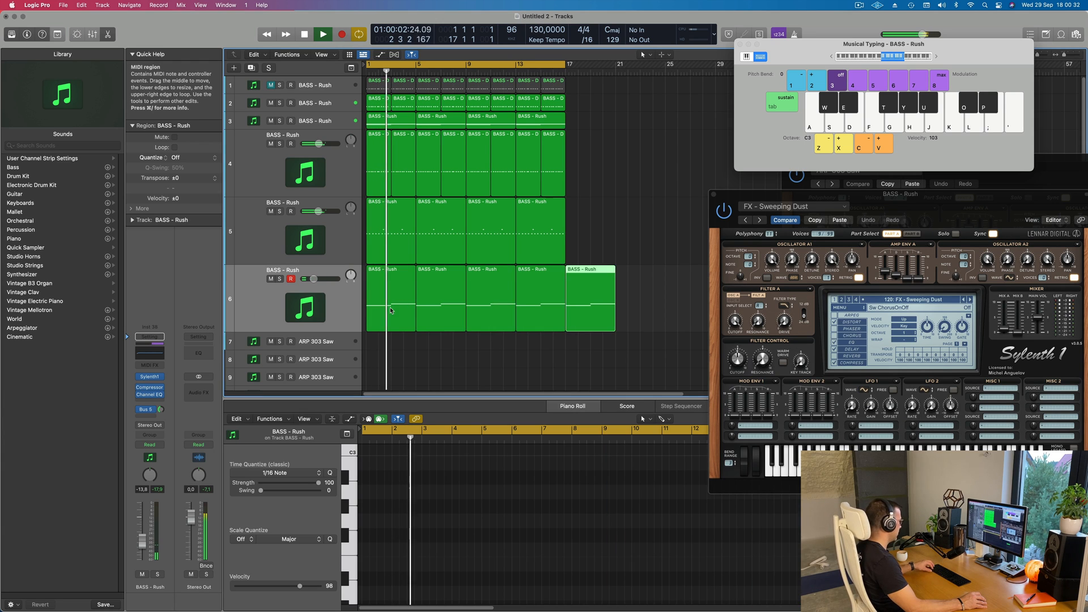
pyautogui.press('super+z')
pyautogui.click(264, 290)
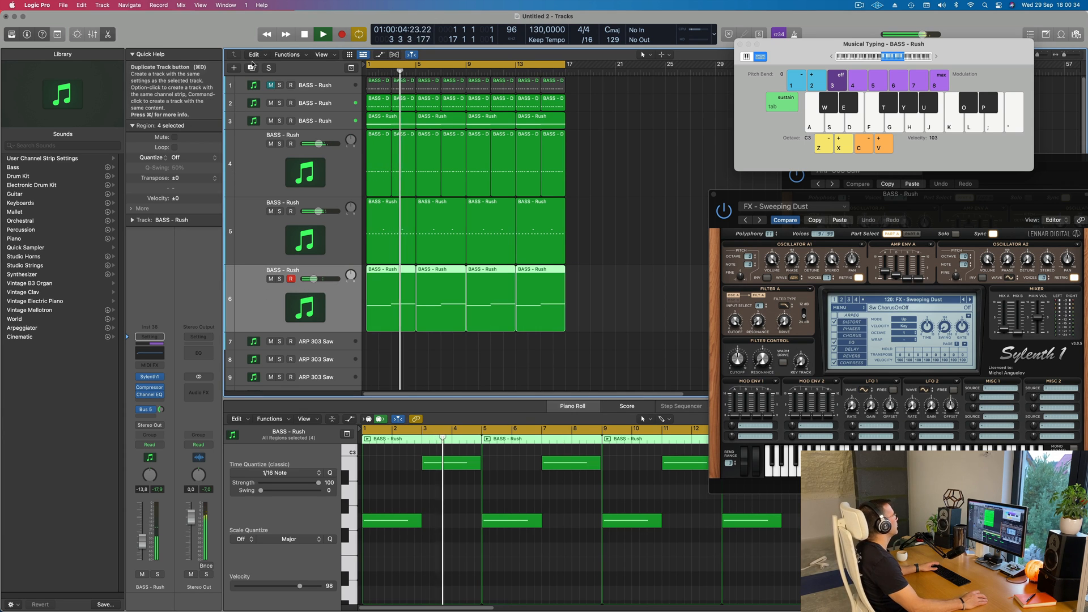
# - Duplicate track 6 with its settings and copy its first region onto the new track 7 at bar 1
pyautogui.press('super+d')
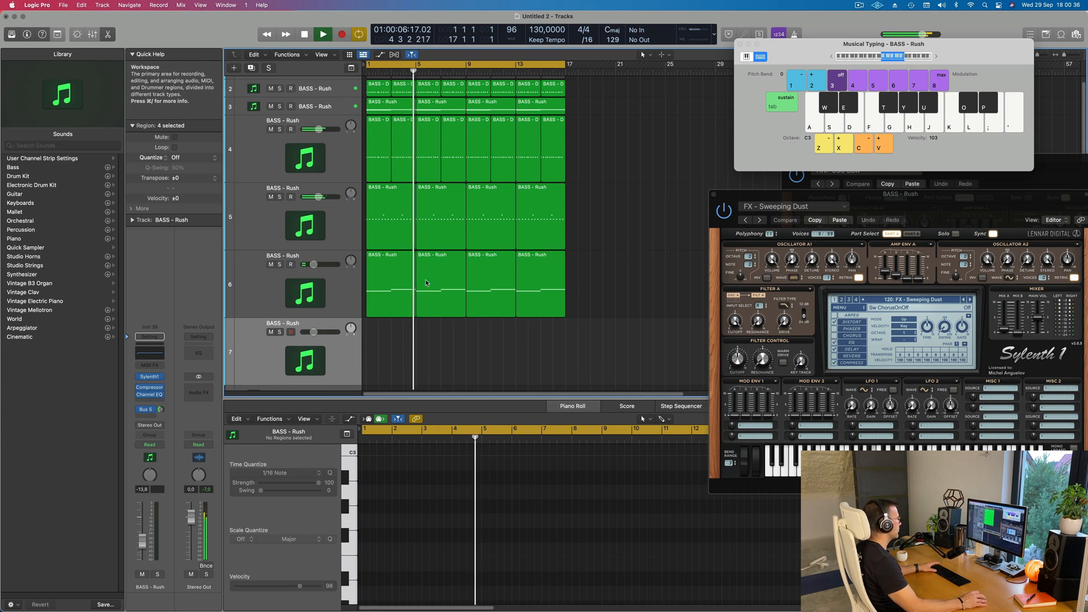
pyautogui.press('Return')
pyautogui.click(392, 283)
pyautogui.moveTo(407, 275); pyautogui.dragTo(409, 321)
# - Repeat the copied region on track 7 three times so it fills up to bar 17
pyautogui.press('super+r')
pyautogui.press('super+r')
pyautogui.press('super+r')
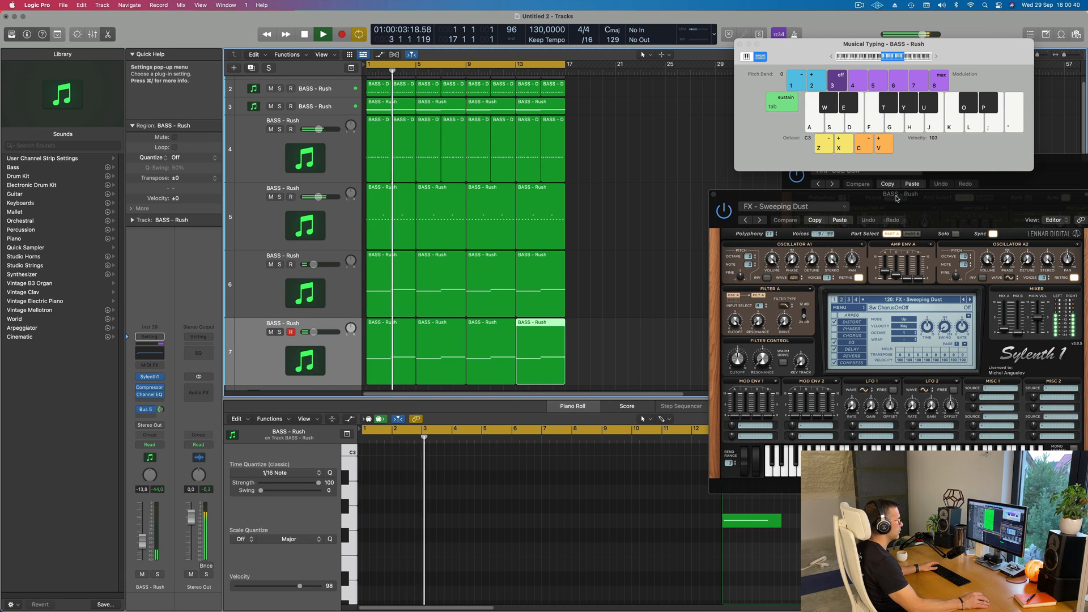
# - Open Sylenth1 on track 7 and step back through its presets to FX - Strange Robot during playback
pyautogui.click(259, 355)
pyautogui.press('Return')
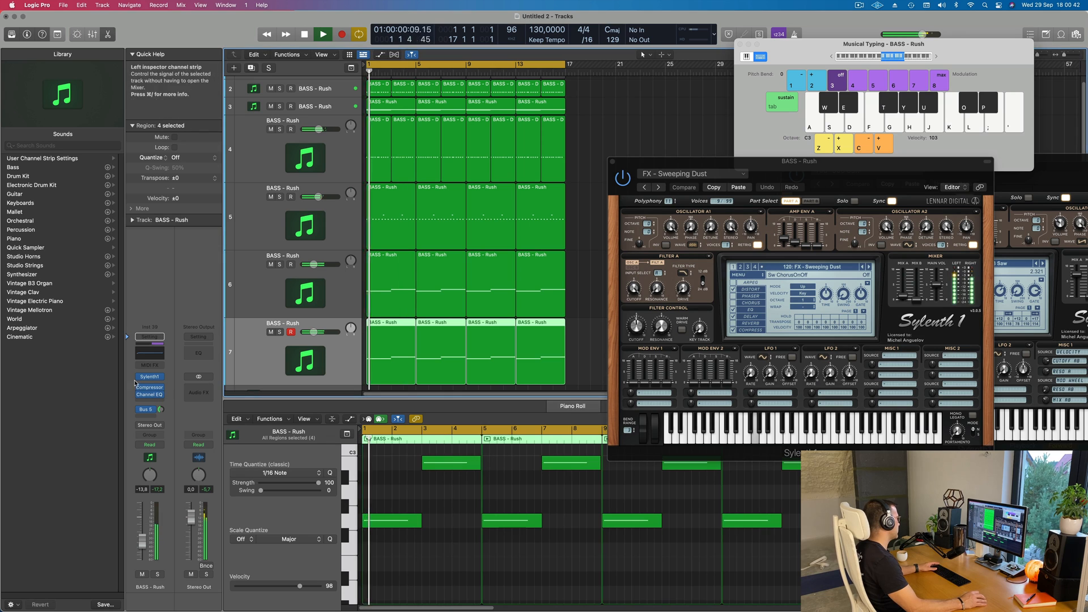
pyautogui.click(150, 378)
pyautogui.press('Return')
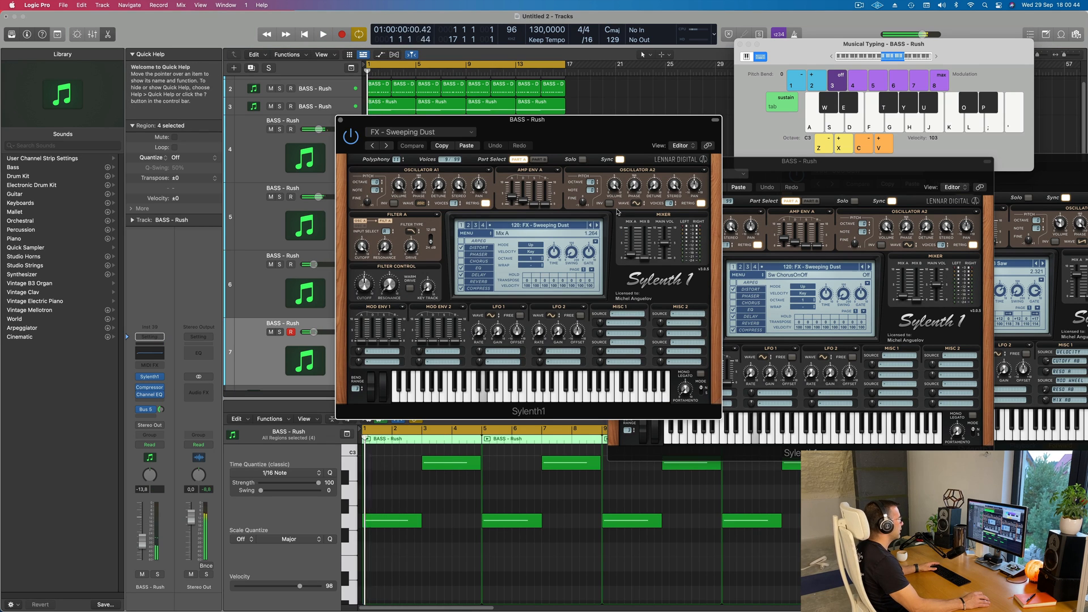
pyautogui.click(591, 226)
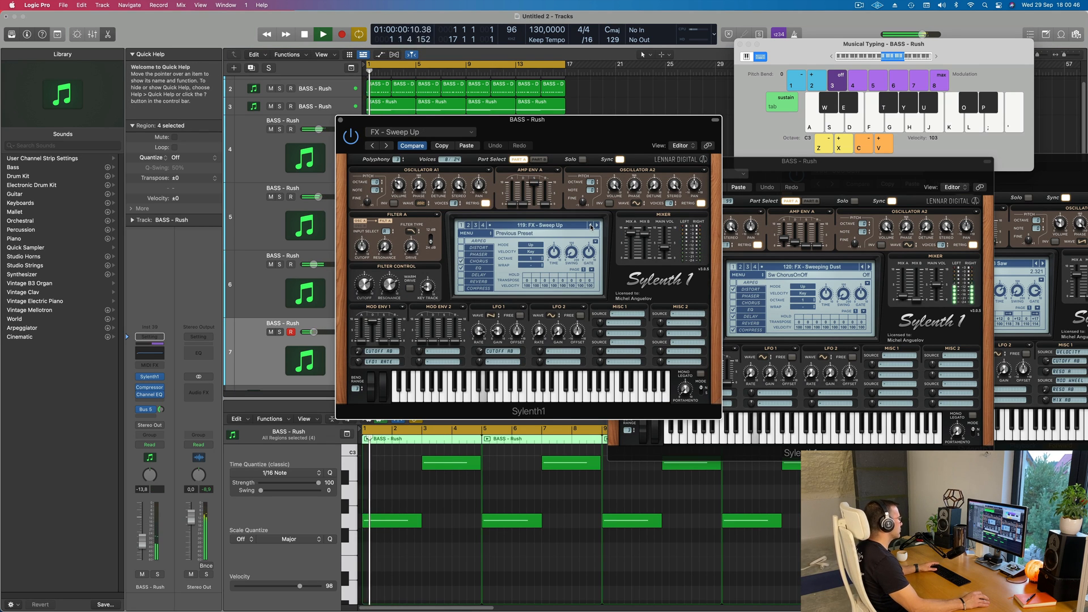
pyautogui.click(591, 226)
pyautogui.click(591, 226)
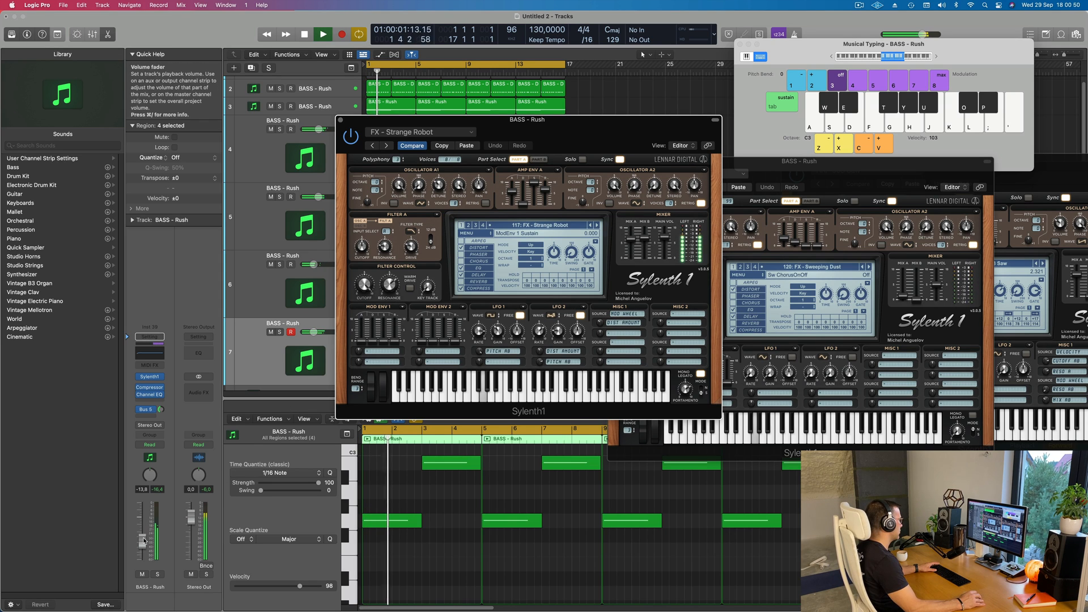
# - Raise track 7's volume to -12.2 dB and audition the preceding presets back to FX - Robot
pyautogui.moveTo(143, 539); pyautogui.dragTo(142, 538)
pyautogui.press('Return')
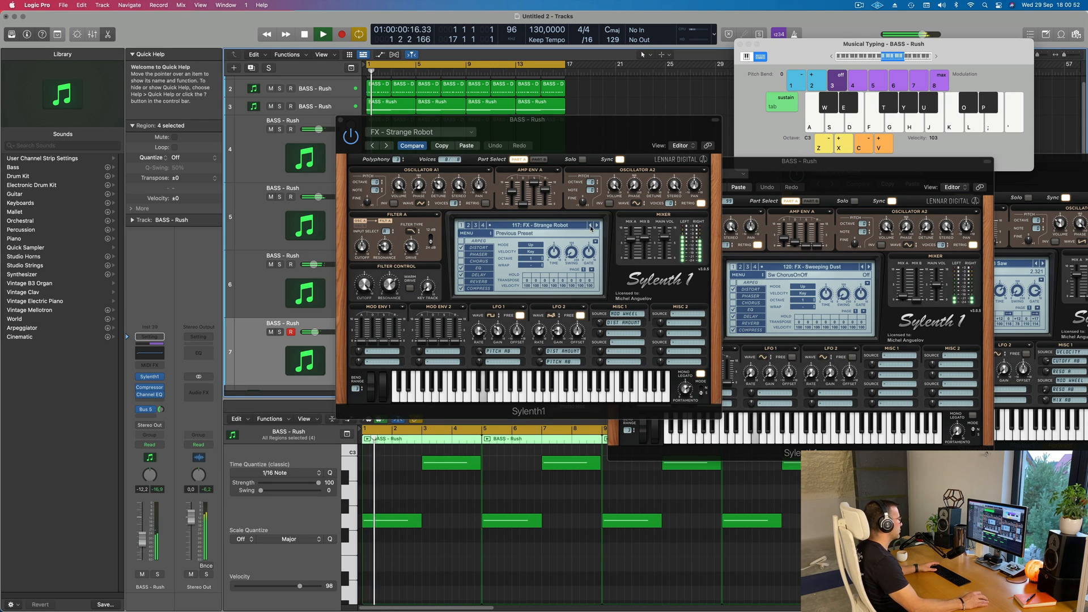
pyautogui.click(590, 227)
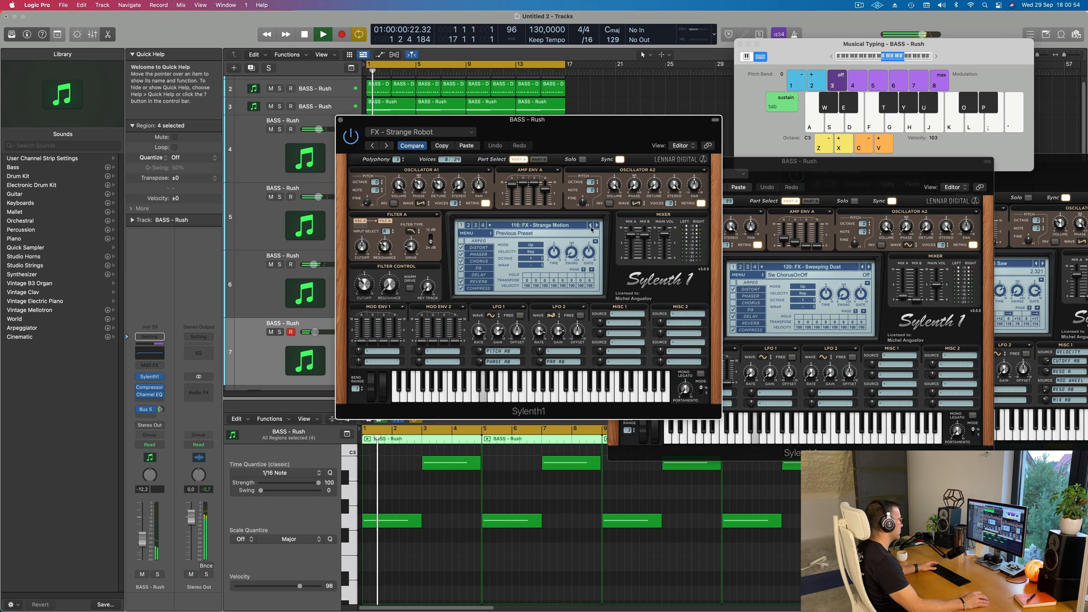
pyautogui.click(589, 226)
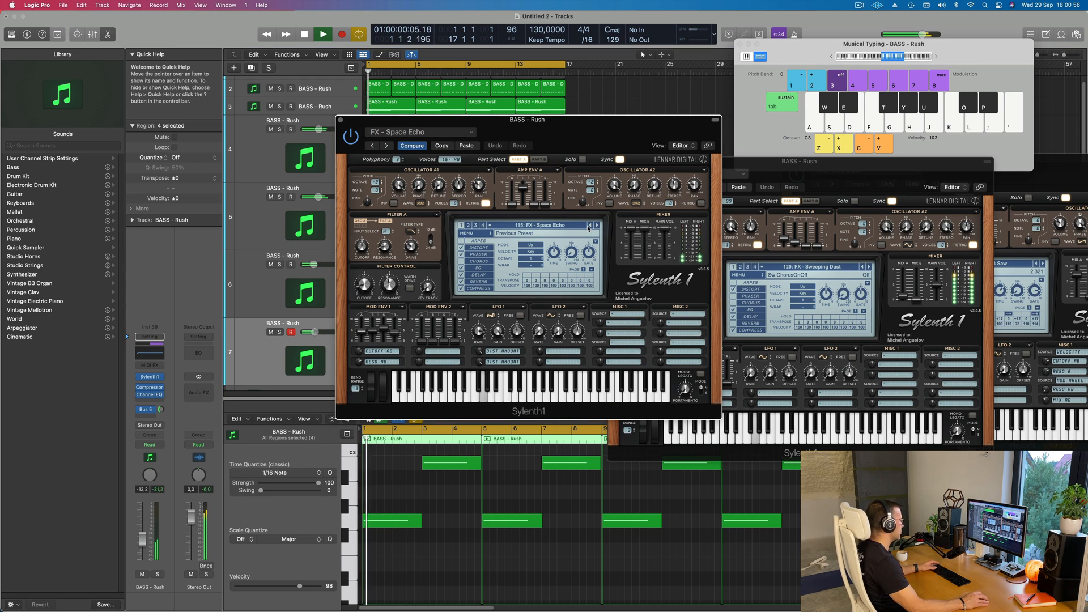
pyautogui.click(589, 226)
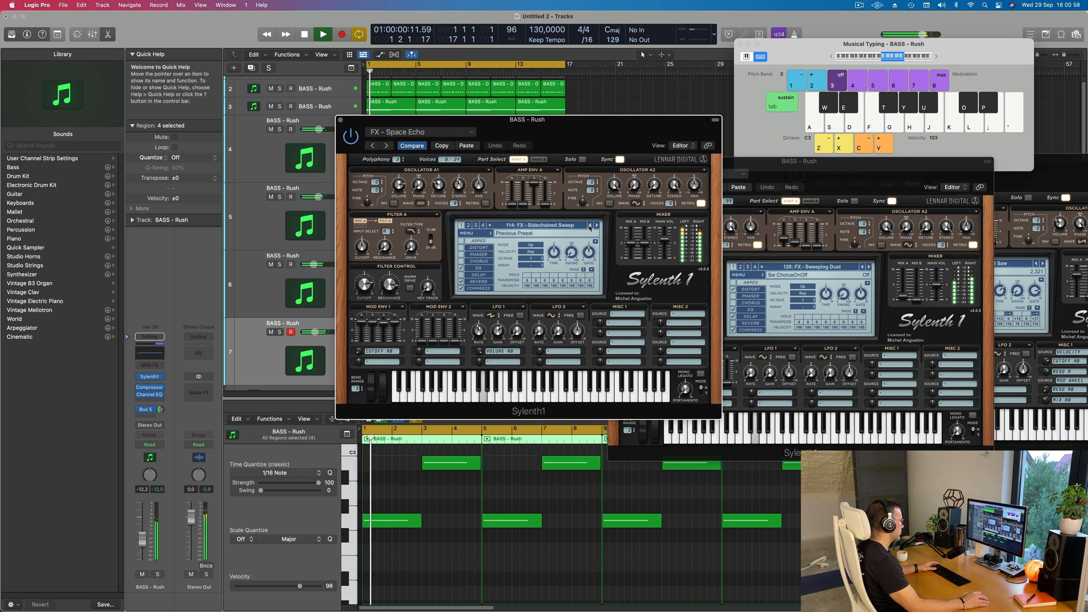
pyautogui.click(589, 225)
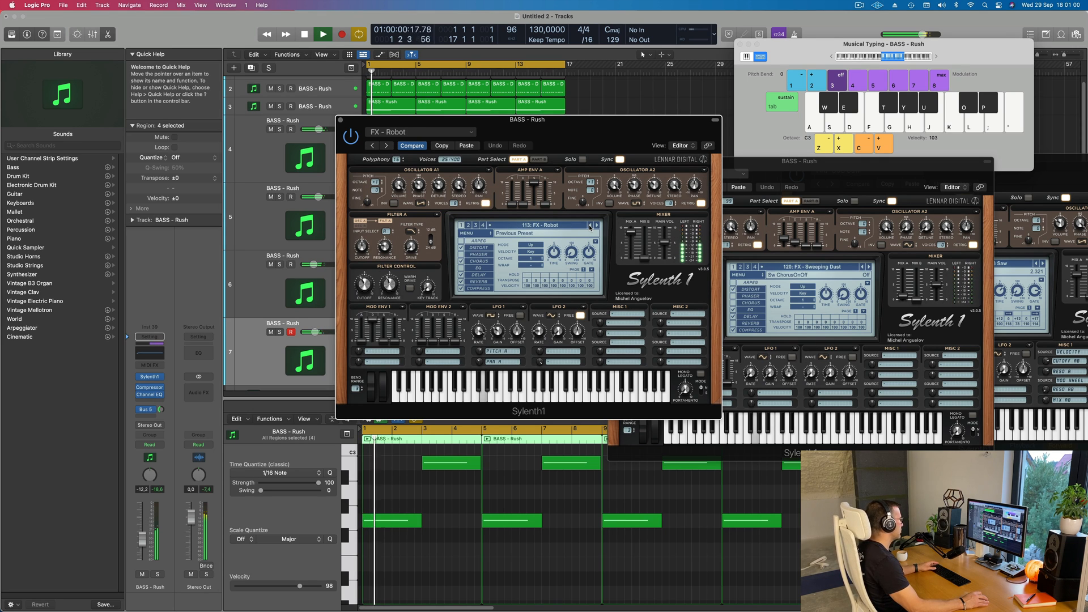
# - Step further back through track 7's FX presets to FX - Low Energy, rechecking FX - Mario Upgrade
pyautogui.click(589, 226)
pyautogui.click(589, 226)
pyautogui.click(589, 226)
pyautogui.click(590, 226)
pyautogui.click(589, 226)
pyautogui.click(589, 226)
pyautogui.click(589, 225)
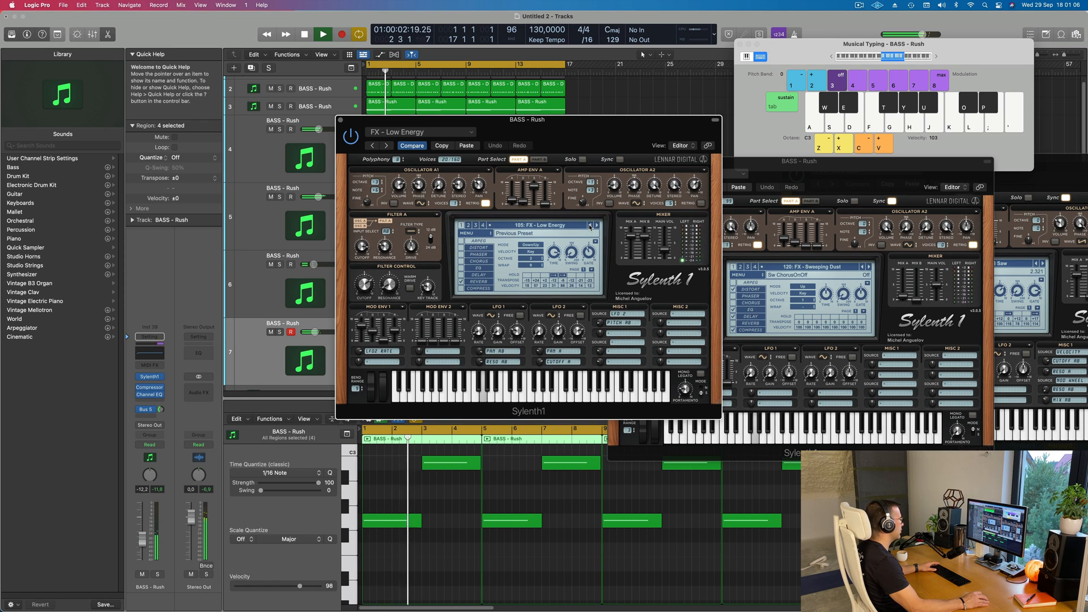
pyautogui.click(596, 226)
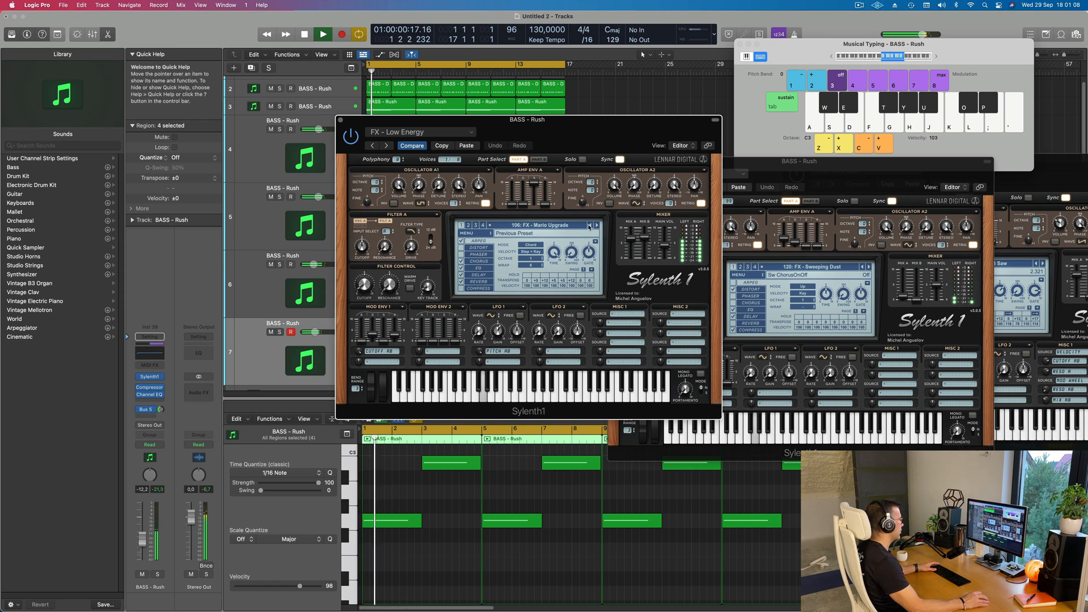
pyautogui.click(590, 226)
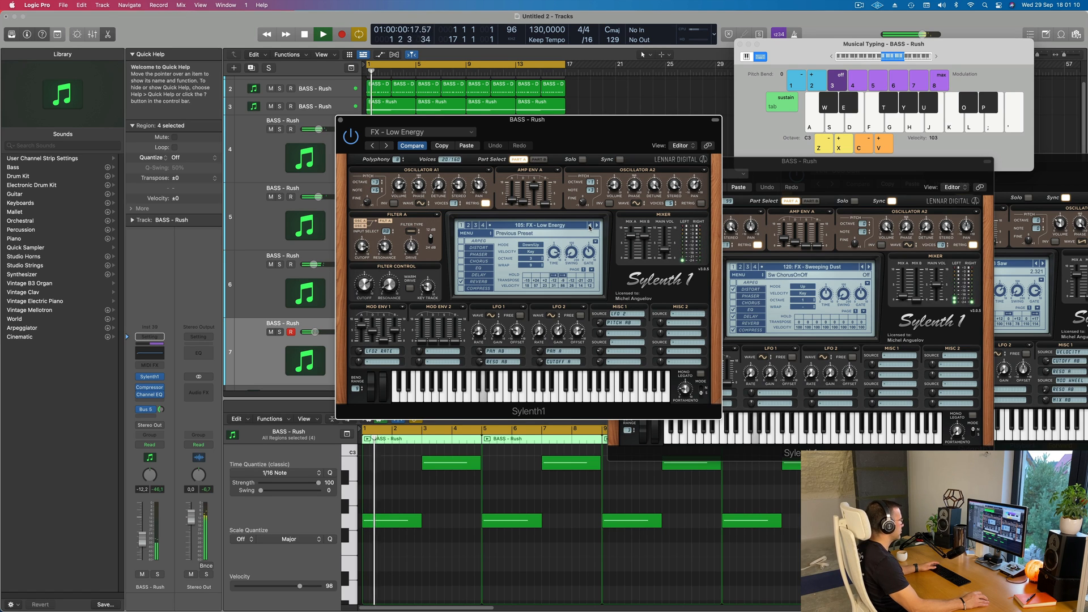
# - Browse back from the FX presets into the bass presets and choose BASS - Wippenberg after comparing it with BASS - Zeppelin
pyautogui.click(590, 225)
pyautogui.click(589, 225)
pyautogui.click(590, 225)
pyautogui.click(589, 225)
pyautogui.click(589, 225)
pyautogui.click(589, 226)
pyautogui.click(590, 225)
pyautogui.click(589, 226)
pyautogui.click(589, 226)
pyautogui.click(589, 226)
pyautogui.click(589, 225)
pyautogui.click(590, 226)
pyautogui.click(589, 226)
pyautogui.click(589, 226)
pyautogui.click(590, 226)
pyautogui.click(589, 226)
pyautogui.click(590, 225)
pyautogui.click(589, 225)
pyautogui.click(589, 226)
pyautogui.click(590, 226)
pyautogui.click(590, 225)
pyautogui.click(589, 225)
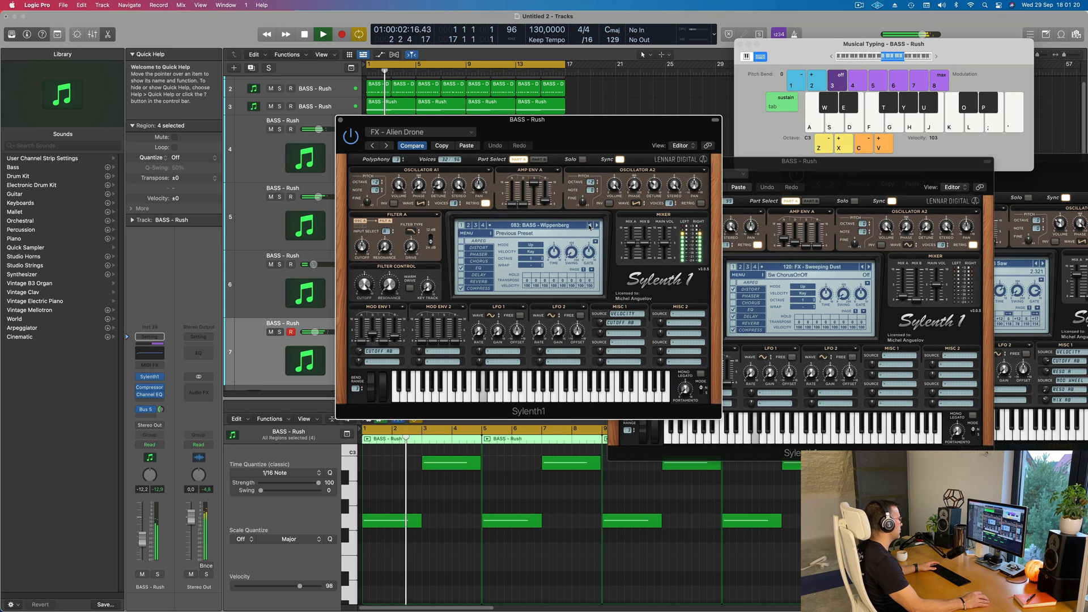
pyautogui.click(596, 225)
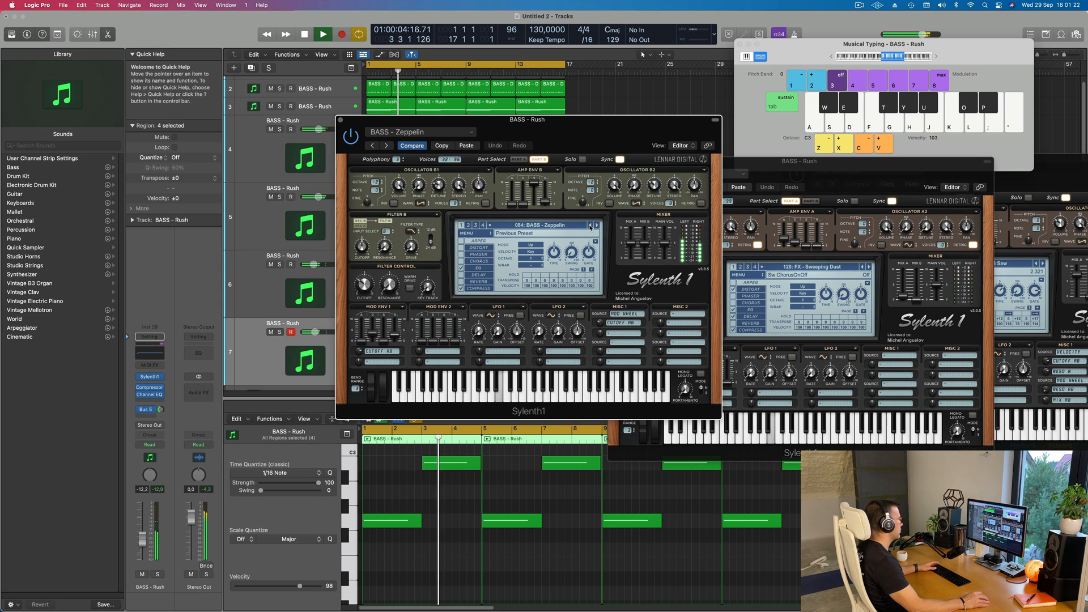
pyautogui.press('space')
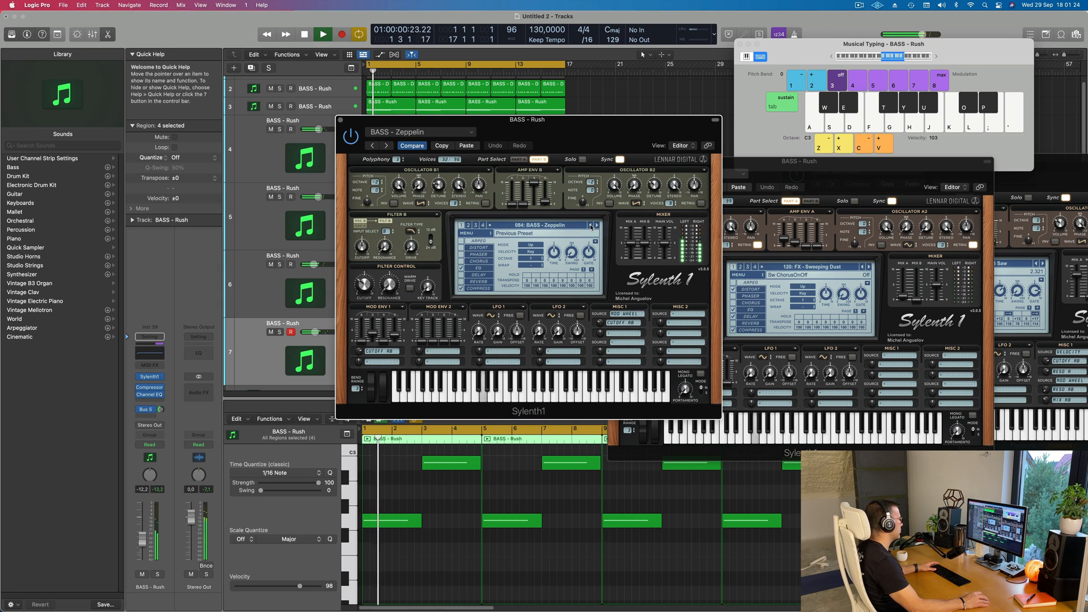
pyautogui.click(589, 225)
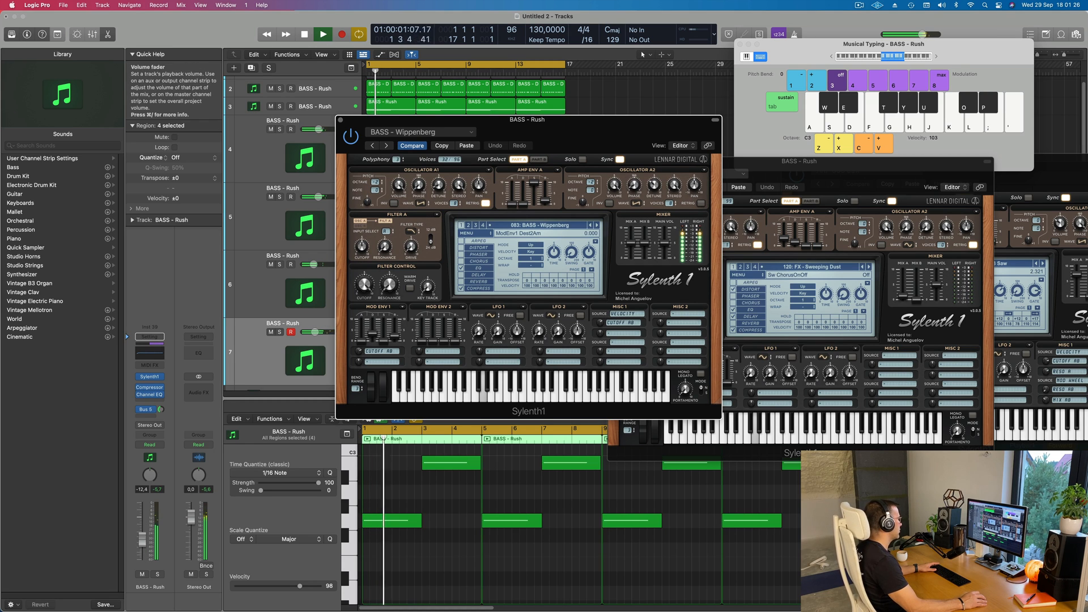
# - Turn track 7's Bus 5 send down to -∞ and adjust the track's volume to -12.6 dB while replaying the loop
pyautogui.moveTo(144, 545); pyautogui.dragTo(144, 546)
pyautogui.press('space')
pyautogui.press('space')
pyautogui.press('space')
pyautogui.press('space')
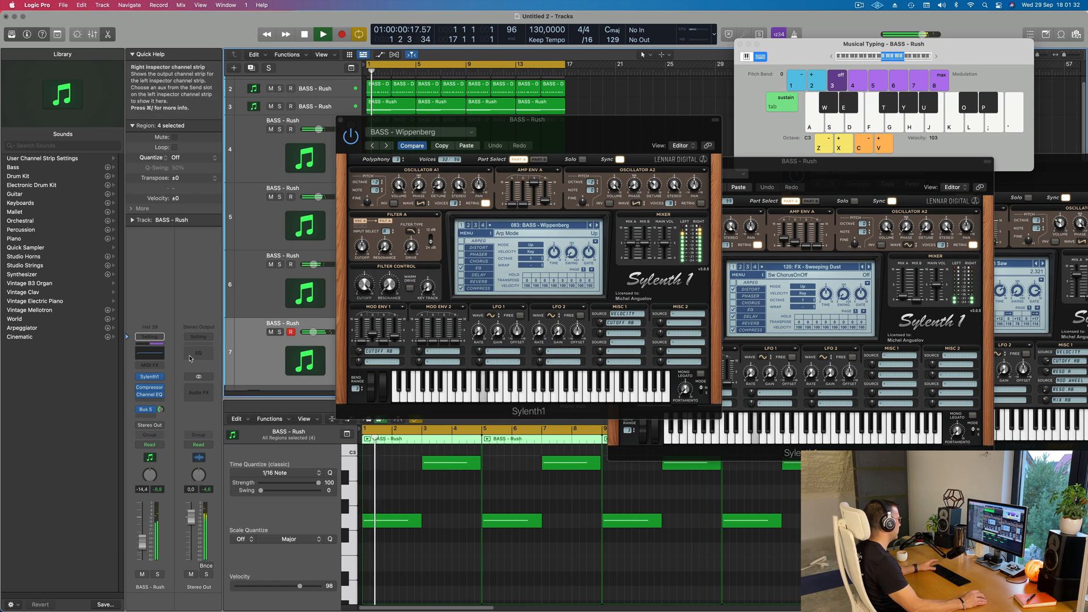
pyautogui.click(149, 409)
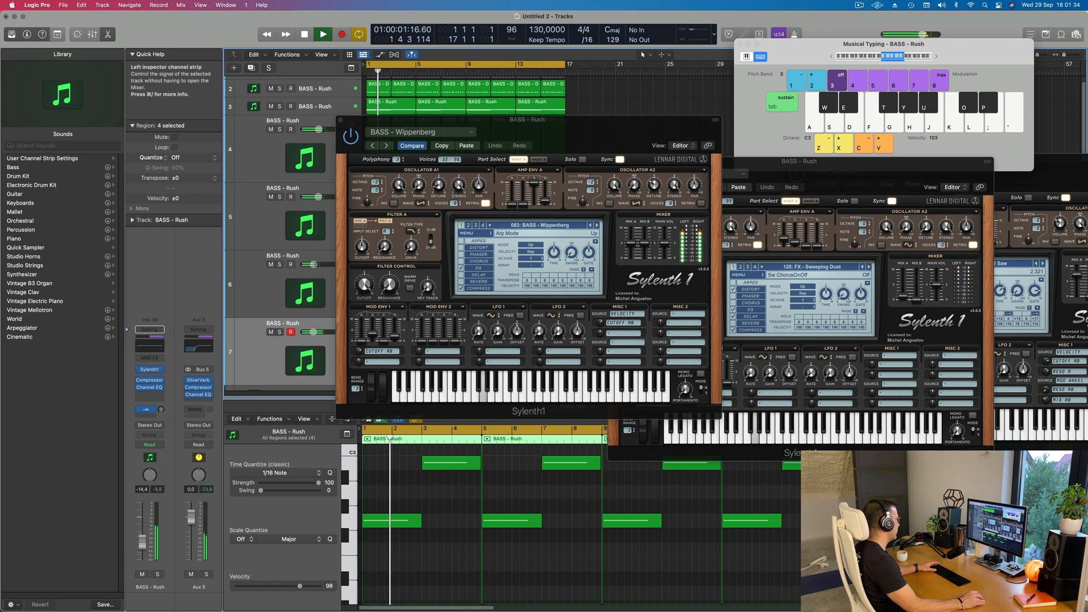
pyautogui.moveTo(142, 543); pyautogui.dragTo(143, 542)
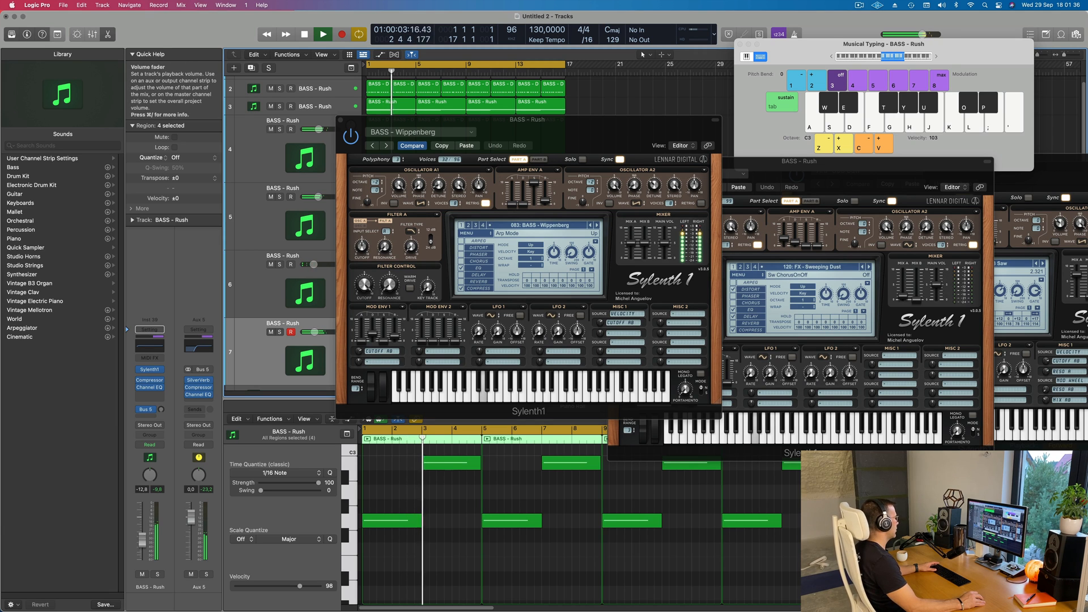
# - Move the synth window aside to uncover the tracks and replay the BASS - Wippenberg sound with the arrangement
pyautogui.moveTo(578, 146); pyautogui.dragTo(666, 176)
pyautogui.press('space')
pyautogui.press('space')
pyautogui.press('space')
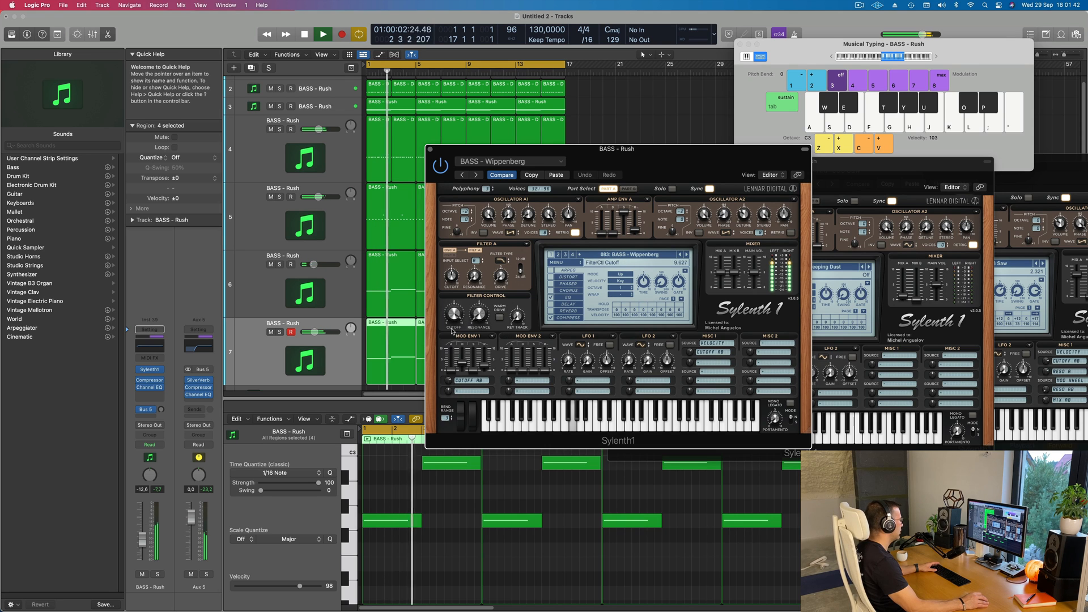
pyautogui.press('space')
pyautogui.press('space')
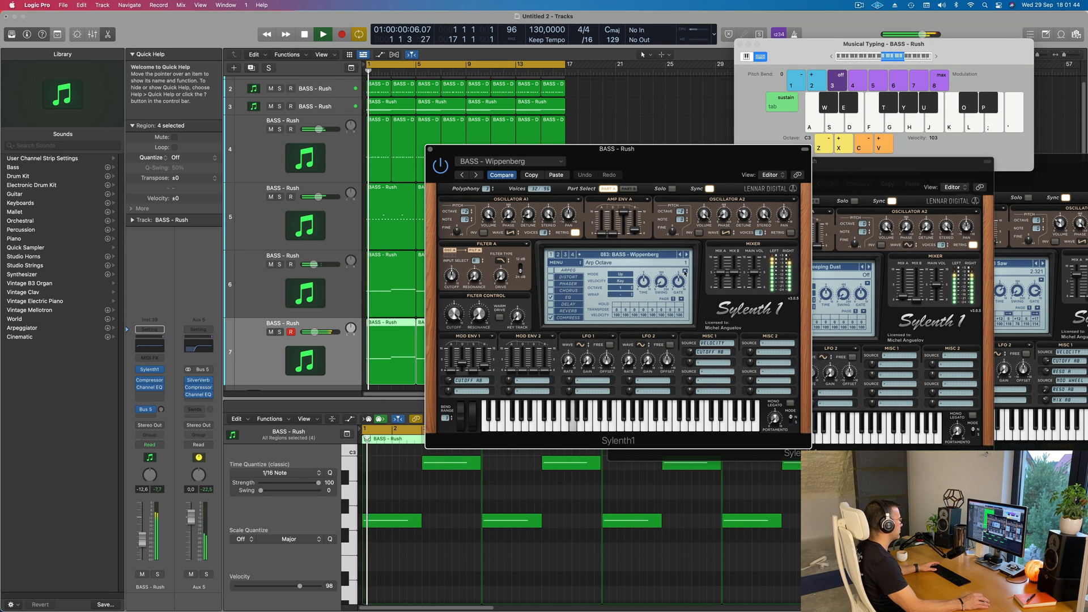
# - Try all of track 7's notes one octave lower, and move them back up an octave
pyautogui.click(436, 535)
pyautogui.press('super+a')
pyautogui.hotkey('alt', 'shift', 'Down')
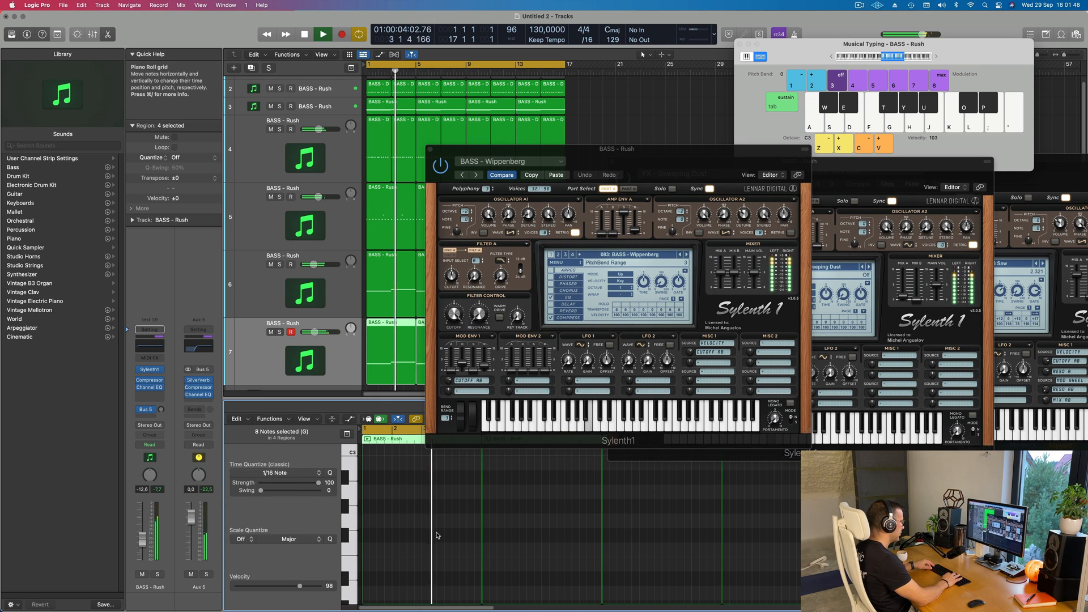
pyautogui.press('Return')
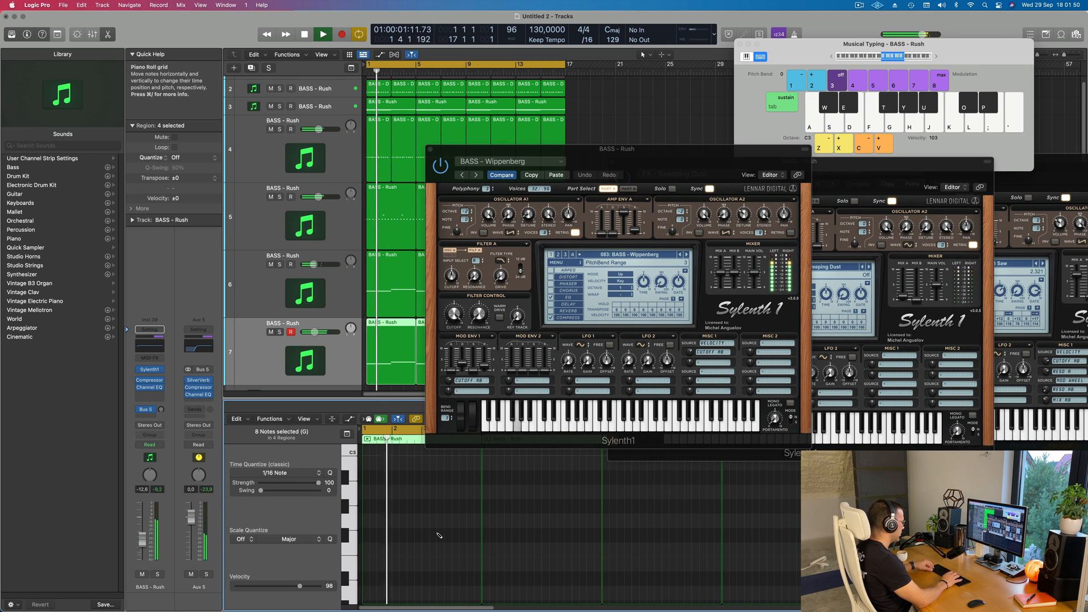
pyautogui.hotkey('alt', 'shift', 'Up')
pyautogui.press('Return')
# - Reposition the synth window and step back through the bass presets to BASS - Very Fat while the loop plays
pyautogui.moveTo(721, 165); pyautogui.dragTo(636, 152)
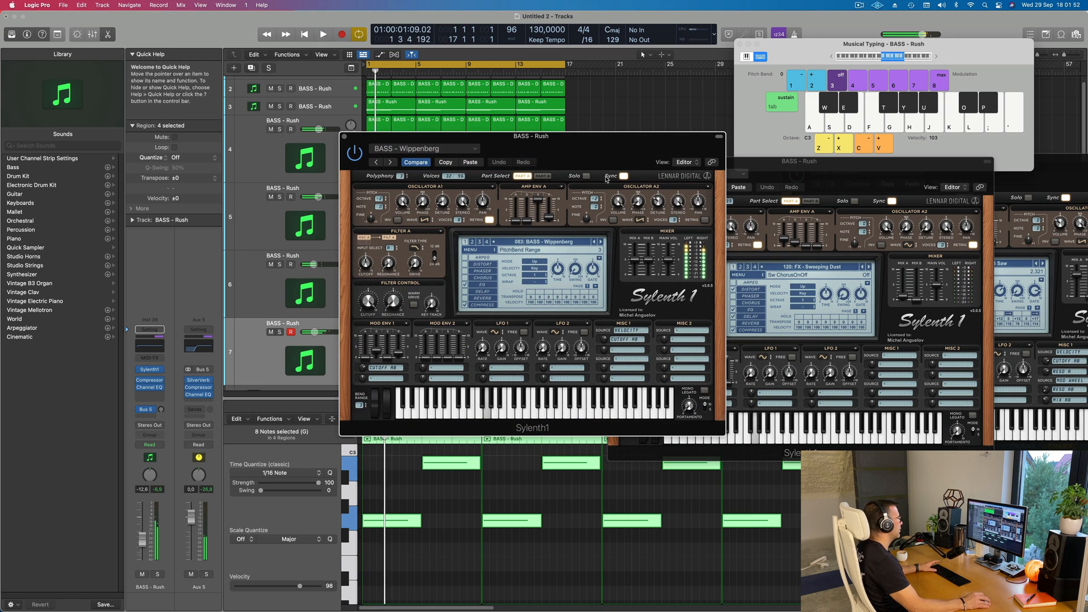
pyautogui.click(264, 506)
pyautogui.press('Return')
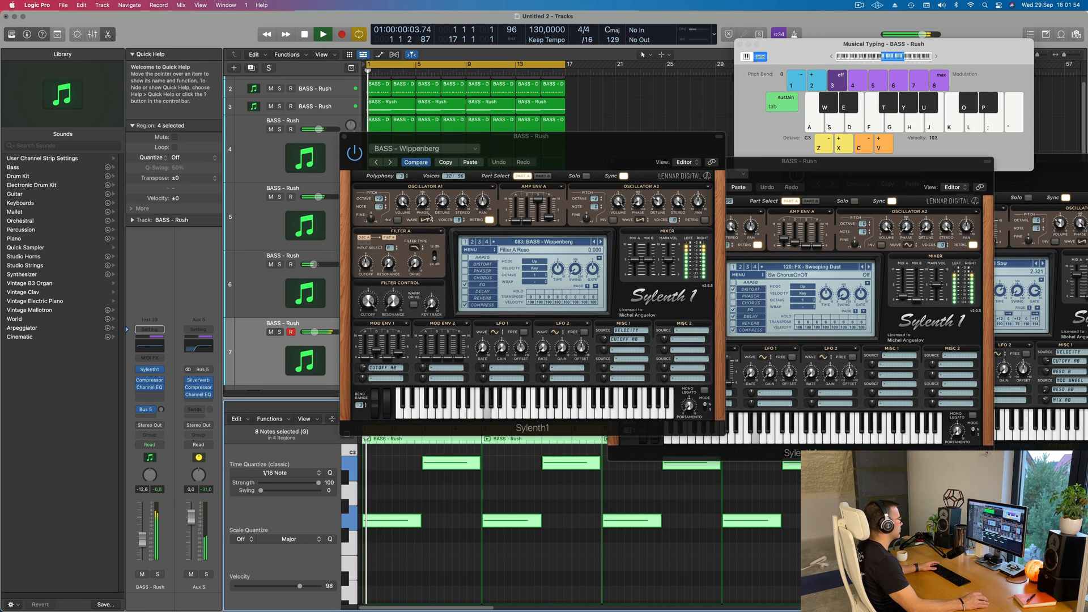
pyautogui.click(596, 242)
pyautogui.click(595, 242)
pyautogui.press('Return')
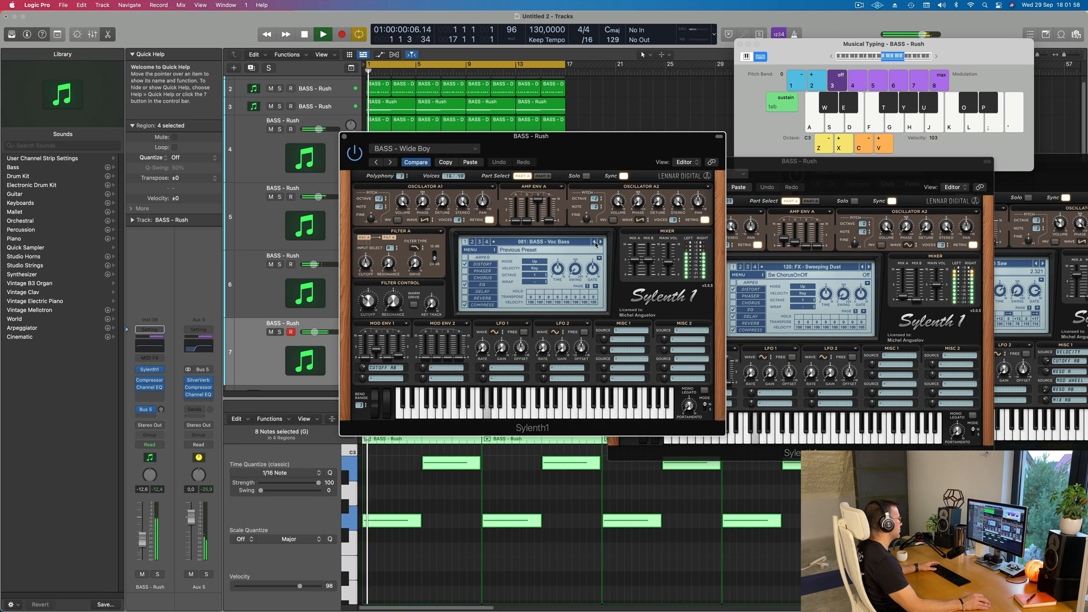
pyautogui.click(596, 243)
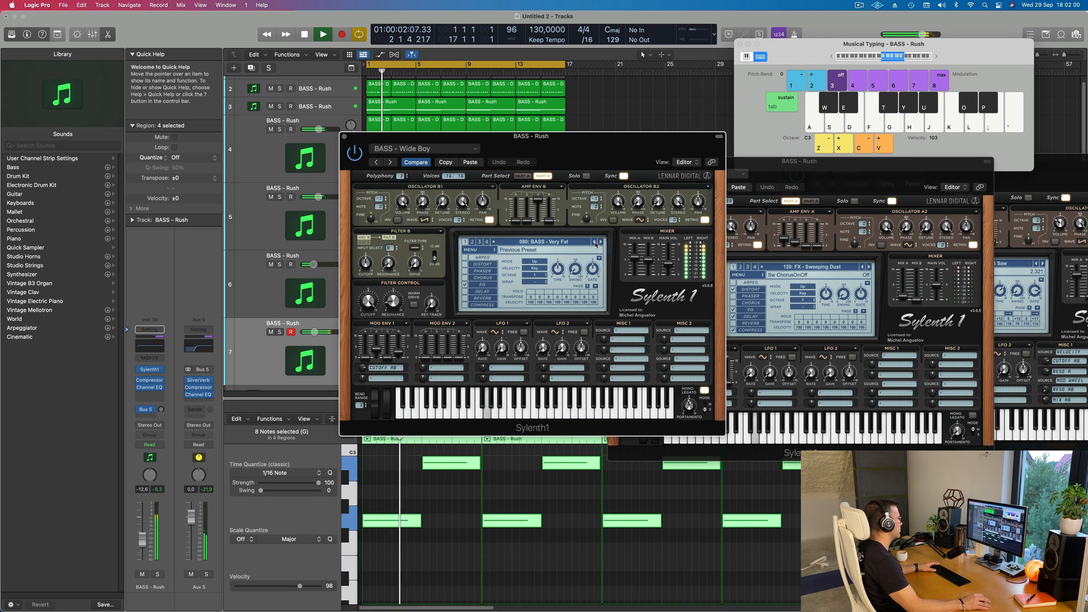
# - Audition the preceding bass presets down to BASS - Sub Bass, comparing BASS - Sun To Me with BASS - Tonight Bass
pyautogui.click(596, 243)
pyautogui.press('Return')
pyautogui.click(595, 243)
pyautogui.click(595, 242)
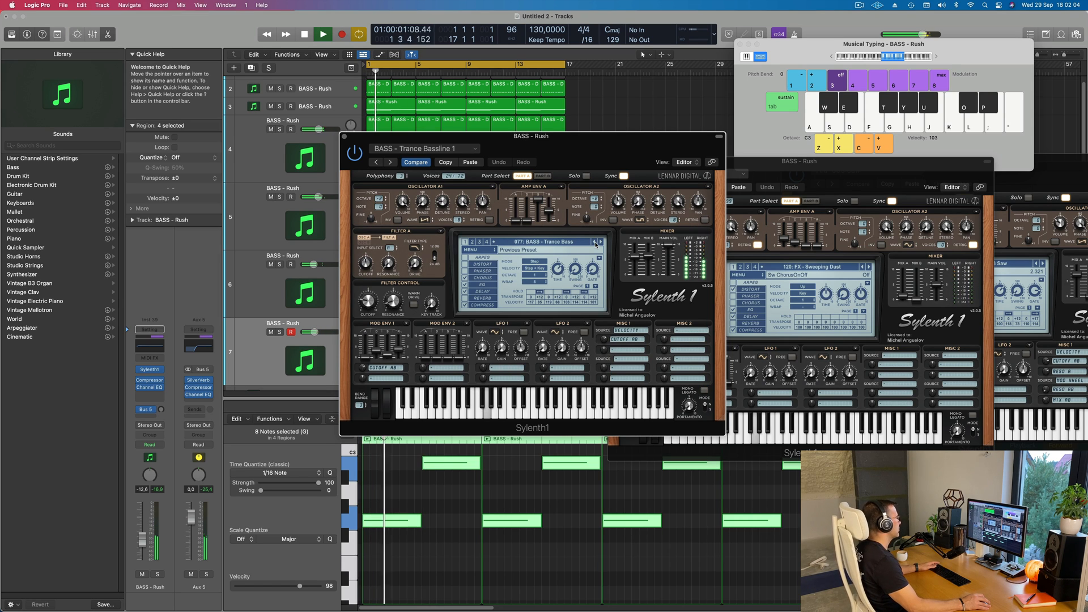
pyautogui.press('space')
pyautogui.click(596, 243)
pyautogui.click(596, 242)
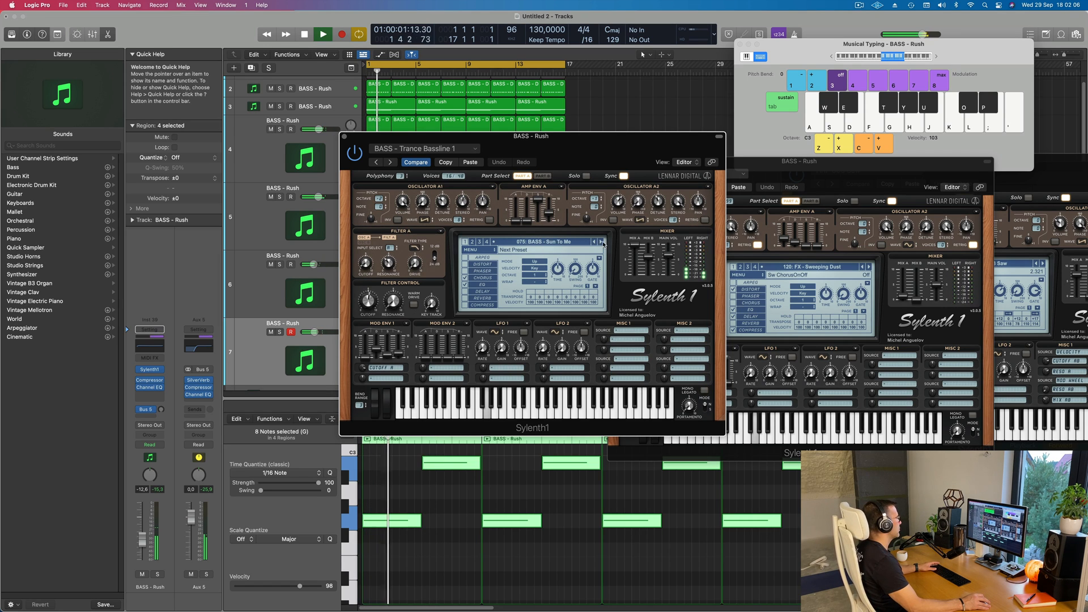
pyautogui.click(601, 242)
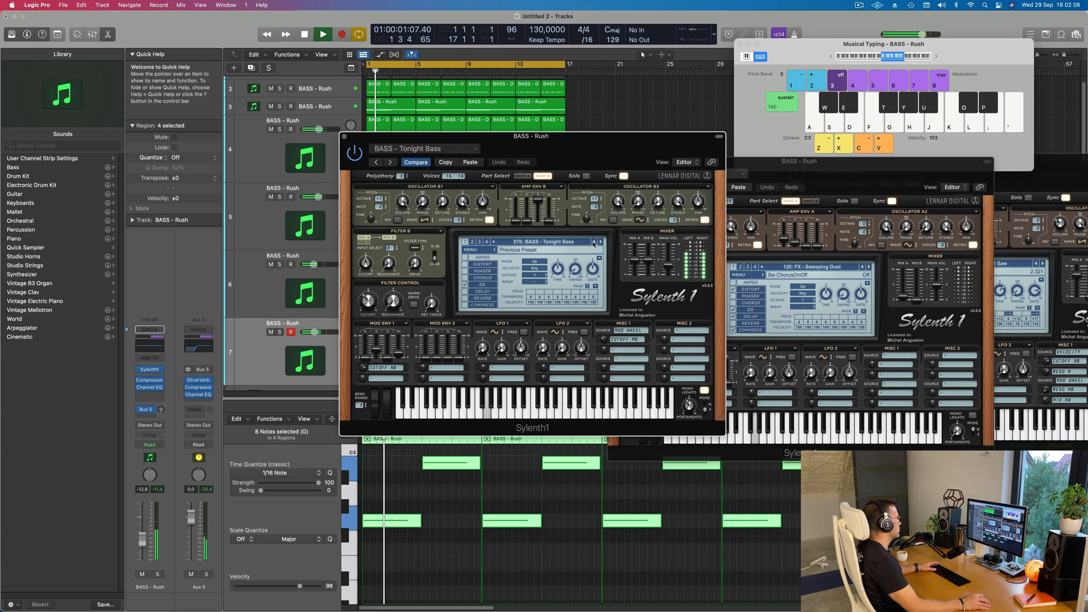
pyautogui.click(594, 242)
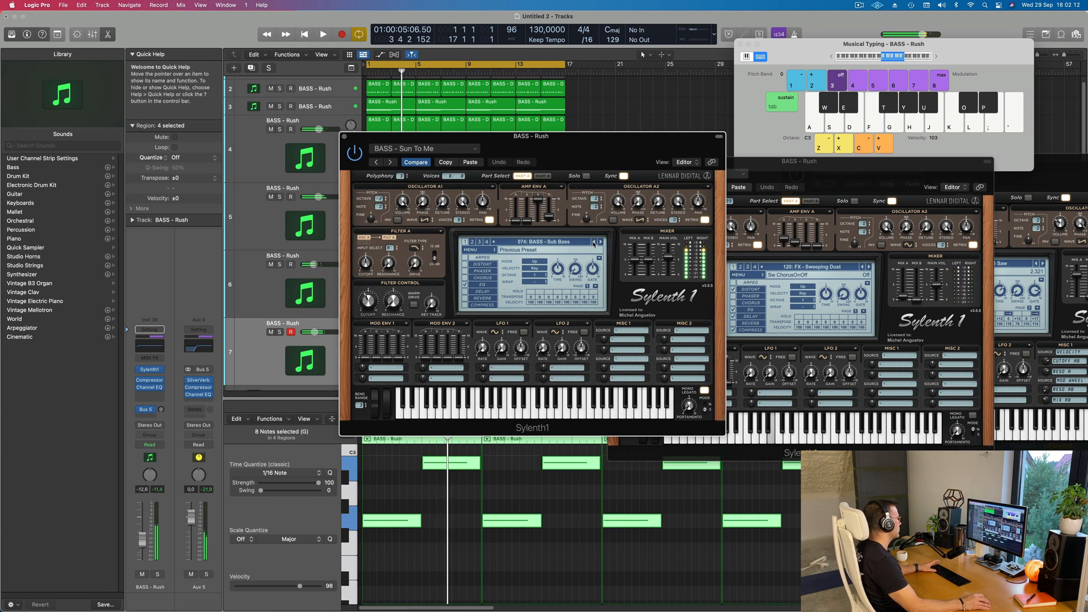
# - Insert the Arpeggiator MIDI effect on track 7 and arrange its window beside the Sylenth1 window
pyautogui.click(149, 358)
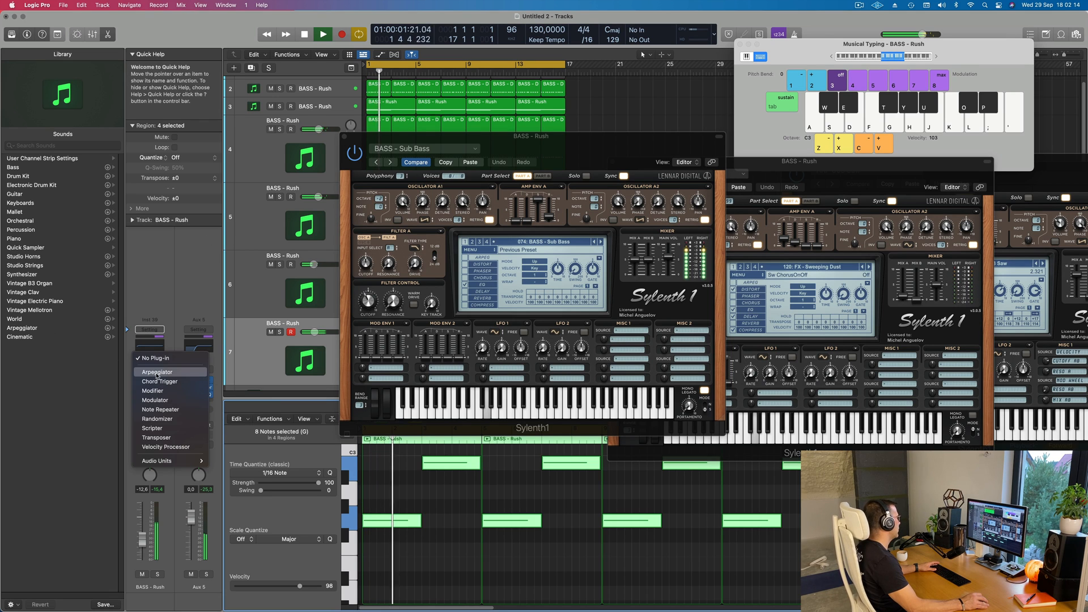
pyautogui.click(160, 374)
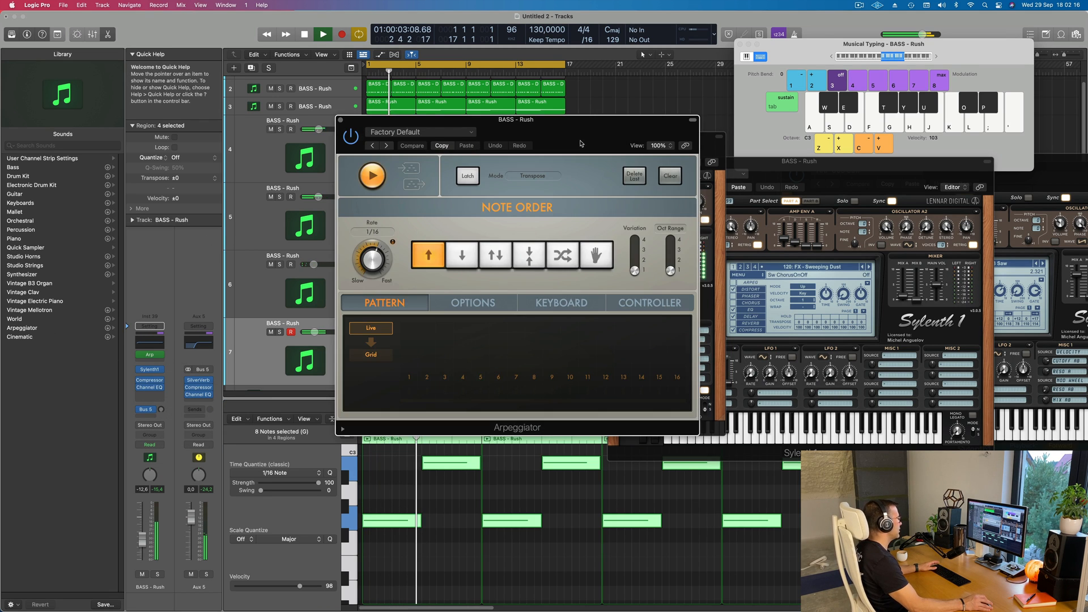
pyautogui.moveTo(582, 142); pyautogui.dragTo(929, 137)
pyautogui.moveTo(567, 136); pyautogui.dragTo(554, 155)
# - Step forward through the bass presets with the Arpeggiator active, from BASS - Sun To Me to BASS - Trance Bassline 1
pyautogui.press('space')
pyautogui.click(587, 262)
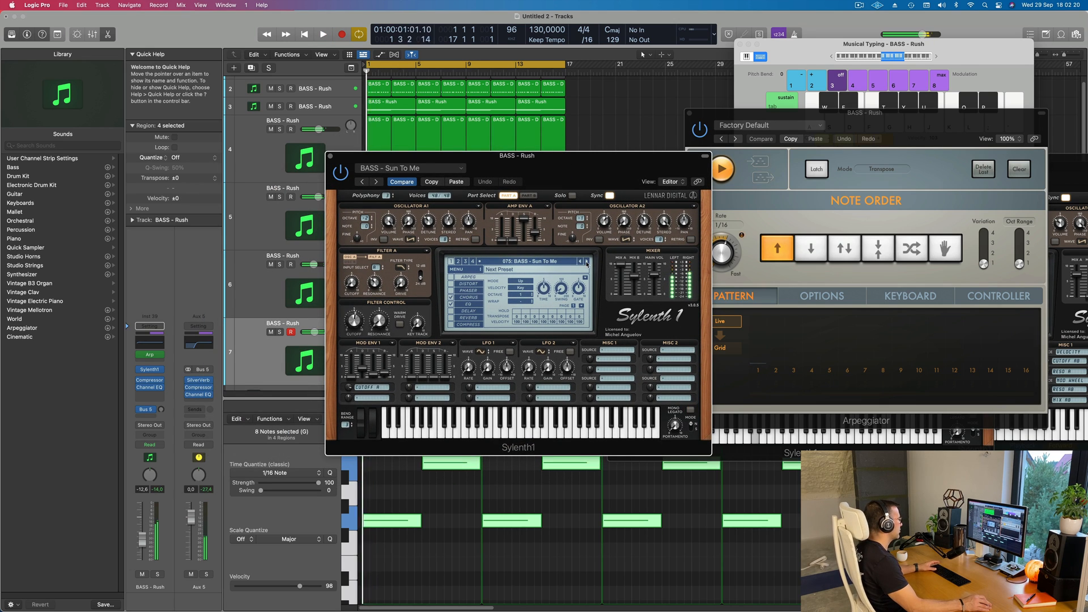
pyautogui.click(587, 261)
pyautogui.click(586, 261)
pyautogui.click(587, 262)
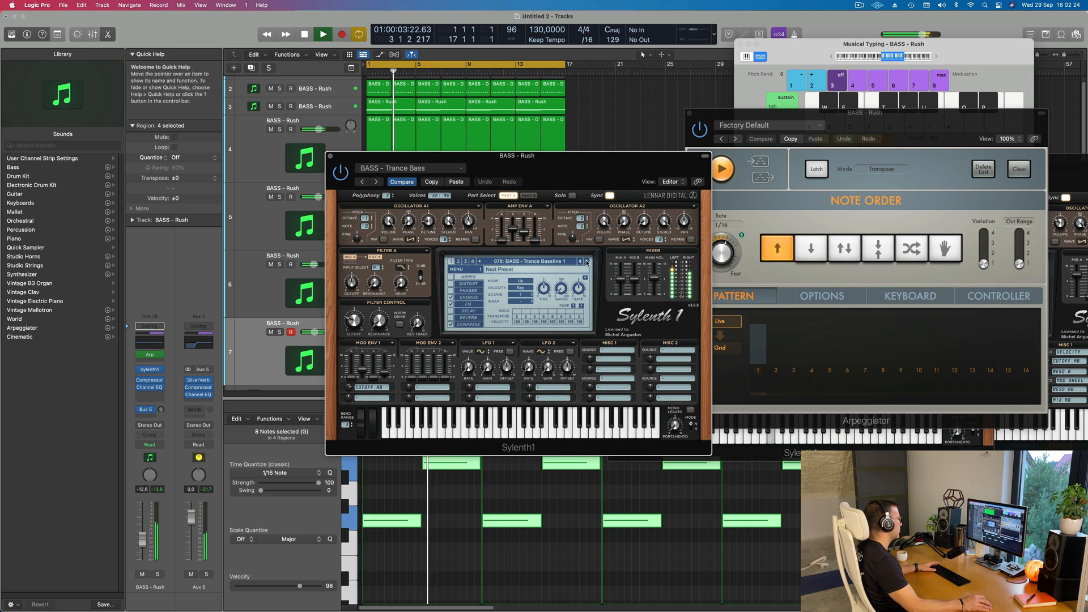
# - Step forward through the bass presets to BASS - Wippenberg and set track 7's level to -11.6 dB
pyautogui.click(586, 262)
pyautogui.click(587, 262)
pyautogui.click(587, 262)
pyautogui.click(587, 262)
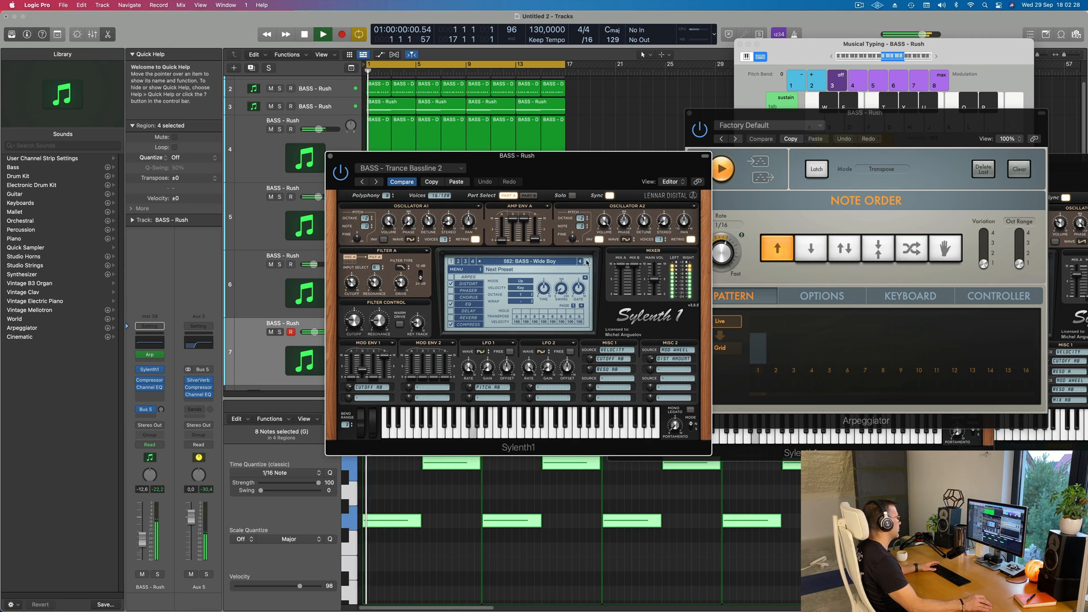
pyautogui.click(586, 262)
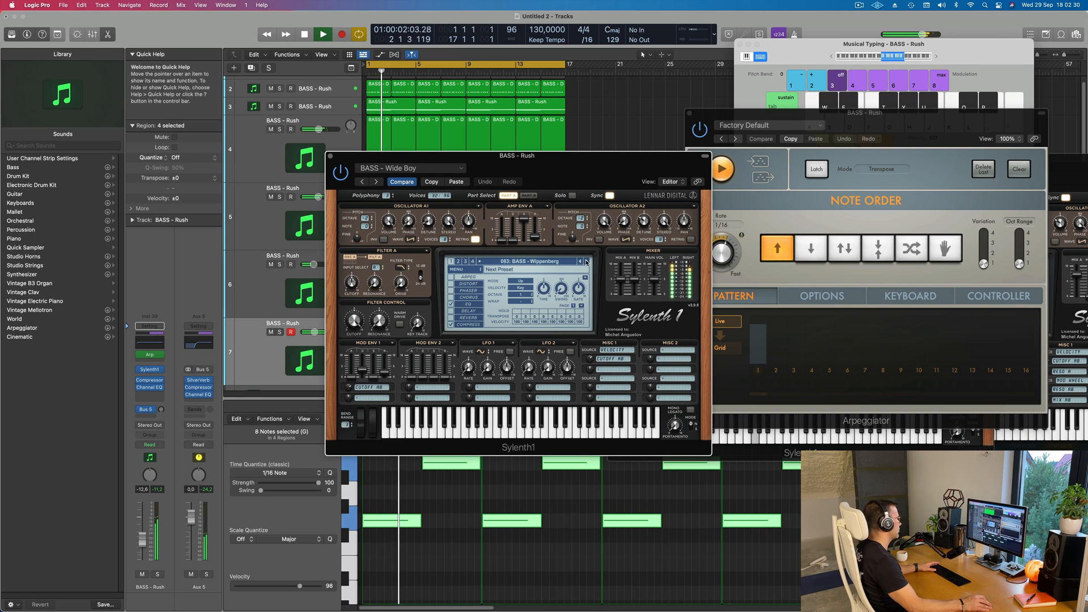
pyautogui.moveTo(587, 155); pyautogui.dragTo(755, 160)
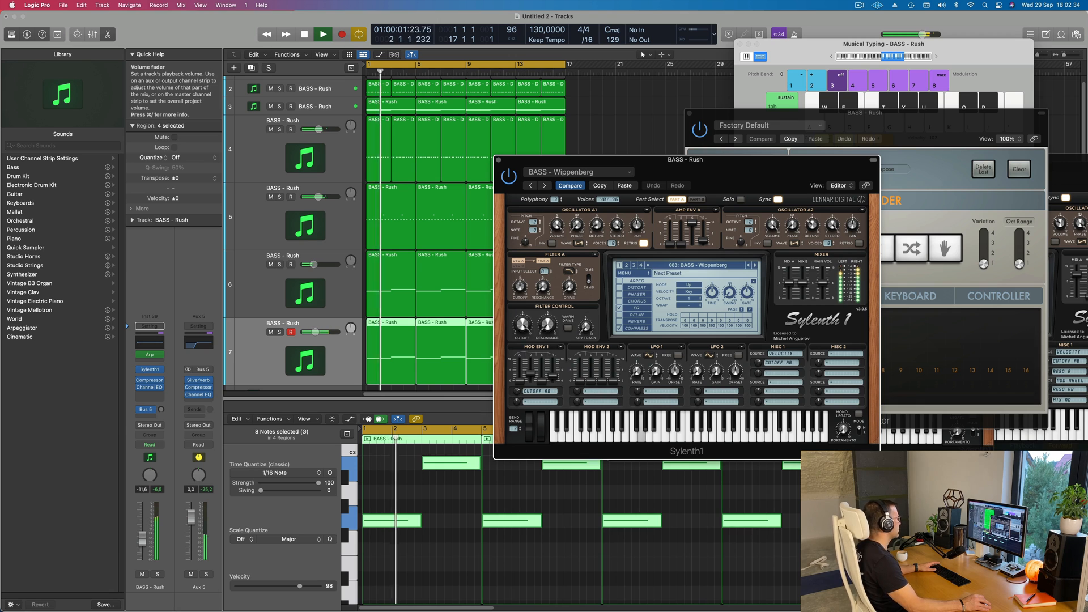
# - Close track 7's Sylenth1 window, restart the loop and mute track 5
pyautogui.moveTo(742, 186); pyautogui.dragTo(571, 287)
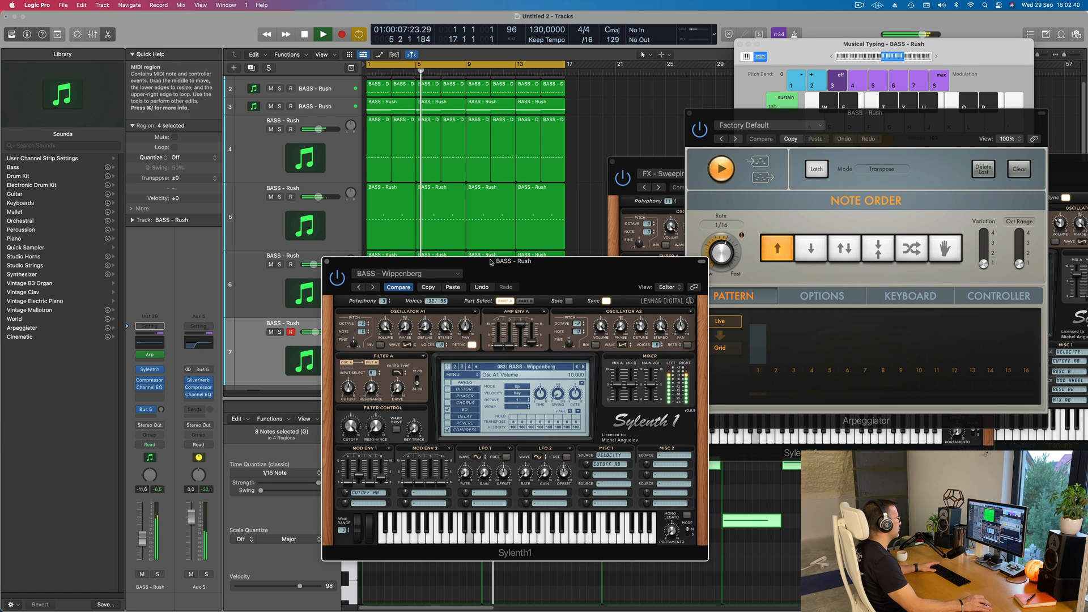
pyautogui.moveTo(485, 262); pyautogui.dragTo(573, 258)
pyautogui.press('space')
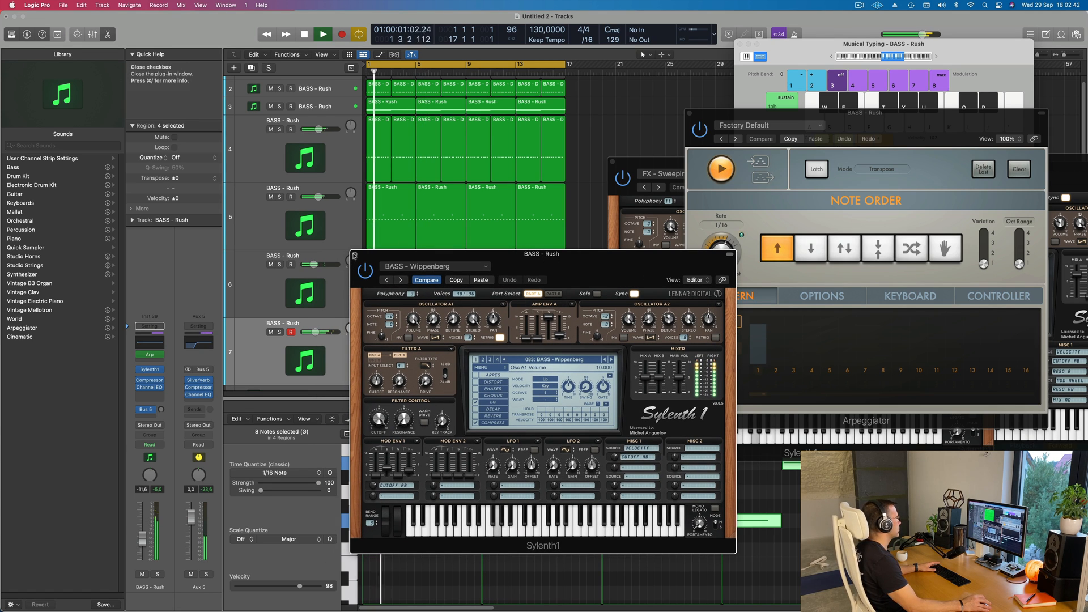
pyautogui.click(354, 255)
pyautogui.press('space')
pyautogui.press('space')
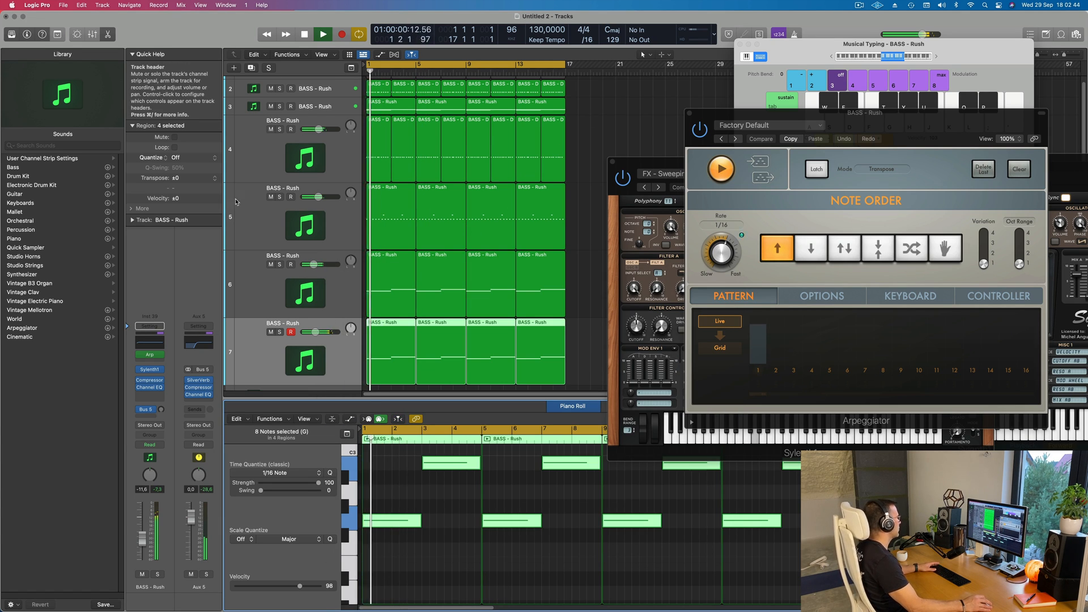
pyautogui.click(271, 197)
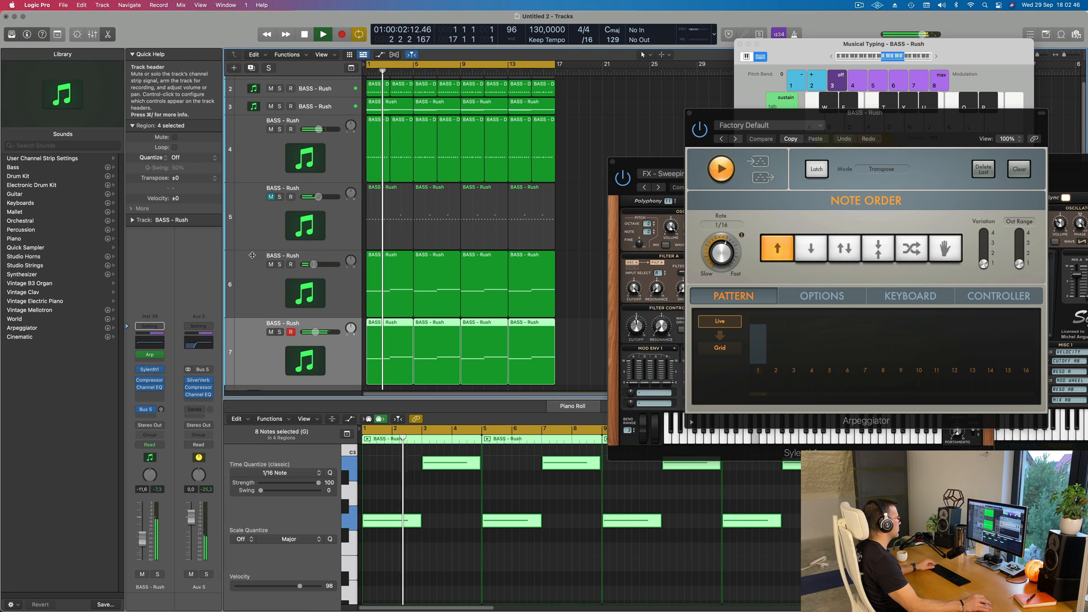
# - Set the filter control cutoff in track 4's Sylenth1 to 1.270, mute track 3 and close the synth window
pyautogui.click(250, 151)
pyautogui.press('space')
pyautogui.press('space')
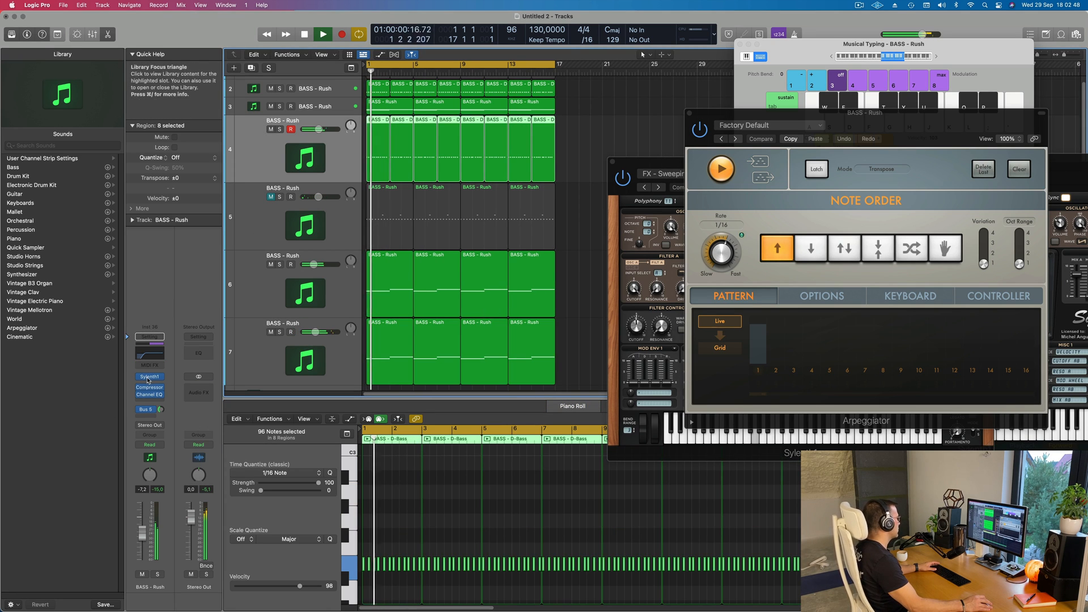
pyautogui.click(149, 377)
pyautogui.moveTo(510, 289)
pyautogui.mouseDown()
pyautogui.moveTo(517, 258)
pyautogui.moveTo(510, 319)
pyautogui.moveTo(509, 291)
pyautogui.mouseUp()
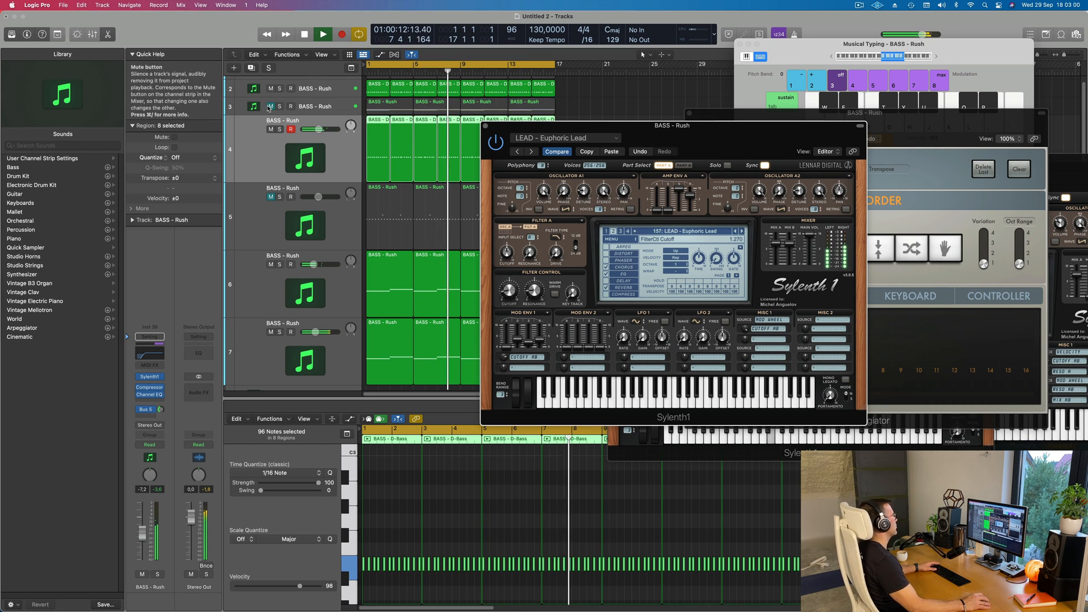
pyautogui.moveTo(558, 123); pyautogui.dragTo(691, 101)
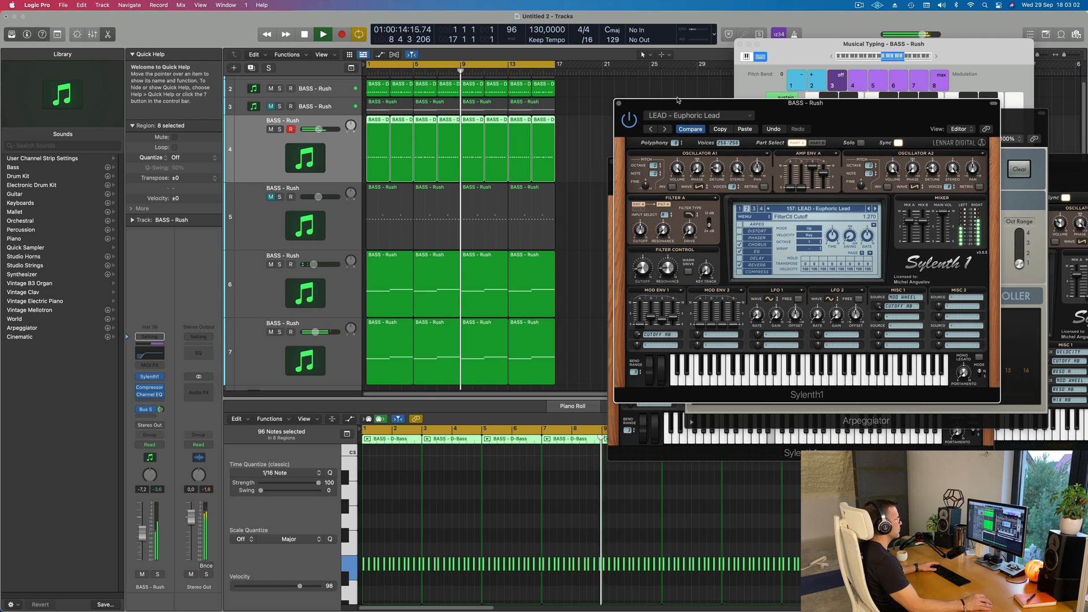
pyautogui.click(619, 103)
# - Look through the arrangement down to the drum tracks, and solo track 6 briefly to hear it alone
pyautogui.scroll(-3, 572, 217)
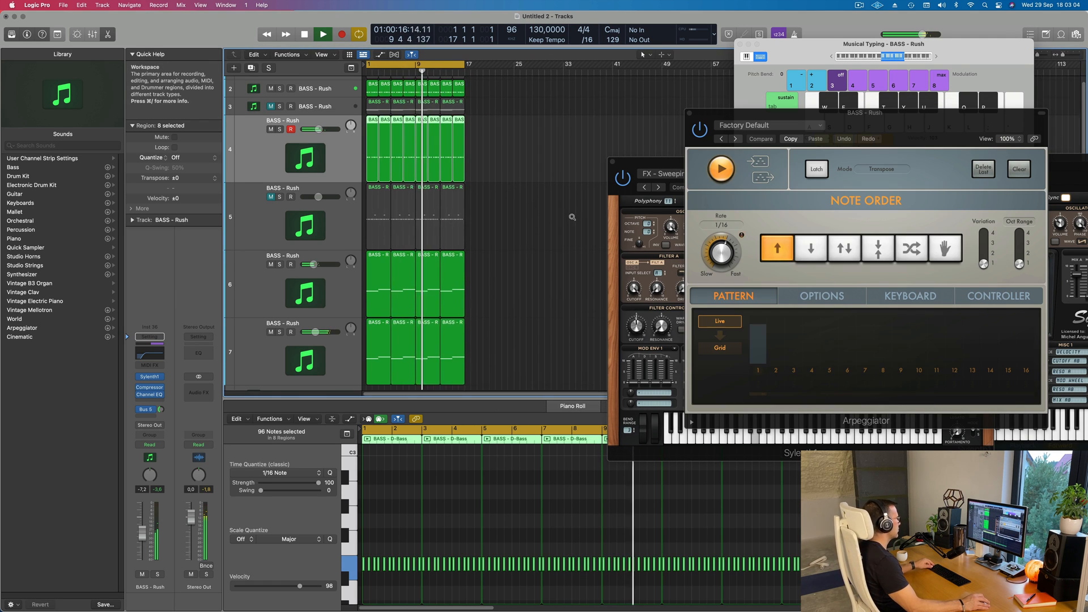
pyautogui.scroll(-3, 572, 217)
pyautogui.scroll(-6, 508, 222)
pyautogui.scroll(4, 521, 221)
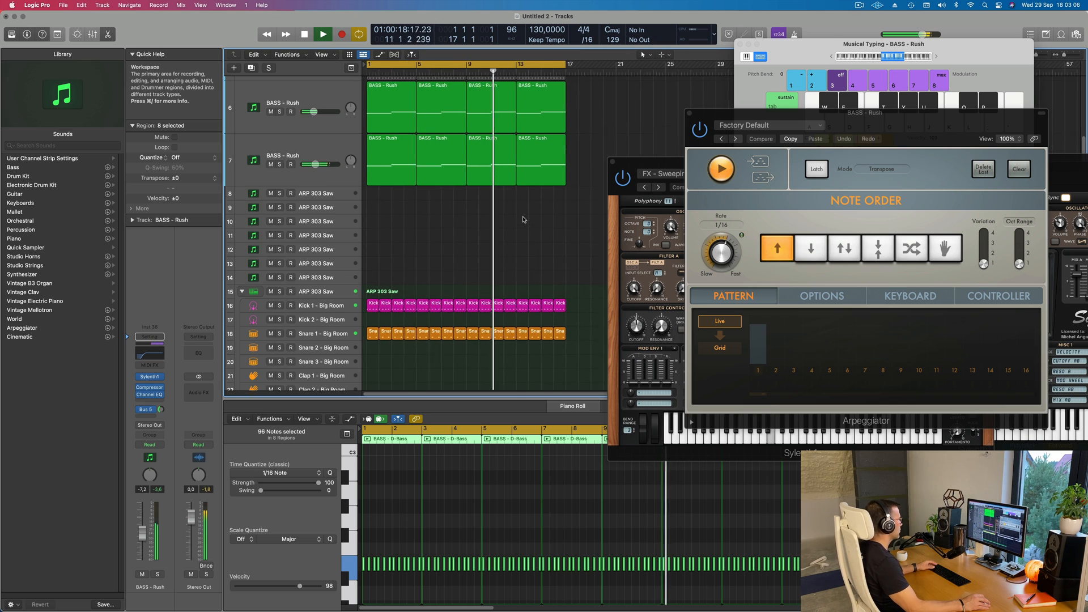
pyautogui.scroll(5, 524, 220)
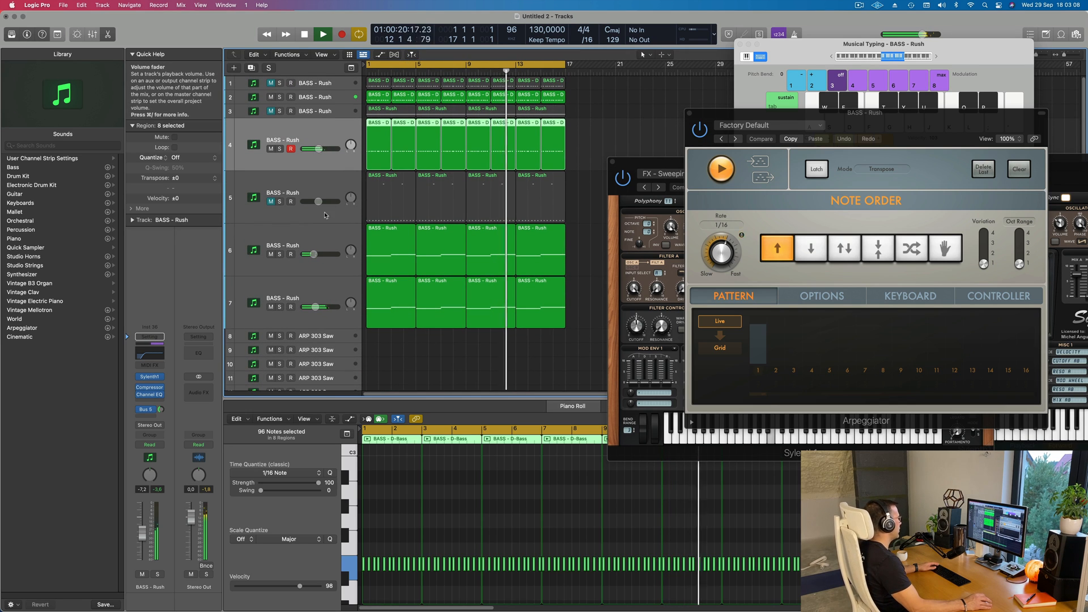
pyautogui.click(306, 267)
pyautogui.press('Return')
pyautogui.click(280, 254)
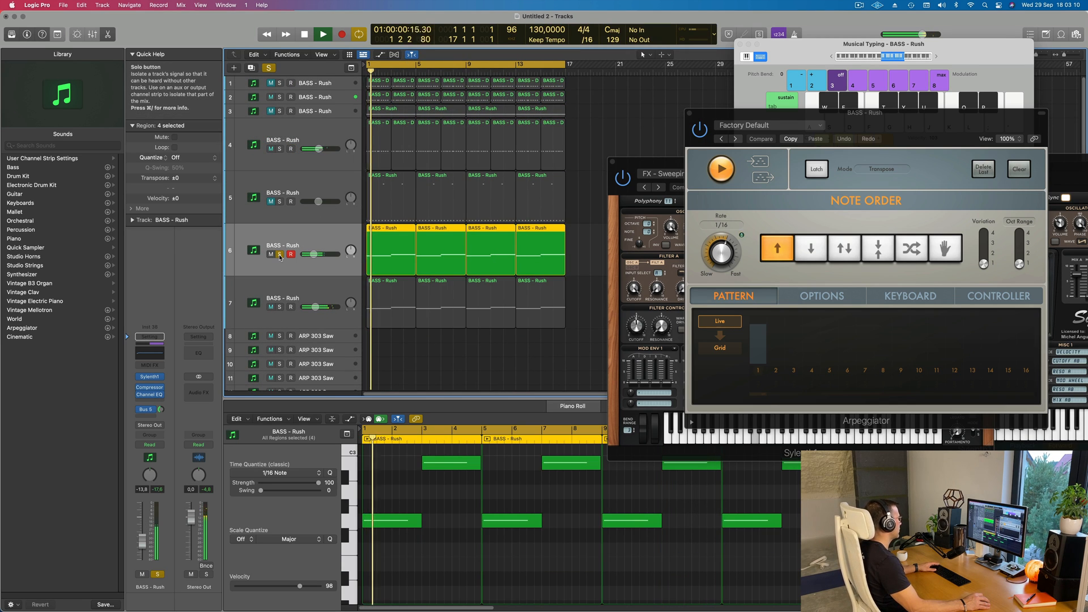
pyautogui.click(280, 255)
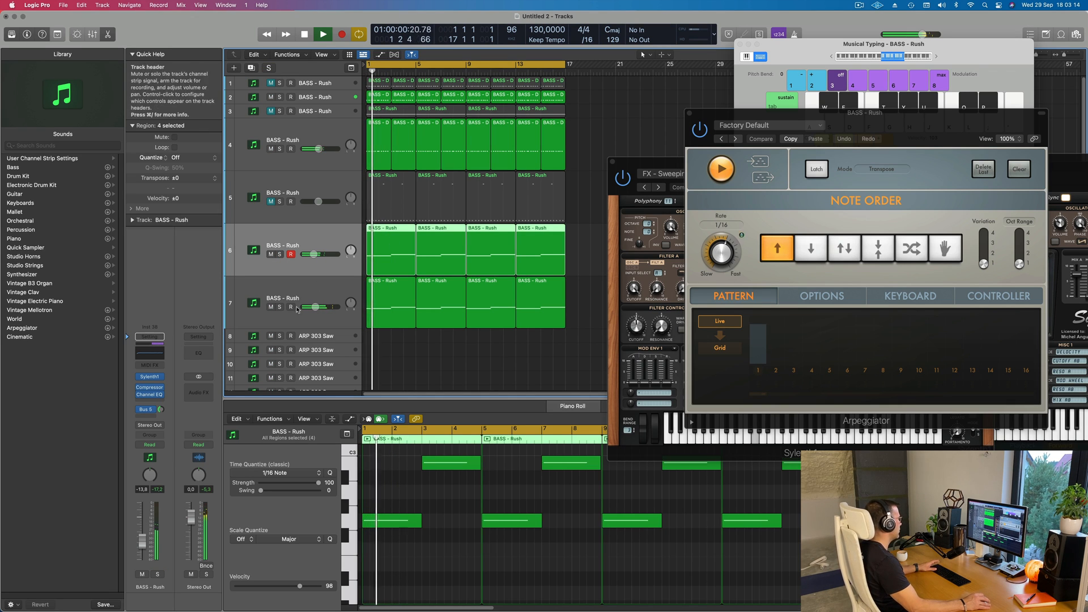
# - Select track 7 and compare the loop with track 5 unmuted and muted again
pyautogui.press('Down')
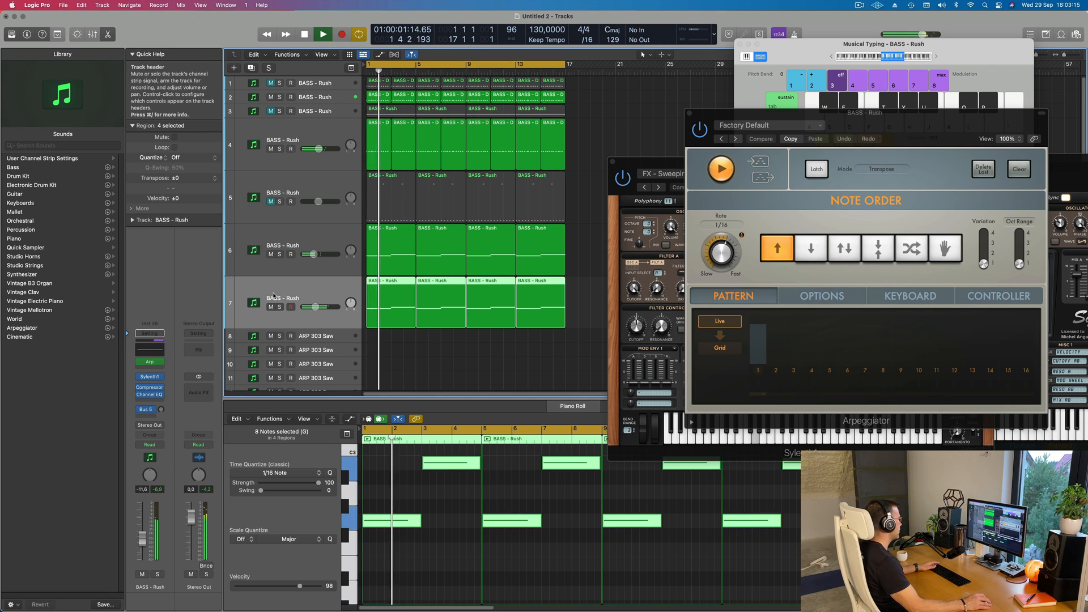
pyautogui.click(270, 203)
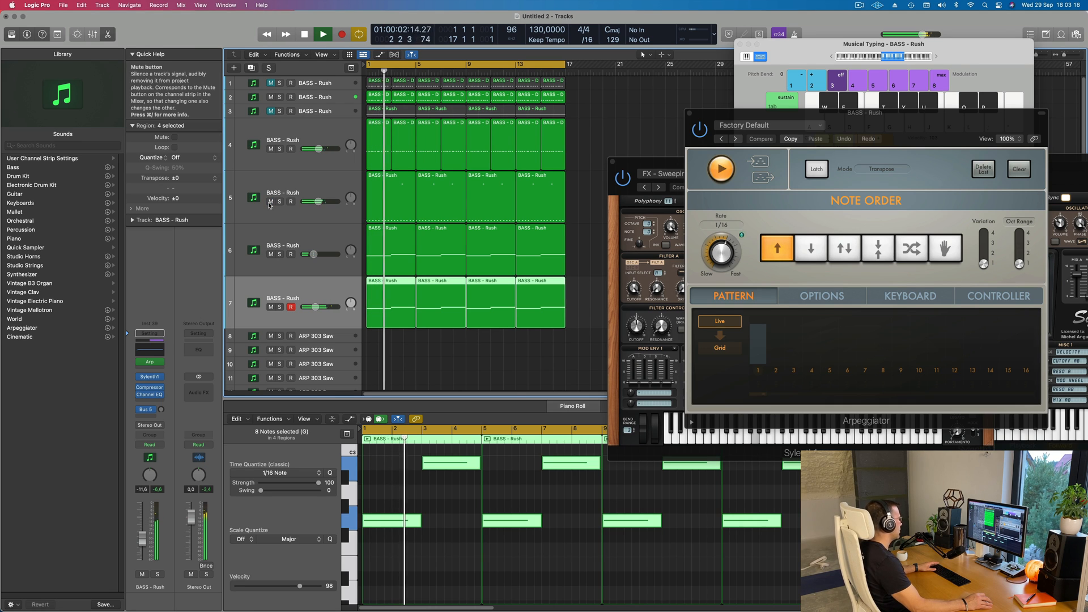
pyautogui.click(270, 202)
# - Duplicate track 7 as a new empty track 8 and open the new track's Sylenth1 window
pyautogui.press('super+Left')
pyautogui.press('super+Left')
pyautogui.press('super+Up')
pyautogui.press('super+Up')
pyautogui.press('super+Up')
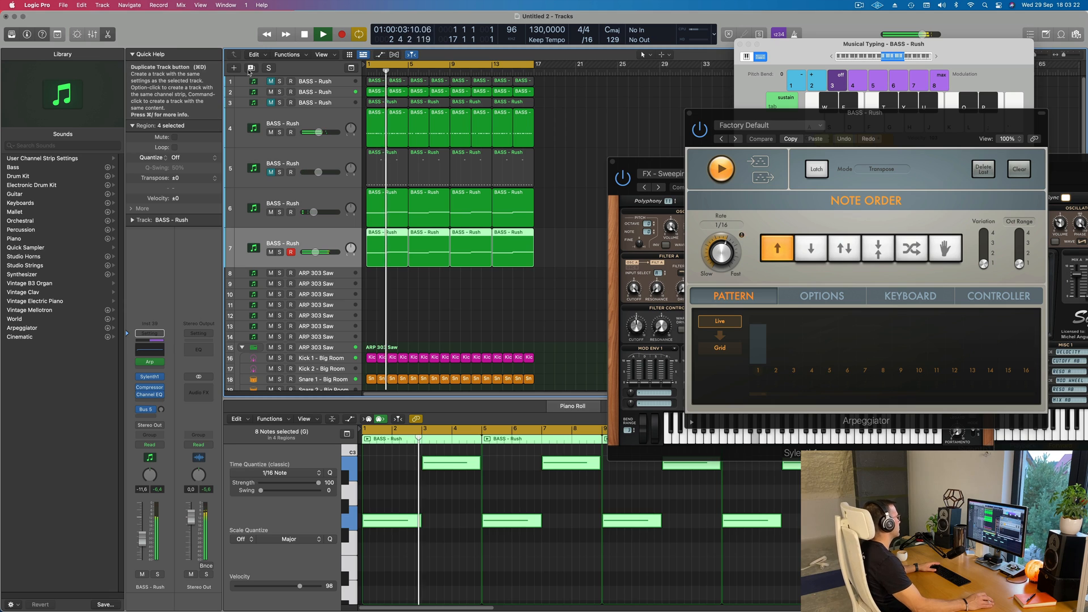
pyautogui.press('super+d')
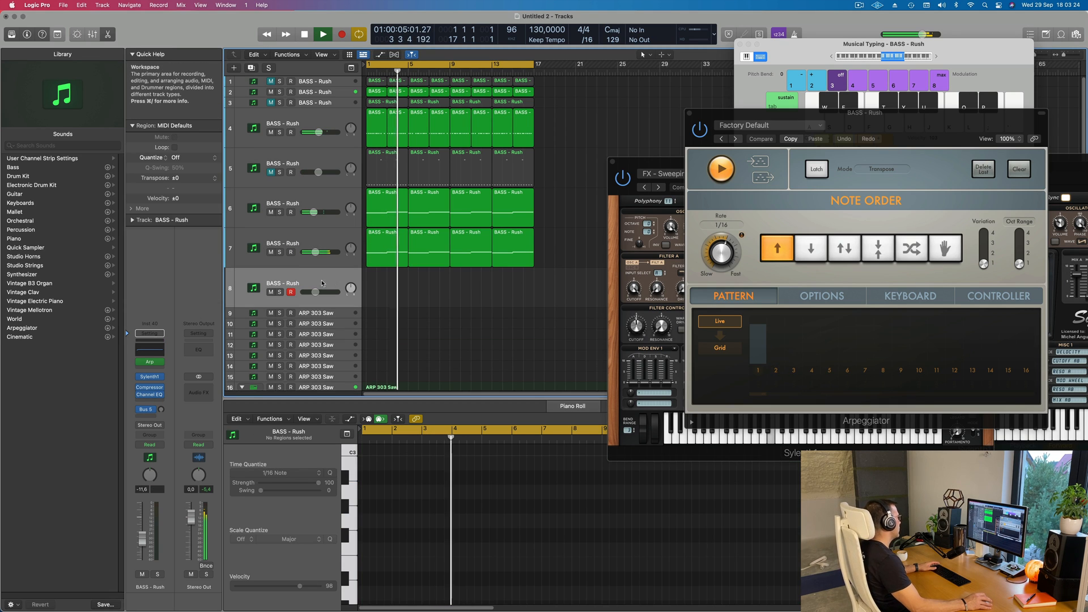
pyautogui.moveTo(161, 409); pyautogui.dragTo(156, 373)
pyautogui.click(151, 372)
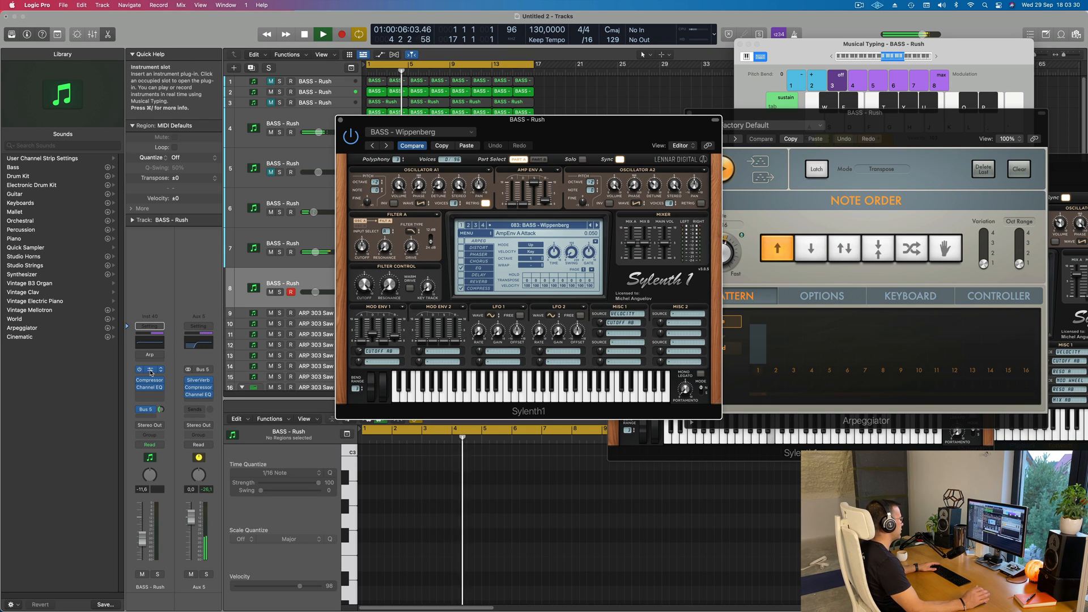
pyautogui.moveTo(578, 130); pyautogui.dragTo(723, 148)
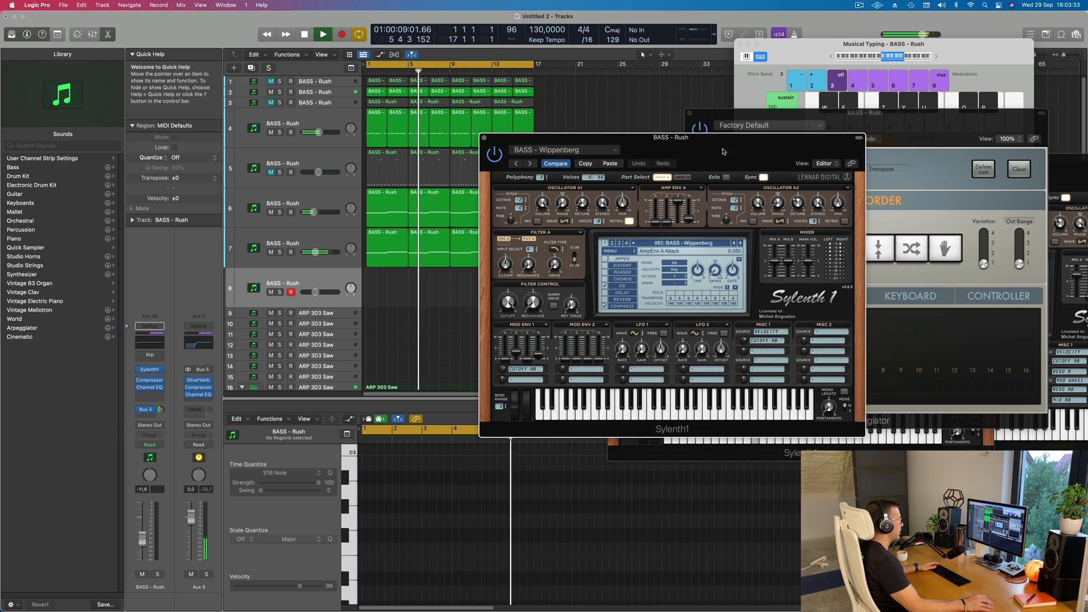
# - Load the LEAD - 80's Cop preset in track 8's Sylenth1 and try it out with a few notes
pyautogui.click(700, 245)
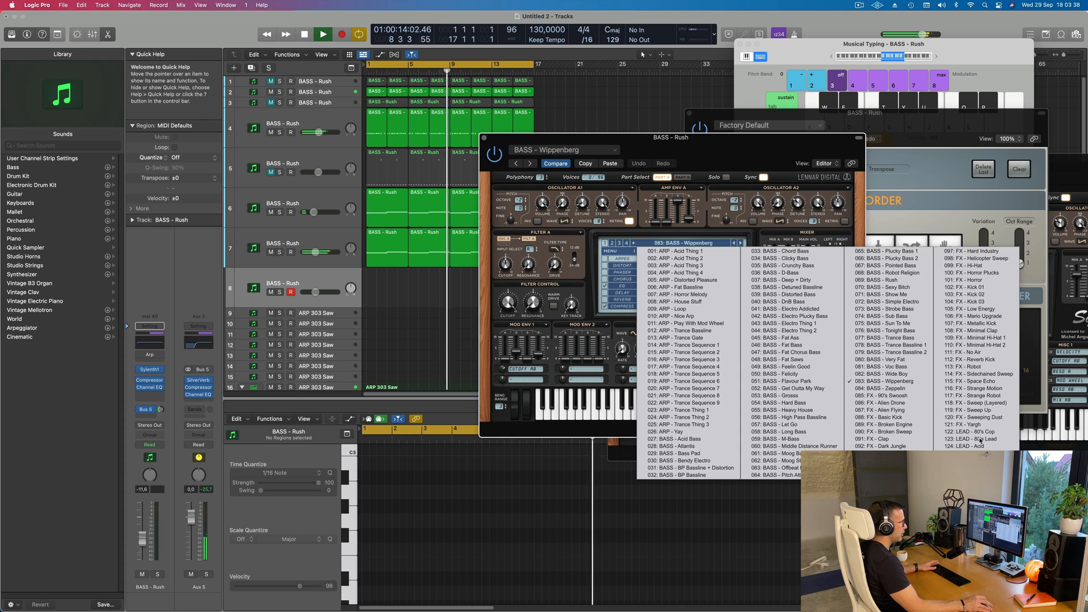
pyautogui.click(958, 432)
pyautogui.moveTo(731, 152)
pyautogui.mouseDown()
pyautogui.moveTo(680, 145)
pyautogui.moveTo(729, 140)
pyautogui.mouseUp()
pyautogui.press('h')
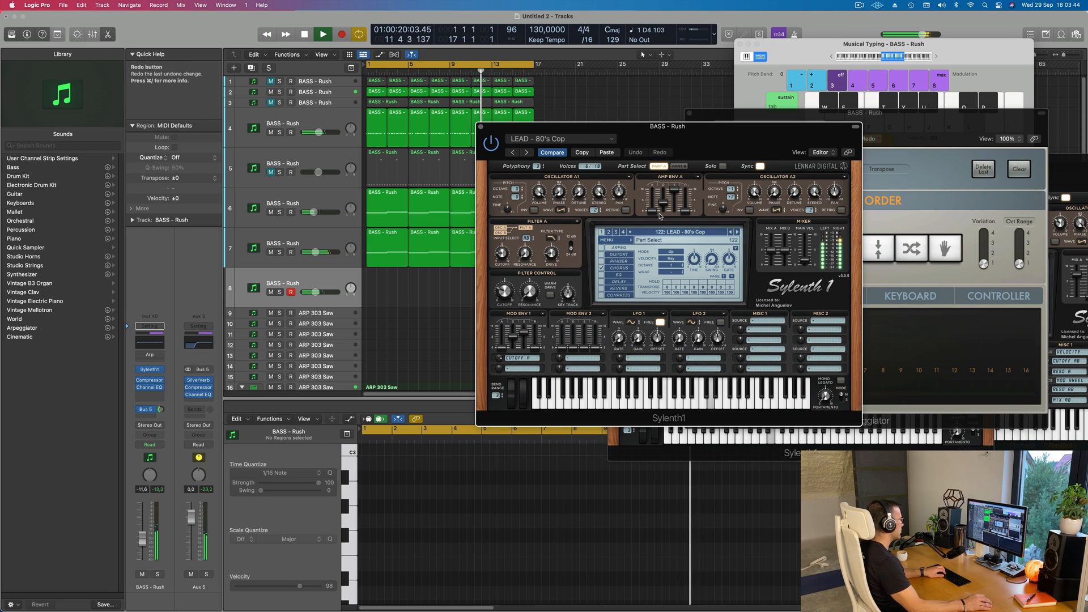
pyautogui.moveTo(730, 122); pyautogui.dragTo(723, 130)
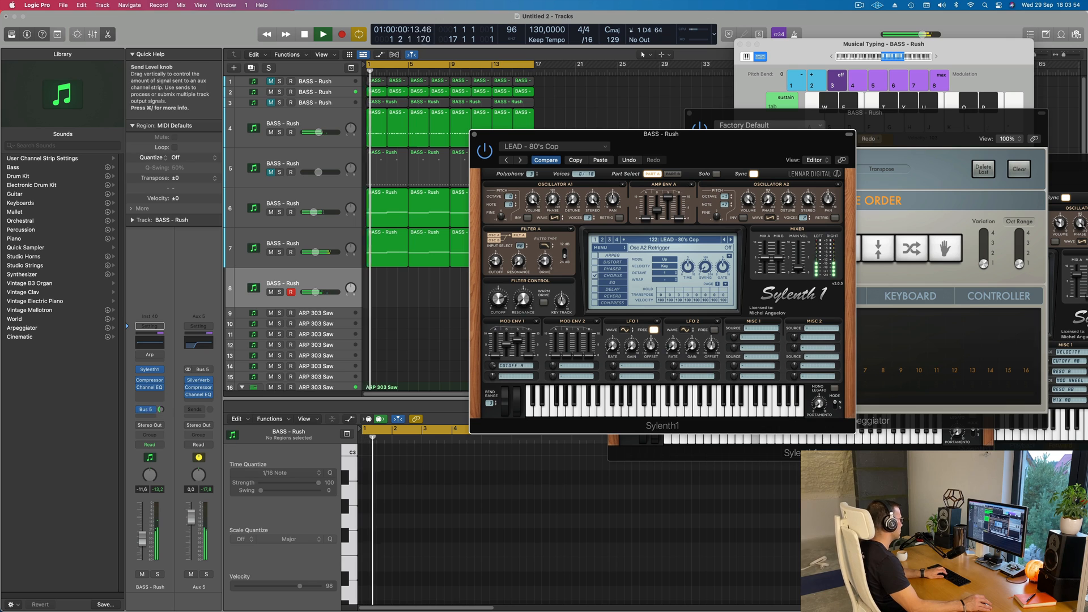
# - Adjust track 8's Bus 5 send and channel level, and raise the Musical Typing octave to C4
pyautogui.moveTo(161, 410); pyautogui.dragTo(158, 420)
pyautogui.moveTo(142, 538); pyautogui.dragTo(142, 535)
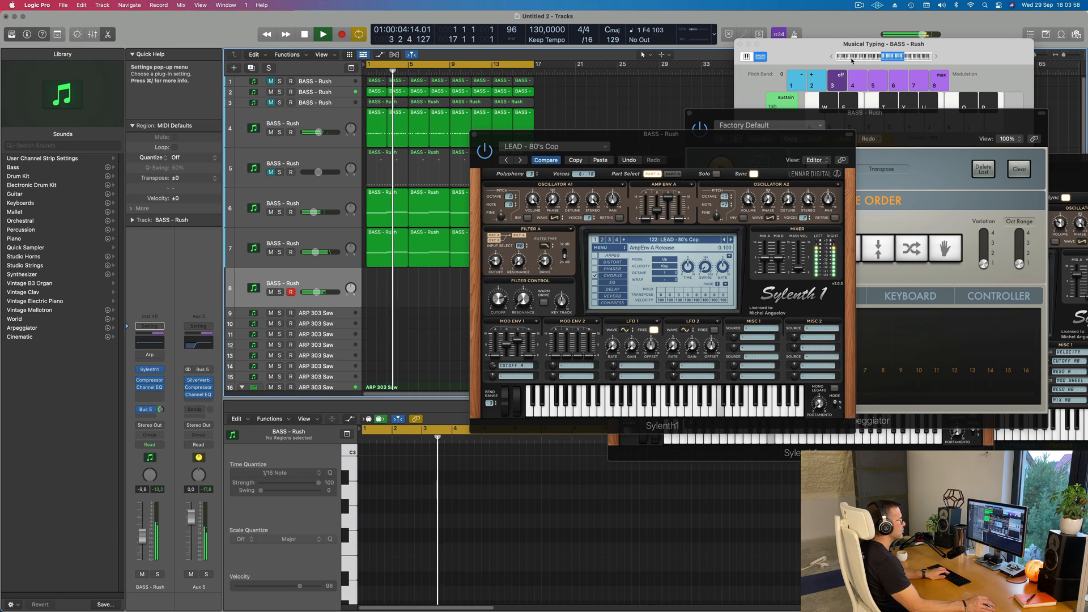
pyautogui.click(937, 58)
pyautogui.click(936, 57)
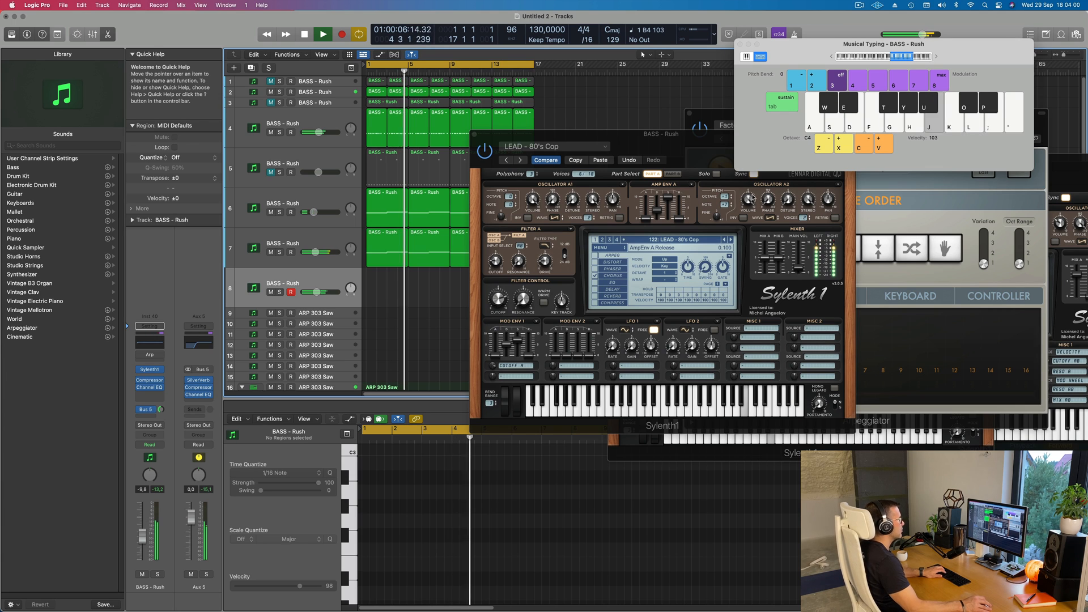
# - Audition the lead presets from LEAD - 80's Lead to LEAD - Bad Ass Saw, and set track 8's level to -13.0 dB
pyautogui.click(730, 239)
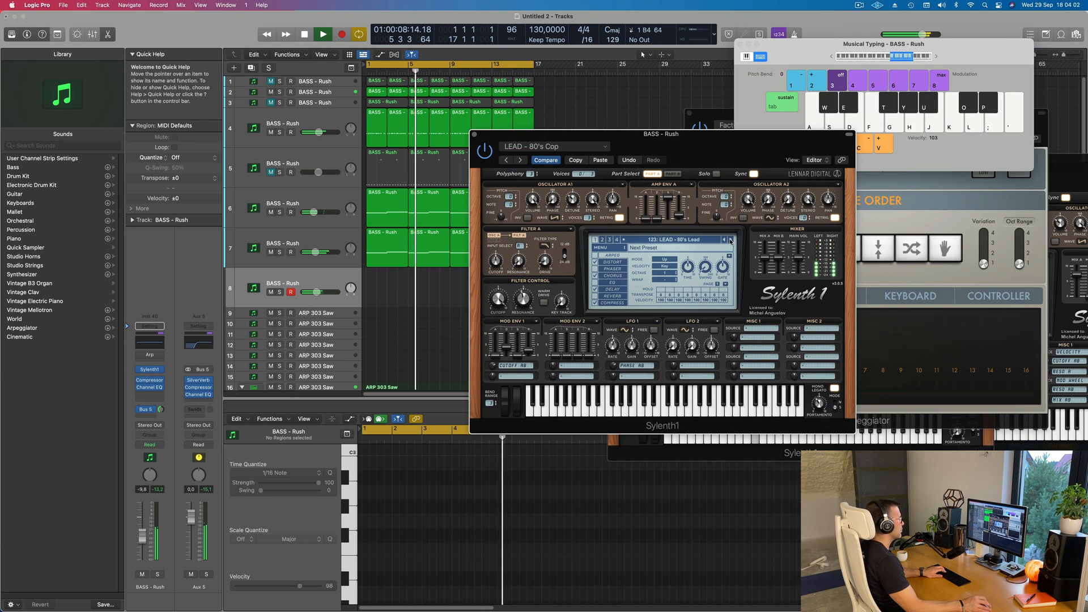
pyautogui.click(731, 239)
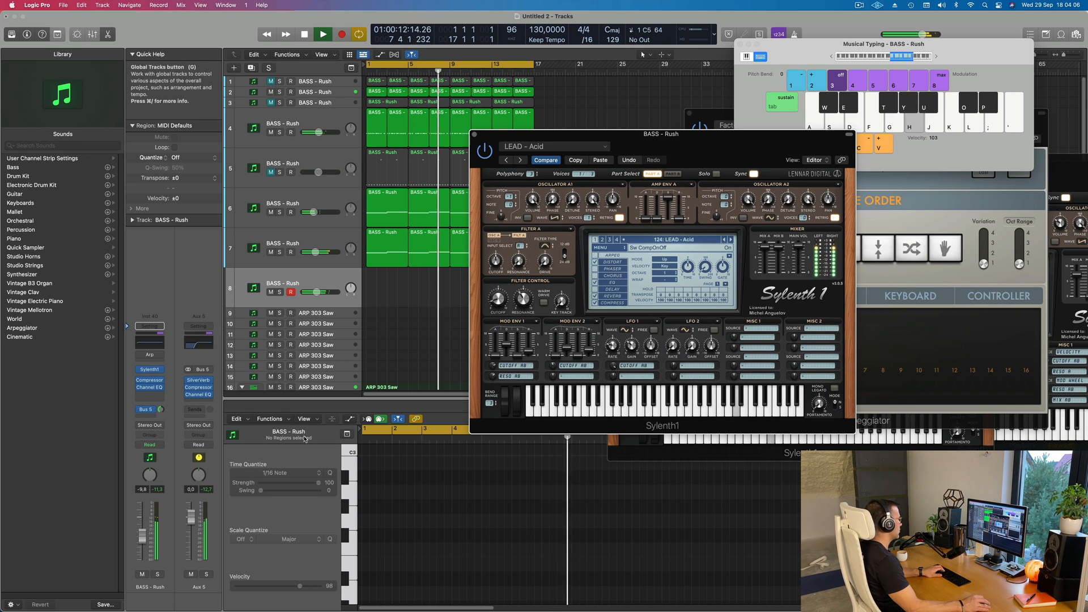
pyautogui.moveTo(143, 539); pyautogui.dragTo(143, 544)
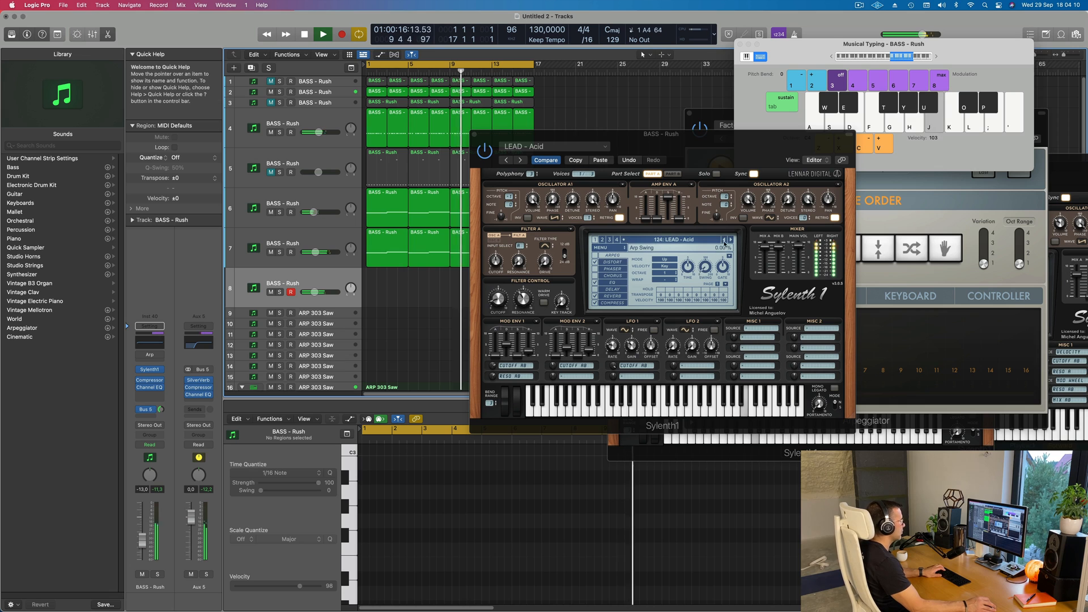
pyautogui.click(730, 240)
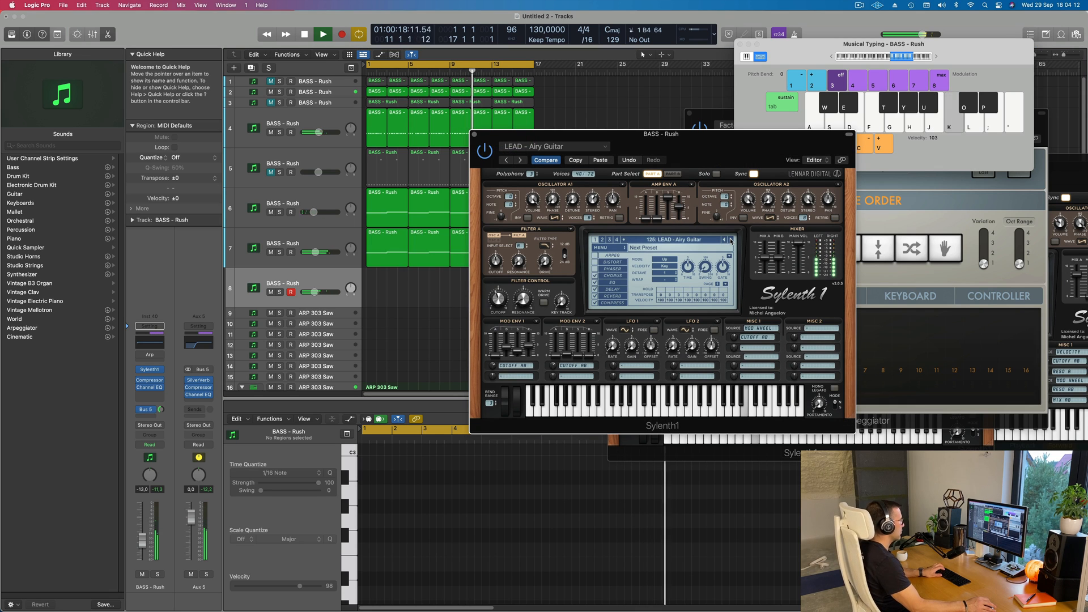
pyautogui.click(730, 239)
pyautogui.click(730, 240)
pyautogui.click(731, 240)
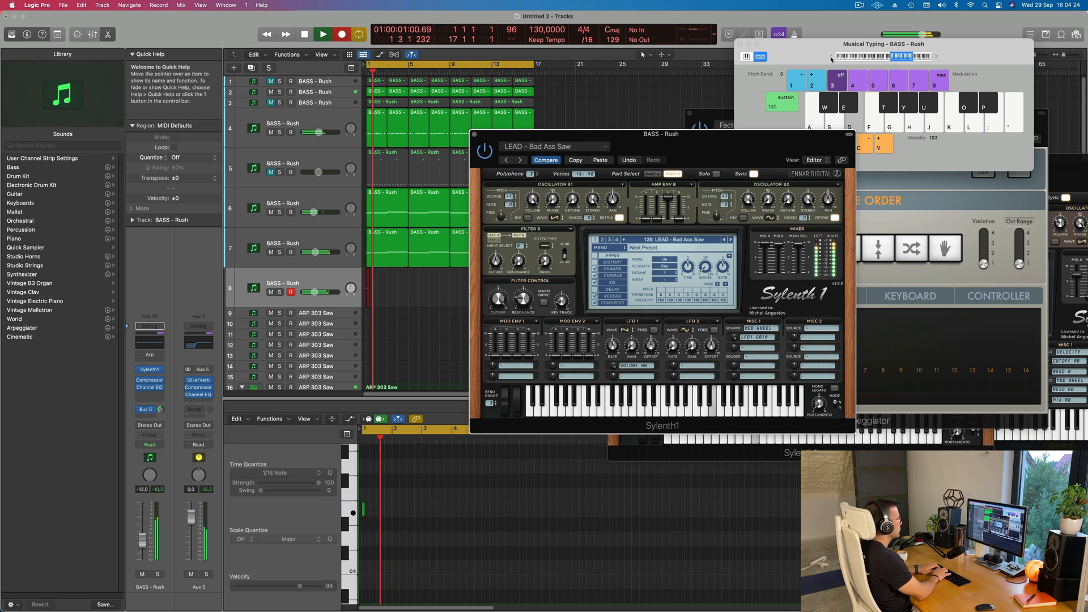
# - Record a slow lead melody on track 8 using the notes A sharp-free Musical Typing keyboard, and stop recording around bar 13
pyautogui.press('j')
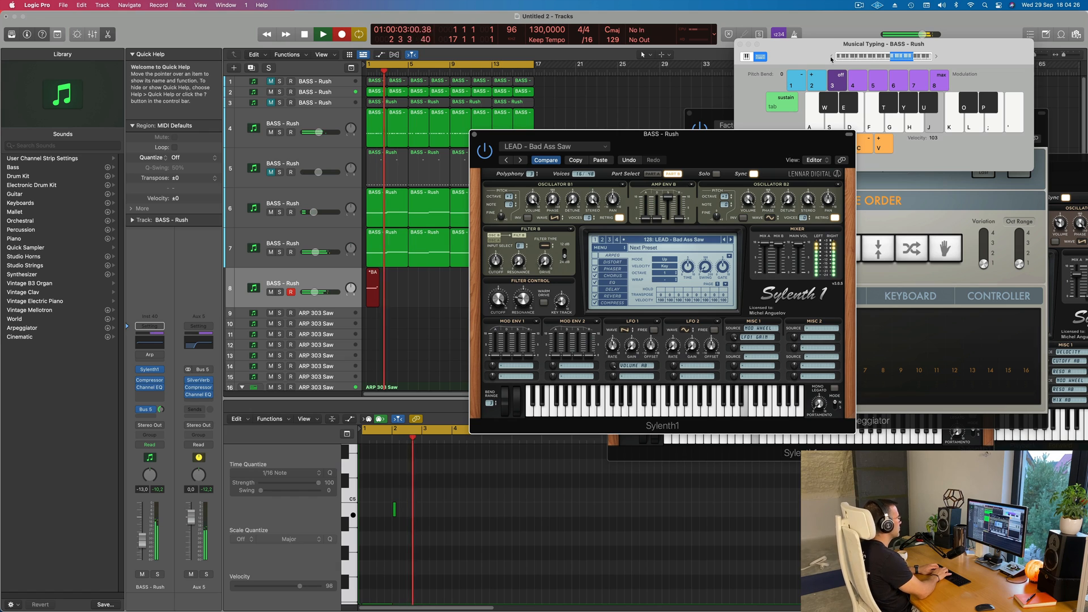
pyautogui.press('f')
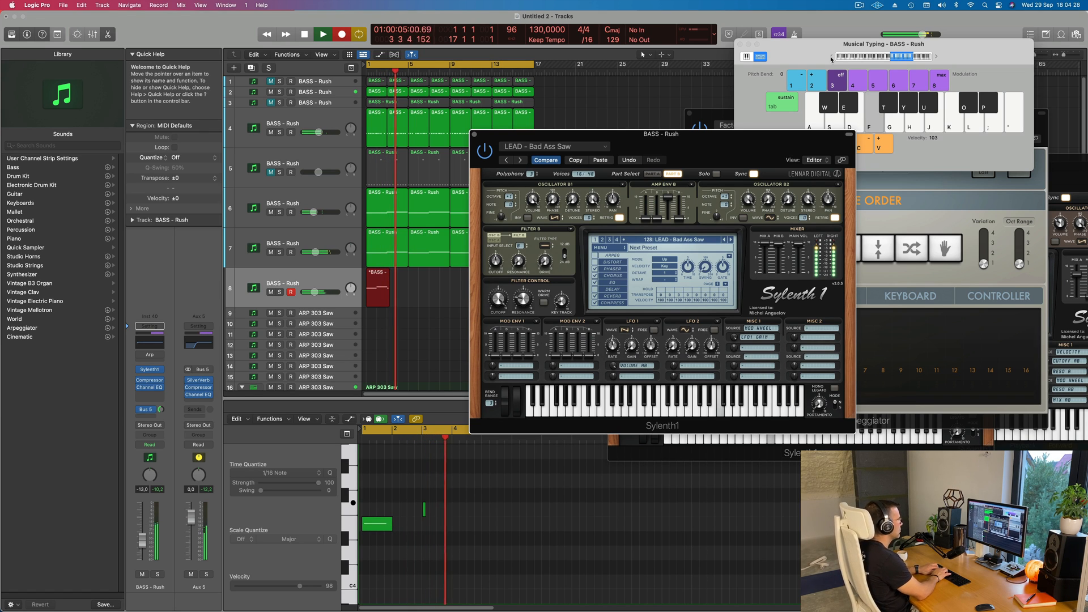
pyautogui.press('f')
pyautogui.press('d')
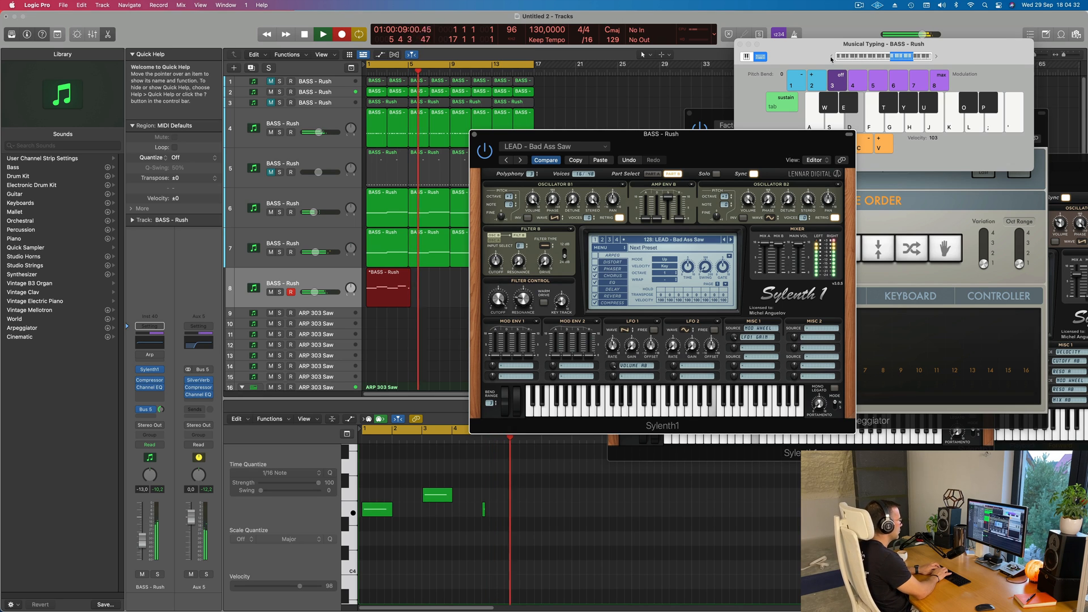
pyautogui.press('g')
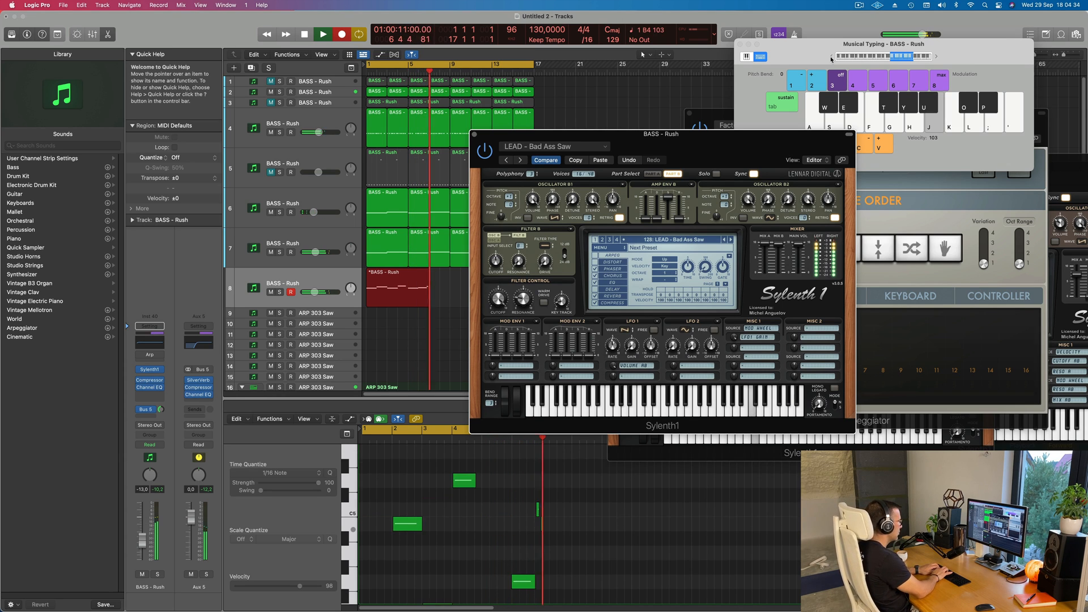
pyautogui.press('d')
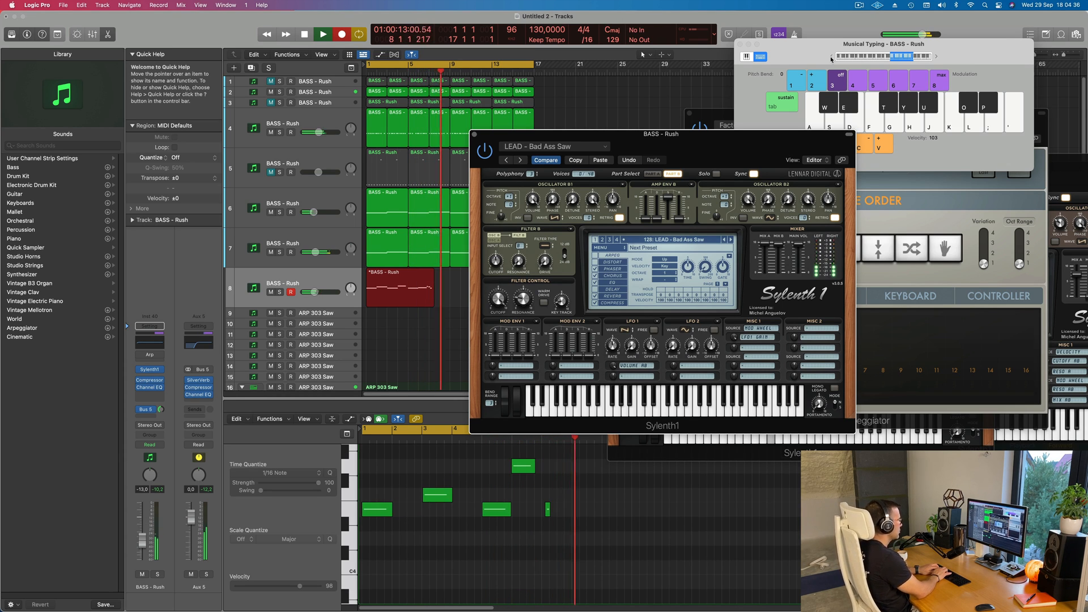
pyautogui.press('d')
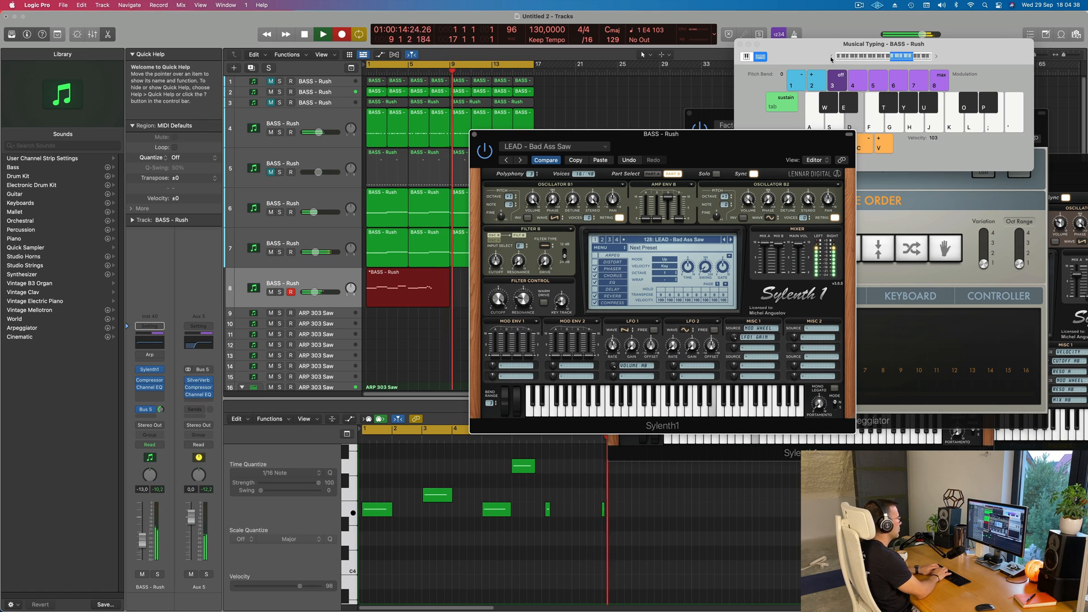
pyautogui.press('g')
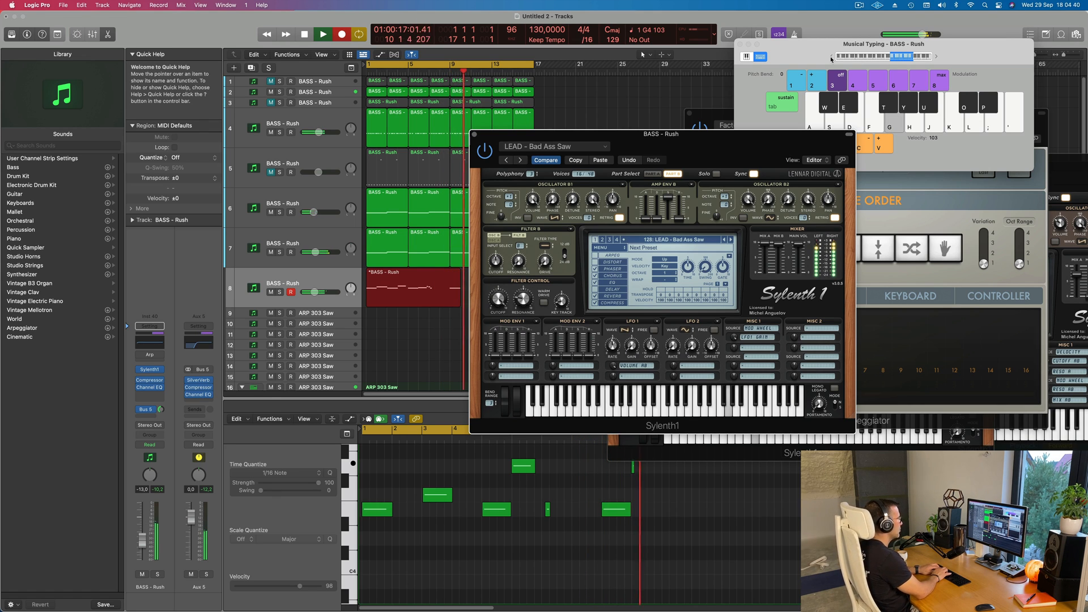
pyautogui.press('k')
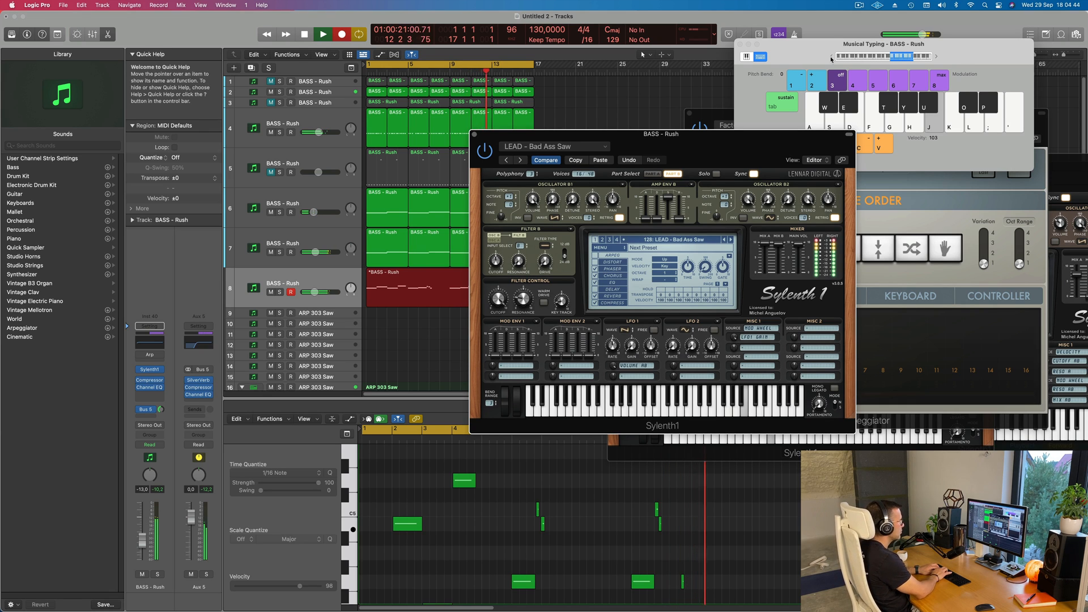
pyautogui.press('space')
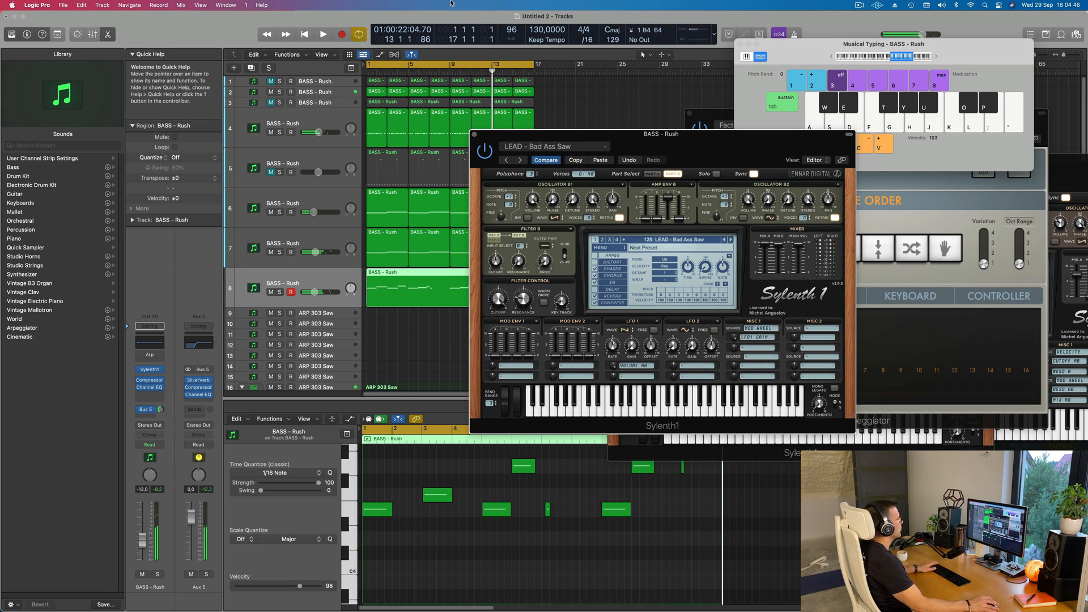
# - Play back the recorded track 8 melody with the Sylenth1 window moved clear of the arrangement
pyautogui.press('space')
pyautogui.click(715, 119)
pyautogui.moveTo(595, 138); pyautogui.dragTo(760, 111)
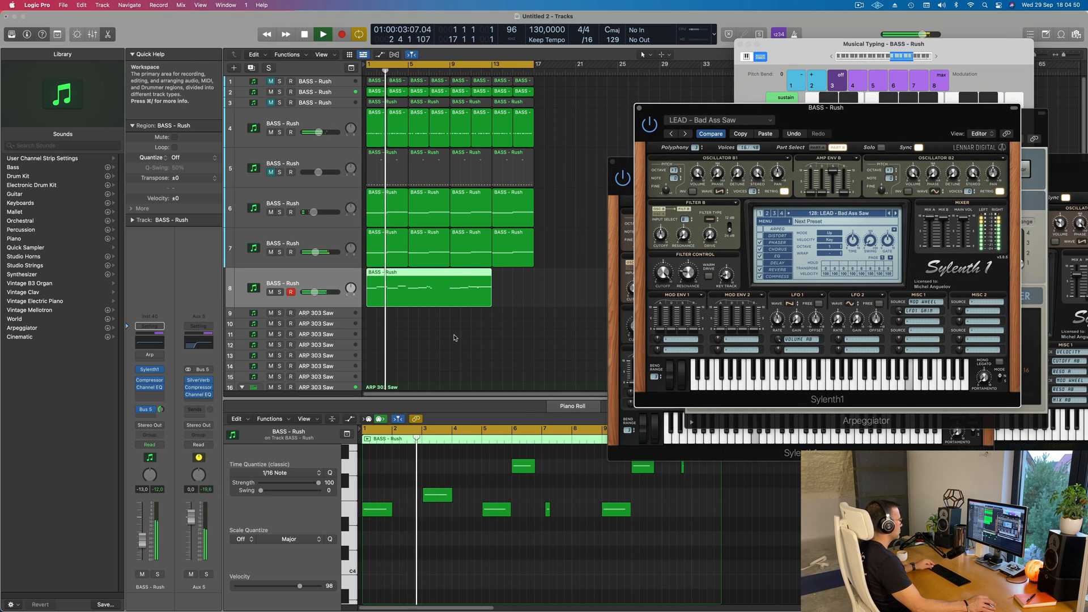
pyautogui.scroll(-2, 440, 336)
pyautogui.scroll(2, 440, 333)
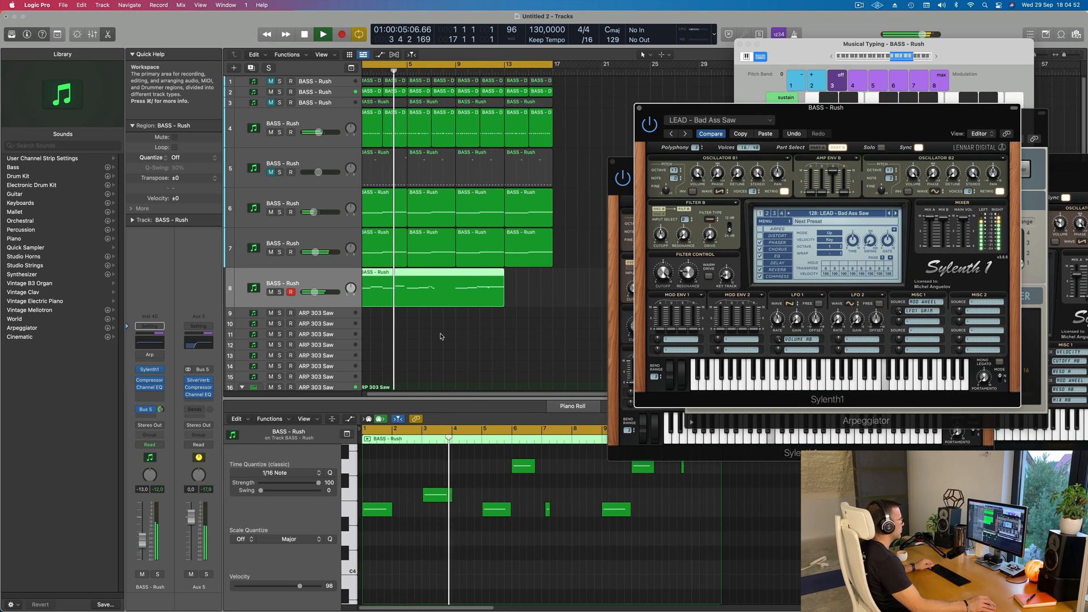
pyautogui.scroll(-2, 437, 324)
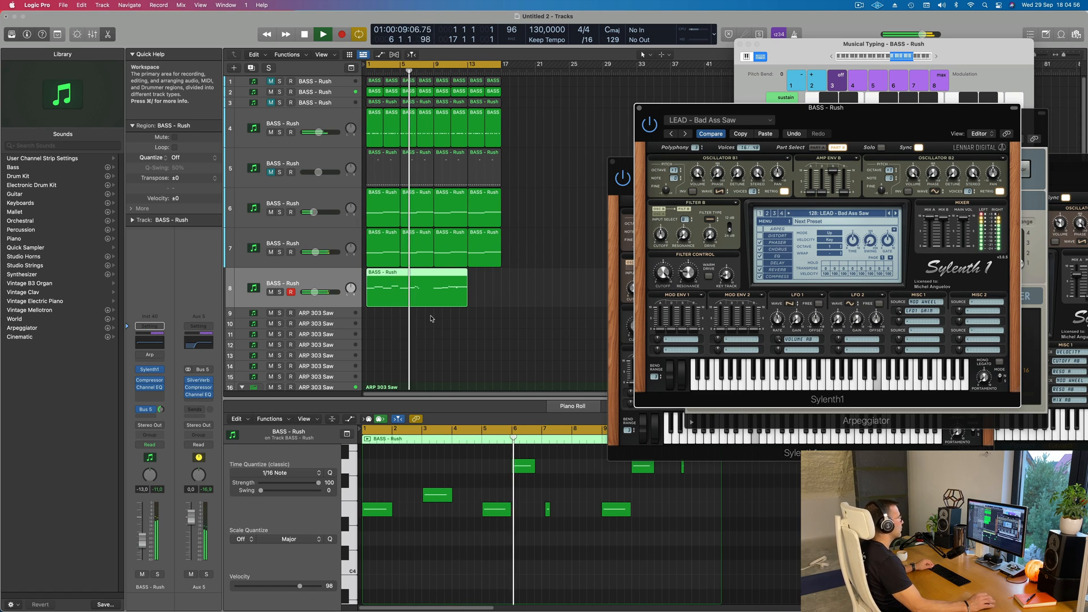
pyautogui.scroll(1, 442, 319)
pyautogui.scroll(-1, 443, 320)
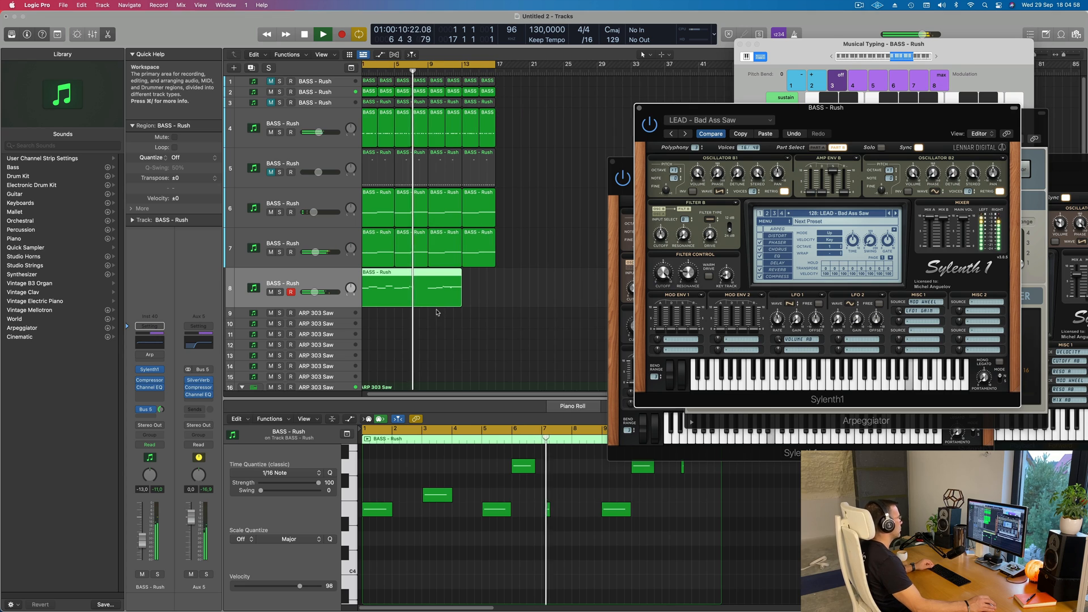
# - Split track 8's recorded region at bar 9 with the Split option for crossing notes, and delete the part before it
pyautogui.press('super+t')
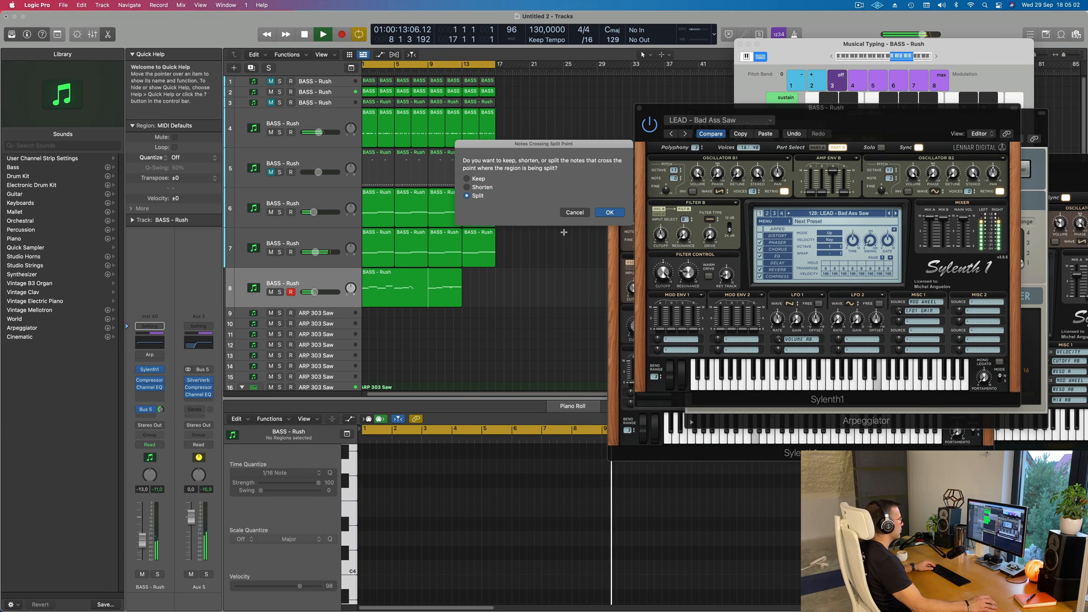
pyautogui.click(600, 214)
pyautogui.click(403, 279)
pyautogui.press('Delete')
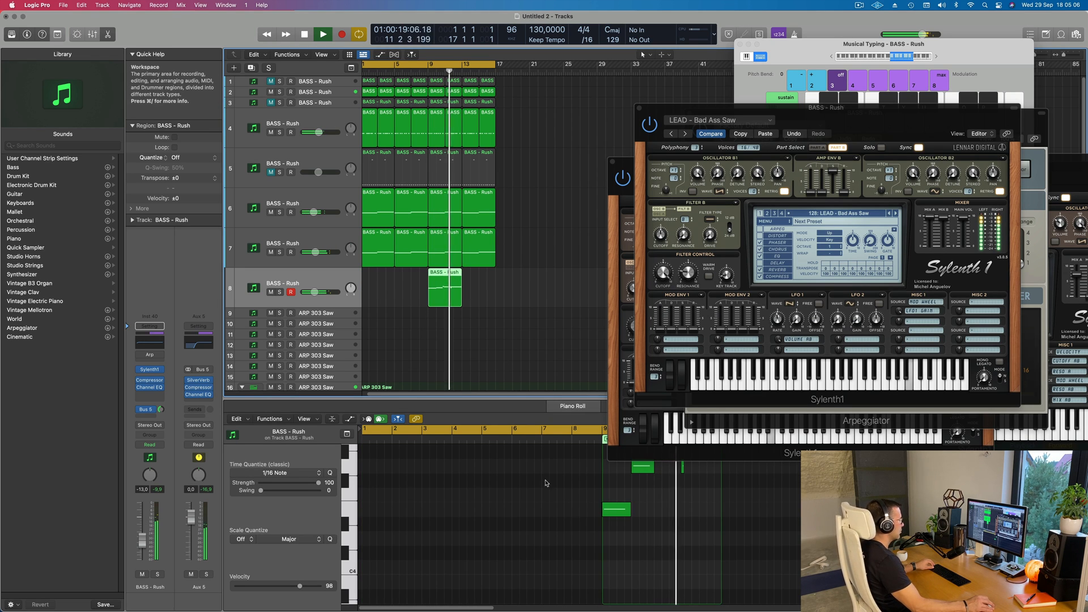
# - Move track 8's remaining four-bar region to bar 1 and restart playback from the beginning
pyautogui.click(444, 279)
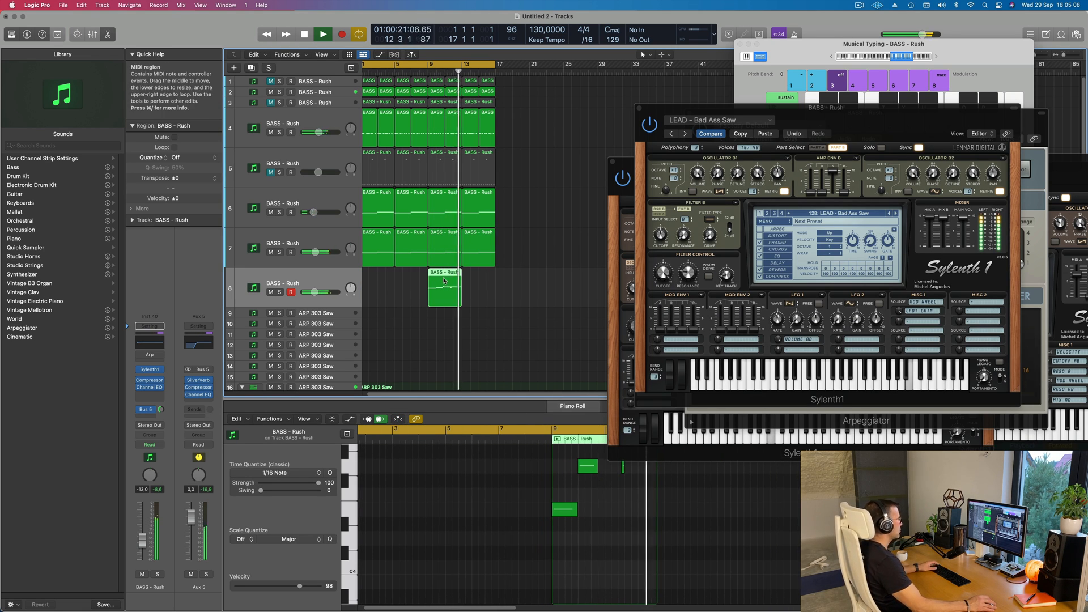
pyautogui.moveTo(446, 277); pyautogui.dragTo(375, 280)
pyautogui.press('Return')
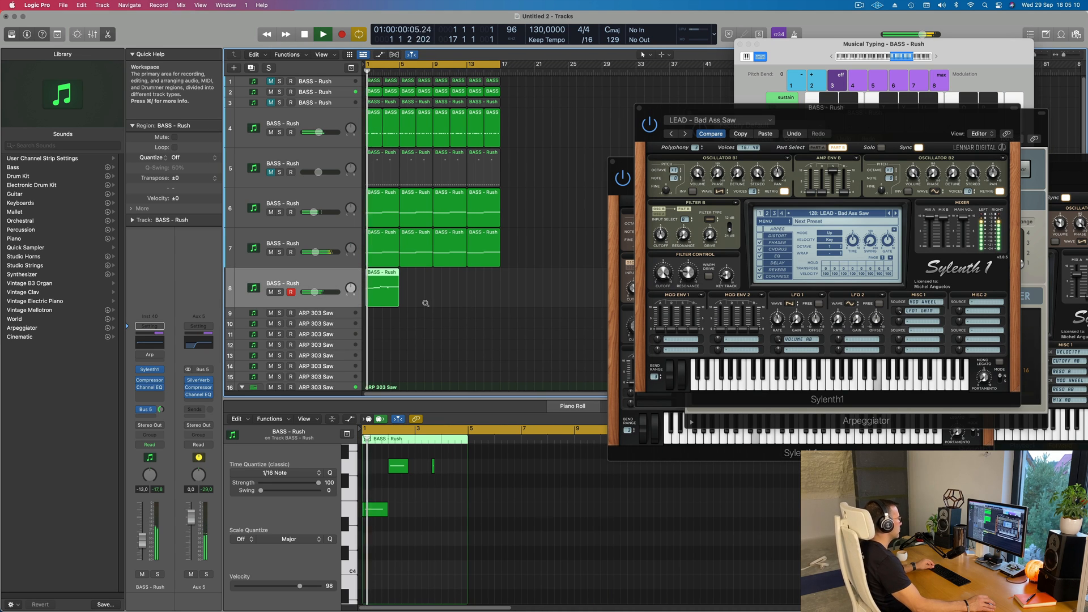
# - Transpose all notes in track 8's region down one octave and delete the very short stray note between bars 3 and 4
pyautogui.scroll(-2, 426, 303)
pyautogui.scroll(4, 433, 483)
pyautogui.click(396, 500)
pyautogui.press('super+a')
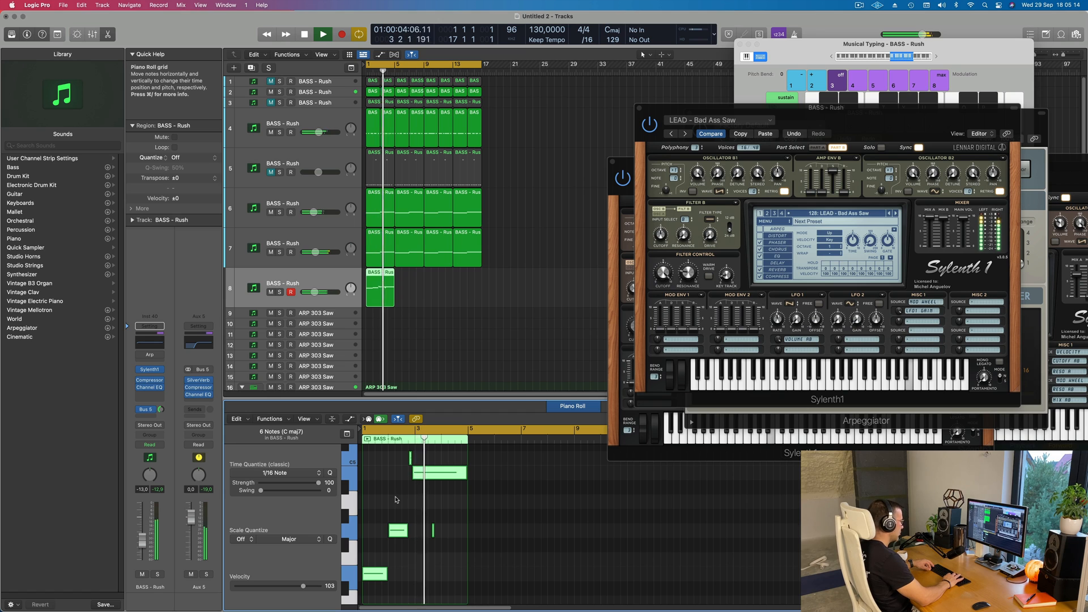
pyautogui.press('Delete')
pyautogui.scroll(-5, 400, 499)
pyautogui.moveTo(444, 560); pyautogui.dragTo(428, 592)
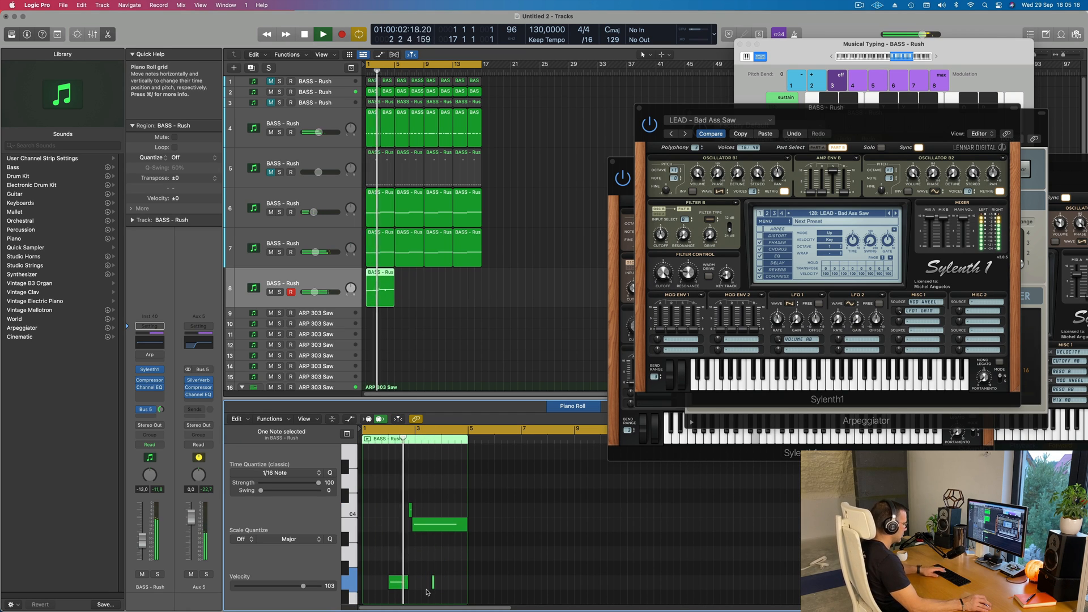
pyautogui.scroll(2, 437, 307)
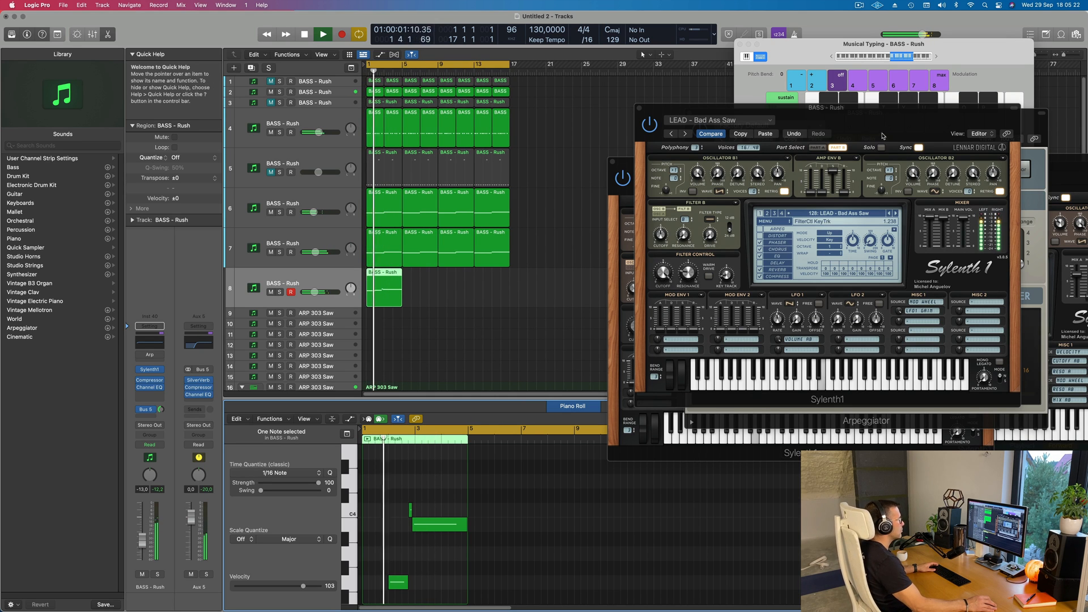
# - Step back through track 8's Sylenth1 presets from LEAD - Bad Ass Saw to LEAD - Acid
pyautogui.moveTo(885, 129); pyautogui.dragTo(731, 189)
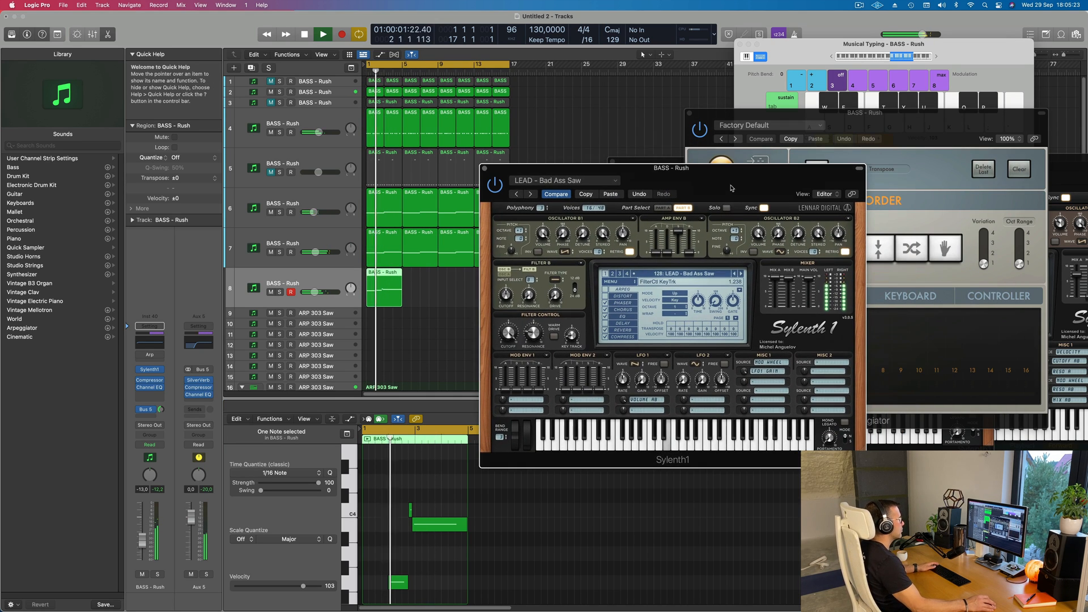
pyautogui.click(735, 274)
pyautogui.click(735, 274)
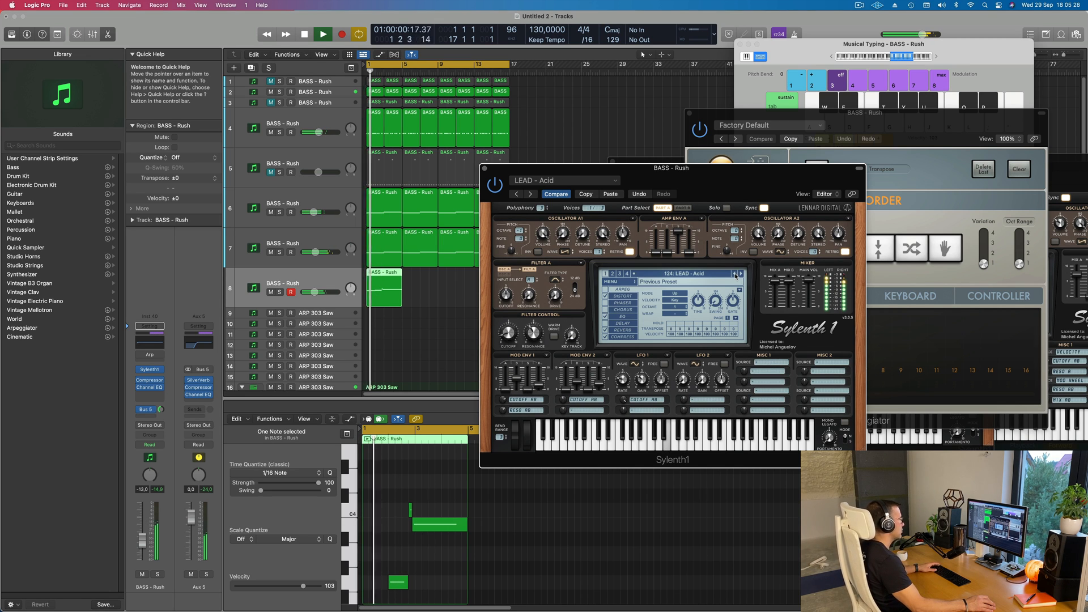
pyautogui.click(741, 274)
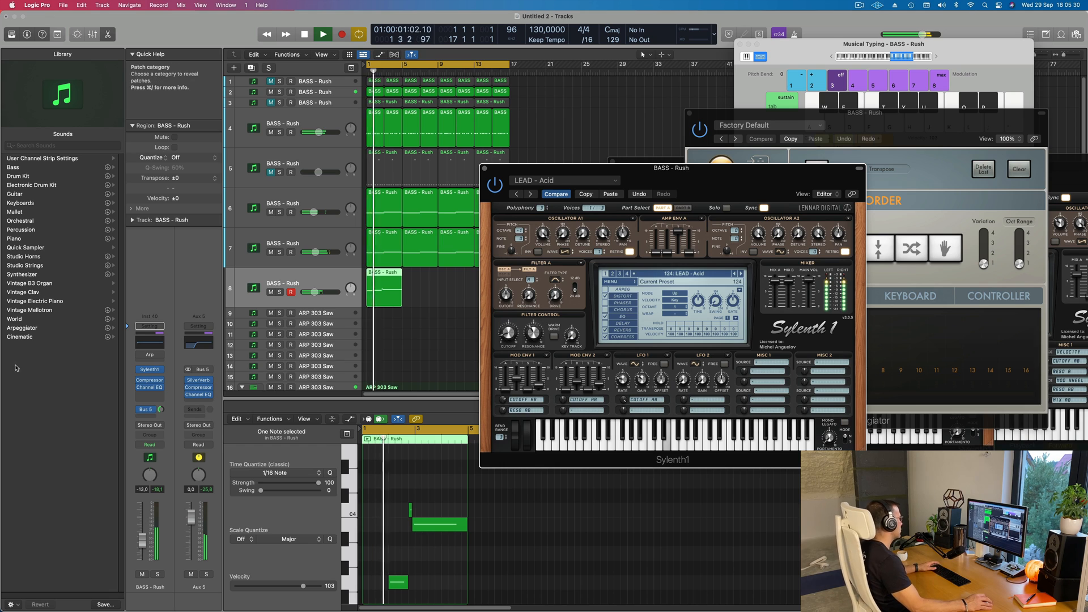
# - Toggle track 8's Arpeggiator MIDI effect and restart playback from the beginning
pyautogui.rightClick(141, 354)
pyautogui.click(131, 358)
pyautogui.moveTo(141, 357)
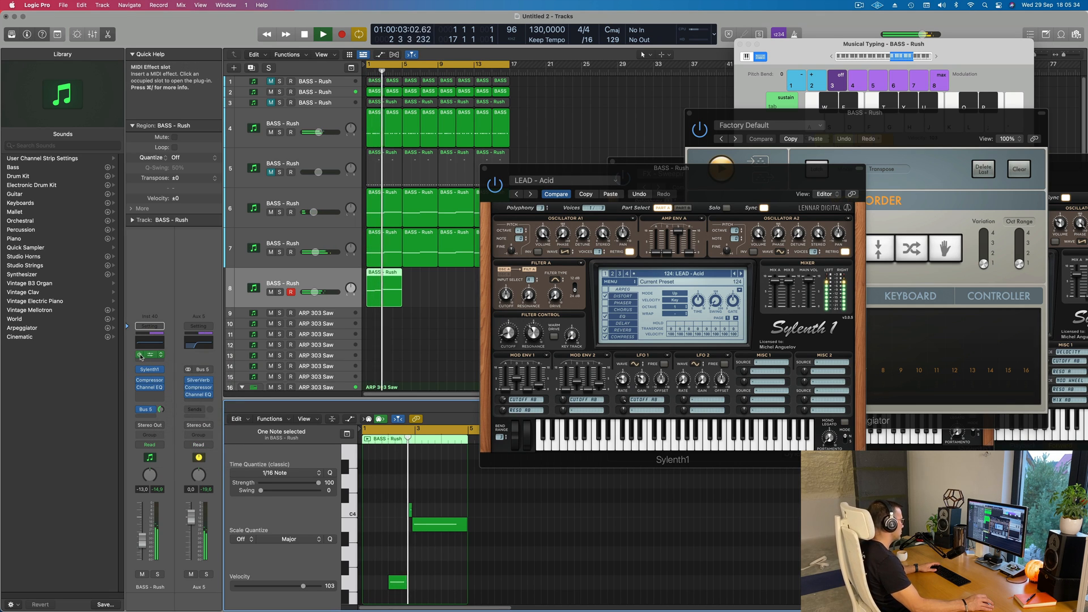
pyautogui.press('Return')
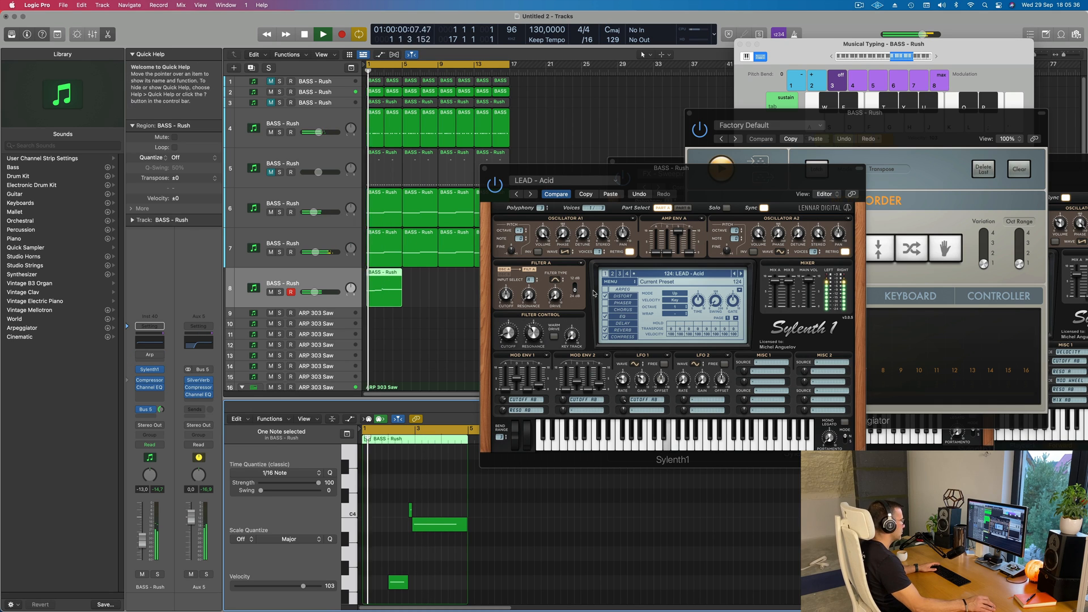
# - Load the BASS - Wippenberg preset in track 8's Sylenth1 and set the channel level to -11.0 dB
pyautogui.click(573, 194)
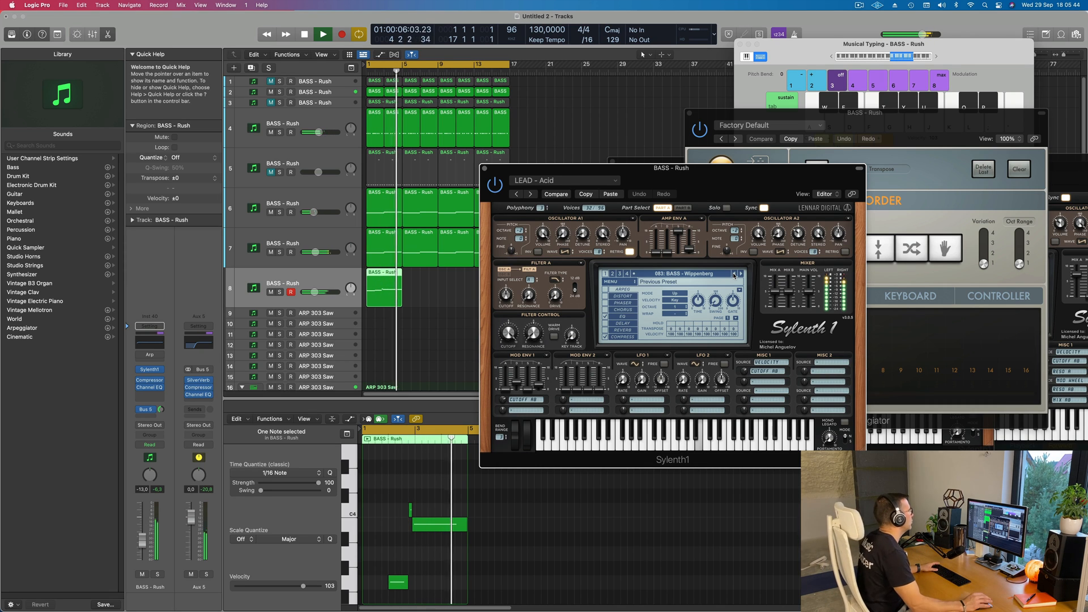
pyautogui.press('space')
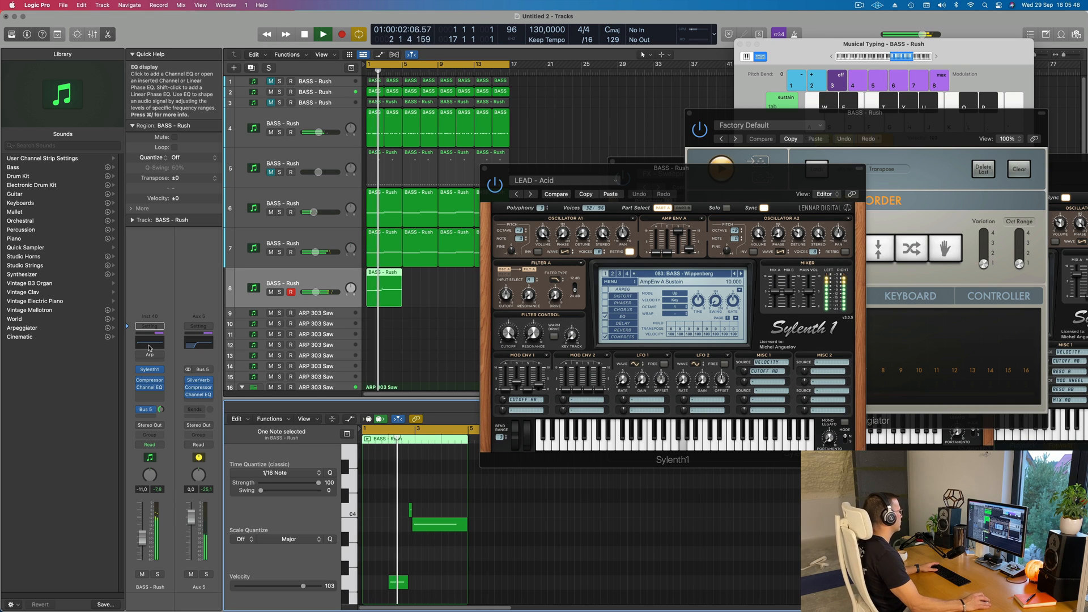
# - Adjust the low end in track 8's Channel EQ and move the plug-in window off the arrangement
pyautogui.click(150, 387)
pyautogui.moveTo(487, 277); pyautogui.dragTo(527, 276)
pyautogui.moveTo(375, 256); pyautogui.dragTo(672, 230)
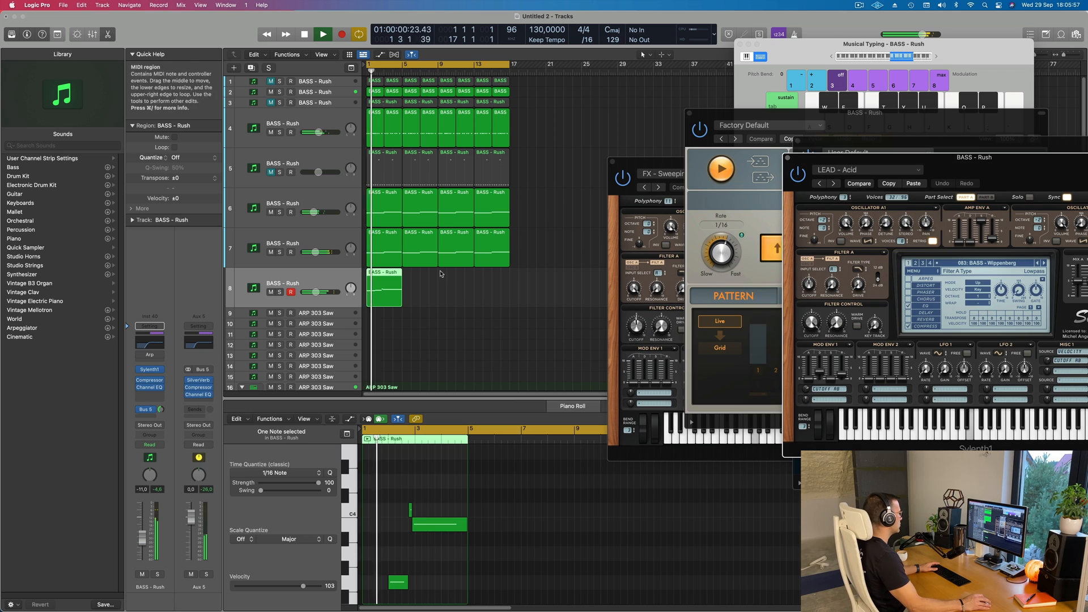
# - Repeat track 8's four-bar region three times to fill the 16-bar loop
pyautogui.moveTo(444, 290); pyautogui.dragTo(357, 321)
pyautogui.click(385, 286)
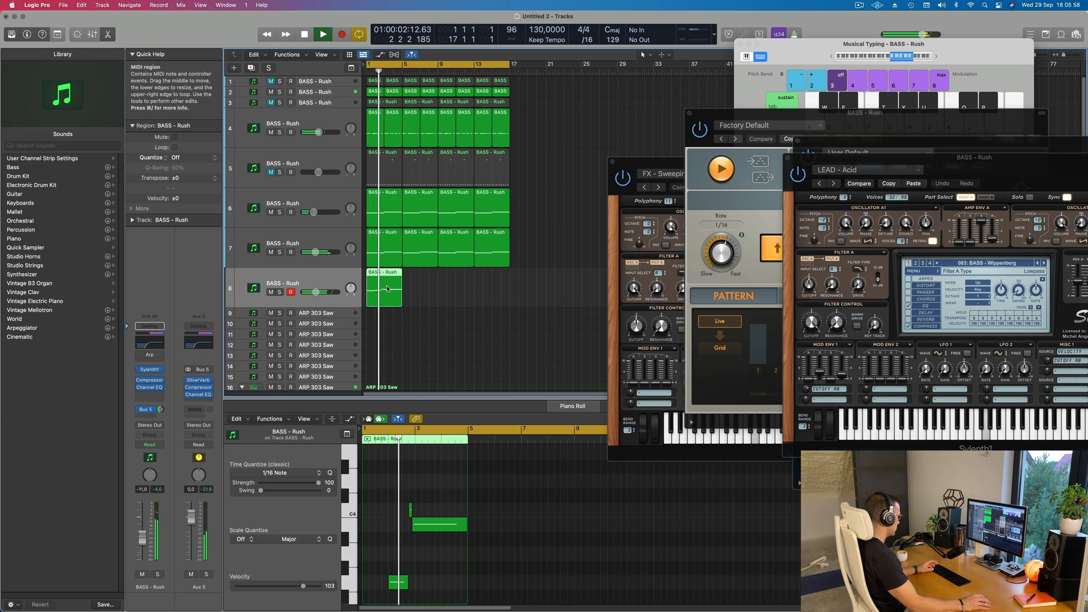
pyautogui.press('super+r')
pyautogui.press('super+r')
pyautogui.press('super+r')
pyautogui.scroll(-4, 401, 308)
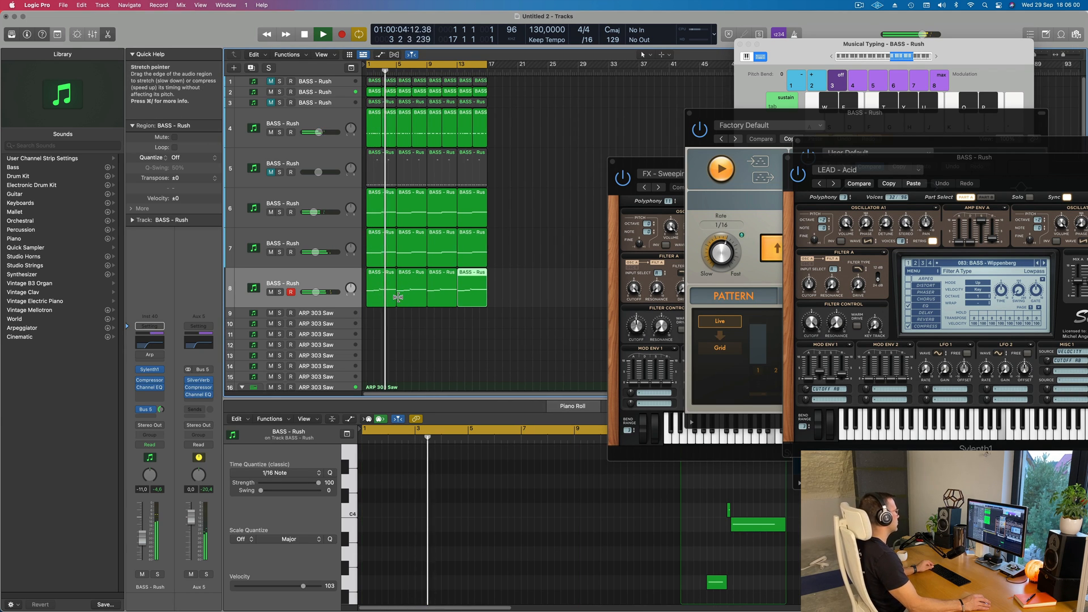
pyautogui.click(421, 291)
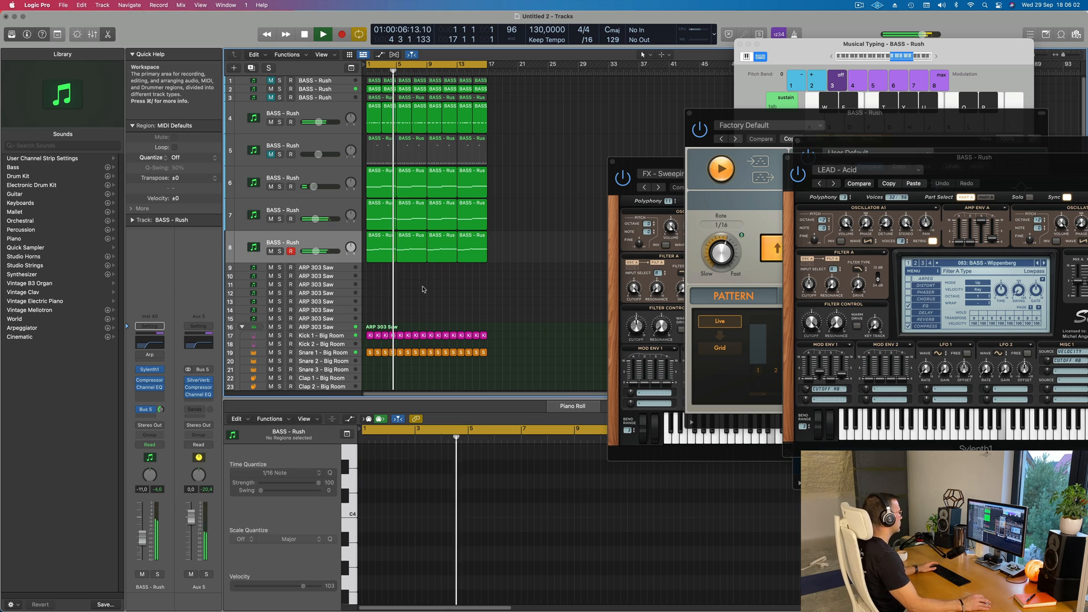
pyautogui.scroll(1, 478, 297)
pyautogui.scroll(-1, 440, 295)
pyautogui.hscroll(-2, 466, 286)
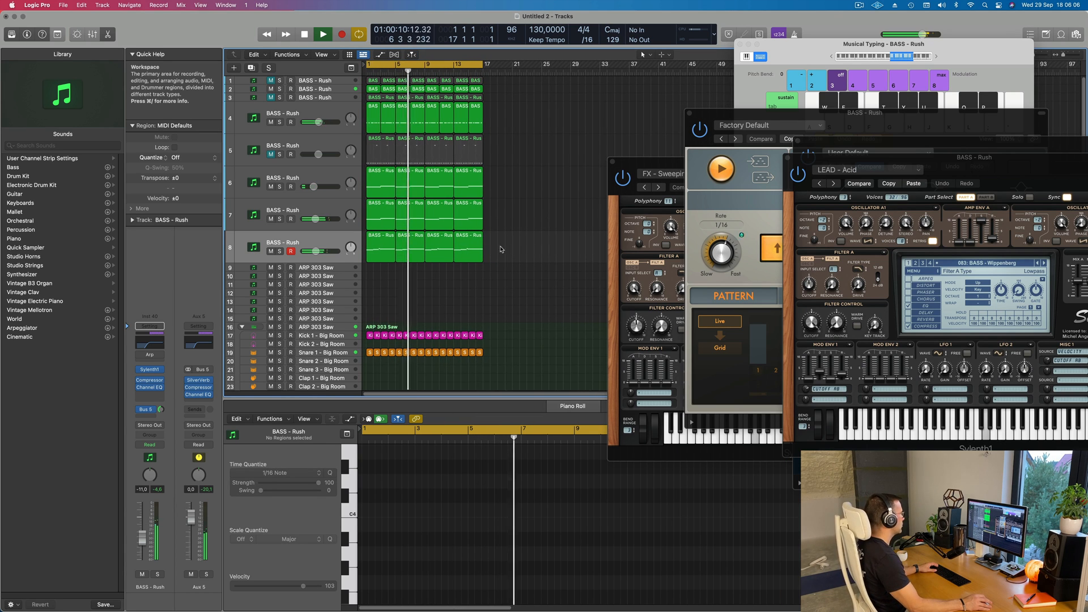
# - Shorten the long last note in track 8's first region so that it ends at about bar 4.5
pyautogui.click(415, 250)
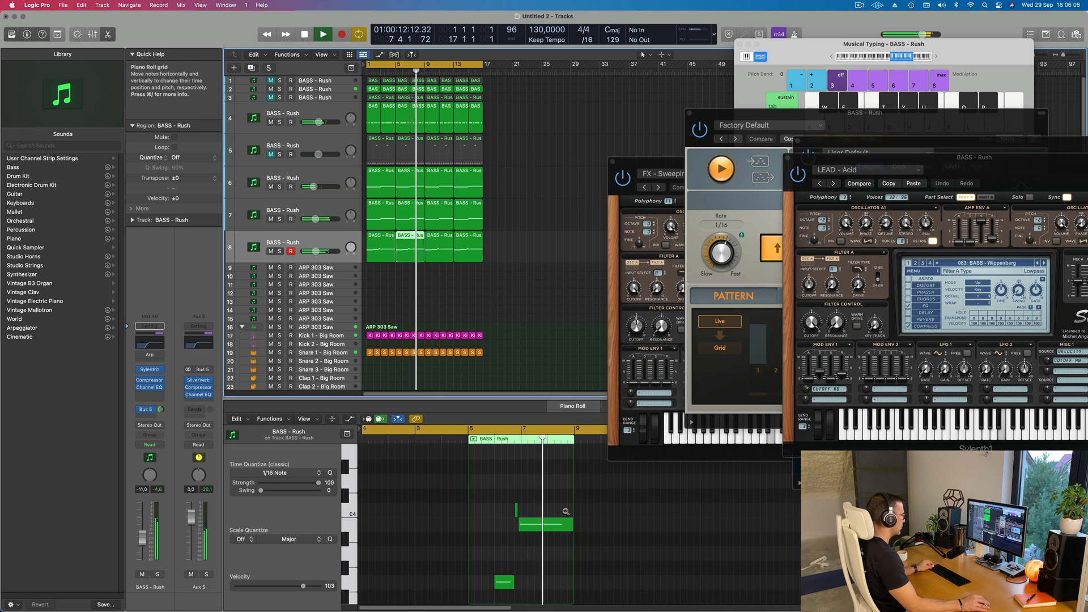
pyautogui.scroll(5, 565, 511)
pyautogui.scroll(-3, 570, 518)
pyautogui.press('space')
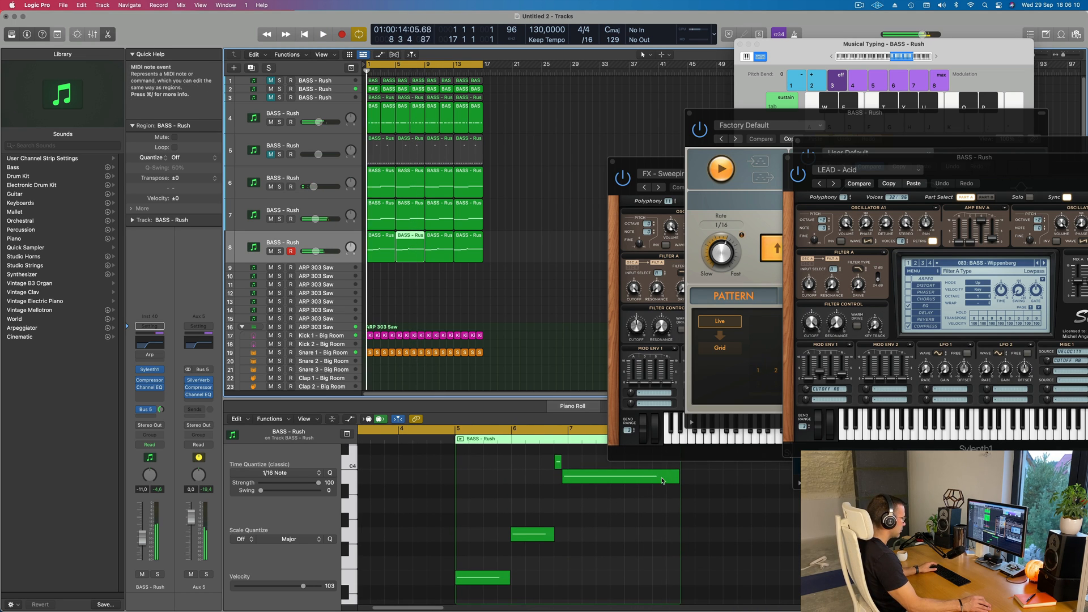
pyautogui.press('space')
pyautogui.click(382, 249)
pyautogui.press('space')
pyautogui.press('space')
pyautogui.click(574, 477)
pyautogui.moveTo(585, 479); pyautogui.dragTo(558, 479)
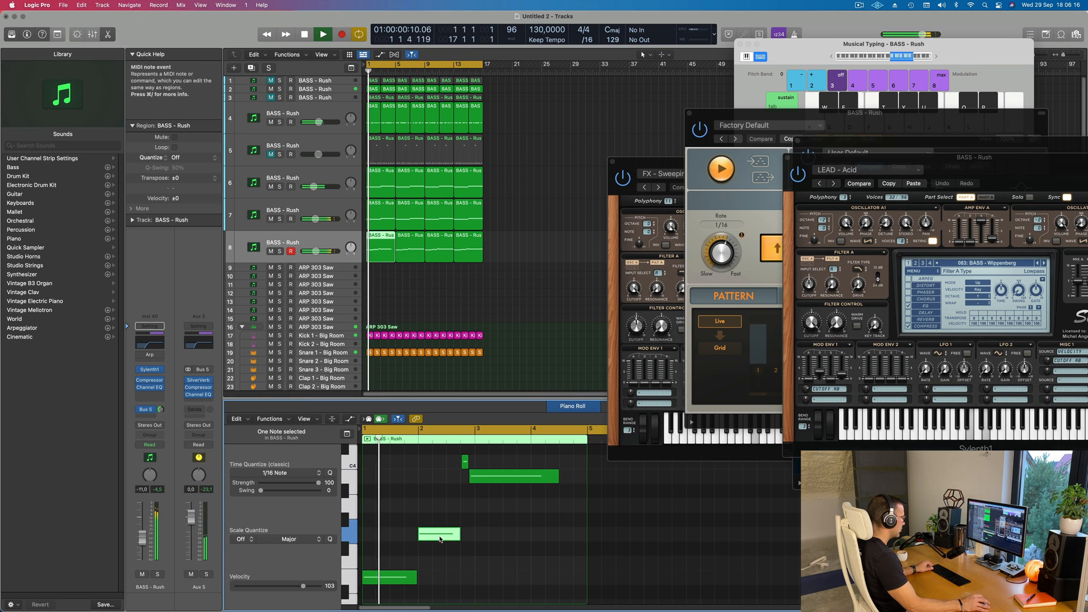
# - Copy the G3 note from bar 2 to position 4 3 1 1 in track 8's first region and shorten it to two beats
pyautogui.moveTo(443, 535); pyautogui.dragTo(585, 534)
pyautogui.press('Return')
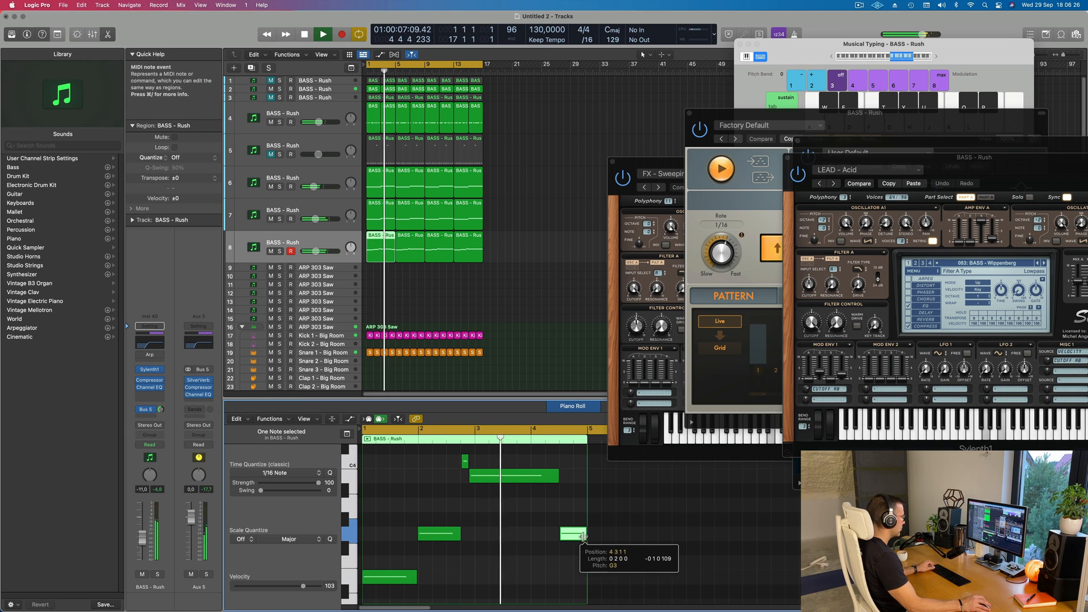
pyautogui.scroll(-2, 425, 509)
pyautogui.scroll(-1, 425, 509)
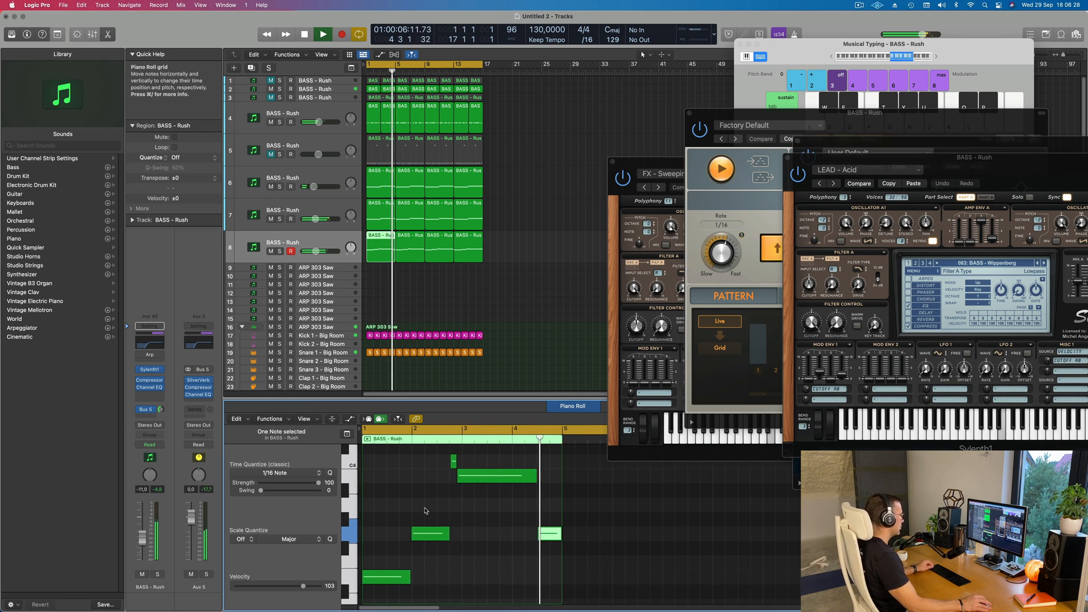
pyautogui.press('Return')
# - Compare the loop with track 7 muted and unmuted, and inspect the track's Sylenth1 settings
pyautogui.click(270, 220)
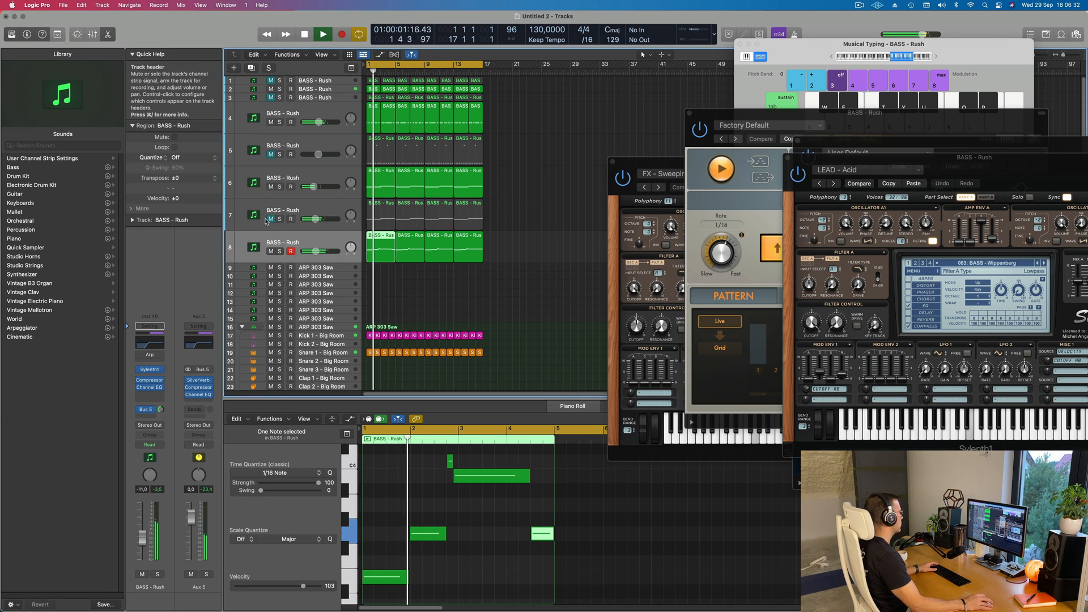
pyautogui.click(271, 219)
pyautogui.click(262, 225)
pyautogui.press('Return')
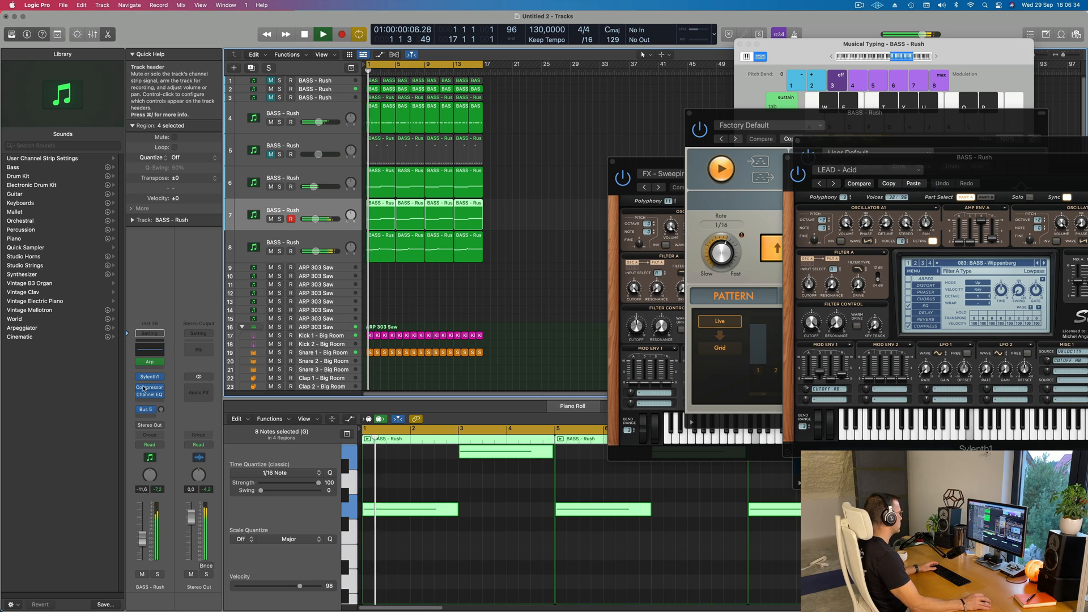
pyautogui.click(149, 377)
pyautogui.press('space')
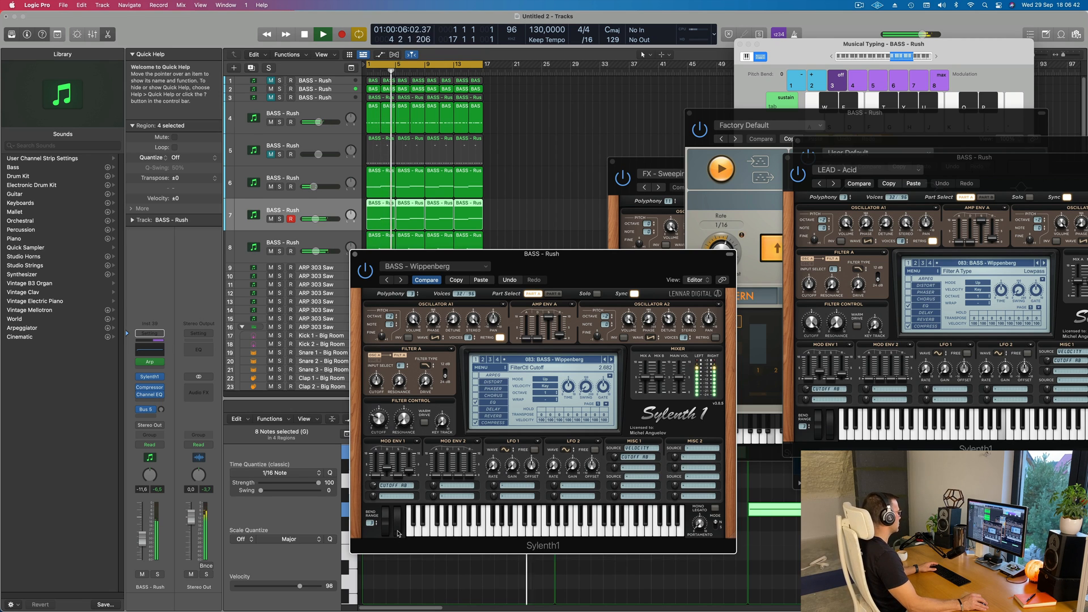
pyautogui.click(354, 254)
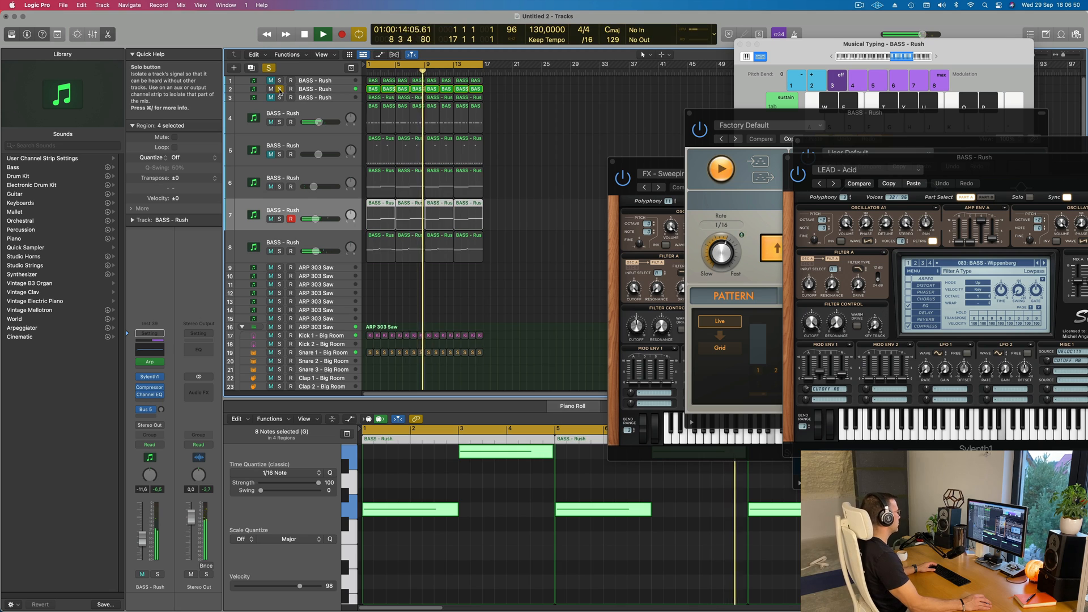
# - Select track 2 and replay the loop from the start to check its part in the mix
pyautogui.click(333, 90)
pyautogui.press('Return')
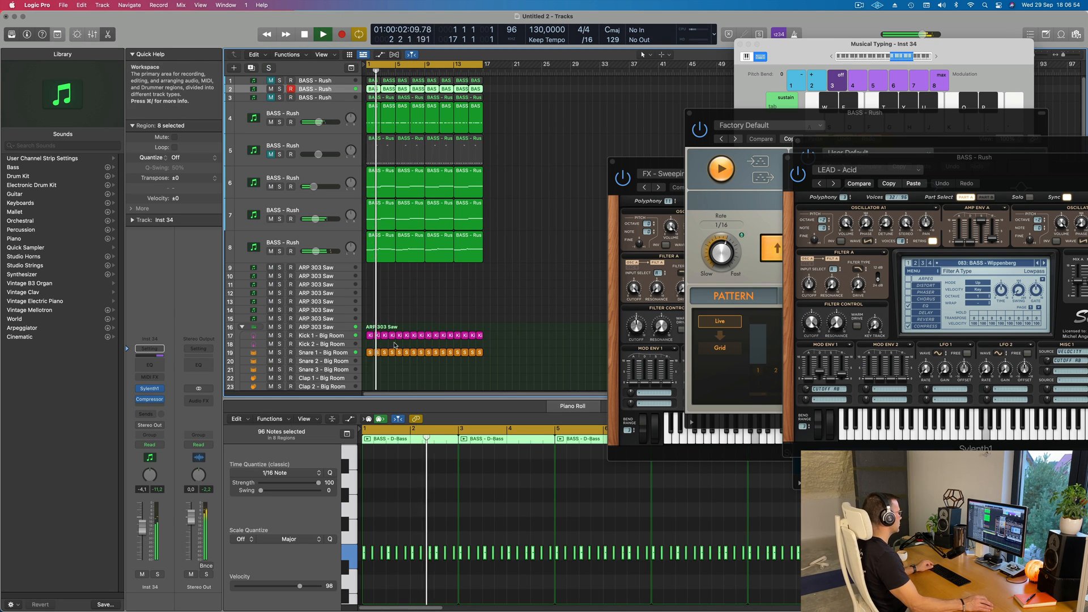
pyautogui.scroll(1, 404, 324)
pyautogui.scroll(-2, 404, 324)
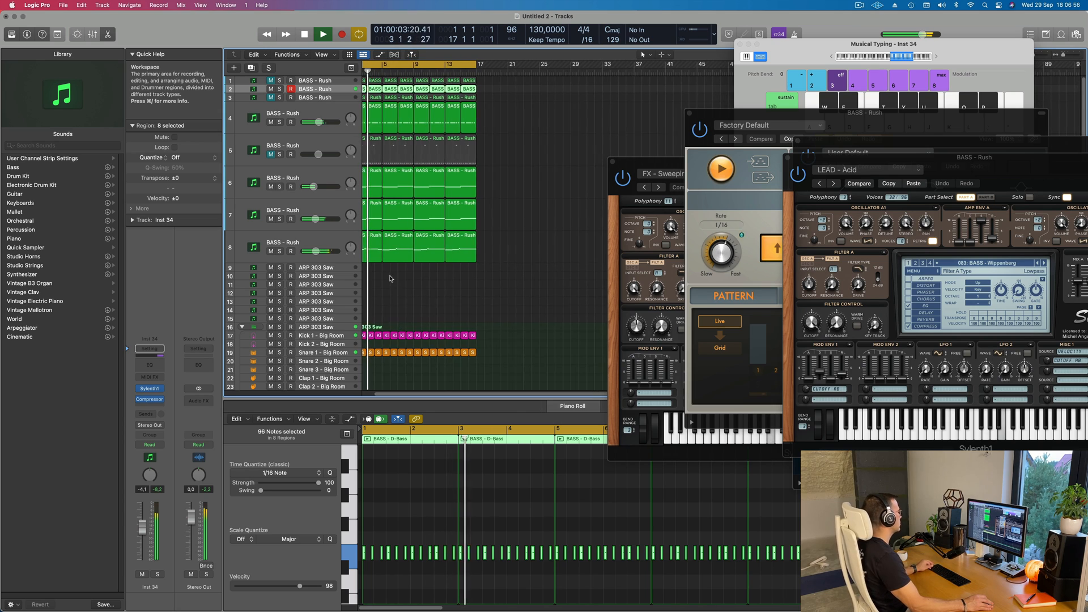
# - Duplicate track 8 to create an empty track 9 with the same channel settings
pyautogui.click(323, 241)
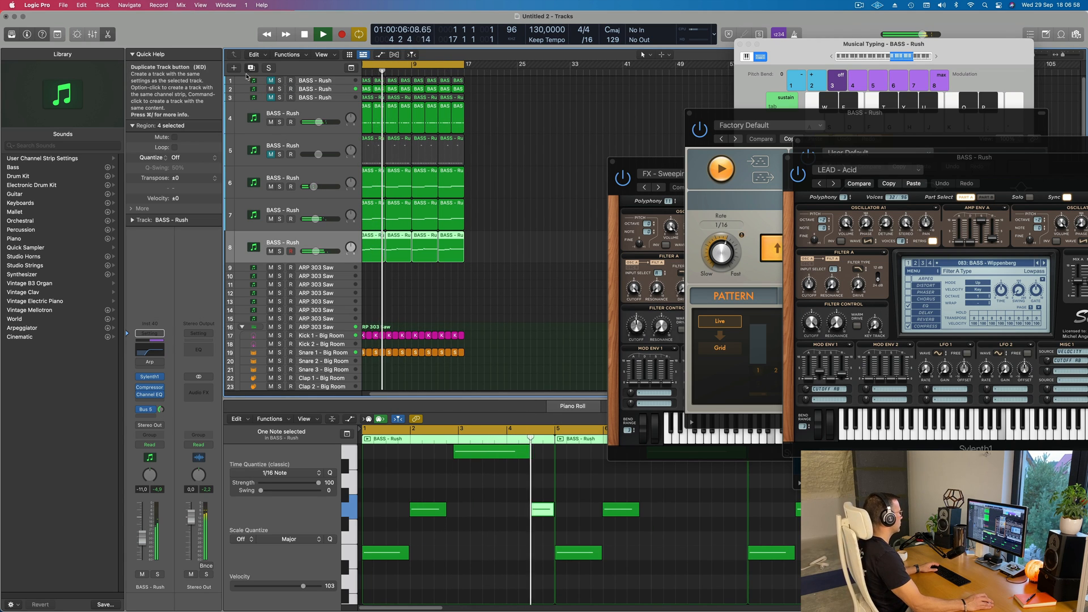
pyautogui.press('super+d')
pyautogui.press('space')
pyautogui.press('space')
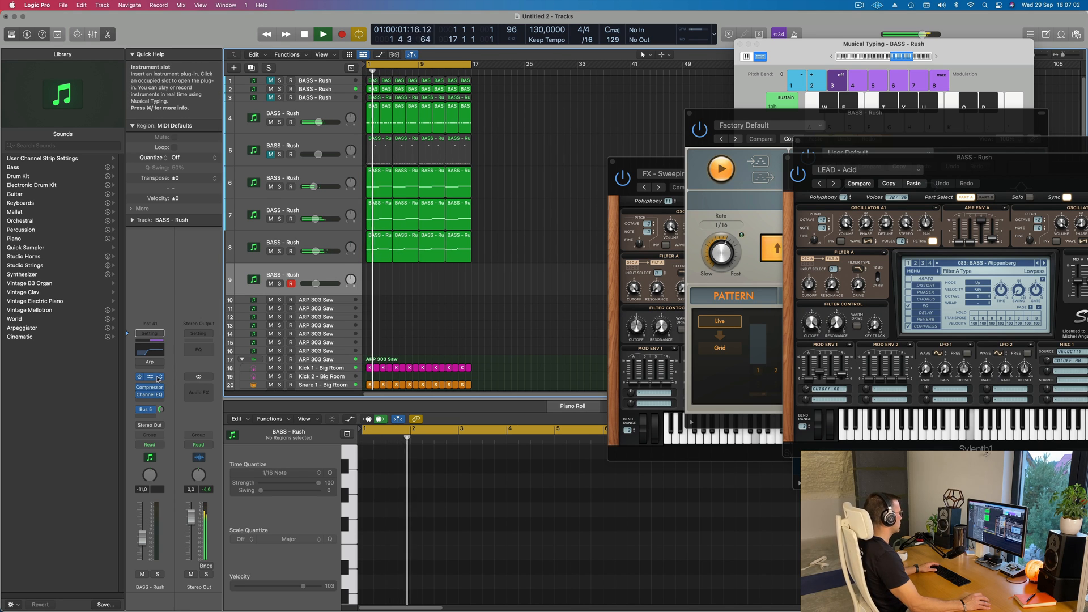
# - Open track 9's Sylenth1 and audition the BASS - Wide Boy and BASS - Voc Bass presets
pyautogui.click(150, 377)
pyautogui.moveTo(572, 120); pyautogui.dragTo(553, 121)
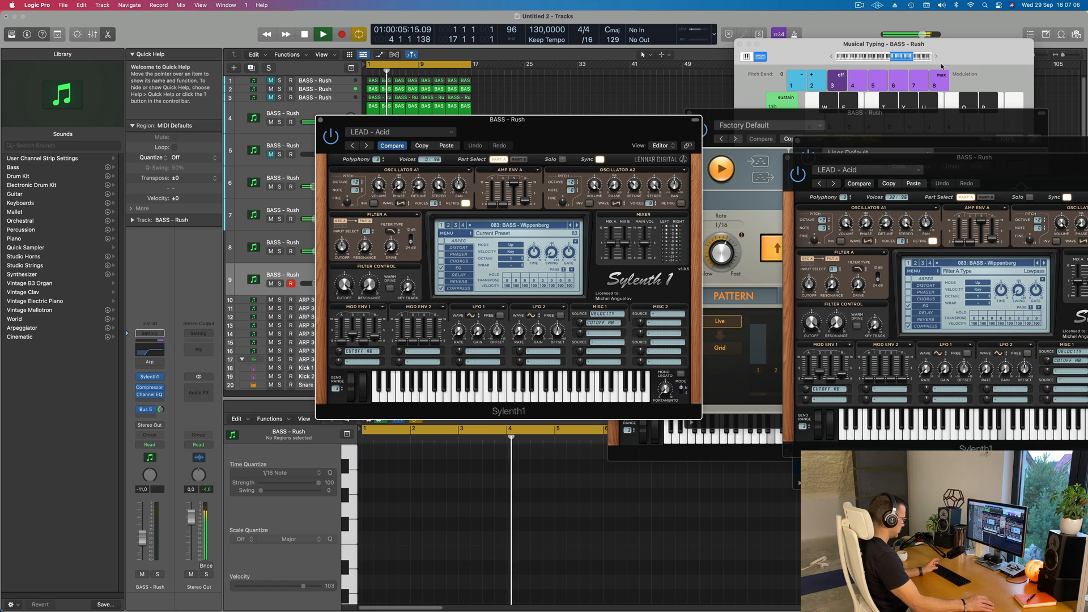
pyautogui.press('k')
pyautogui.press('k')
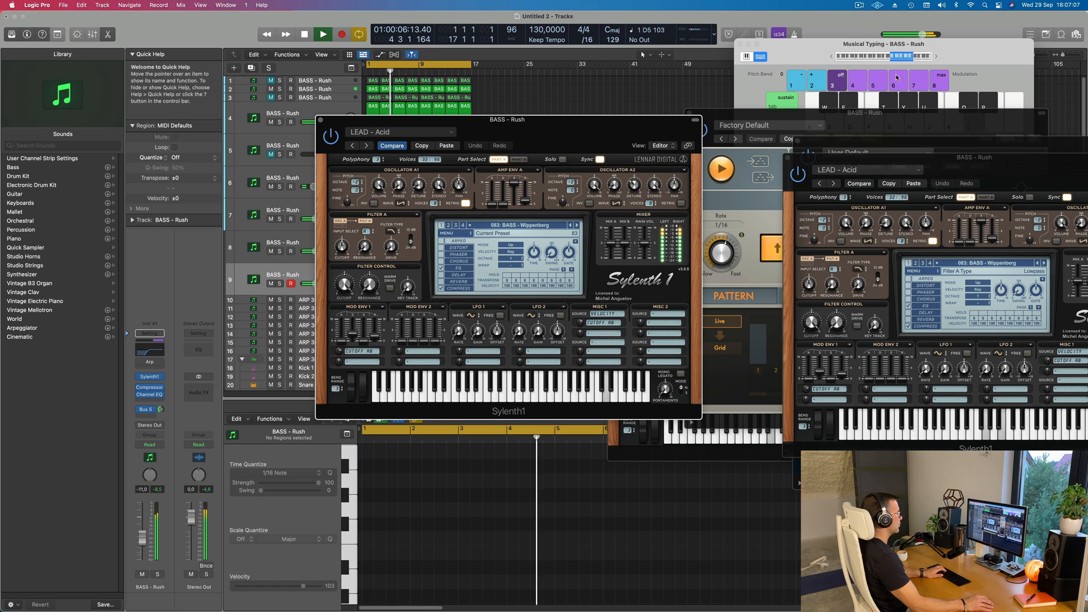
pyautogui.click(571, 225)
pyautogui.press('k')
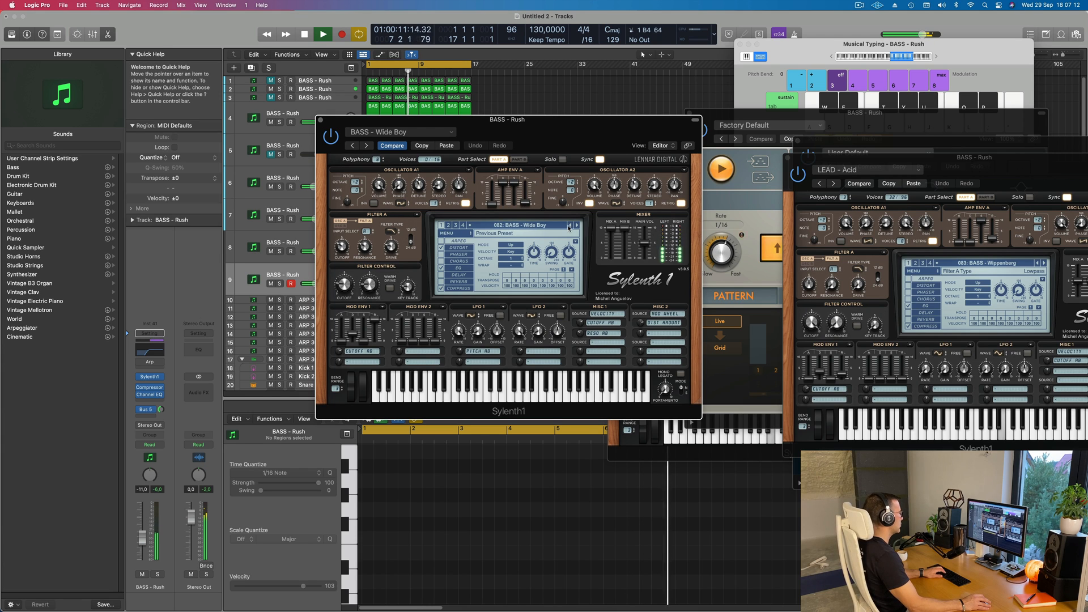
pyautogui.click(571, 225)
# - Load the LEAD - Bad Ass Saw preset in track 9's Sylenth1 and set the channel level to -13.6 dB
pyautogui.click(522, 226)
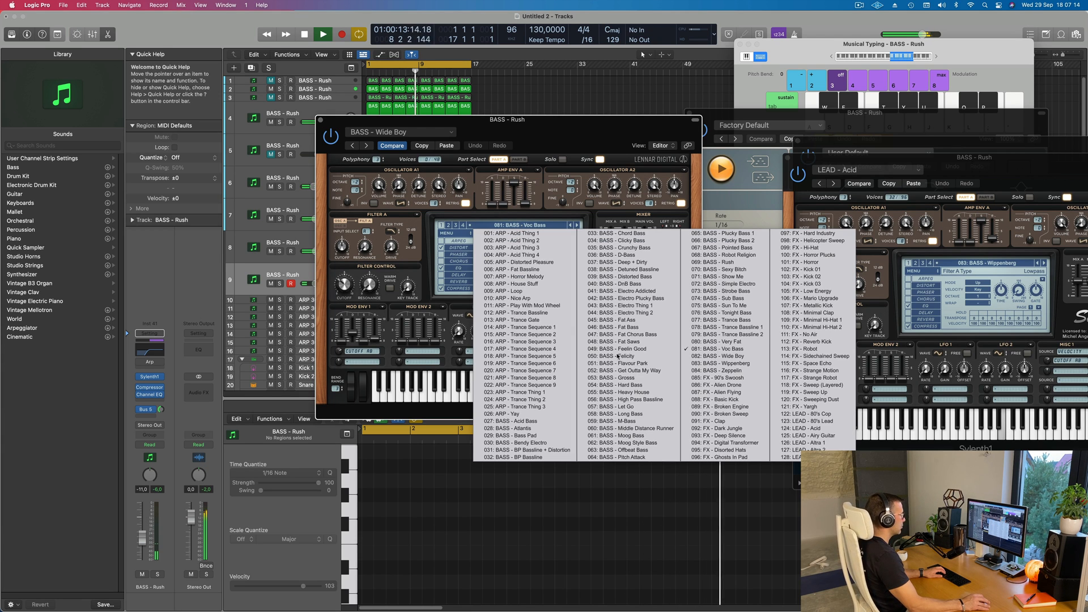
pyautogui.click(823, 435)
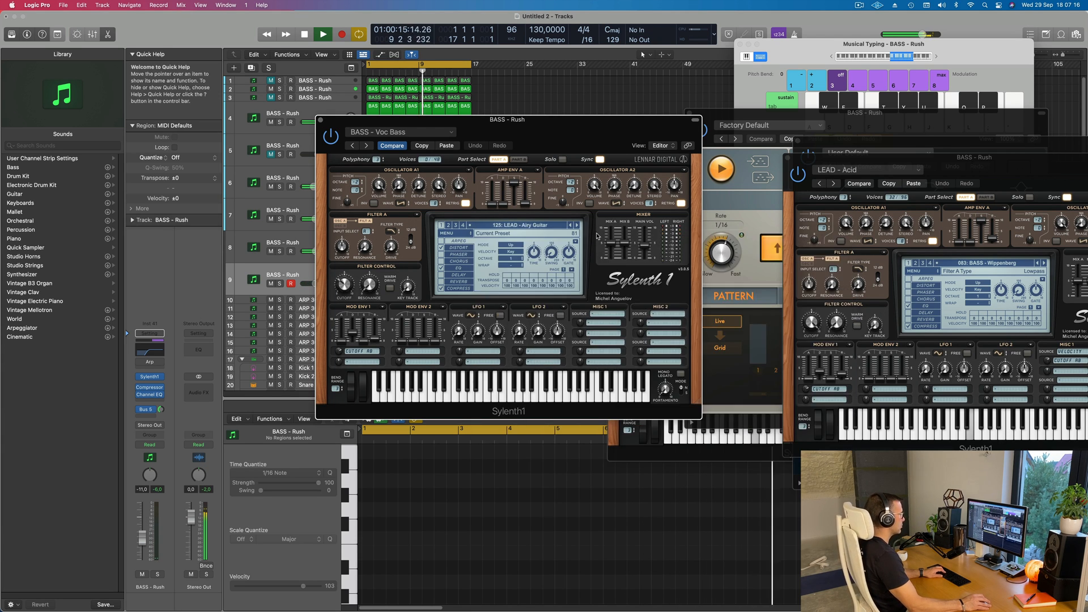
pyautogui.click(577, 226)
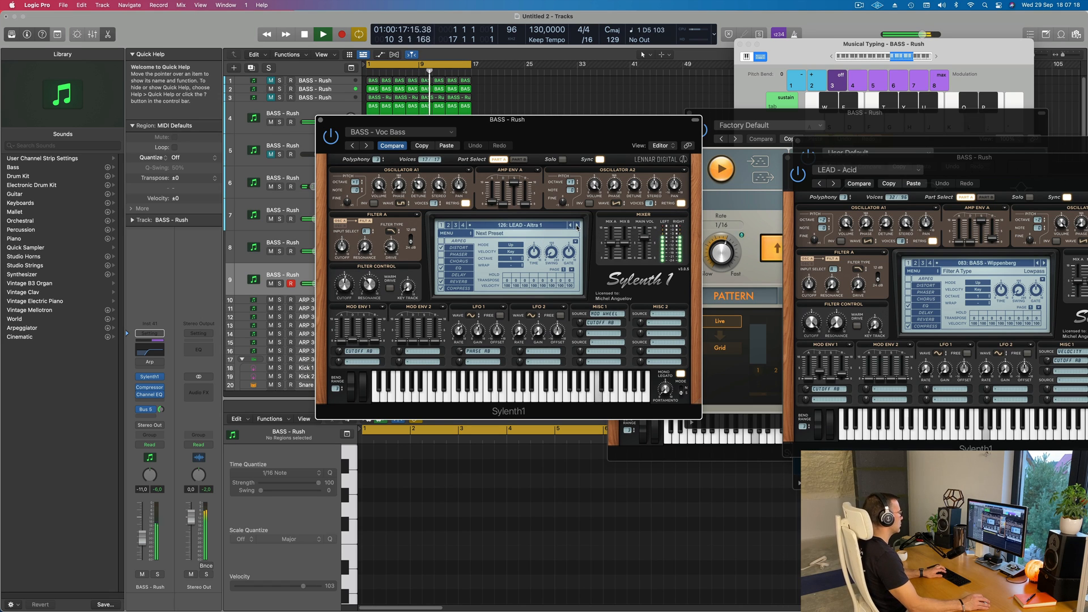
pyautogui.click(577, 227)
pyautogui.click(577, 226)
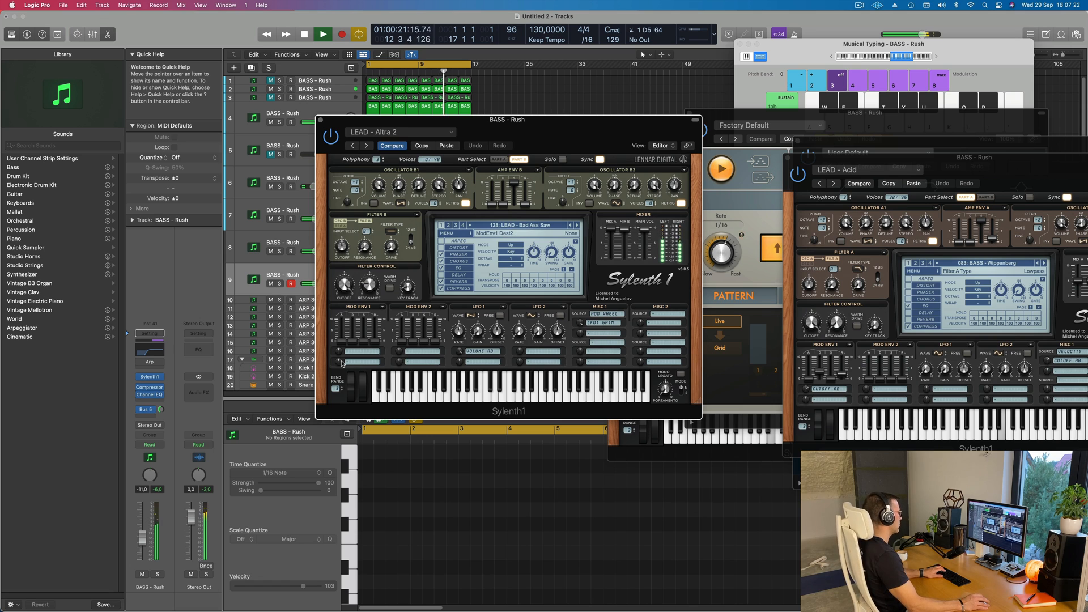
pyautogui.moveTo(142, 545); pyautogui.dragTo(142, 547)
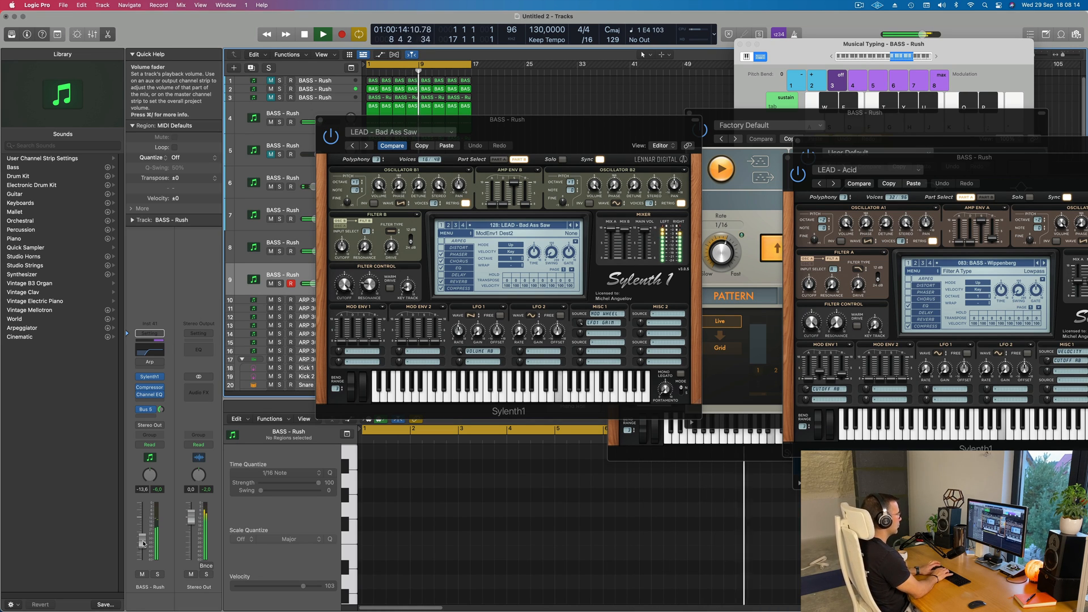
# - Record a four-bar part of repeated short E4 notes with a few higher accents on track 9, starting from bar 1
pyautogui.press('r')
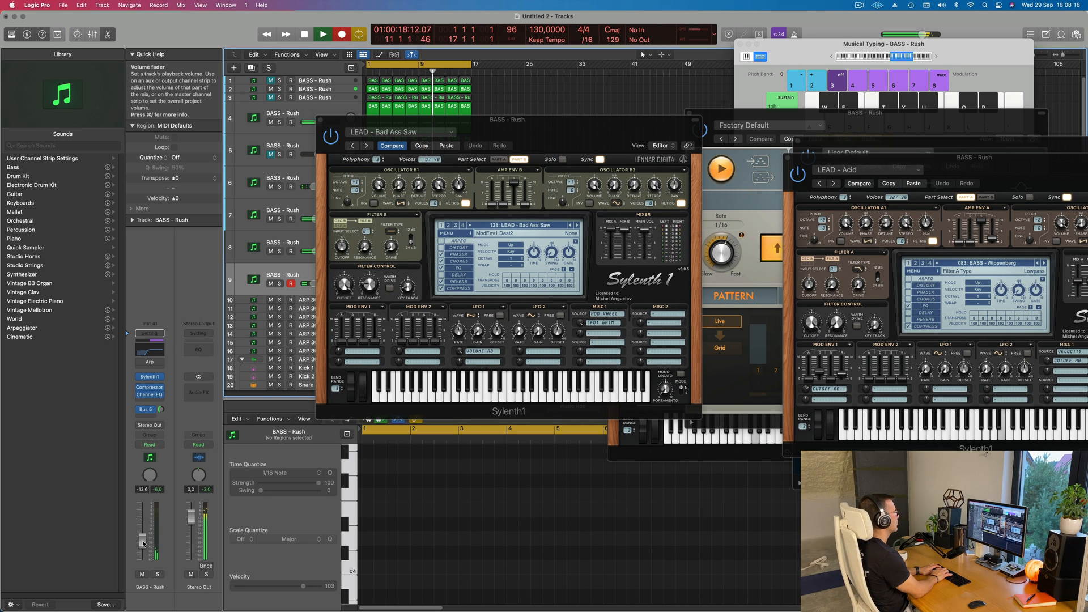
pyautogui.press('space')
pyautogui.press('r')
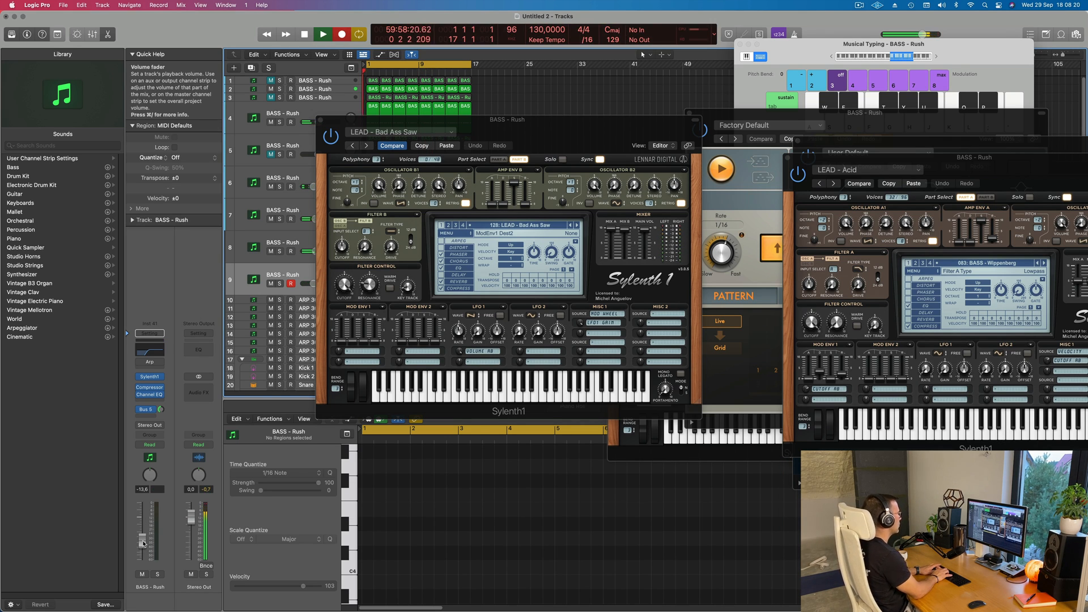
pyautogui.press('d')
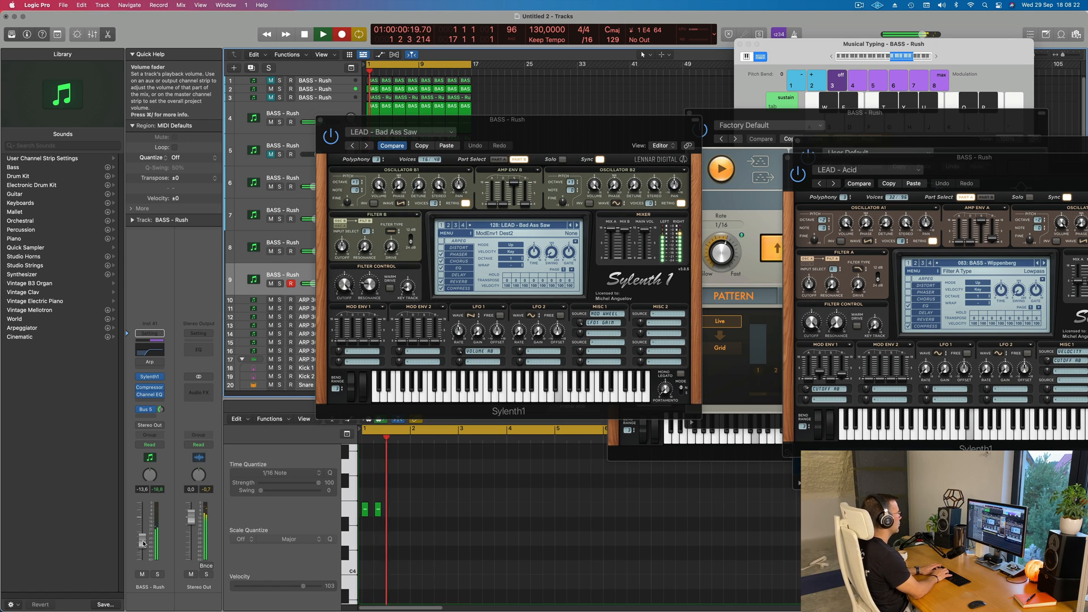
pyautogui.press('d')
pyautogui.press('d')
pyautogui.press('d')
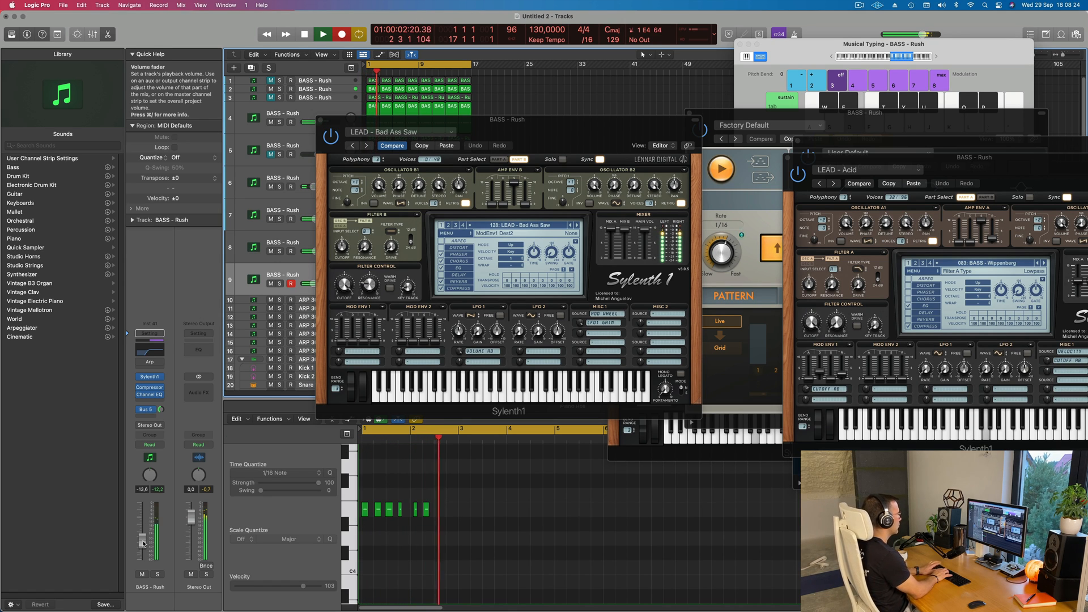
pyautogui.press('d')
pyautogui.press('d')
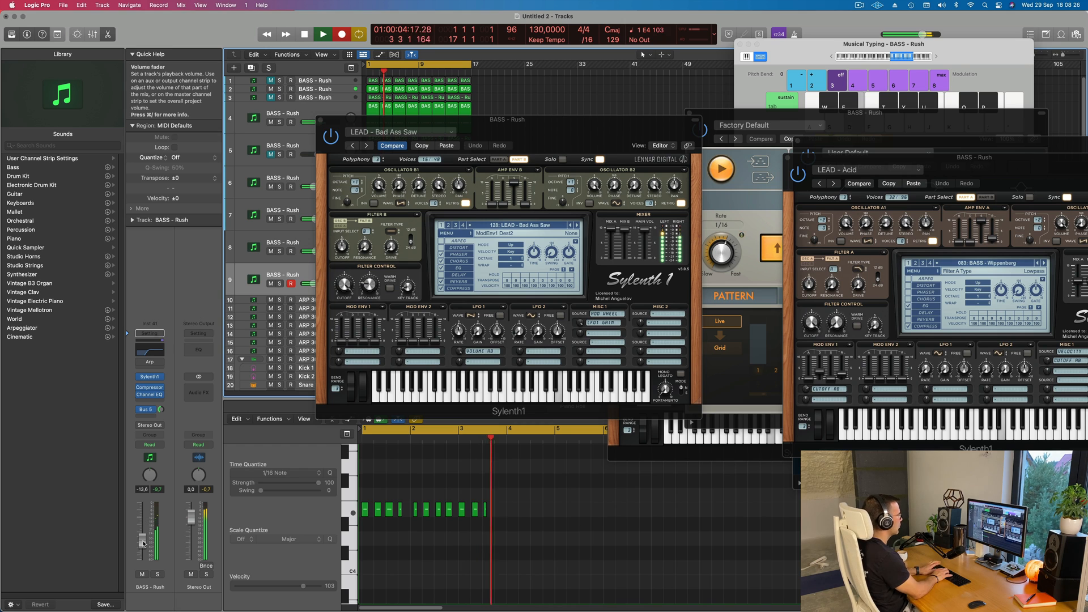
pyautogui.press('d')
pyautogui.press('d')
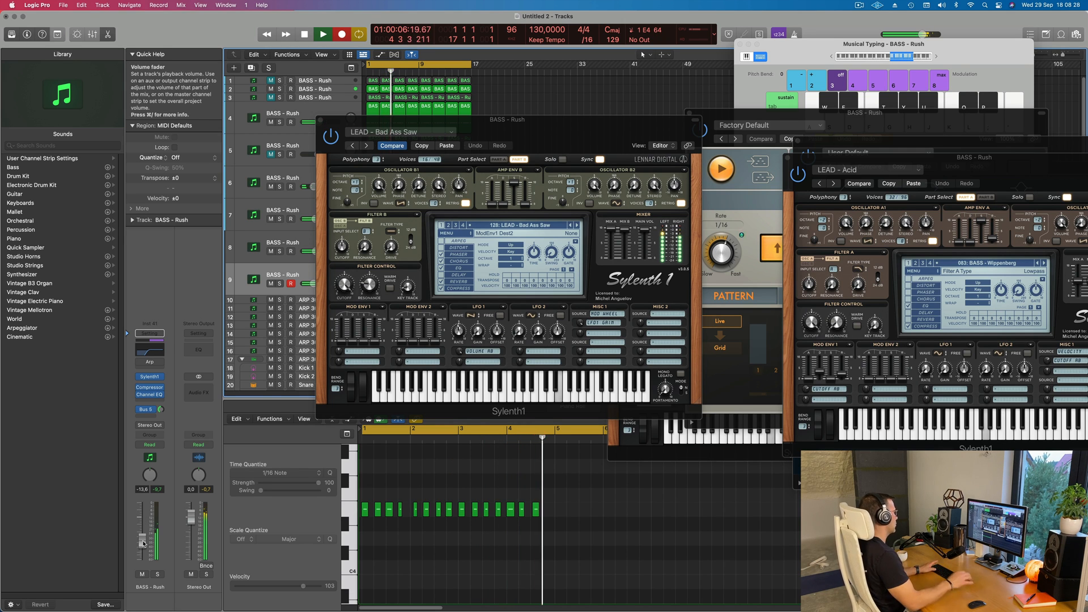
# - Move the Sylenth1 window off the arrangement and quantize all notes of track 9's new region to 1/16
pyautogui.moveTo(549, 132); pyautogui.dragTo(1033, 105)
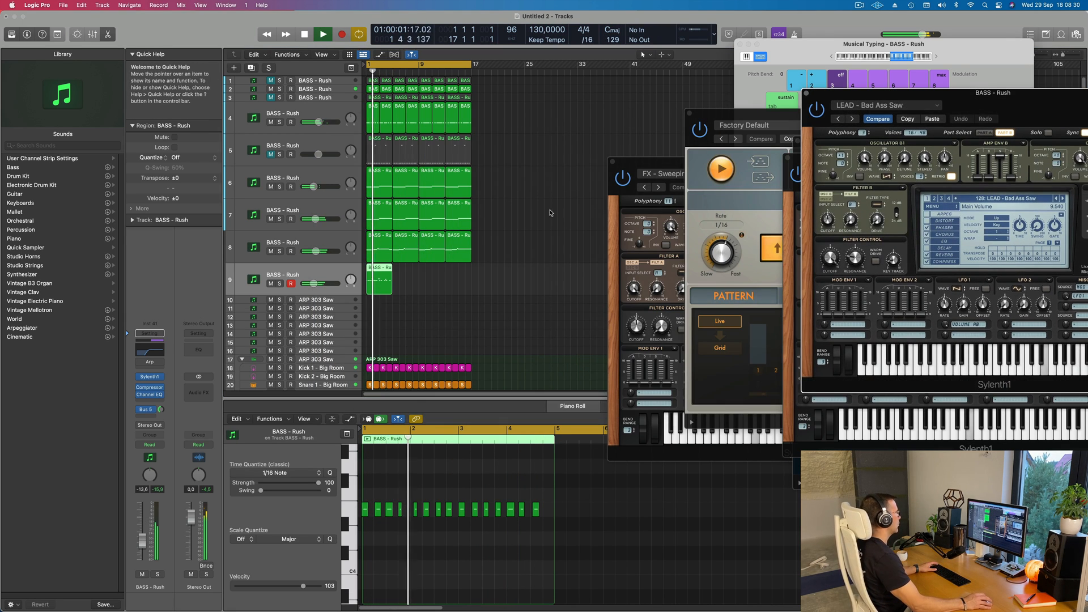
pyautogui.hscroll(5, 494, 497)
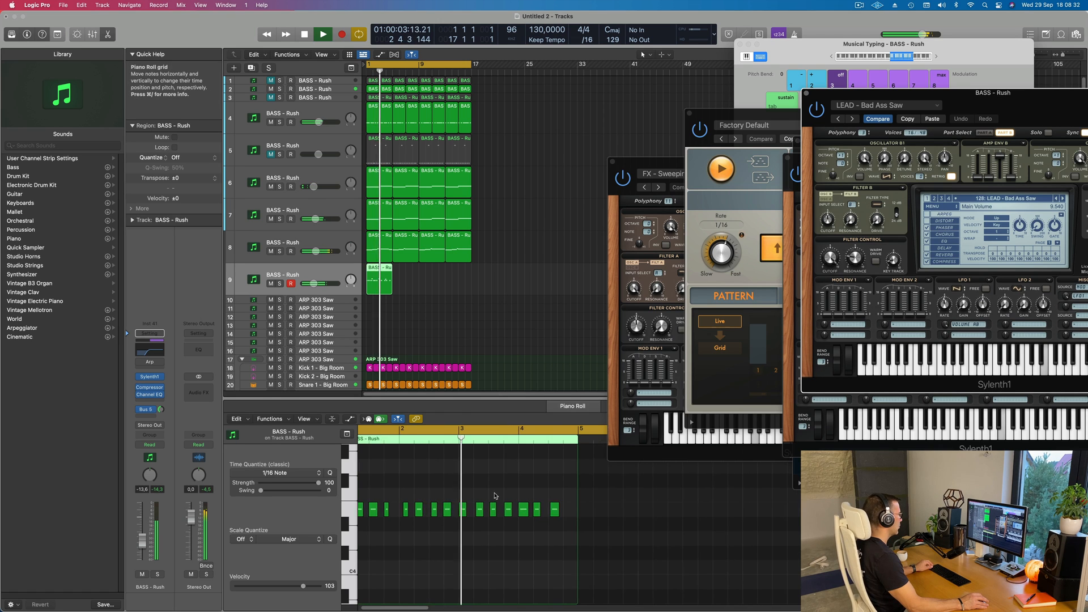
pyautogui.scroll(-4, 497, 496)
pyautogui.hscroll(-4, 504, 494)
pyautogui.scroll(3, 513, 494)
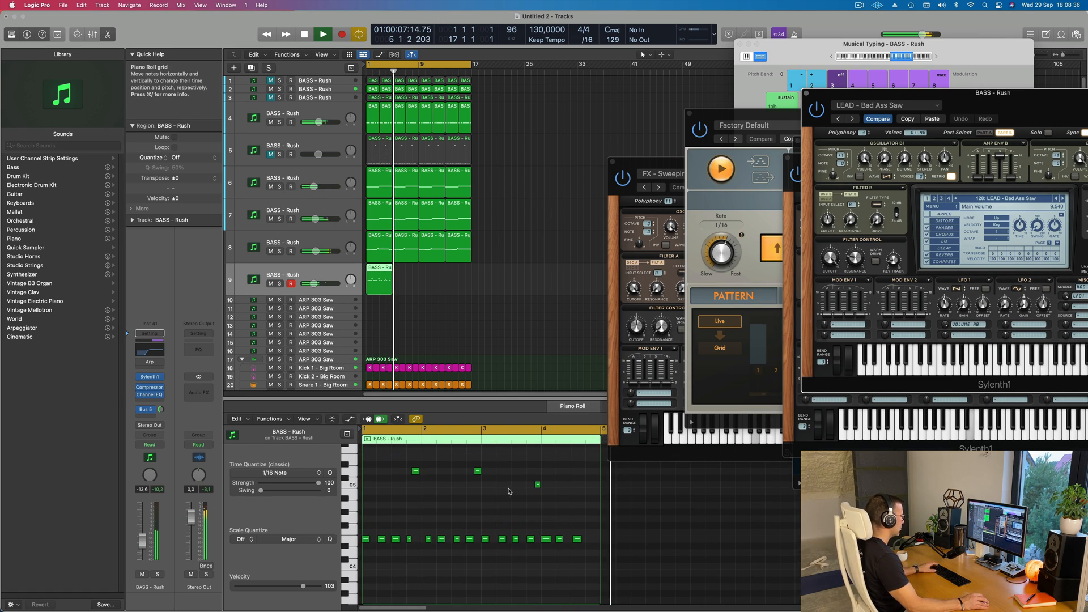
pyautogui.click(478, 472)
pyautogui.moveTo(479, 471); pyautogui.dragTo(525, 474)
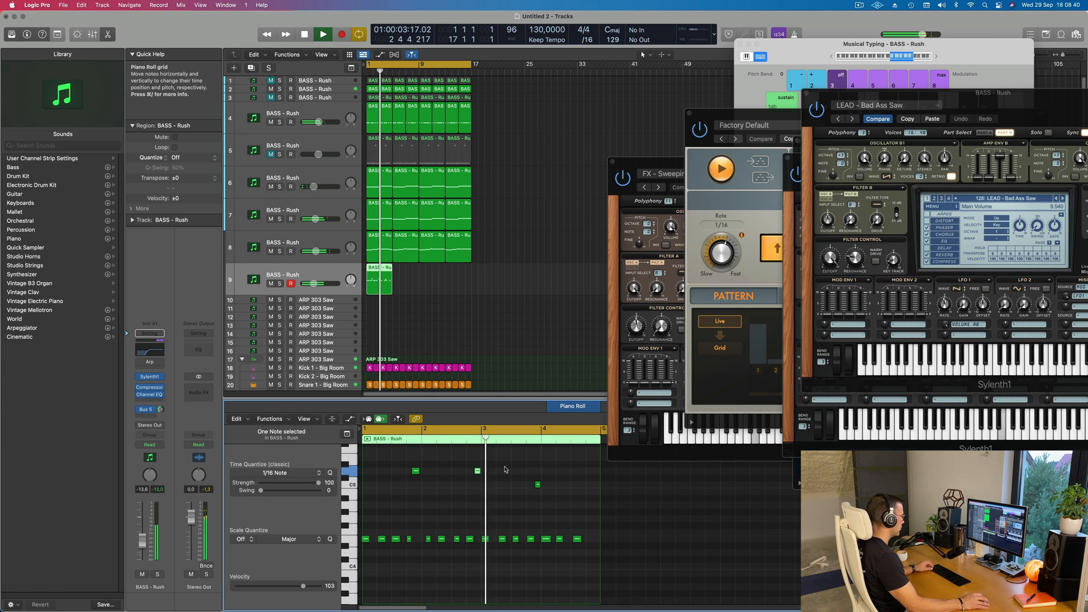
pyautogui.press('super+a')
pyautogui.press('q')
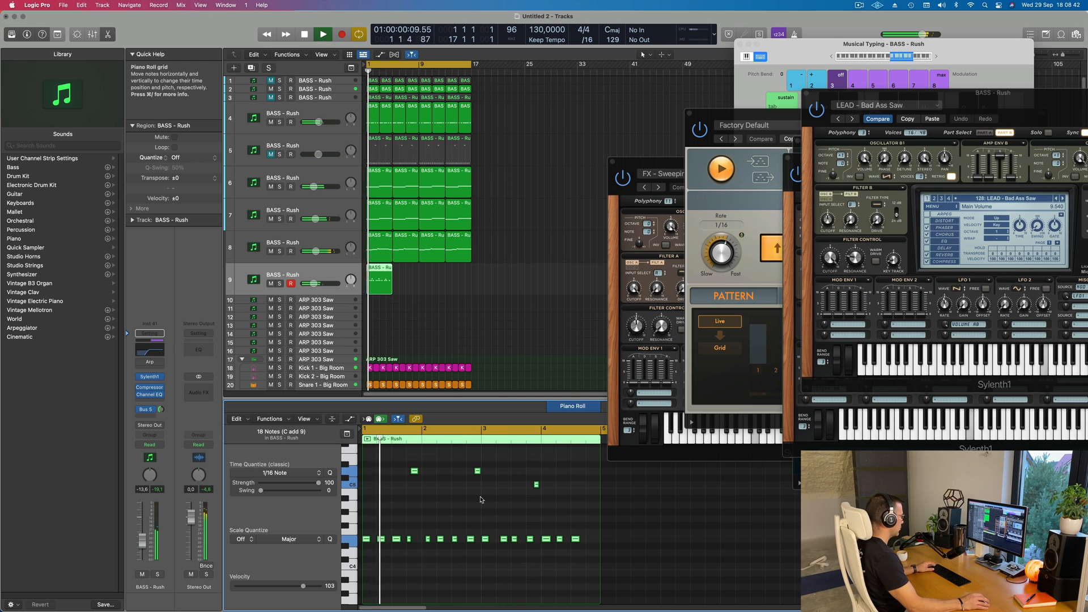
# - Move the D5 note near the end of bar 1 one sixteenth later in track 9's region
pyautogui.hscroll(2, 474, 504)
pyautogui.press('space')
pyautogui.press('space')
pyautogui.hscroll(3, 420, 535)
pyautogui.press('space')
pyautogui.press('space')
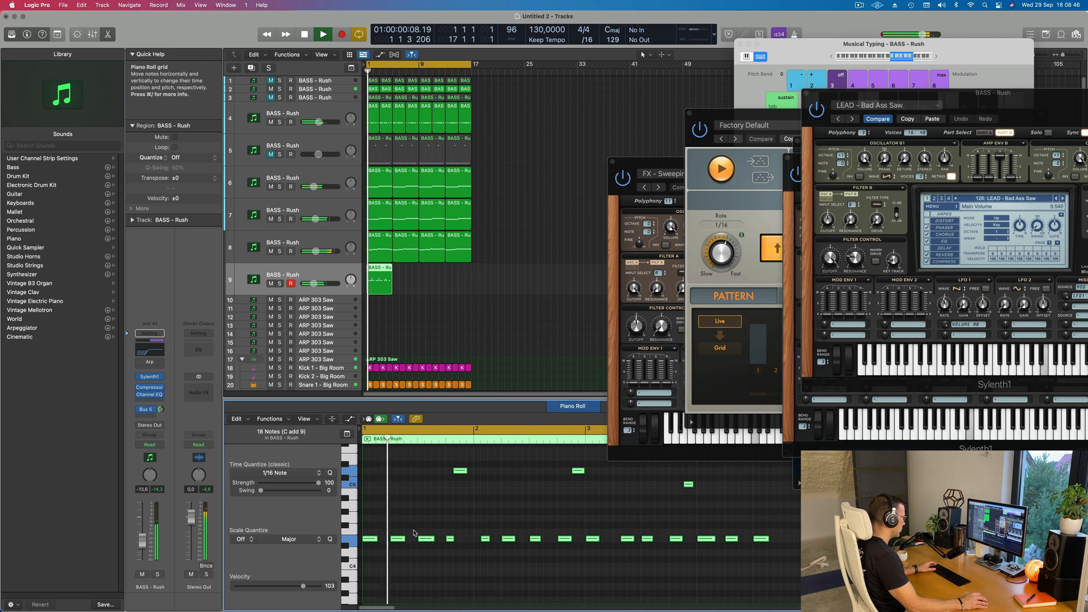
pyautogui.click(471, 491)
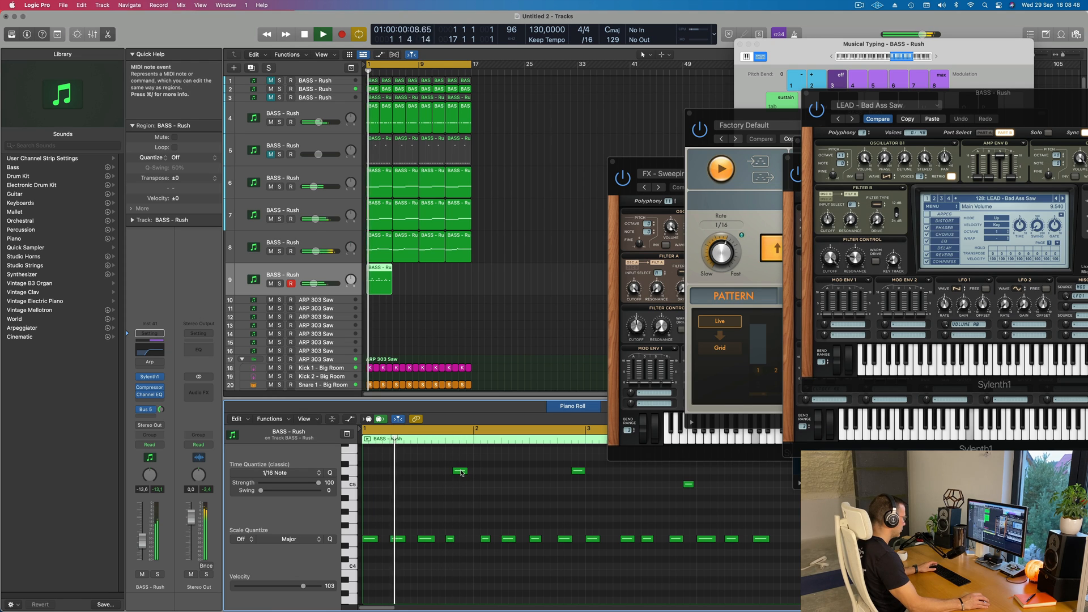
pyautogui.moveTo(457, 470); pyautogui.dragTo(466, 475)
pyautogui.moveTo(467, 474); pyautogui.dragTo(467, 475)
pyautogui.press('Return')
# - Shift the fourth E4 note in bar 1 of track 9's region one sixteenth later
pyautogui.scroll(-1, 498, 507)
pyautogui.scroll(-1, 497, 507)
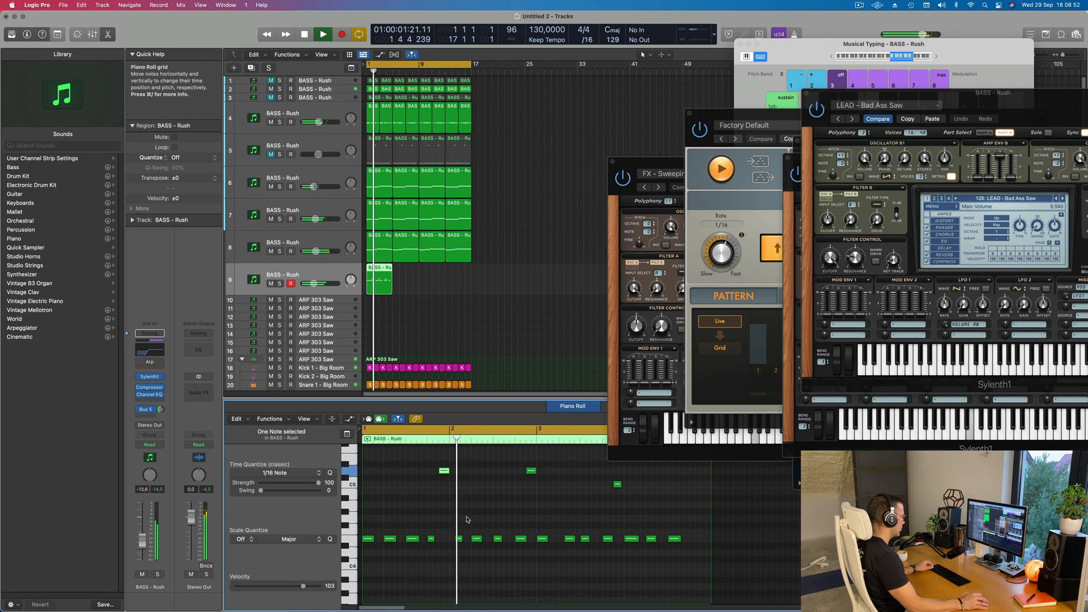
pyautogui.moveTo(432, 540); pyautogui.dragTo(436, 540)
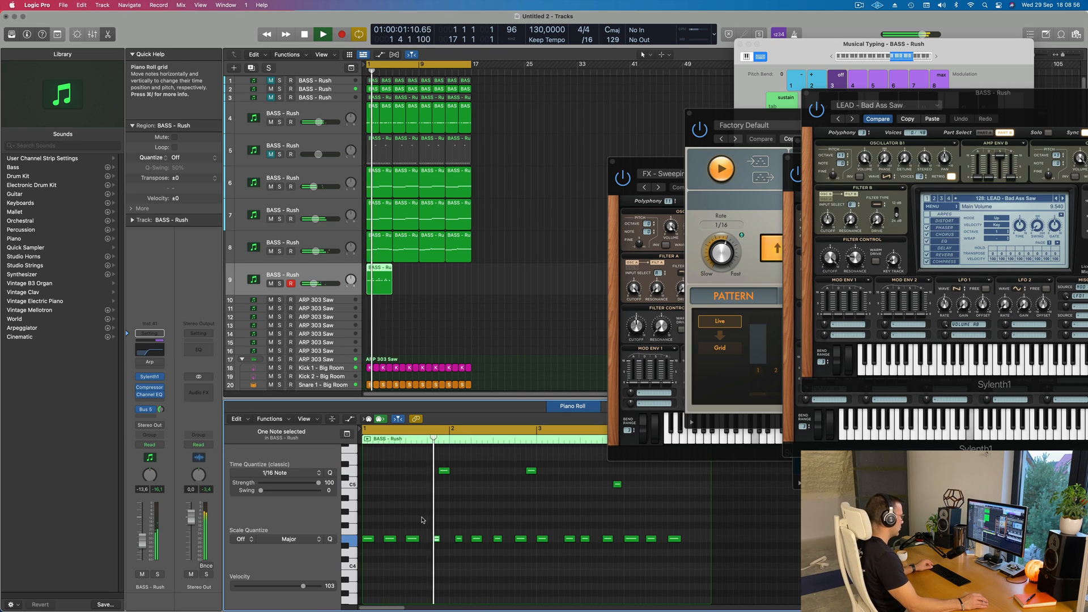
# - Copy the D5 note at the end of bar 2 two bars later, to position 4 4 3 1
pyautogui.scroll(1, 493, 519)
pyautogui.hscroll(1, 531, 520)
pyautogui.scroll(-2, 531, 520)
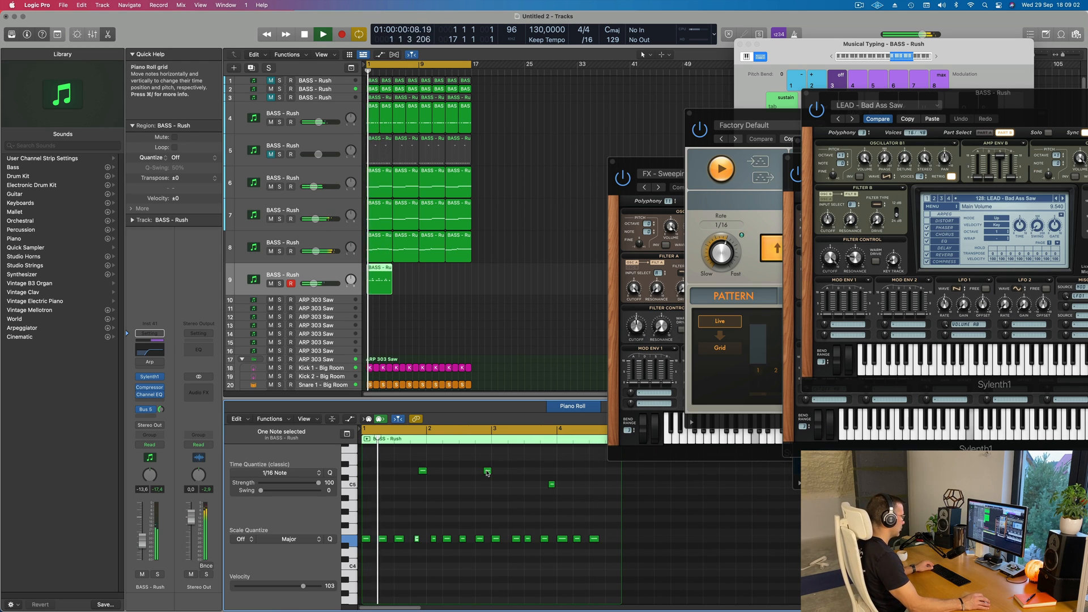
pyautogui.moveTo(488, 472); pyautogui.dragTo(618, 475)
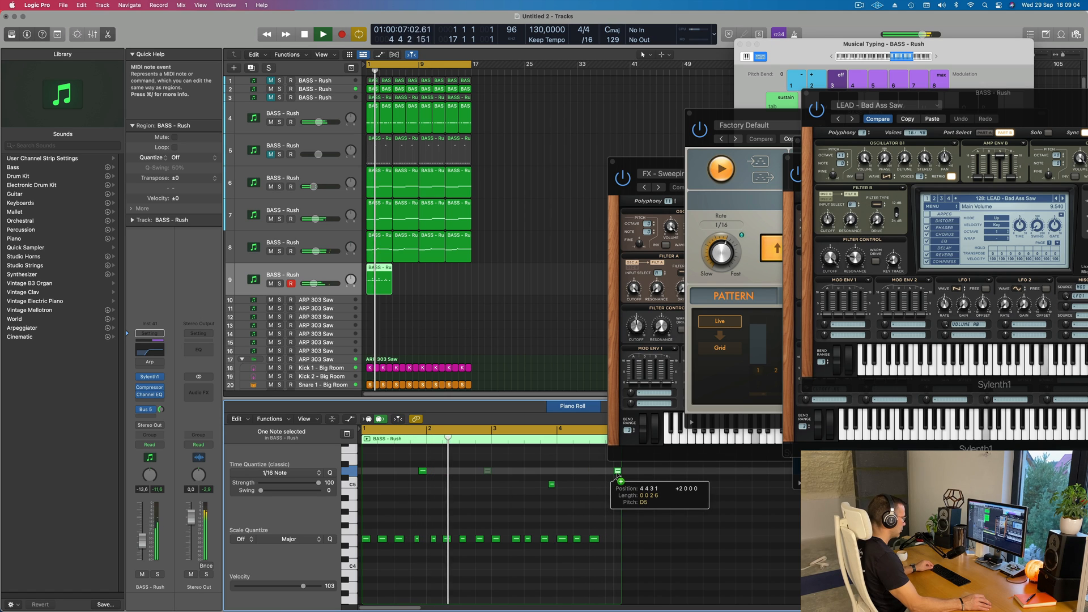
# - Repeat track 9's four-bar region three times to fill the 16-bar loop and deselect all regions
pyautogui.scroll(3, 565, 486)
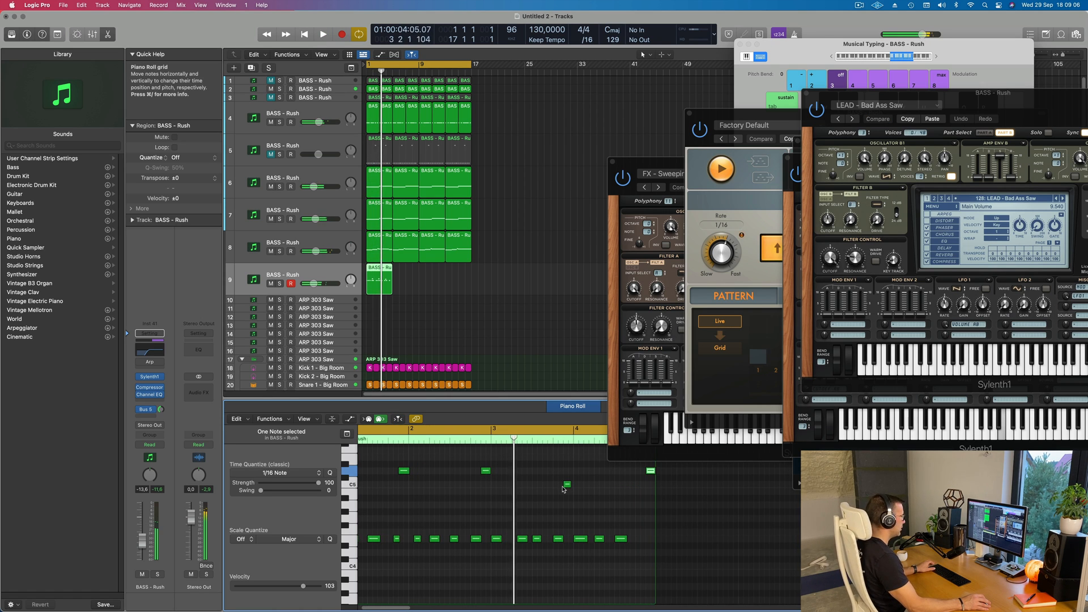
pyautogui.scroll(-2, 561, 491)
pyautogui.click(426, 284)
pyautogui.click(376, 283)
pyautogui.press('super+r')
pyautogui.press('super+r')
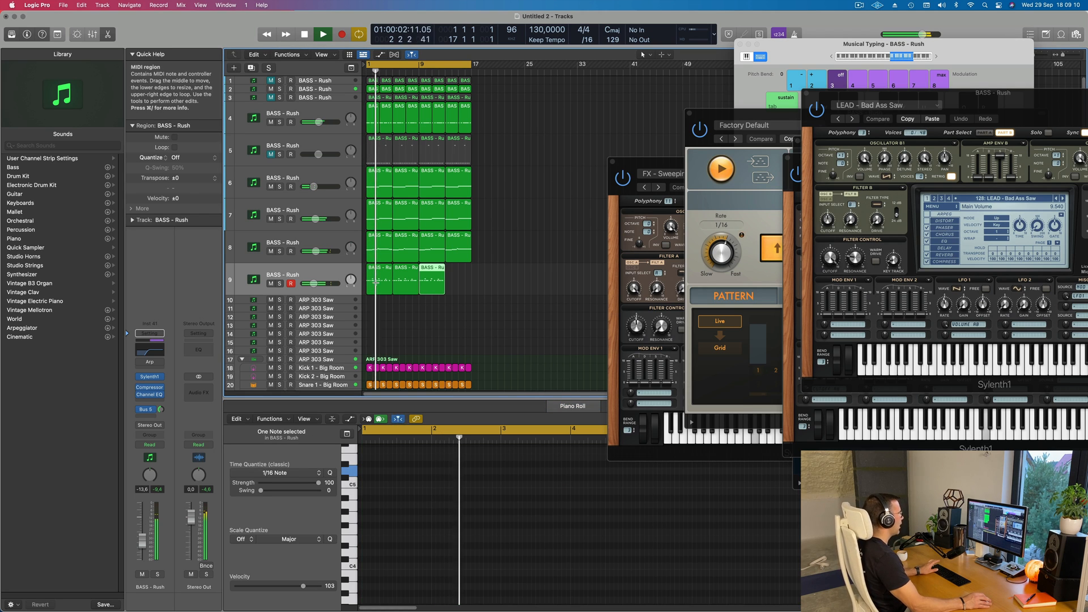
pyautogui.press('super+r')
pyautogui.scroll(-2, 417, 317)
pyautogui.click(537, 282)
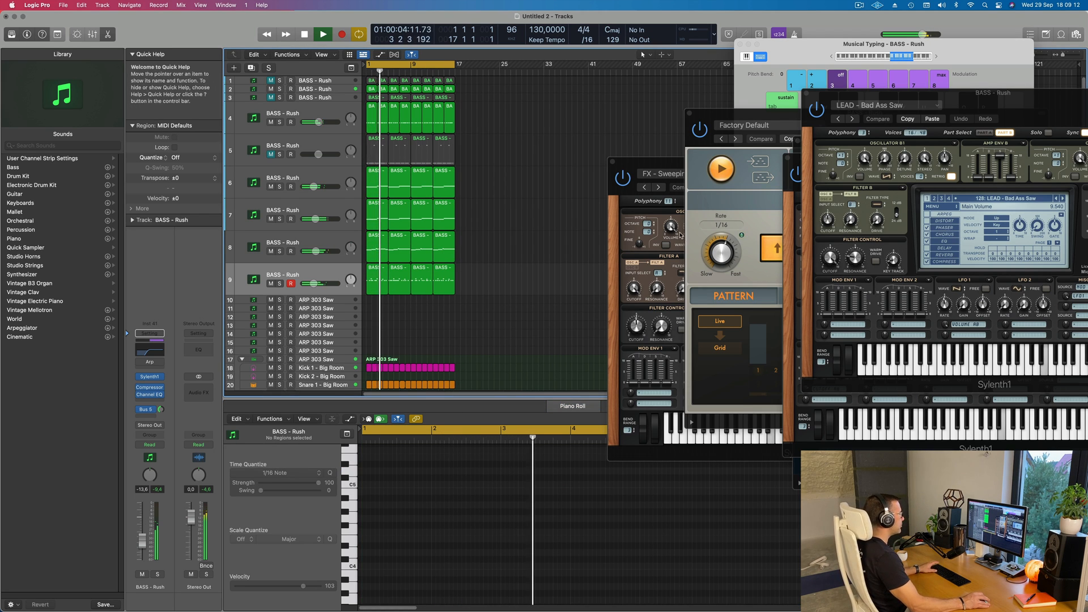
# - In track 9's Channel EQ, set the low cut to 274 Hz and the high shelf to +2.7 dB at 3300 Hz
pyautogui.press('space')
pyautogui.click(328, 275)
pyautogui.press('space')
pyautogui.press('space')
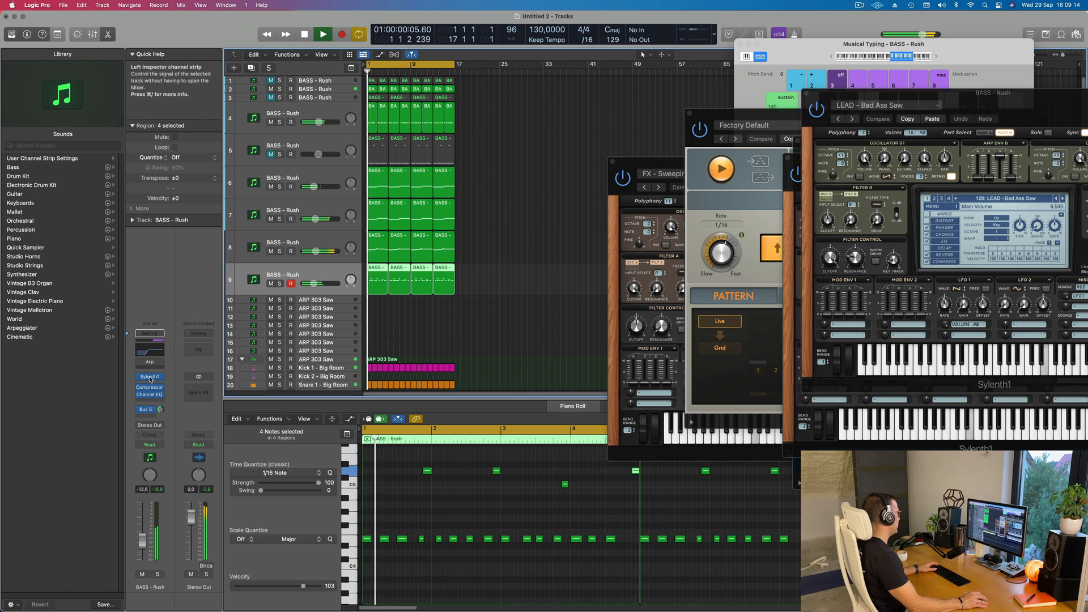
pyautogui.click(143, 351)
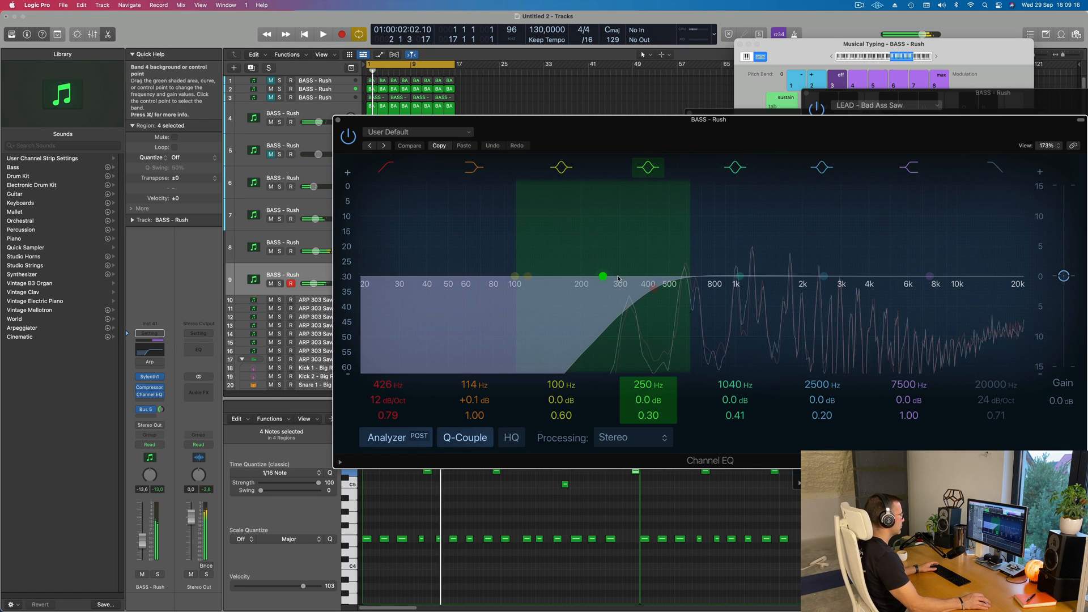
pyautogui.moveTo(634, 288); pyautogui.dragTo(593, 288)
pyautogui.moveTo(929, 276); pyautogui.dragTo(850, 257)
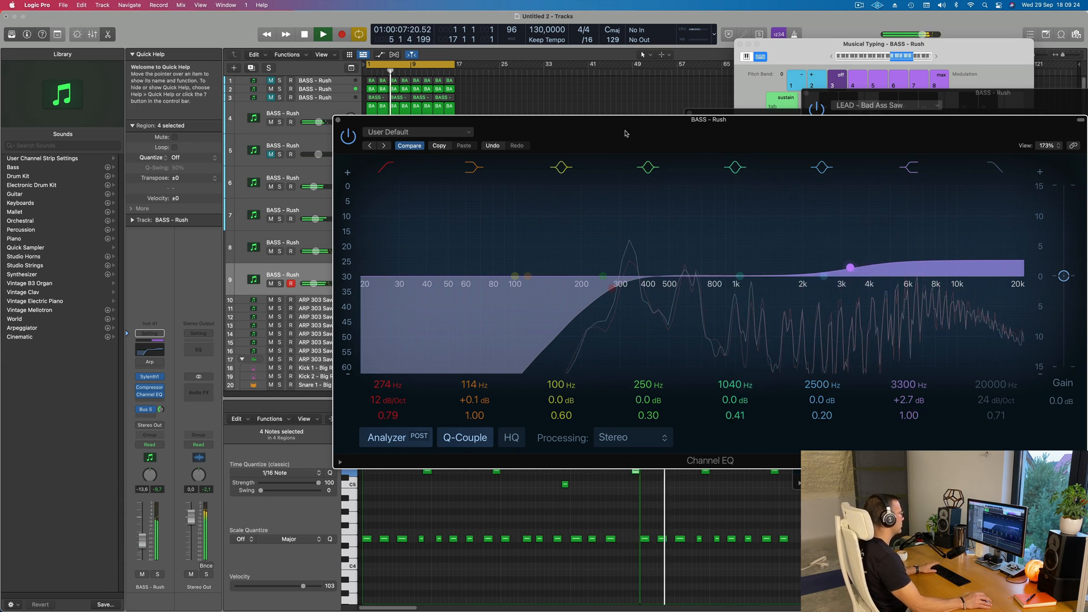
pyautogui.moveTo(498, 118); pyautogui.dragTo(447, 127)
# - Mute and unmute track 4 during playback to compare the mix with and without it
pyautogui.press('space')
pyautogui.click(287, 128)
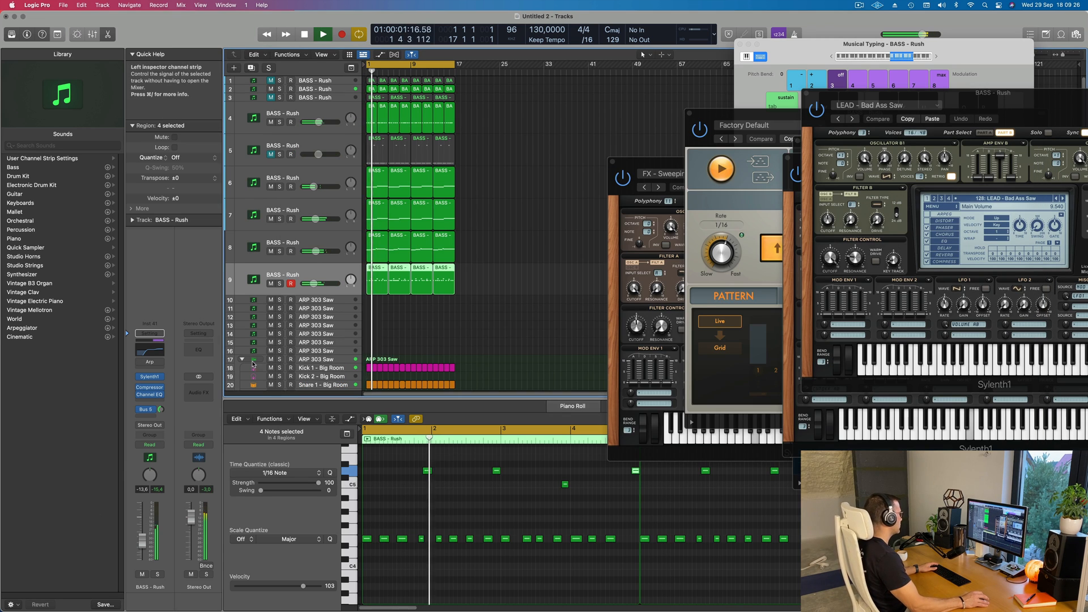
pyautogui.click(271, 122)
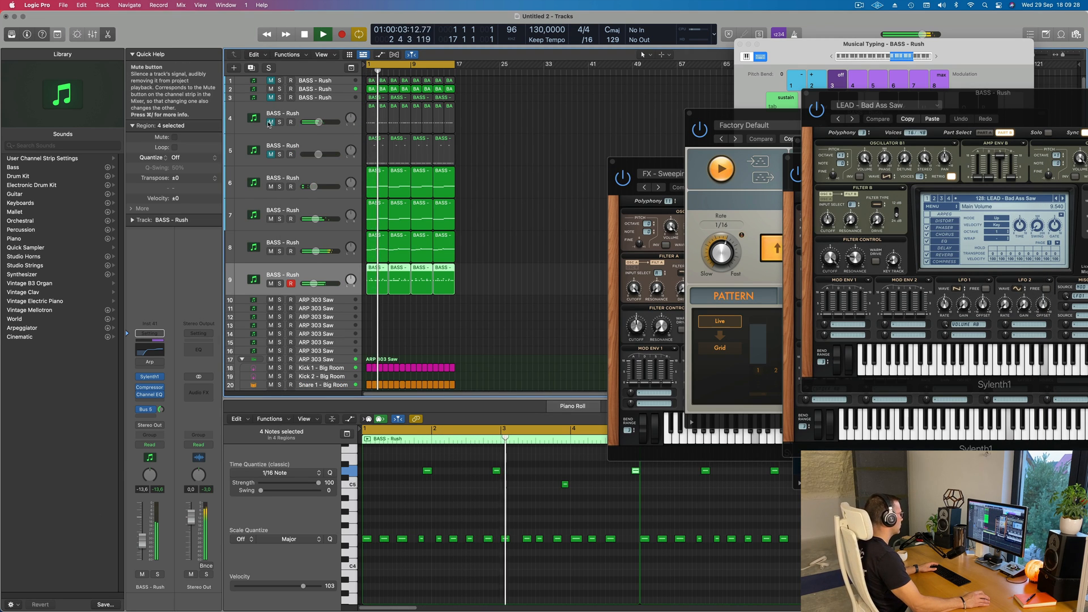
pyautogui.scroll(3, 472, 267)
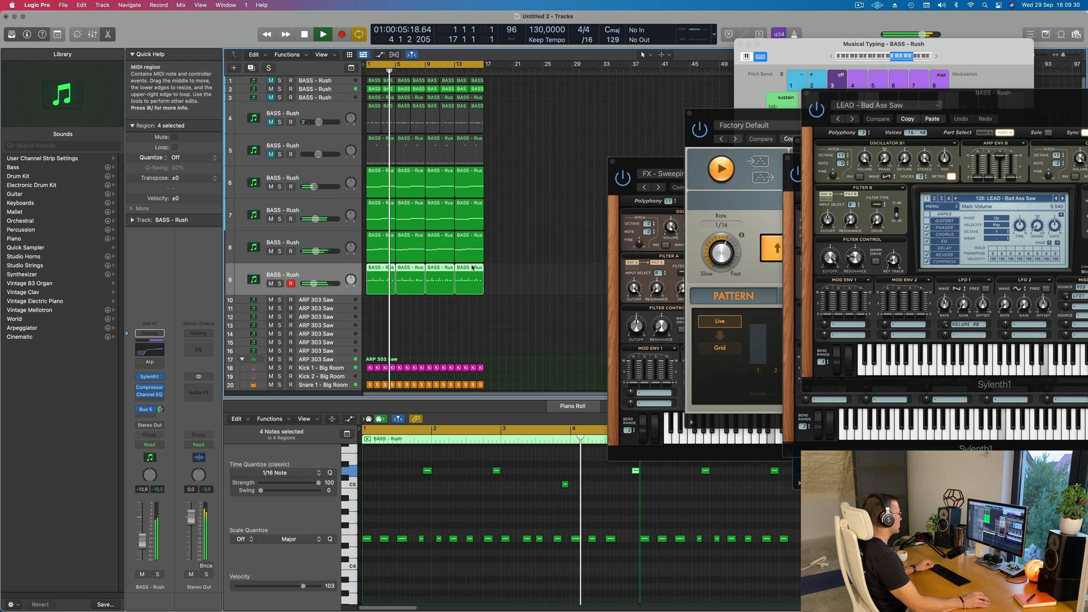
pyautogui.scroll(1, 470, 252)
pyautogui.click(270, 128)
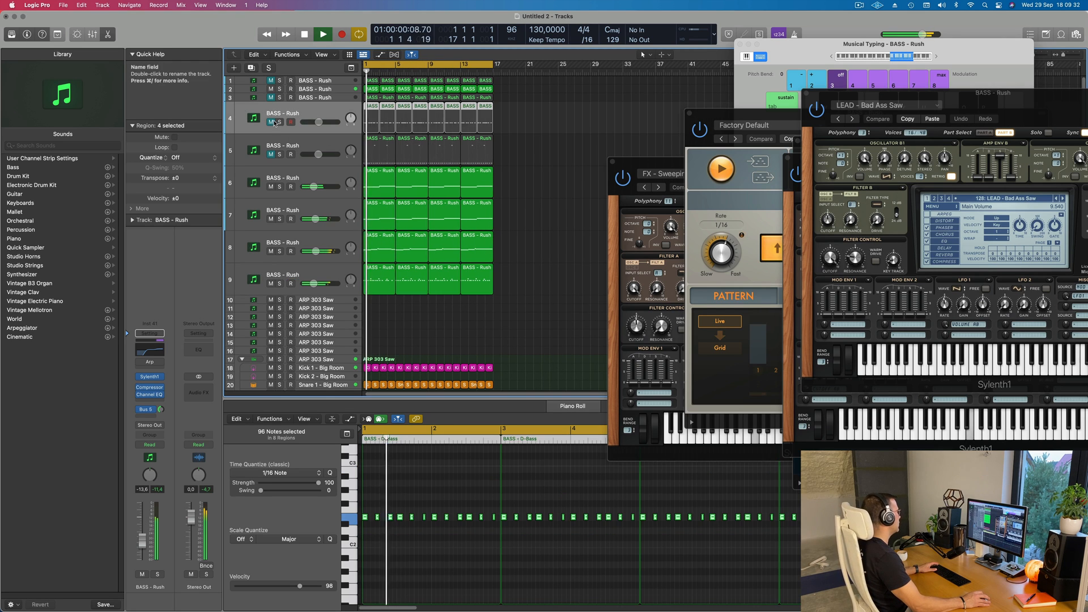
pyautogui.click(270, 123)
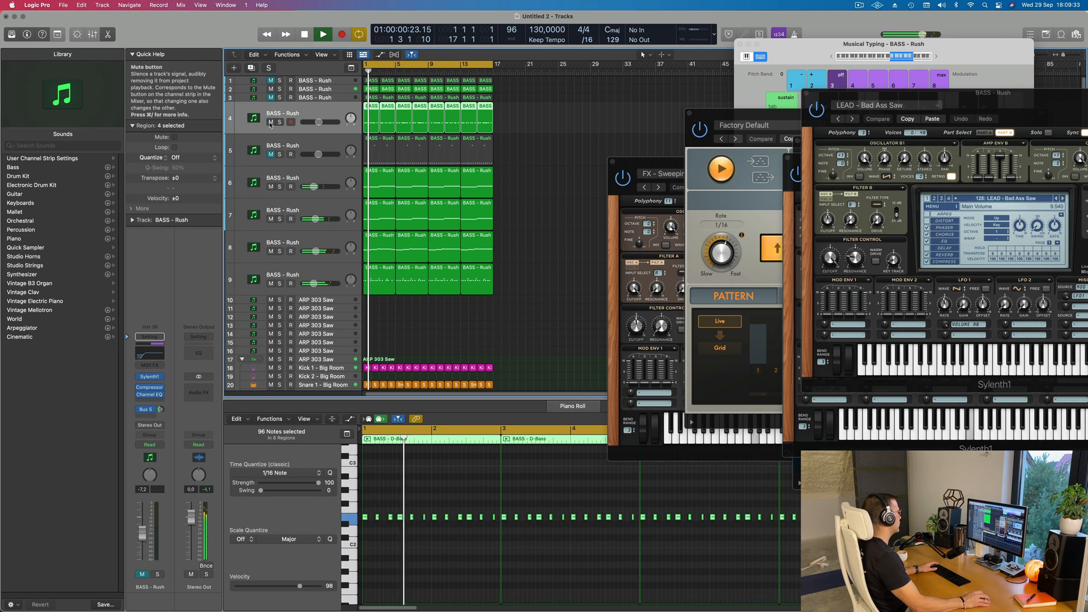
# - In track 4's Channel EQ, set the low cut to 101 Hz and boost 228 Hz by 0.9 dB
pyautogui.click(145, 356)
pyautogui.moveTo(507, 297); pyautogui.dragTo(515, 295)
pyautogui.moveTo(603, 277); pyautogui.dragTo(594, 270)
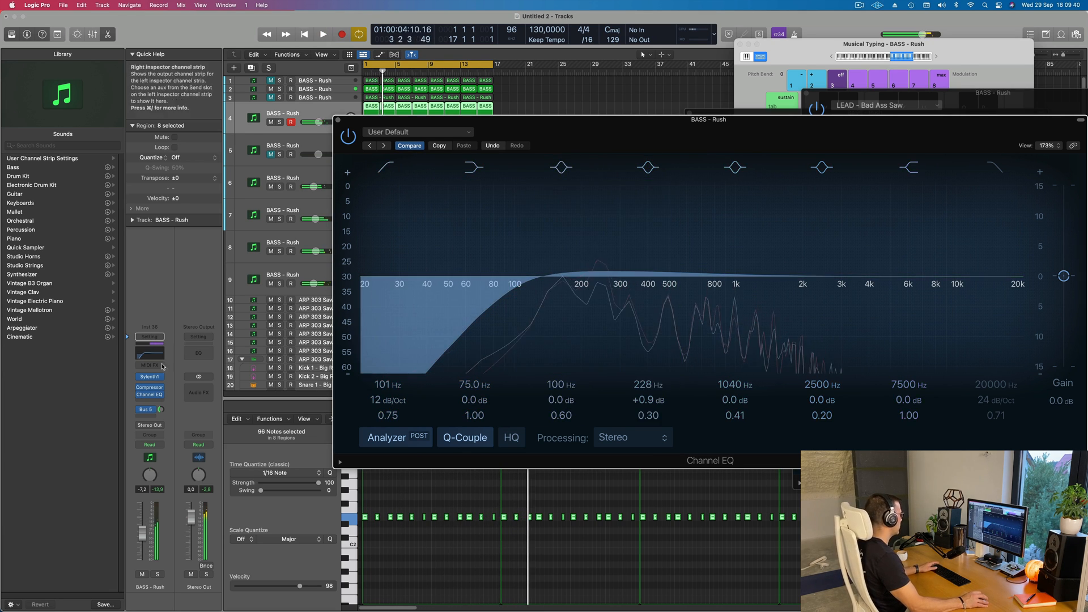
# - Set track 4's Bus 5 send to about -20.9 dB and its Sylenth1 filter control cutoff to 0.942
pyautogui.press('space')
pyautogui.click(150, 377)
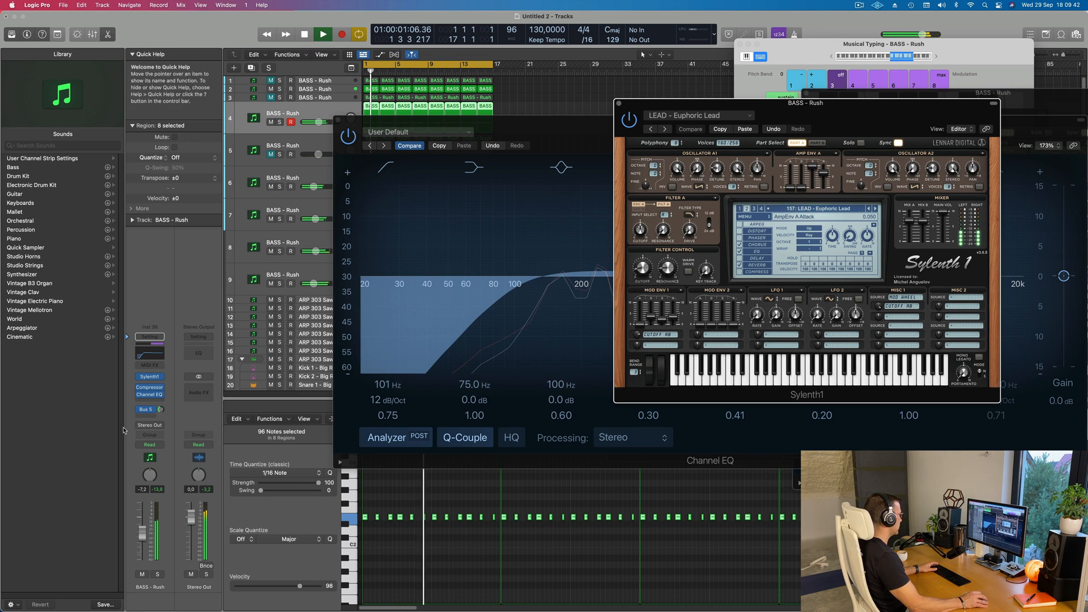
pyautogui.click(162, 409)
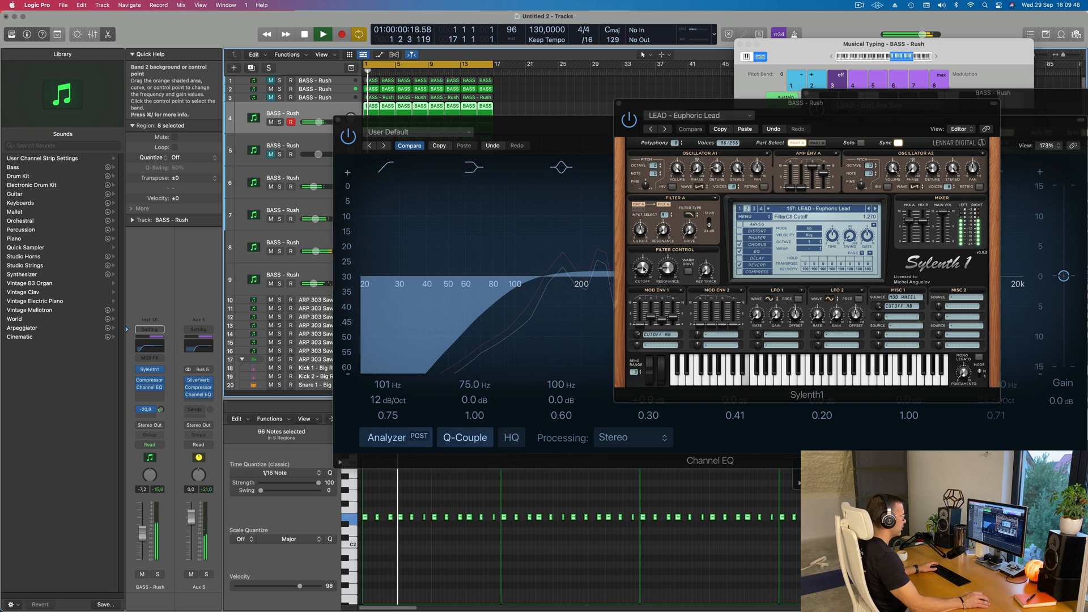
pyautogui.moveTo(650, 269); pyautogui.dragTo(643, 260)
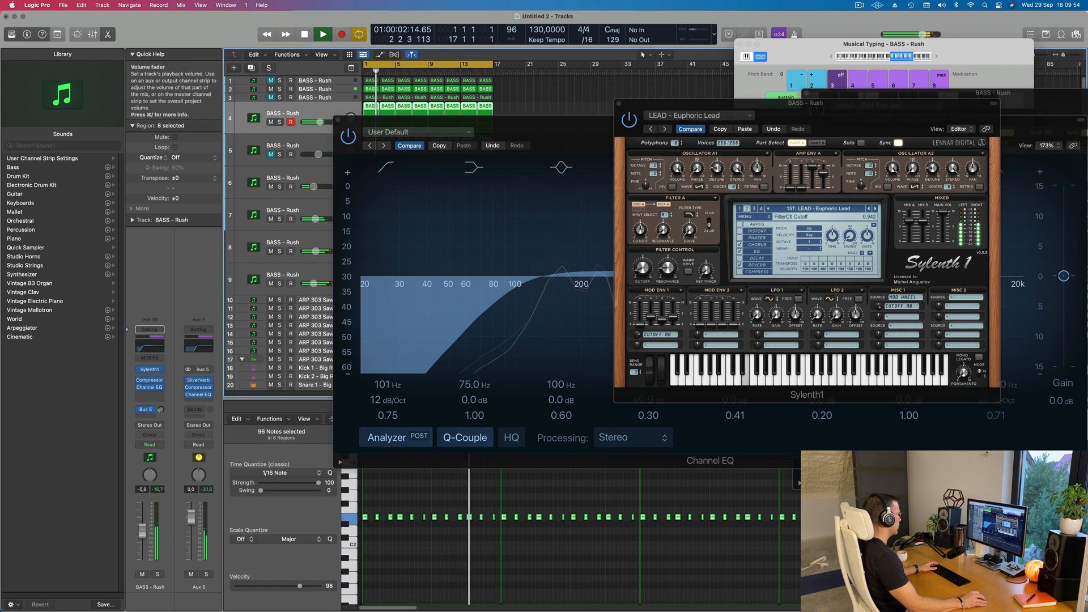
# - Close track 4's Sylenth1 and Channel EQ windows and deselect all regions
pyautogui.click(619, 103)
pyautogui.click(879, 4)
pyautogui.click(669, 79)
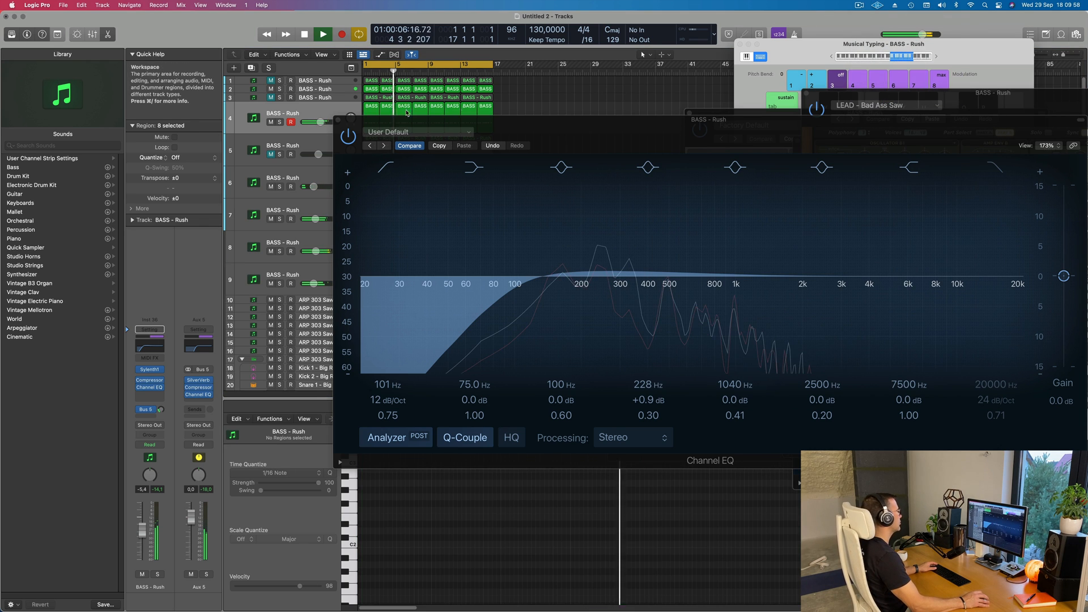
pyautogui.click(338, 119)
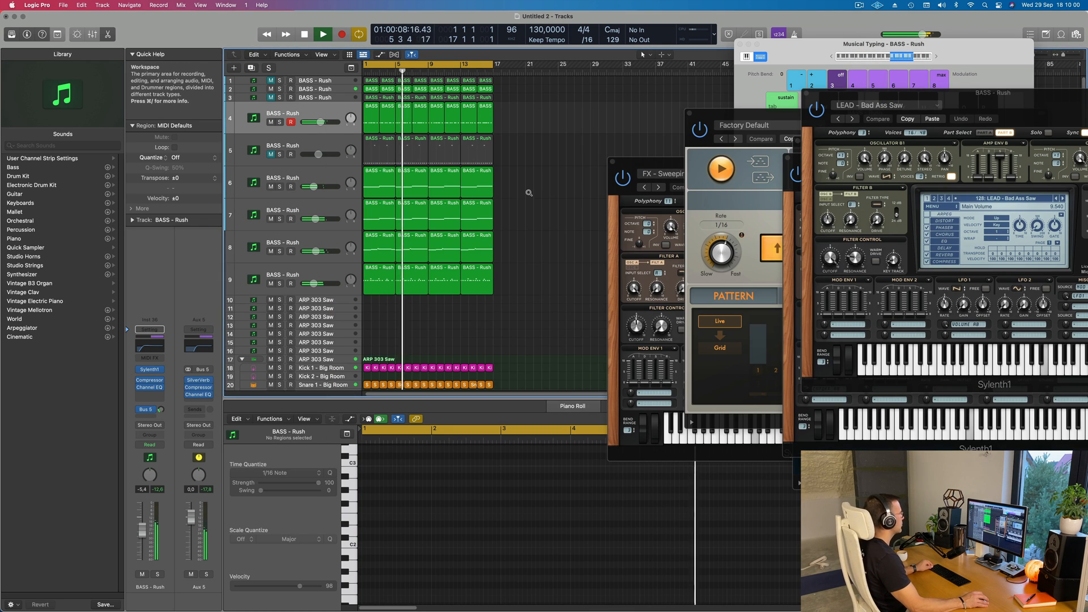
# - Stop playback and move the FX - Sweeping Dust Sylenth1 window and the Arpeggiator window off the arrangement
pyautogui.scroll(-3, 461, 290)
pyautogui.scroll(5, 468, 308)
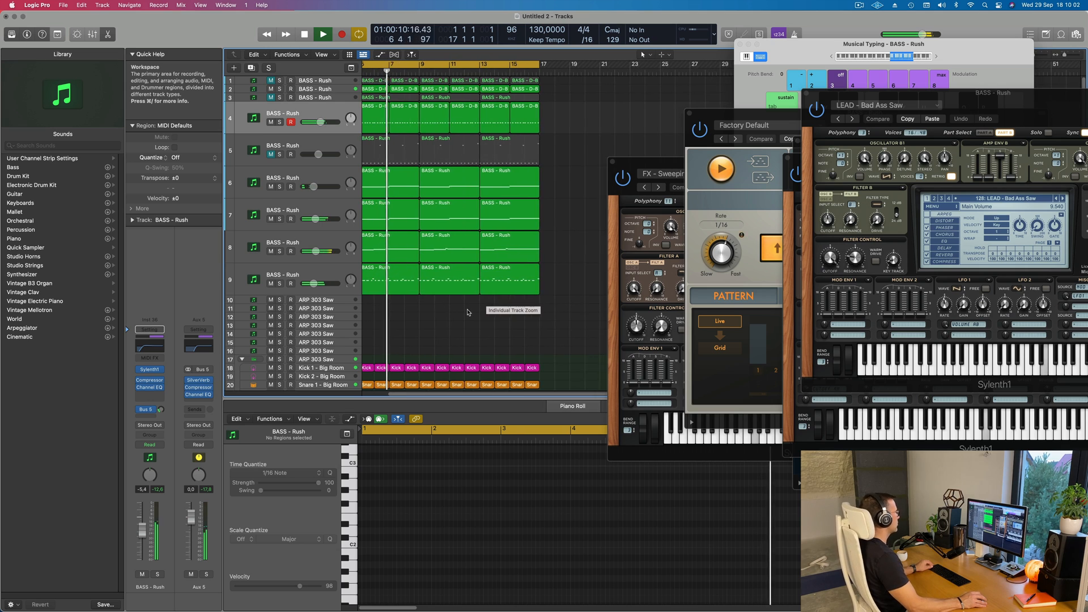
pyautogui.scroll(-2, 469, 310)
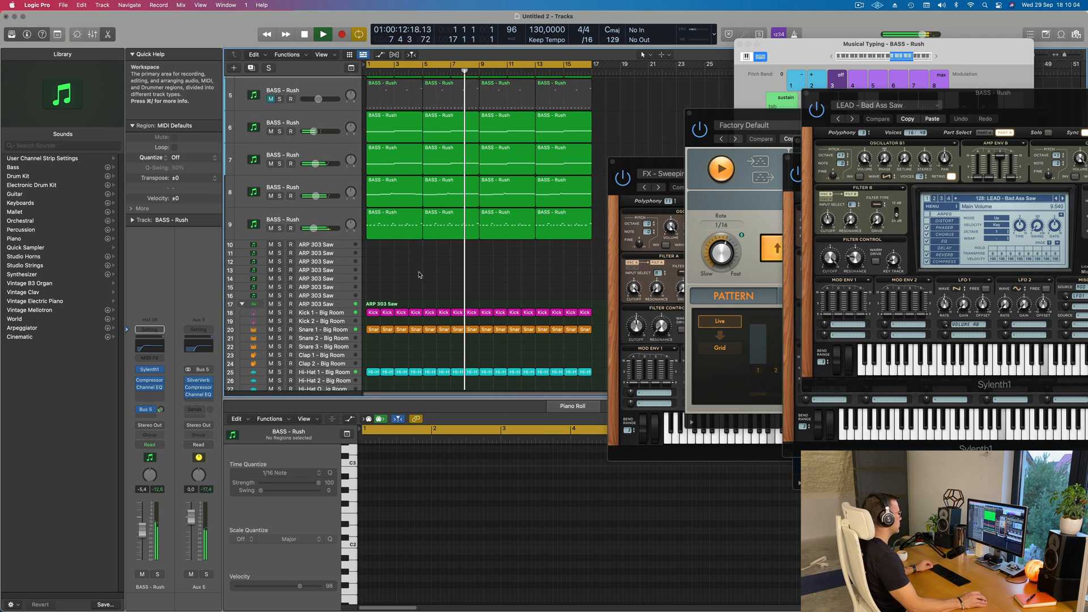
pyautogui.scroll(-1, 420, 273)
pyautogui.scroll(4, 420, 266)
pyautogui.press('space')
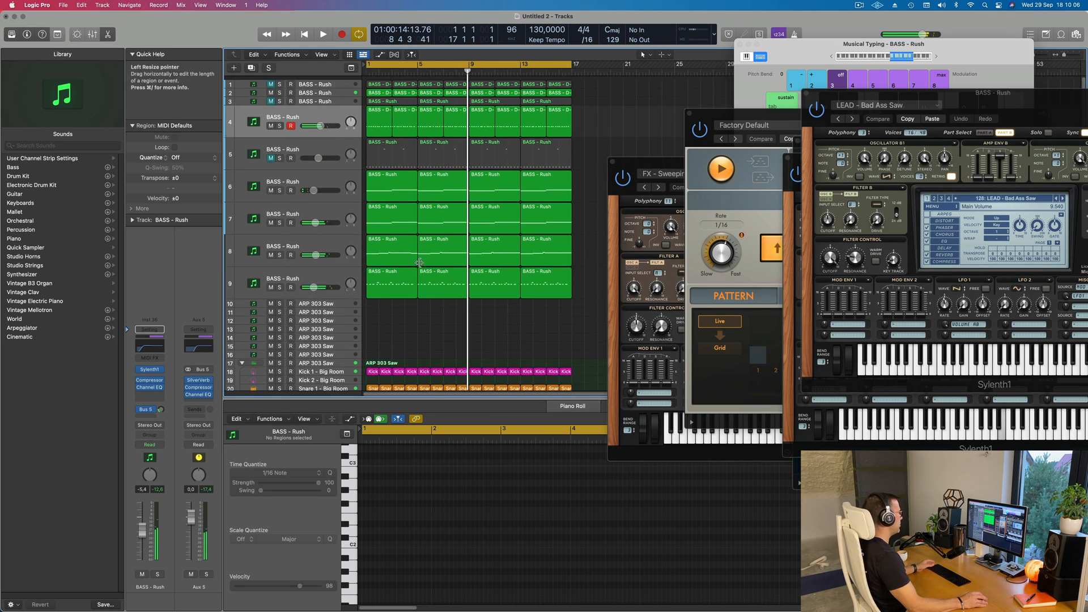
pyautogui.moveTo(624, 164); pyautogui.dragTo(869, 178)
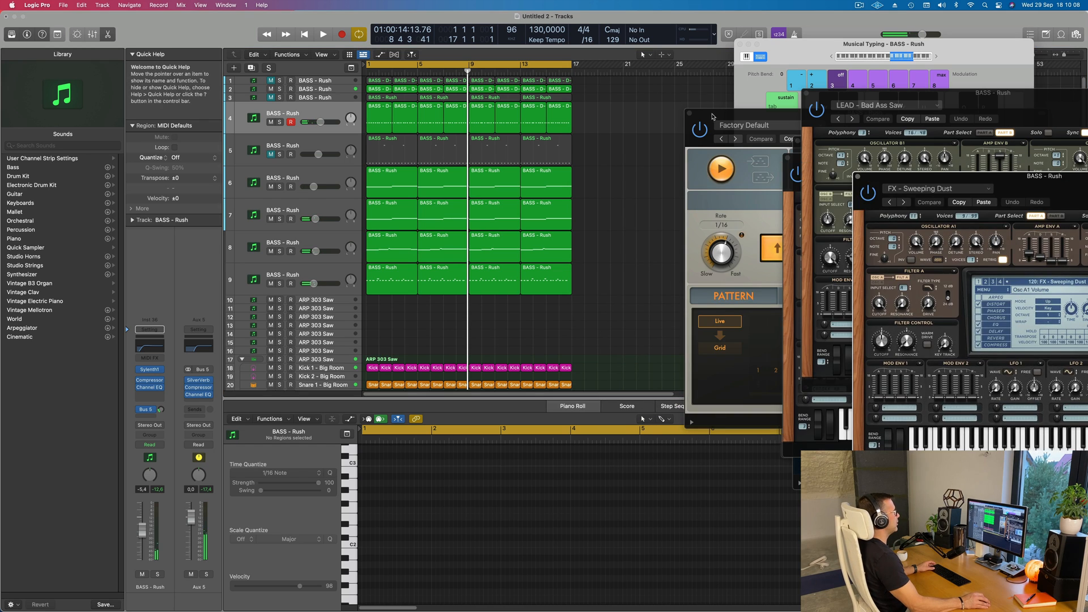
pyautogui.moveTo(713, 117); pyautogui.dragTo(852, 139)
pyautogui.click(624, 198)
# - Rename all regions in the arrangement after their tracks, and clear the selection
pyautogui.press('super+a')
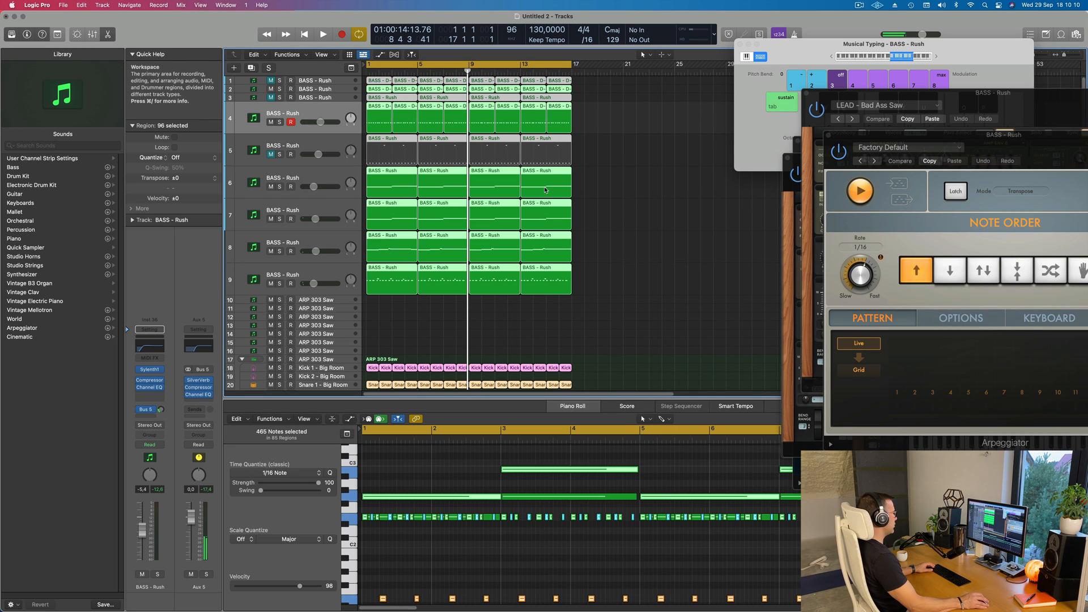
pyautogui.rightClick(537, 170)
pyautogui.click(558, 175)
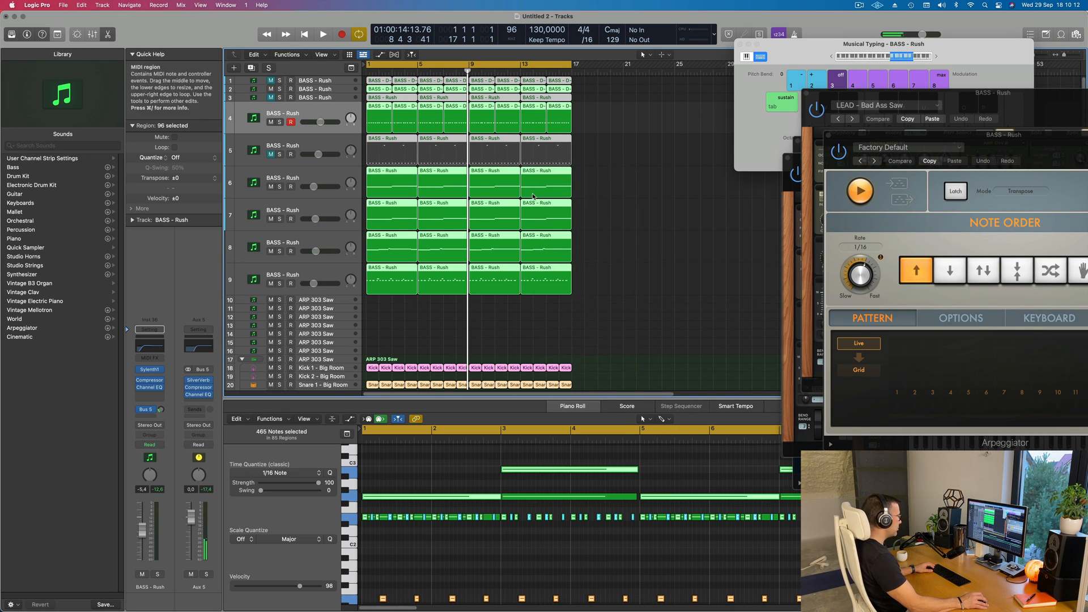
pyautogui.rightClick(536, 200)
pyautogui.click(573, 214)
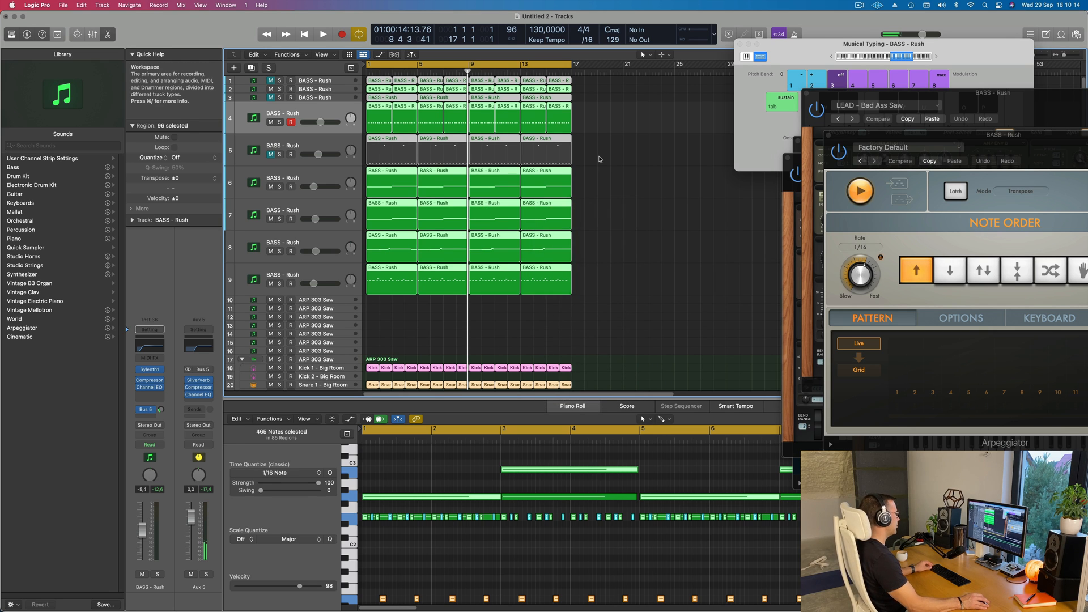
pyautogui.click(455, 198)
# - Select all regions of the 16-bar loop and repeat them three times, extending the arrangement to bar 65
pyautogui.press('space')
pyautogui.scroll(-5, 531, 292)
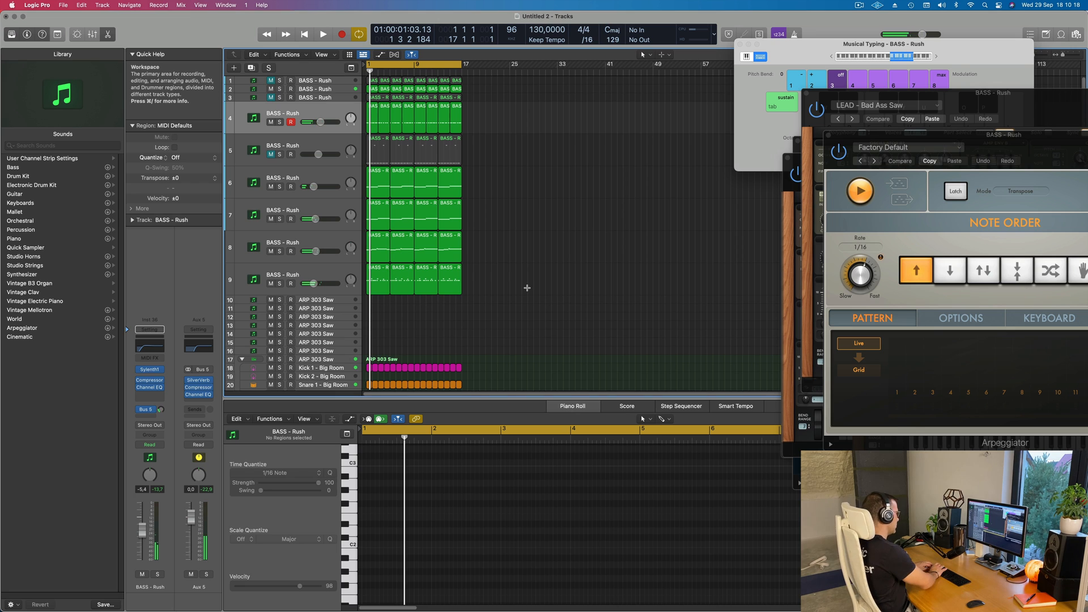
pyautogui.press('super+a')
pyautogui.press('super+r')
pyautogui.press('super+r')
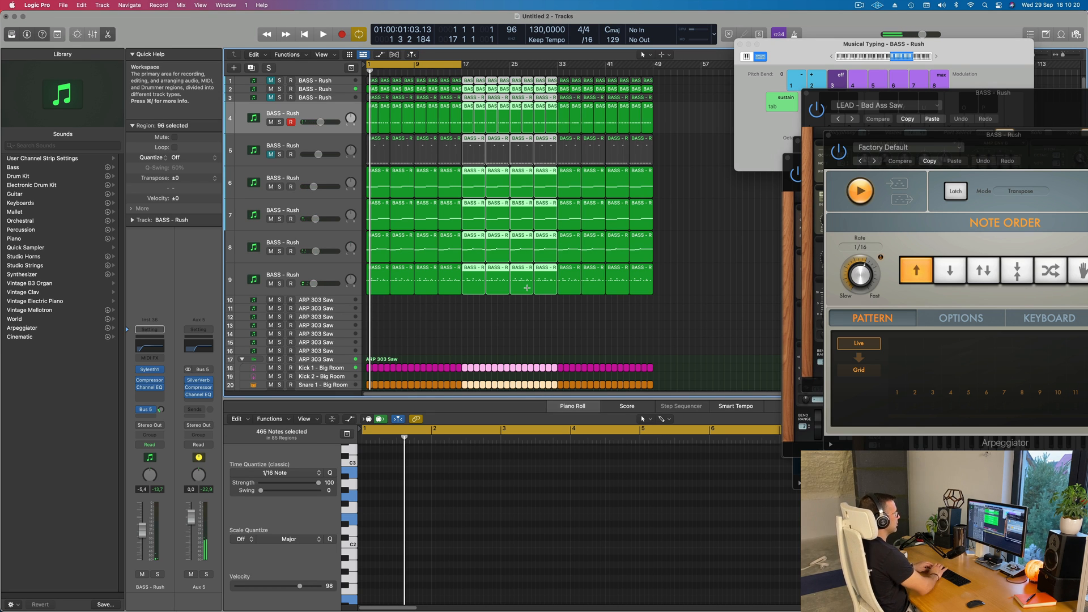
pyautogui.press('super+r')
pyautogui.scroll(-2, 537, 245)
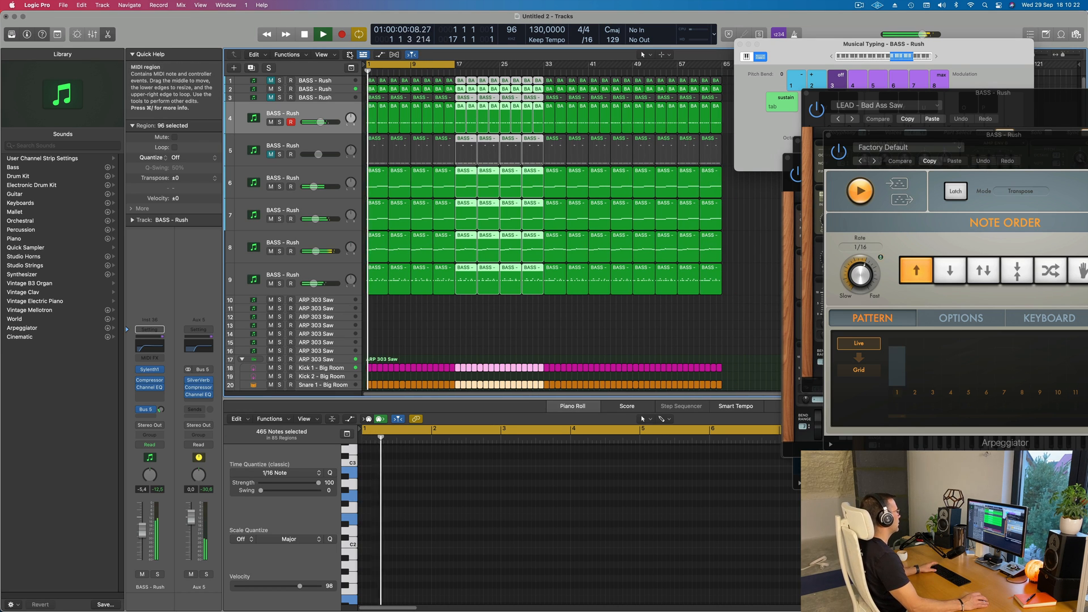
# - Show the marquee ruler and the secondary time ruler above the tracks
pyautogui.click(321, 54)
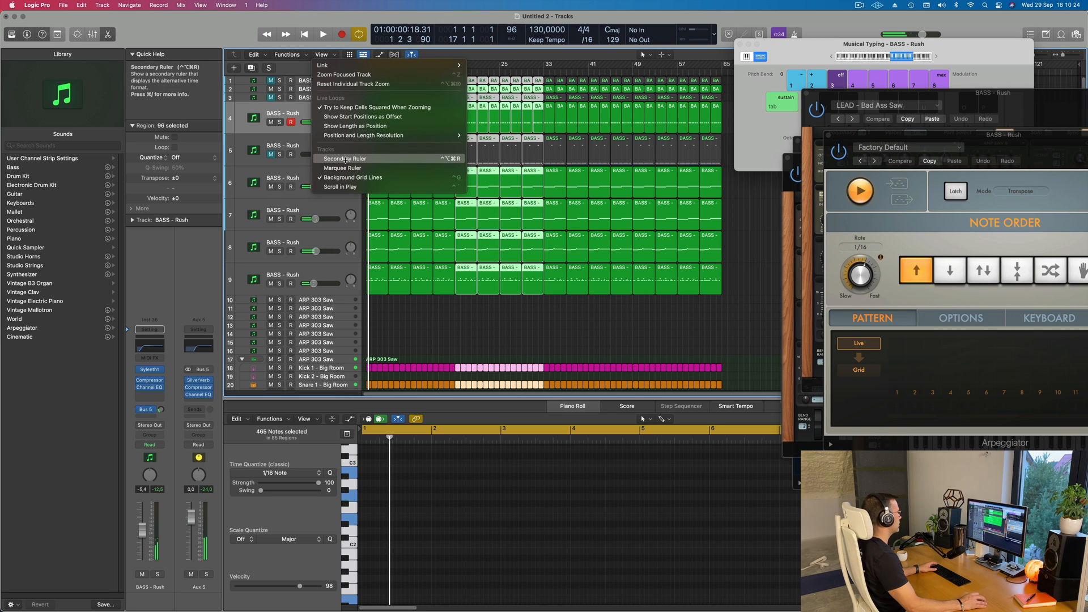
pyautogui.click(343, 159)
pyautogui.click(321, 54)
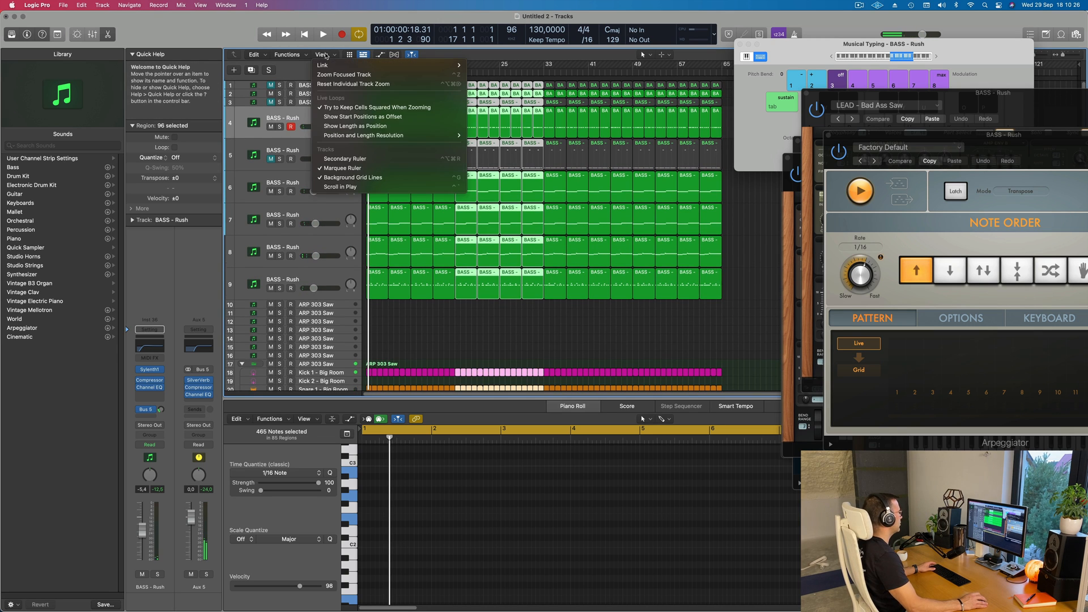
pyautogui.click(437, 159)
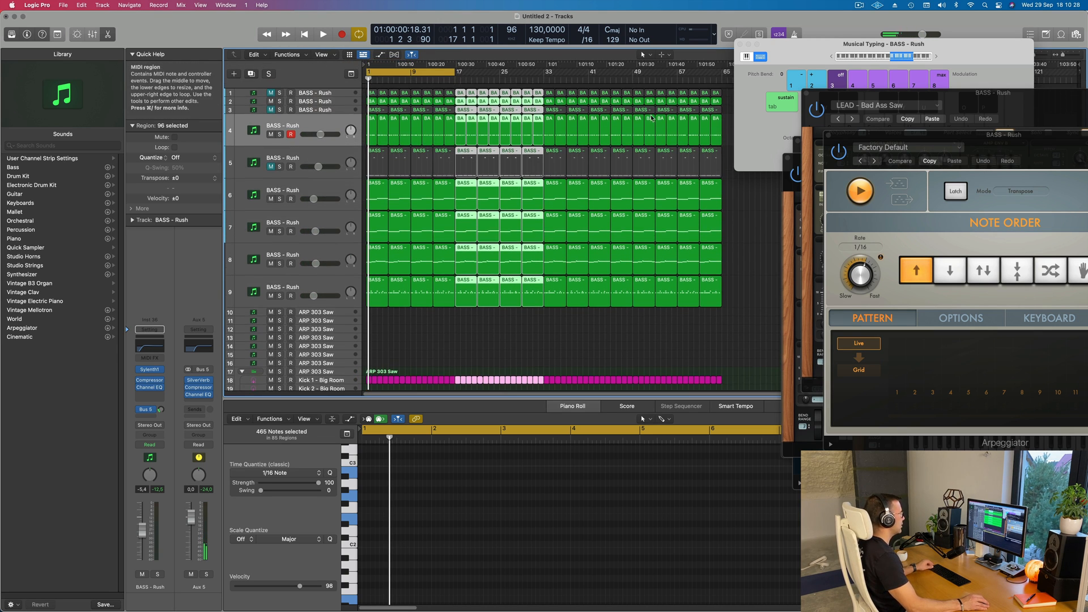
# - Play the extended arrangement, deselect all regions and close the Musical Typing keyboard
pyautogui.press('space')
pyautogui.scroll(-4, 412, 301)
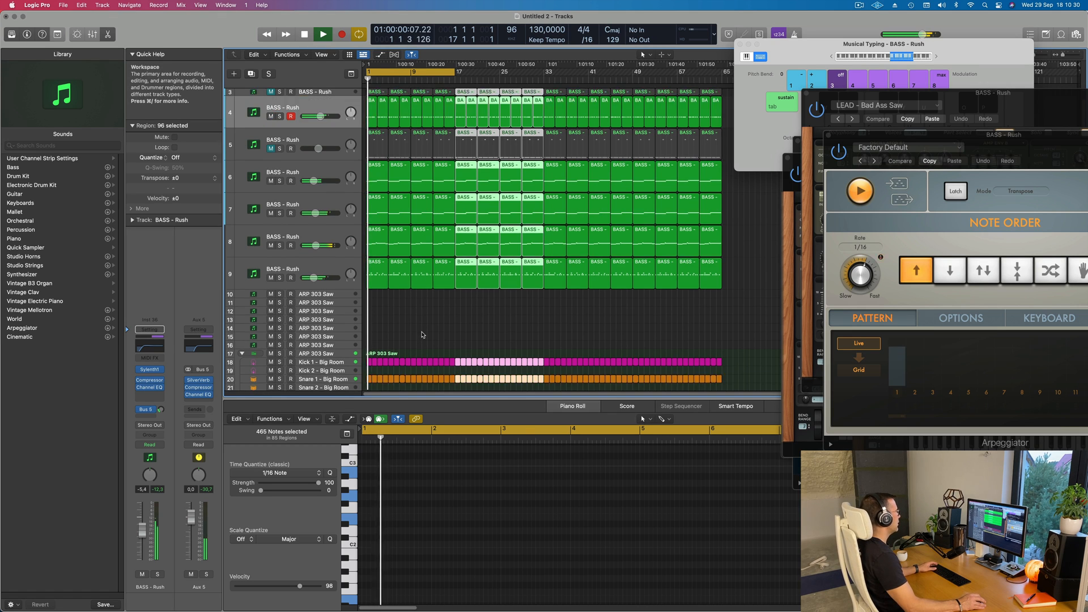
pyautogui.scroll(-1, 412, 302)
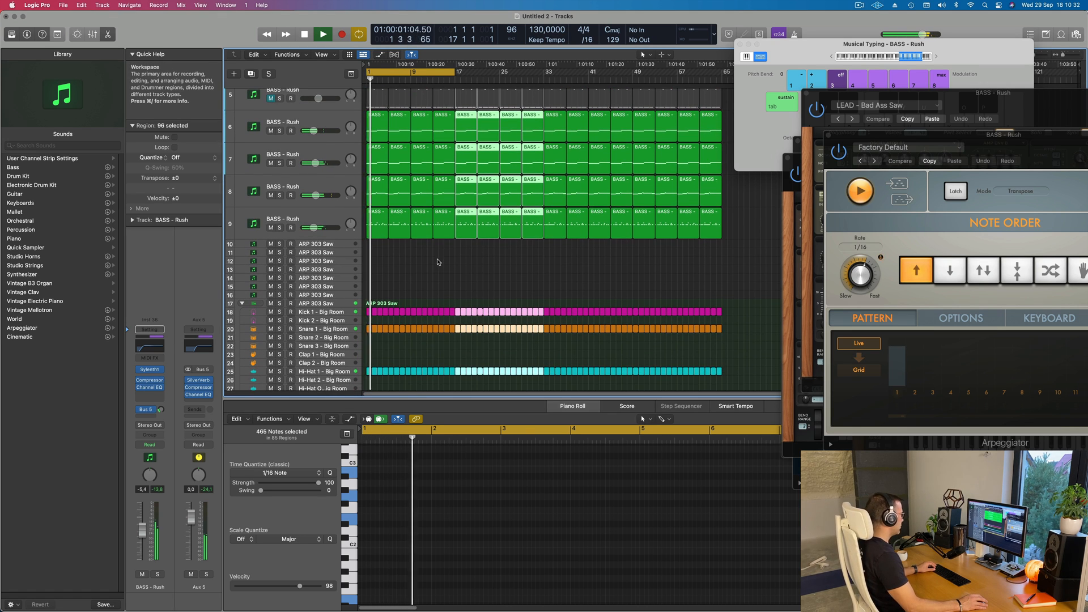
pyautogui.click(454, 272)
pyautogui.press('super+k')
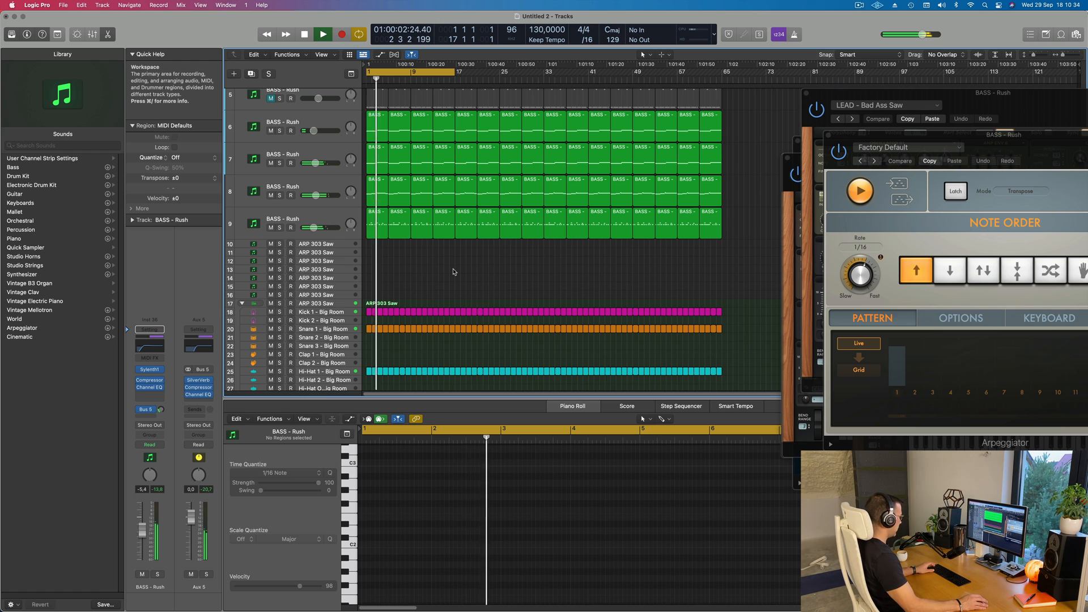
# - Open the Mixer and unmute the channel of track 5
pyautogui.press('x')
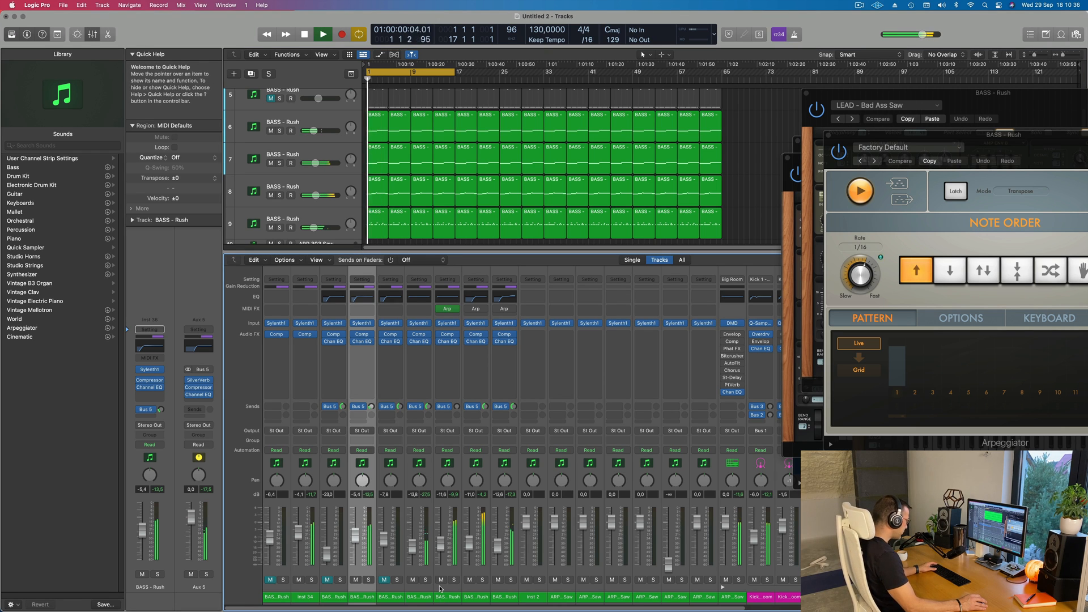
pyautogui.click(348, 580)
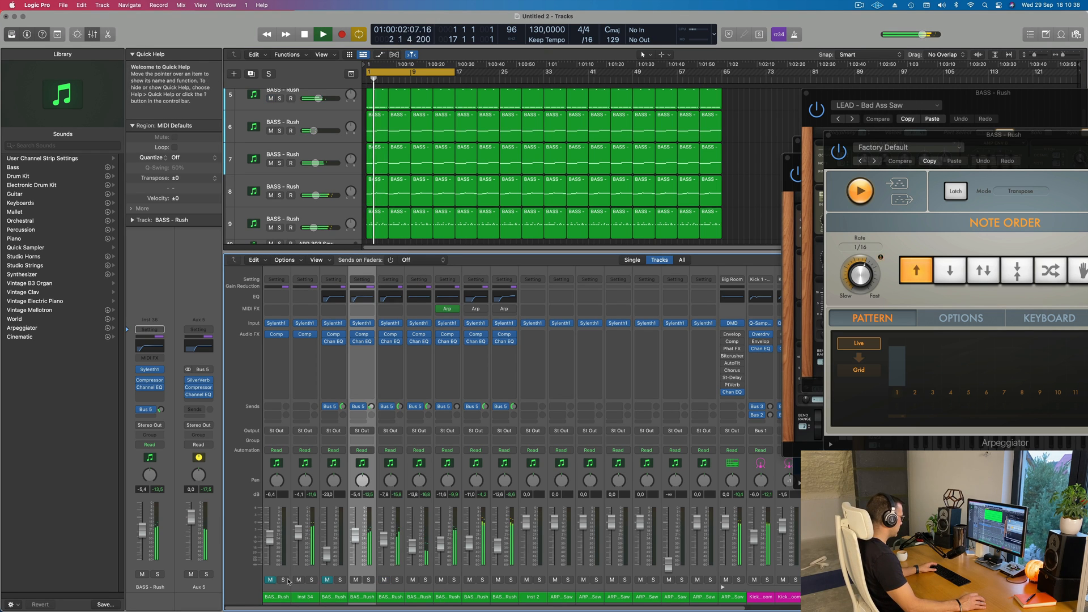
# - Lower the faders of all nine Sylenth1 bass and synth channels in the Mixer to −∞
pyautogui.moveTo(273, 551); pyautogui.dragTo(279, 606)
pyautogui.moveTo(504, 599); pyautogui.dragTo(284, 604)
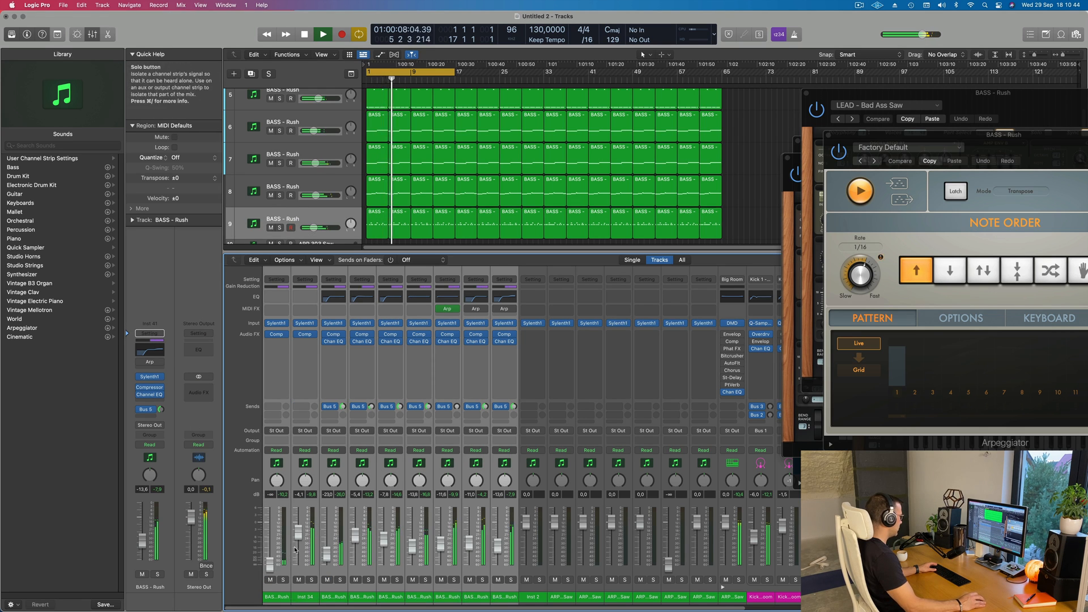
pyautogui.moveTo(294, 553); pyautogui.dragTo(297, 595)
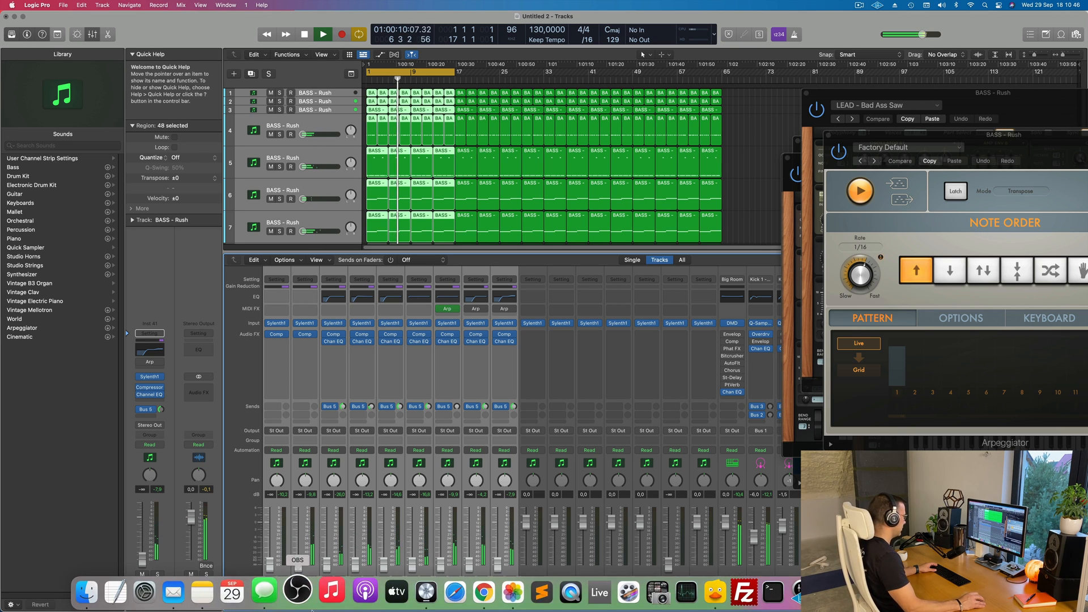
# - Deselect the arrangement's regions and close the Mixer
pyautogui.click(754, 166)
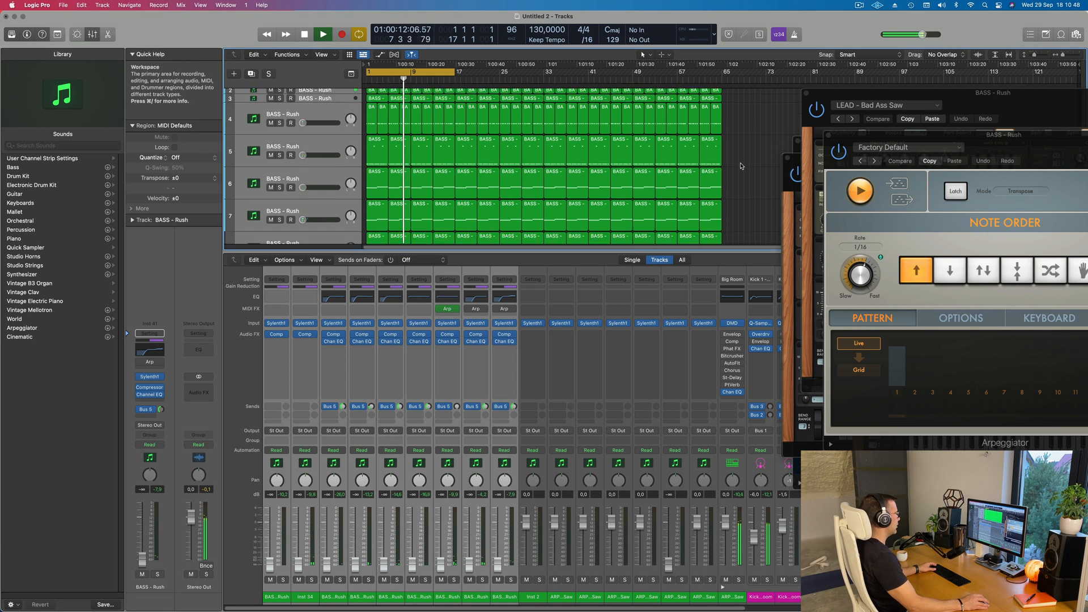
pyautogui.scroll(-3, 739, 165)
pyautogui.scroll(2, 738, 166)
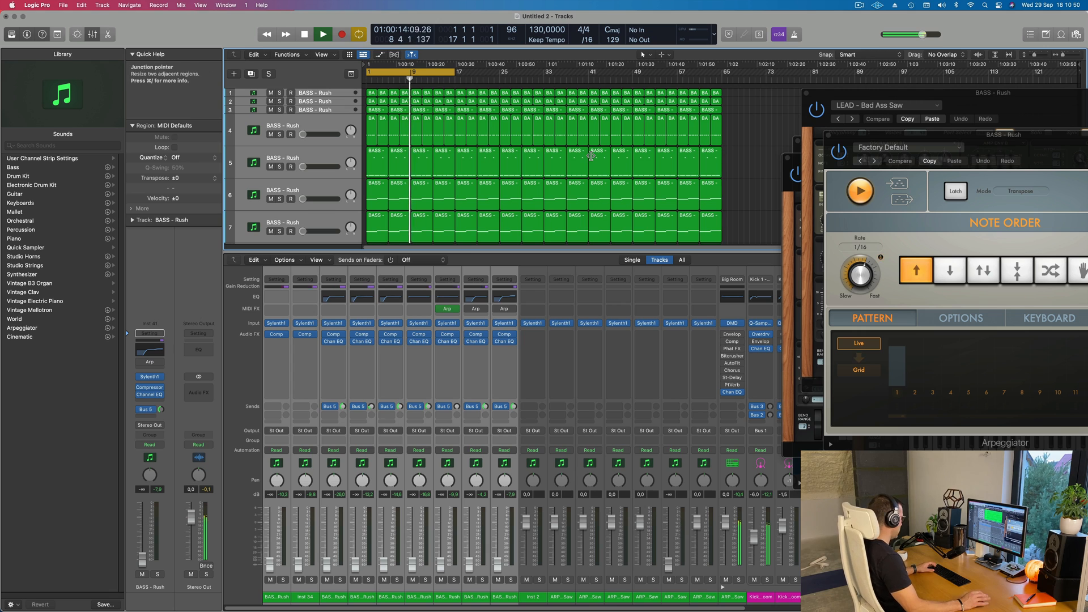
pyautogui.press('x')
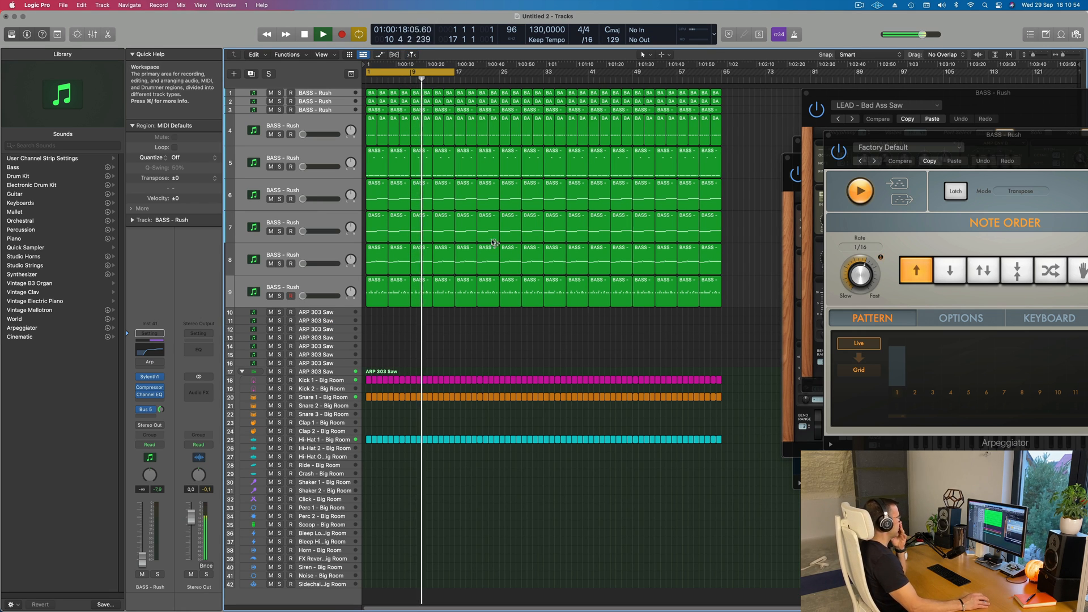
# - Bring track 7 back into the mix by raising its volume to −12.2 dB
pyautogui.click(315, 222)
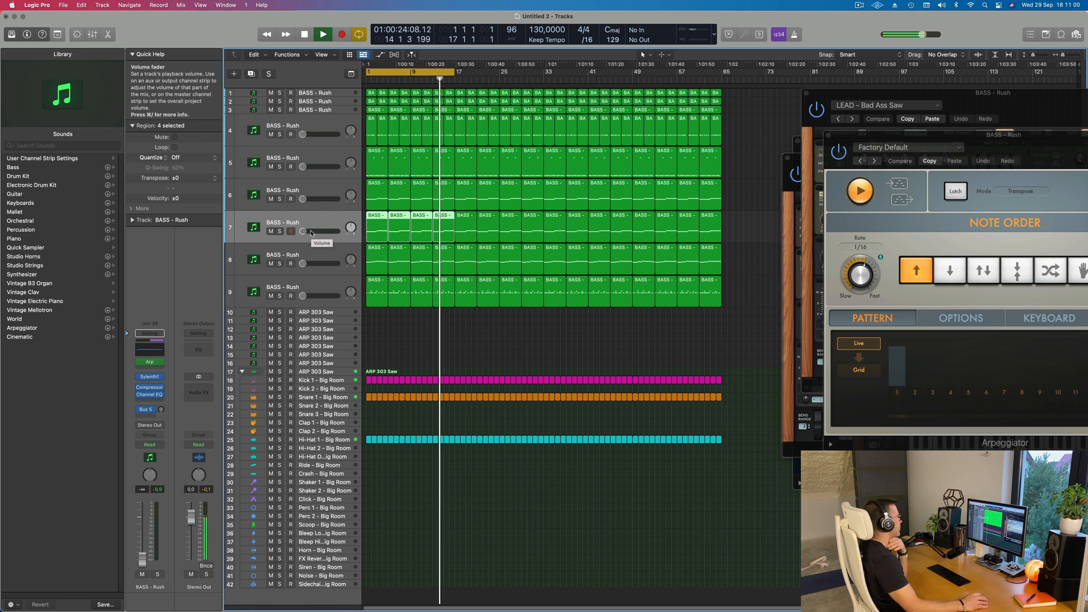
pyautogui.moveTo(302, 232); pyautogui.dragTo(303, 232)
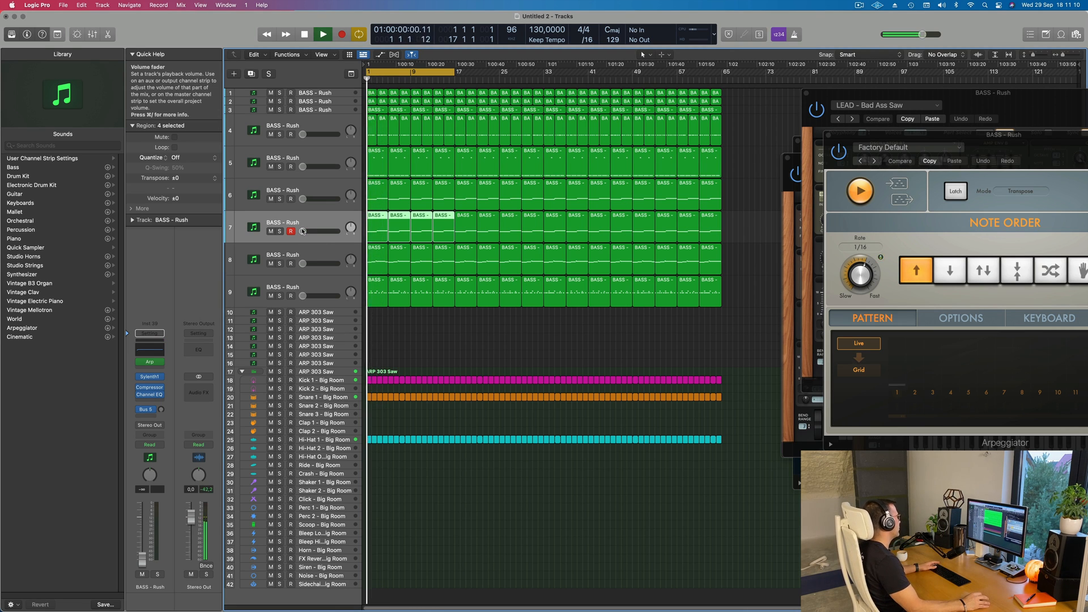
pyautogui.moveTo(304, 231); pyautogui.dragTo(312, 231)
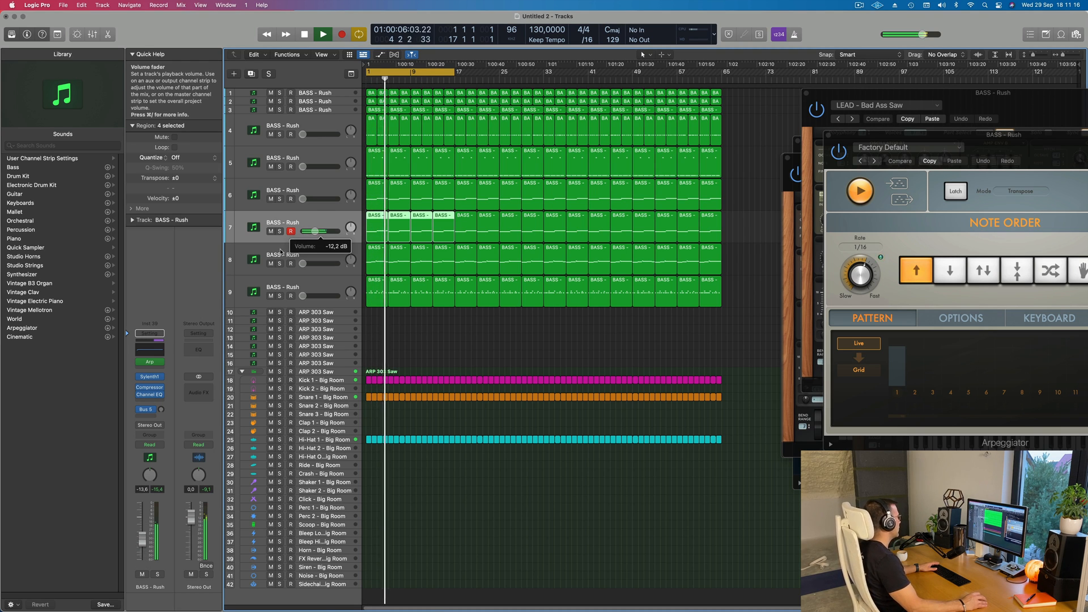
# - Boost track 7's low shelf in its Channel EQ by 1.6 dB at 84 Hz, close the EQ and restart playback
pyautogui.click(147, 350)
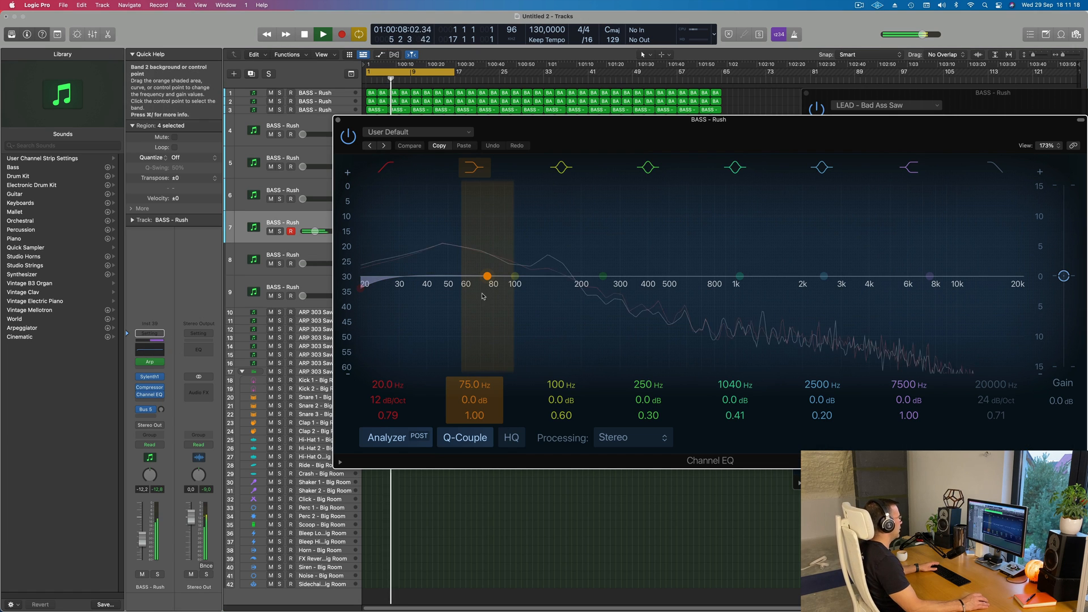
pyautogui.moveTo(491, 264); pyautogui.dragTo(495, 262)
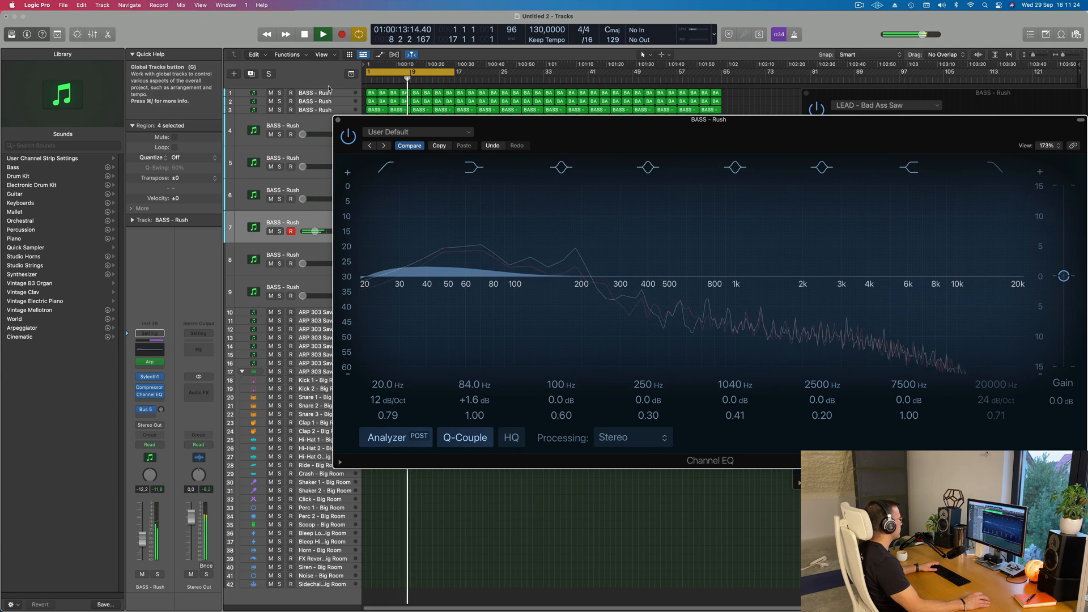
pyautogui.click(338, 119)
pyautogui.press('Return')
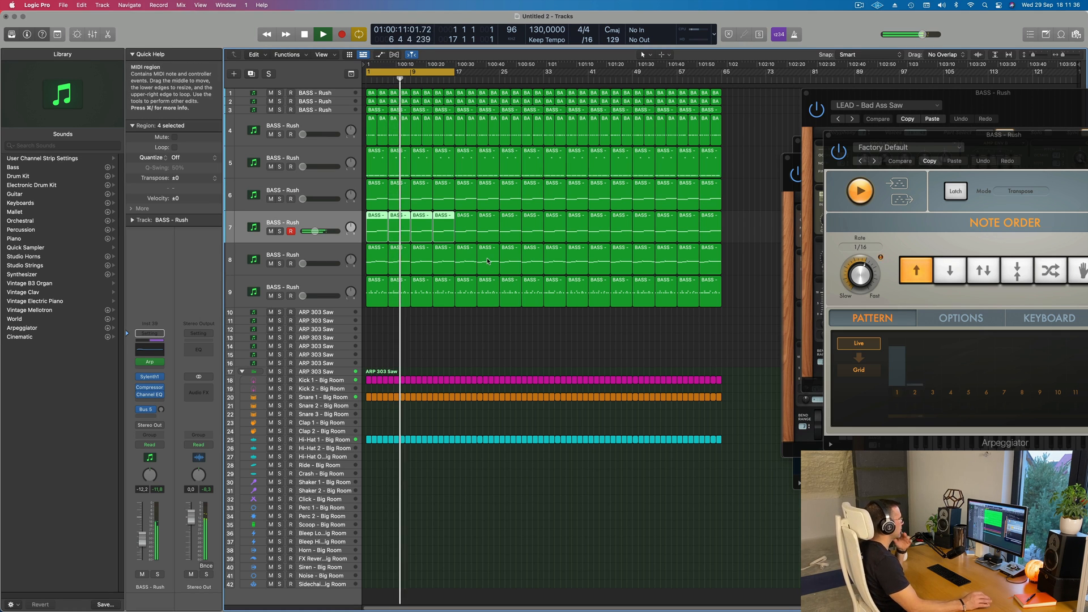
# - Try bringing track 6 into the mix with its volume fader while the loop plays
pyautogui.click(467, 340)
pyautogui.click(320, 283)
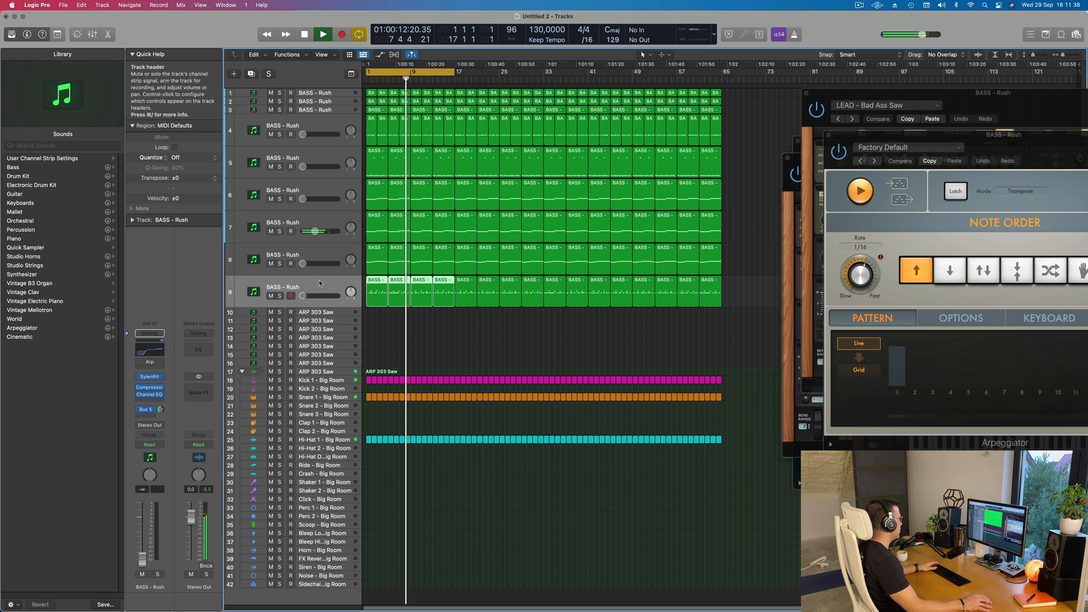
pyautogui.click(331, 247)
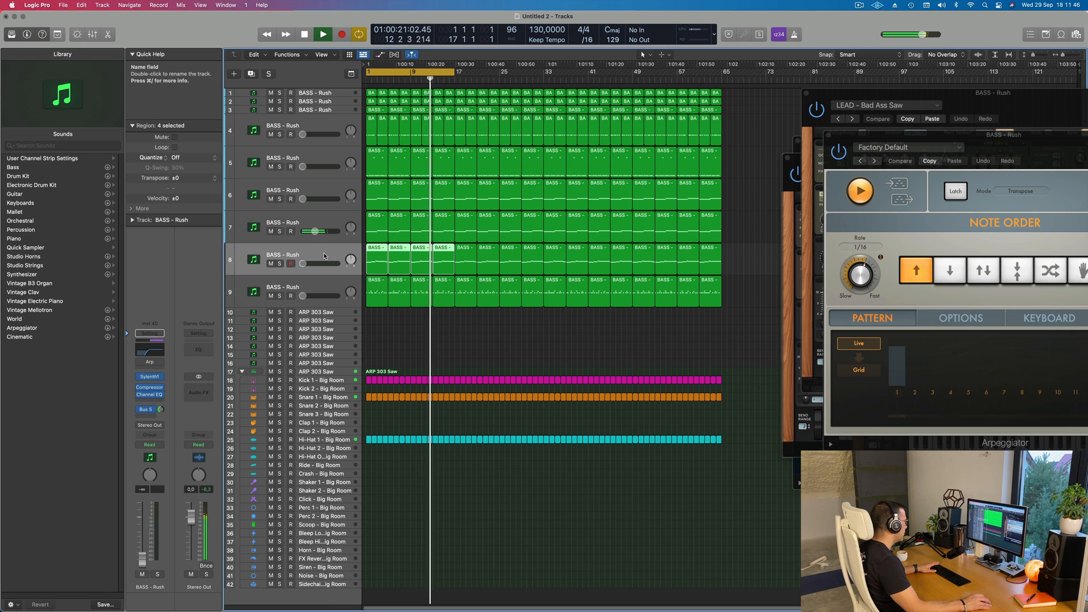
pyautogui.click(300, 196)
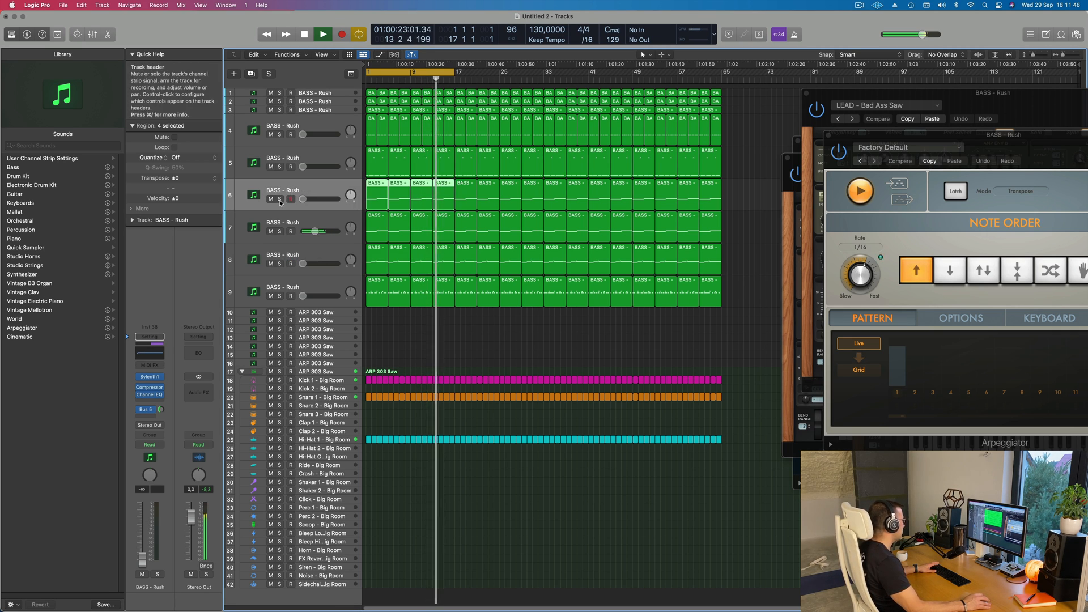
pyautogui.moveTo(303, 199)
pyautogui.mouseDown()
pyautogui.moveTo(314, 199)
pyautogui.moveTo(304, 199)
pyautogui.mouseUp()
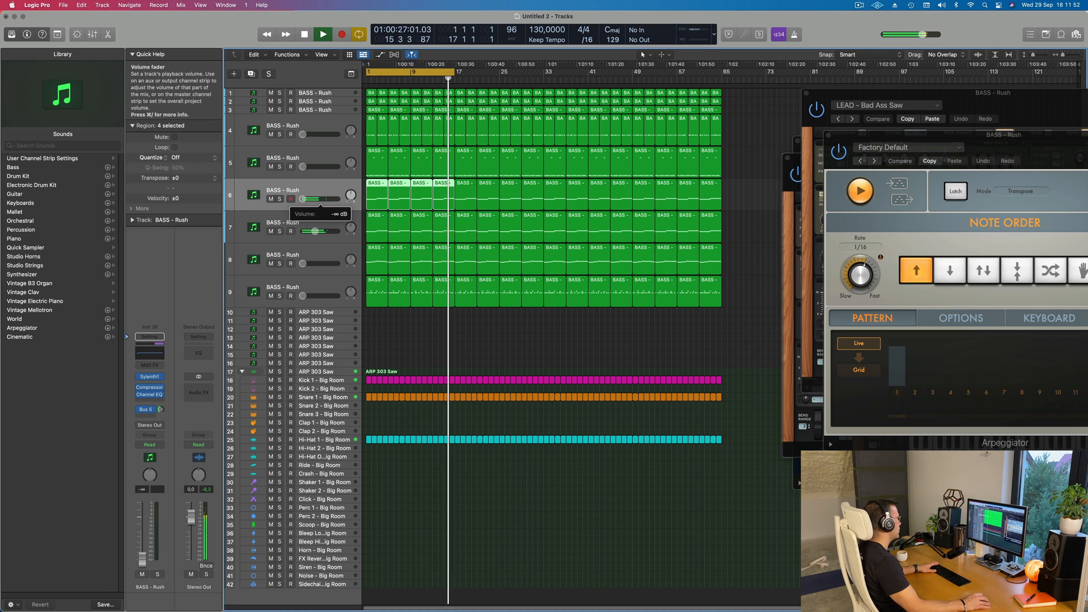
# - Bring track 8 into the mix by raising its volume to −16.0 dB, replaying the loop to judge its level
pyautogui.click(325, 253)
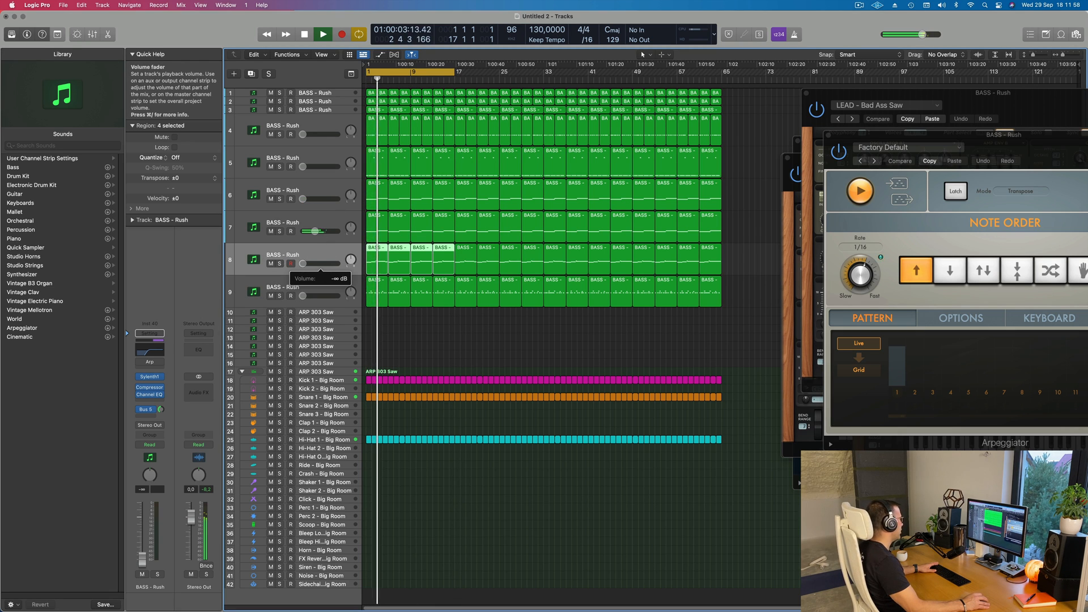
pyautogui.moveTo(303, 263); pyautogui.dragTo(309, 264)
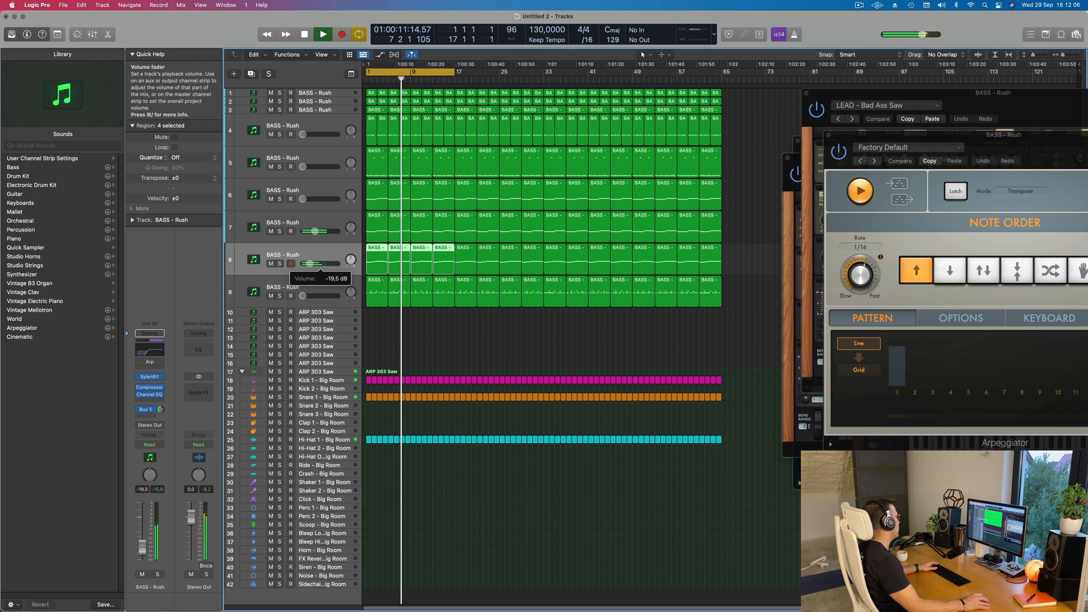
pyautogui.press('Return')
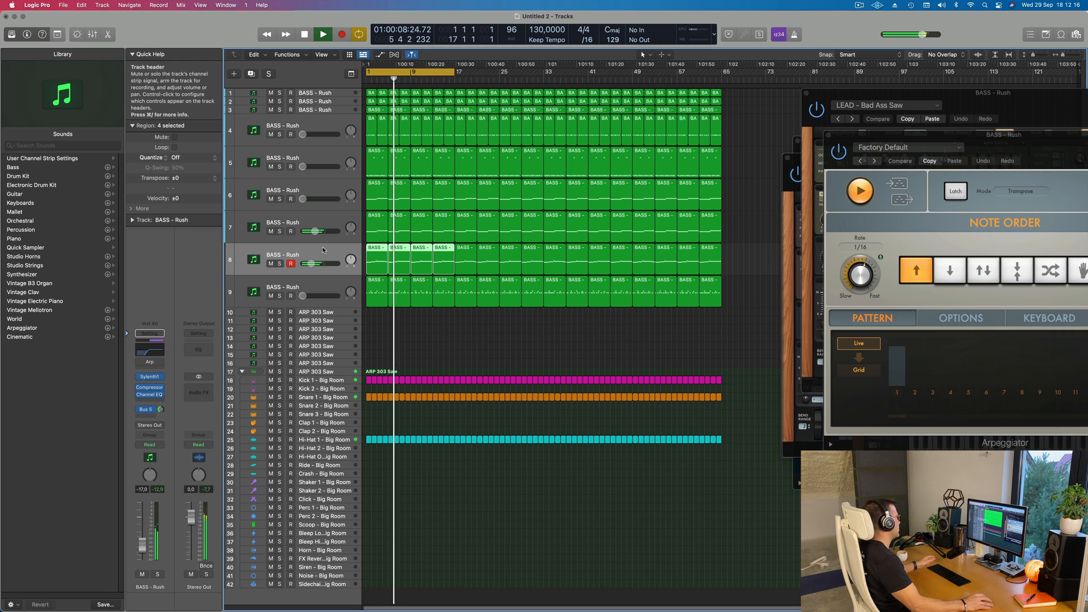
pyautogui.press('space')
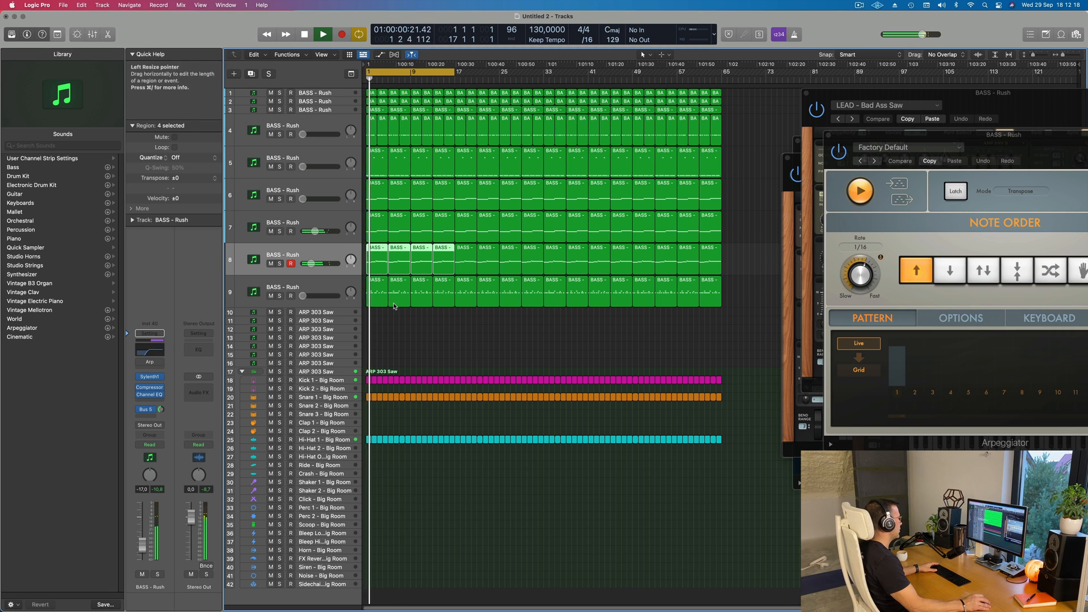
pyautogui.click(397, 303)
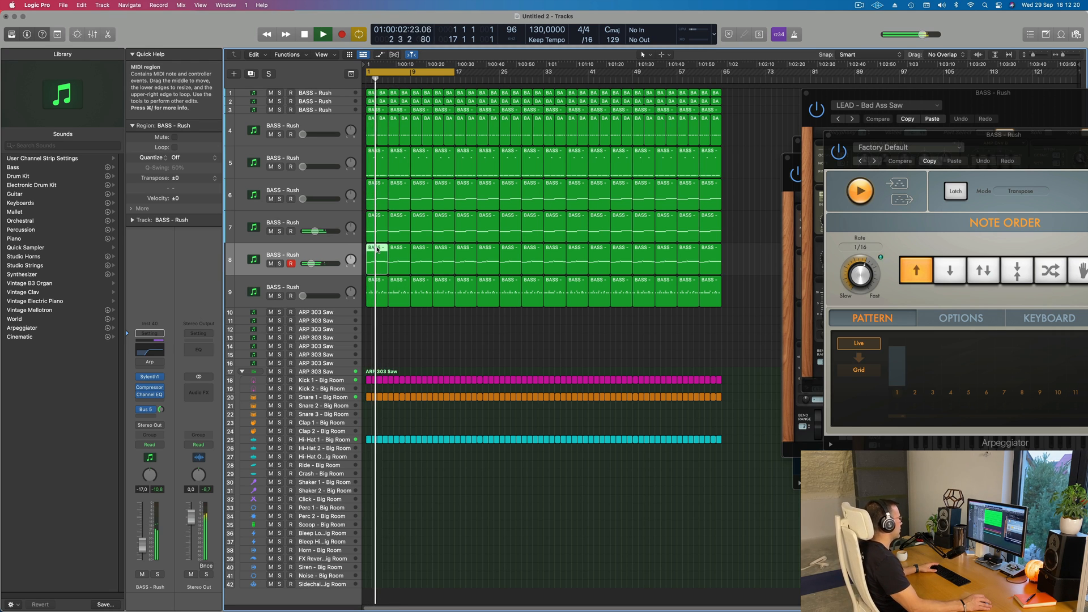
pyautogui.press('space')
pyautogui.press('space')
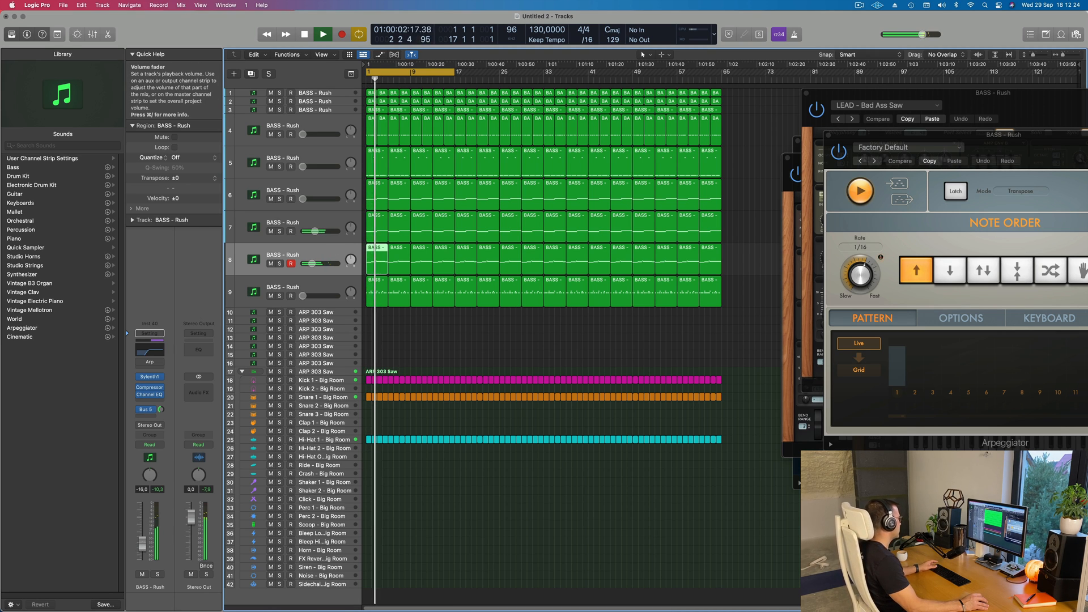
pyautogui.press('space')
pyautogui.press('space')
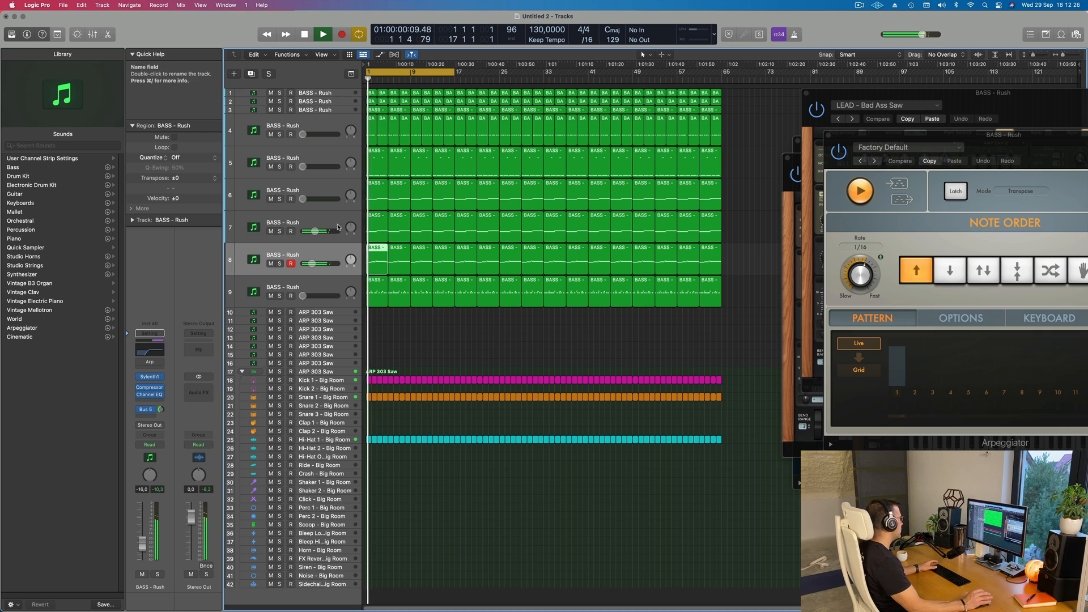
# - Adjust the filter cutoff of track 7's BASS - Wippenberg sound in Sylenth1 during playback and close the instrument
pyautogui.click(317, 222)
pyautogui.press('space')
pyautogui.press('space')
pyautogui.press('space')
pyautogui.press('space')
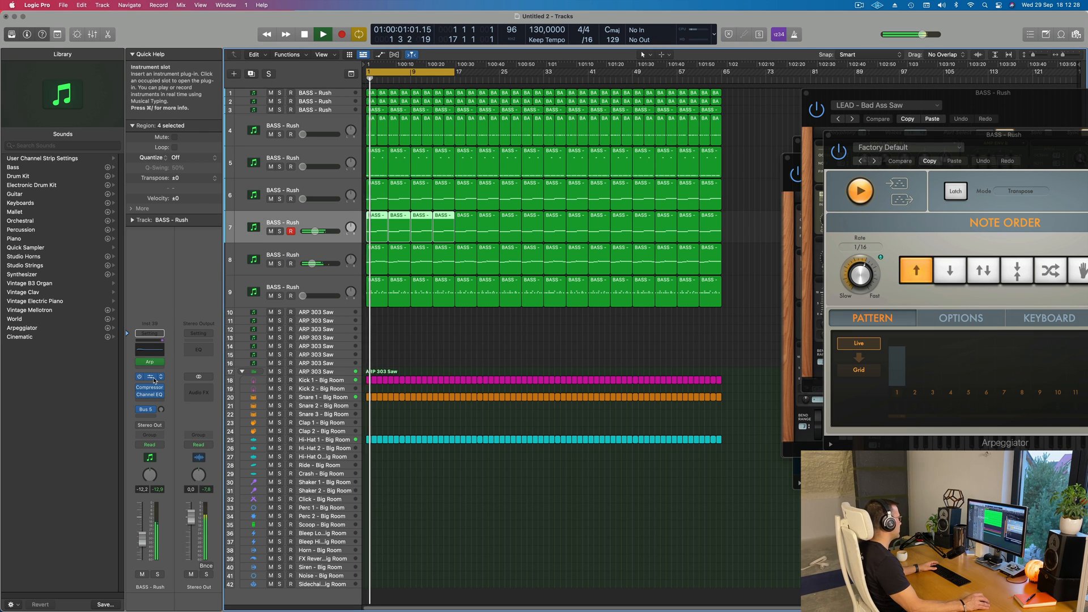
pyautogui.click(154, 378)
pyautogui.press('space')
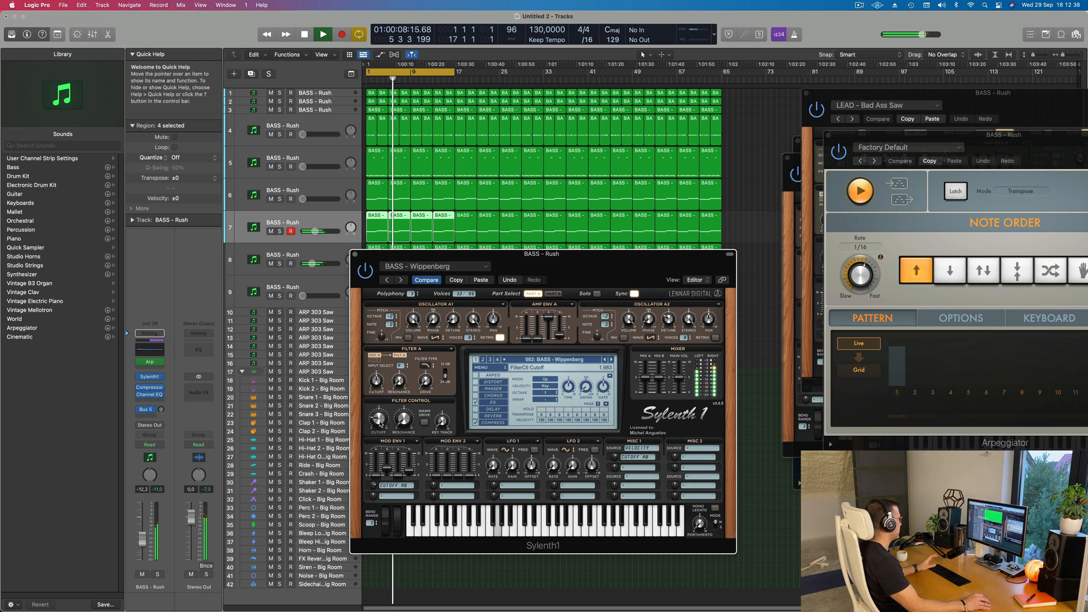
pyautogui.moveTo(475, 255); pyautogui.dragTo(453, 262)
pyautogui.press('space')
pyautogui.press('space')
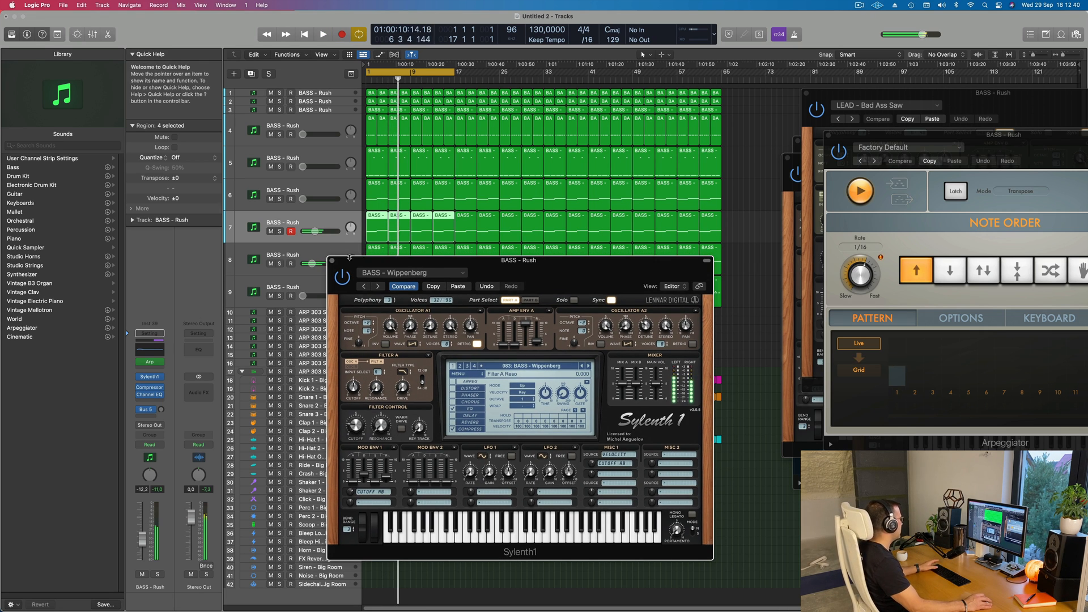
pyautogui.click(333, 260)
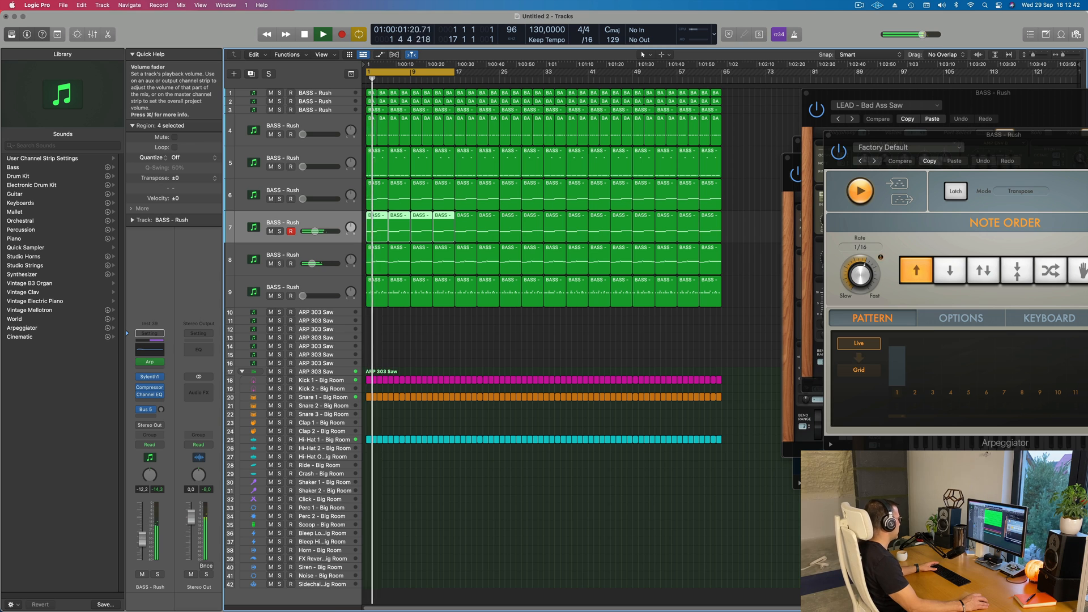
# - Listen to track 7 and track 8 one at a time in solo, releasing each solo again
pyautogui.click(159, 574)
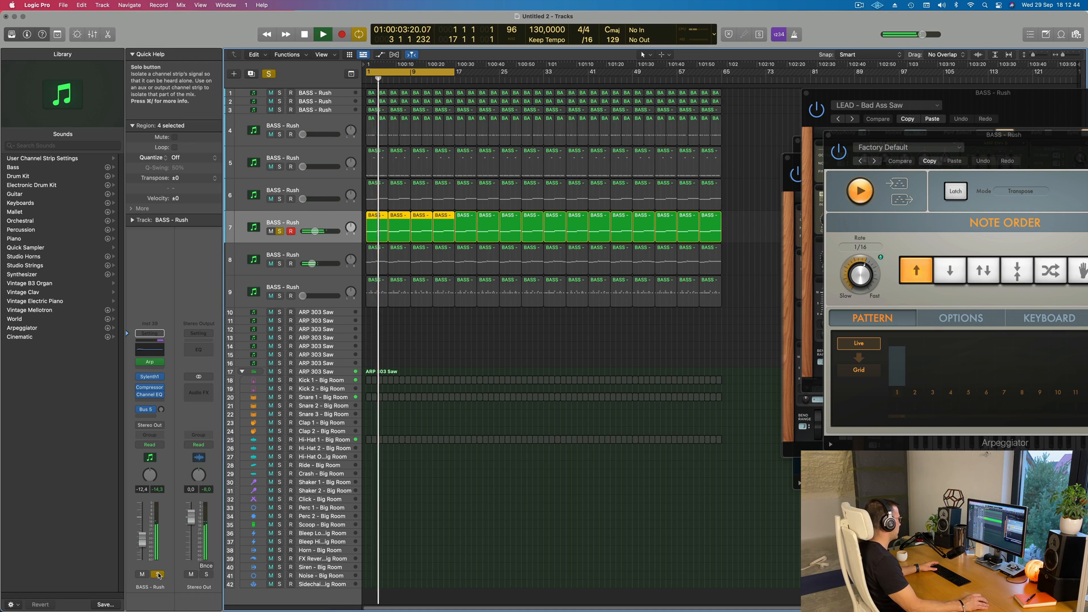
pyautogui.click(158, 574)
pyautogui.click(279, 264)
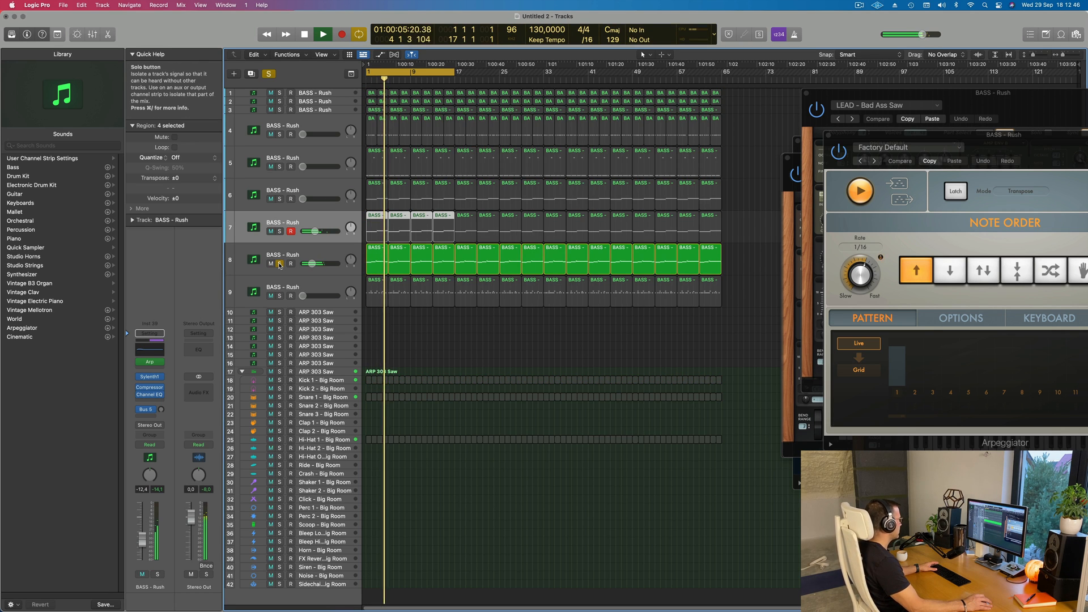
pyautogui.click(280, 263)
# - Set the low-cut band in track 8's Channel EQ to 310 Hz, 24 dB/Oct and Q 0.57, and close the EQ
pyautogui.click(324, 253)
pyautogui.click(150, 353)
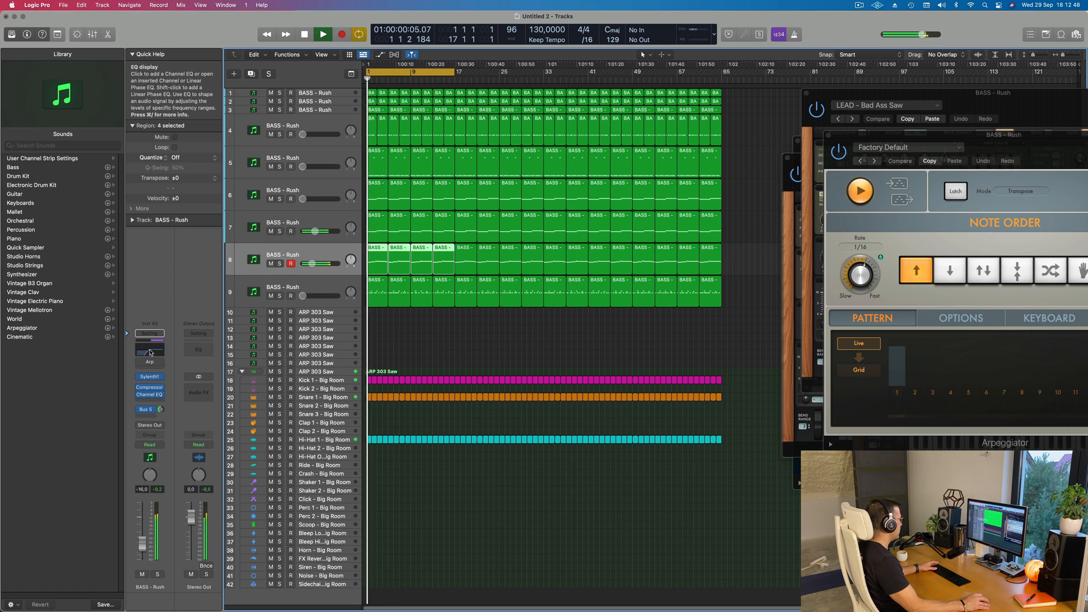
pyautogui.click(150, 353)
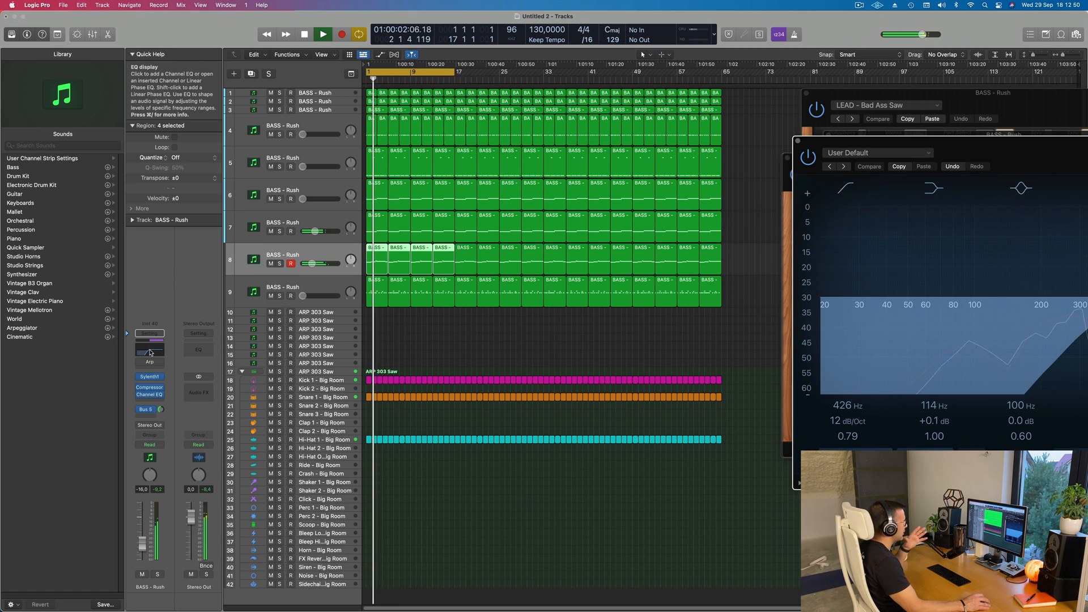
pyautogui.moveTo(963, 149); pyautogui.dragTo(690, 116)
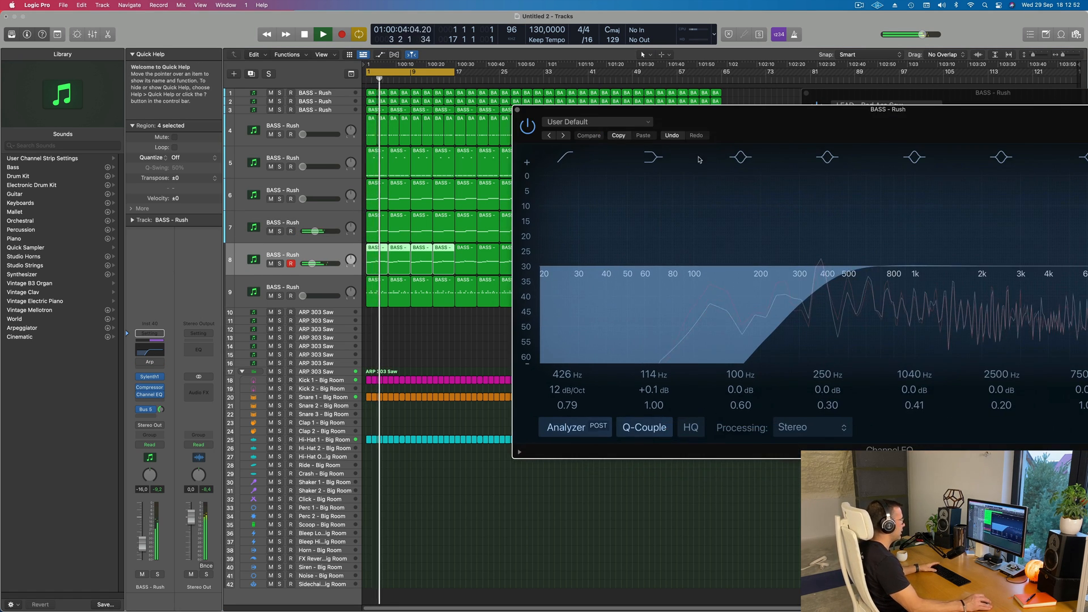
pyautogui.moveTo(831, 110); pyautogui.dragTo(740, 124)
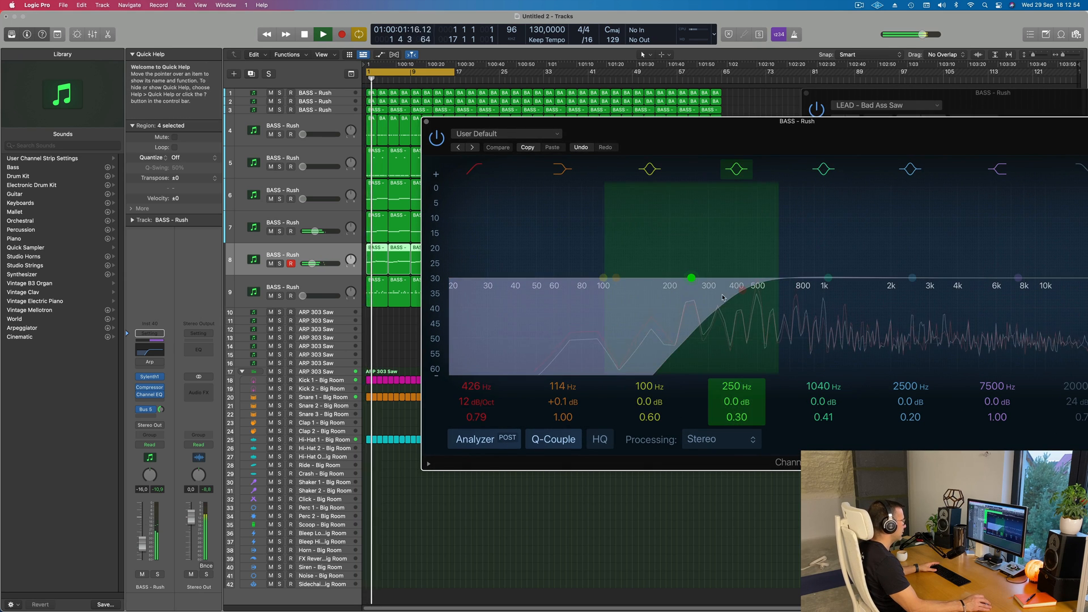
pyautogui.moveTo(697, 289); pyautogui.dragTo(762, 286)
pyautogui.moveTo(476, 403); pyautogui.dragTo(476, 393)
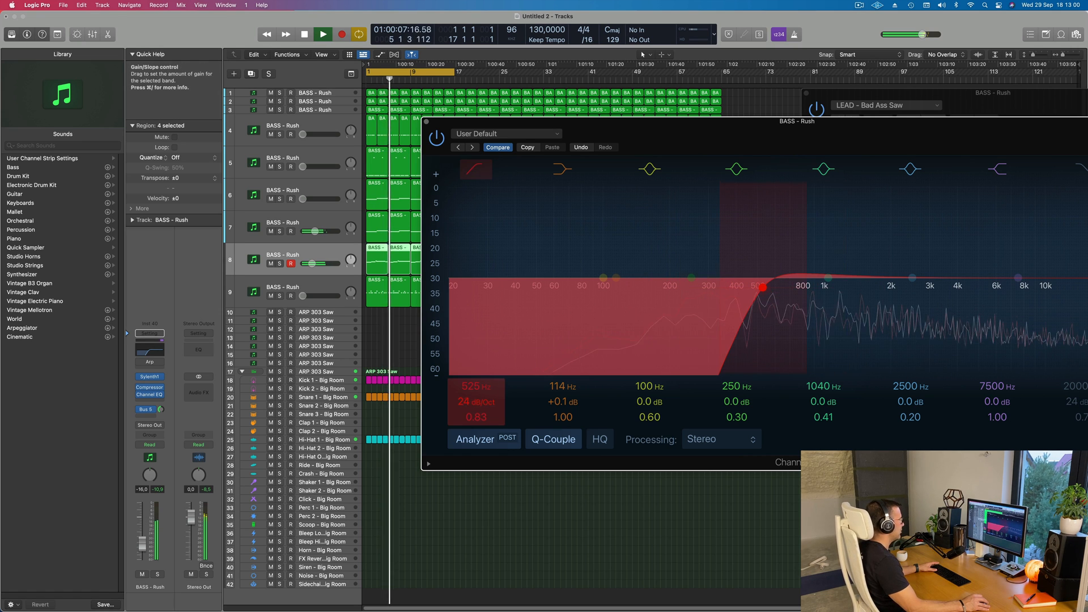
pyautogui.moveTo(752, 296); pyautogui.dragTo(711, 301)
pyautogui.moveTo(729, 145); pyautogui.dragTo(675, 157)
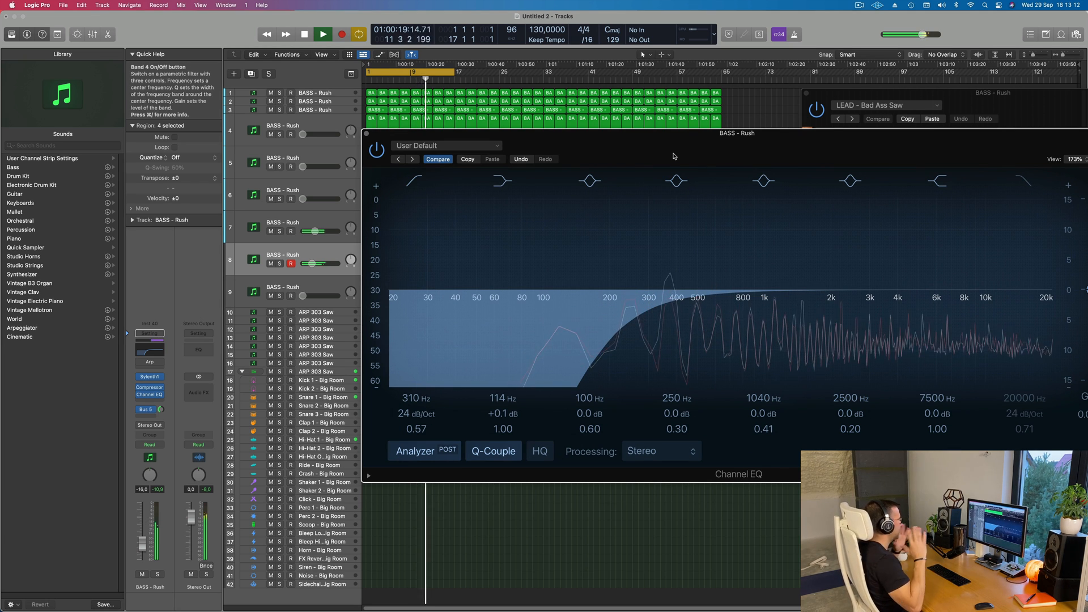
pyautogui.click(367, 135)
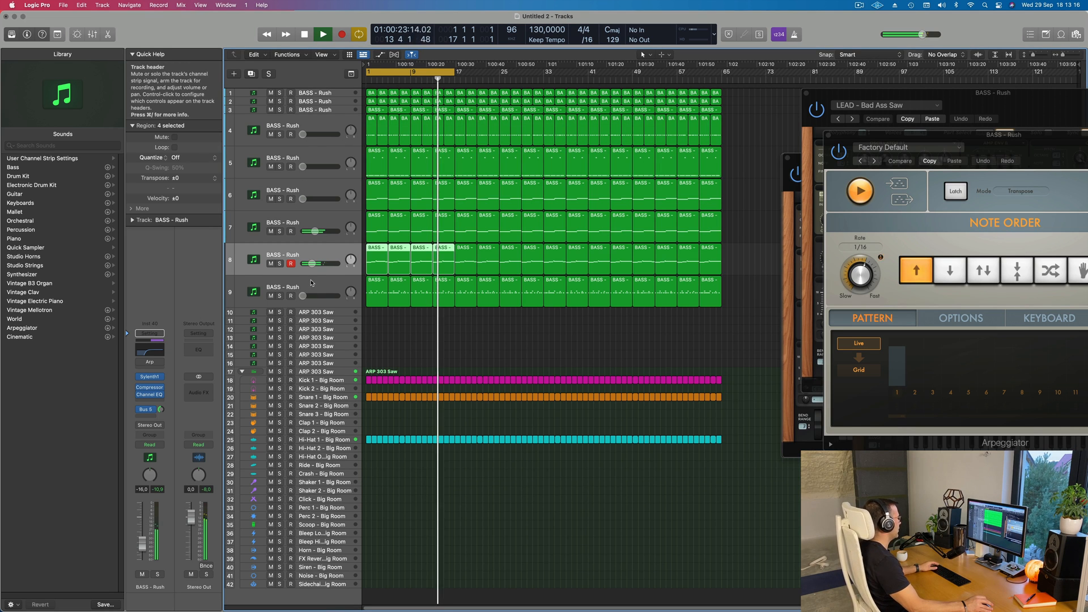
# - Bring track 6 into the mix at a volume of −14.6 dB and adjust its Bus 5 send during playback
pyautogui.click(315, 284)
pyautogui.click(292, 184)
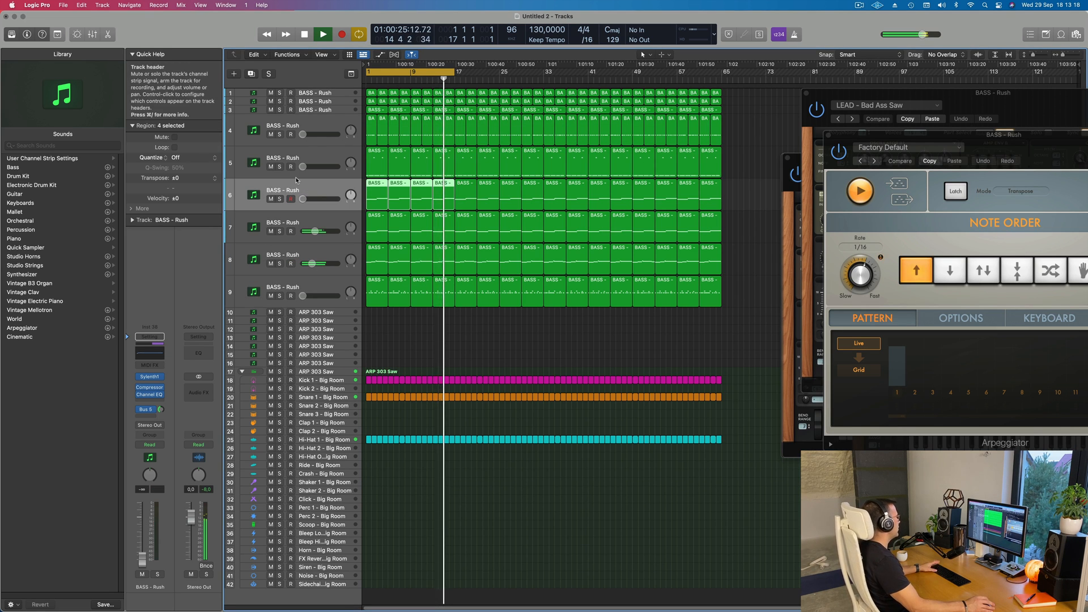
pyautogui.moveTo(303, 199); pyautogui.dragTo(312, 199)
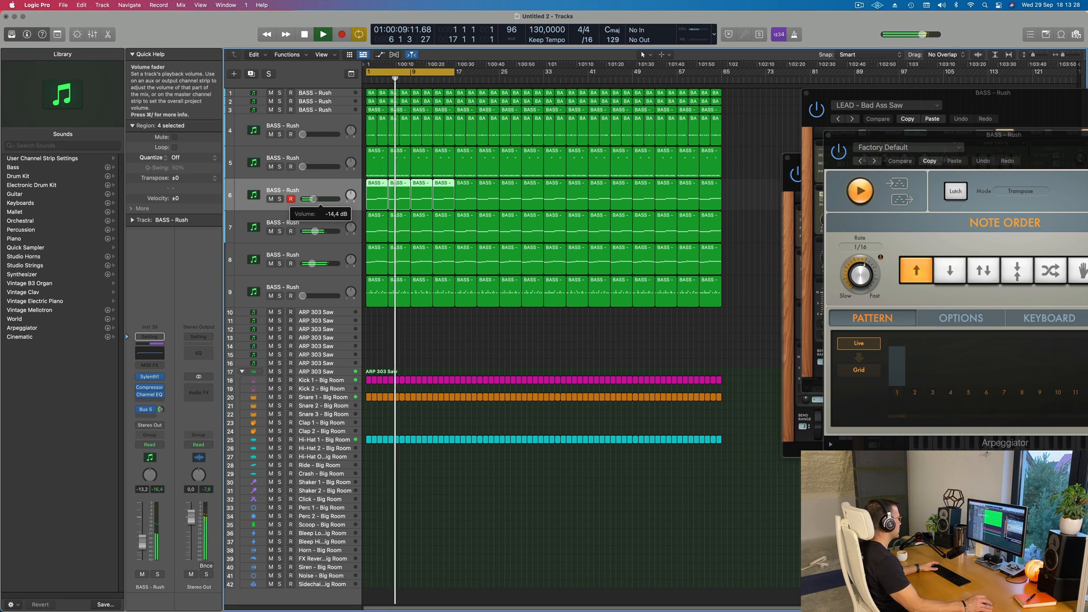
pyautogui.click(161, 409)
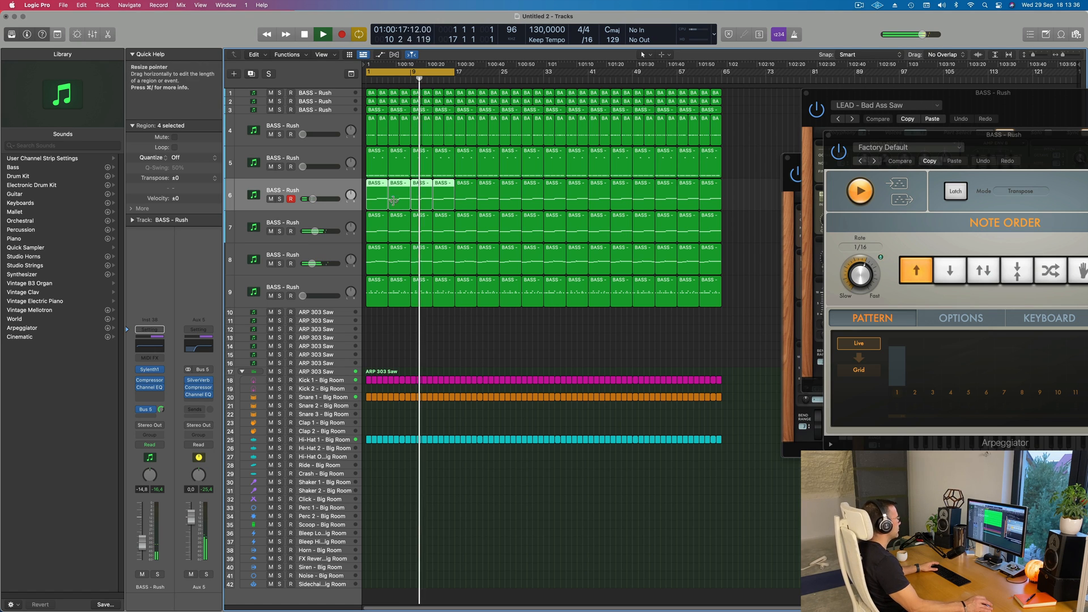
# - Bring track 9 into the mix by raising its volume to −16.0 dB while the loop plays
pyautogui.click(320, 289)
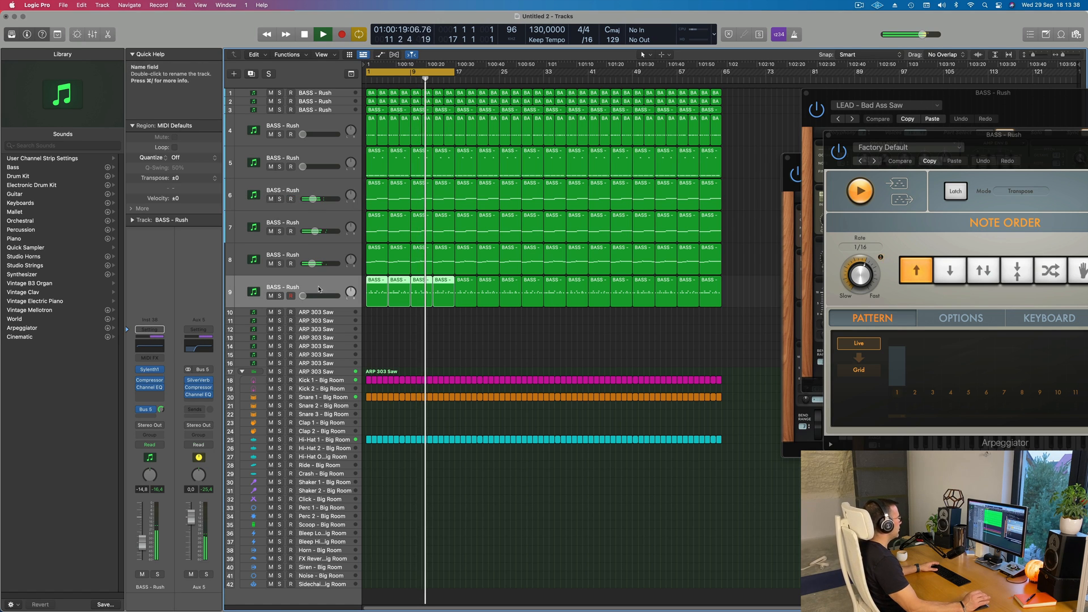
pyautogui.moveTo(303, 296)
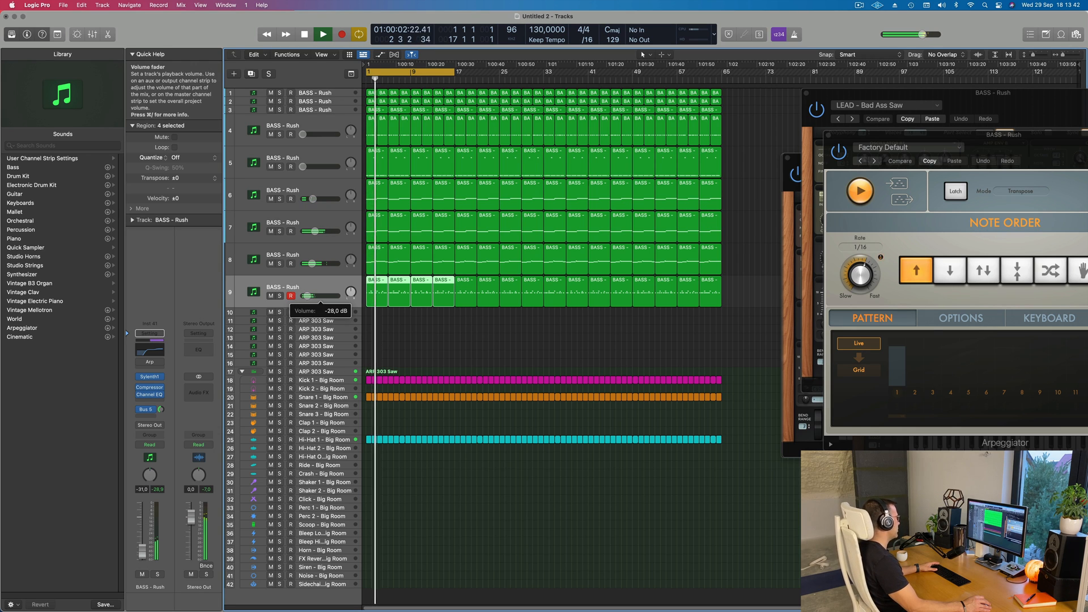
pyautogui.moveTo(309, 296); pyautogui.dragTo(311, 296)
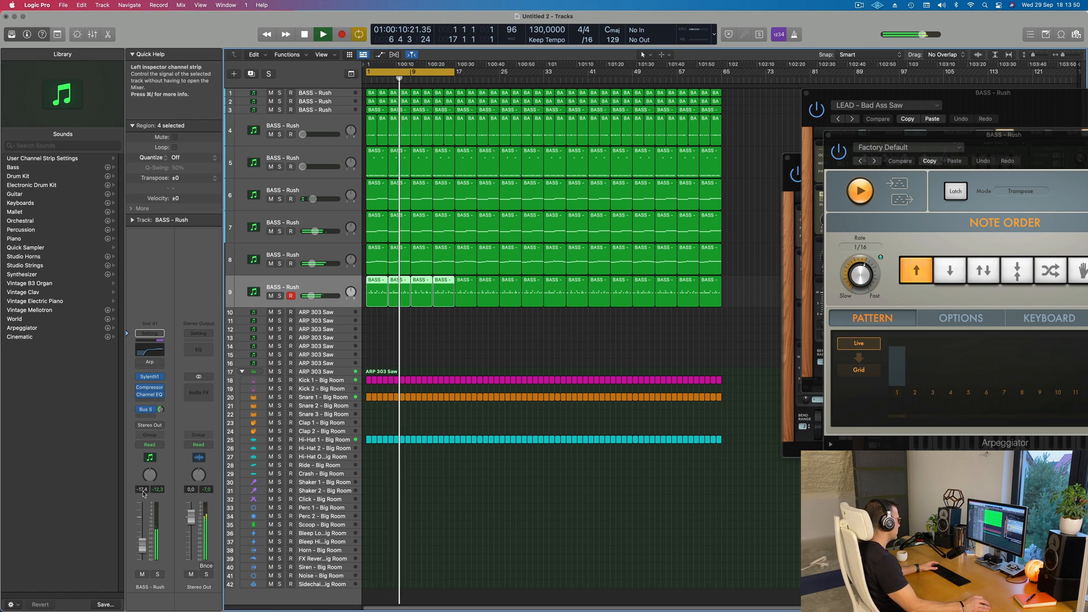
pyautogui.moveTo(311, 296); pyautogui.dragTo(312, 296)
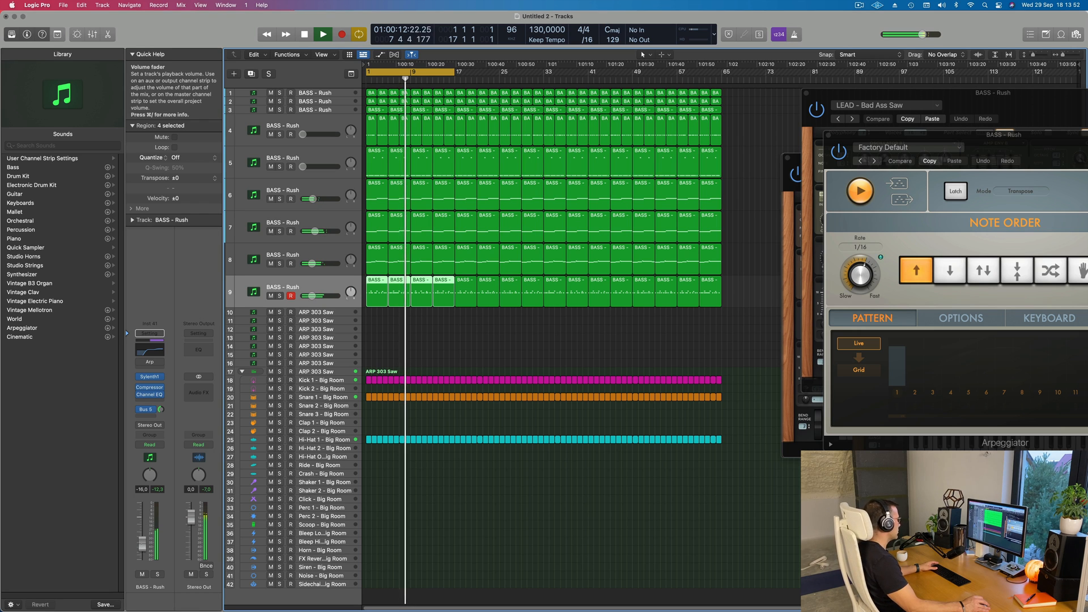
# - Close track 9's Sylenth1, cut its Channel EQ at 408 Hz by −4.0 dB with Q 0.41, and close the EQ
pyautogui.click(152, 379)
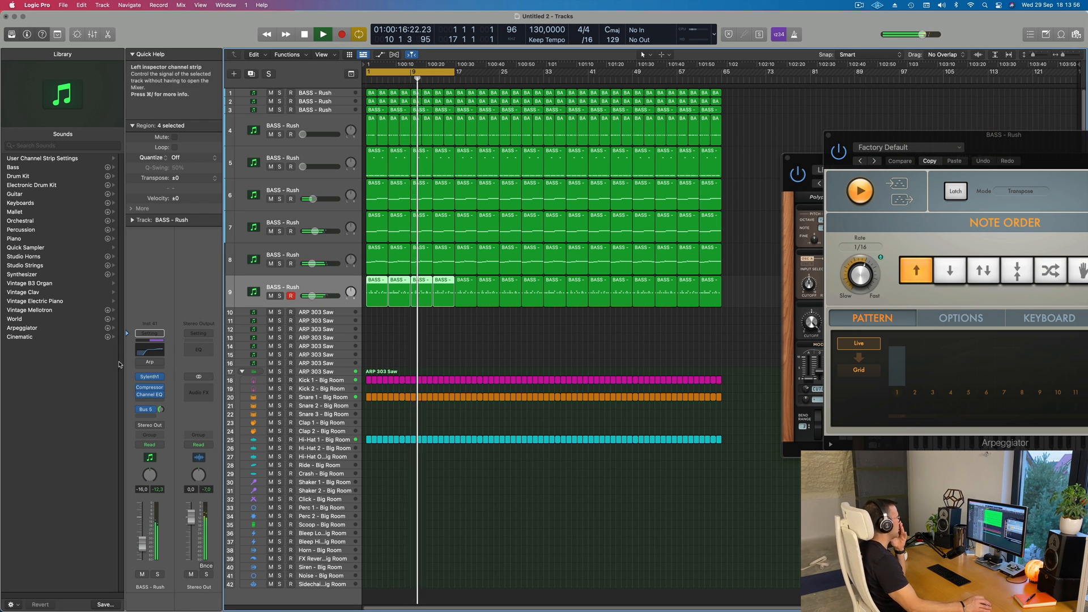
pyautogui.click(155, 349)
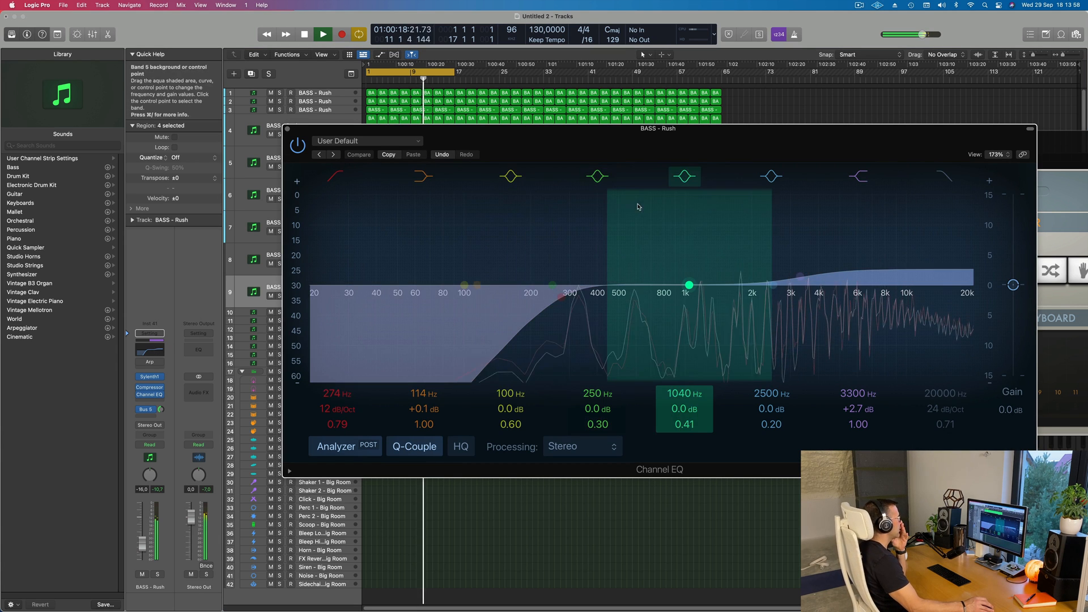
pyautogui.moveTo(685, 288); pyautogui.dragTo(599, 319)
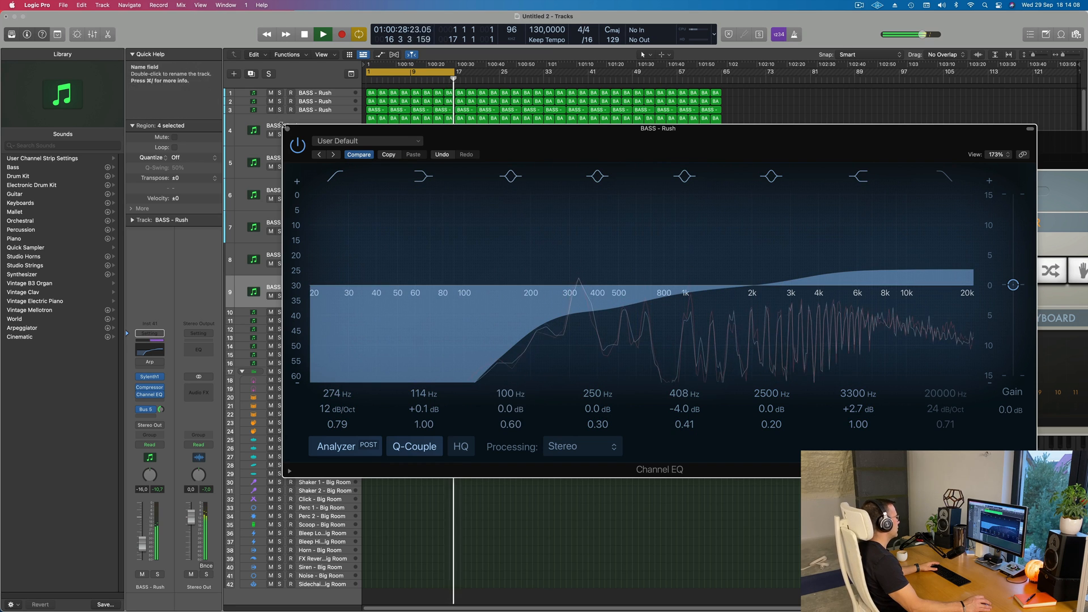
pyautogui.click(287, 130)
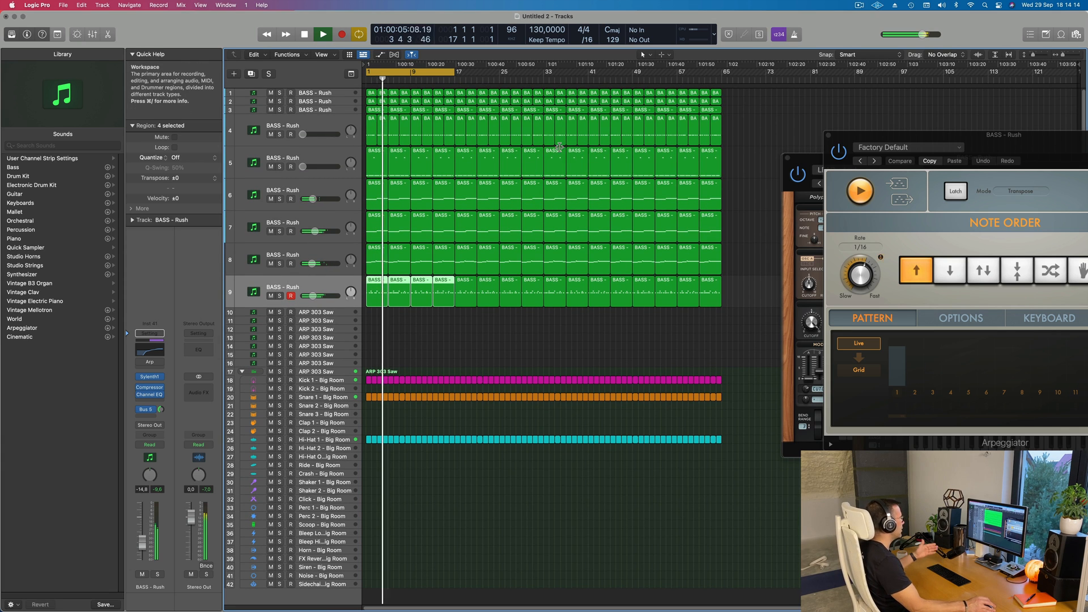
# - Extend the cycle range to bar 65 so it covers the whole arrangement, and restart playback
pyautogui.click(336, 103)
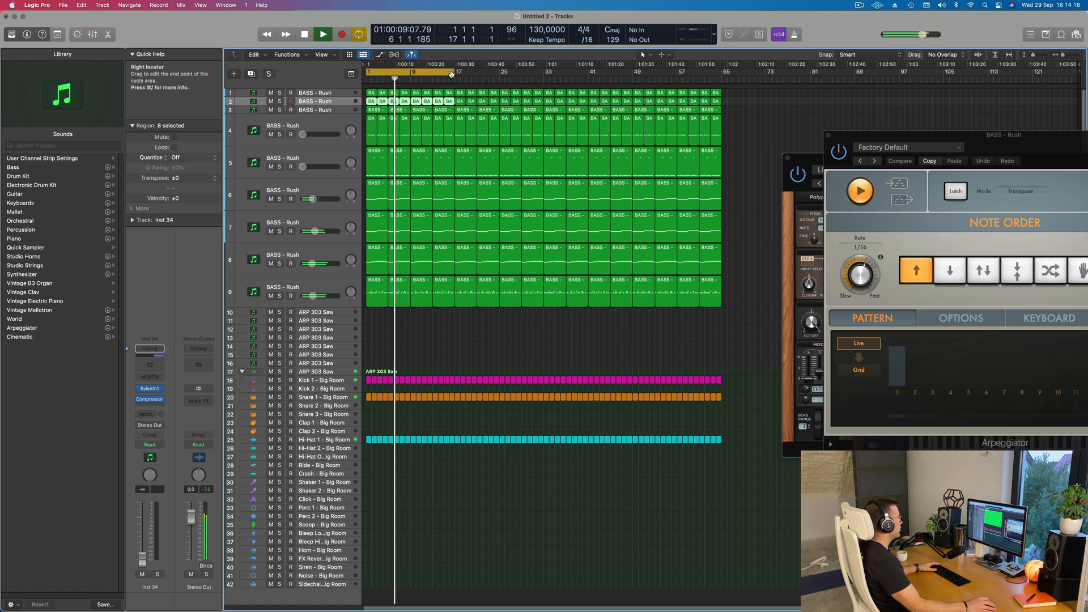
pyautogui.moveTo(455, 73); pyautogui.dragTo(722, 95)
pyautogui.press('space')
pyautogui.press('space')
# - Show the toolbar with individual Track Zoom active, enlarge track 3, and restart playback
pyautogui.press('Down')
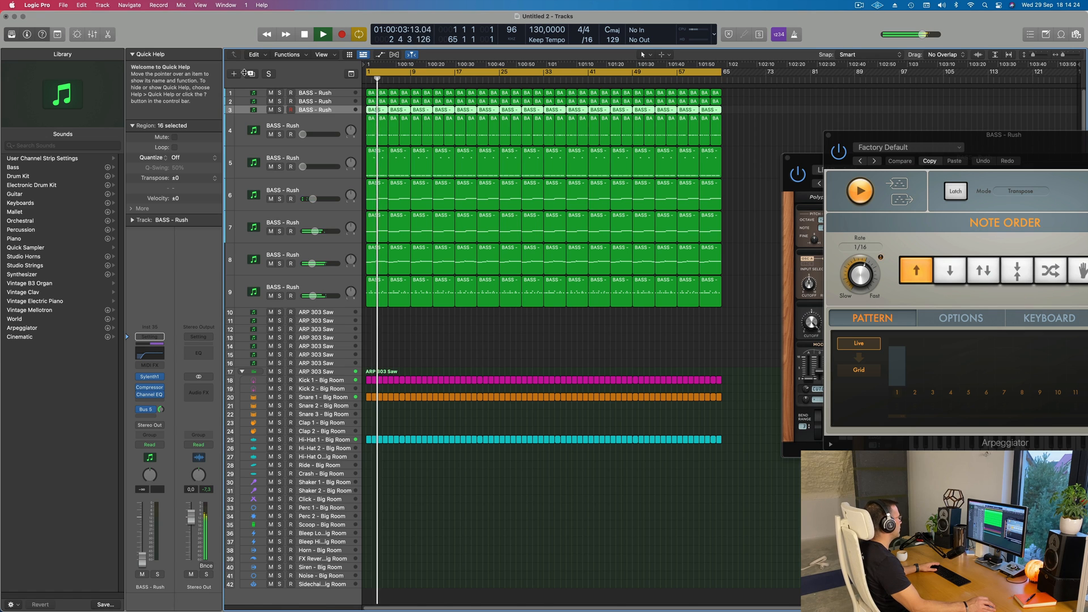
pyautogui.press('ctrl+alt+super+t')
pyautogui.click(108, 58)
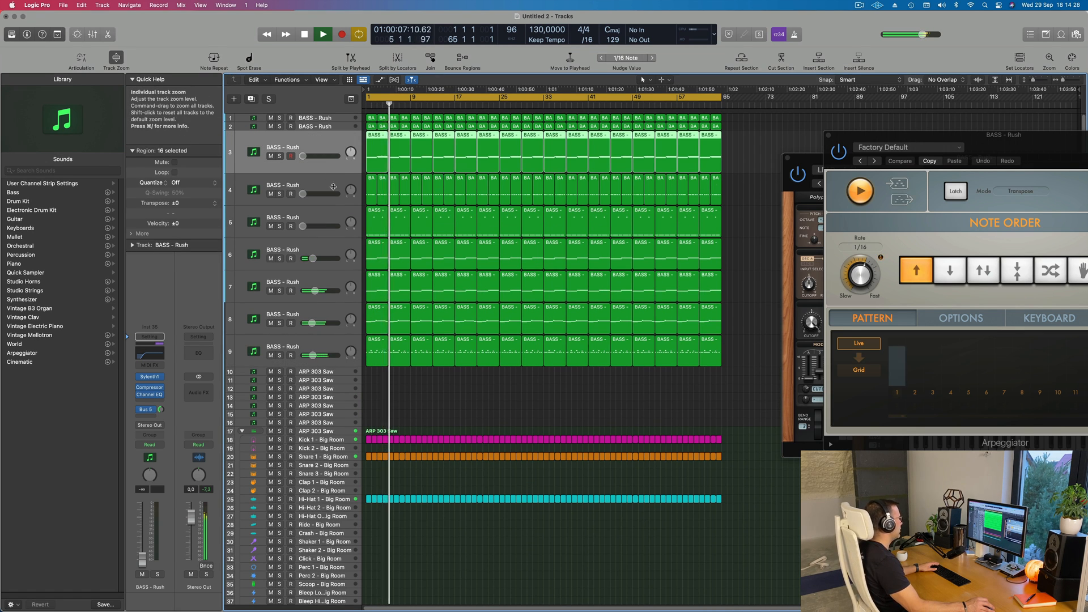
pyautogui.moveTo(334, 181); pyautogui.dragTo(333, 211)
pyautogui.press('space')
pyautogui.press('space')
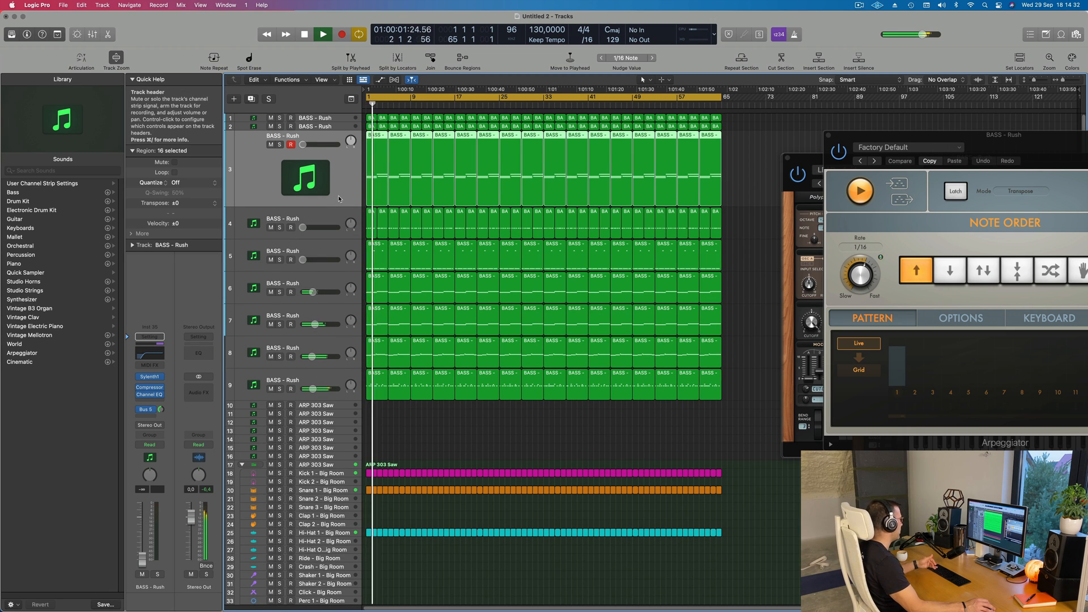
# - Bring track 3 into the mix at −22.0 dB, checking it briefly in solo
pyautogui.press('space')
pyautogui.press('space')
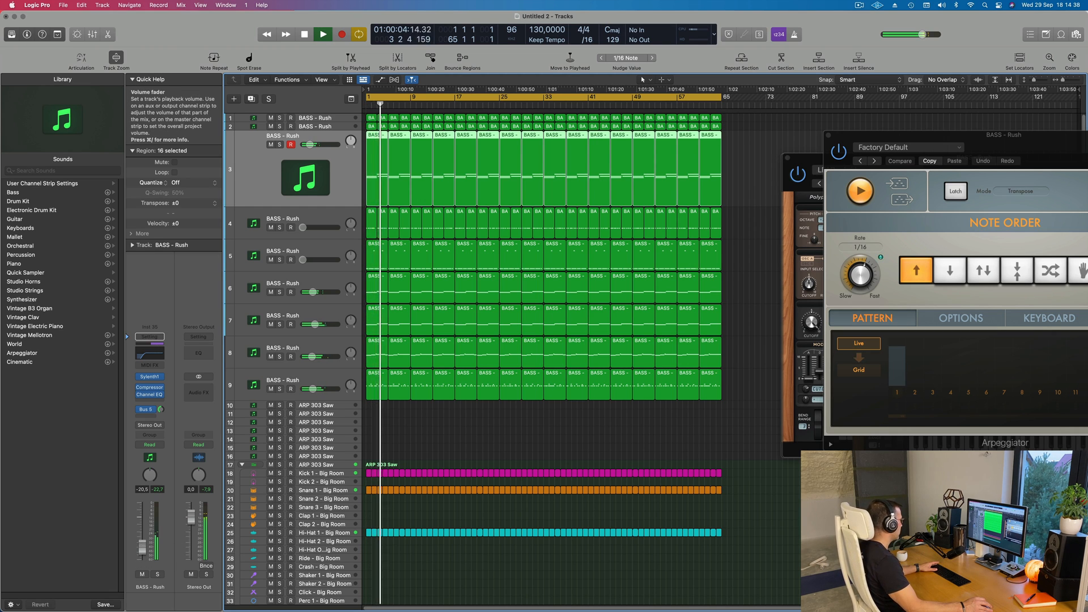
pyautogui.click(158, 574)
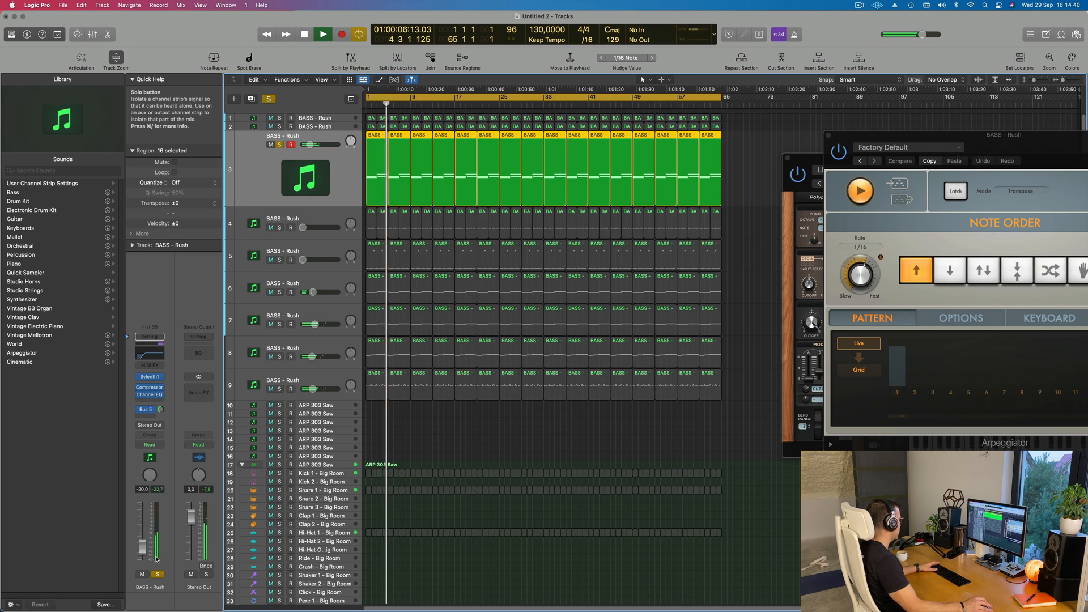
pyautogui.click(159, 574)
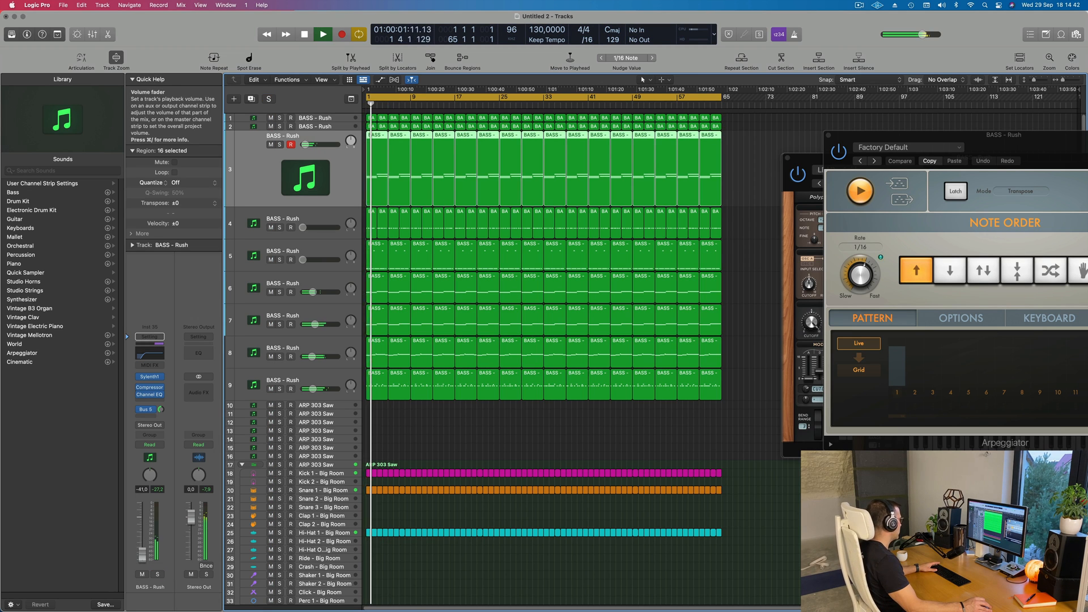
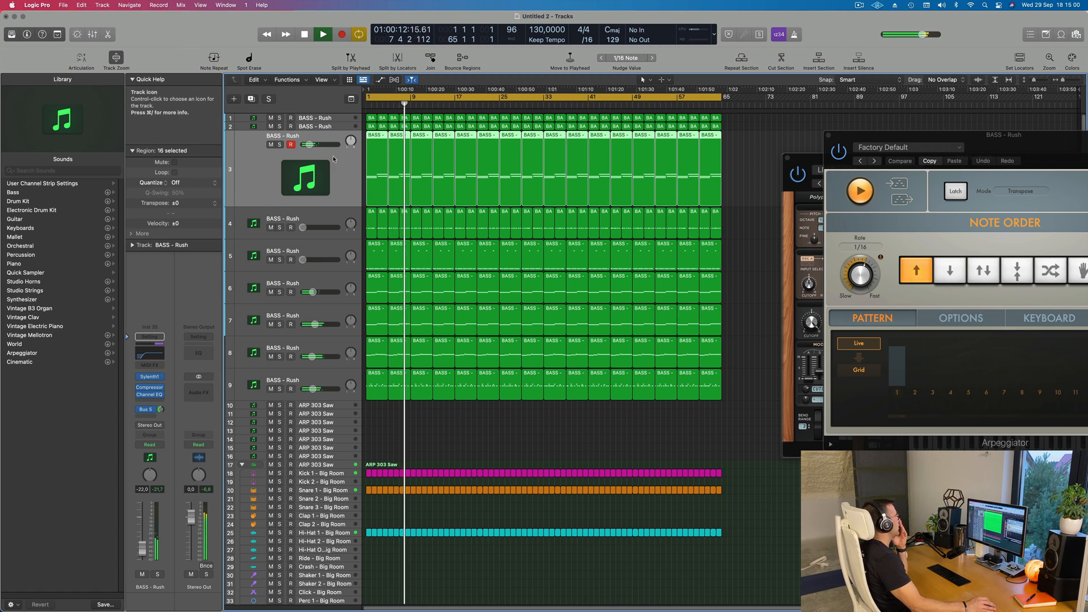
# - Try out track 1 and track 2 in the mix by raising their volumes, returning both faders to silence
pyautogui.click(340, 127)
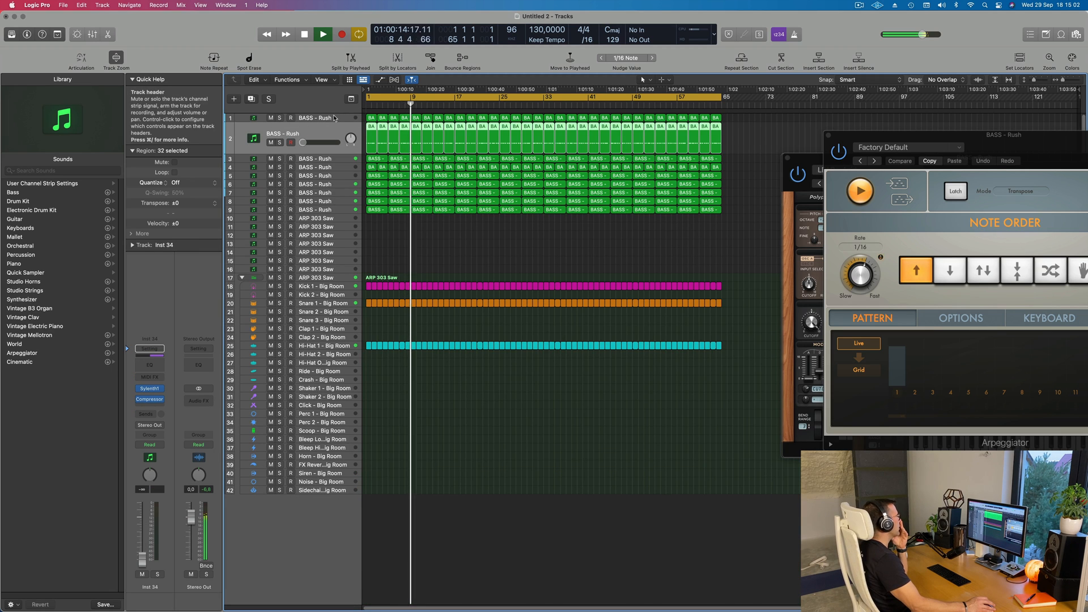
pyautogui.click(331, 118)
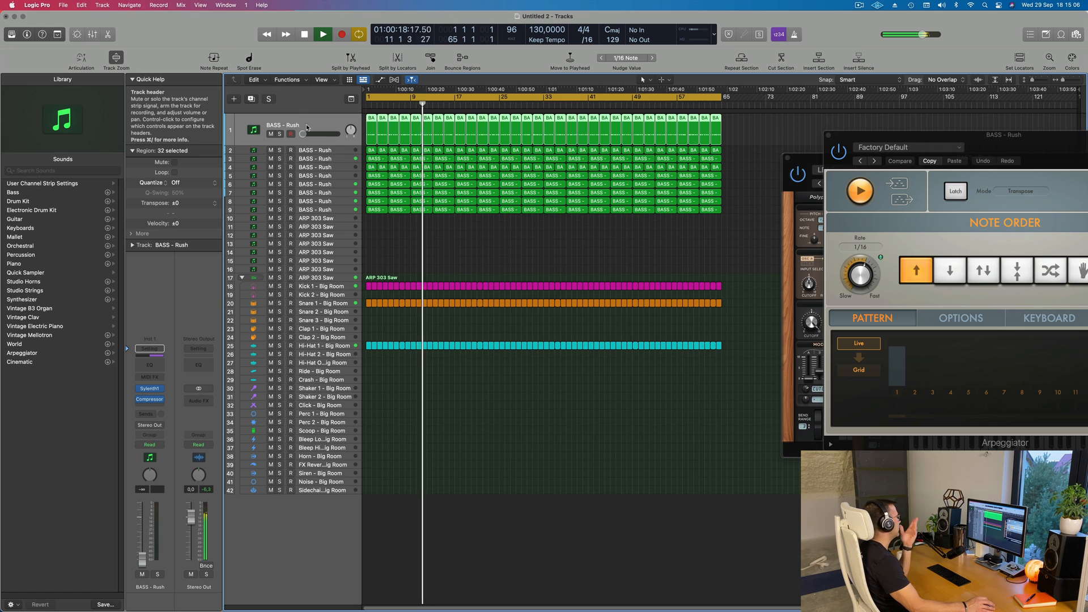
pyautogui.moveTo(142, 558)
pyautogui.mouseDown()
pyautogui.moveTo(142, 533)
pyautogui.moveTo(142, 560)
pyautogui.mouseUp()
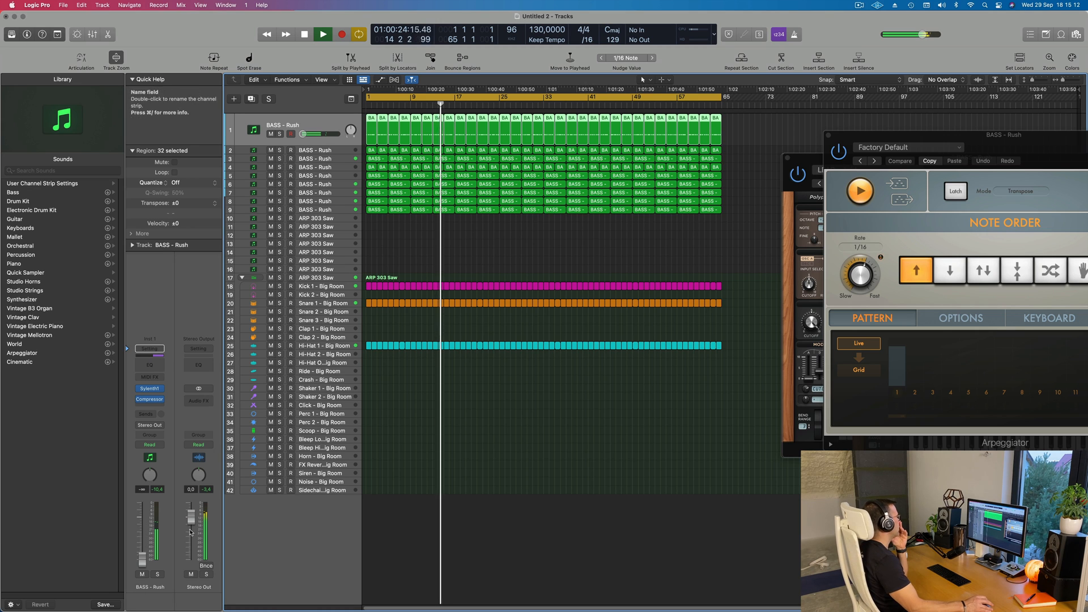
pyautogui.click(342, 149)
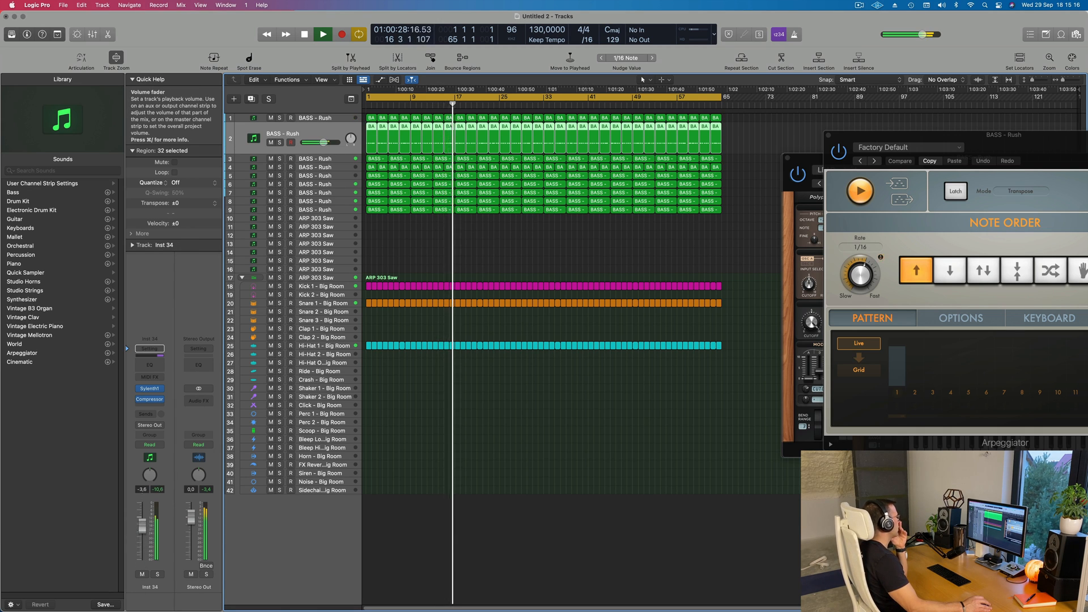
pyautogui.moveTo(142, 525); pyautogui.dragTo(142, 560)
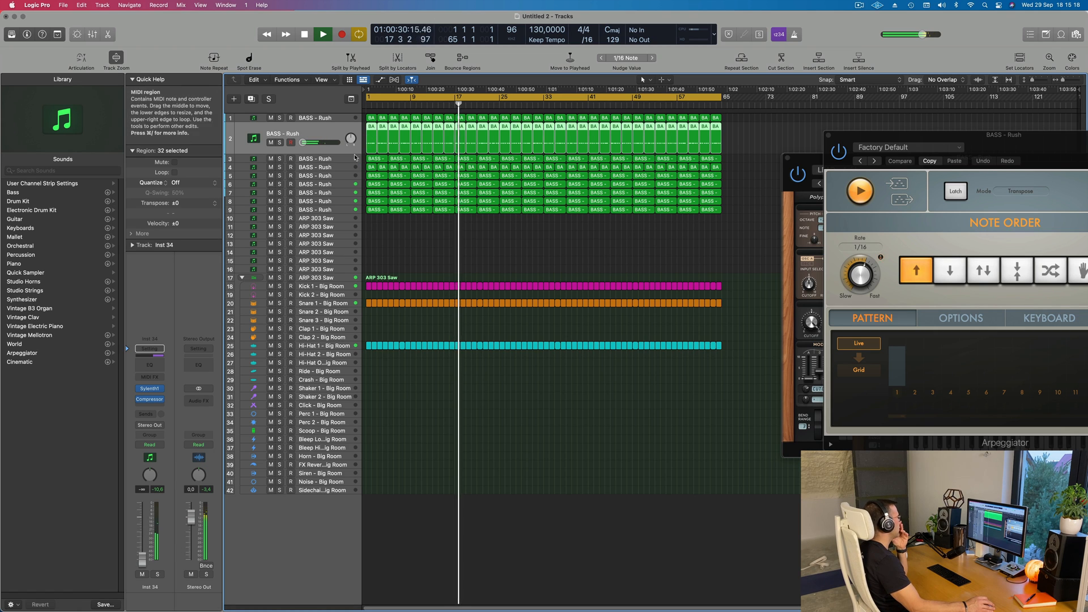
# - Bring track 4 into the mix at −14.0 dB and set its Sylenth1 filter control cutoff to 2.002, replaying from the start
pyautogui.click(341, 166)
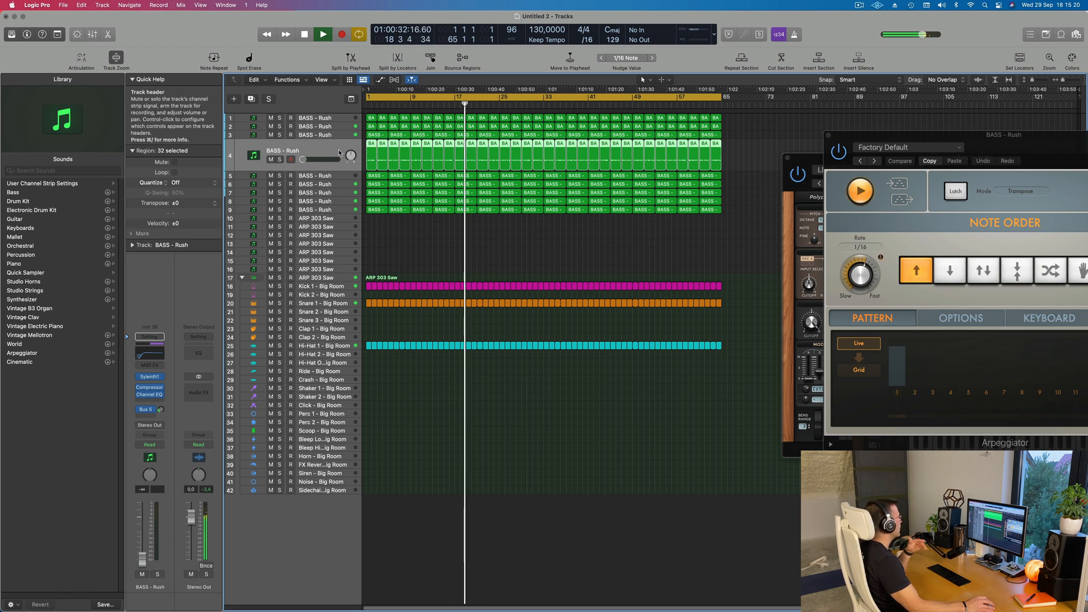
pyautogui.press('Return')
pyautogui.moveTo(142, 565); pyautogui.dragTo(143, 537)
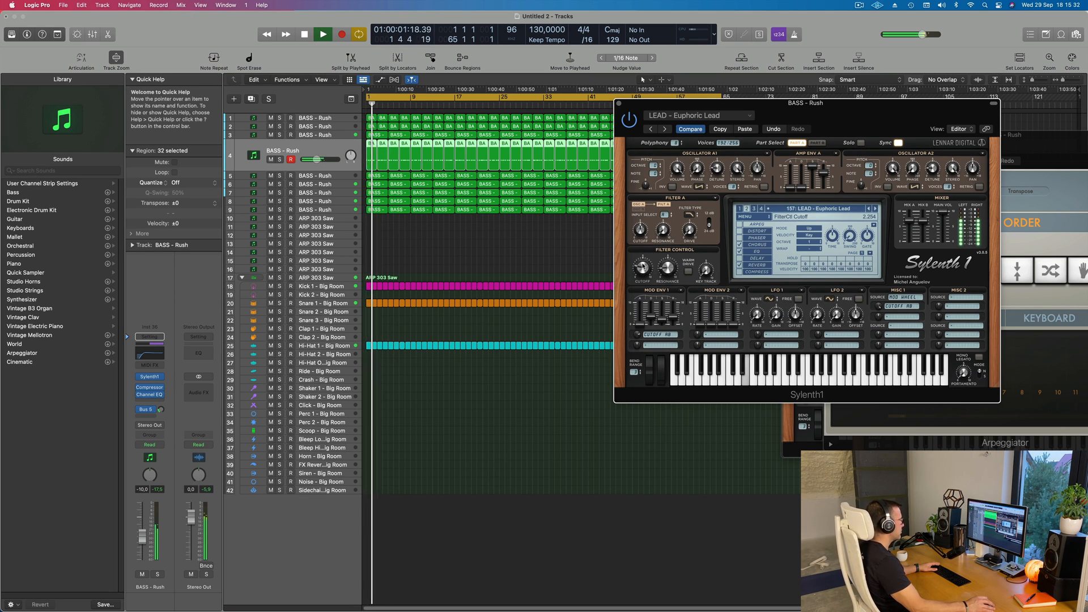
pyautogui.press('space')
pyautogui.press('space')
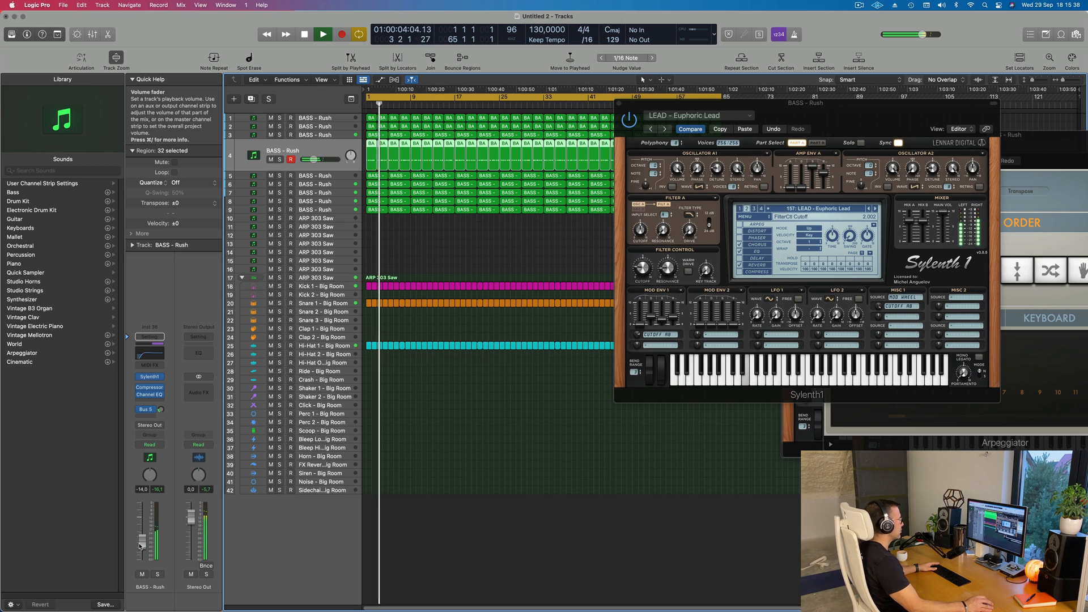
# - Compare track 4 in solo and in the full mix, moving the Sylenth1 window clear of the arrangement
pyautogui.click(158, 575)
pyautogui.press('s')
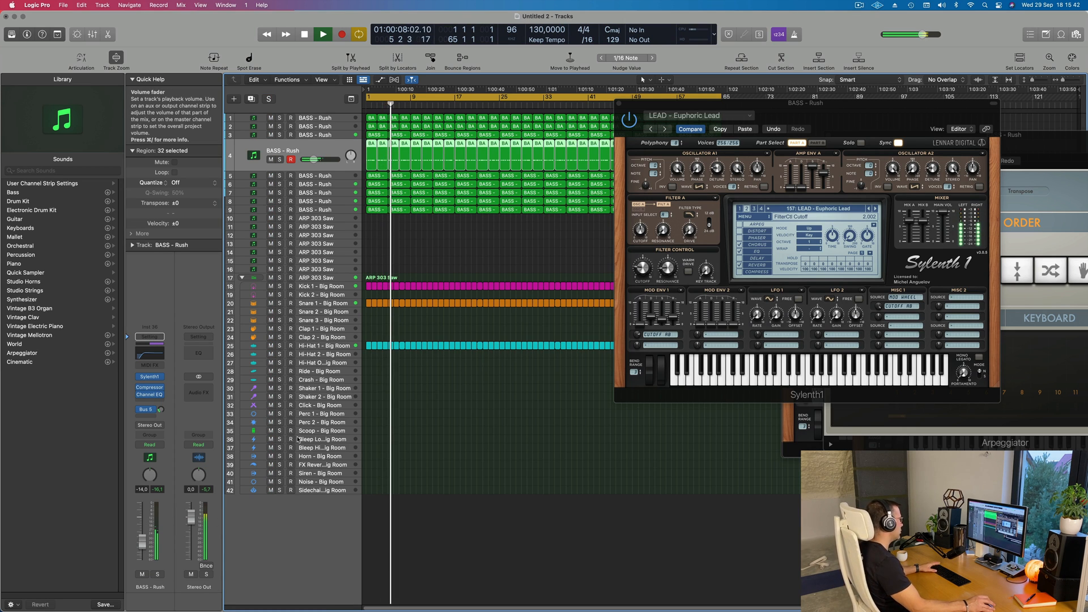
pyautogui.moveTo(869, 125); pyautogui.dragTo(661, 192)
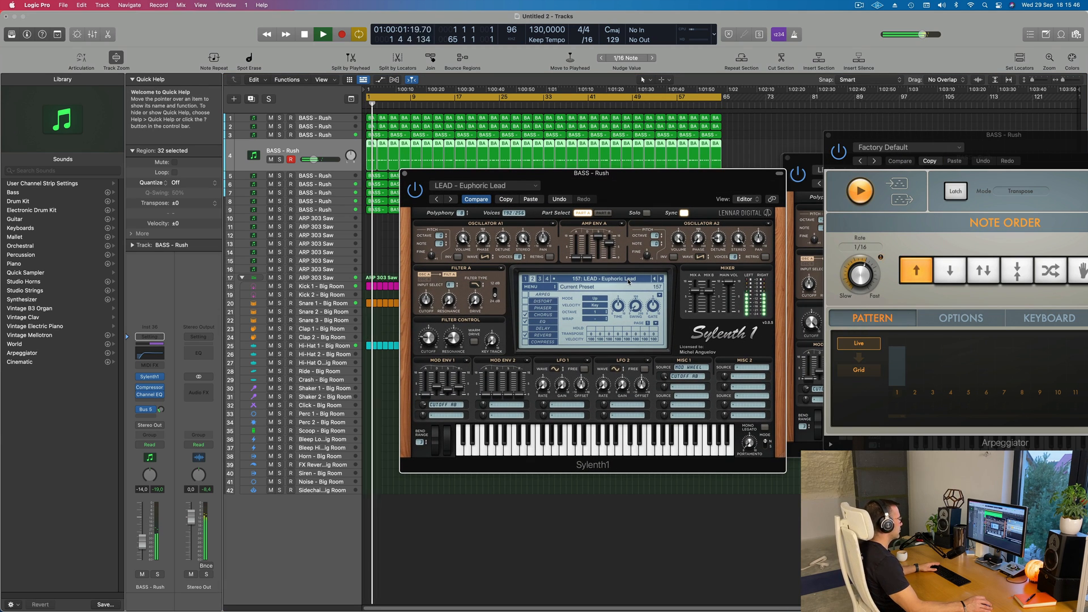
pyautogui.click(158, 575)
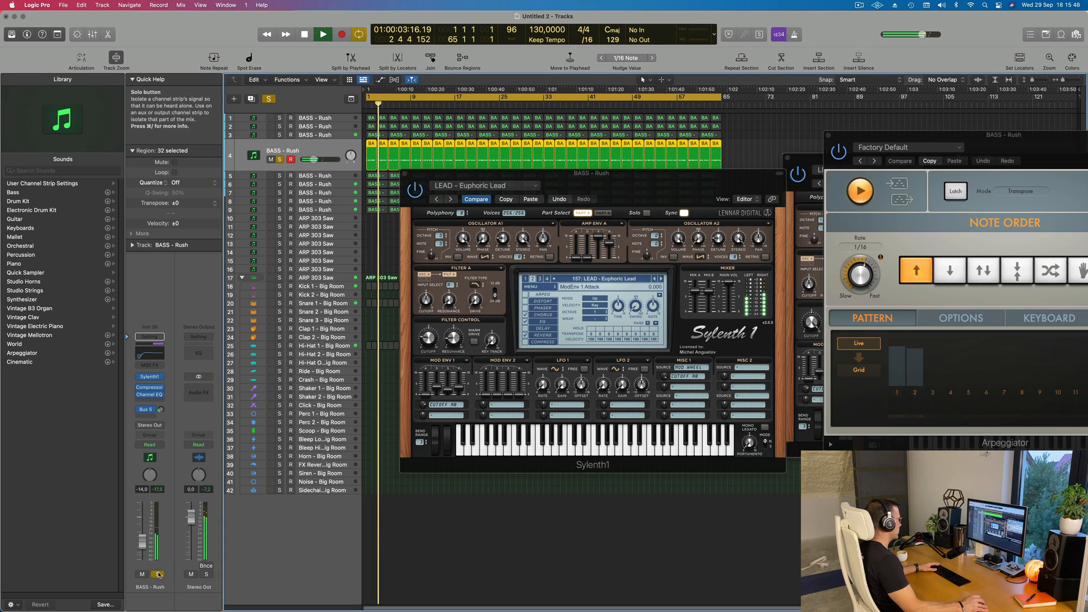
pyautogui.click(158, 574)
# - Reopen Sylenth1 on track 4, switch to the third preset bank, and load the PLUCK - 4AM preset
pyautogui.click(151, 377)
pyautogui.click(151, 377)
pyautogui.press('space')
pyautogui.press('space')
pyautogui.click(618, 251)
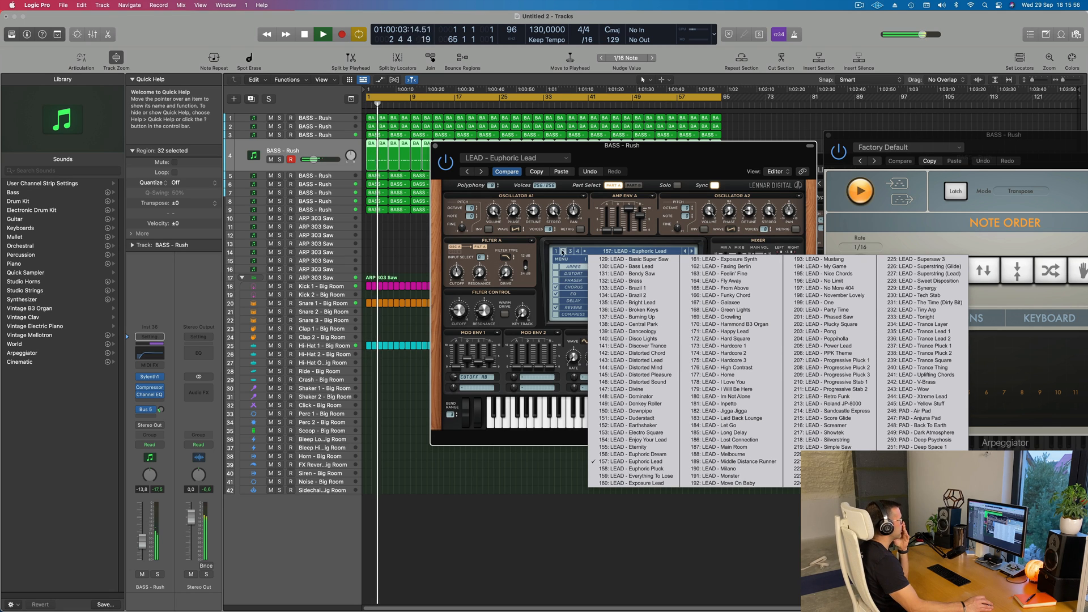
pyautogui.click(570, 251)
pyautogui.click(600, 252)
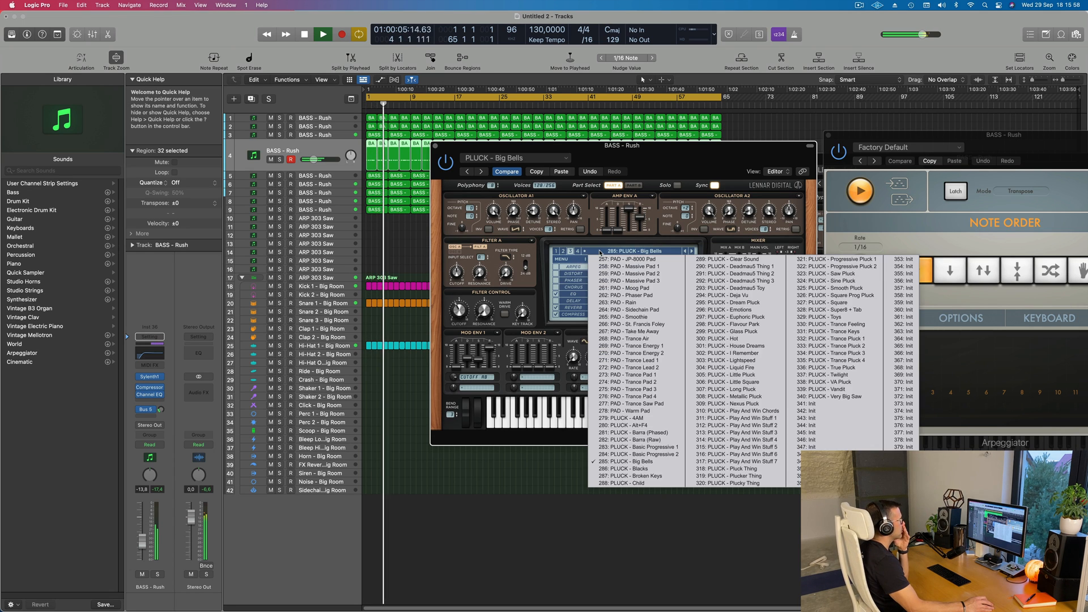
pyautogui.click(637, 419)
# - Move the Sylenth1 window clear of track 4's regions and replay the arrangement from the start
pyautogui.moveTo(691, 169); pyautogui.dragTo(727, 241)
pyautogui.press('space')
pyautogui.press('space')
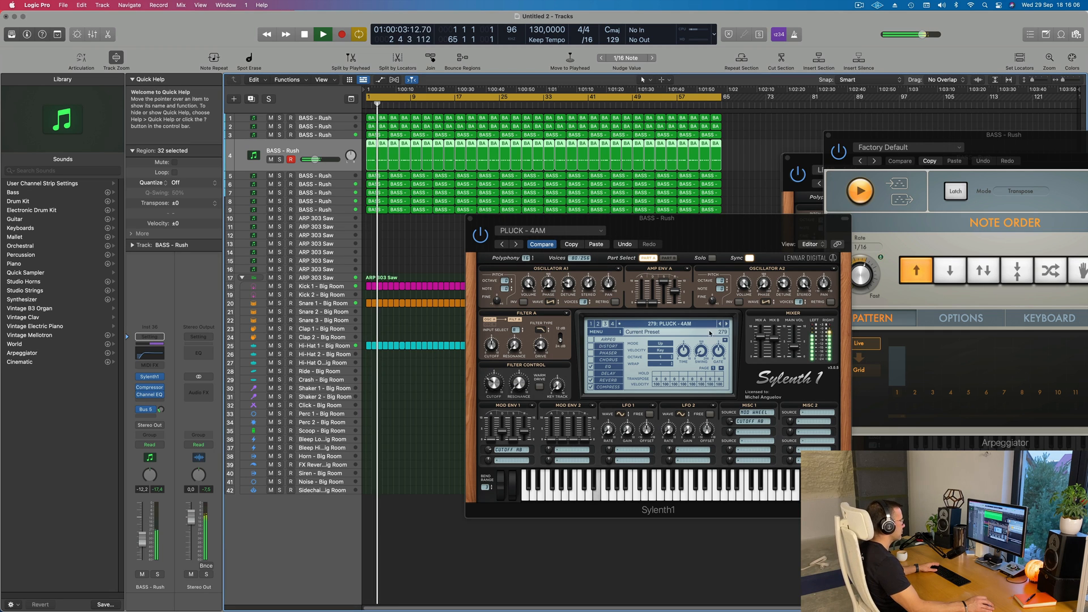
# - Advance Sylenth1 through the pluck presets to PLUCK - Child, raising track 4 to −5.1 dB and setting its Bus 5 send to −11.2 dB
pyautogui.click(727, 325)
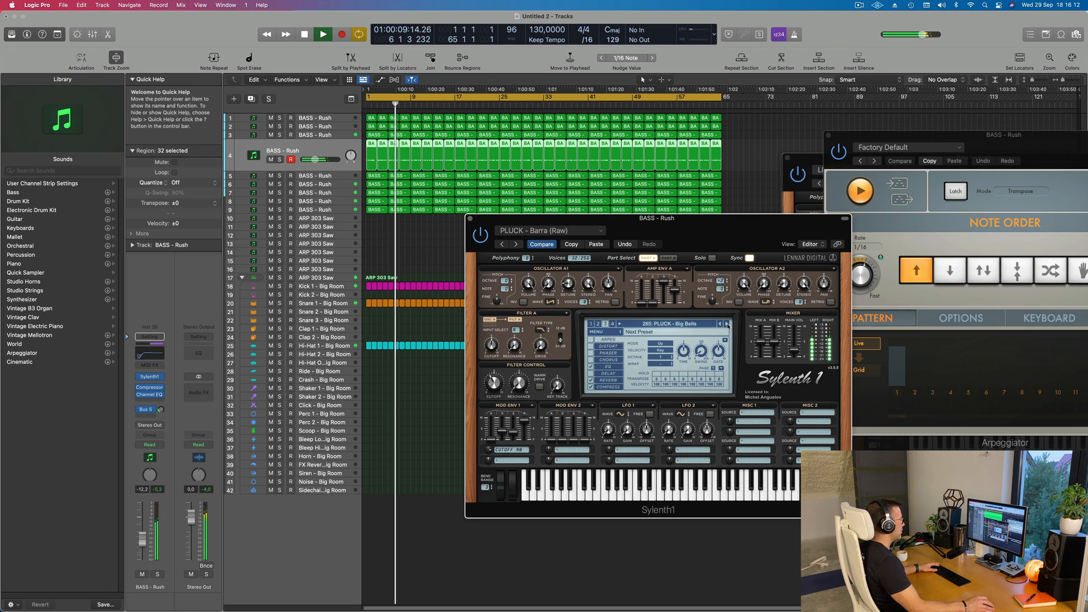
pyautogui.click(727, 325)
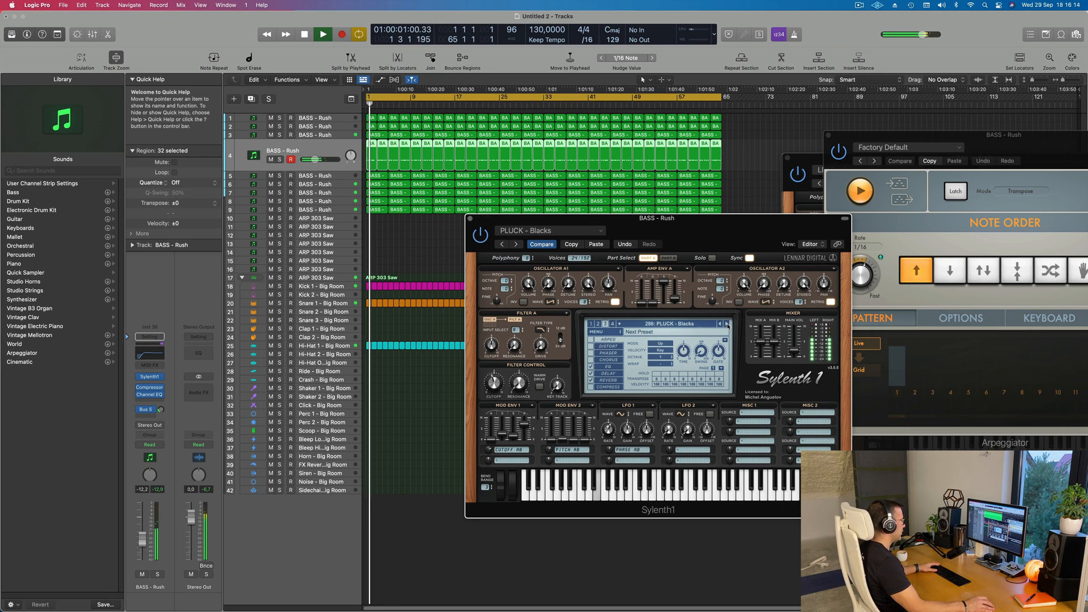
pyautogui.click(727, 325)
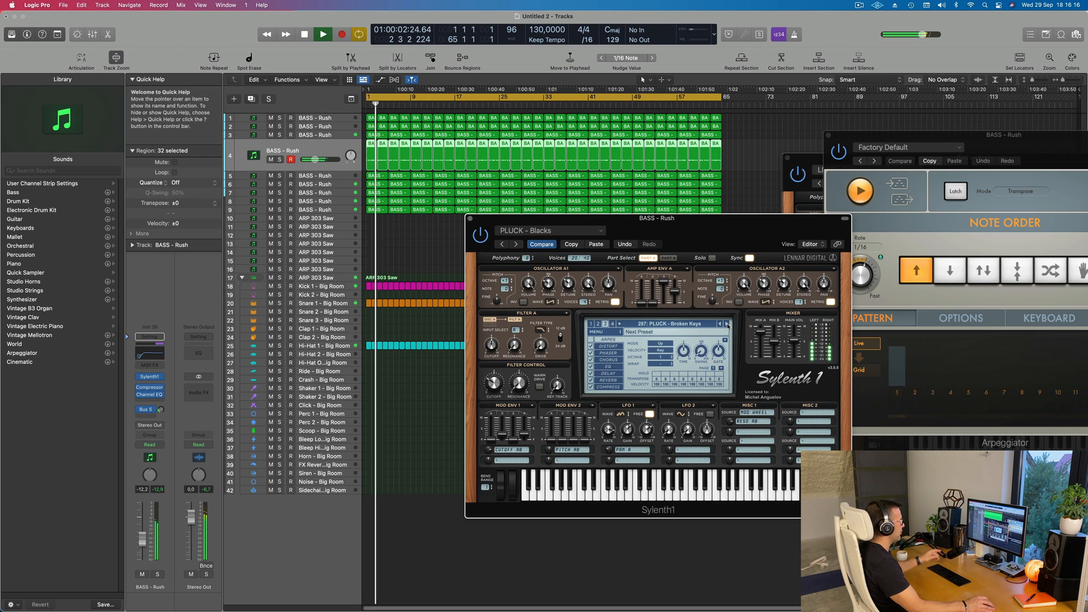
pyautogui.click(727, 326)
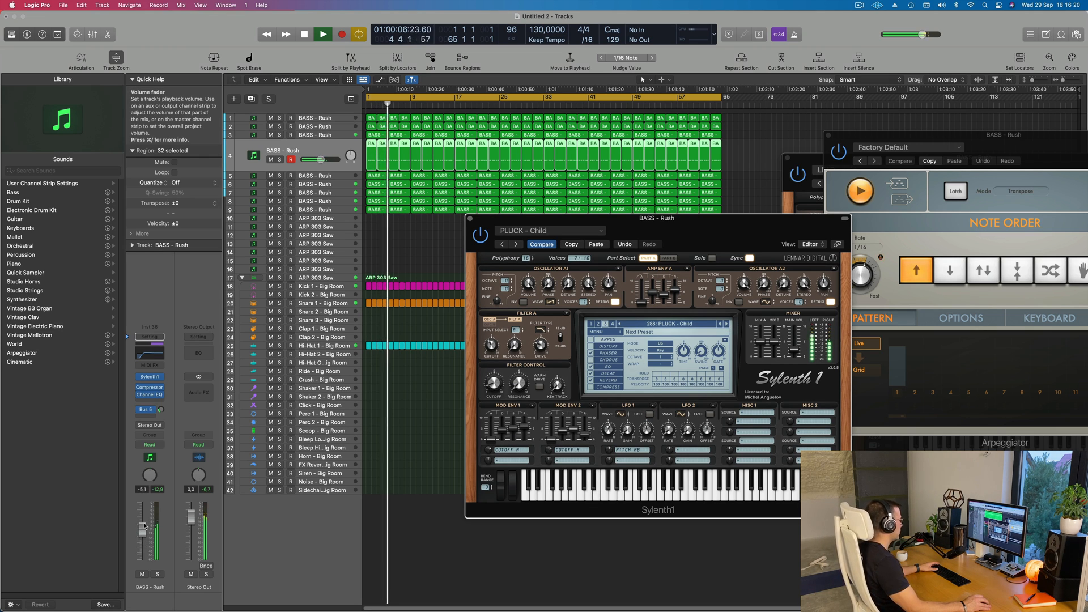
pyautogui.click(144, 526)
pyautogui.moveTo(161, 409); pyautogui.dragTo(161, 398)
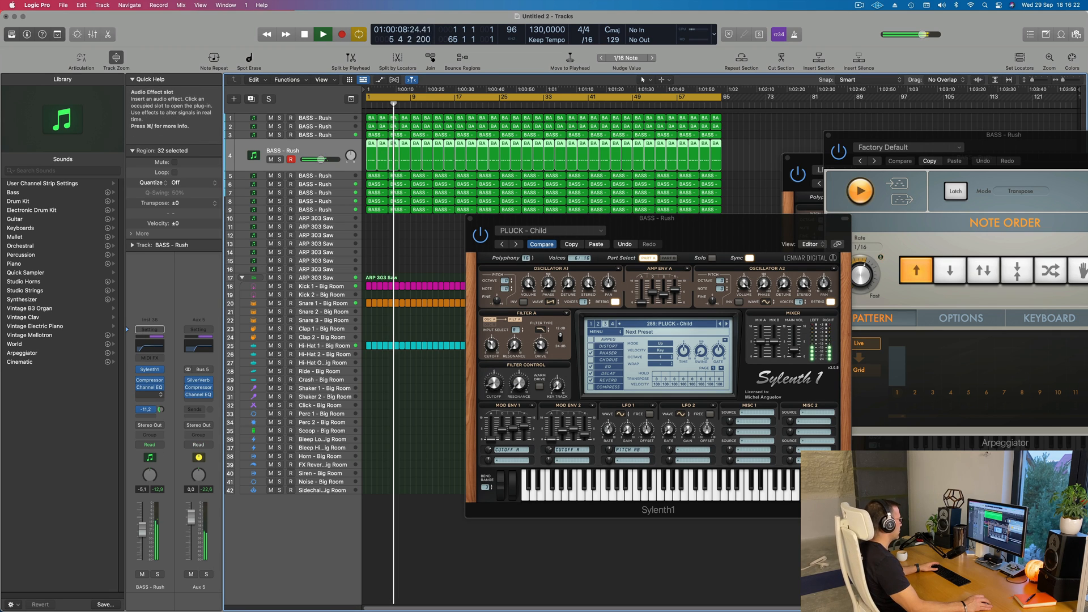
# - Audition the successive Sylenth1 presets on track 4 from PLUCK - Clear Sound to PLUCK - Hot
pyautogui.click(727, 326)
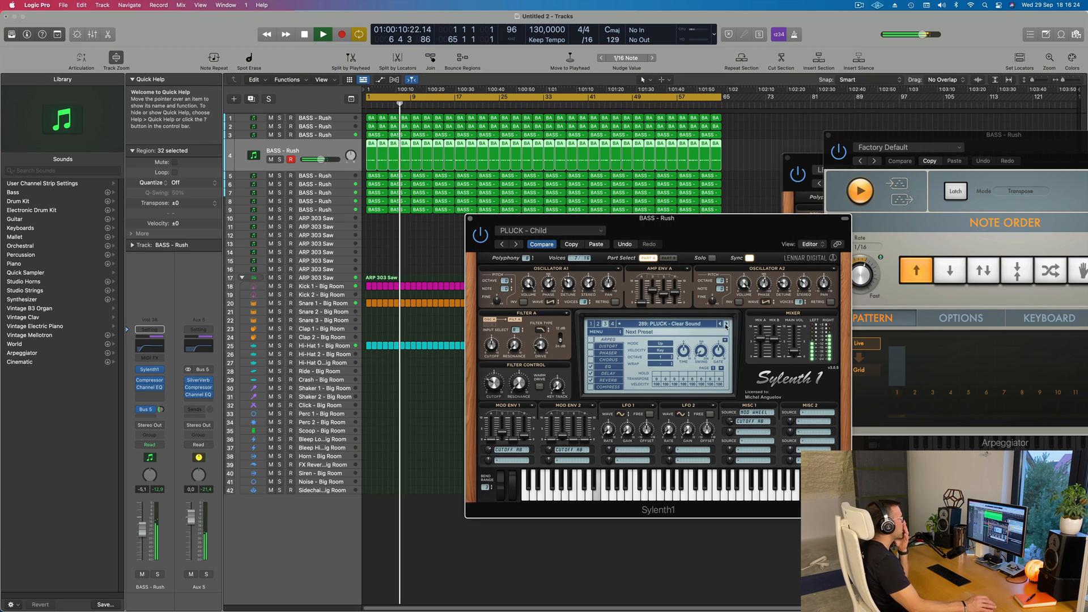
pyautogui.click(727, 325)
pyautogui.click(727, 325)
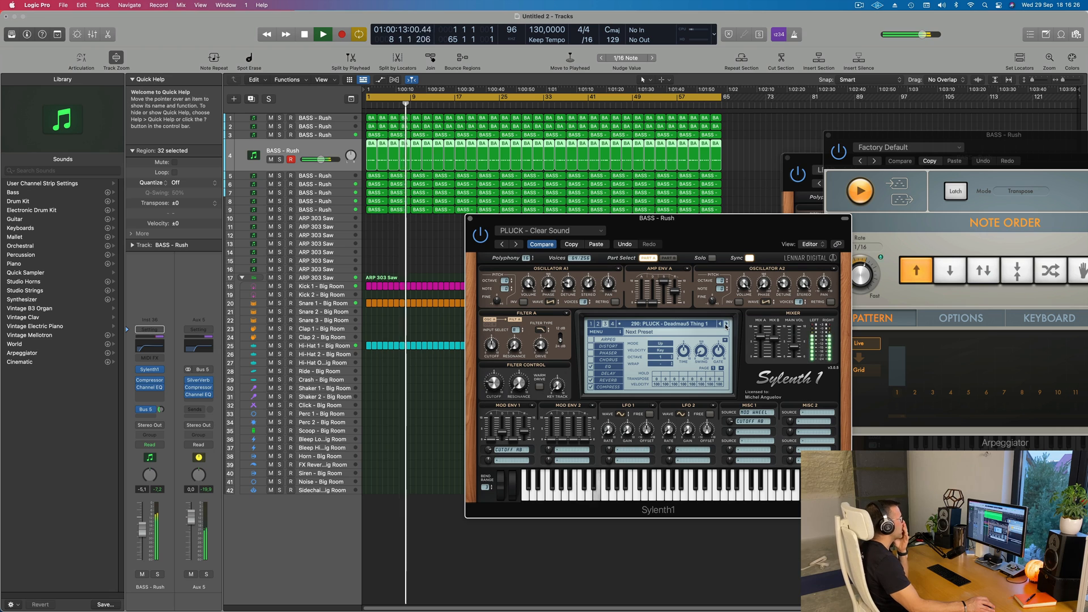
pyautogui.click(727, 326)
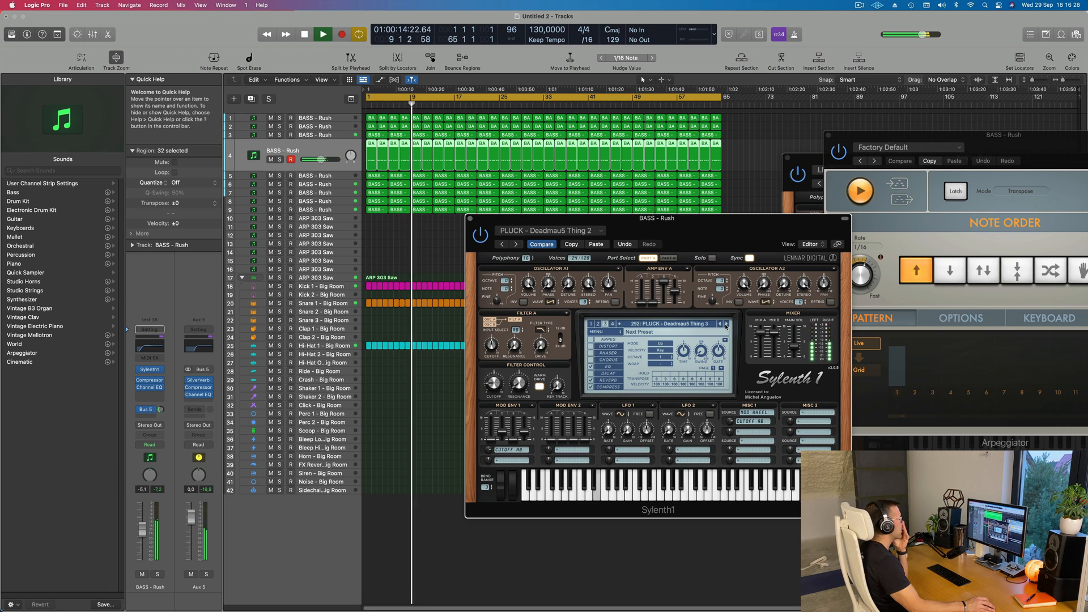
pyautogui.click(726, 325)
pyautogui.click(727, 325)
pyautogui.click(726, 325)
pyautogui.click(727, 325)
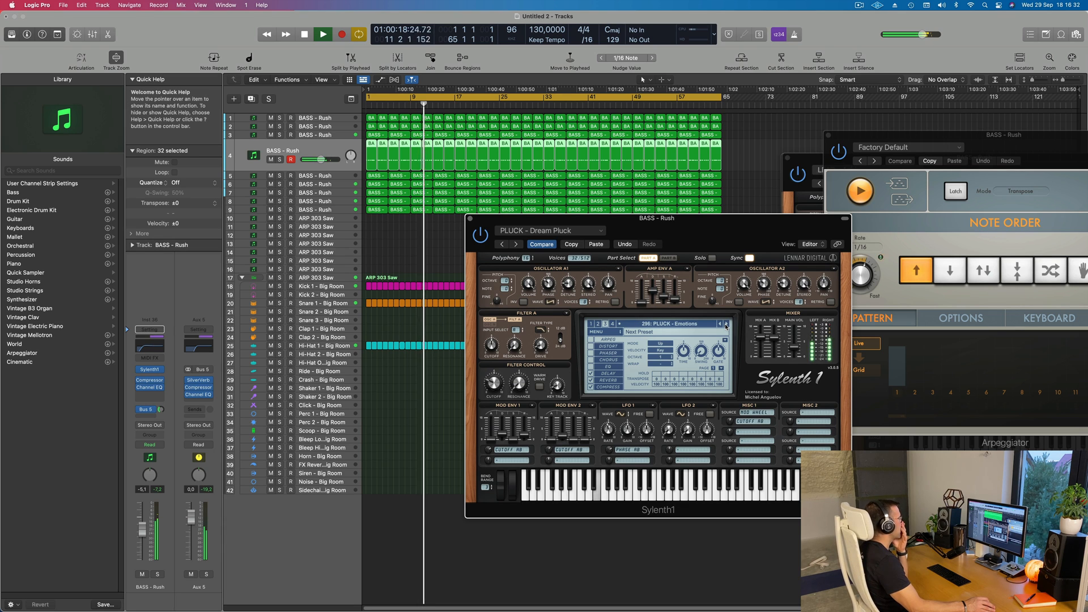
pyautogui.click(726, 325)
pyautogui.click(726, 325)
pyautogui.click(726, 326)
pyautogui.click(726, 326)
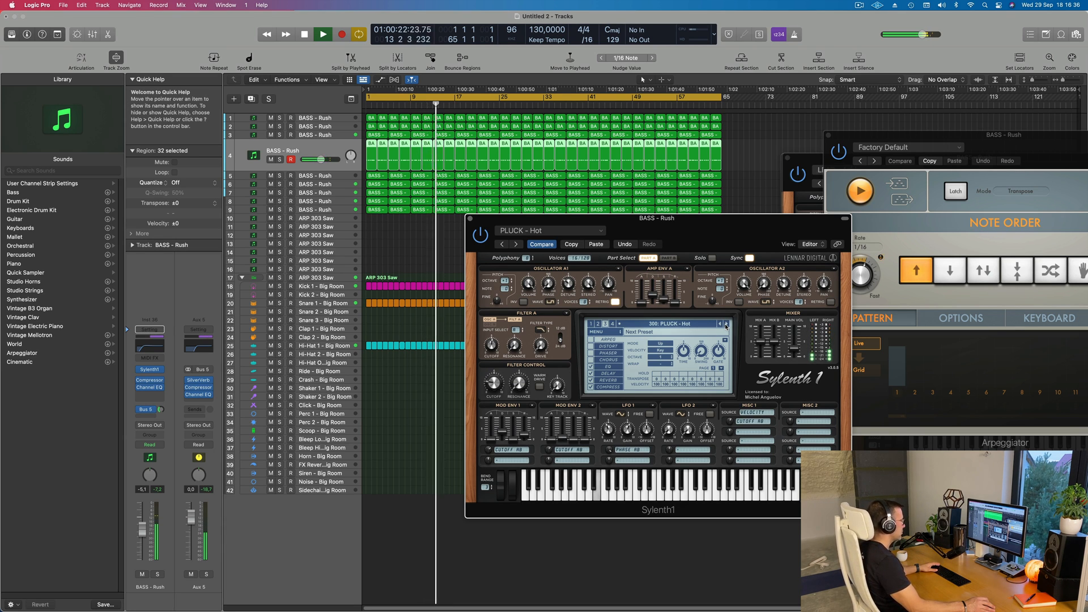
# - Advance from PLUCK - House Dreams to PLUCK - Little Pluck, trying track 4's volume at −11.6 dB and −8.2 dB along the way
pyautogui.moveTo(143, 529); pyautogui.dragTo(142, 539)
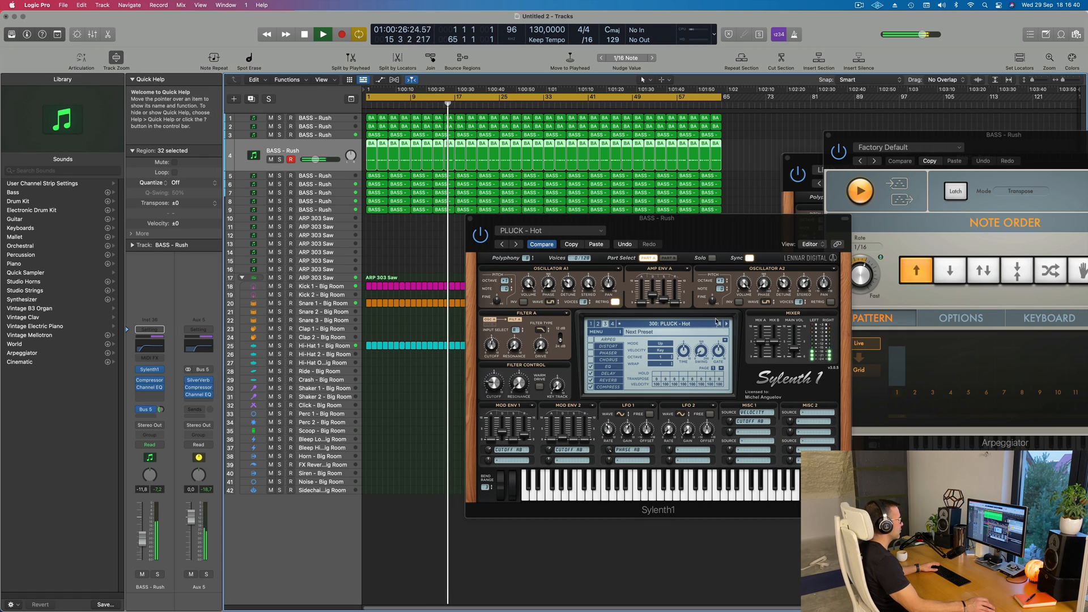
pyautogui.click(727, 326)
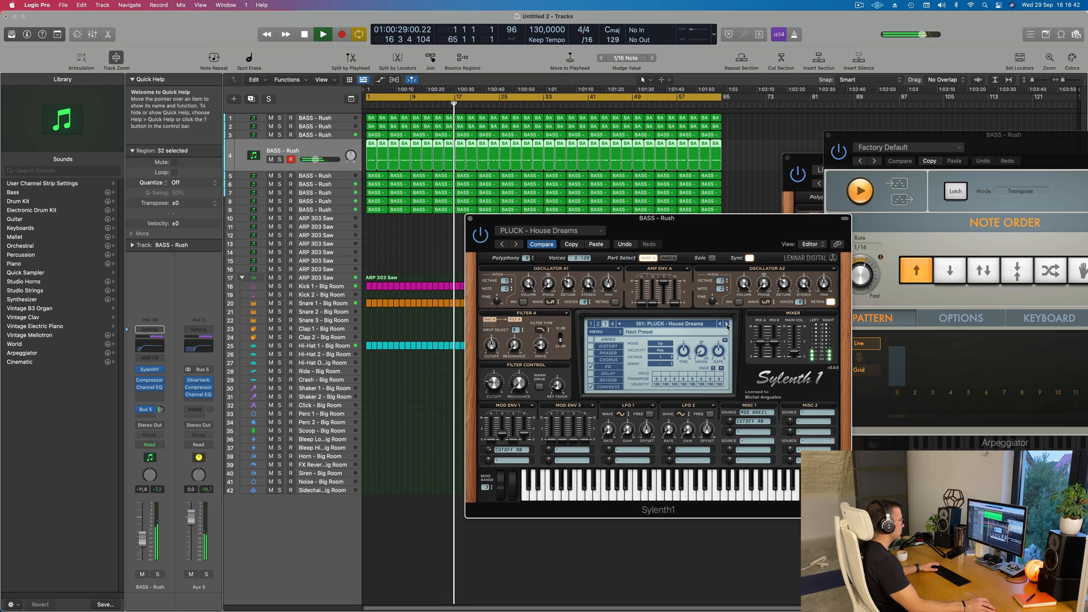
pyautogui.click(727, 326)
pyautogui.click(727, 325)
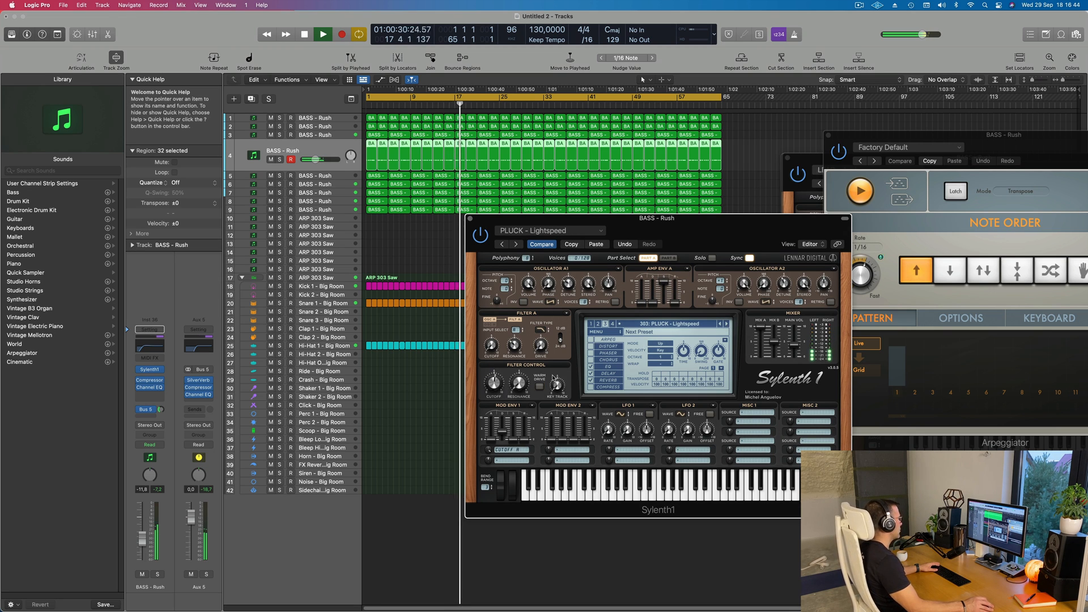
pyautogui.moveTo(143, 539); pyautogui.dragTo(142, 535)
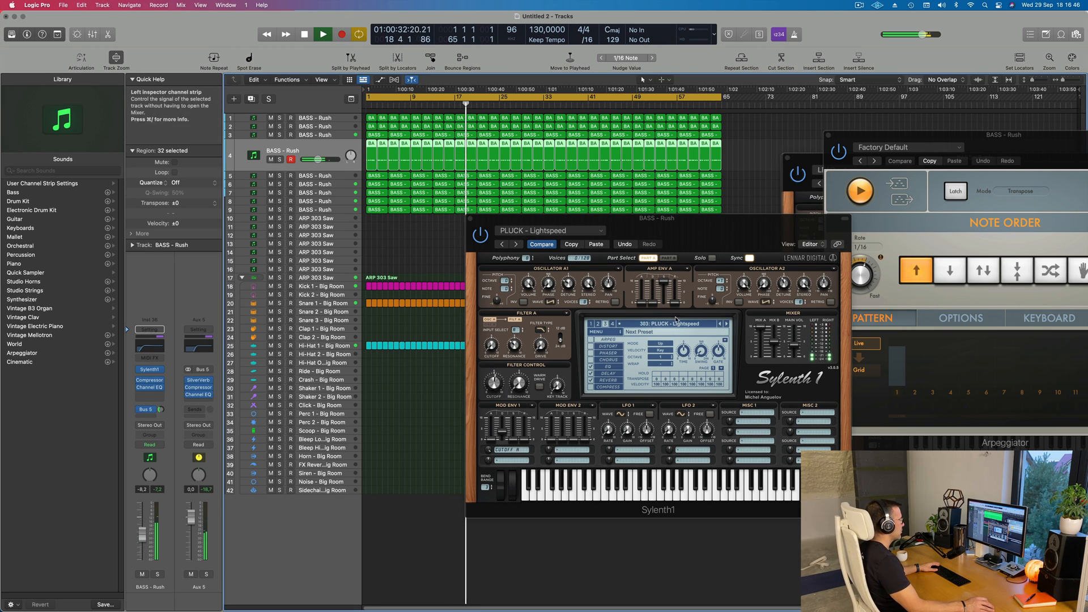
pyautogui.click(727, 325)
pyautogui.click(727, 325)
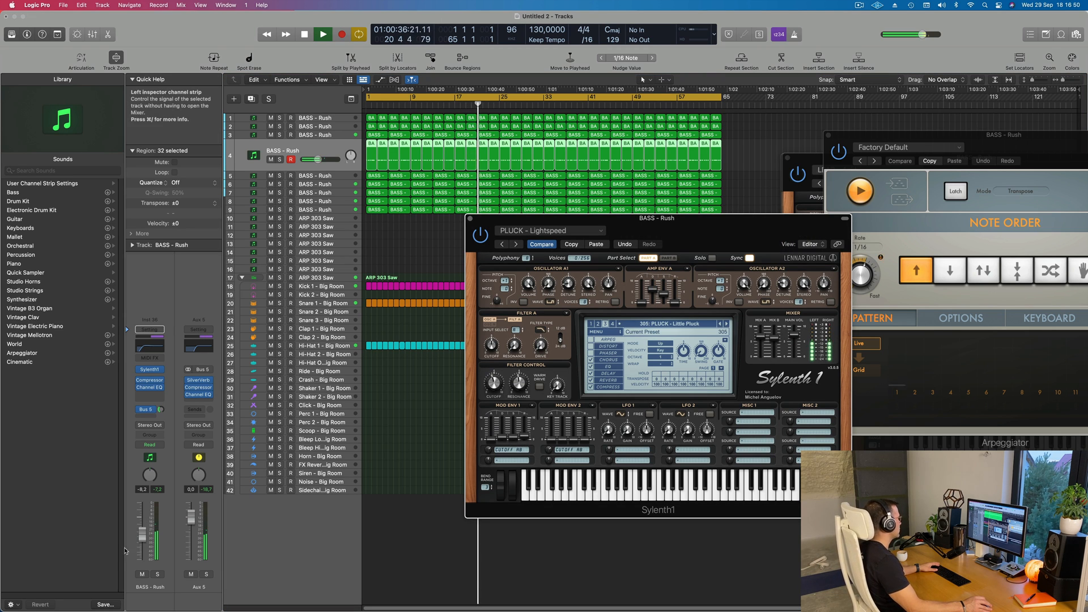
# - Lower track 4 to −12.2 dB and compare the Little Pluck sound in solo and in the full mix
pyautogui.moveTo(143, 531); pyautogui.dragTo(143, 542)
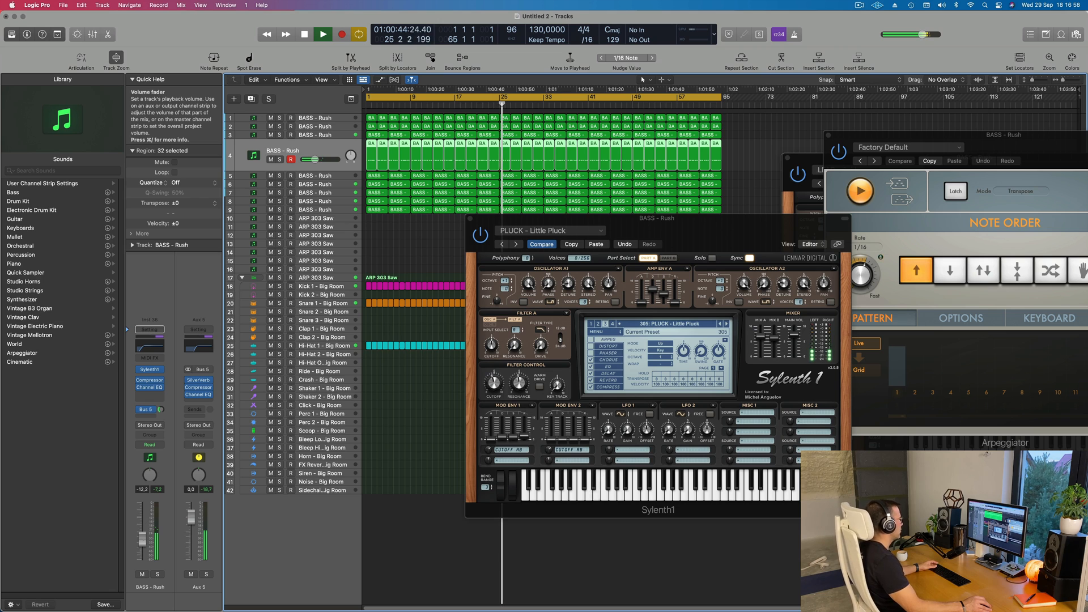
pyautogui.click(158, 575)
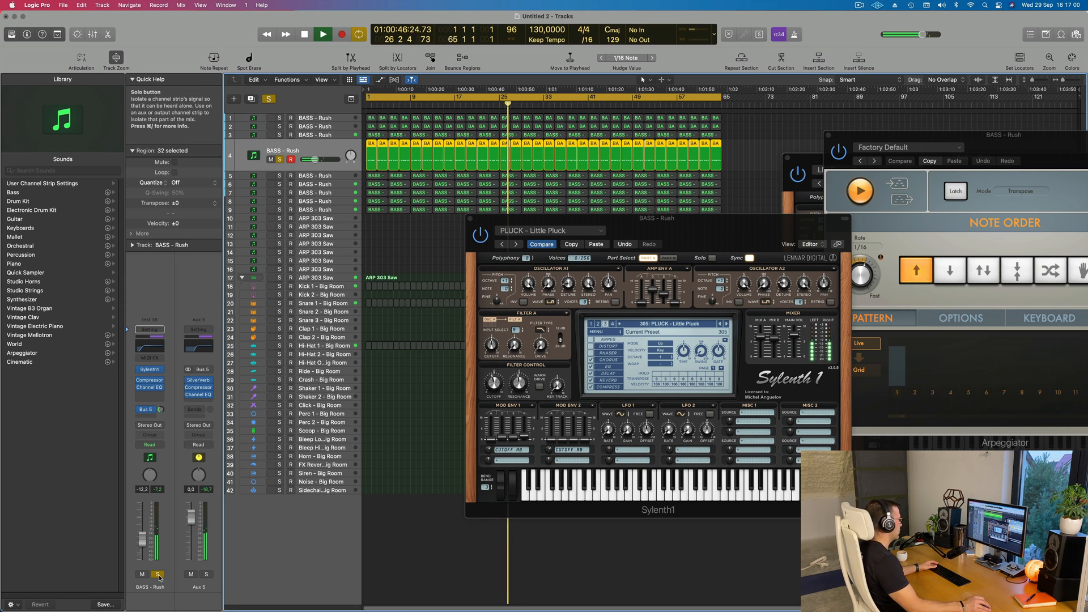
pyautogui.click(159, 574)
pyautogui.click(633, 306)
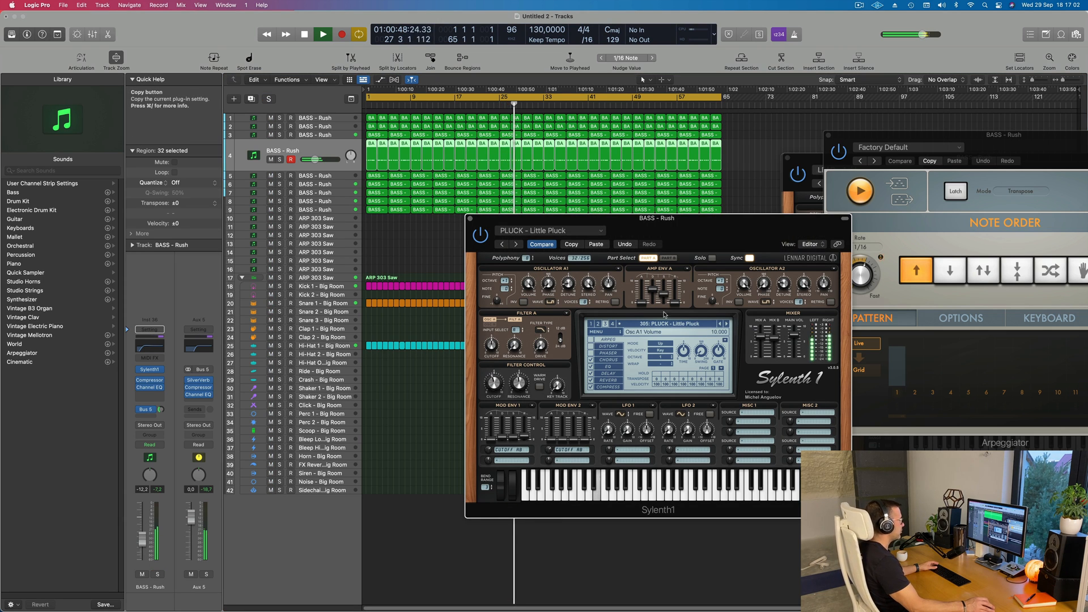
# - Audition the presets from PLUCK - Little Square to PLUCK - Plucker Thing with track 4 raised to −9.0 dB
pyautogui.click(726, 324)
pyautogui.click(726, 324)
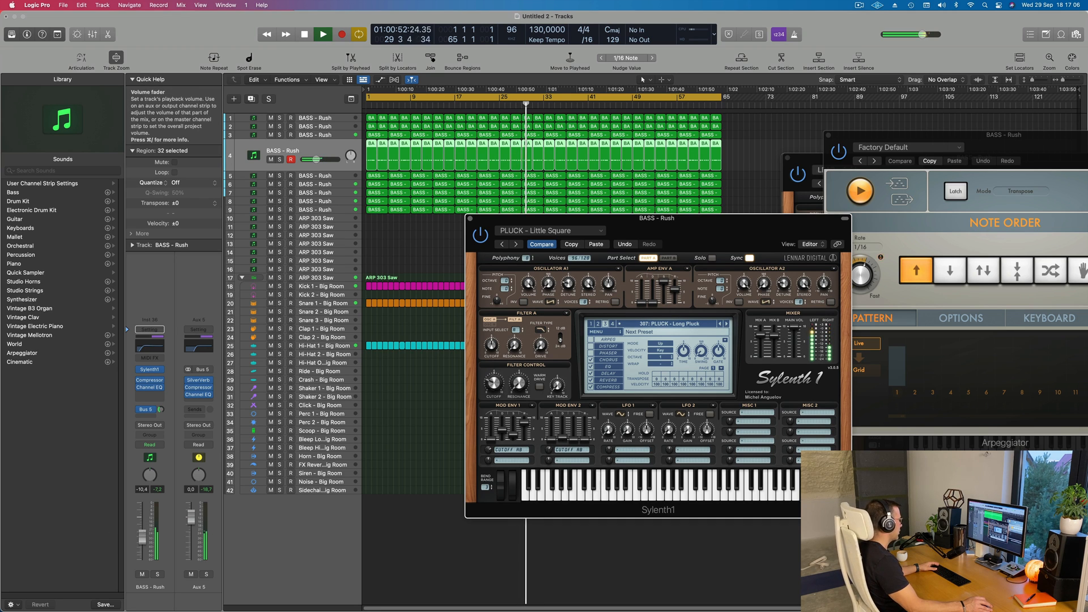
pyautogui.click(726, 324)
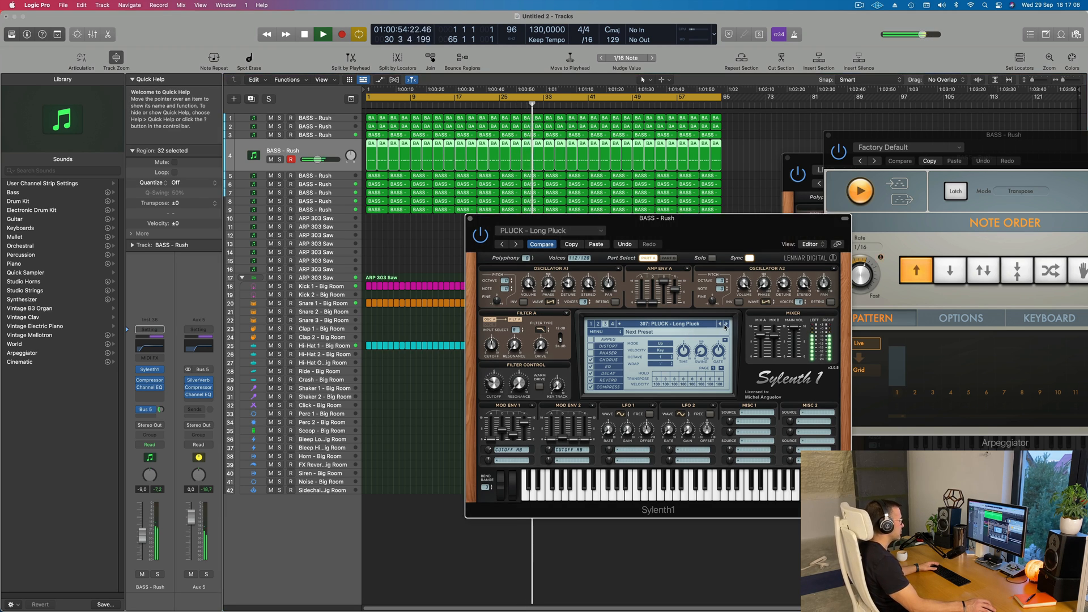
pyautogui.click(726, 324)
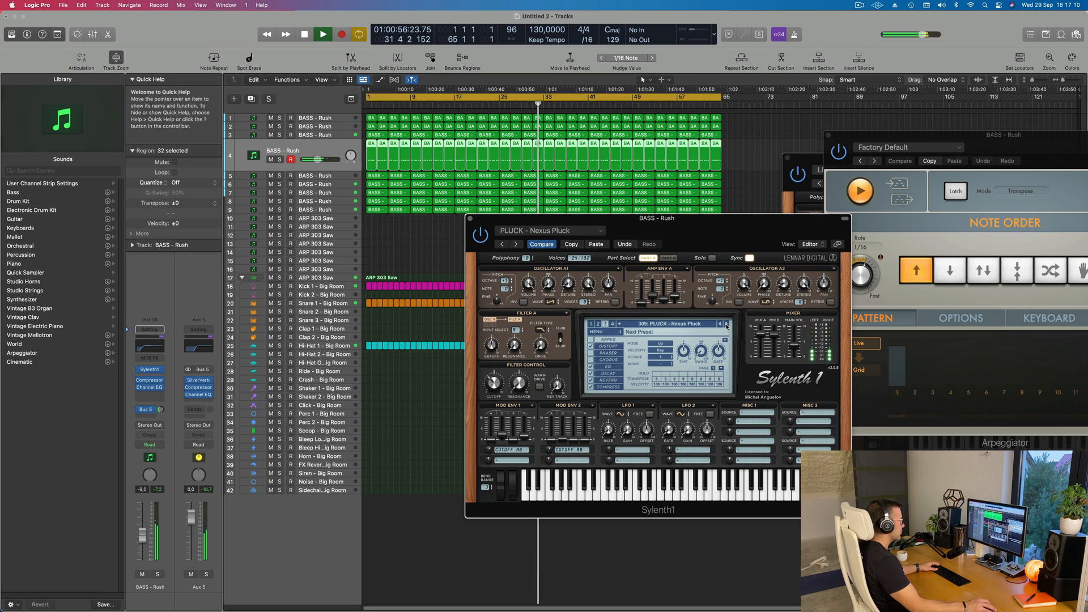
pyautogui.click(726, 324)
pyautogui.click(727, 324)
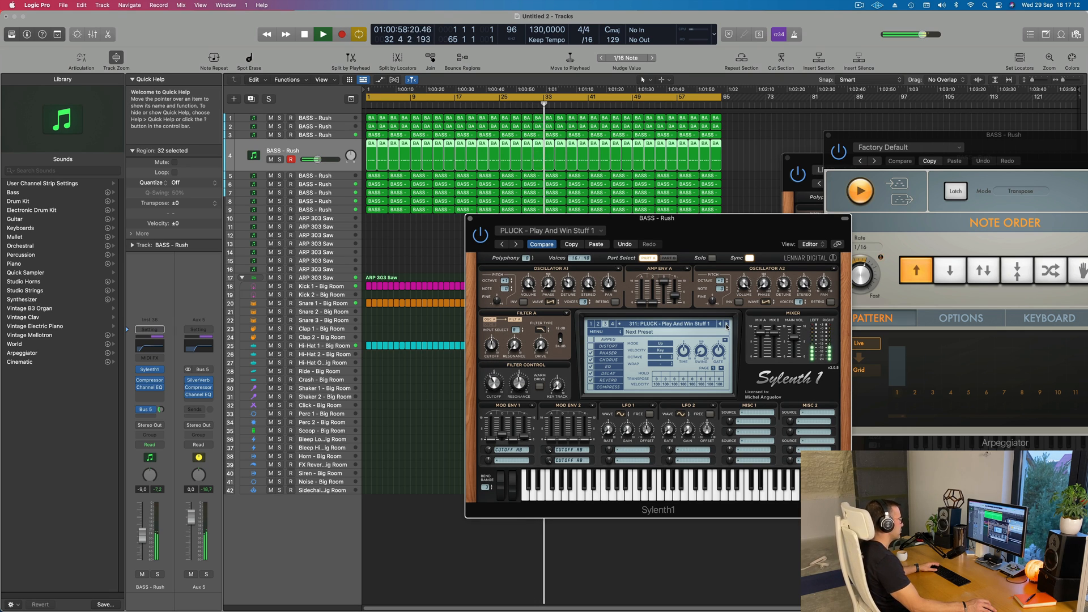
pyautogui.click(726, 324)
pyautogui.click(727, 324)
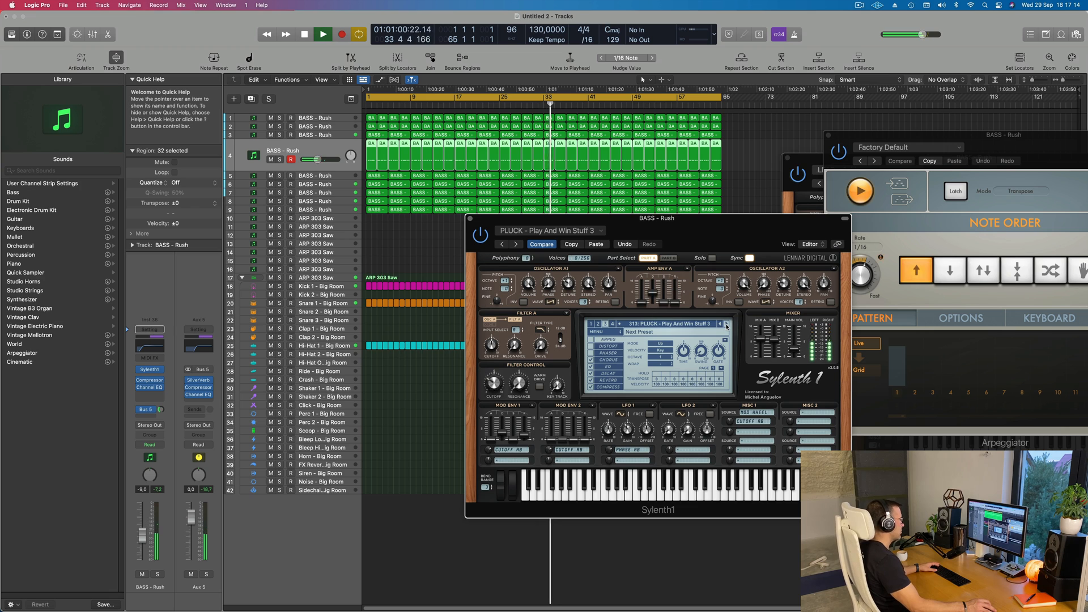
pyautogui.click(727, 324)
pyautogui.click(727, 324)
pyautogui.click(726, 324)
pyautogui.click(726, 324)
pyautogui.click(727, 324)
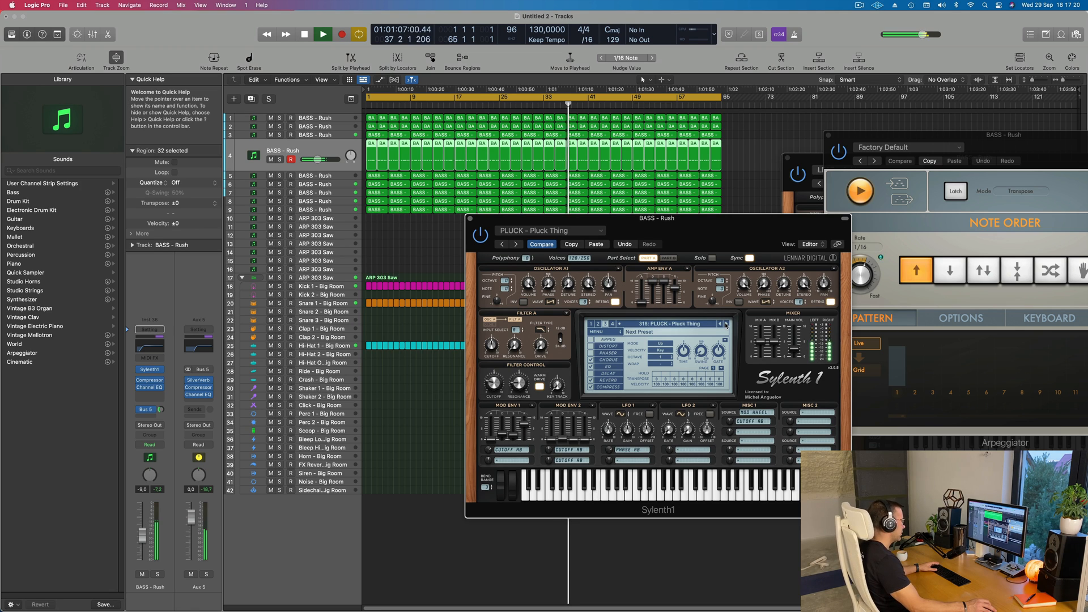
pyautogui.click(727, 324)
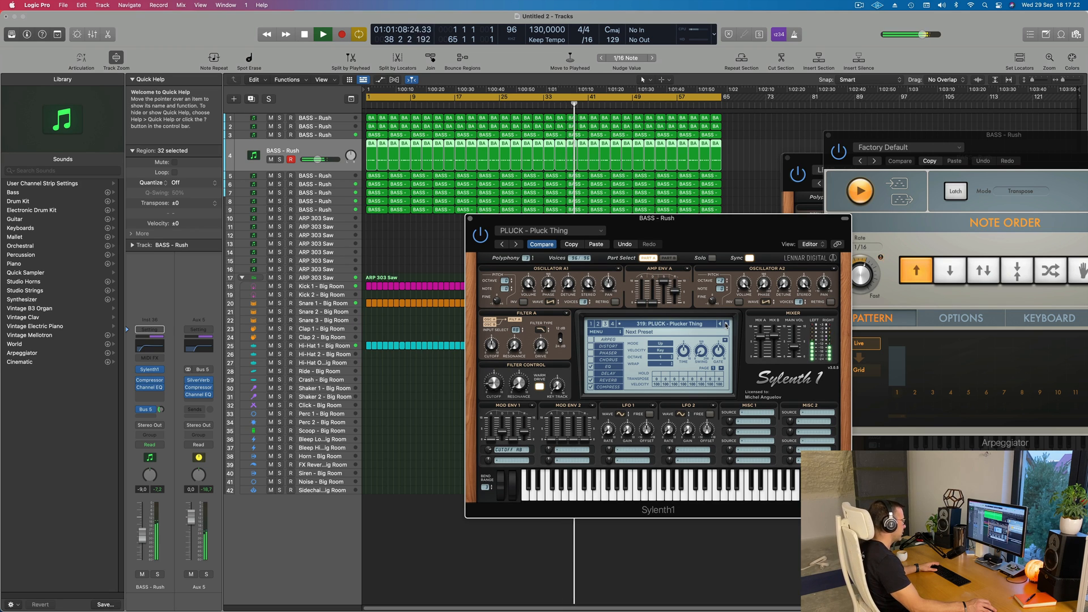
# - Audition the remaining pluck presets from PLUCK - Plucky Thing to PLUCK - Trance Pluck 2 on track 4
pyautogui.click(726, 324)
pyautogui.click(726, 324)
pyautogui.click(726, 325)
pyautogui.click(727, 324)
pyautogui.click(727, 325)
pyautogui.click(727, 324)
pyautogui.click(727, 324)
pyautogui.click(726, 324)
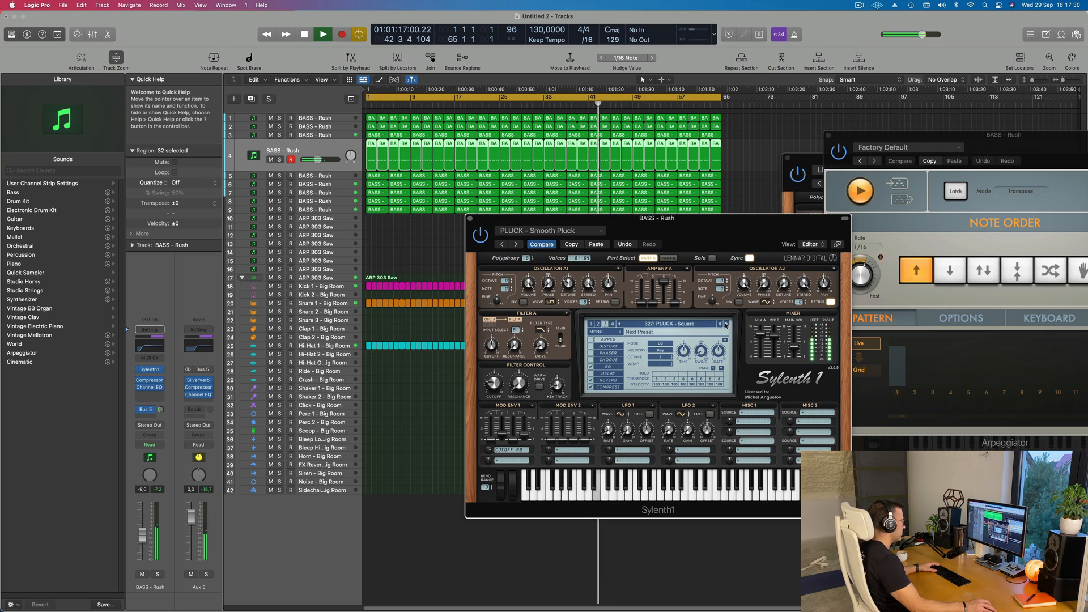
pyautogui.click(727, 324)
pyautogui.click(727, 324)
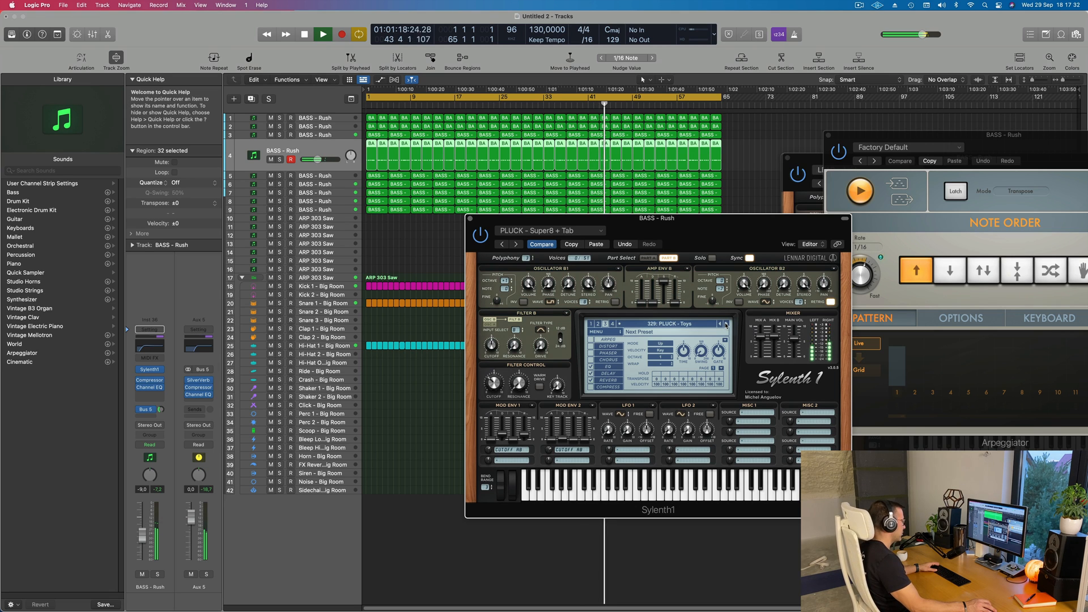
pyautogui.click(726, 324)
pyautogui.click(727, 324)
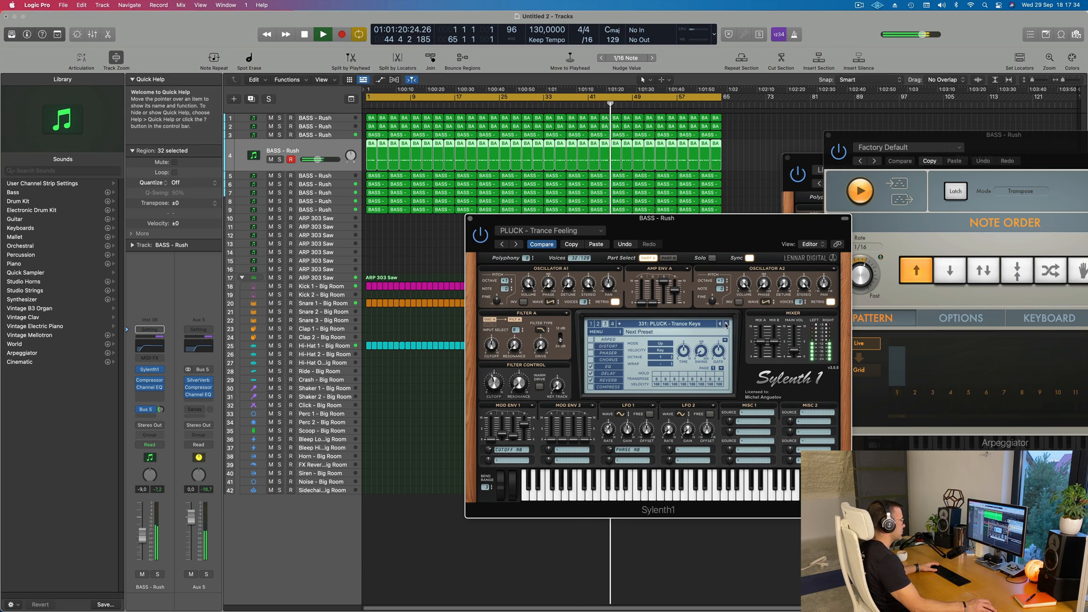
pyautogui.click(727, 324)
pyautogui.click(727, 324)
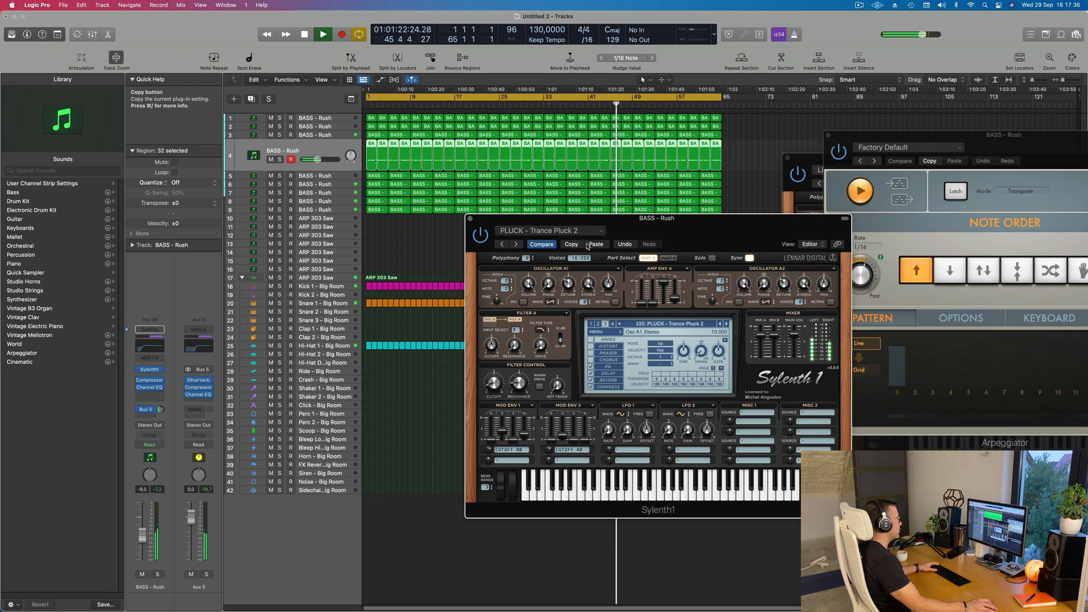
# - Return Sylenth1 to PLUCK - Little Pluck, close its window, and replay from the start with track 4 at −13.2 dB
pyautogui.moveTo(752, 226); pyautogui.dragTo(567, 205)
pyautogui.press('space')
pyautogui.press('space')
pyautogui.click(303, 198)
pyautogui.press('space')
pyautogui.press('space')
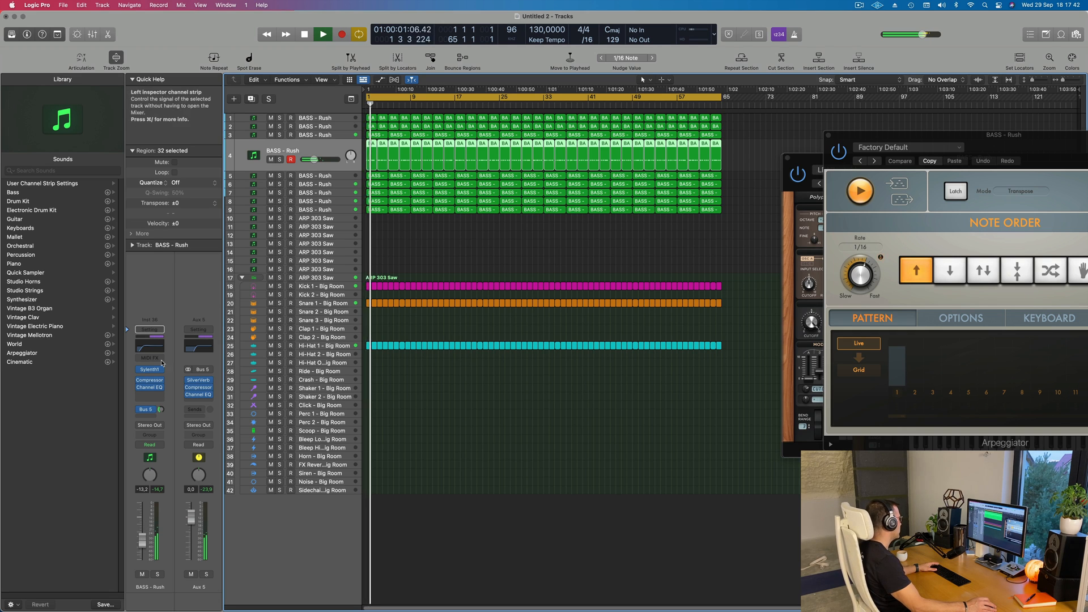
# - Reopen Sylenth1 on track 4, set the filter control cutoff to 3.574 and the track volume to −12.4 dB, and close the window
pyautogui.click(149, 369)
pyautogui.press('space')
pyautogui.press('space')
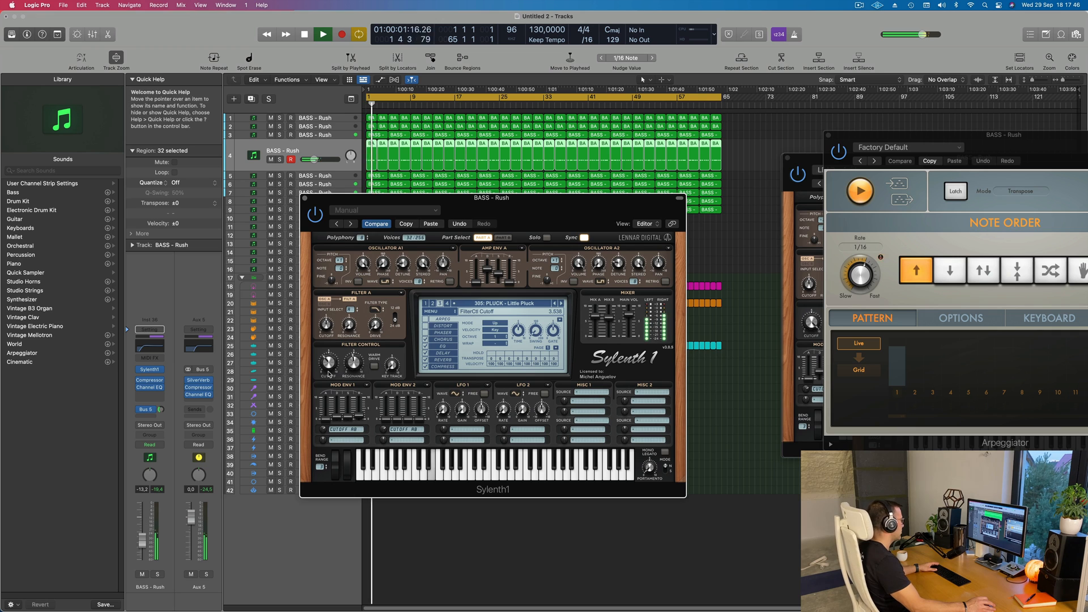
pyautogui.press('space')
pyautogui.press('space')
pyautogui.moveTo(142, 541); pyautogui.dragTo(143, 539)
pyautogui.moveTo(336, 198); pyautogui.dragTo(280, 307)
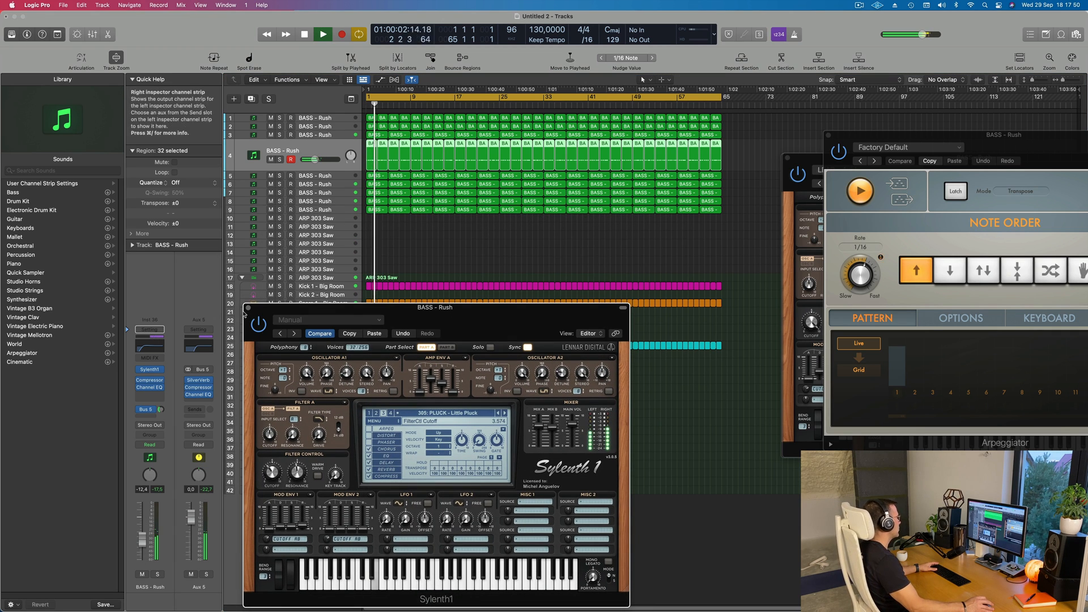
pyautogui.click(249, 308)
# - Replay the arrangement from the start and trim track 4's volume to −13.2 dB
pyautogui.scroll(3, 440, 457)
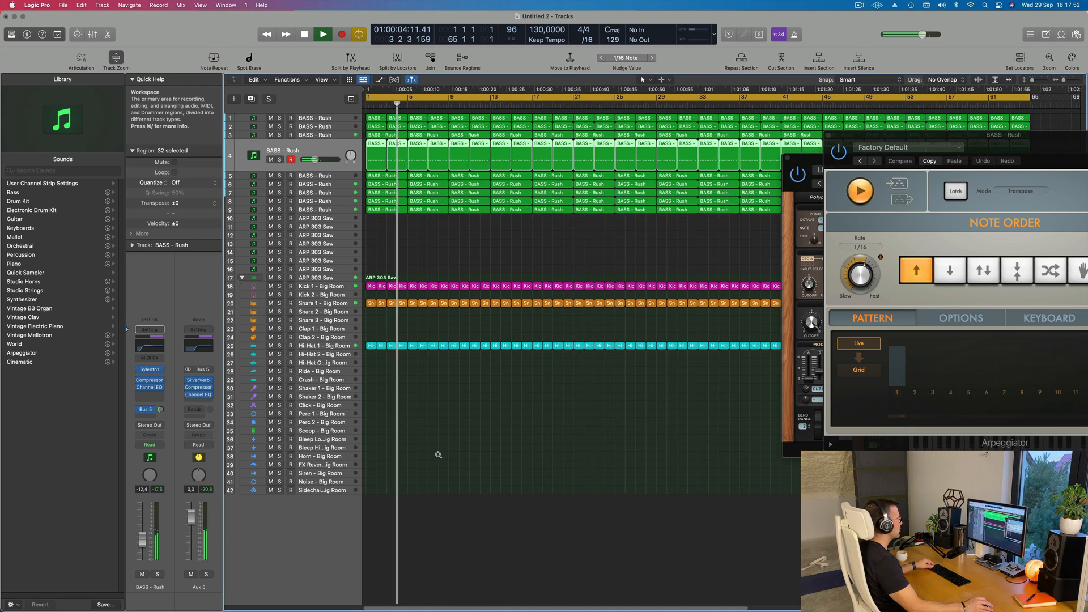
pyautogui.scroll(-3, 444, 454)
pyautogui.press('space')
pyautogui.press('space')
pyautogui.moveTo(142, 540); pyautogui.dragTo(142, 541)
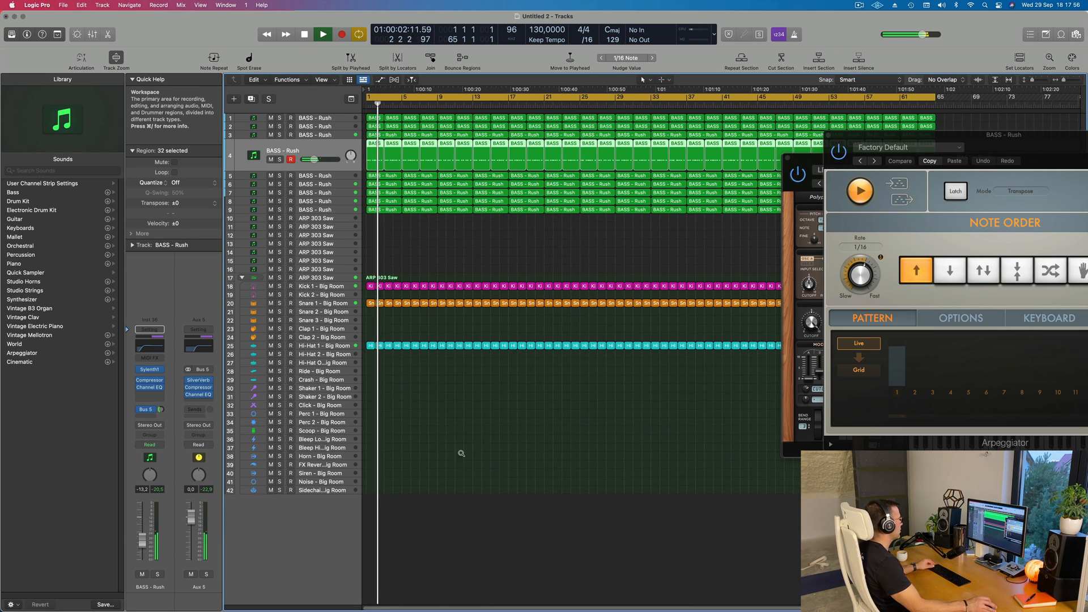
# - Clear the region selection, replay the arrangement from the start with track 5 selected, and raise its volume to −21.0 dB
pyautogui.scroll(-1, 453, 459)
pyautogui.click(487, 240)
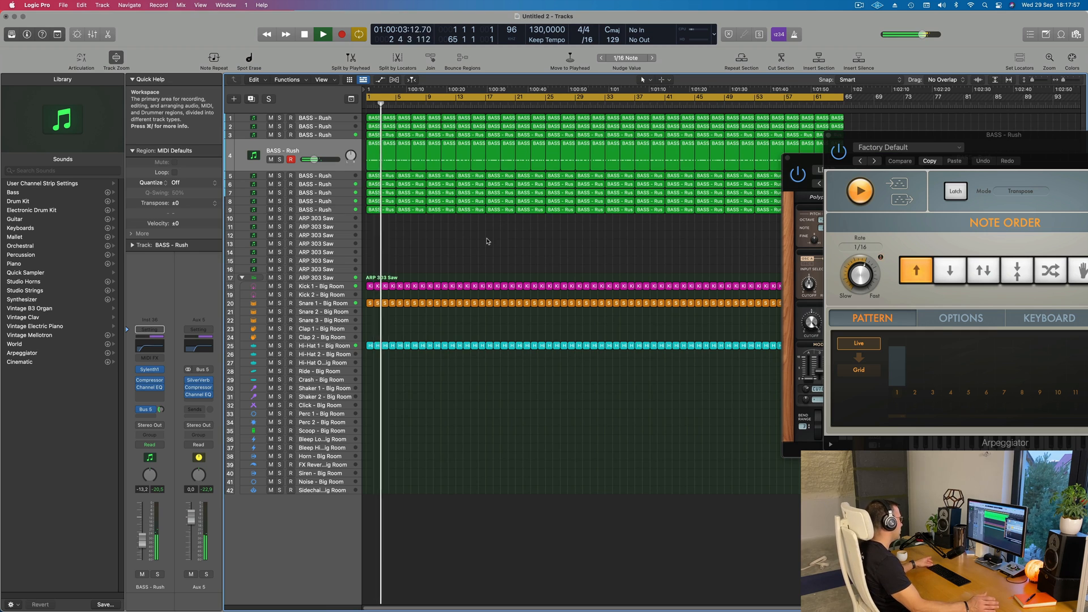
pyautogui.click(341, 177)
pyautogui.press('Return')
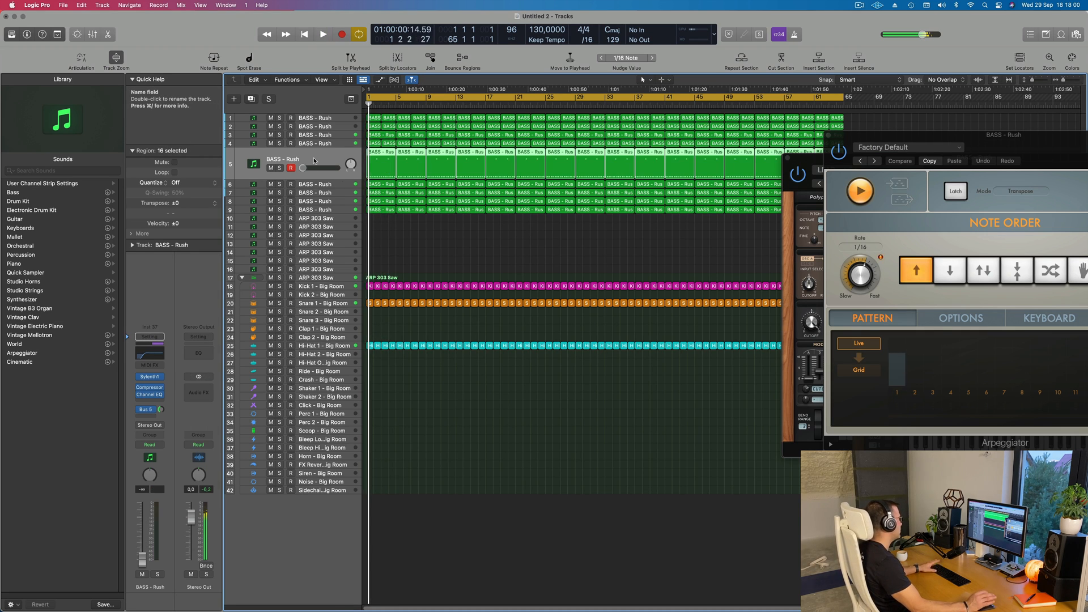
pyautogui.press('Return')
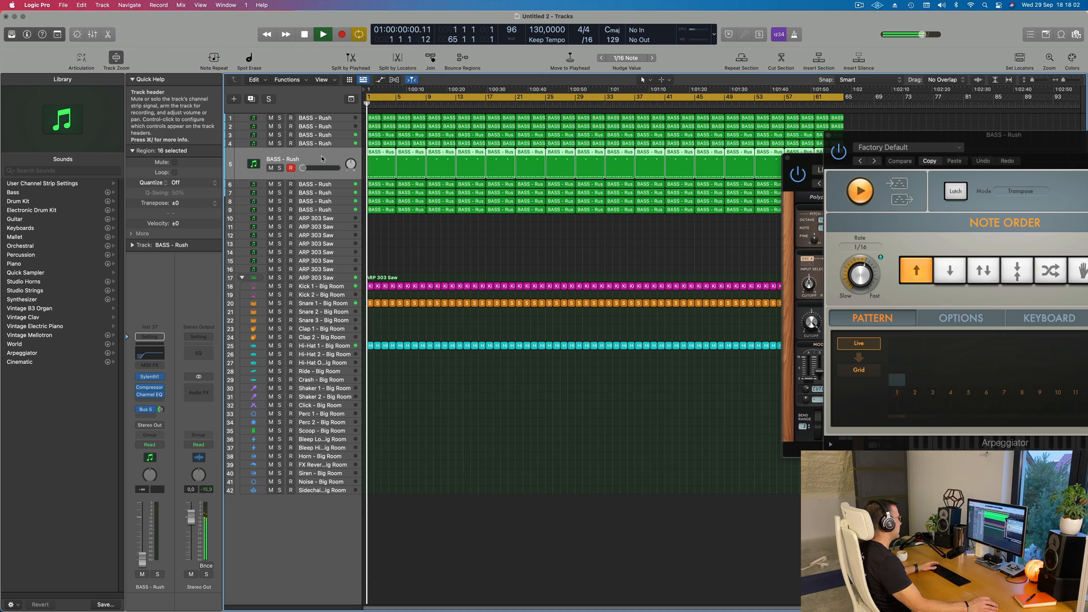
pyautogui.moveTo(304, 167); pyautogui.dragTo(309, 169)
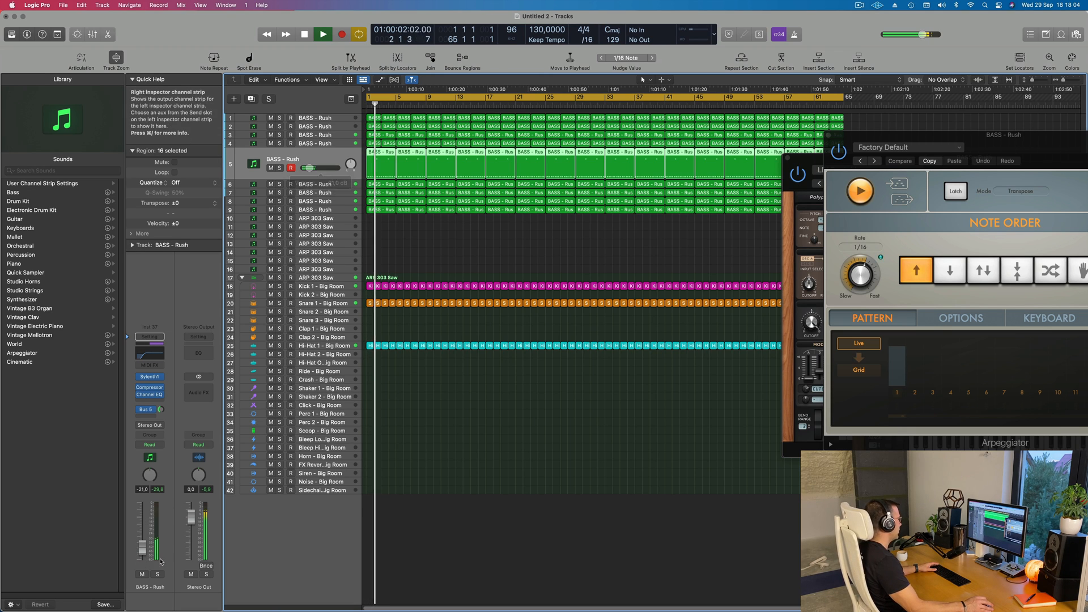
# - Check track 5 in solo and in the full mix from the start, and set its volume to −9.2 dB
pyautogui.click(279, 169)
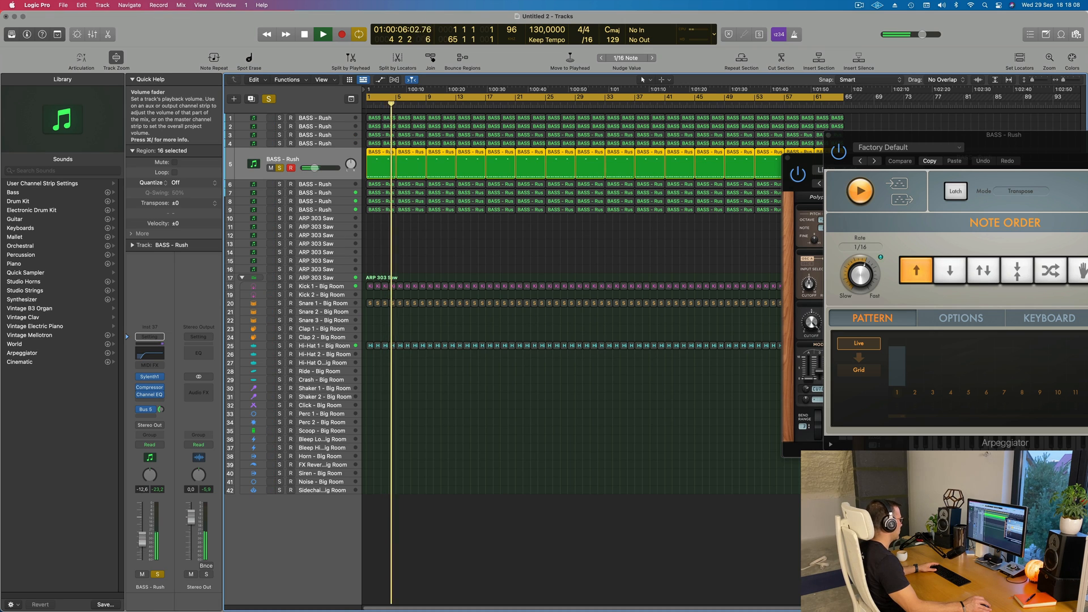
pyautogui.press('Return')
pyautogui.press('s')
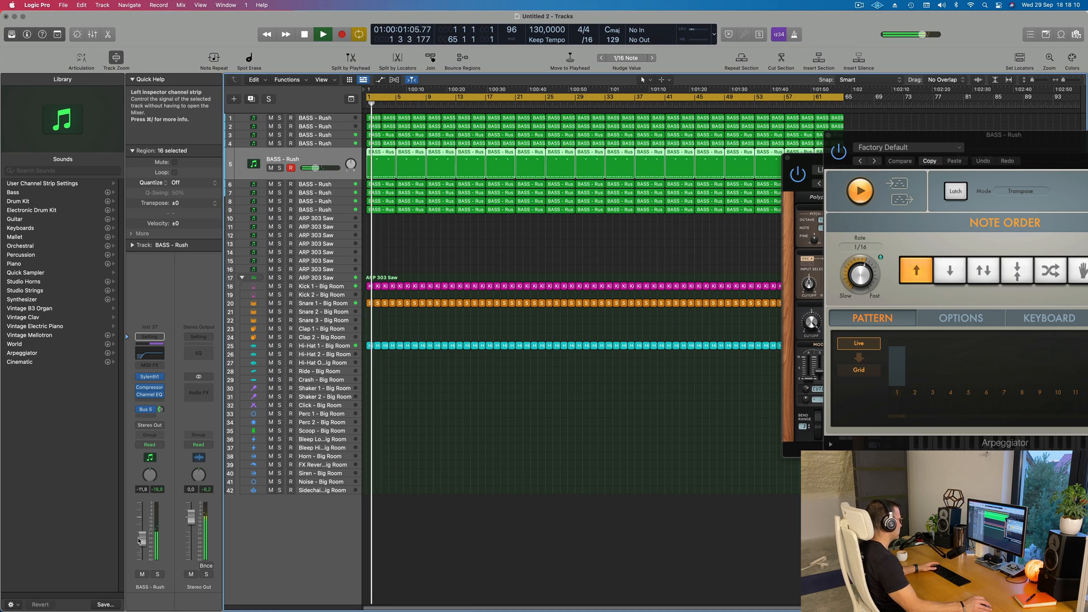
pyautogui.moveTo(138, 540); pyautogui.dragTo(140, 537)
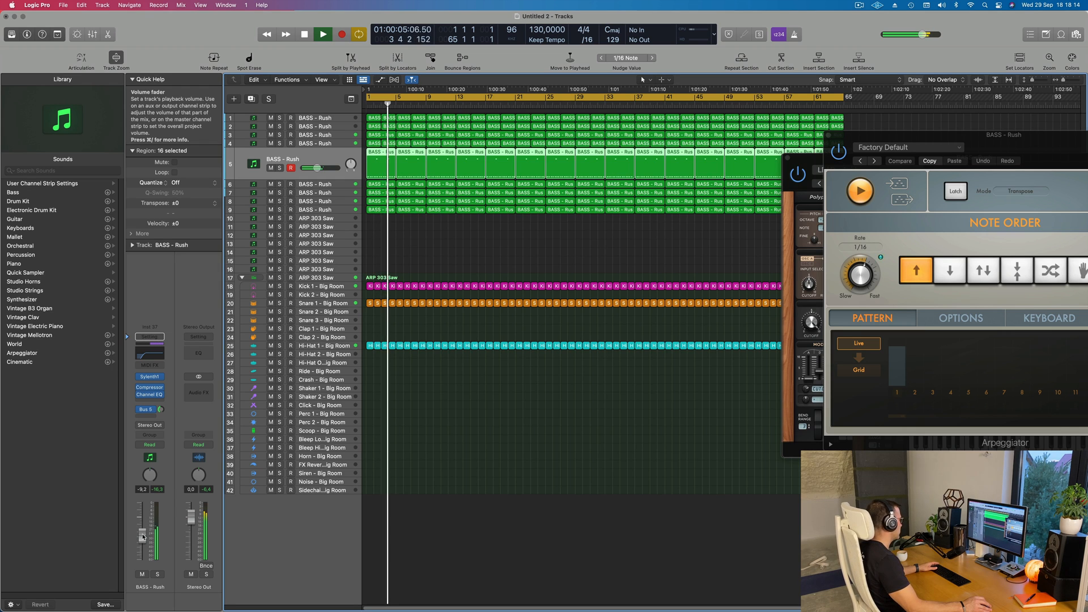
# - Move track 5 to the first position in the track list with its volume fully down, and replay from the start with no regions selected
pyautogui.moveTo(334, 162); pyautogui.dragTo(336, 110)
pyautogui.press('Return')
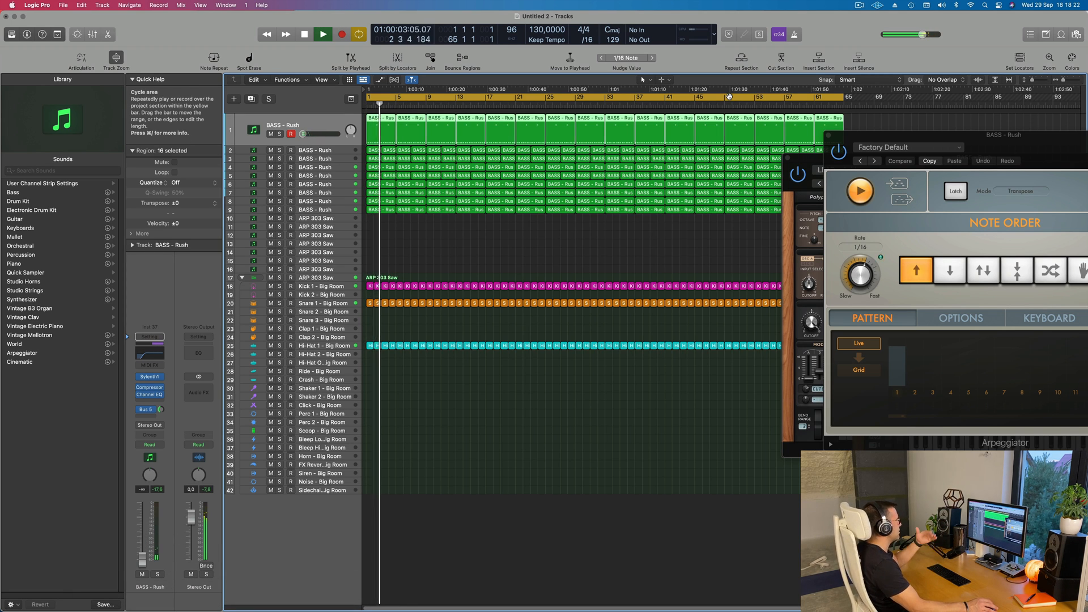
pyautogui.click(426, 270)
pyautogui.press('Return')
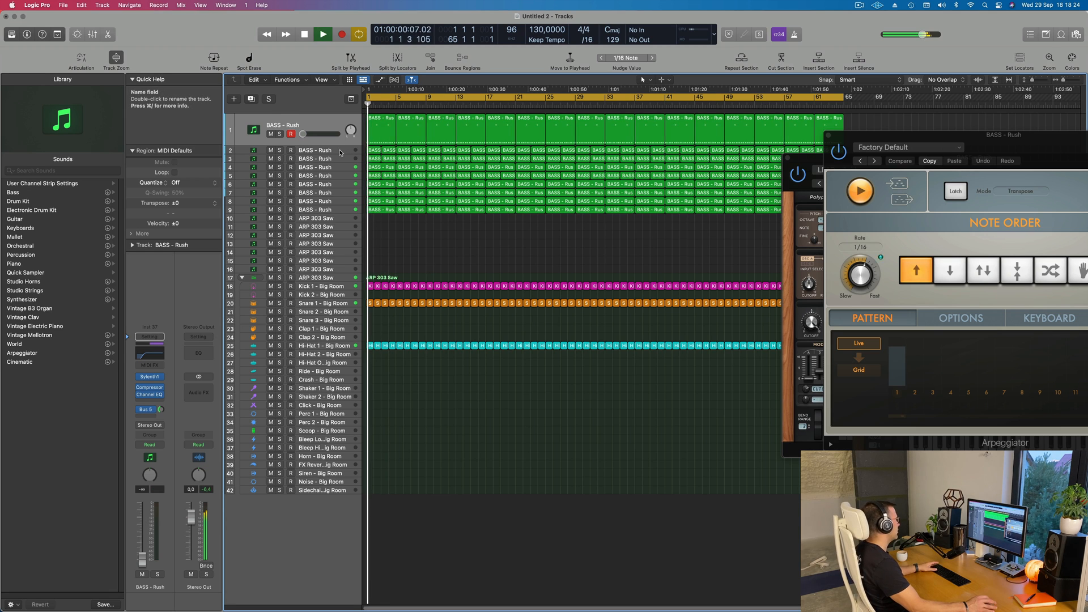
# - Select track 2 and solo it briefly to check its part against the full mix
pyautogui.click(341, 152)
pyautogui.click(279, 143)
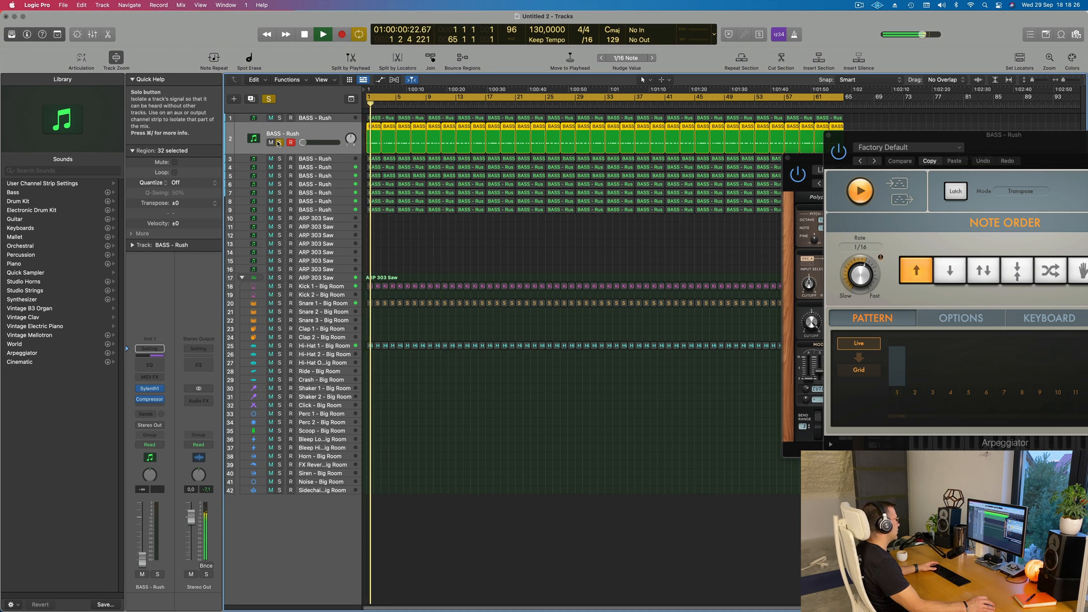
pyautogui.click(279, 143)
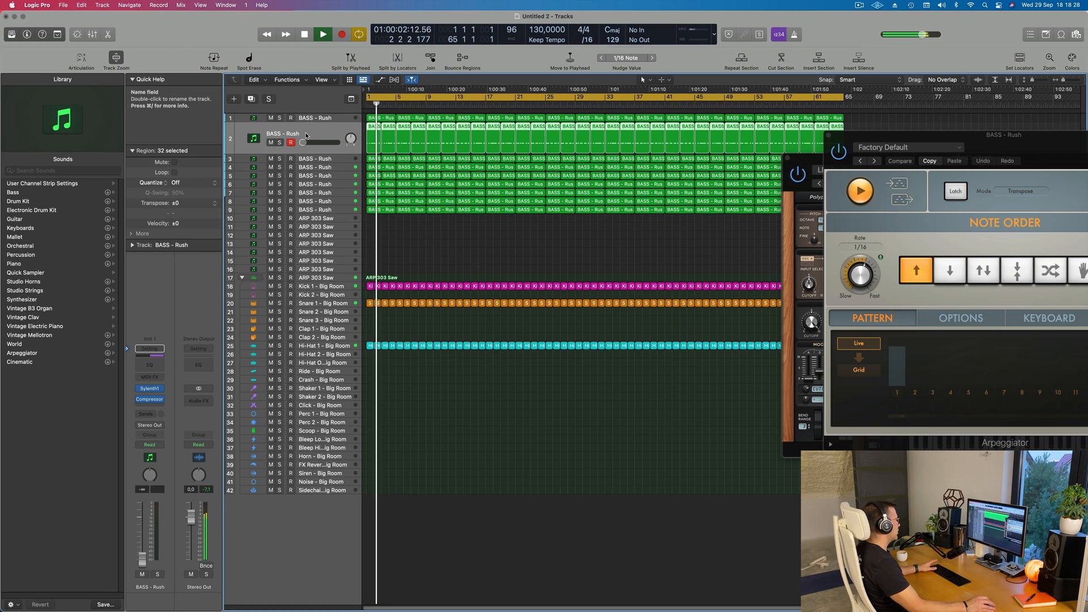
# - Replay from the start with track 4 selected and briefly soloed, and bring its volume to −22.0 dB
pyautogui.click(342, 168)
pyautogui.press('Return')
pyautogui.click(279, 159)
pyautogui.click(280, 160)
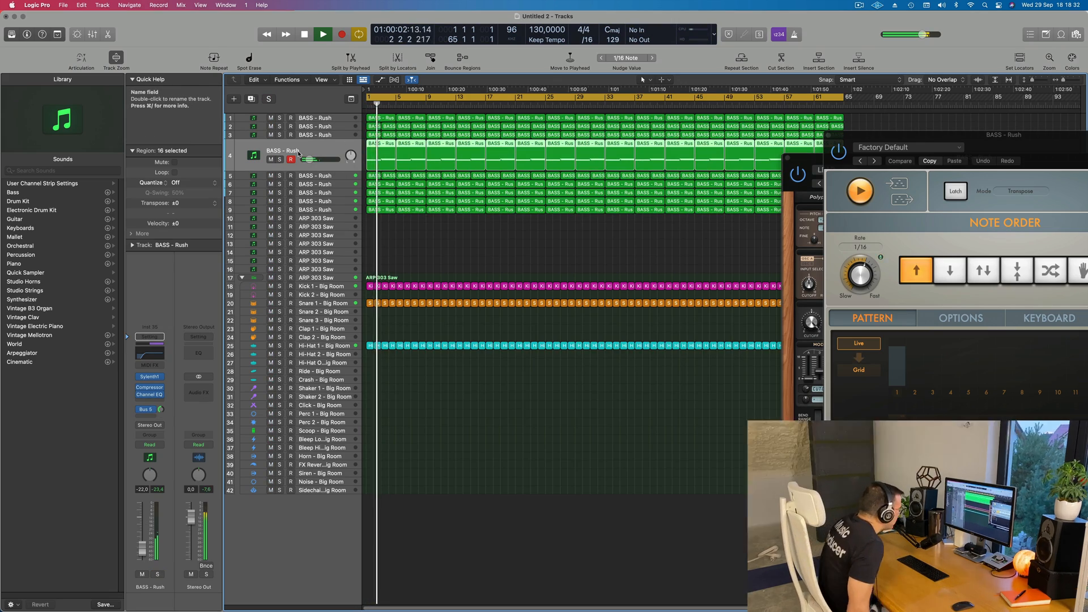